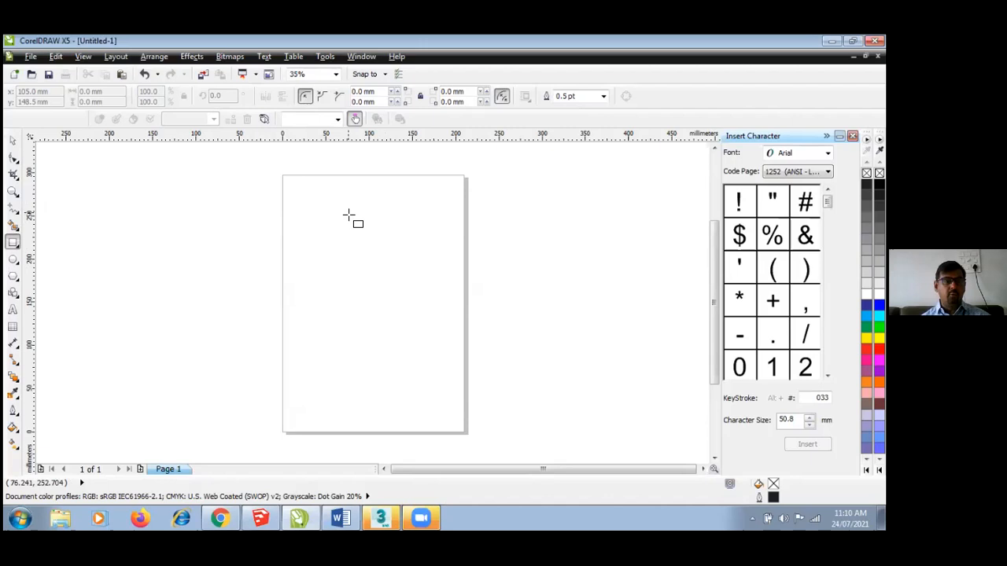
left_click(17, 213)
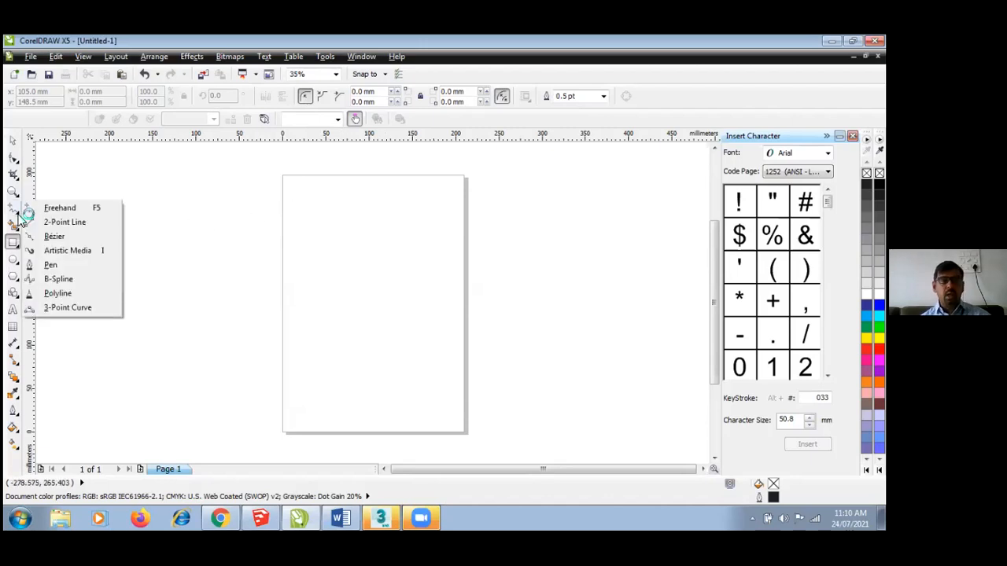
left_click(71, 210)
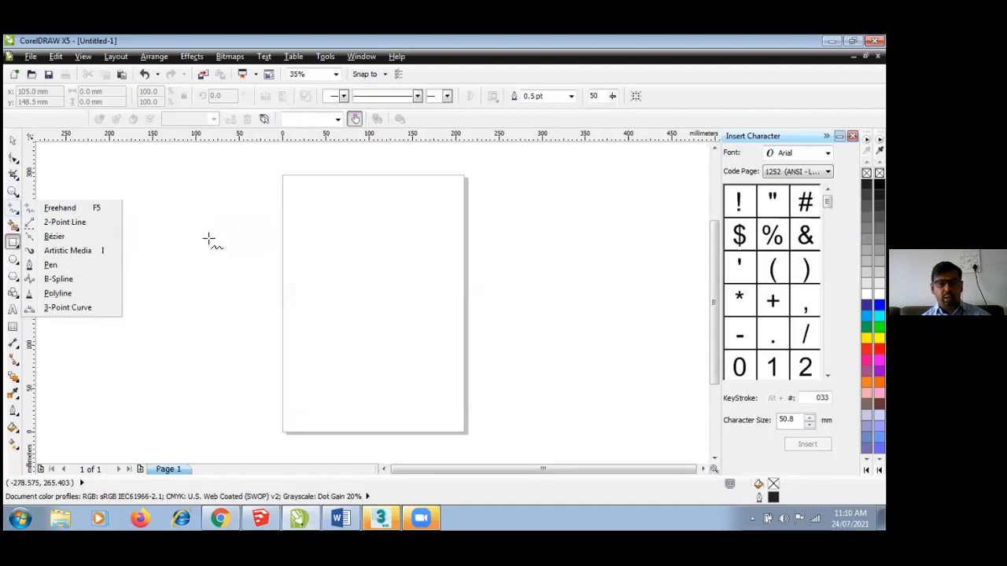
left_click_drag(110, 252, 661, 179)
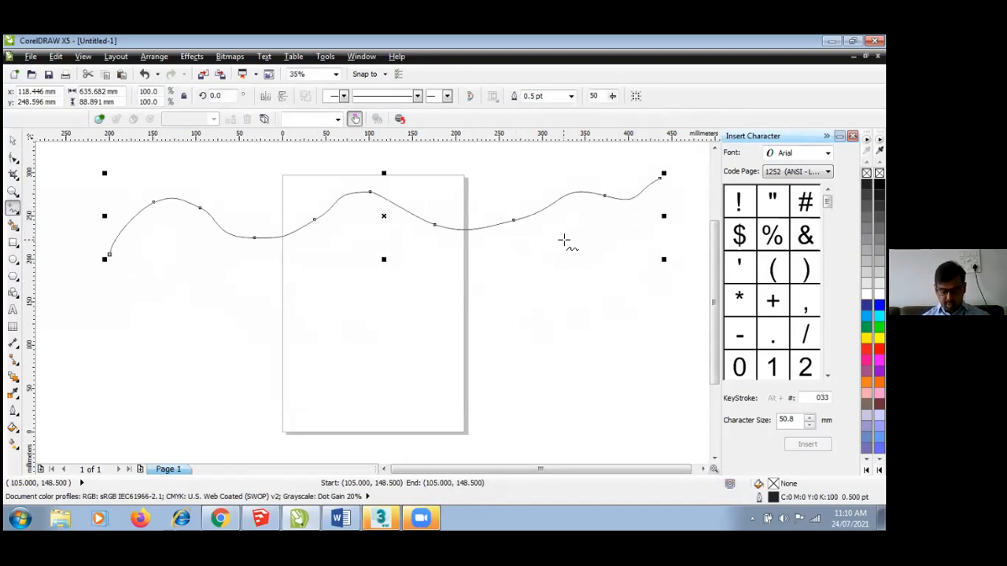
key("Delete")
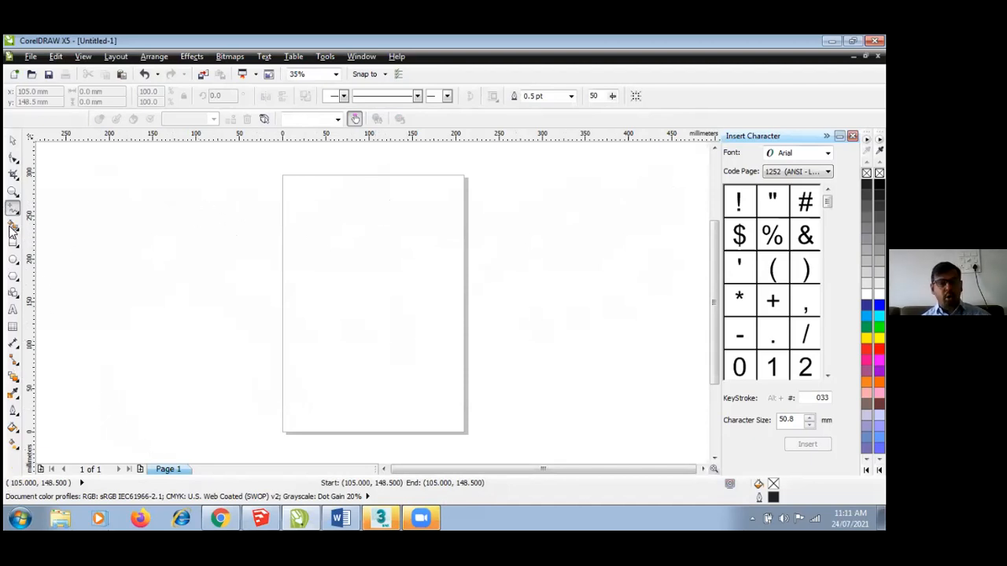
- Draw an eight-sided polygon about 143 × 150 mm on the page and fill it red
left_click(14, 277)
left_click_drag(309, 214, 436, 348)
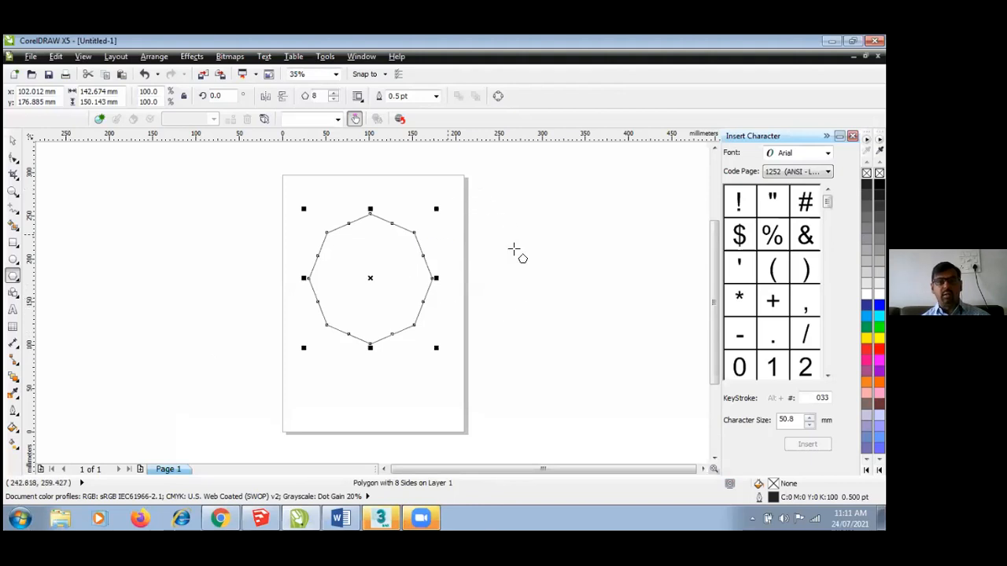
left_click(878, 348)
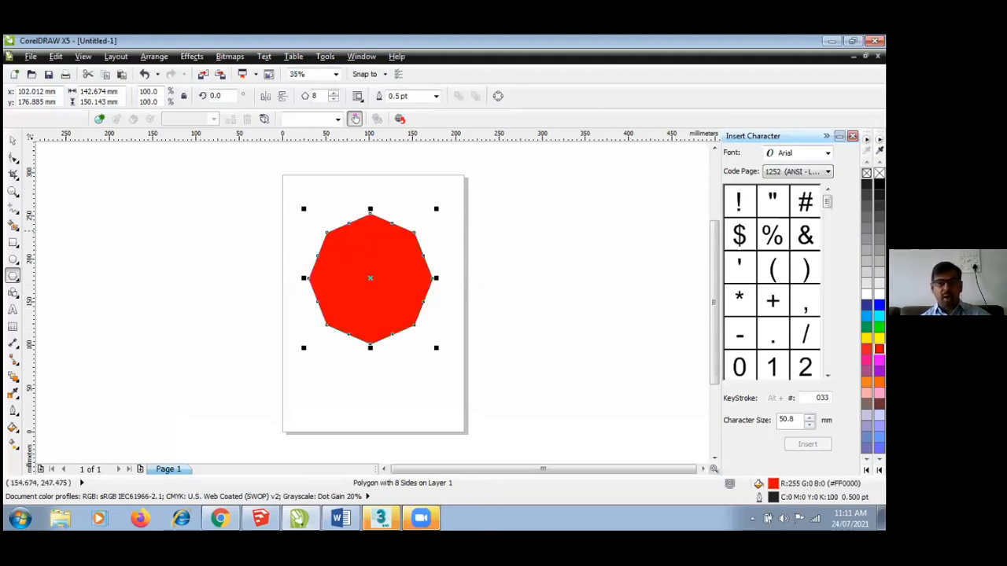
- Set the red polygon's number of sides to 9
left_click(13, 157)
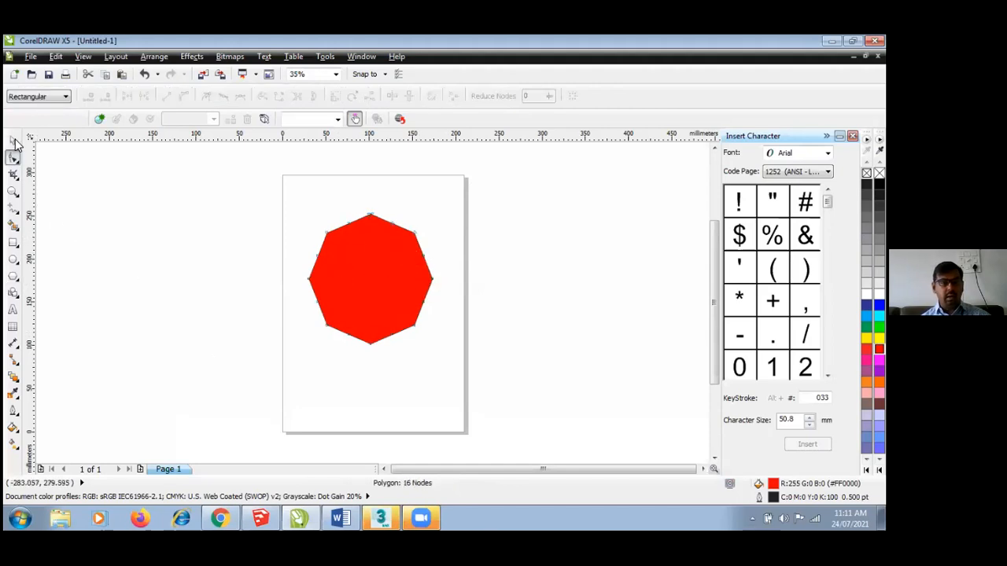
left_click(13, 141)
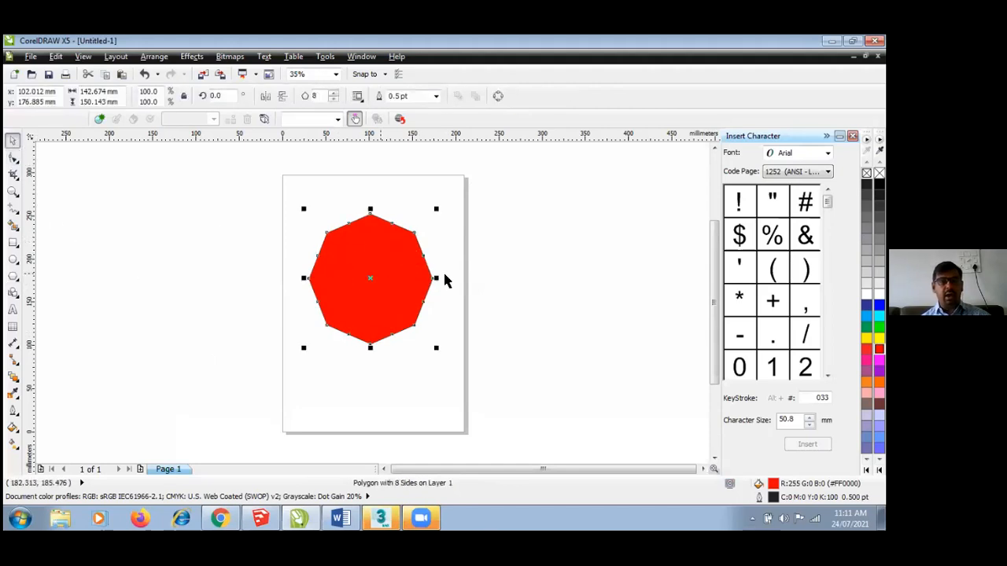
left_click(333, 99)
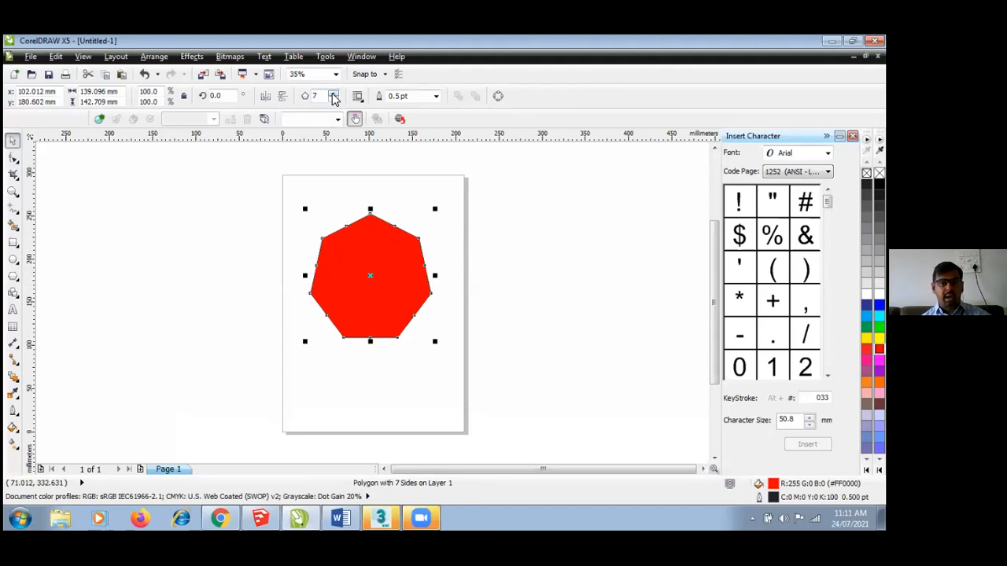
left_click(333, 93)
left_click(333, 93)
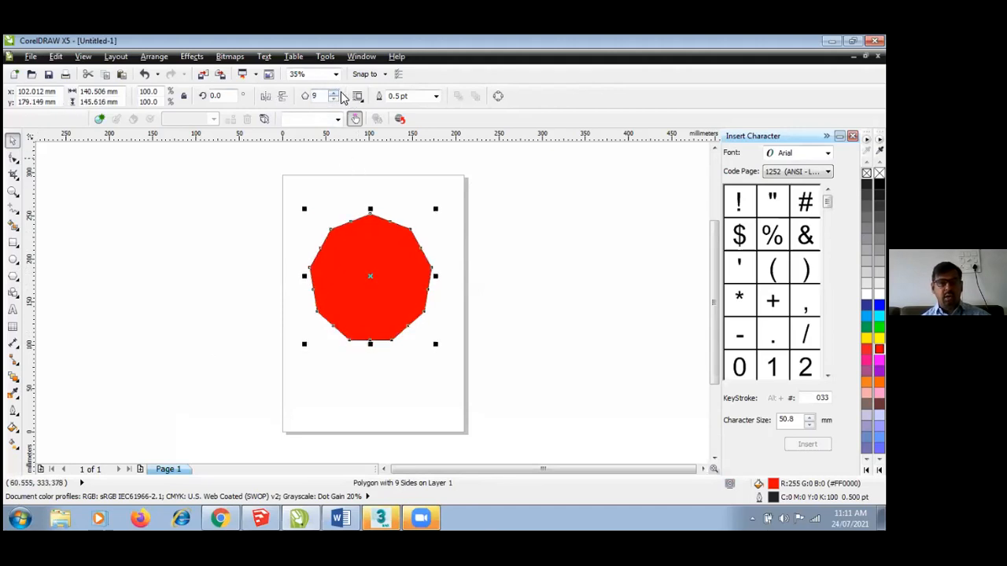
- Reshape the red polygon's nodes into an overlapping star and convert its edges to curves, bending them into petals about 204 × 214 mm overall
left_click(12, 157)
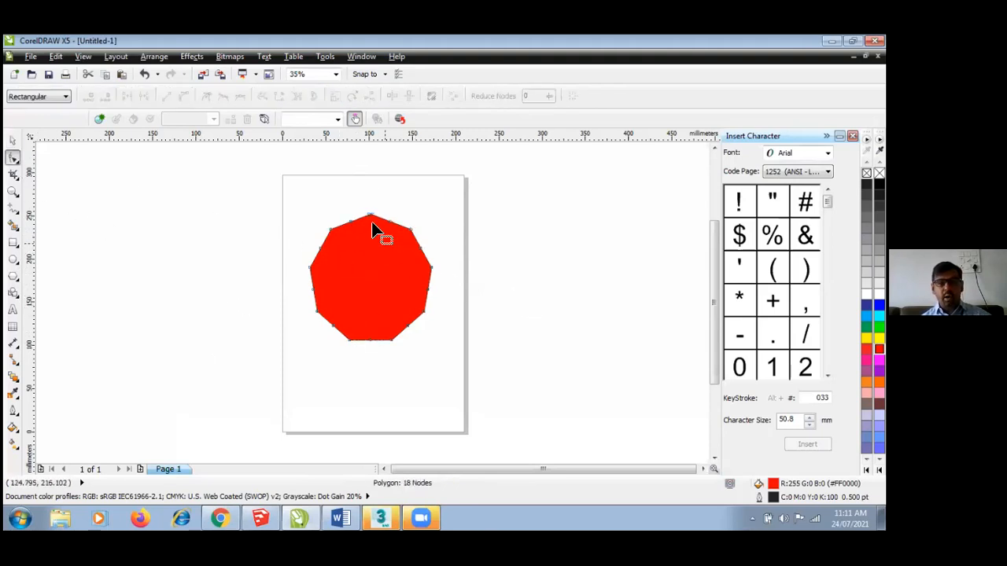
left_click_drag(370, 255, 384, 371)
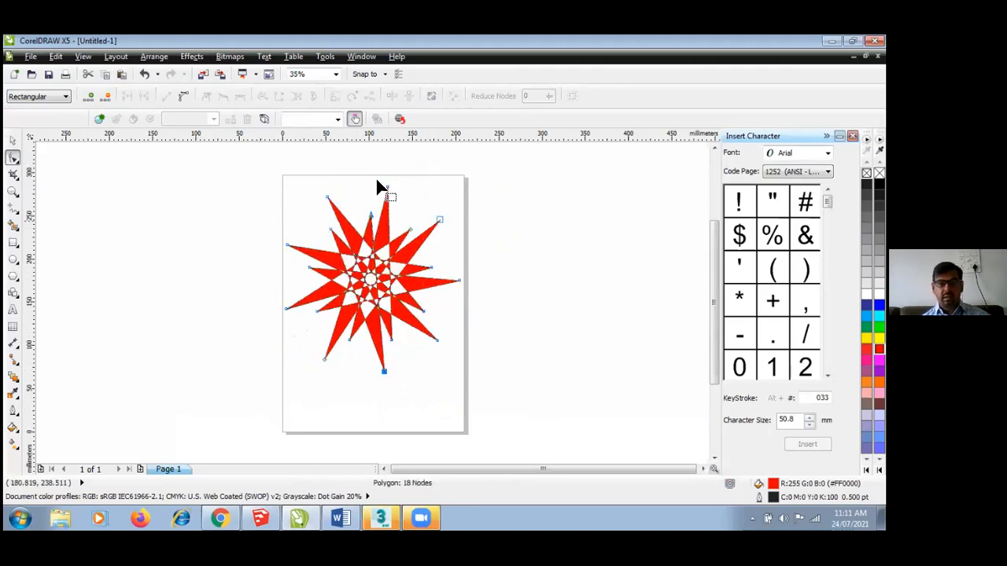
left_click(184, 98)
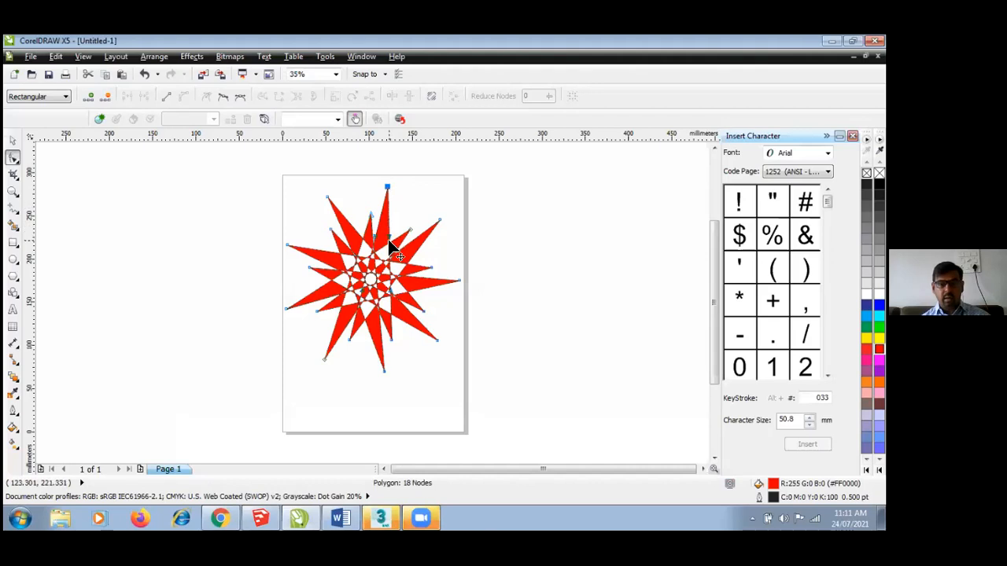
left_click_drag(397, 229, 369, 189)
left_click_drag(376, 223, 398, 238)
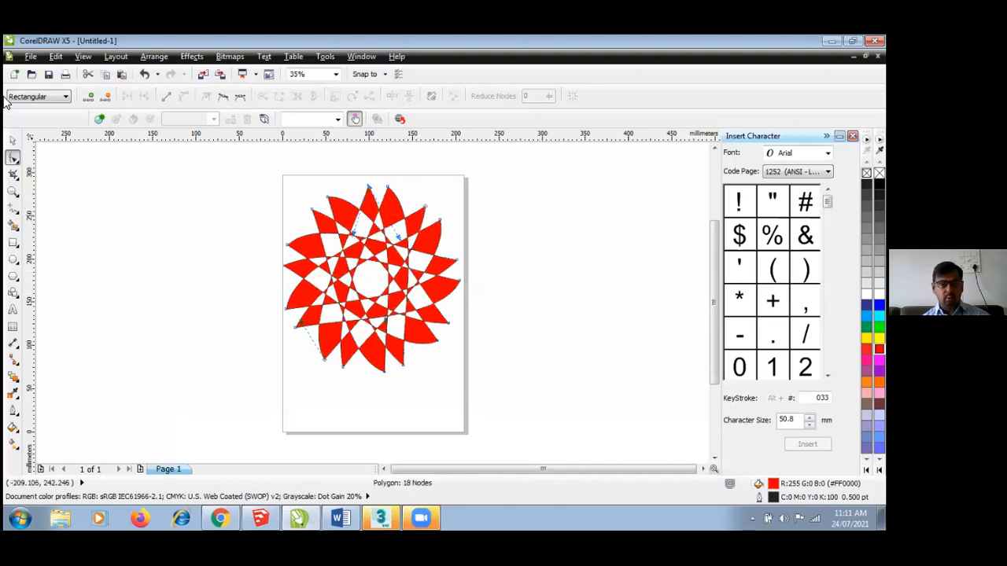
- Move the red petal design off the page into the empty area on its left side and deselect it
left_click(12, 140)
left_click_drag(388, 291, 201, 301)
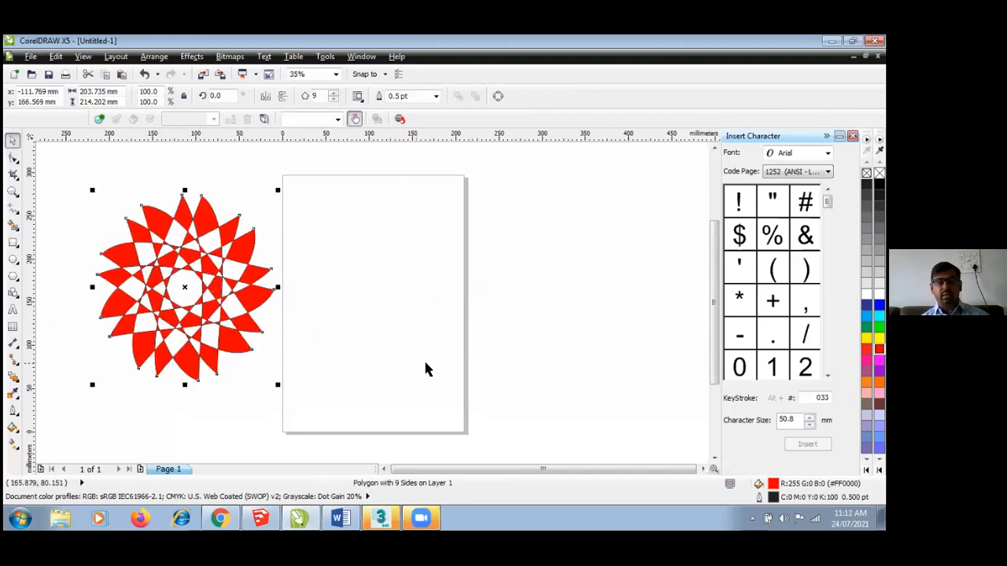
left_click_drag(236, 254, 177, 286)
left_click(505, 223)
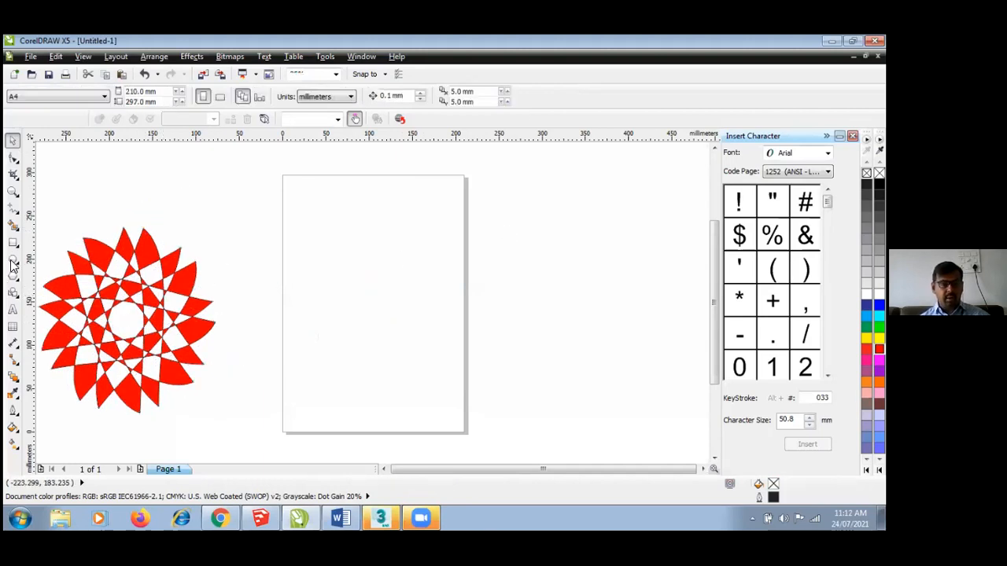
- Draw an upright ellipse about 44 × 70 mm near the top of the page and fill it magenta
left_click(12, 259)
left_click_drag(353, 204, 391, 268)
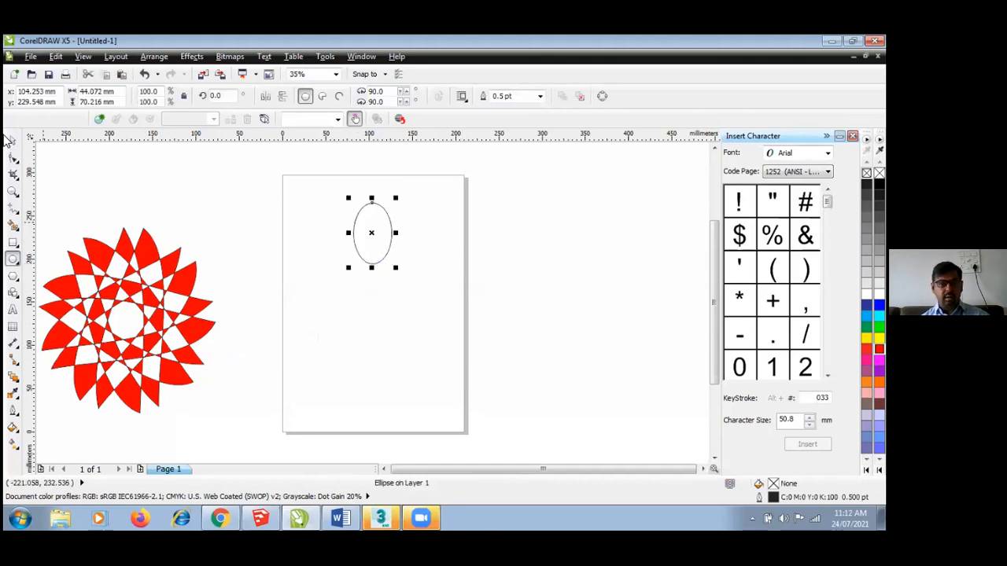
left_click(12, 141)
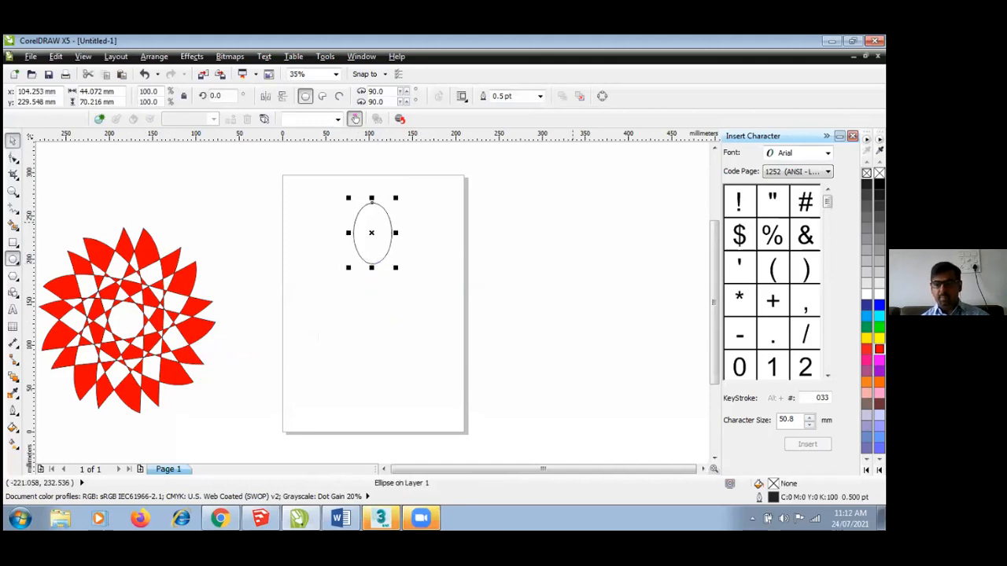
left_click(879, 360)
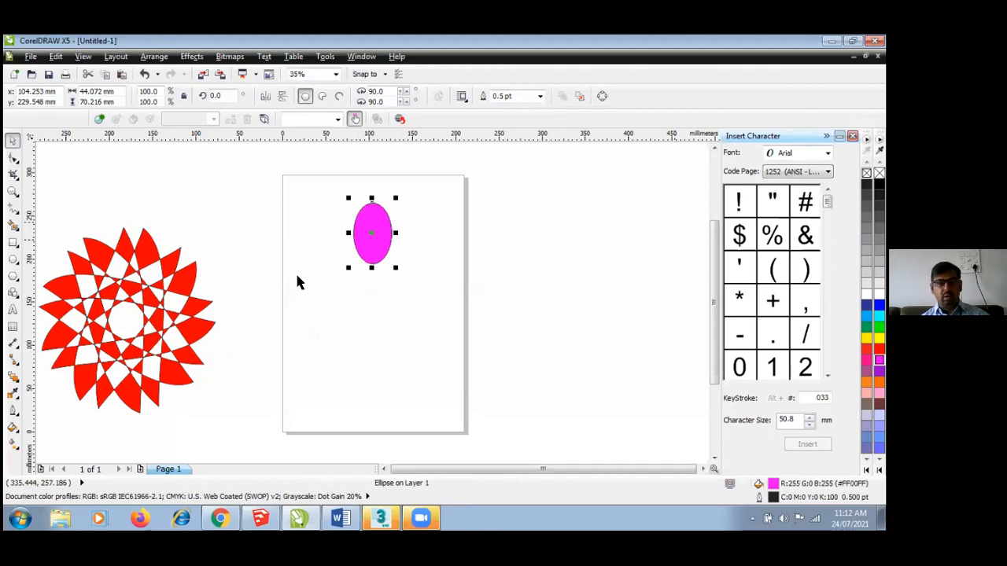
- Make six copies of the magenta ellipse rotated in 27.9° steps about its centre, and combine all seven ellipses into one curve
left_click(376, 238)
left_click_drag(400, 197, 377, 195)
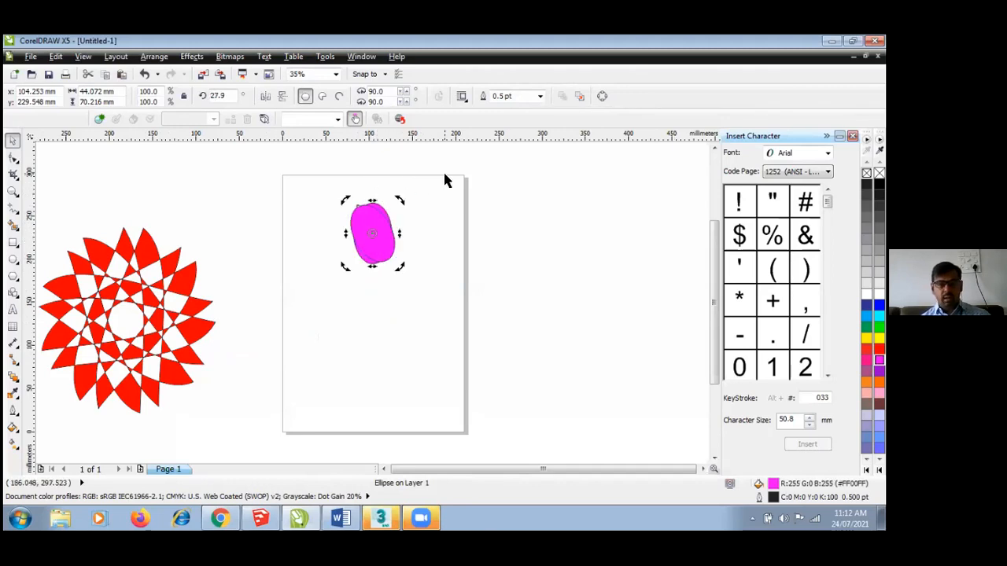
key("ctrl+r")
key("ctrl+r")
key("ctrl+r")
key("ctrl+r")
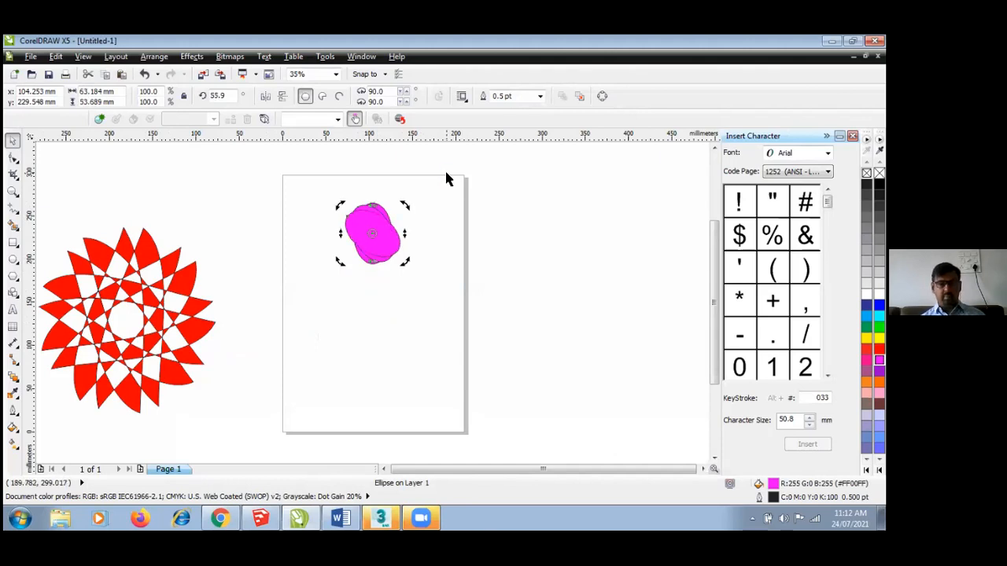
left_click_drag(328, 178, 461, 305)
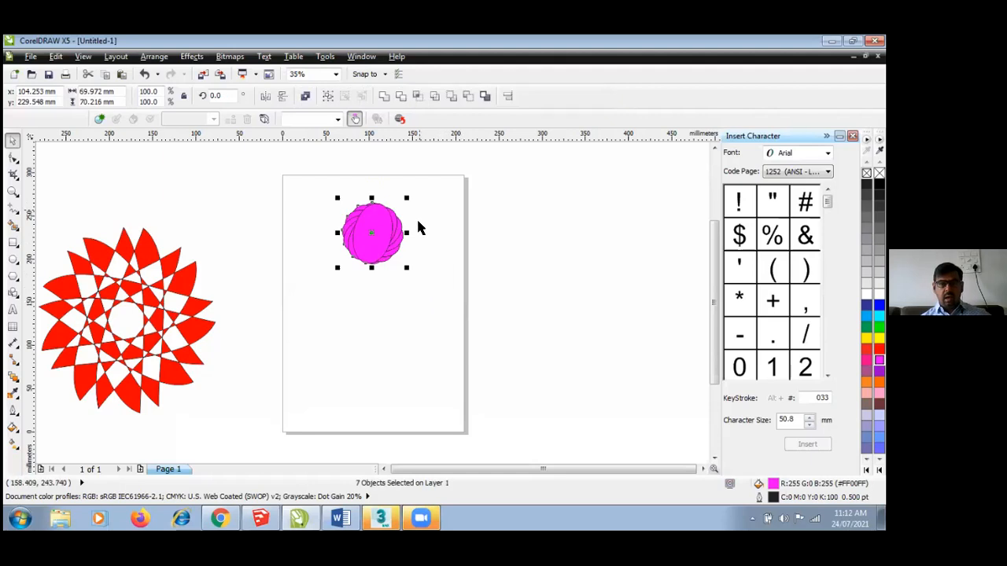
left_click(305, 97)
- Enlarge the magenta rosette to roughly twice its size and move it off the page to the right
left_click_drag(406, 268, 486, 347)
left_click_drag(387, 284, 589, 306)
left_click(330, 284)
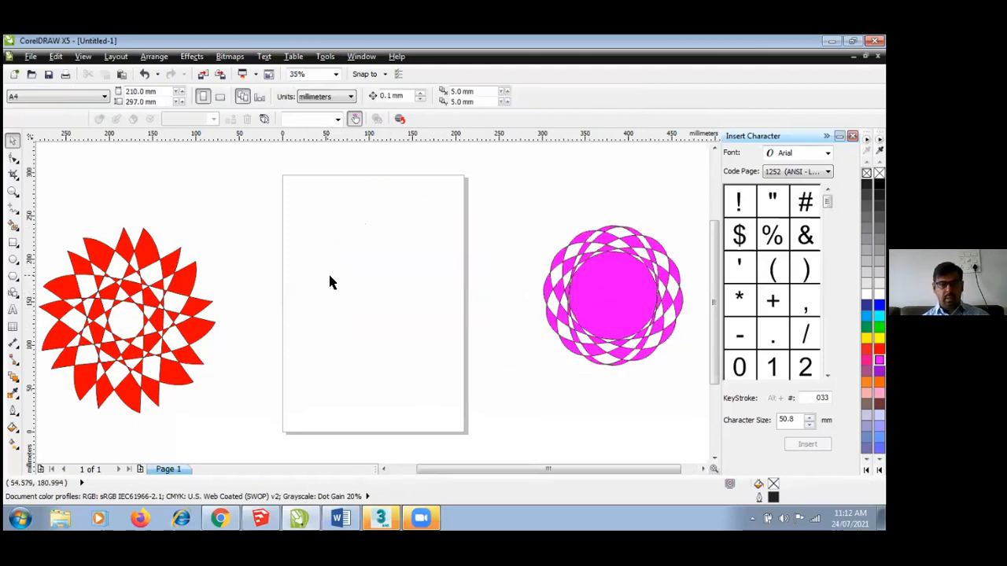
- Draw another upright ellipse about 44 × 70 mm near the top of the page and fill it blue
left_click(12, 260)
left_click_drag(351, 199, 390, 261)
left_click(13, 140)
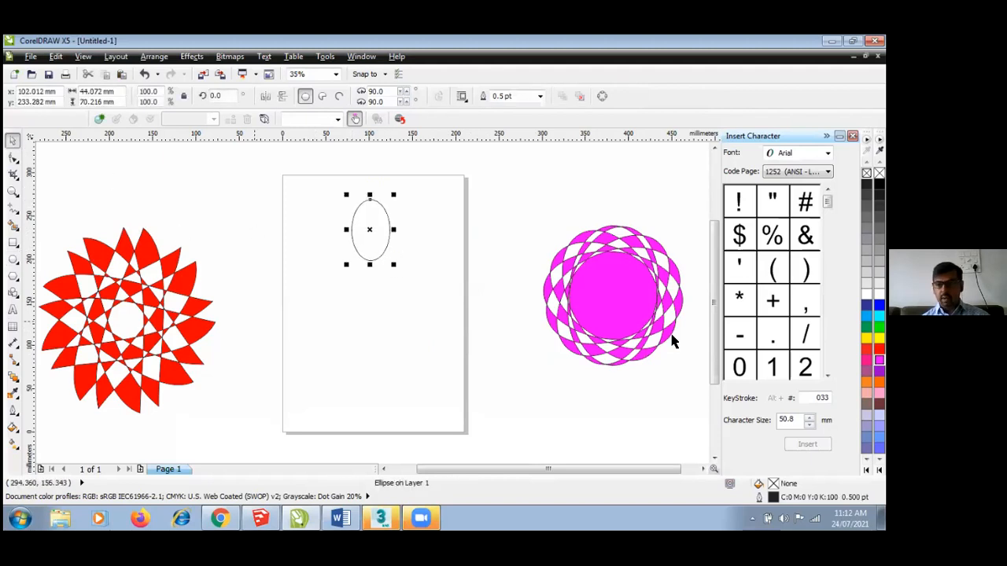
left_click(879, 305)
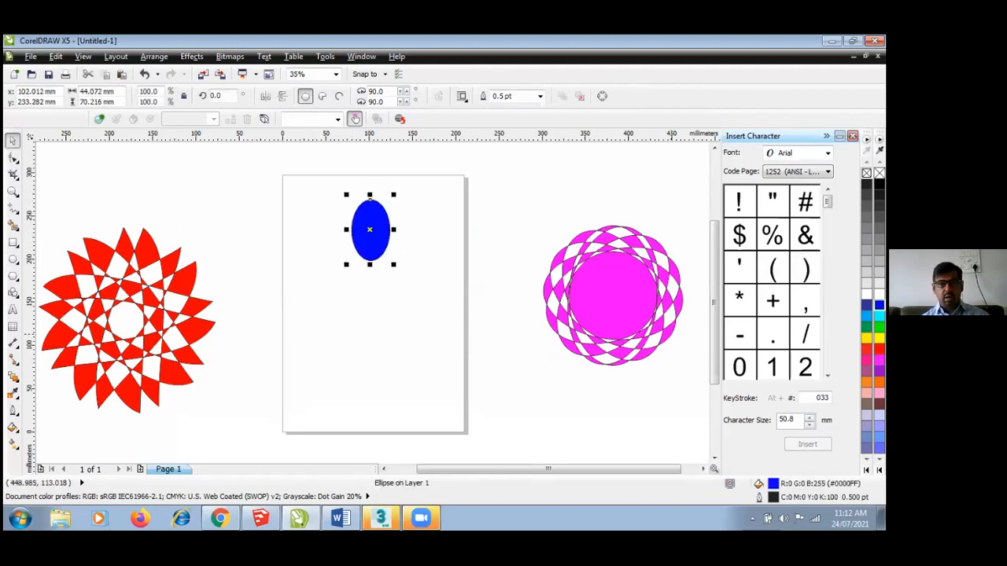
- Set the blue ellipse's rotation centre at its bottom end and make fifteen copies rotated in 23° steps around it to form a full flower
left_click(367, 228)
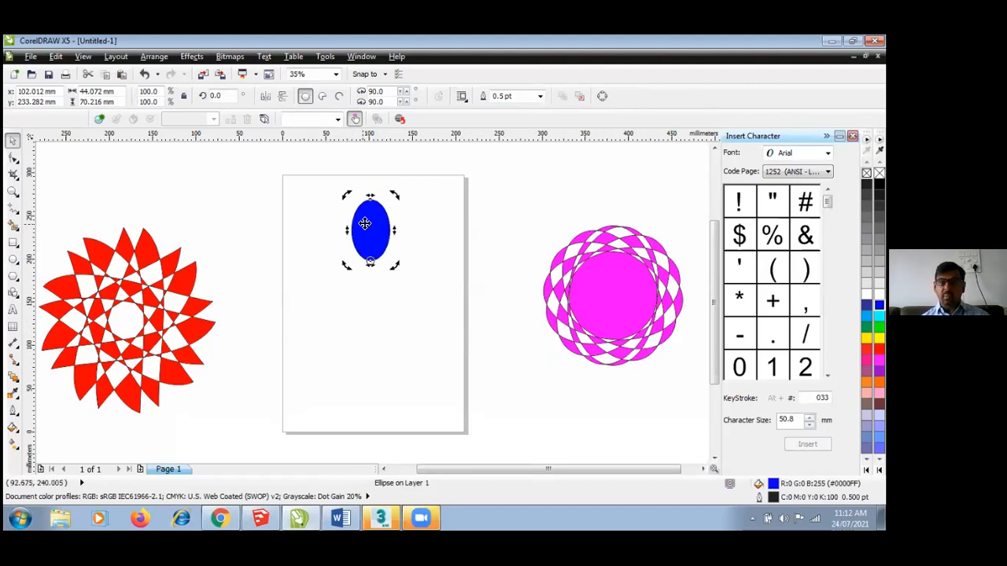
left_click_drag(396, 194, 372, 181)
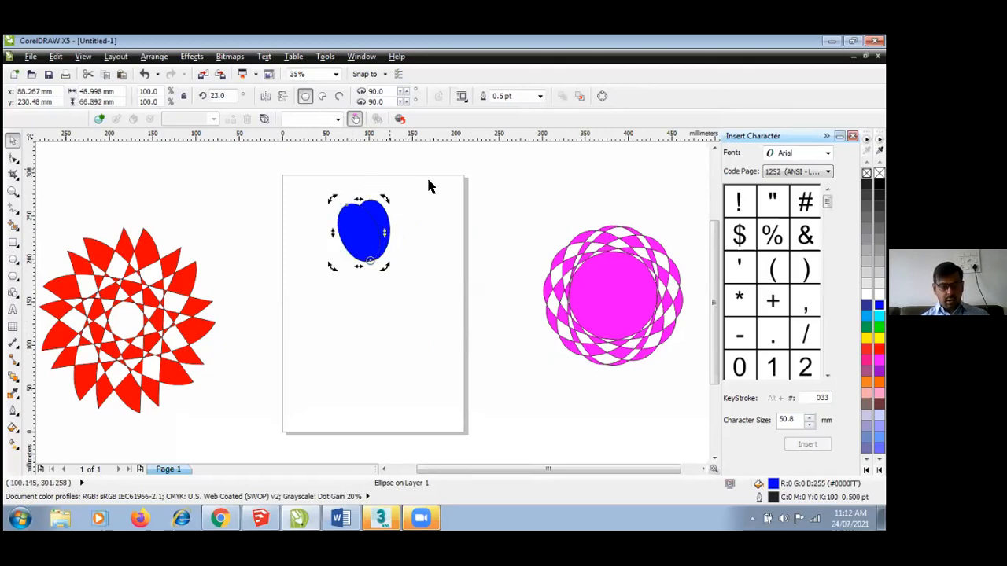
key("ctrl+r")
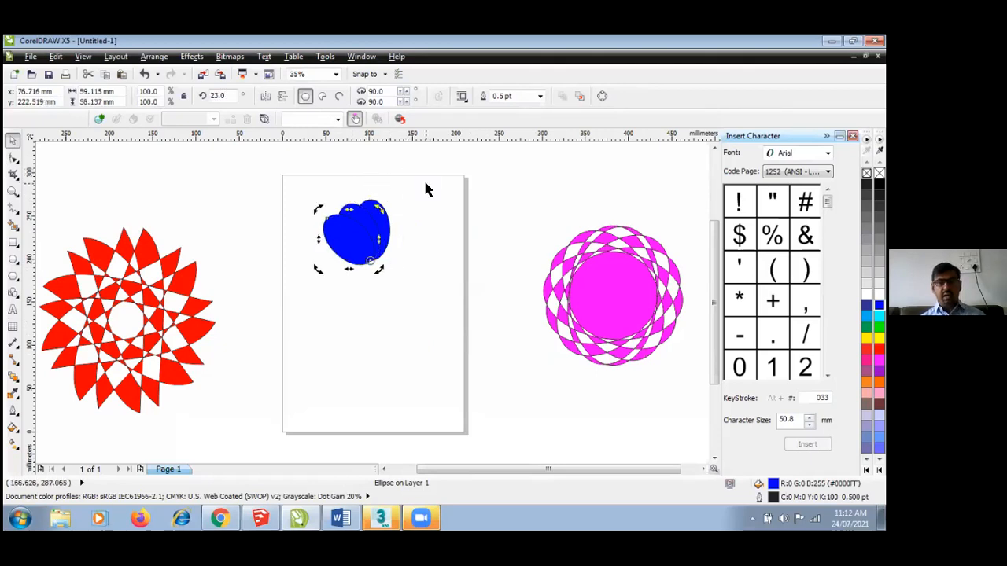
key("ctrl+r")
key("ctrl+r")
key("ctrl+r")
key("ctrl+r")
key("ctrl+r")
key("ctrl+r")
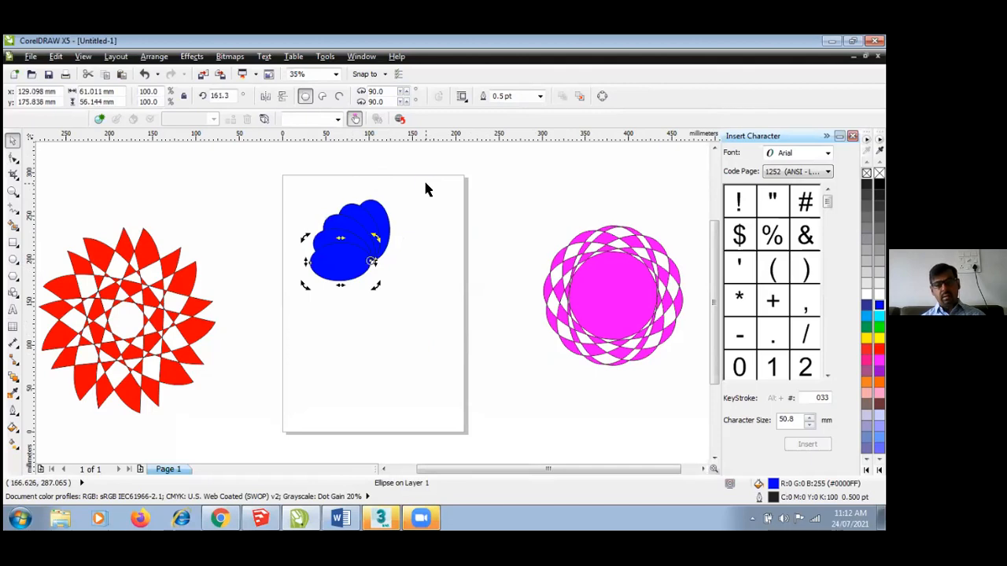
key("ctrl+r")
key("ctrl+r")
key("ctrl+r")
key("ctrl+r")
key("ctrl+r")
key("ctrl+r")
key("ctrl+r")
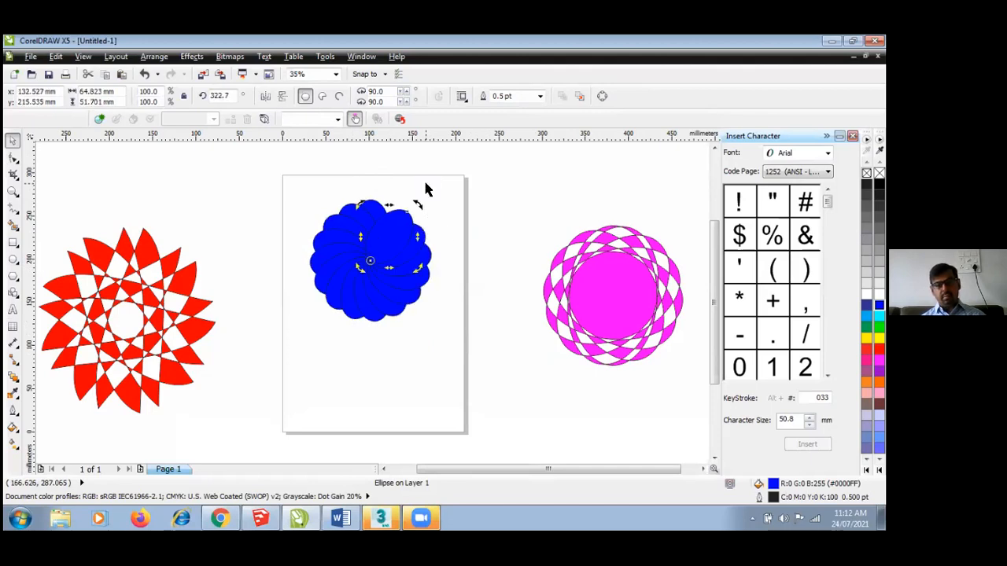
- Combine all sixteen blue ellipses into a single curve with alternating filled and empty areas
left_click_drag(305, 179, 494, 355)
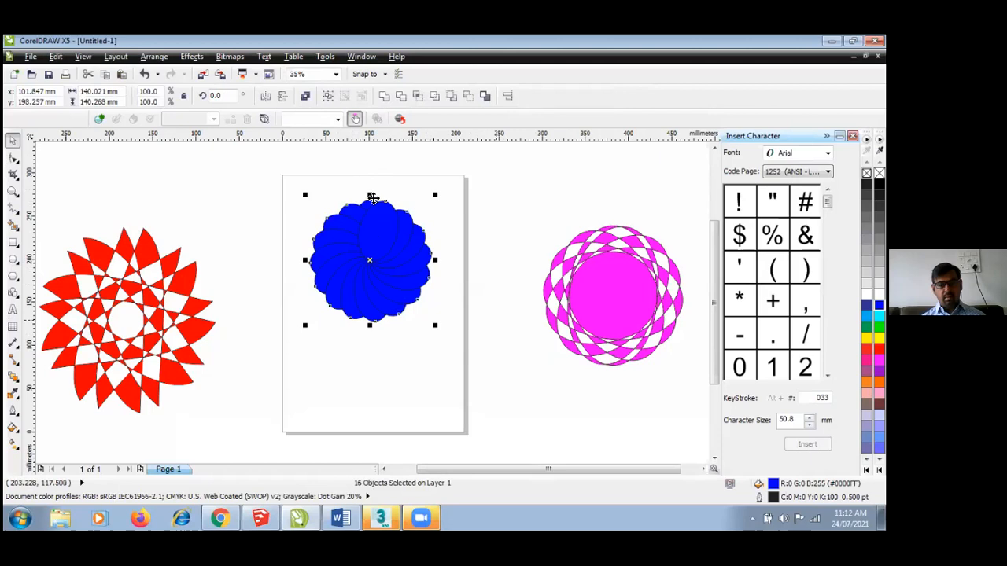
left_click(306, 95)
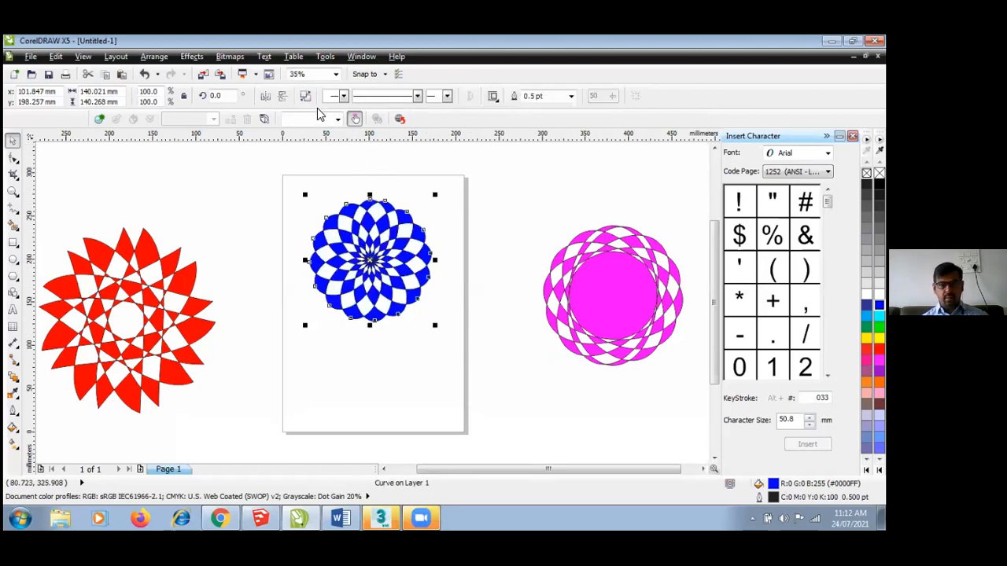
left_click(512, 234)
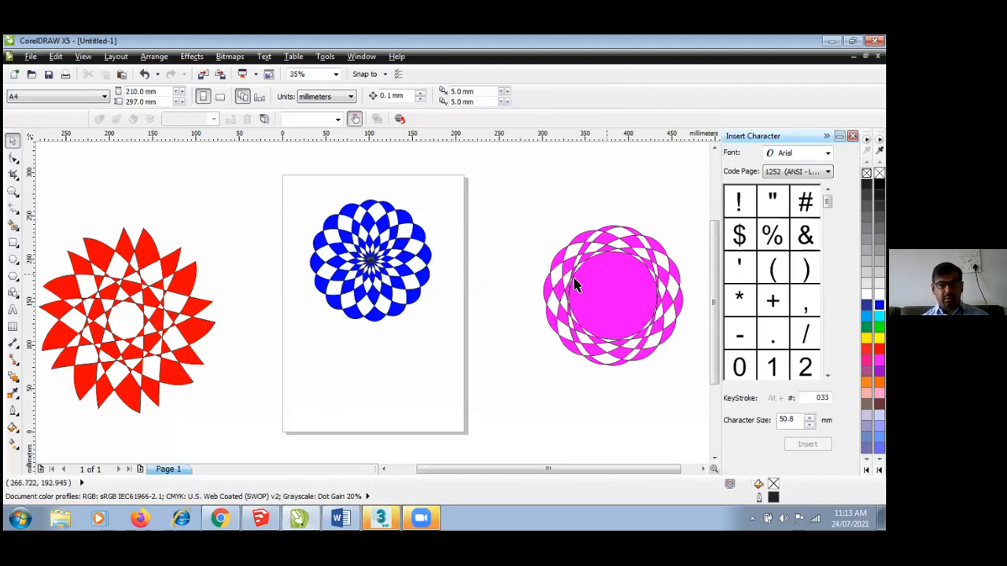
- Move the magenta rosette farther up and right, and place the blue flower off the page just below it
left_click_drag(576, 281, 614, 240)
left_click_drag(371, 260, 604, 392)
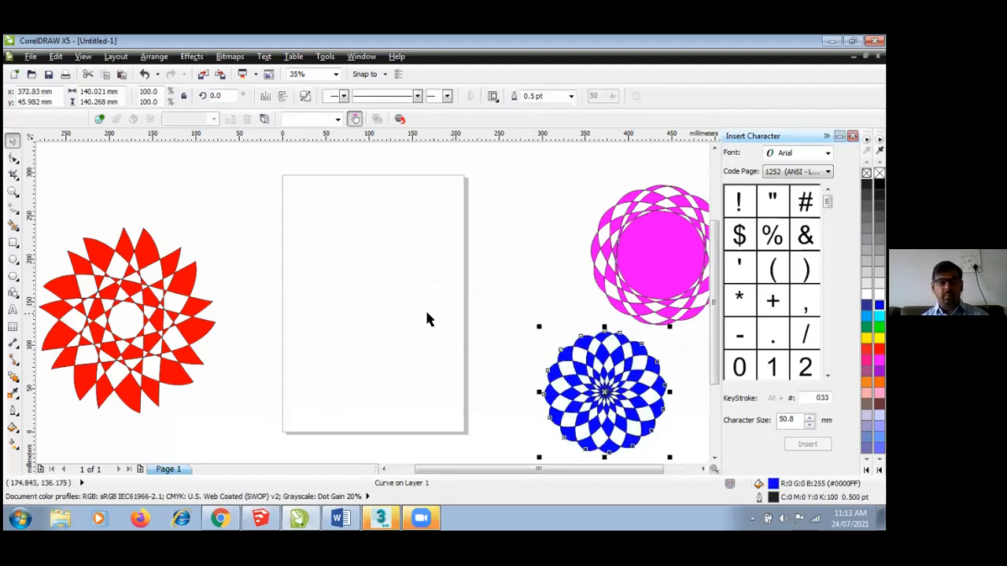
left_click(283, 235)
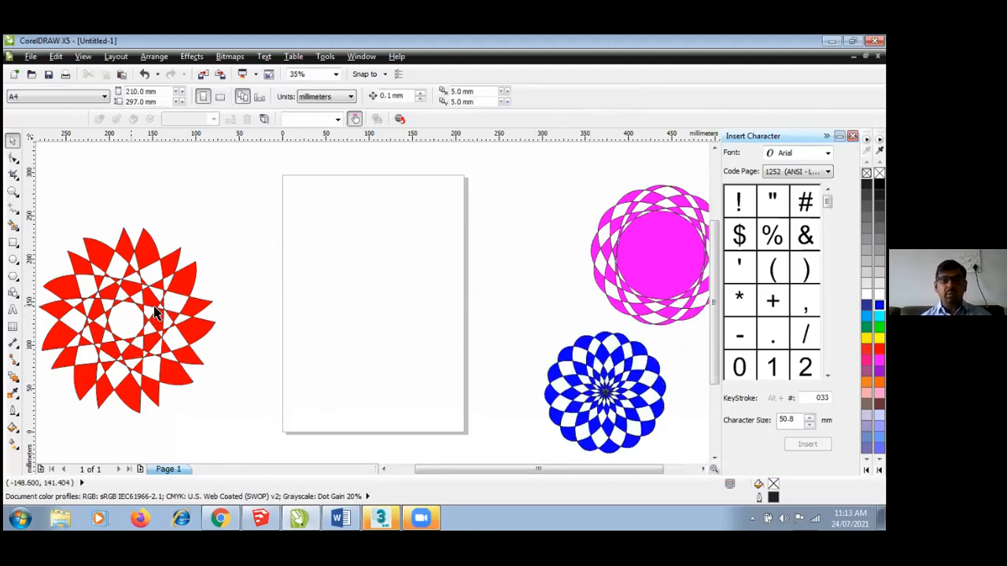
- Move the red rosette down and to the left, clear of the area beside the page's upper half
left_click(156, 306)
left_click_drag(165, 288, 145, 366)
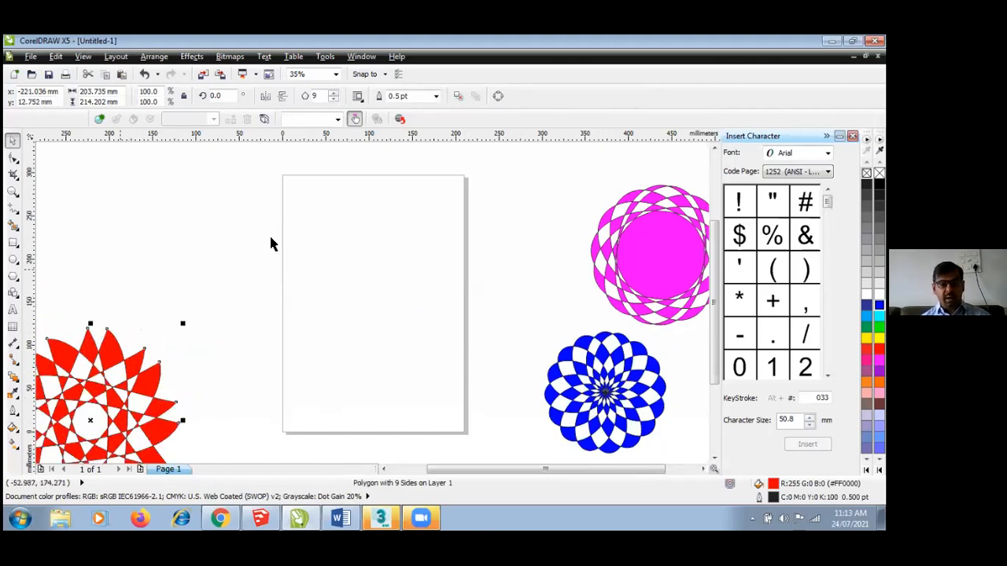
left_click(270, 241)
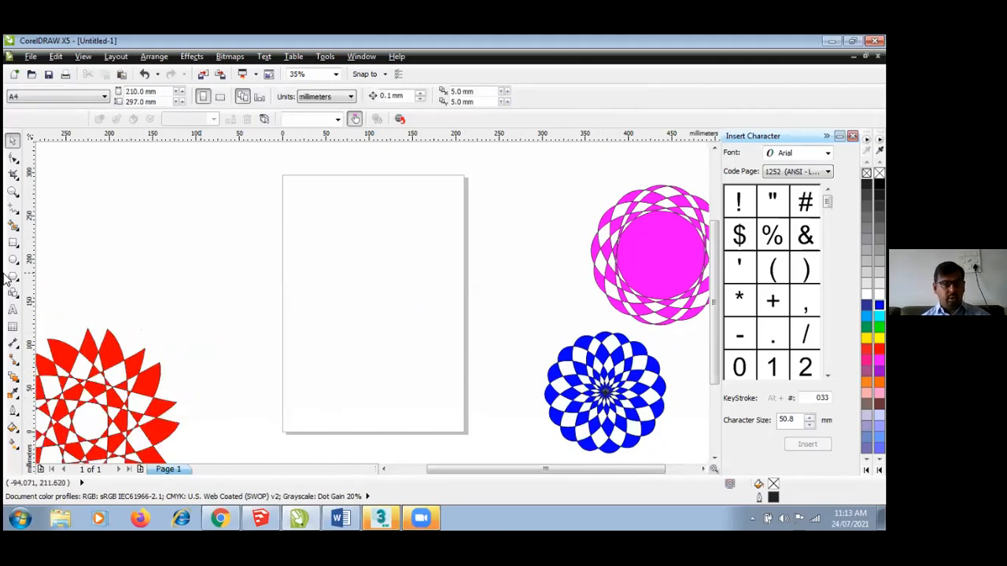
- Paint an Artistic Media sprayer stroke of Food images from outside the page's upper-left corner across its top edge
left_click(19, 217)
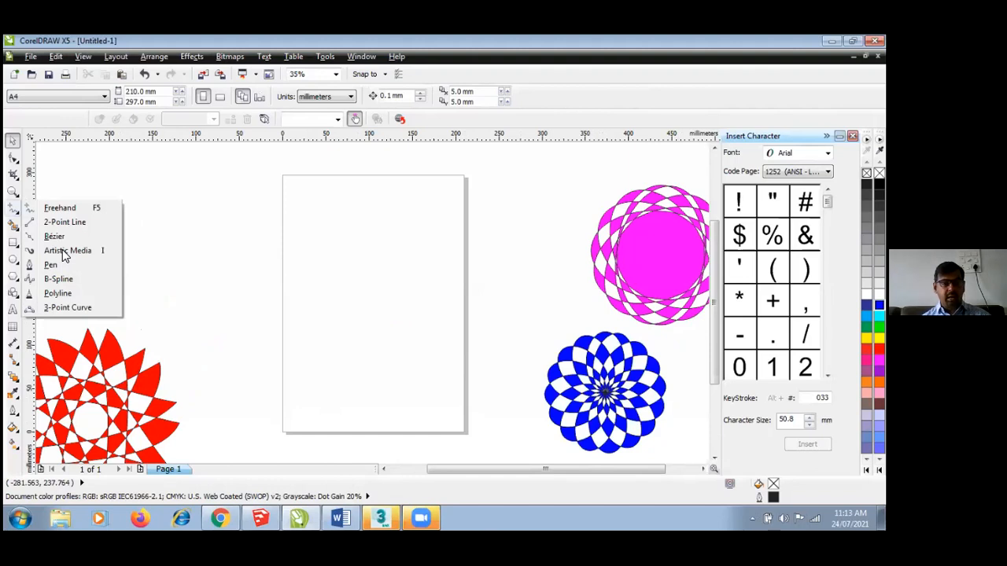
left_click(67, 250)
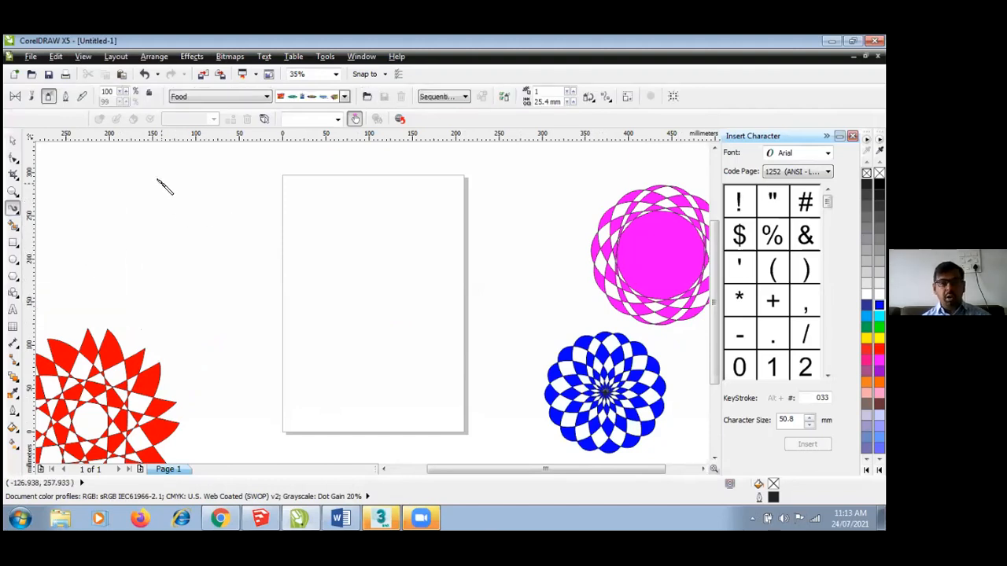
mouse_move(116, 179)
left_mouse_down()
mouse_move(247, 163)
mouse_move(475, 177)
left_mouse_up()
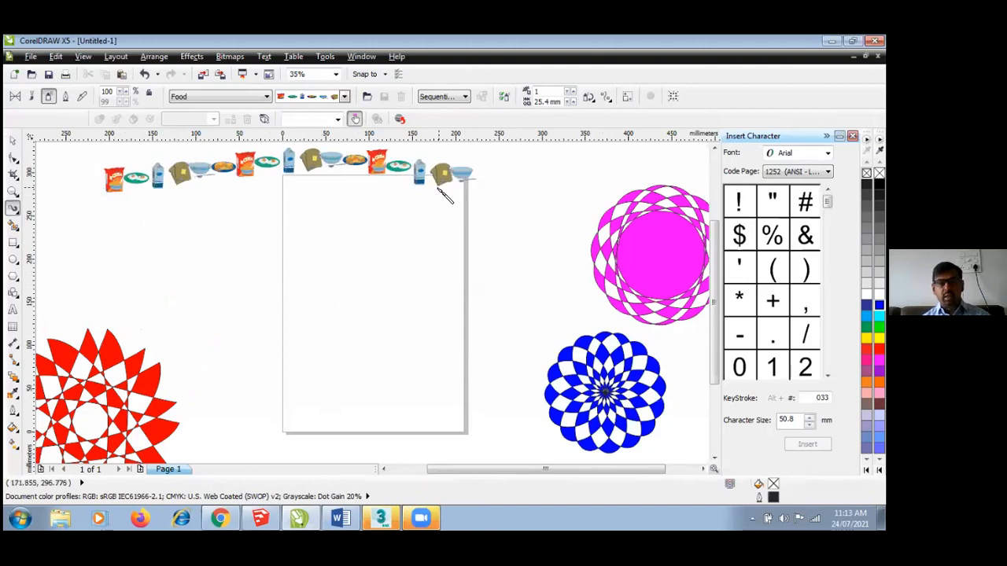
left_click(12, 141)
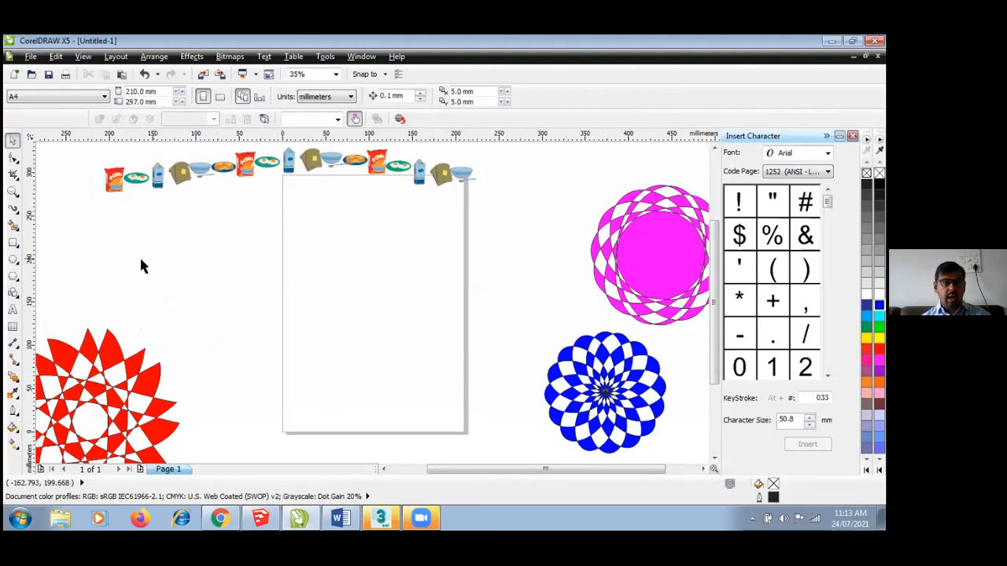
left_click(13, 242)
left_click_drag(302, 213, 433, 368)
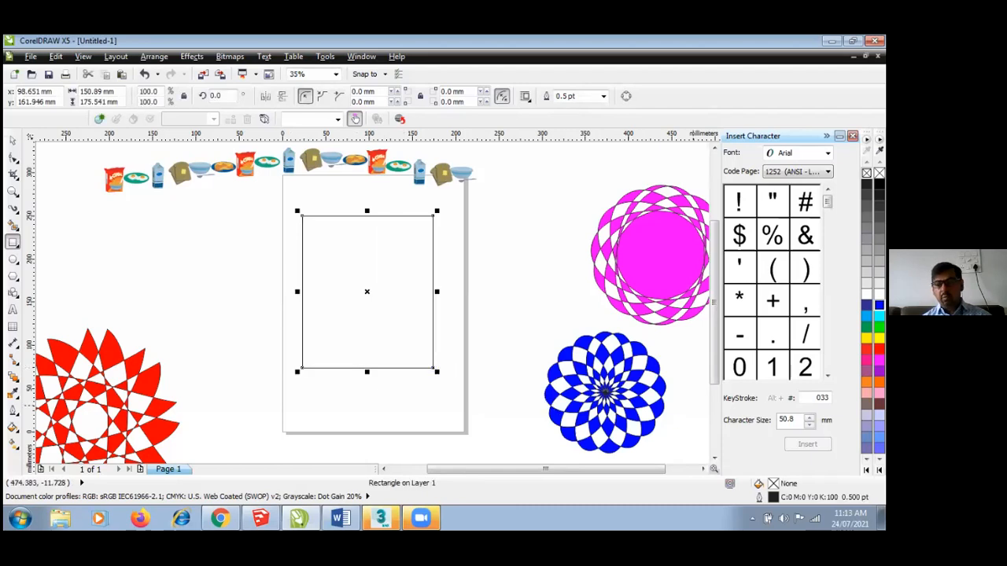
left_click(879, 470)
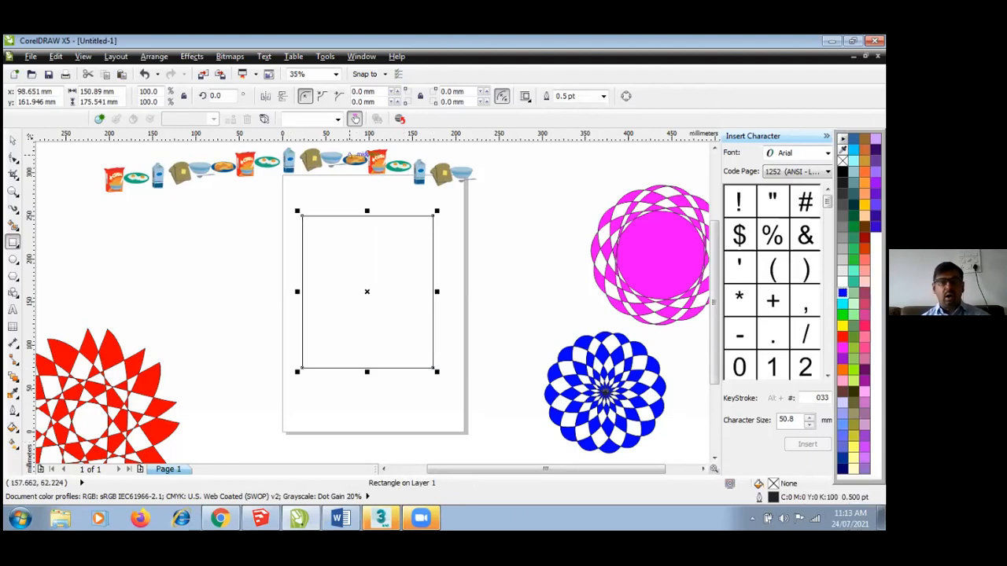
left_click(13, 427)
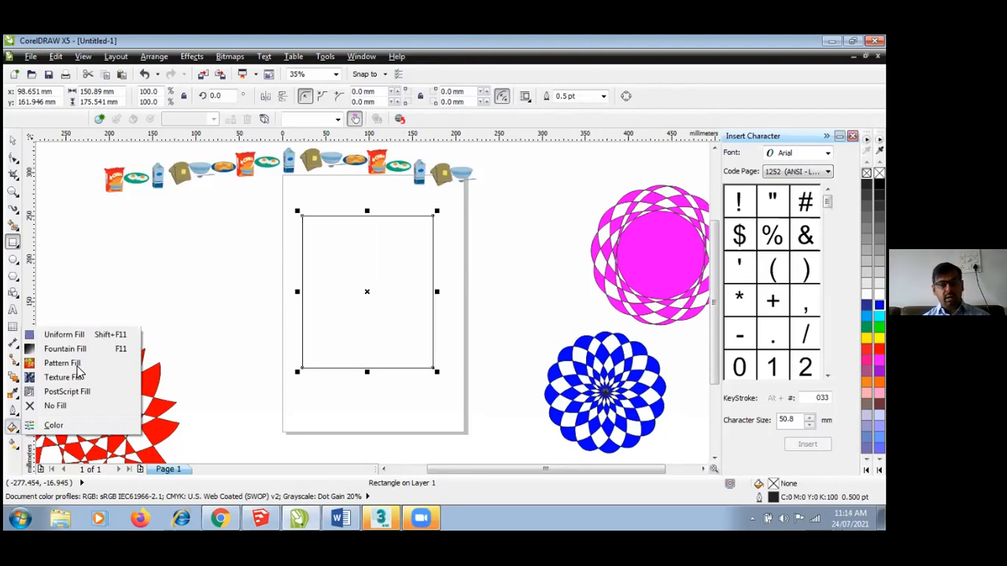
left_click(13, 139)
left_click(157, 245)
left_click_drag(397, 307, 203, 291)
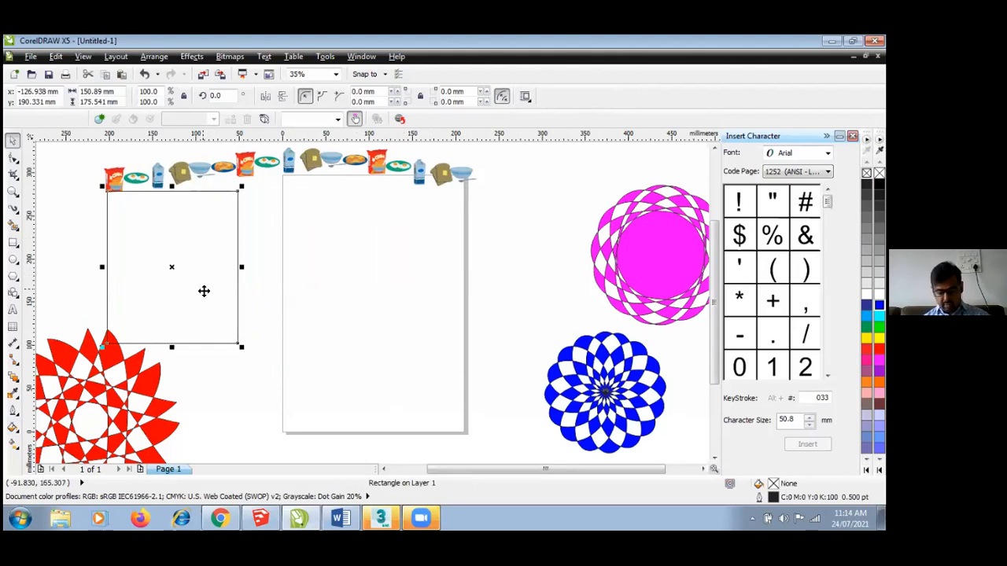
key("Delete")
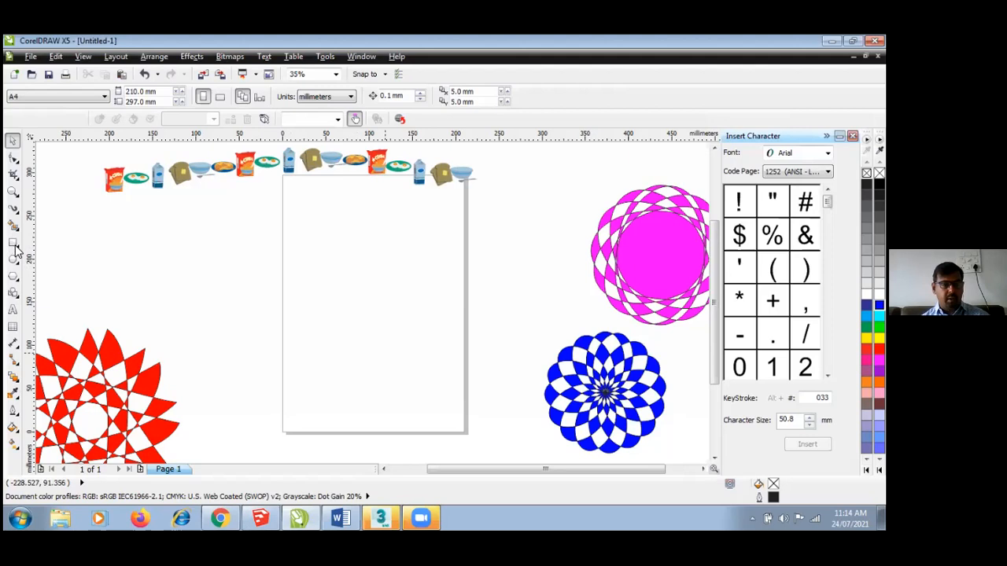
- Draw a closed T-shirt outline about 186 × 206 mm with straight Bézier segments, overlapping the left part of the page
left_click(19, 214)
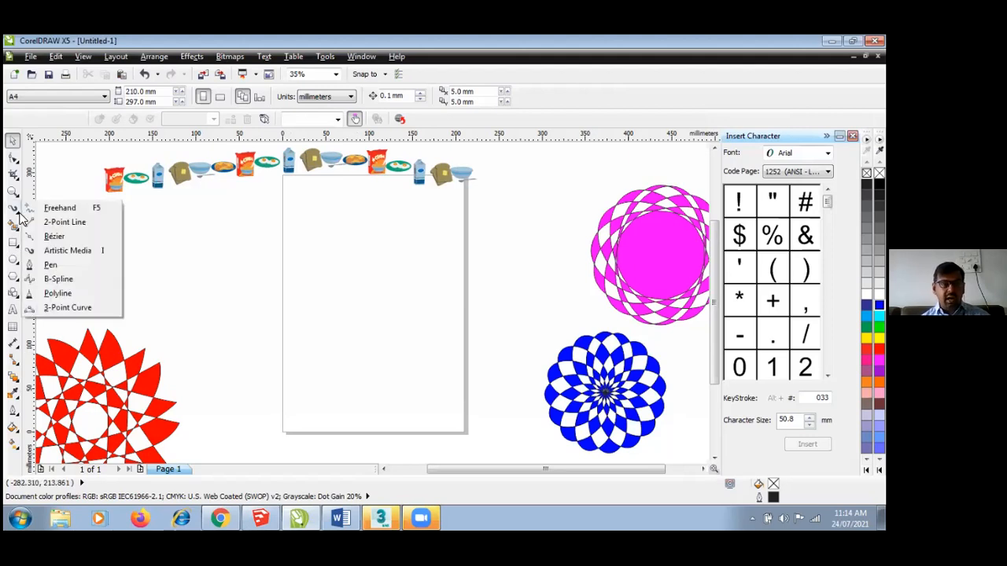
left_click(59, 234)
left_click(240, 234)
left_click(251, 249)
left_click(274, 232)
left_click(254, 375)
left_click(288, 379)
left_click(310, 380)
left_click(337, 385)
left_click(367, 383)
left_click(364, 235)
left_click(386, 253)
left_click(401, 237)
left_click(368, 209)
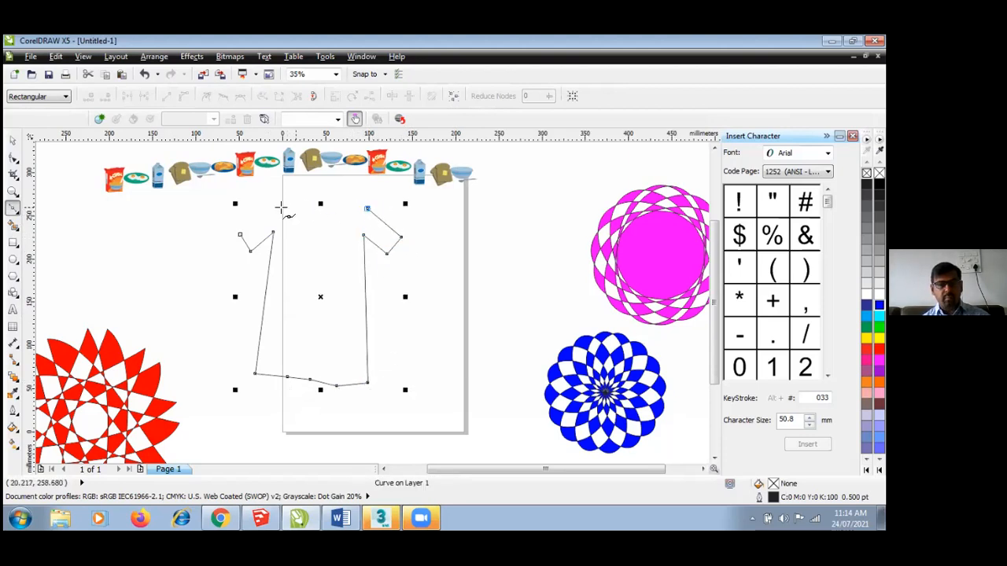
left_click(281, 207)
left_click(240, 234)
left_click(13, 141)
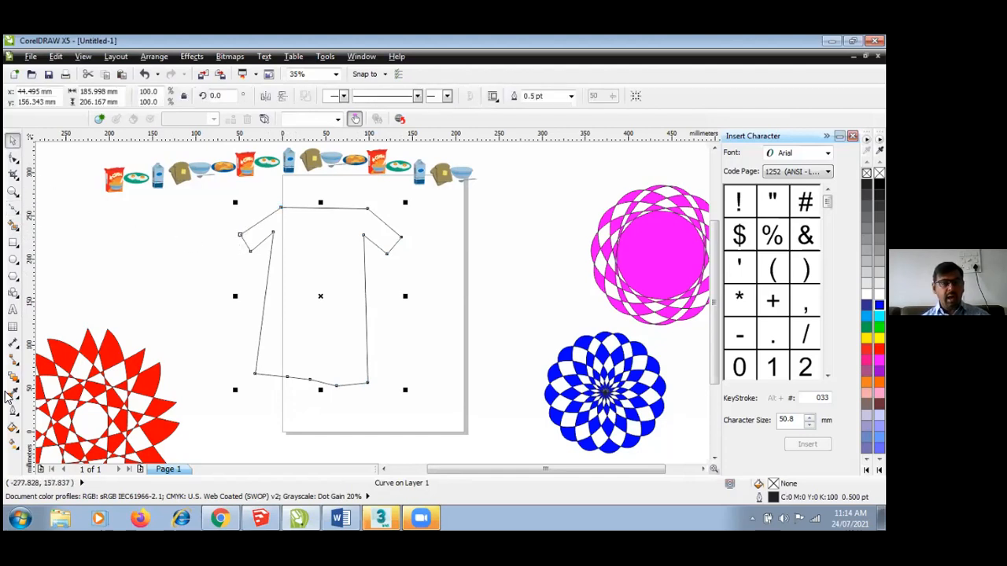
- Fill the T-shirt with the uniform colour PANTONE 570 C from the PANTONE solid coated palette
left_click(12, 427)
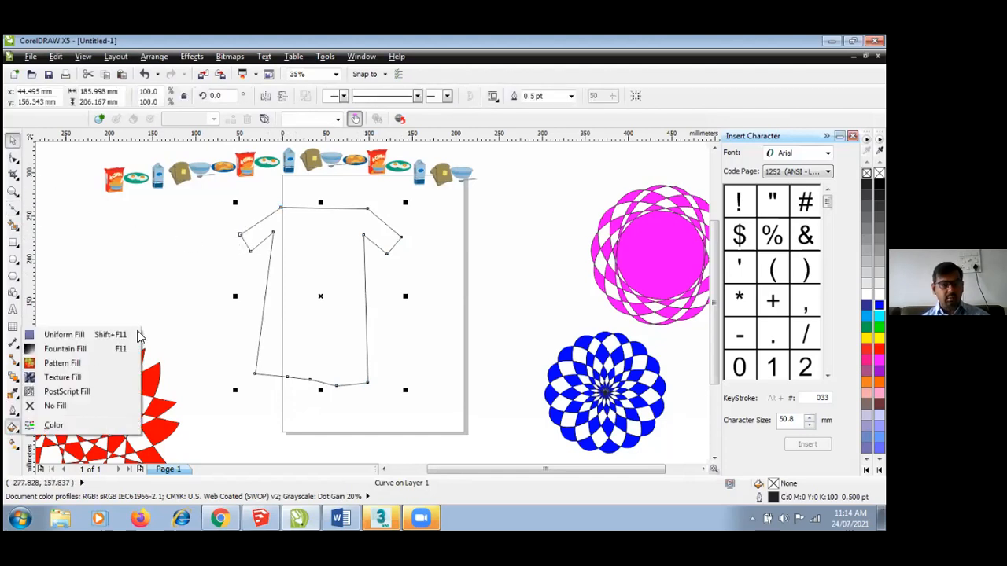
left_click(82, 337)
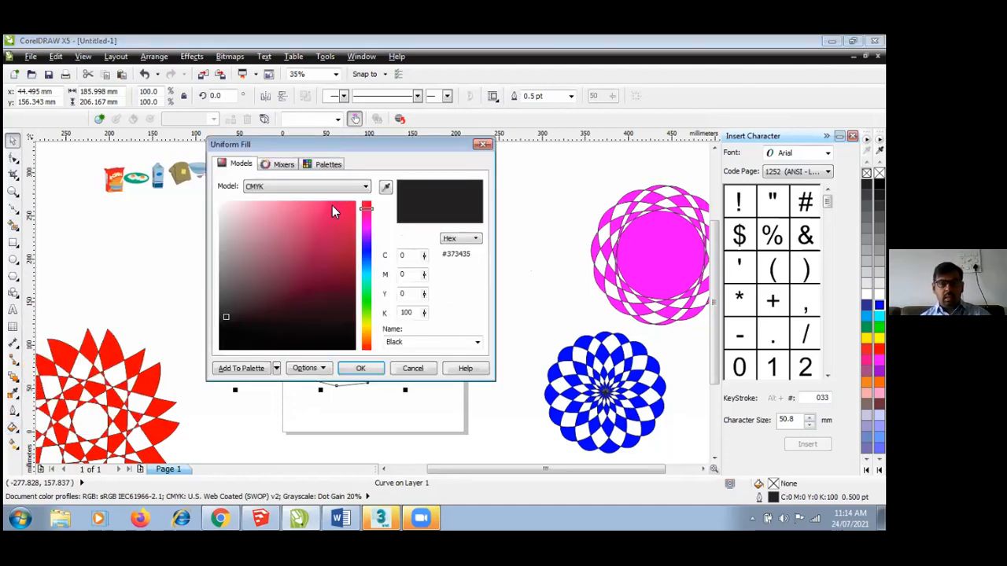
left_click(323, 224)
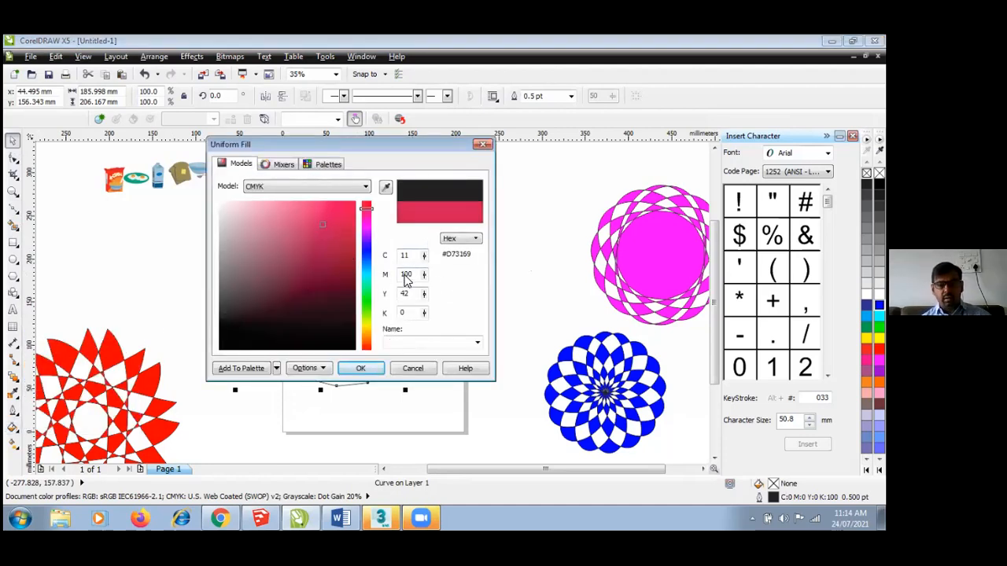
left_click(327, 163)
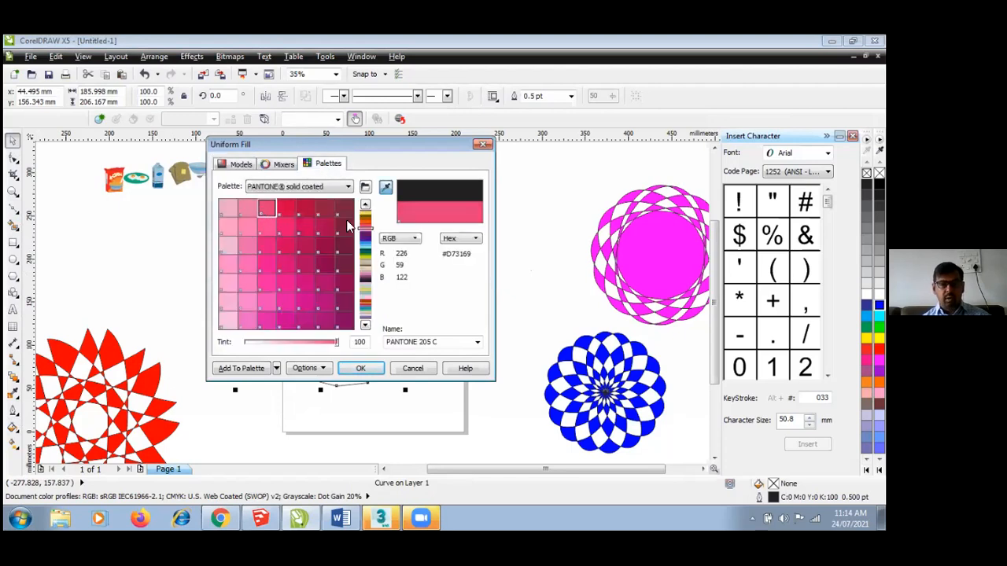
left_click_drag(365, 226, 379, 287)
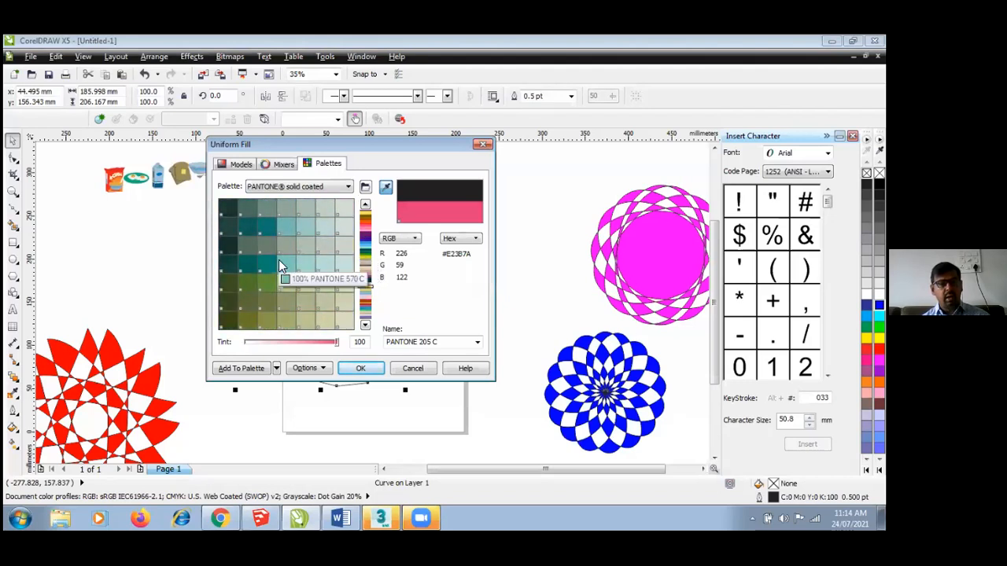
left_click(279, 260)
left_click(360, 369)
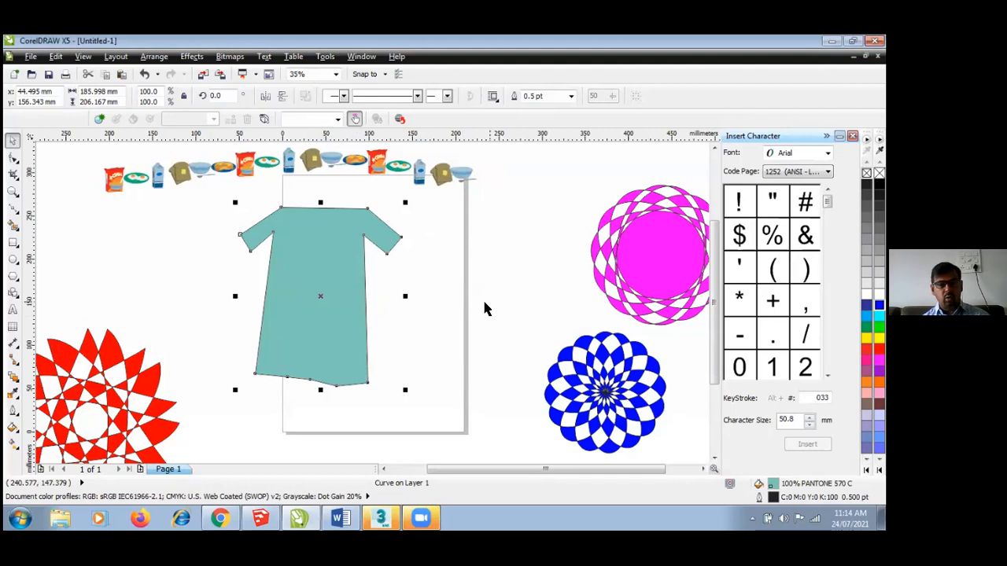
- Start a fountain fill for the T-shirt, trying the Conical type and settling on Radial
left_click(13, 429)
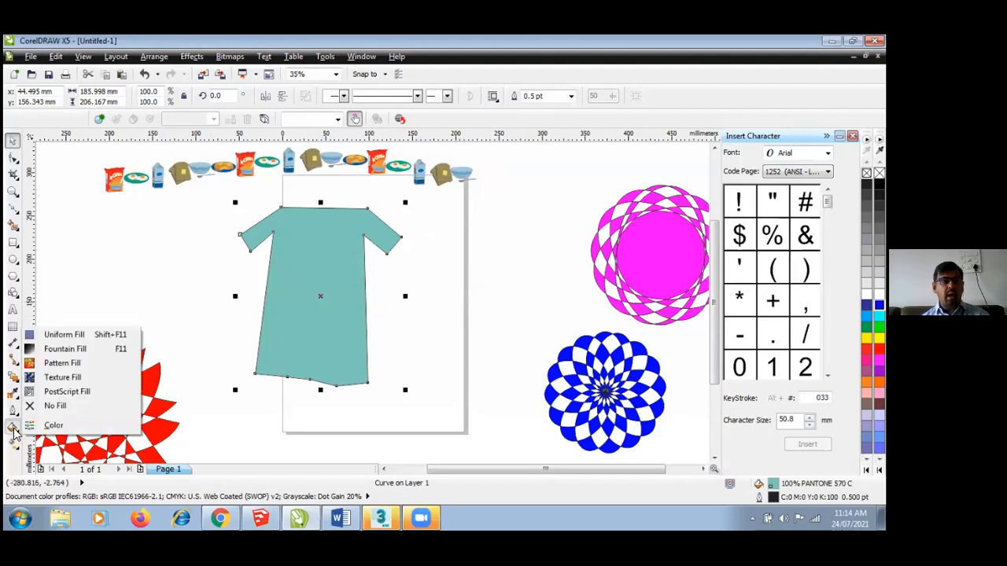
left_click(79, 349)
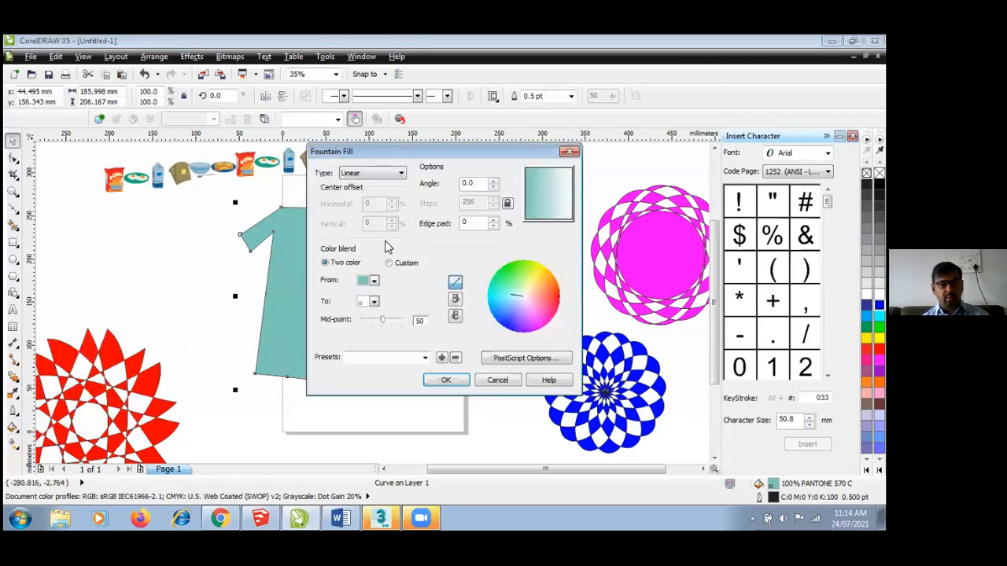
left_click(370, 173)
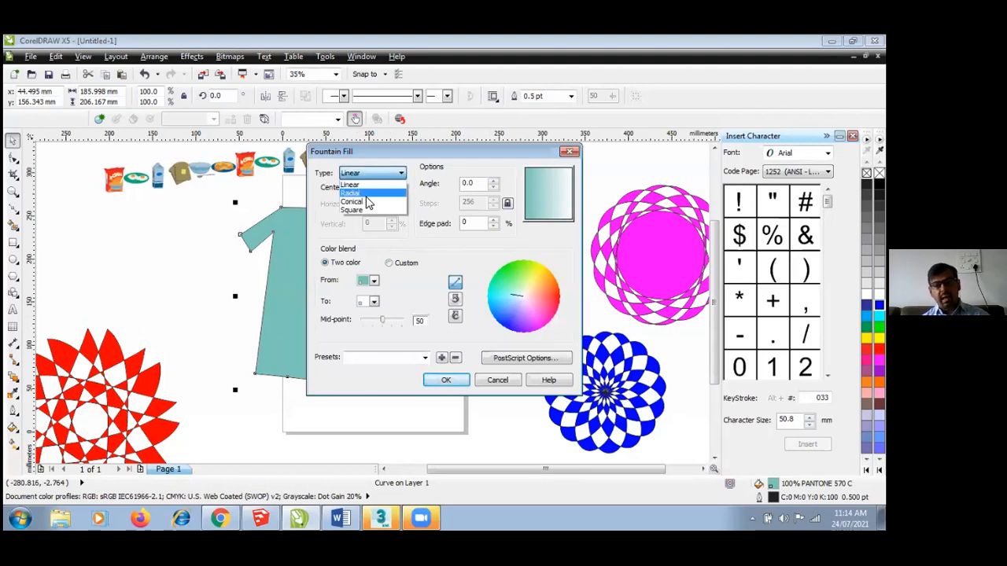
left_click(367, 202)
left_click(398, 173)
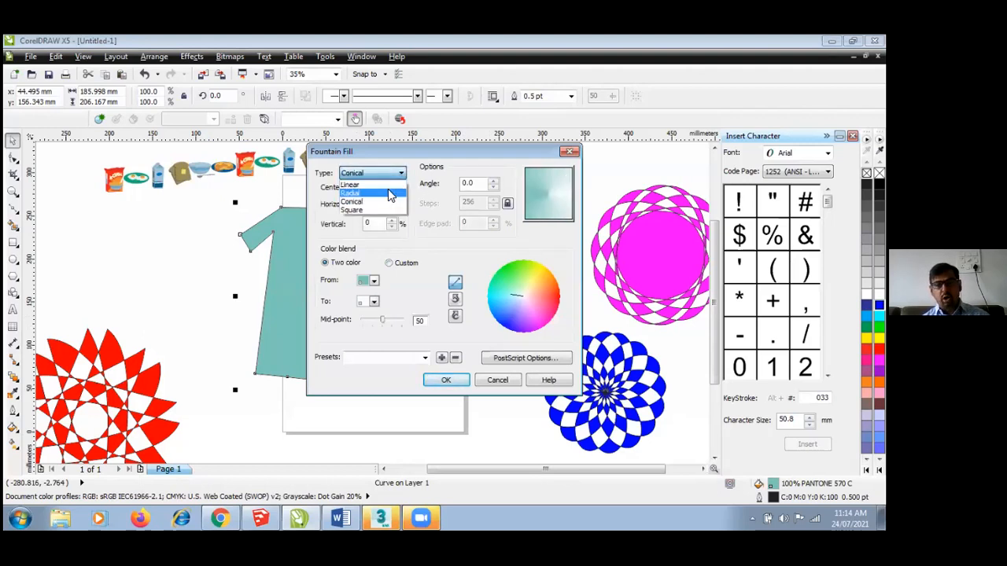
left_click(390, 193)
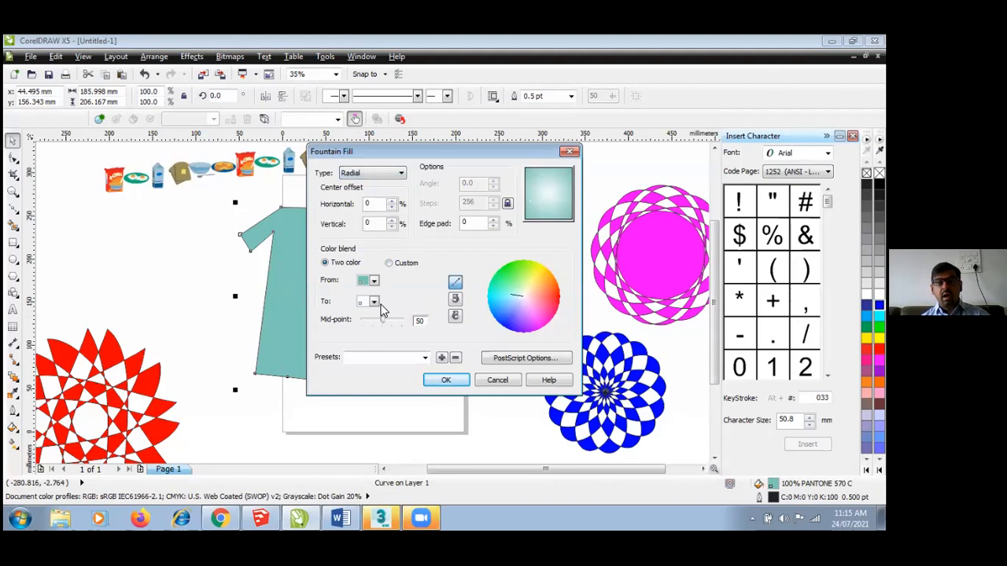
- Blend the T-shirt's radial fill from blue to yellow with a mid-point of 52 and apply it
left_click(374, 302)
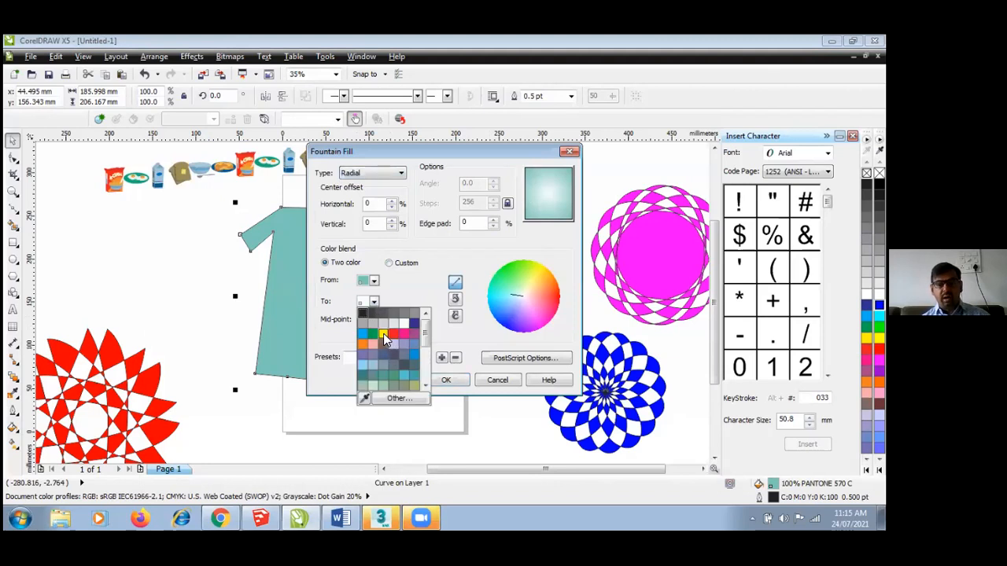
left_click(383, 335)
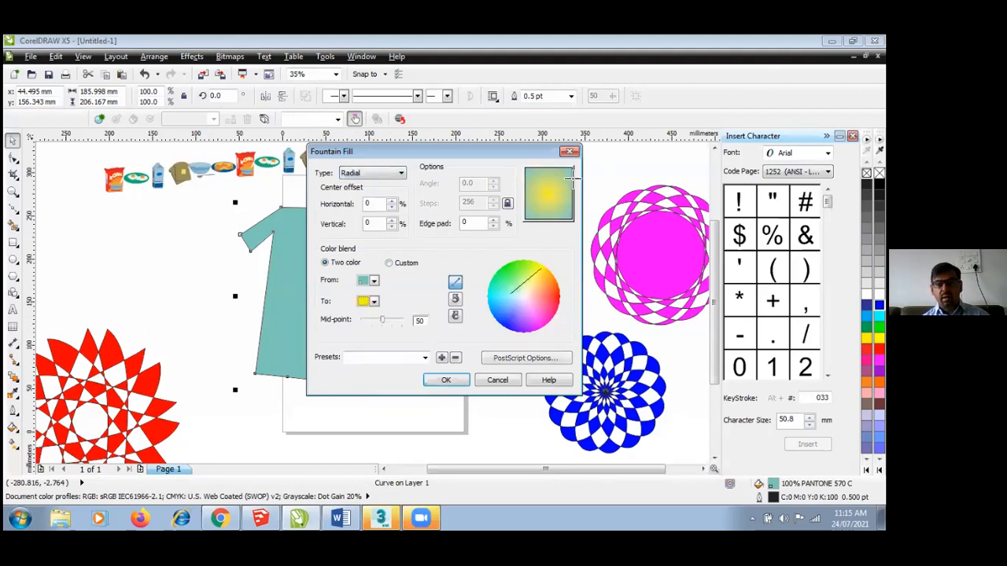
left_click(374, 282)
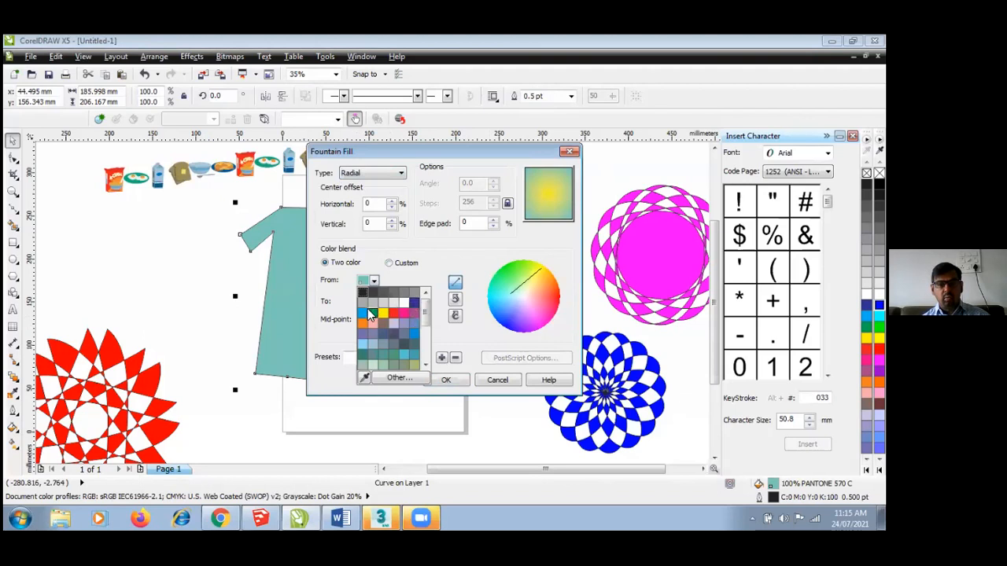
left_click(363, 314)
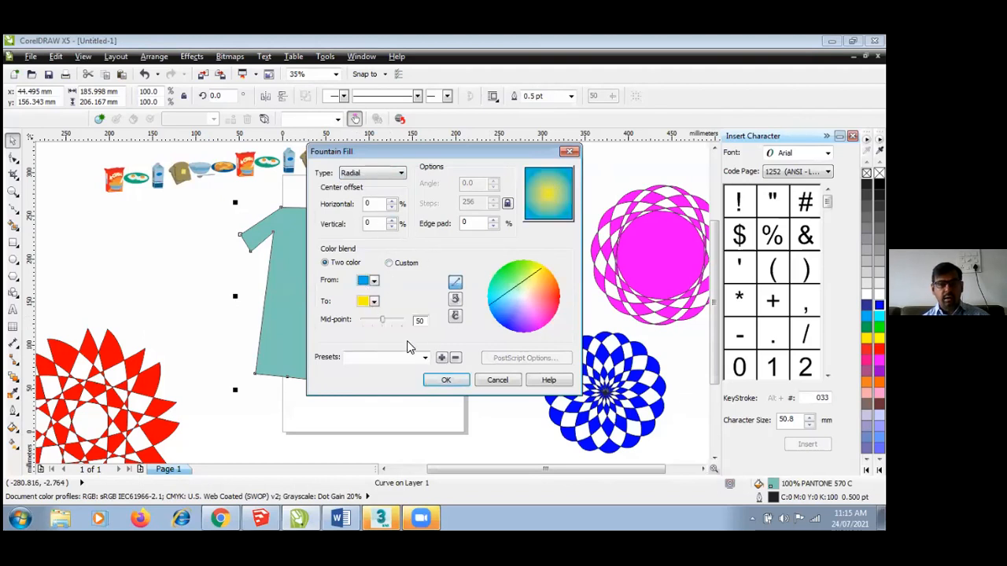
left_click_drag(383, 320, 384, 320)
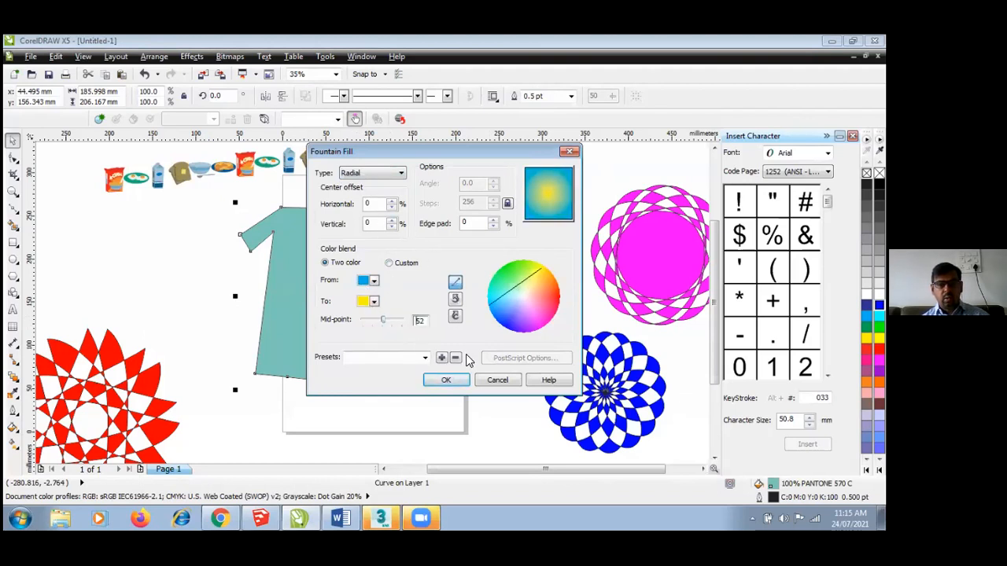
left_click(447, 380)
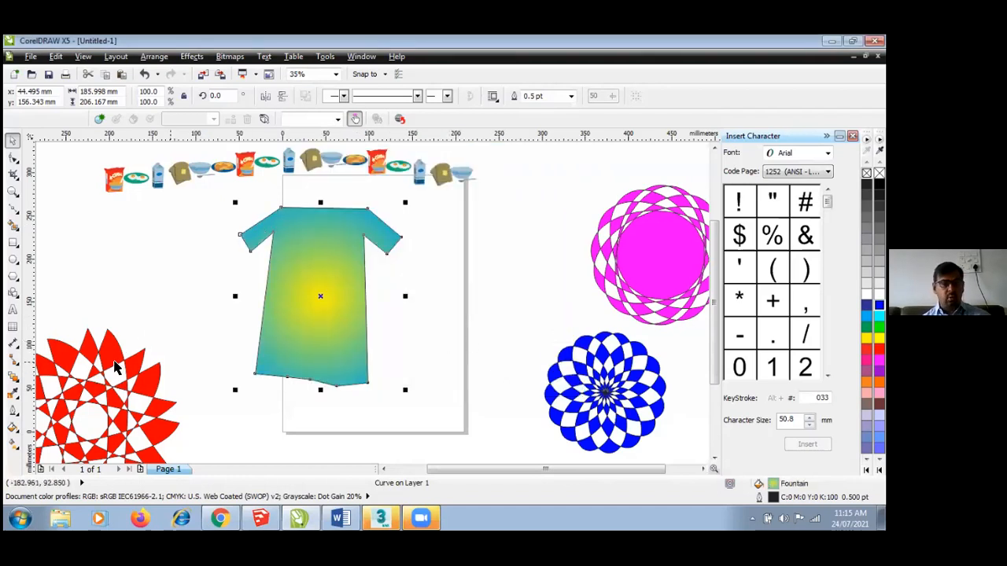
- Start a pattern fill for the T-shirt and choose the 2-color maple leaf pattern
left_click(13, 427)
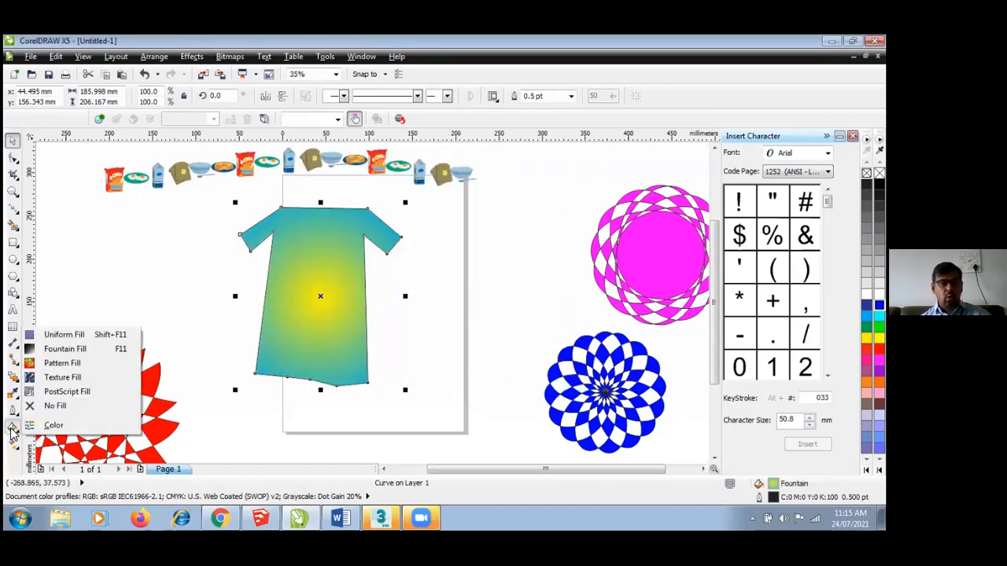
left_click(83, 363)
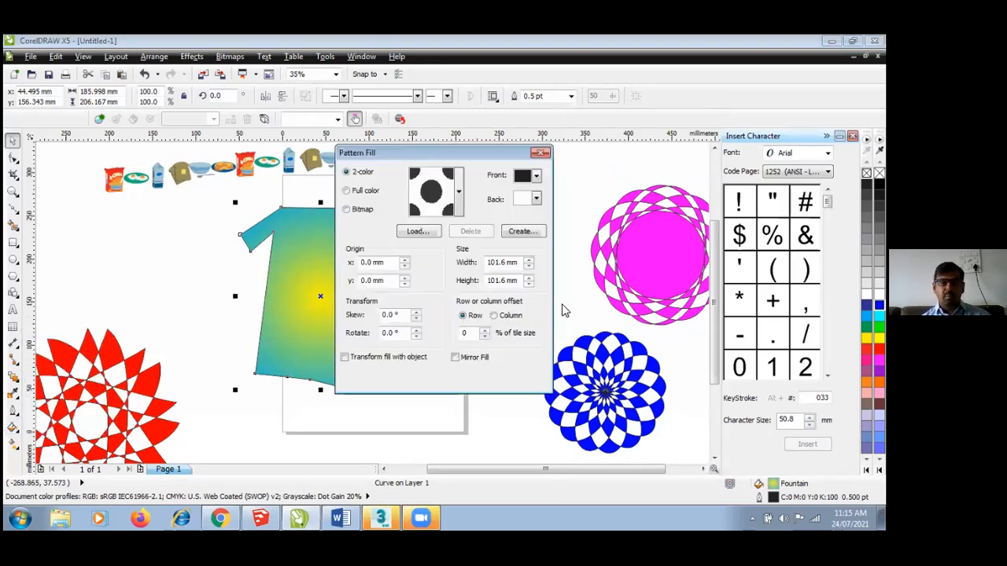
left_click(460, 193)
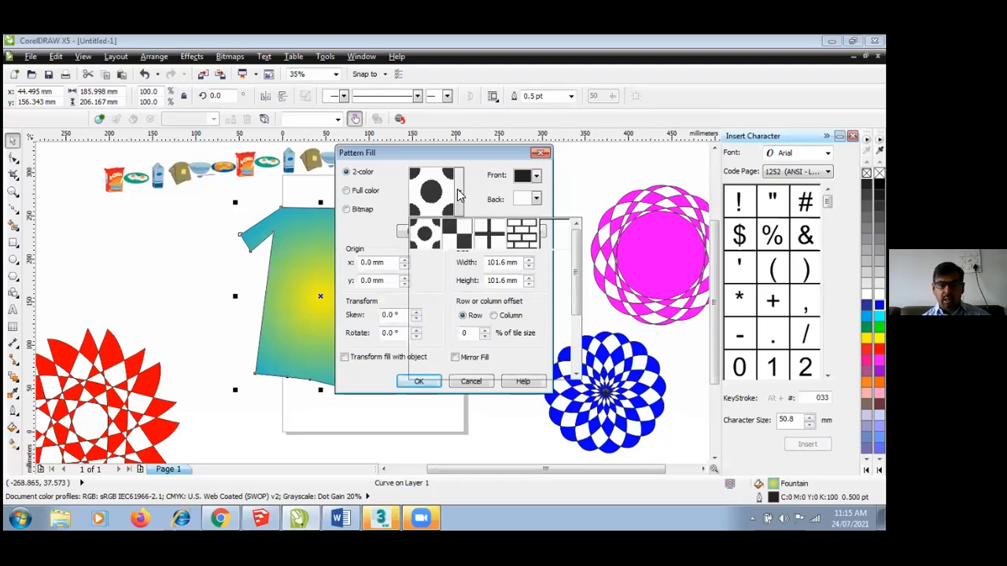
left_click(576, 376)
left_click(576, 376)
left_click(576, 376)
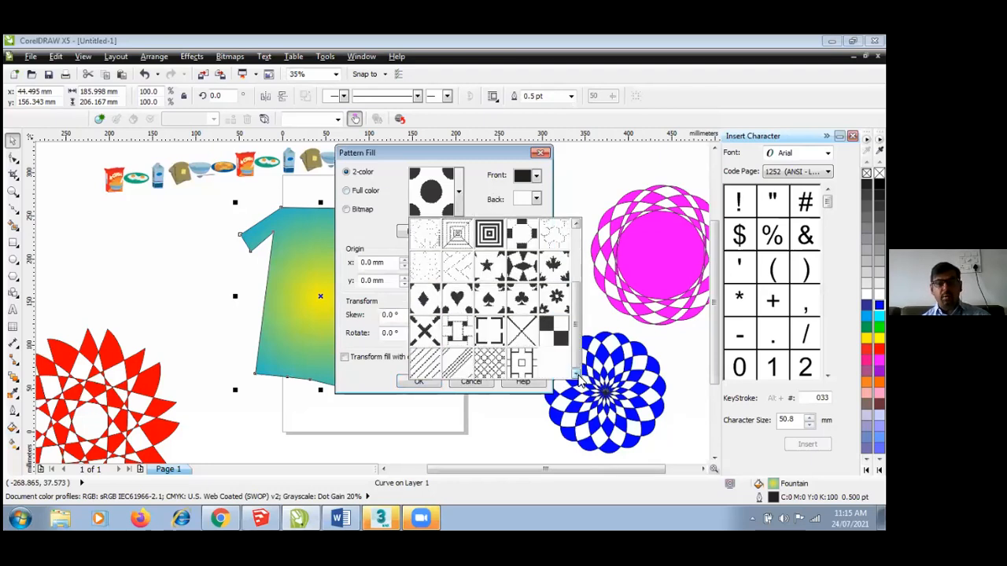
left_click(557, 265)
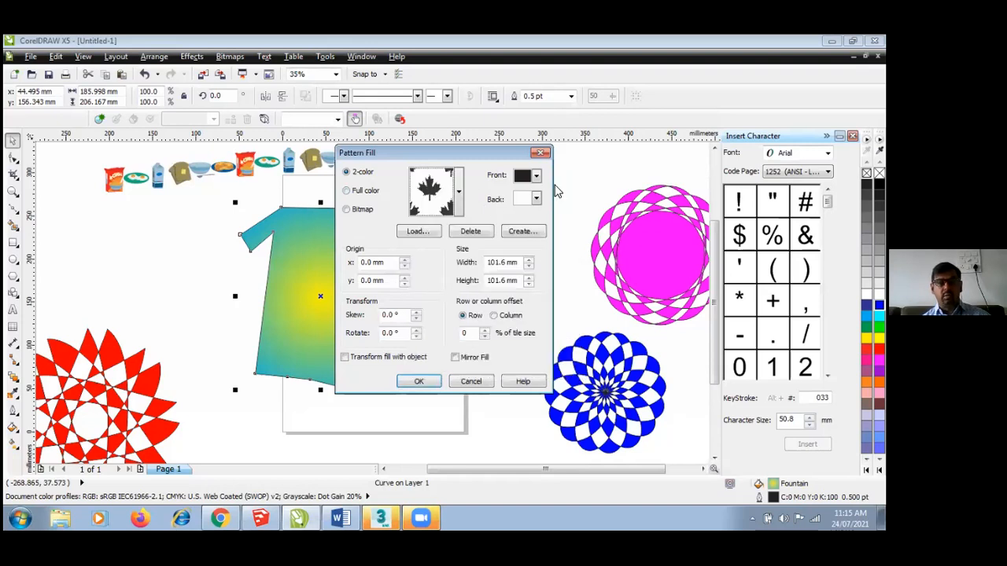
- Colour the maple leaf pattern light blue in front and dark blue at the back, and apply it to the T-shirt
left_click(537, 175)
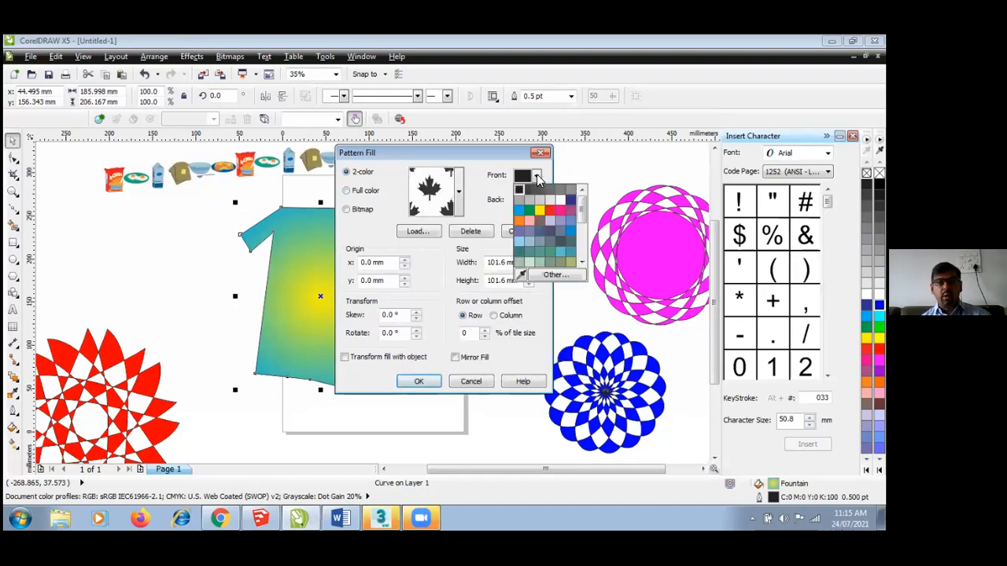
left_click(524, 245)
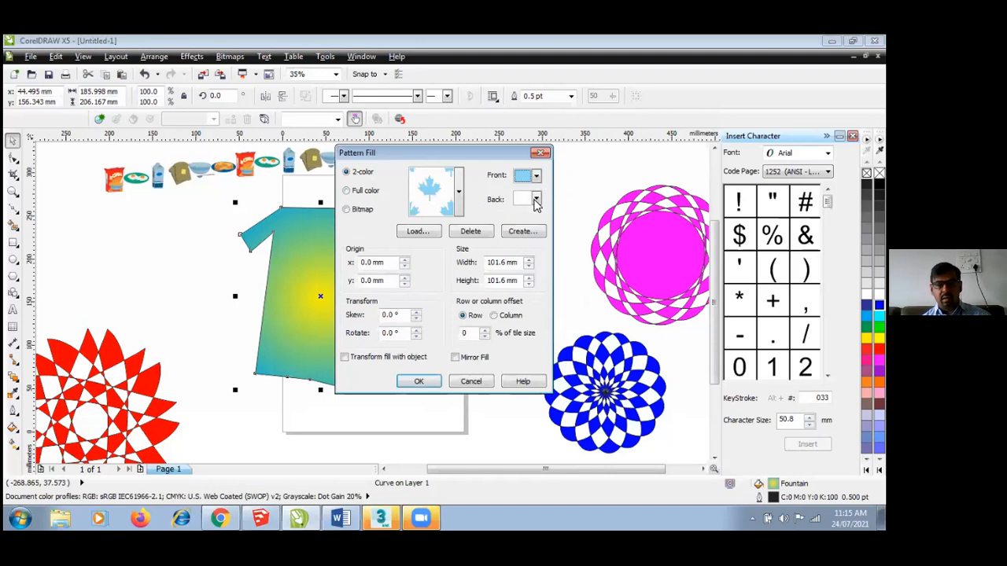
left_click(536, 199)
left_click(572, 215)
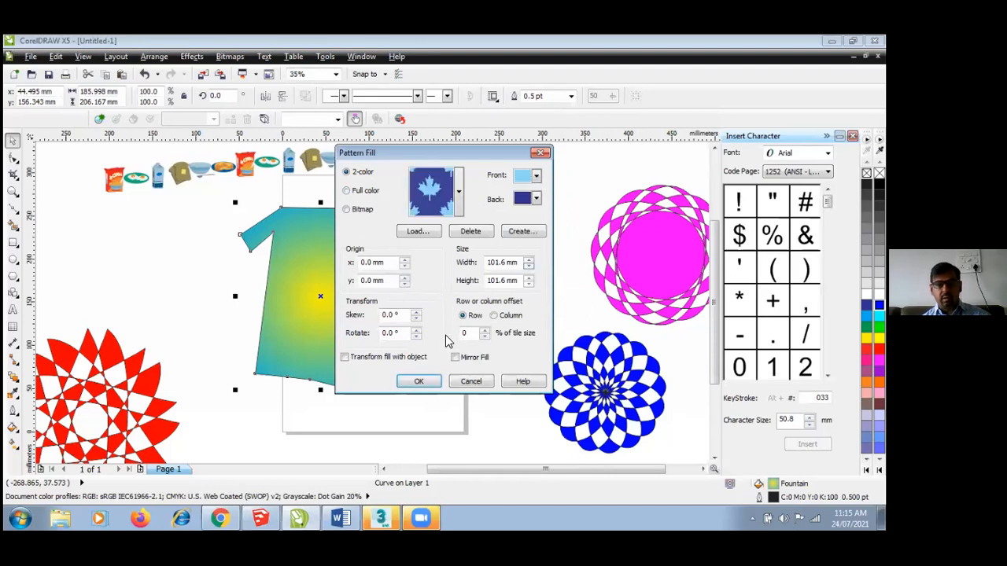
left_click(419, 382)
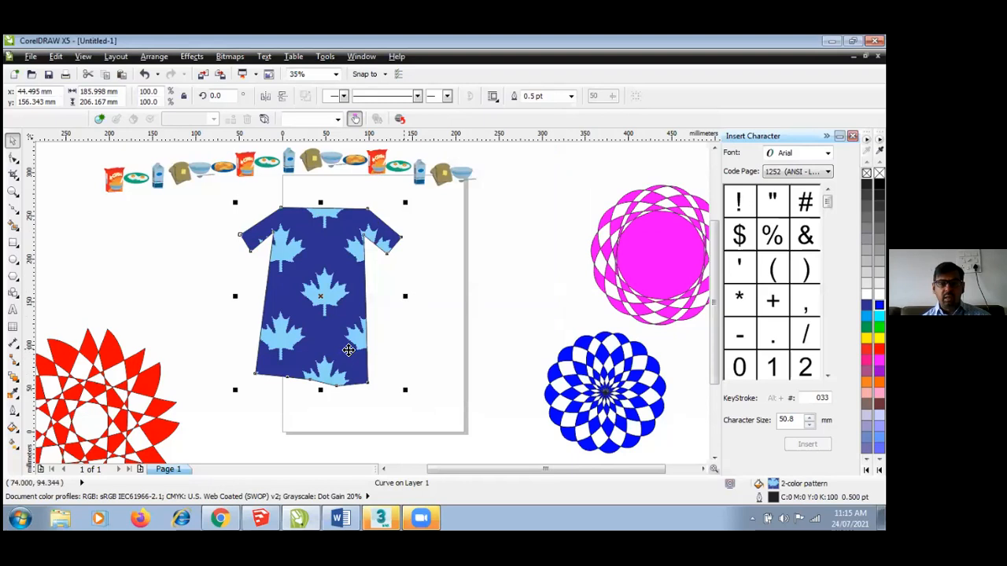
- Shrink the T-shirt's leaf pattern tiles to about 50 × 50 mm with the Interactive Fill tool and deselect the shirt
left_click(13, 443)
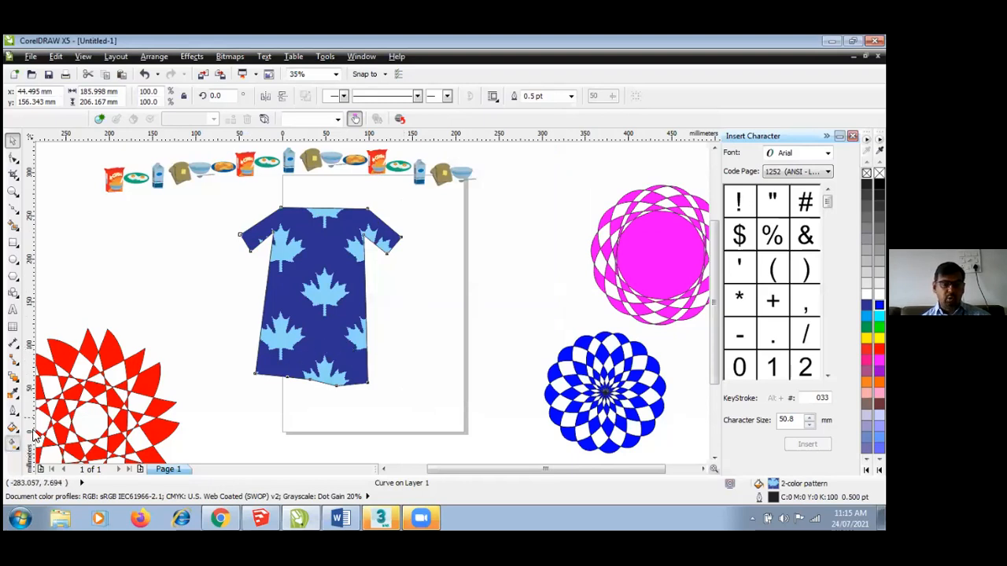
left_click_drag(329, 296, 306, 320)
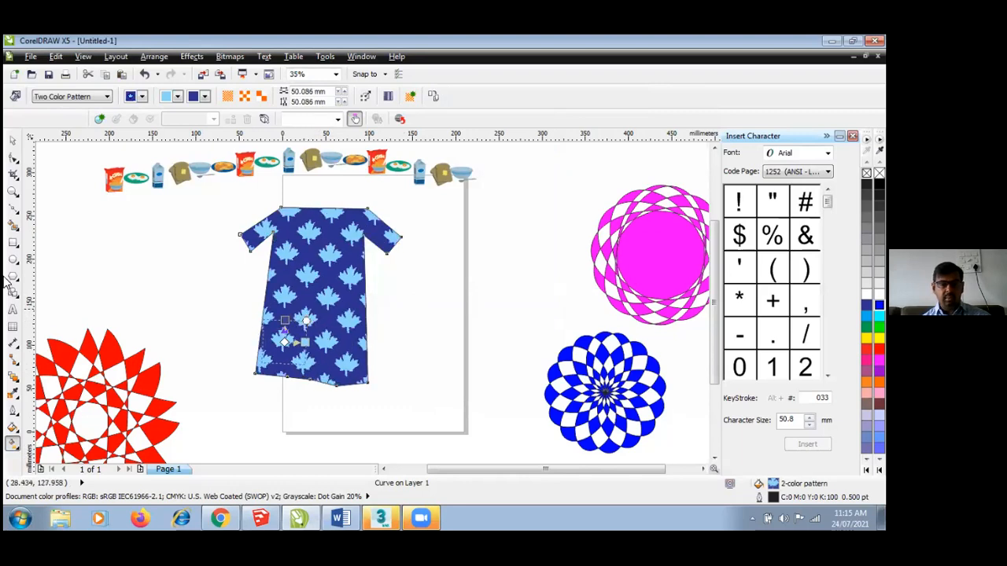
left_click(12, 140)
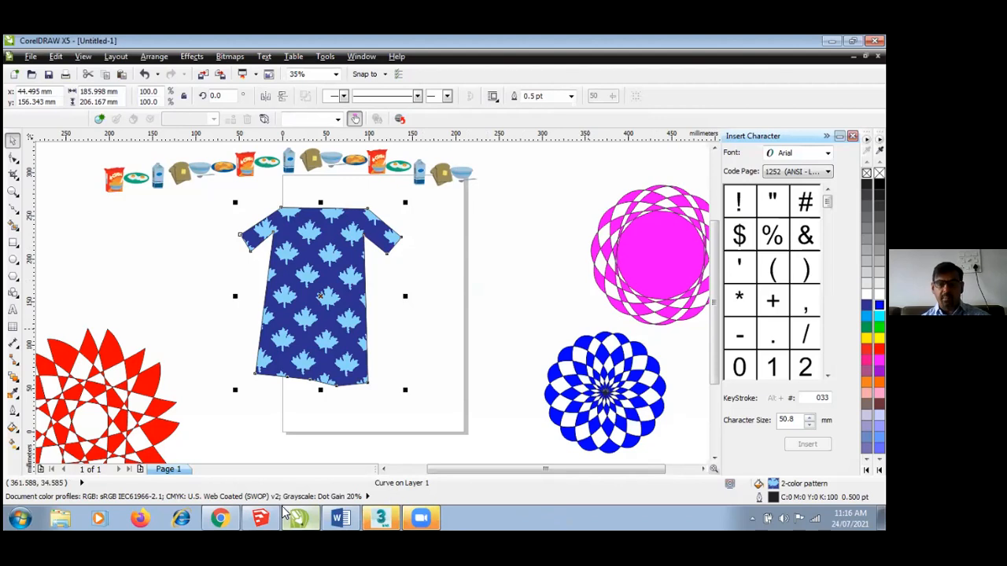
left_click(472, 313)
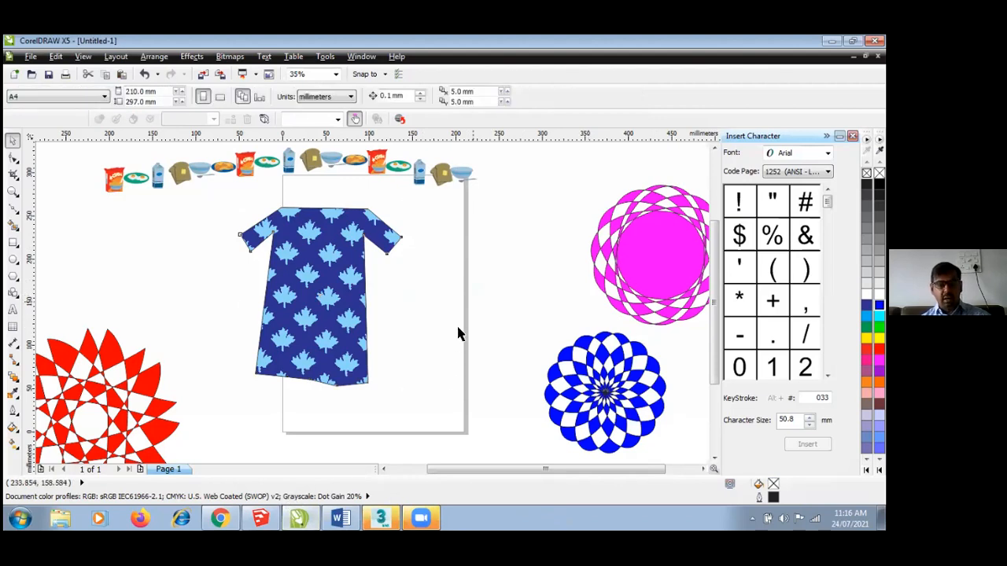
- Switch to SketchUp and move the Default Tray away so that it no longer covers the drawing and editing tools
left_click(264, 518)
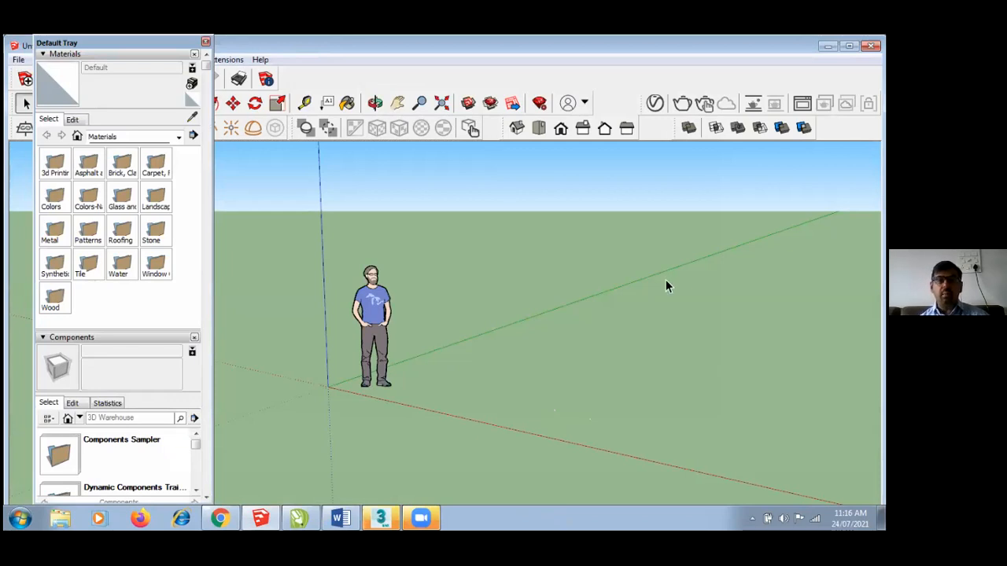
middle_click_drag(396, 373, 502, 374)
middle_click_drag(594, 359, 512, 356)
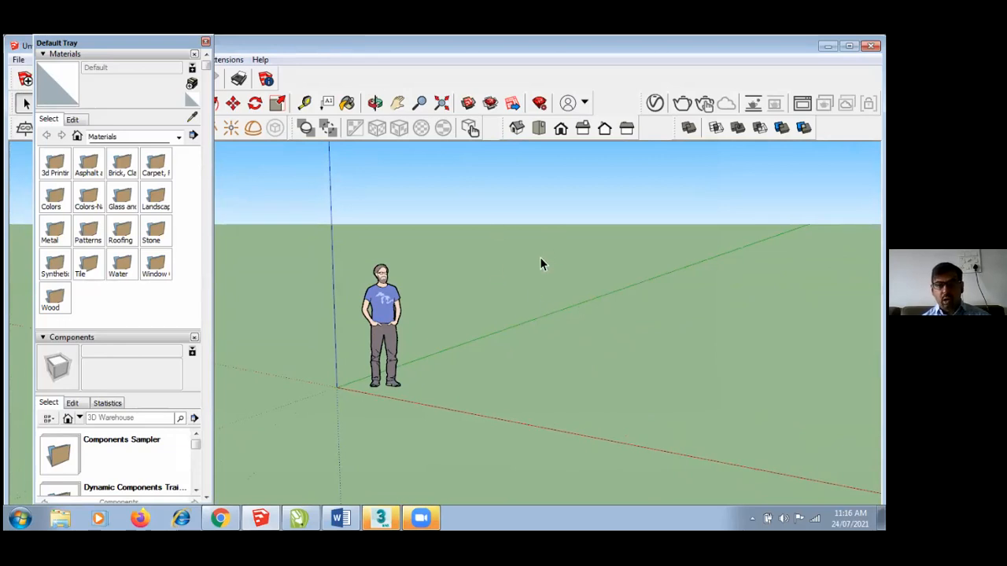
left_click_drag(118, 45, 107, 93)
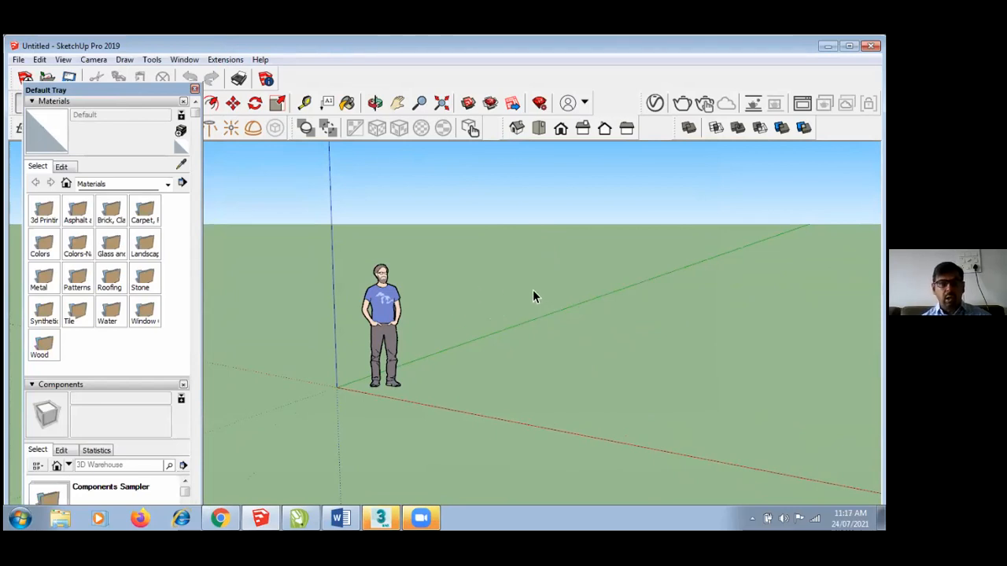
left_click_drag(156, 100, 107, 138)
middle_click_drag(508, 328, 543, 323)
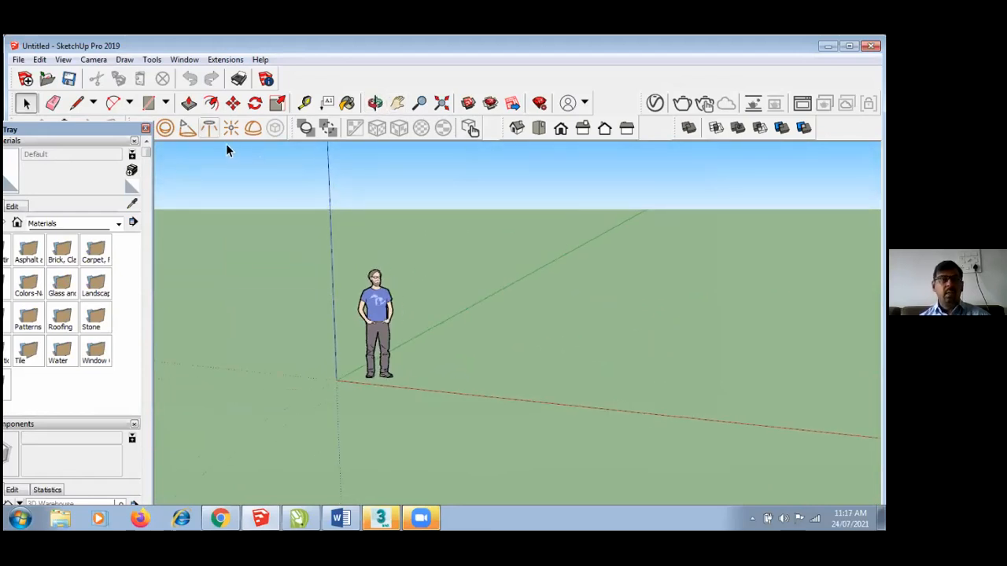
left_click(166, 103)
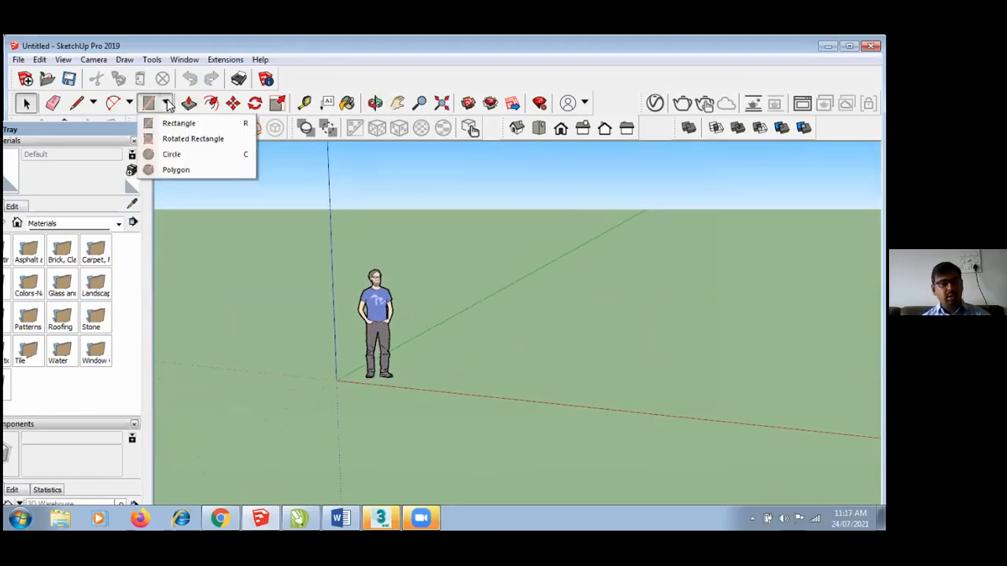
left_click(76, 104)
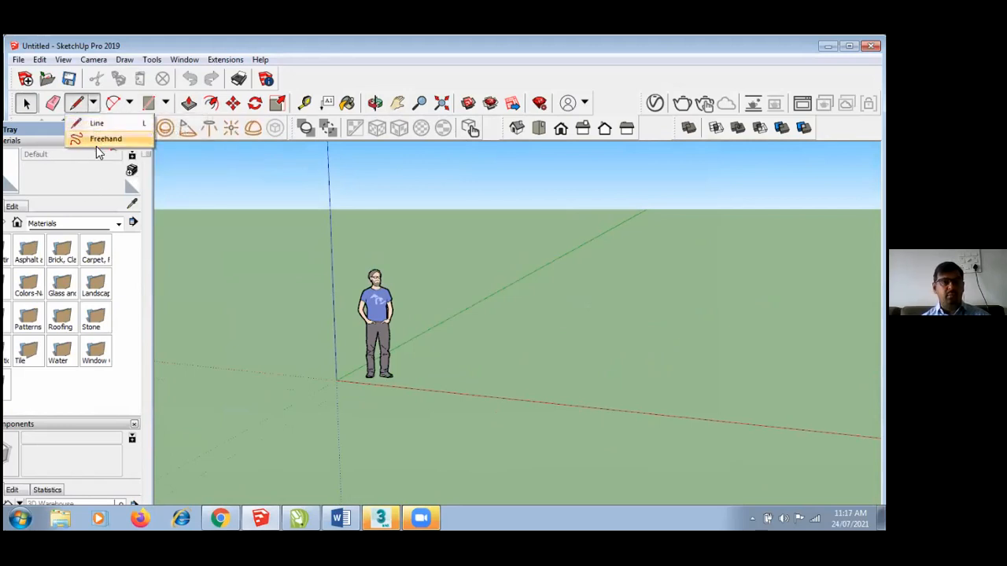
- Draw a large rectangle flat on the ground beside the standing figure, between the red and green axes
left_click(166, 103)
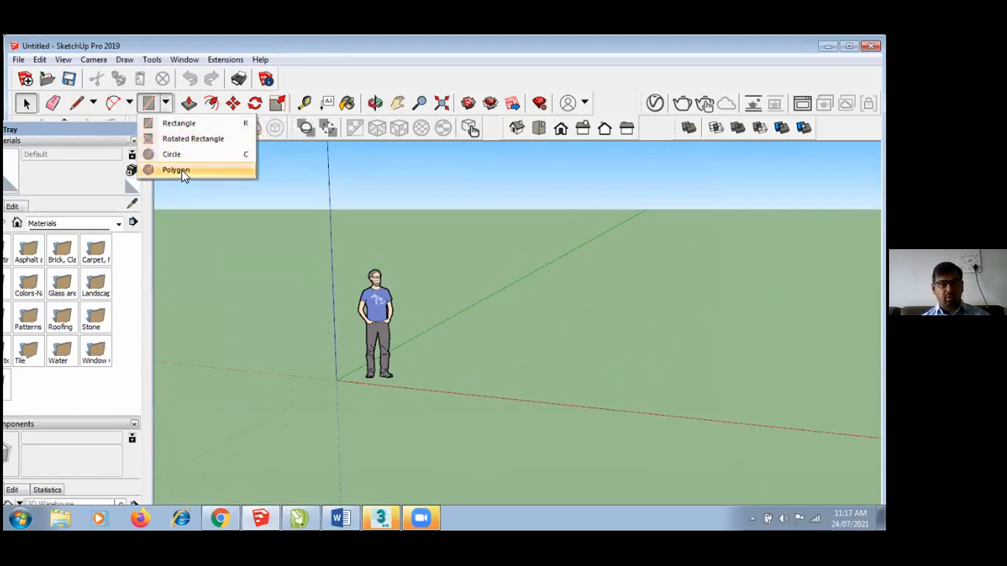
left_click(173, 124)
left_click(427, 366)
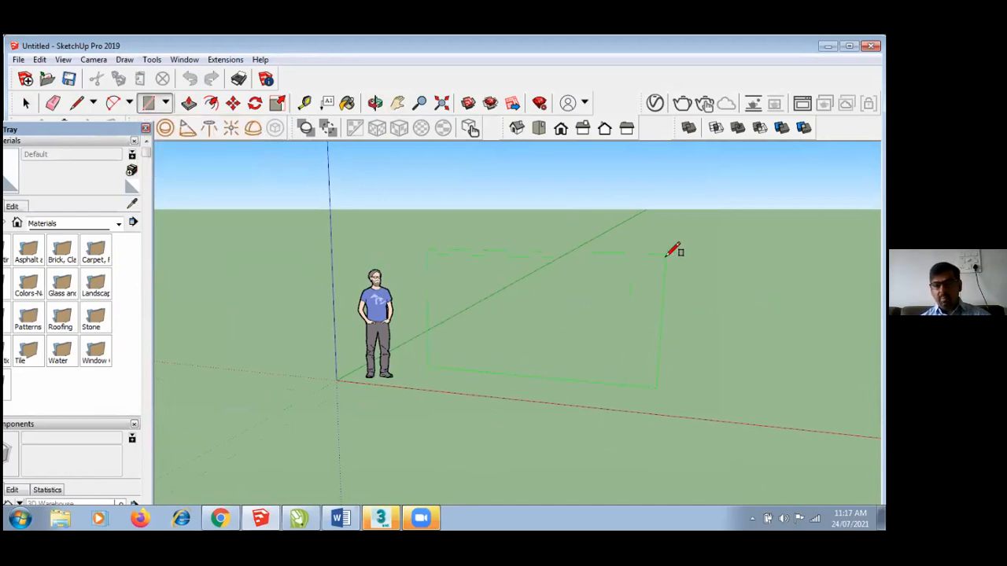
left_click(680, 297)
middle_click_drag(650, 398, 643, 404)
middle_click_drag(414, 328, 571, 370)
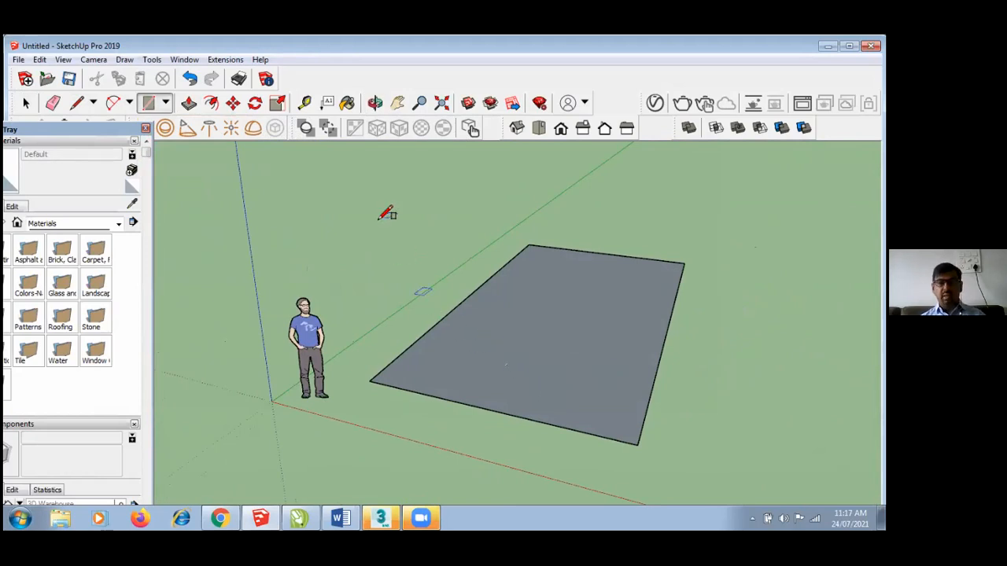
- Try extruding the ground rectangle upward into a solid box with Push/Pull and undo the extrusion
left_click(189, 105)
left_click_drag(542, 353, 548, 241)
middle_click_drag(596, 369, 489, 296)
scroll(489, 296, "down", 2)
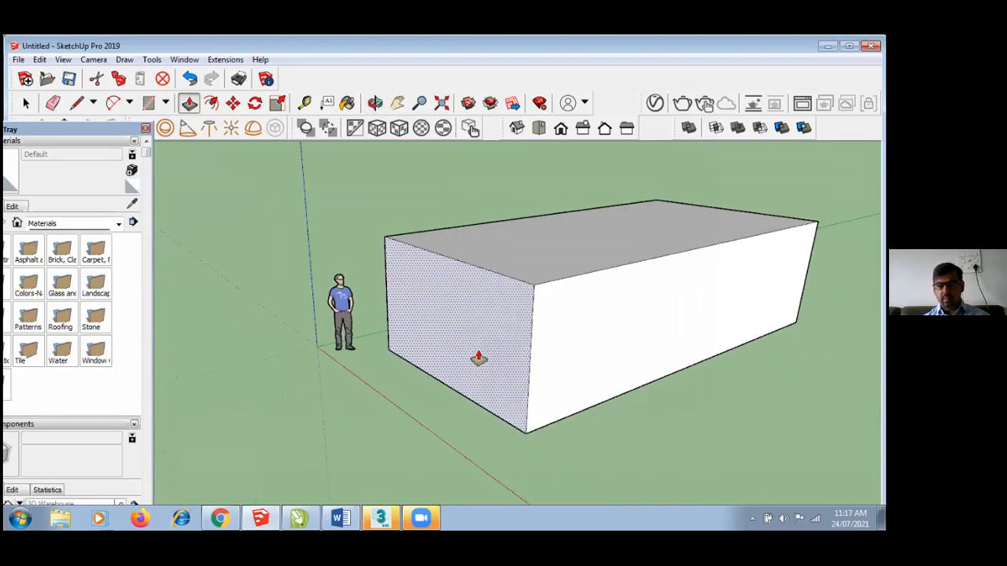
scroll(471, 378, "down", 2)
scroll(652, 355, "up", 1)
scroll(689, 362, "up", 1)
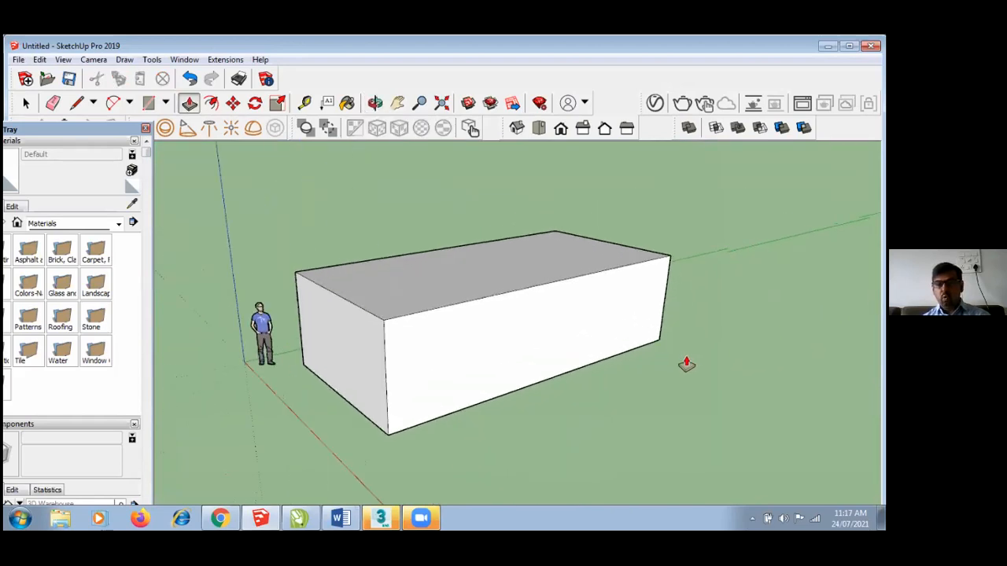
middle_click_drag(575, 344, 626, 380)
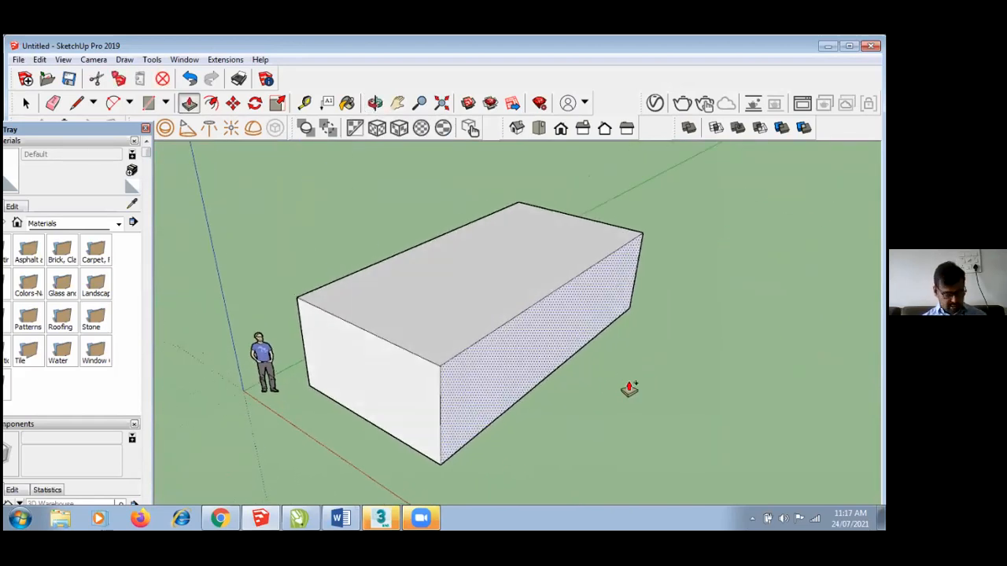
key("ctrl+z")
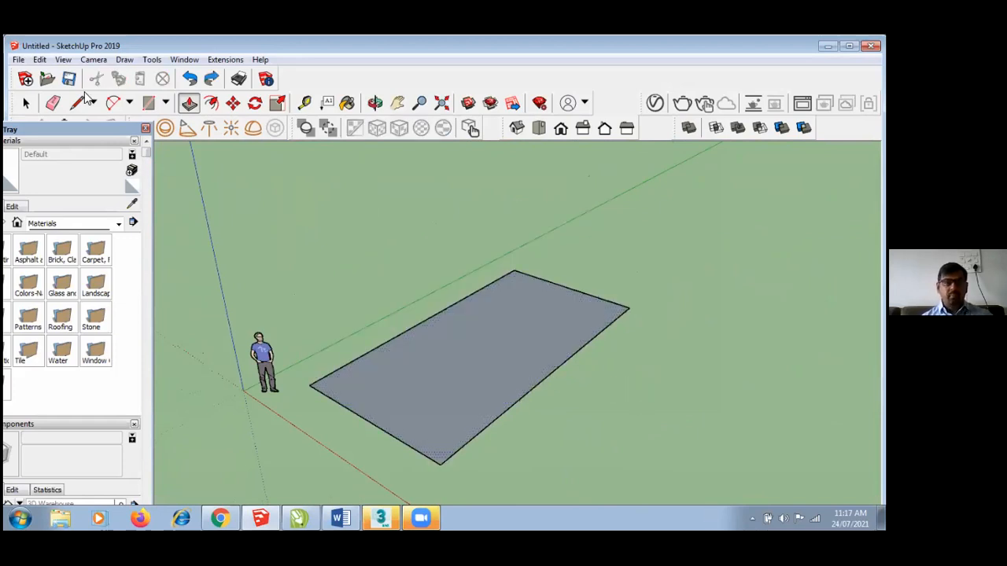
left_click(131, 105)
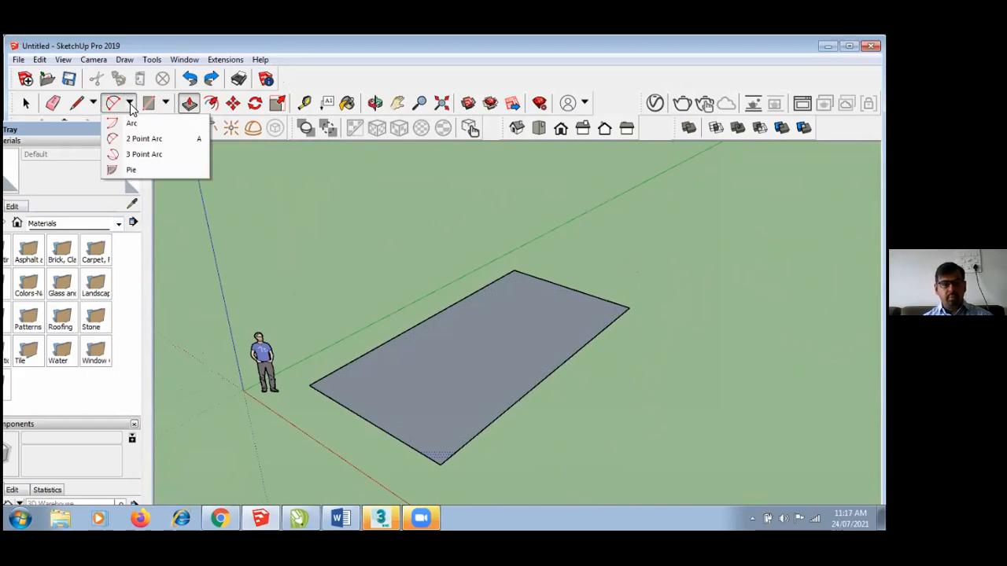
left_click(132, 107)
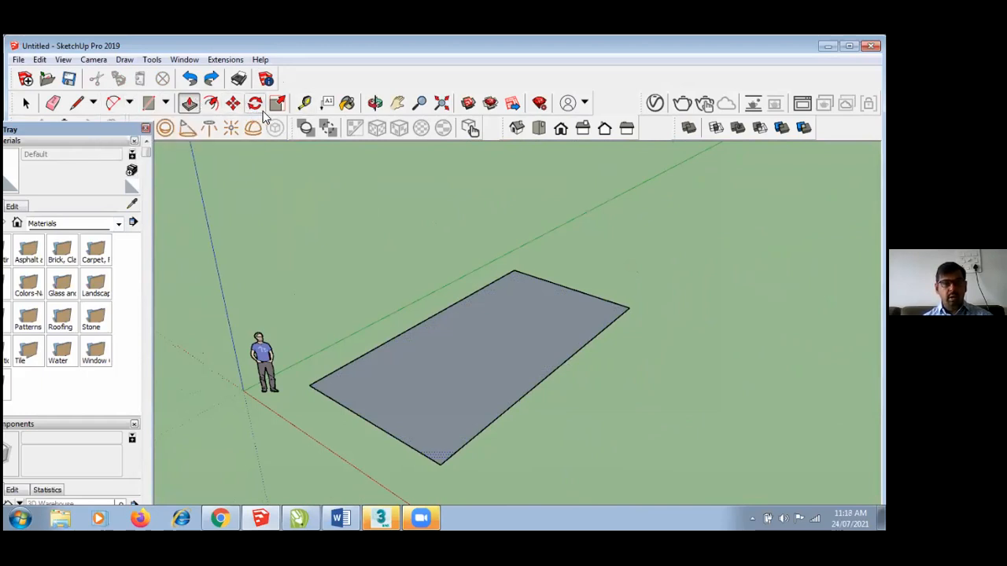
- Offset the rectangle's edges slightly outward to form a narrow wall-thickness band around it
left_click(211, 103)
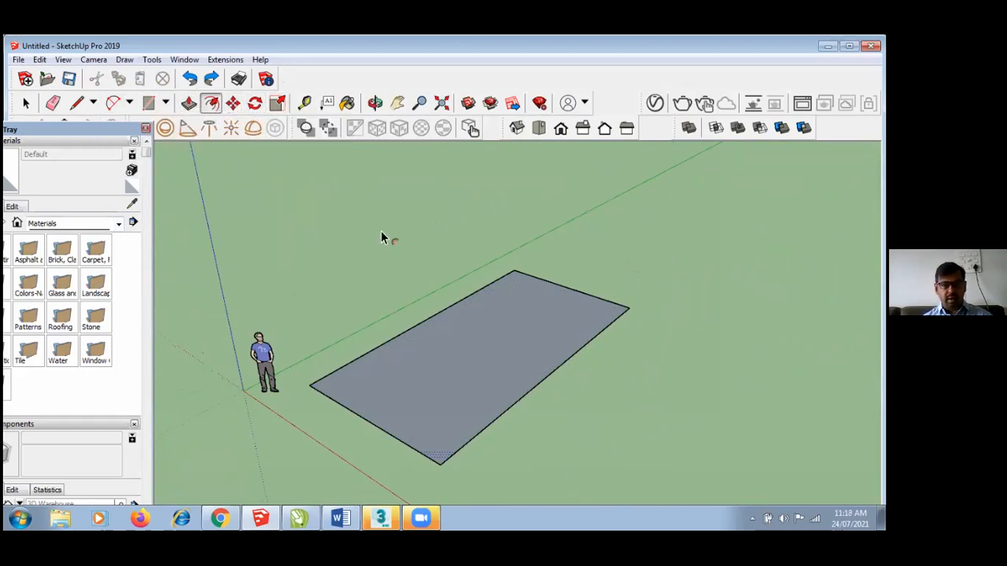
left_click(558, 365)
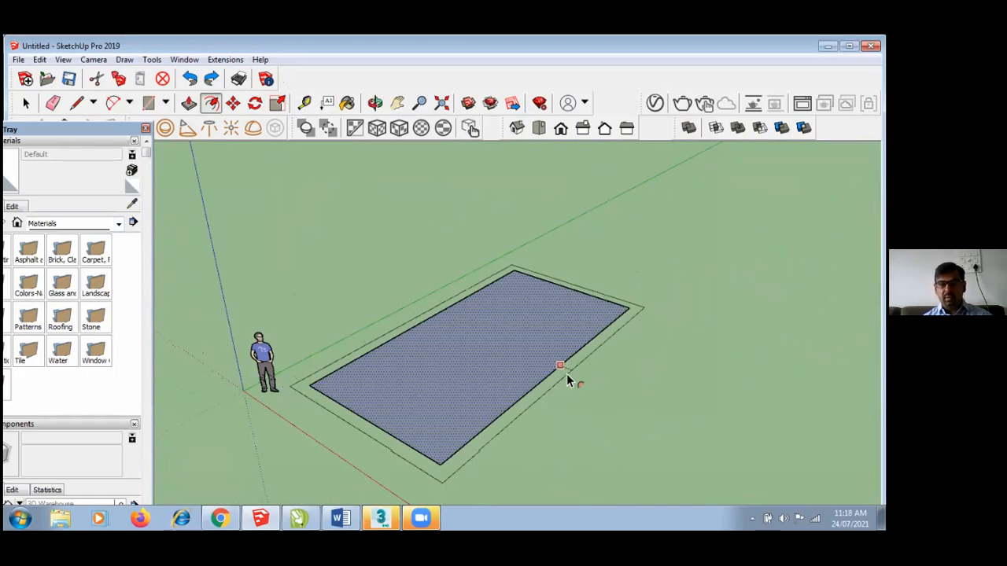
left_click(568, 373)
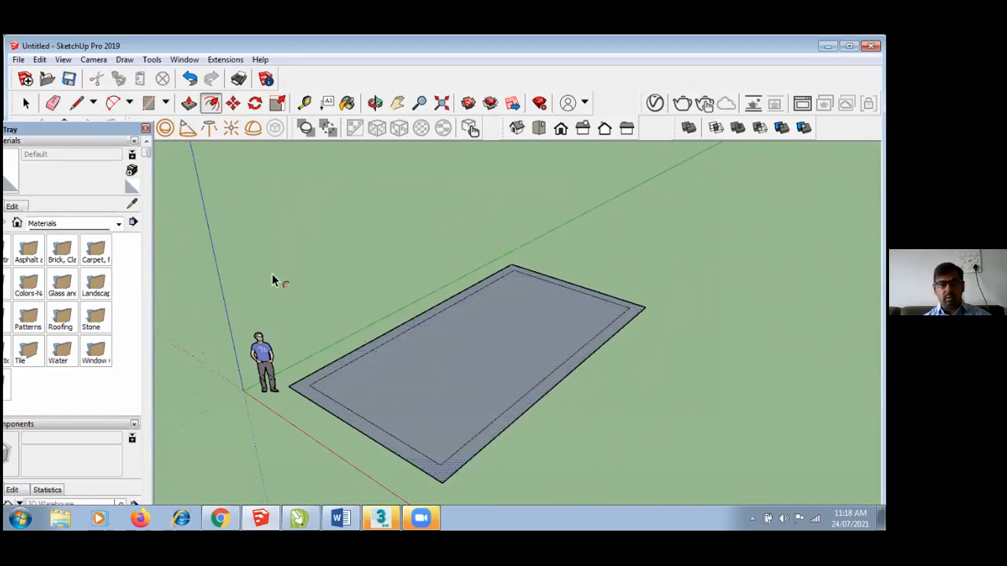
- Extrude only the narrow outer band upward with Push/Pull to form room walls taller than the standing figure
left_click(189, 107)
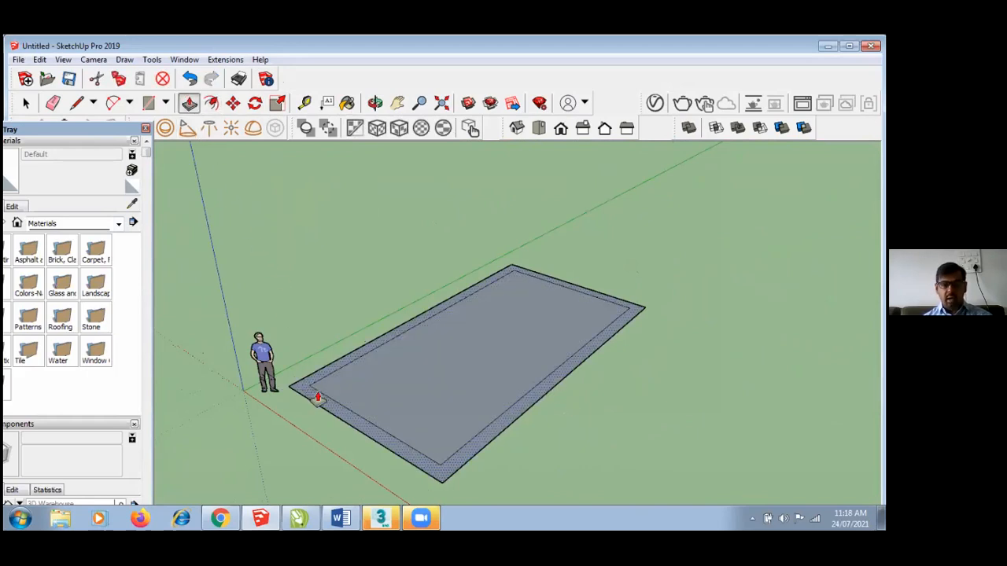
left_click_drag(317, 395, 317, 304)
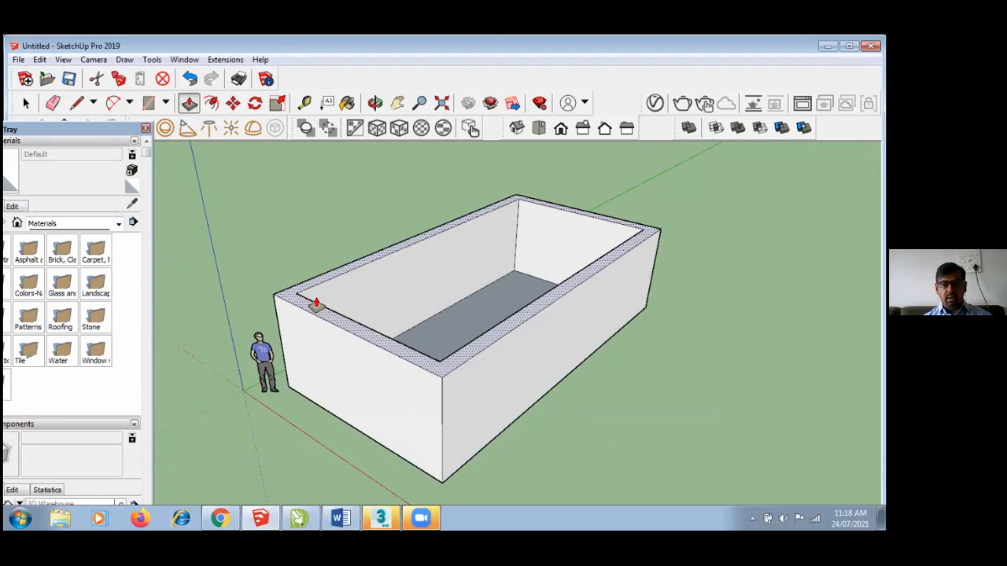
middle_click_drag(523, 353, 654, 265)
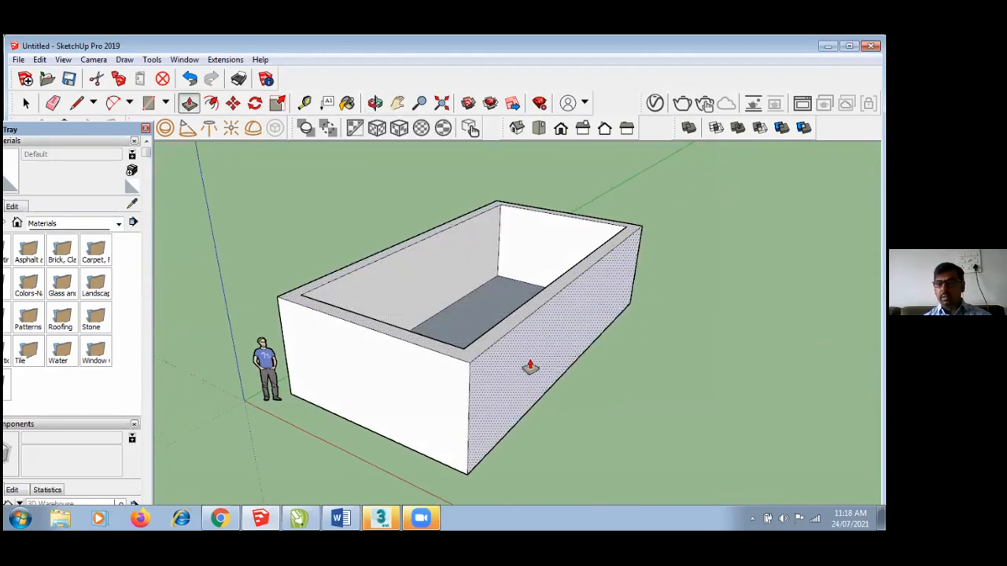
scroll(493, 406, "up", 2)
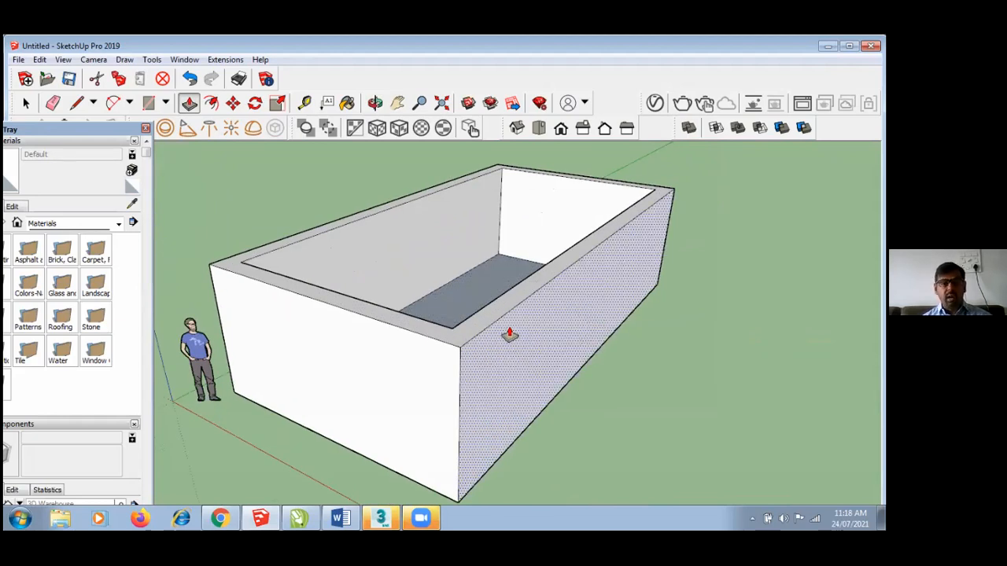
- Draw a window-sized rectangle on the outer face of the room's short end wall, nearest the standing figure
middle_click_drag(540, 351, 508, 324)
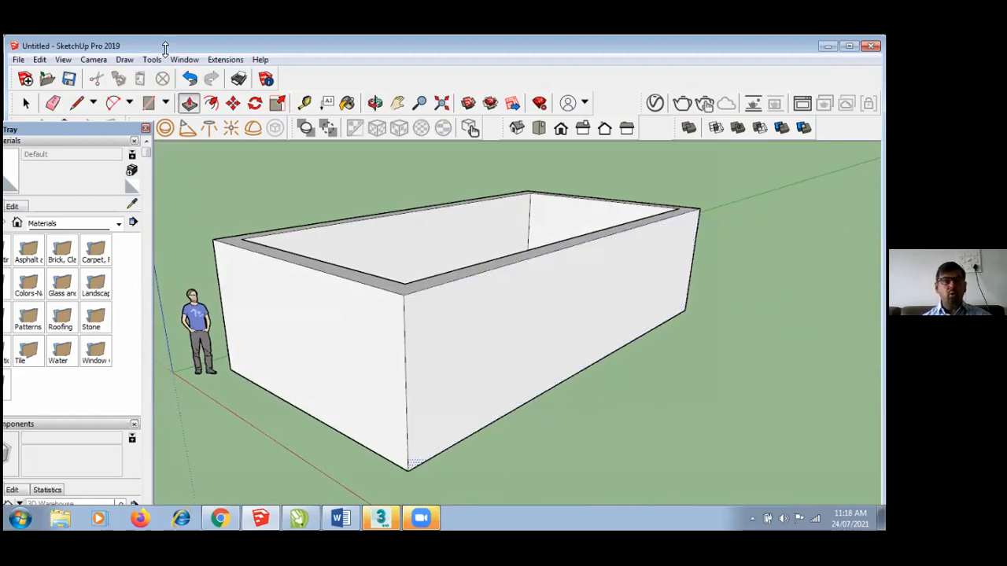
left_click(148, 103)
left_click(149, 133)
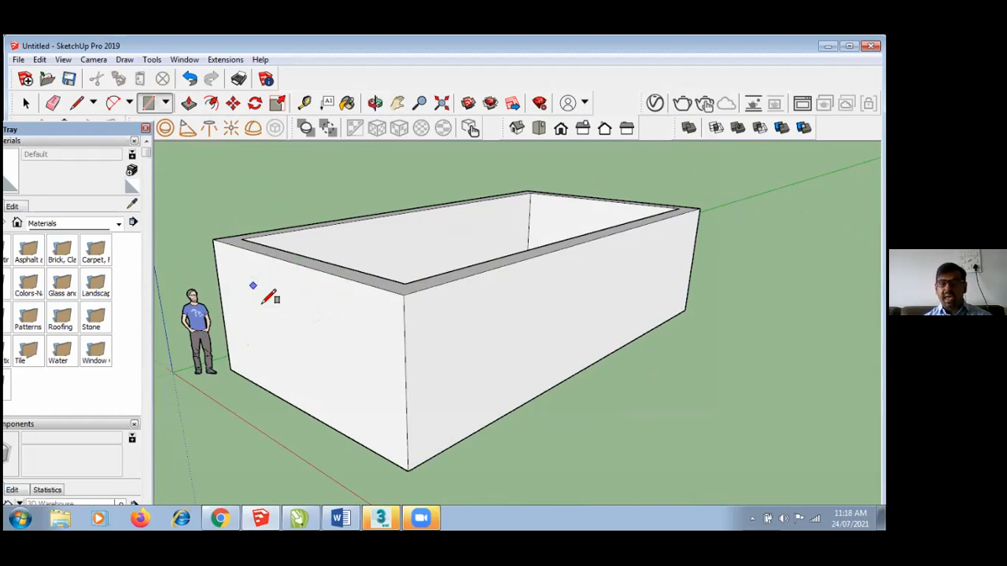
left_click(344, 374)
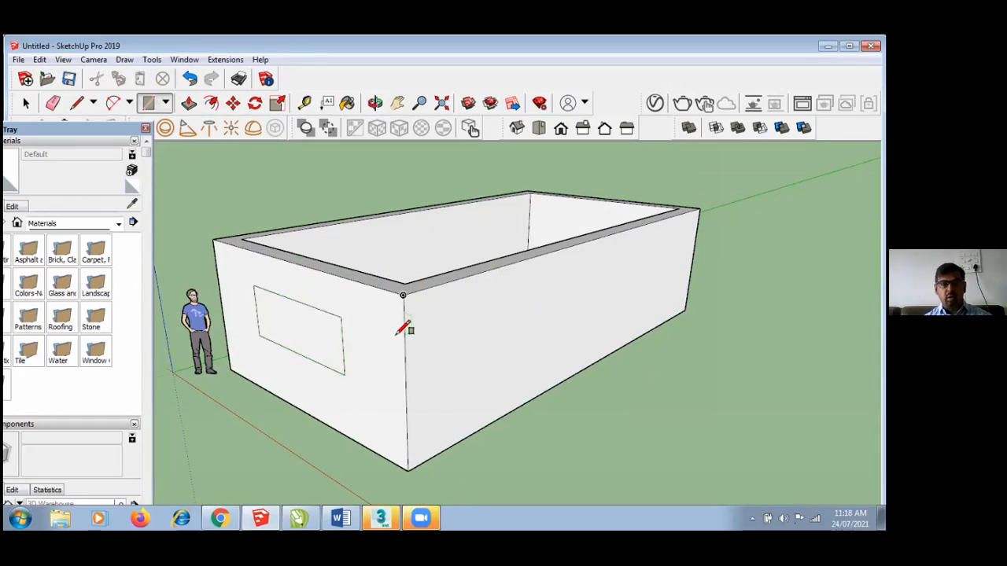
- Push the window rectangle through the full thickness of the end wall with Push/Pull to cut an opening
left_click(189, 105)
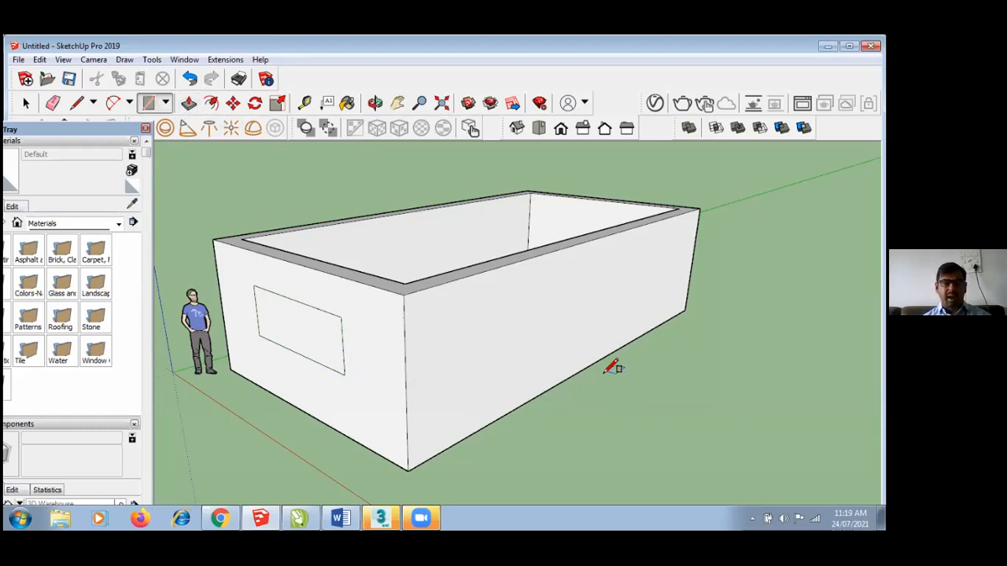
left_click(189, 104)
left_click(299, 334)
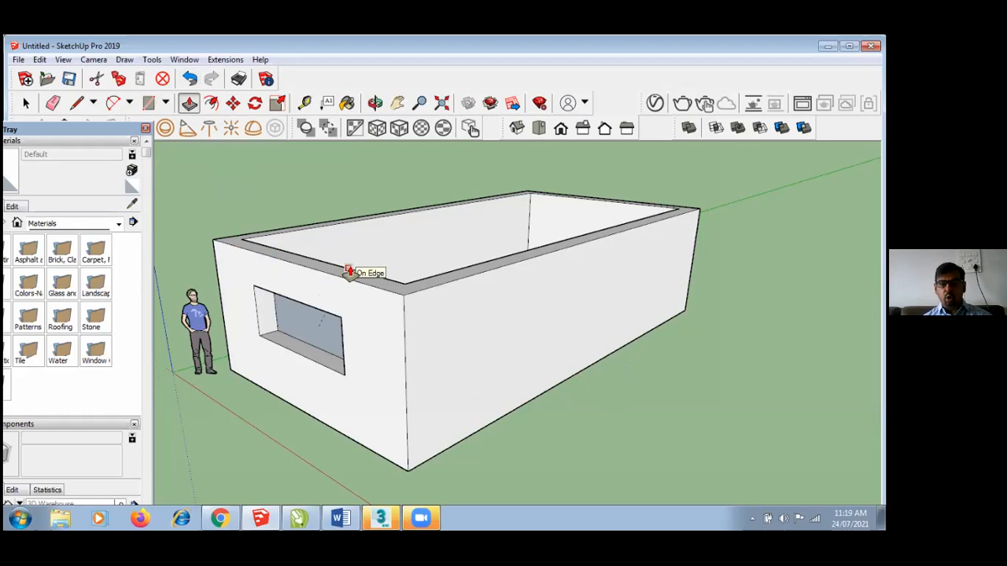
mouse_move(378, 411)
middle_mouse_down()
mouse_move(371, 307)
mouse_move(464, 370)
mouse_move(539, 388)
mouse_move(566, 351)
mouse_move(569, 306)
mouse_move(406, 354)
mouse_move(317, 353)
mouse_move(335, 366)
mouse_move(465, 348)
mouse_move(440, 385)
mouse_move(448, 335)
middle_mouse_up()
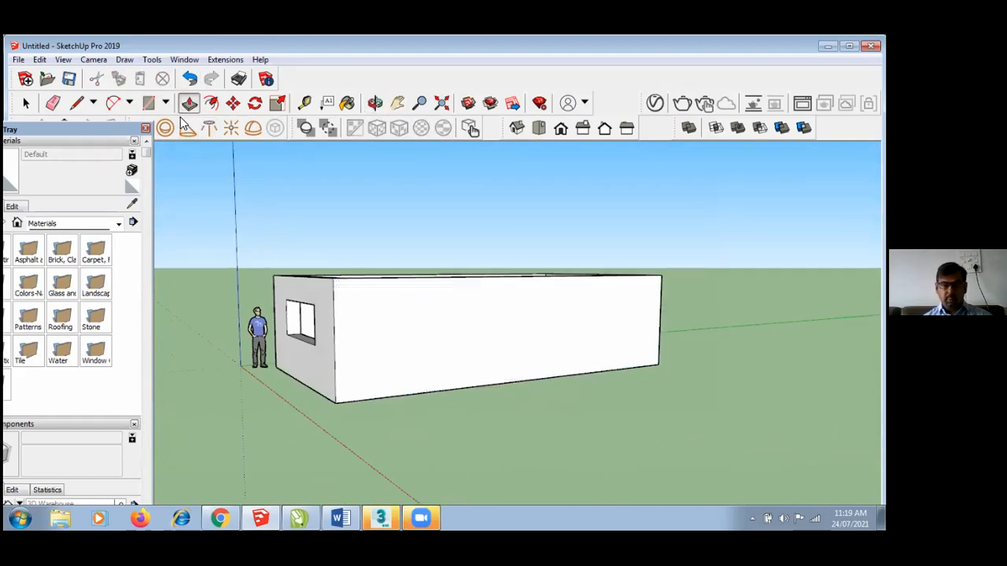
- Draw a tall door rectangle on the long front wall near the window-side corner, reaching down to the wall's base
left_click(148, 103)
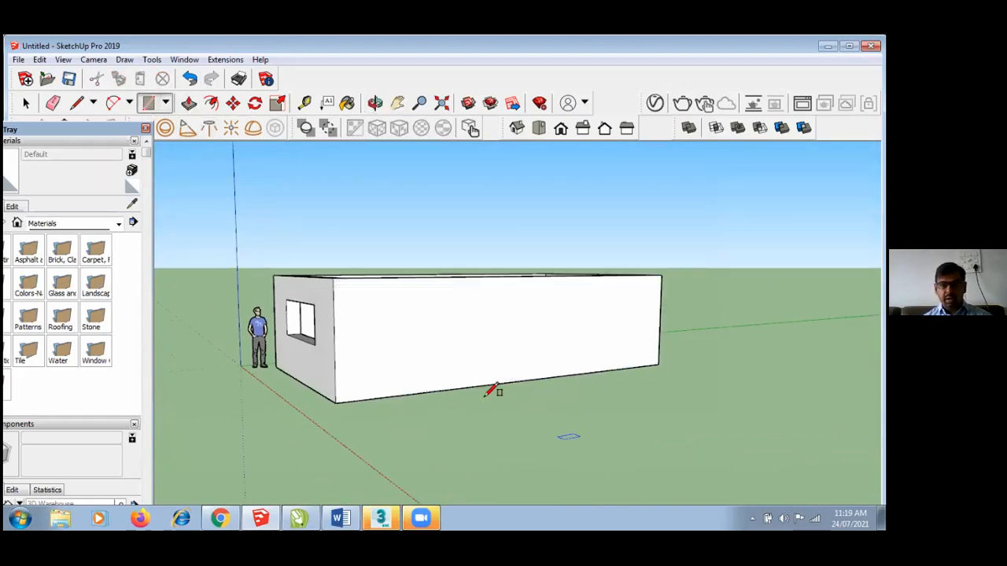
left_click(387, 304)
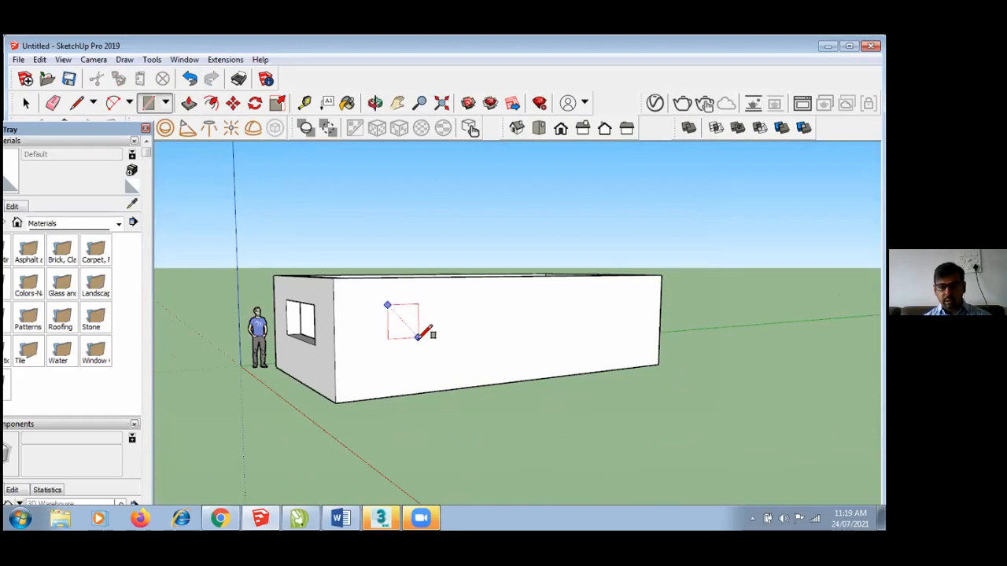
left_click(435, 392)
middle_click_drag(490, 338, 512, 393)
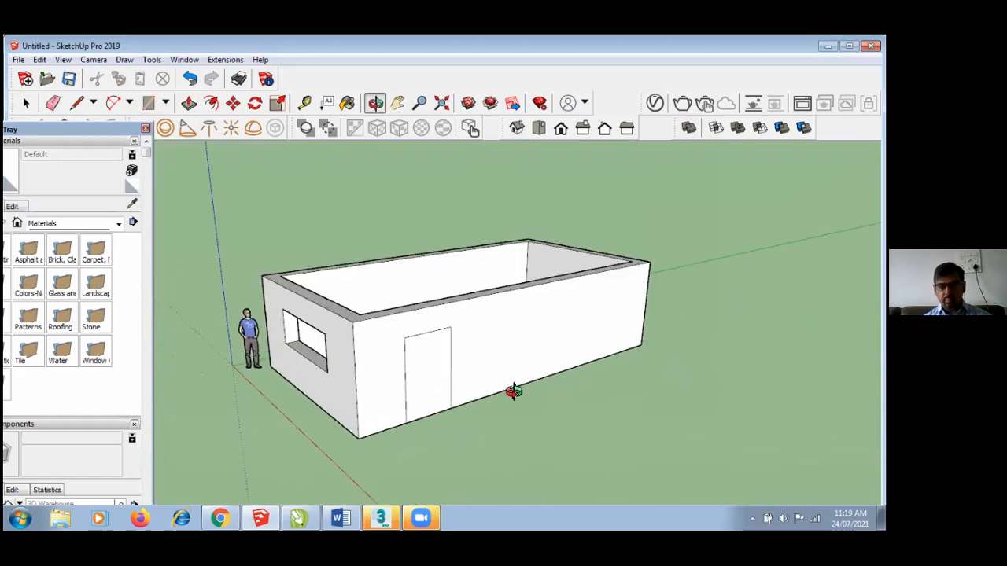
- Push the door rectangle through the full thickness of the long wall with Push/Pull to cut a doorway
left_click(189, 104)
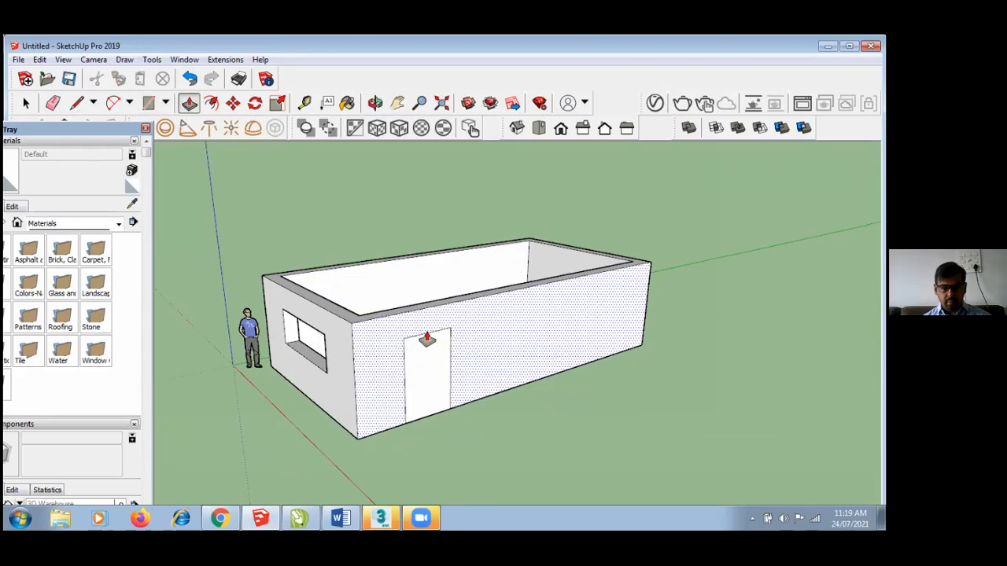
left_click(427, 356)
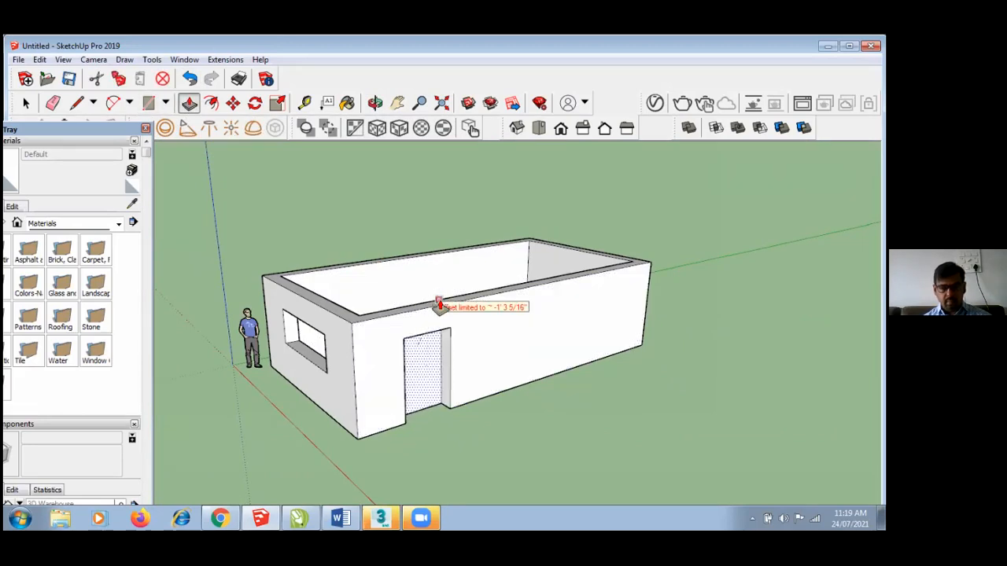
left_click(483, 375)
middle_click_drag(483, 375, 465, 388)
middle_click_drag(526, 375, 456, 363)
scroll(456, 362, "up", 2)
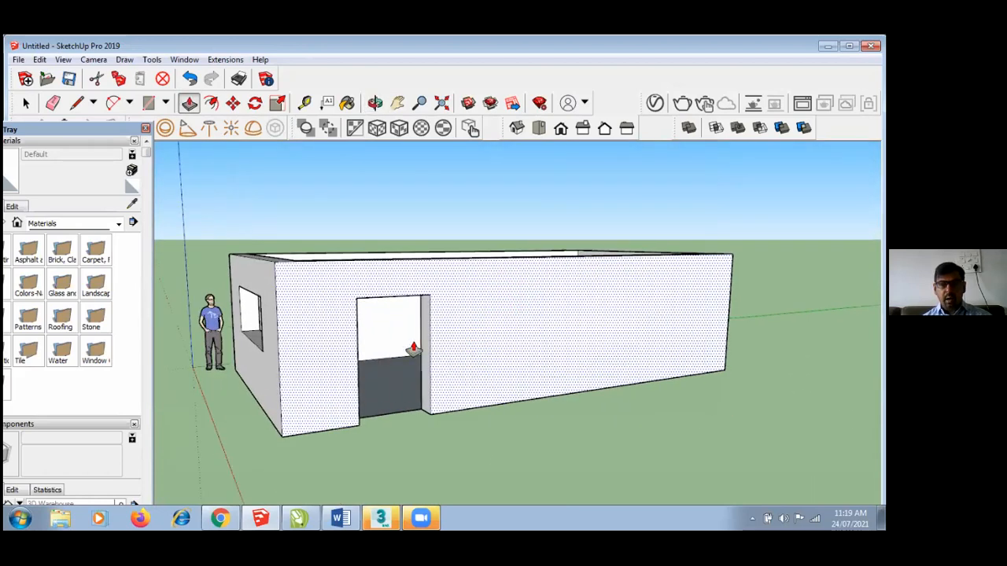
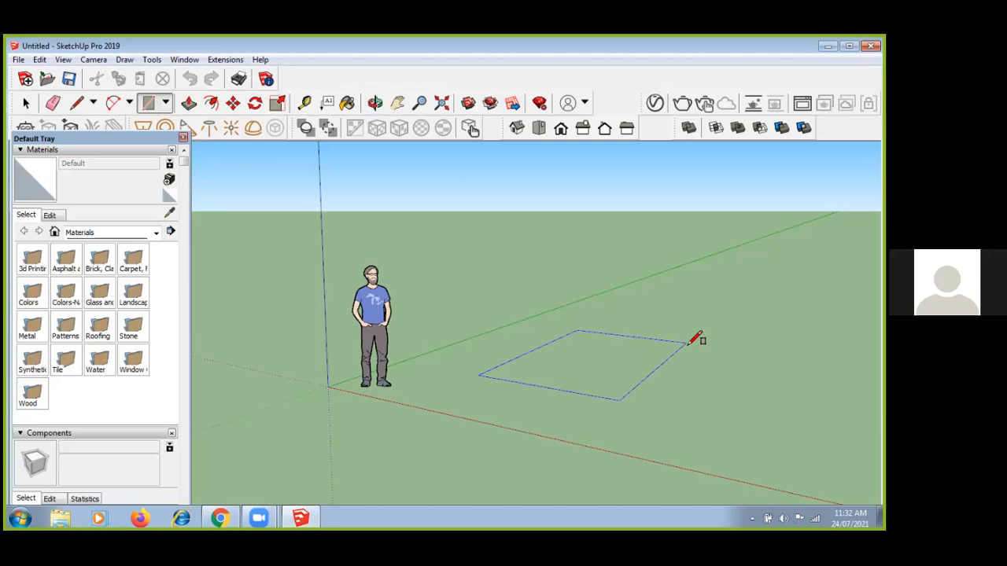
- Try drawing a rectangle on the ground beside the standing figure and delete it
key("Return")
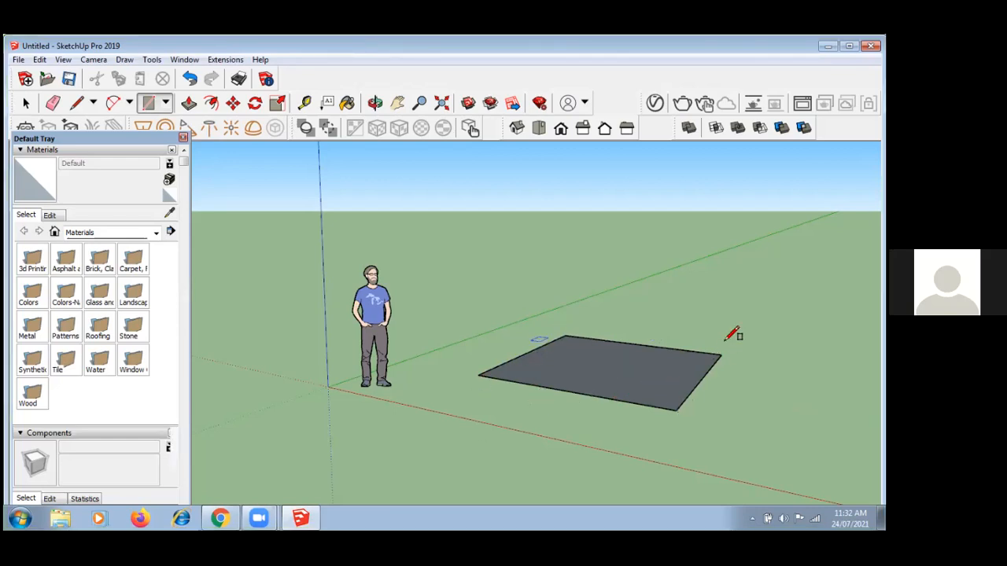
scroll(727, 338, "up", 2)
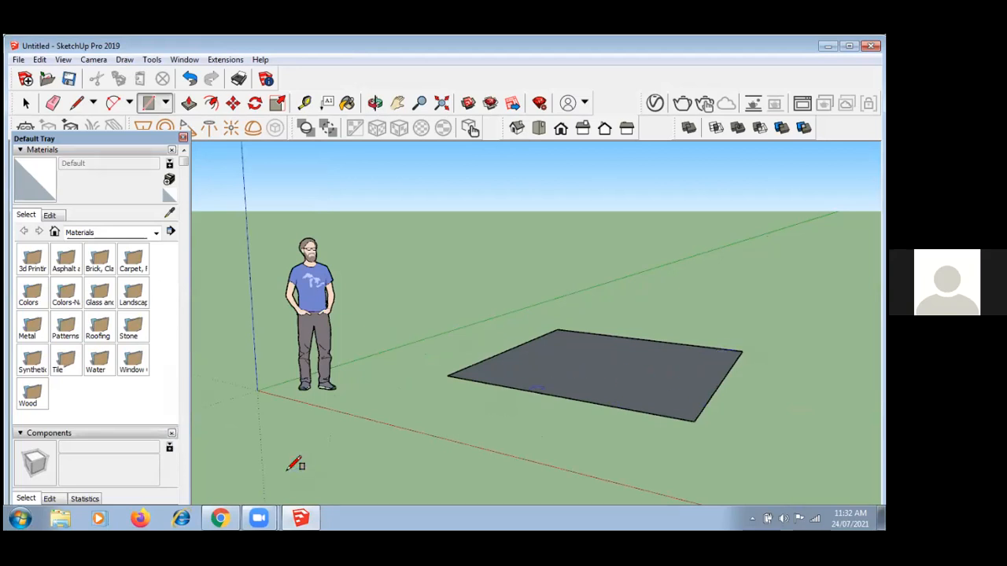
left_click(25, 103)
left_click_drag(776, 304, 400, 493)
key("Delete")
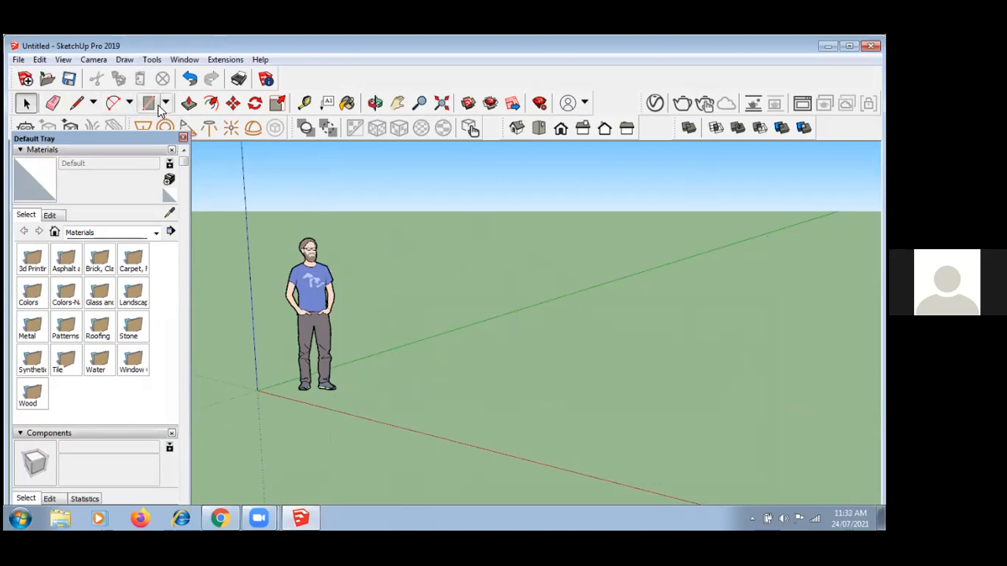
- Start a new blank model without saving changes to the untitled one
left_click(18, 60)
left_click(33, 73)
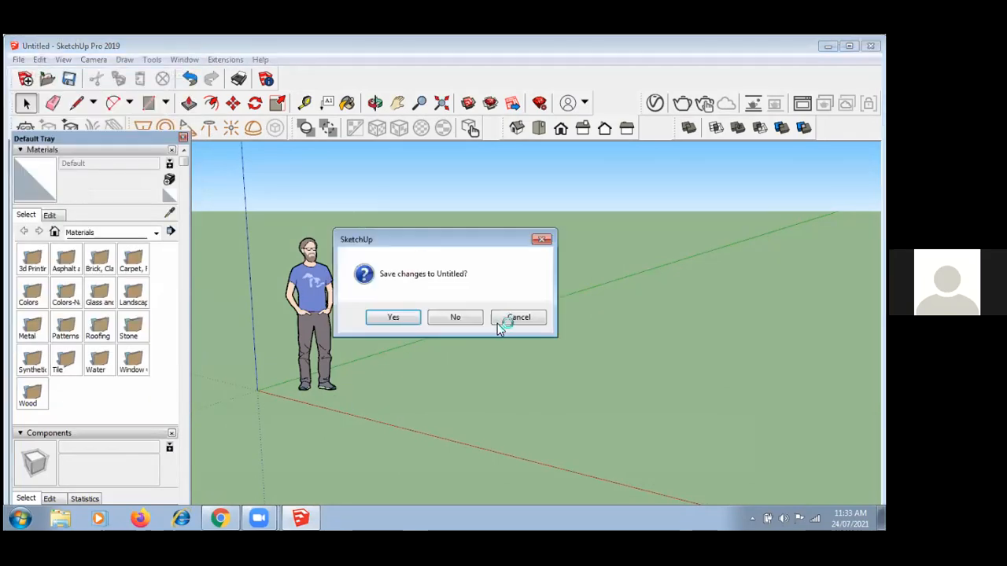
left_click(456, 319)
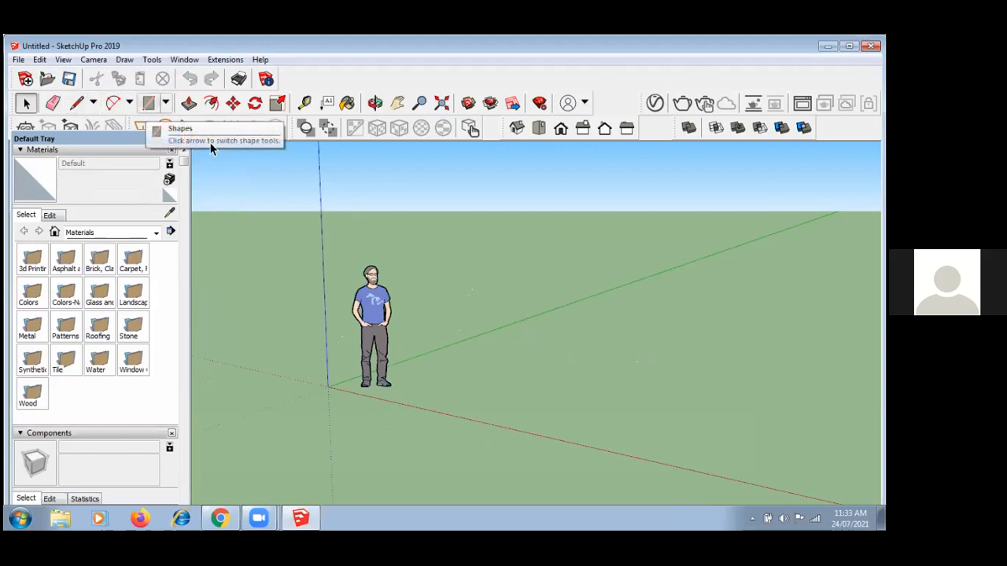
- Draw a rectangle flat on the ground between the red and green axes, beside the standing figure
left_click(166, 104)
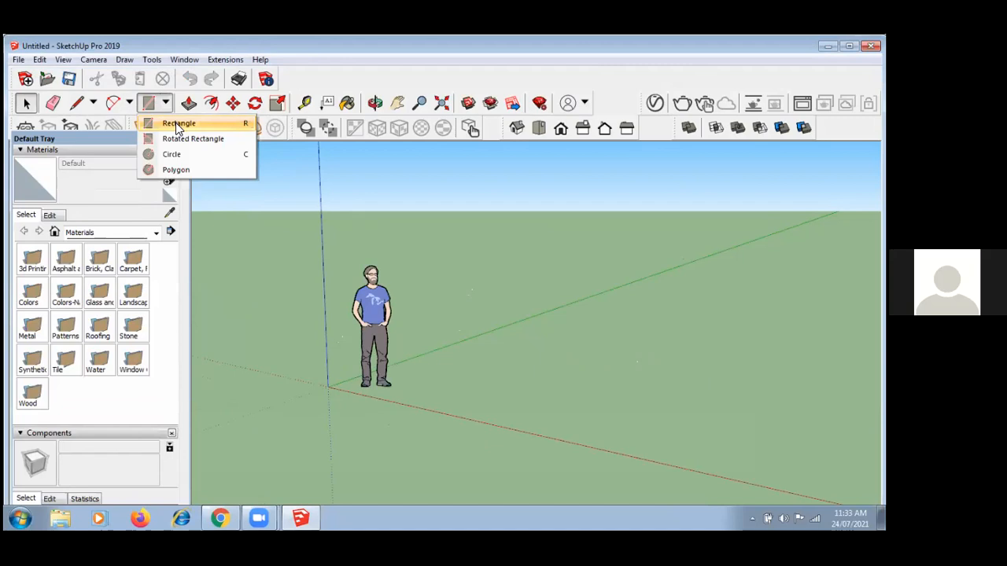
left_click(177, 128)
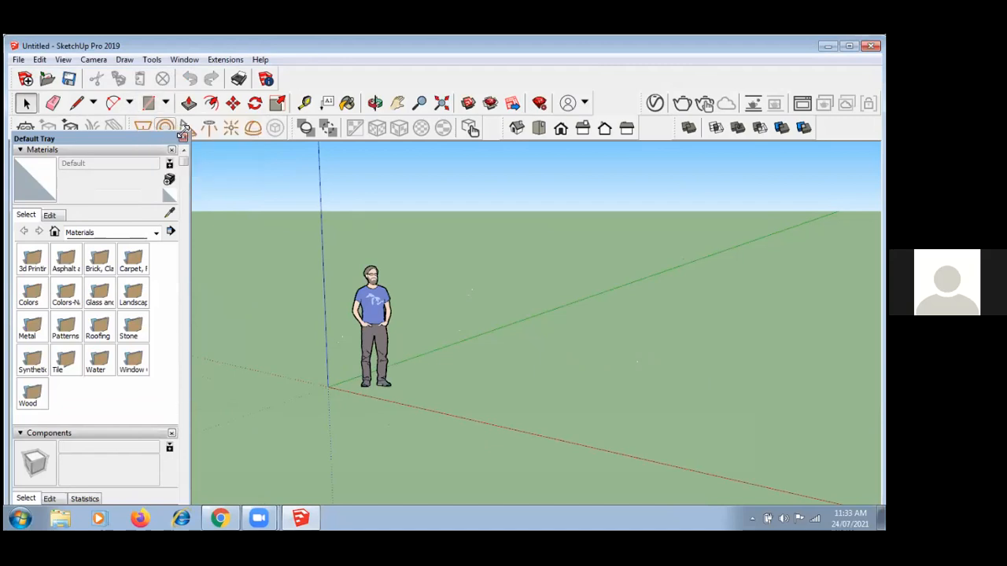
left_click(498, 379)
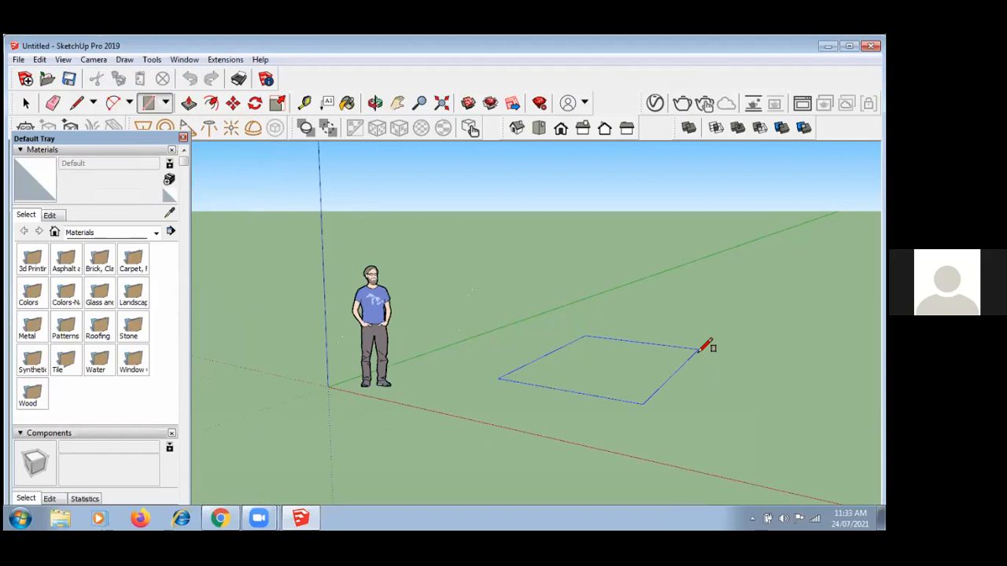
key("Return")
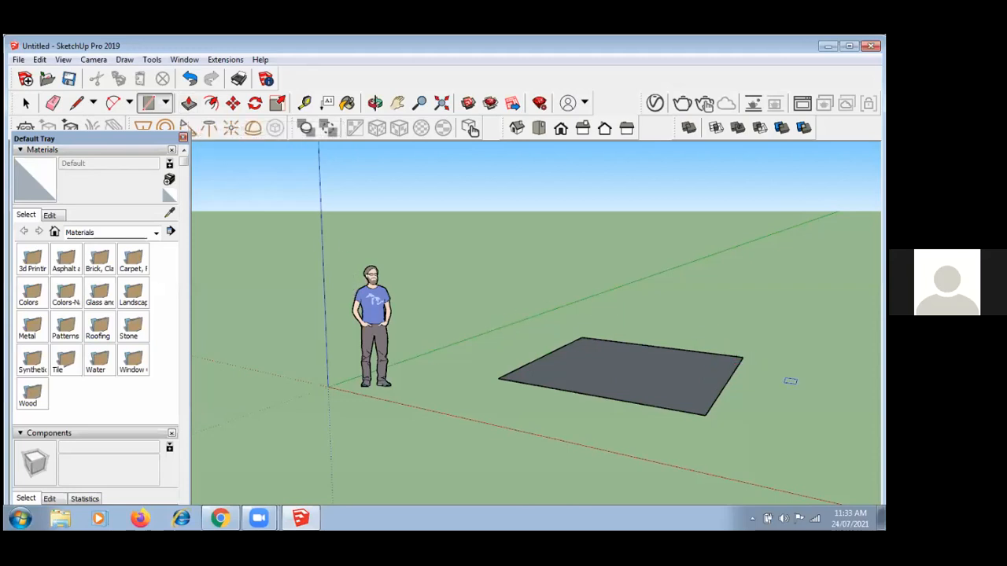
- Try extruding the ground rectangle upward into a box with Push/Pull and undo the extrusion
left_click(188, 106)
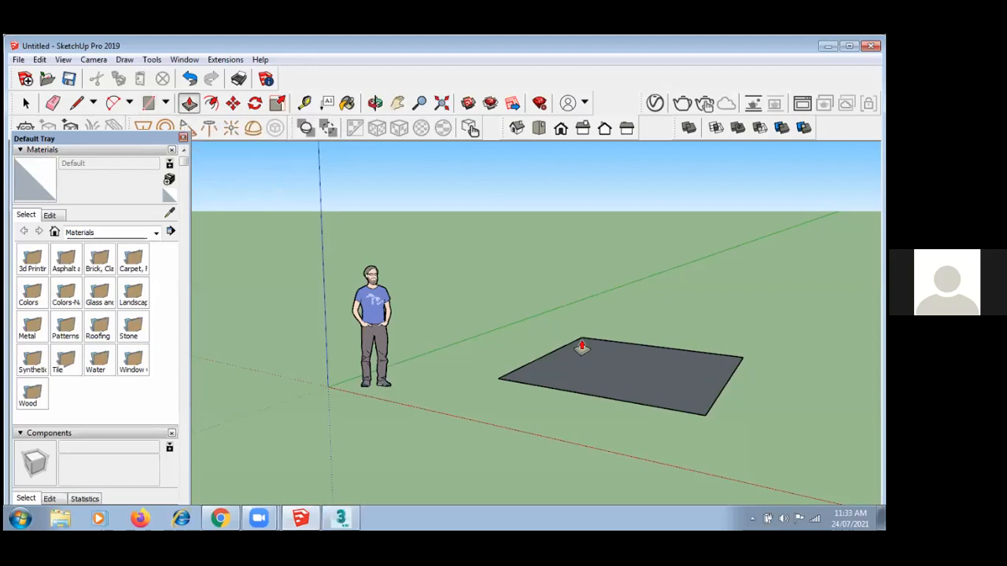
left_click_drag(627, 376, 631, 272)
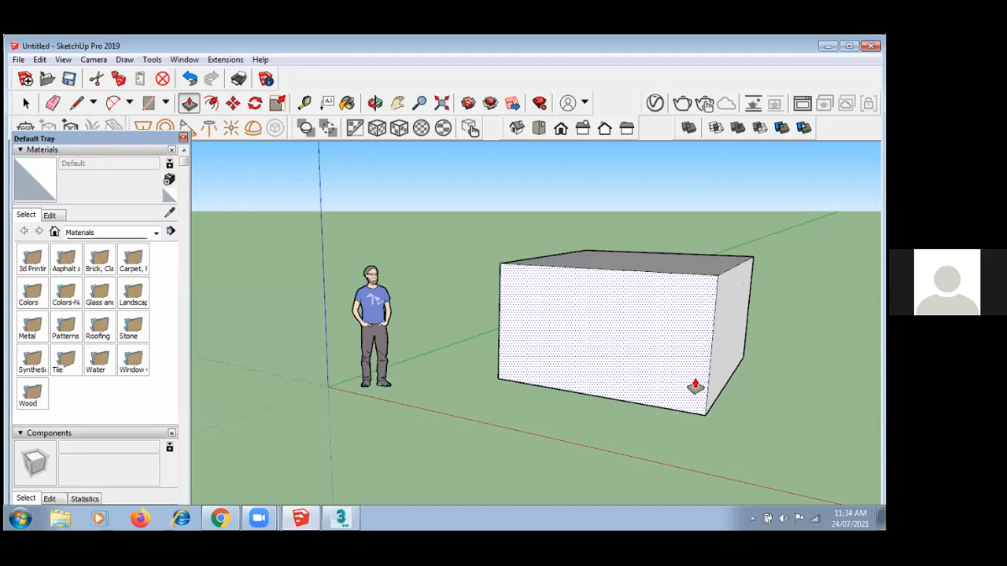
key("ctrl+z")
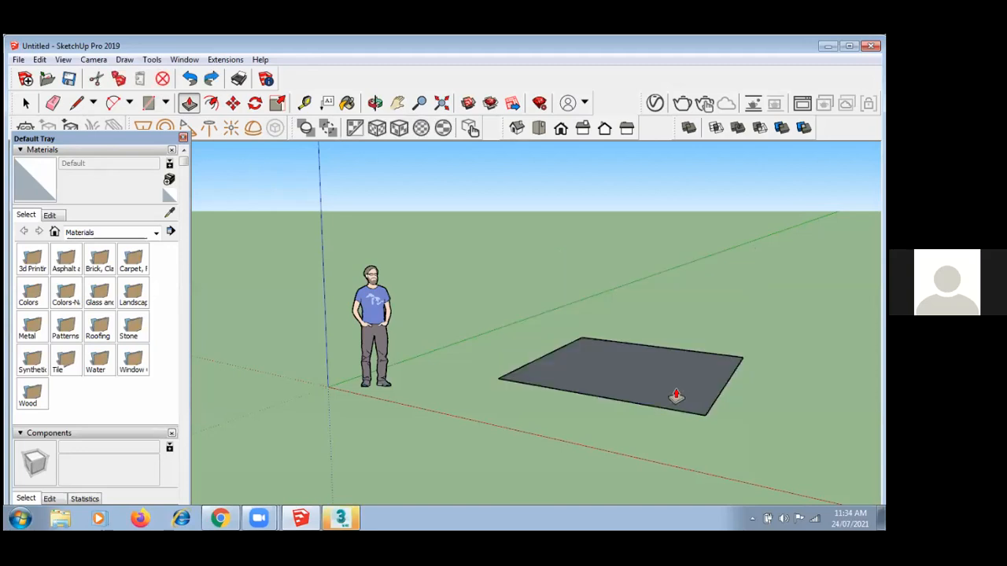
- Try extruding the rectangle into a box, repeat the same extrusion on its top face, and undo both
middle_click_drag(571, 353, 574, 393)
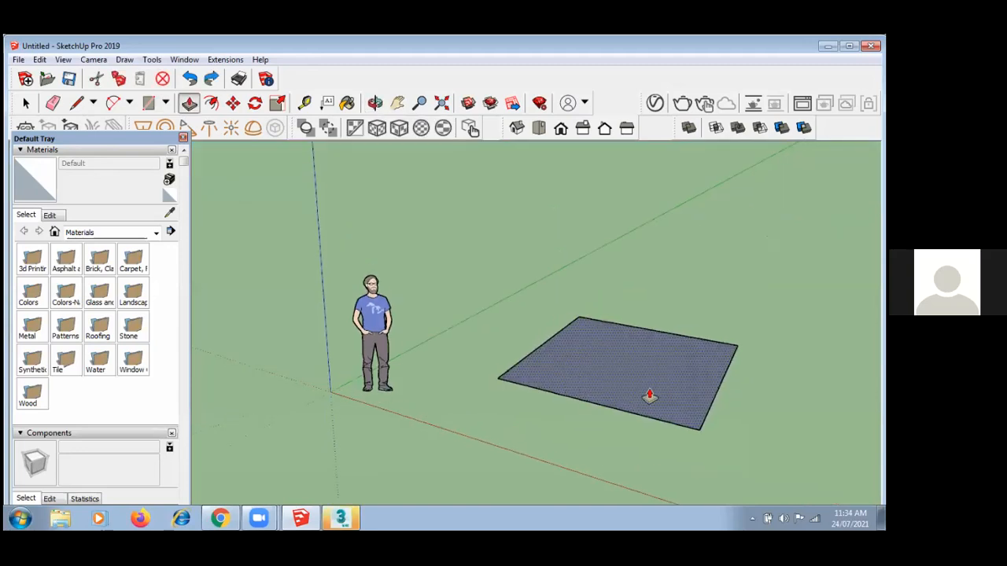
left_click_drag(661, 375, 654, 286)
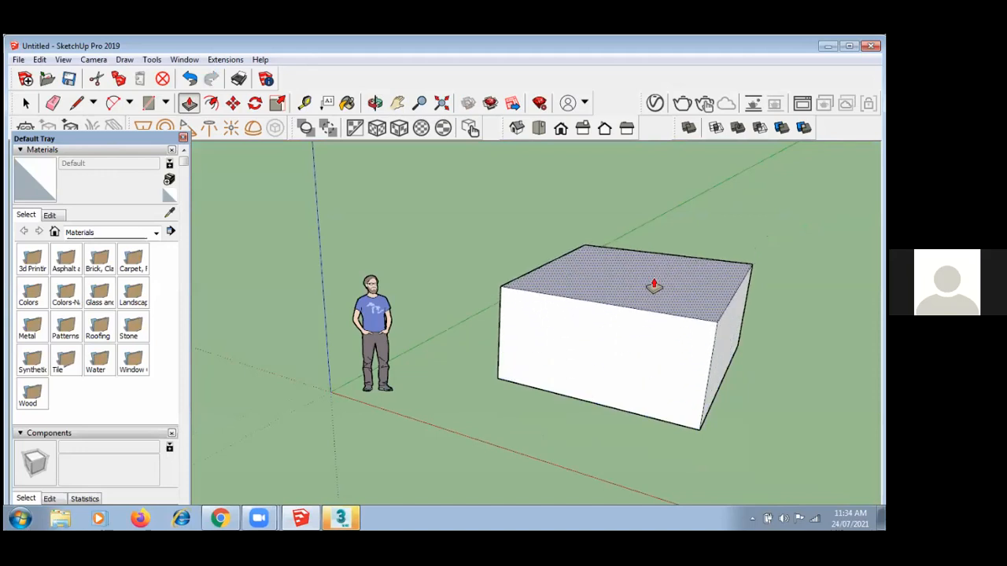
double_click(654, 286)
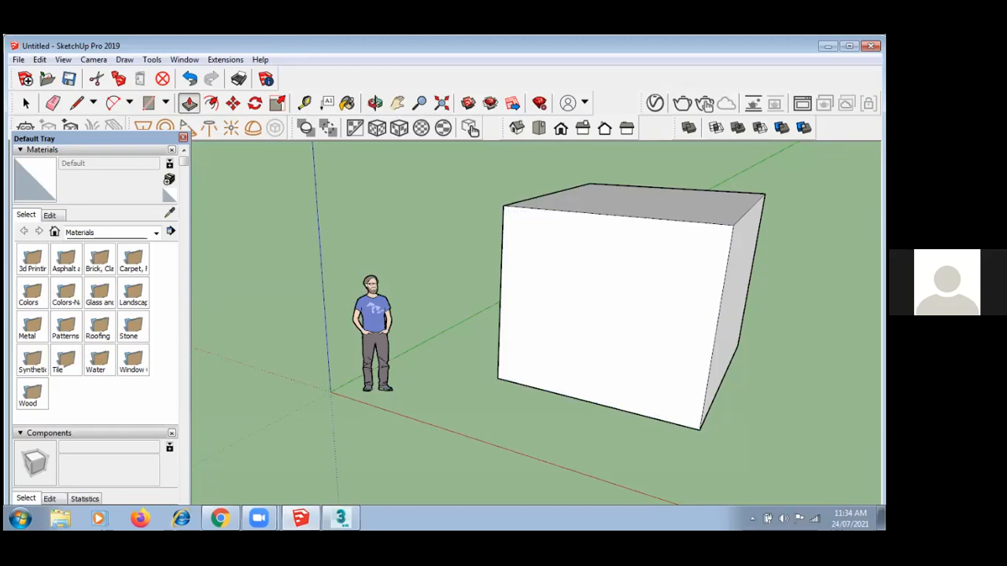
key("ctrl+z")
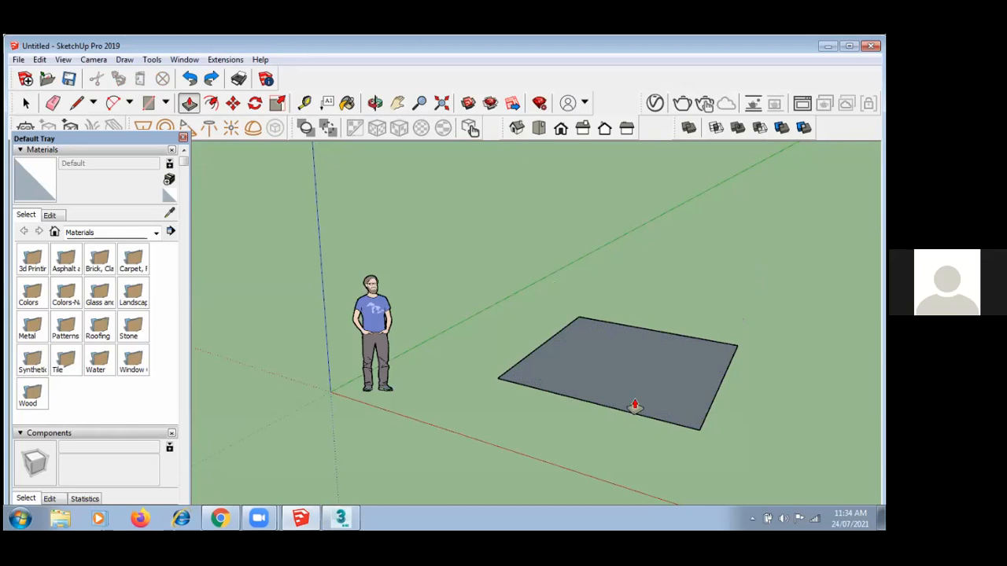
- Offset the ground rectangle's edges slightly outward to form a narrow wall-thickness band around it
left_click(211, 105)
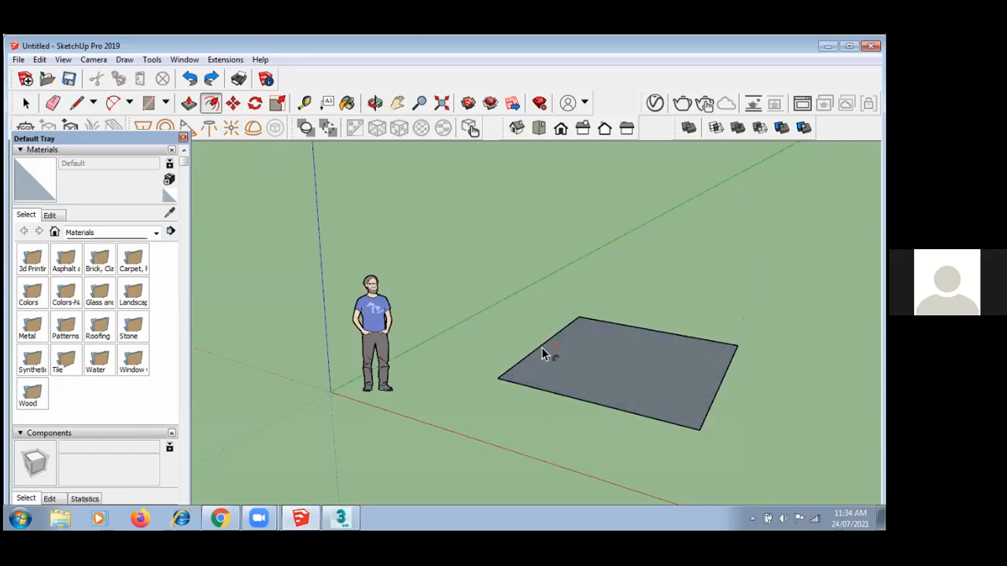
left_click(722, 377)
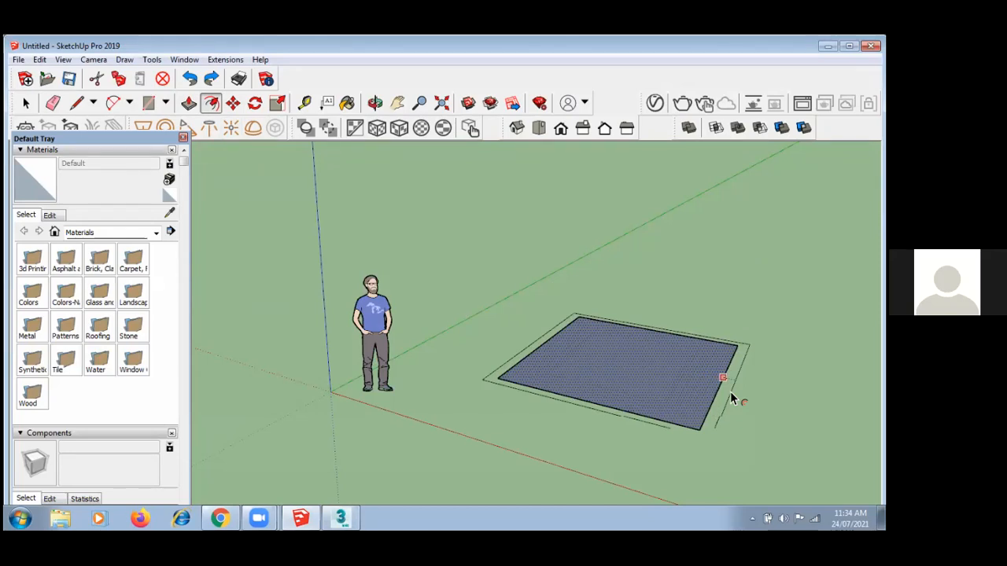
left_click(731, 398)
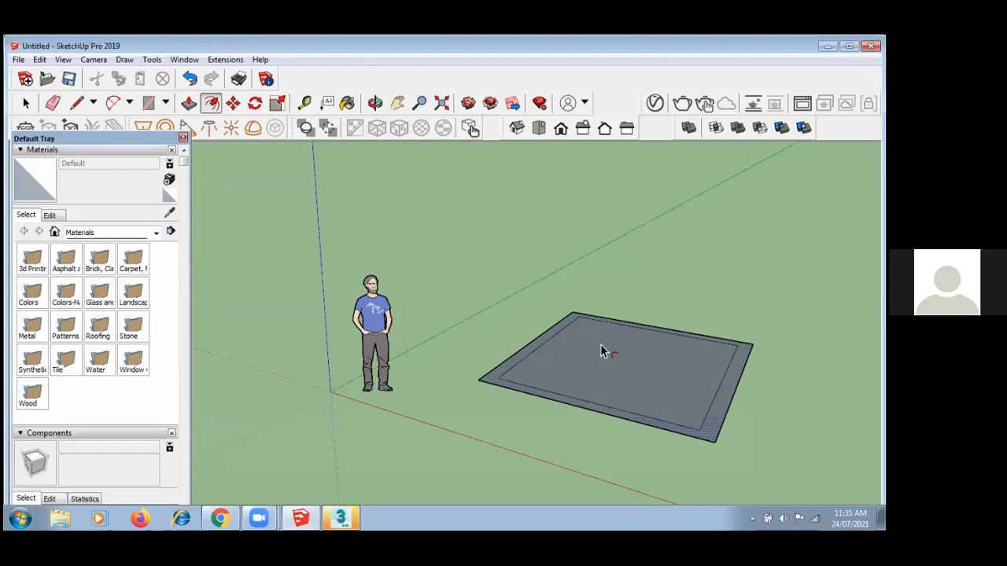
scroll(543, 358, "up", 1)
scroll(508, 364, "down", 2)
scroll(474, 366, "down", 1)
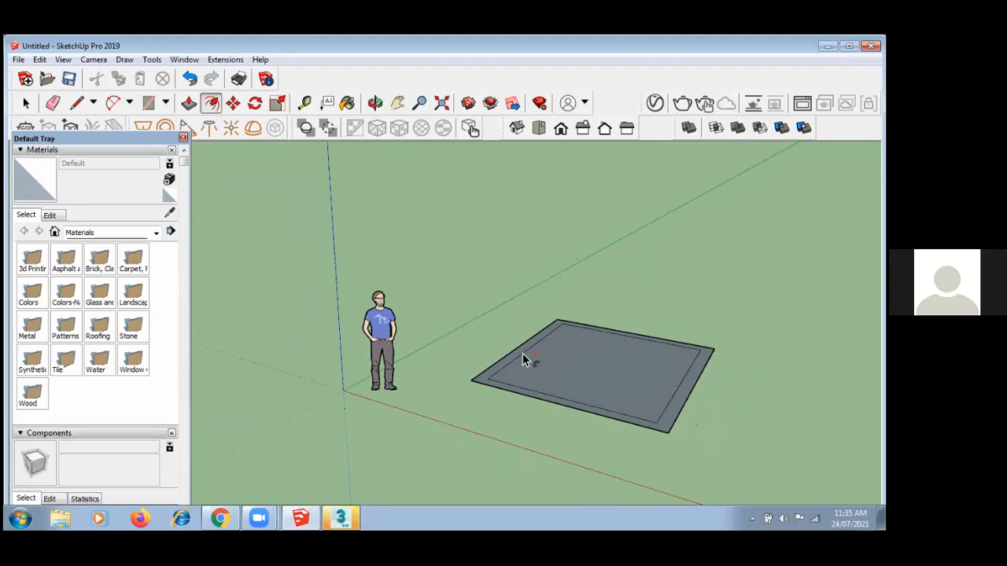
left_click(577, 355)
left_click(563, 371)
mouse_move(269, 515)
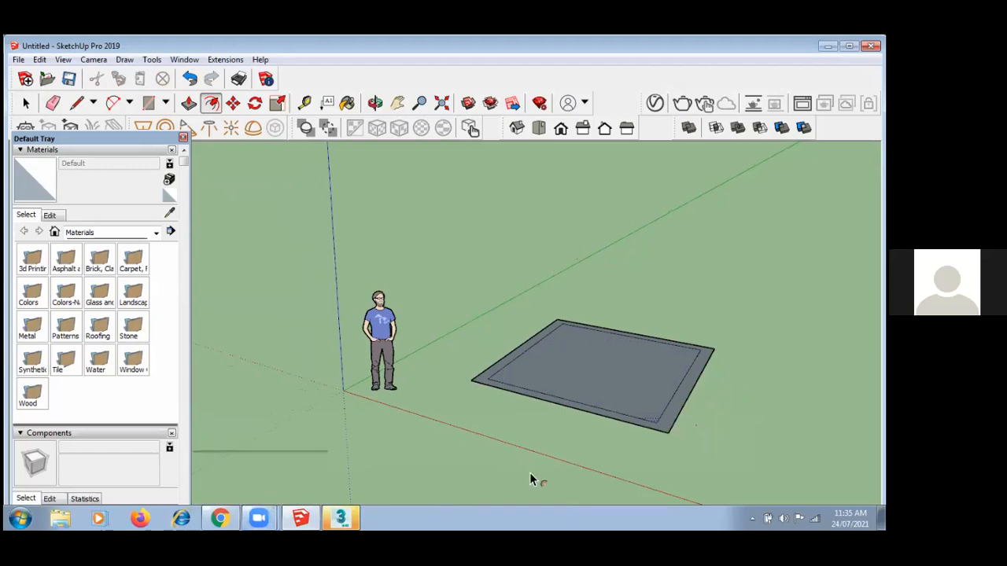
mouse_move(228, 514)
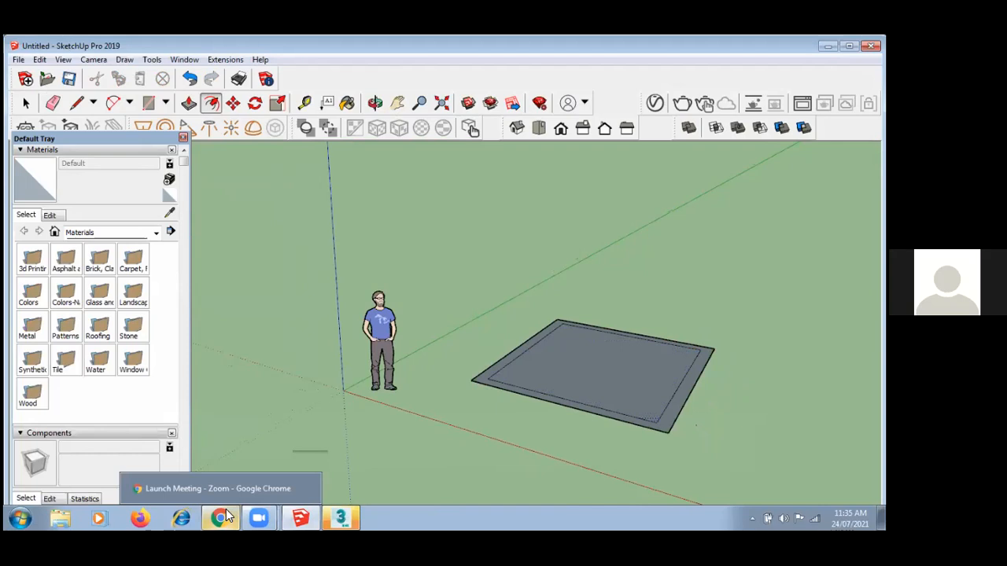
- Switch to WhatsApp in Chrome and copy the address of the V-Ray Next for SketchUp plugin download link from the chat
left_click(226, 513)
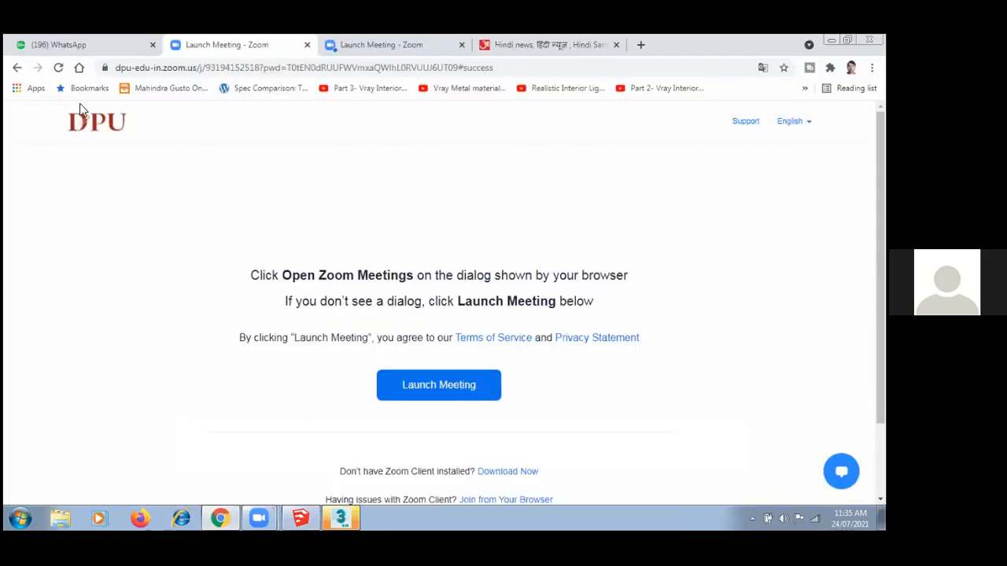
left_click(56, 44)
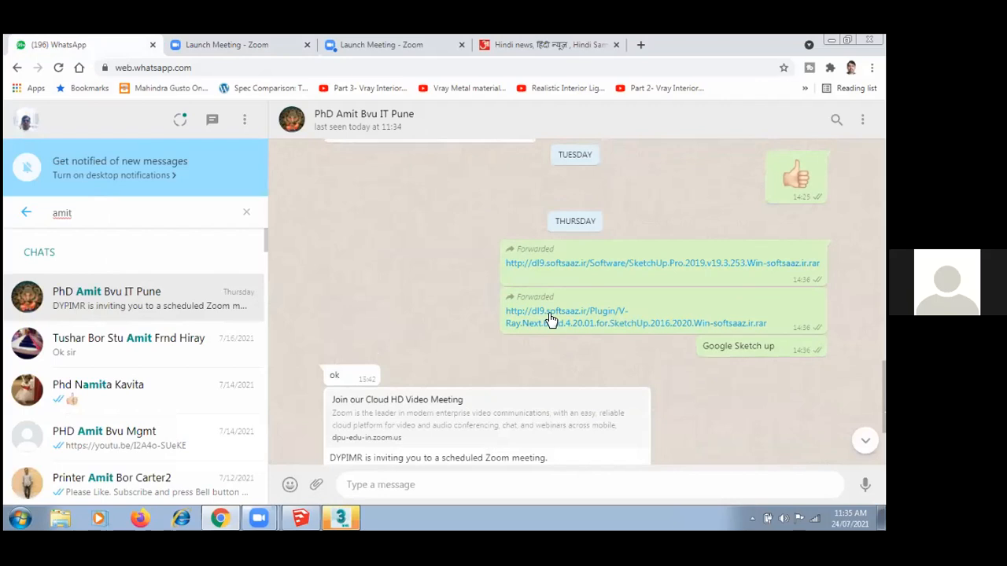
right_click(550, 321)
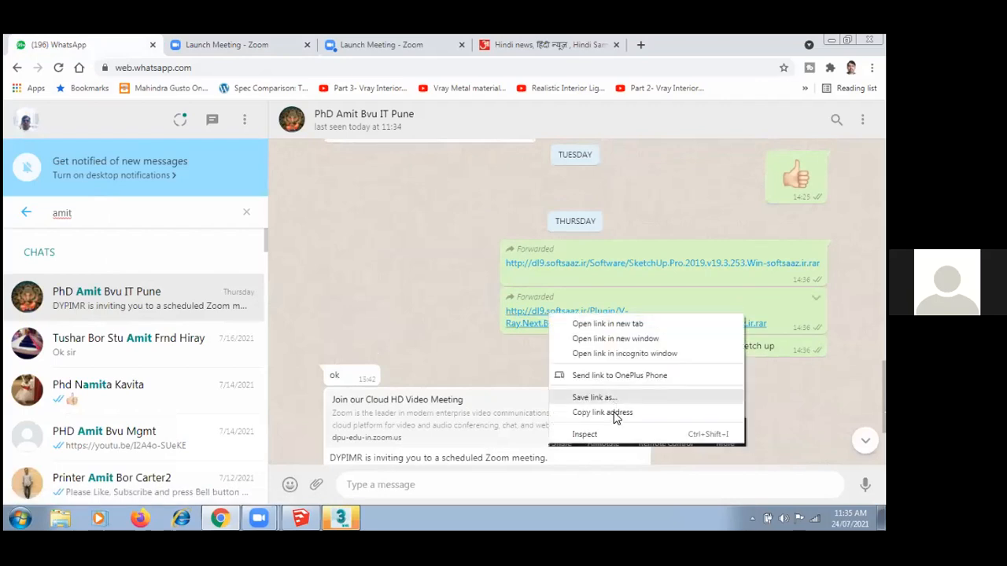
left_click(602, 412)
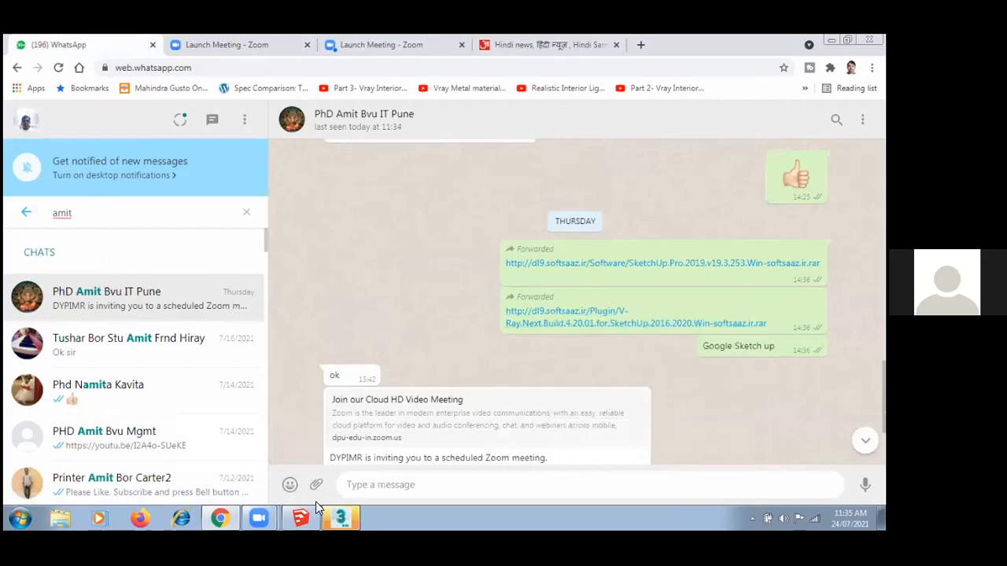
mouse_move(252, 511)
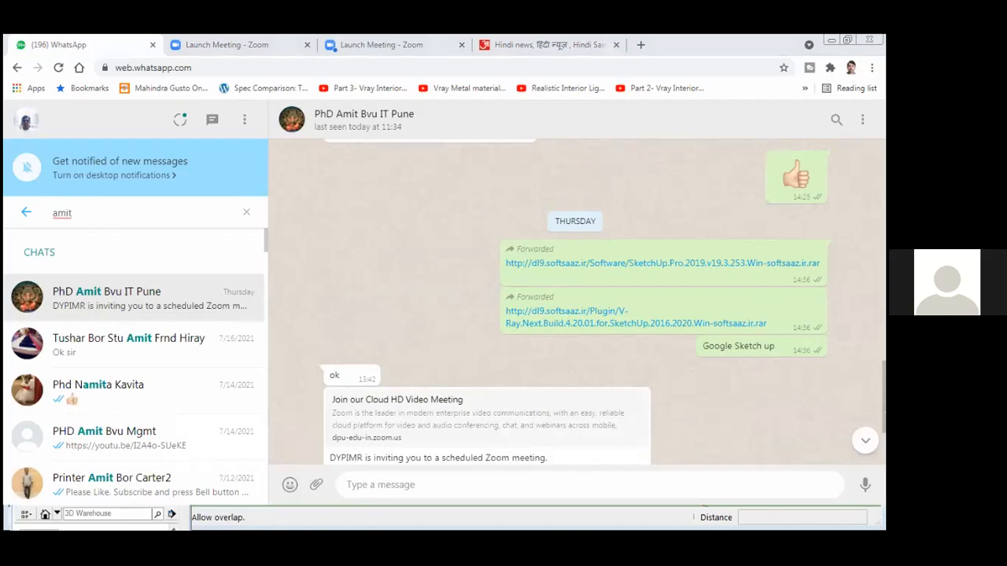
- Switch back to SketchUp and extrude the narrow band around the ground rectangle upward into four room walls with Push/Pull
left_click(301, 518)
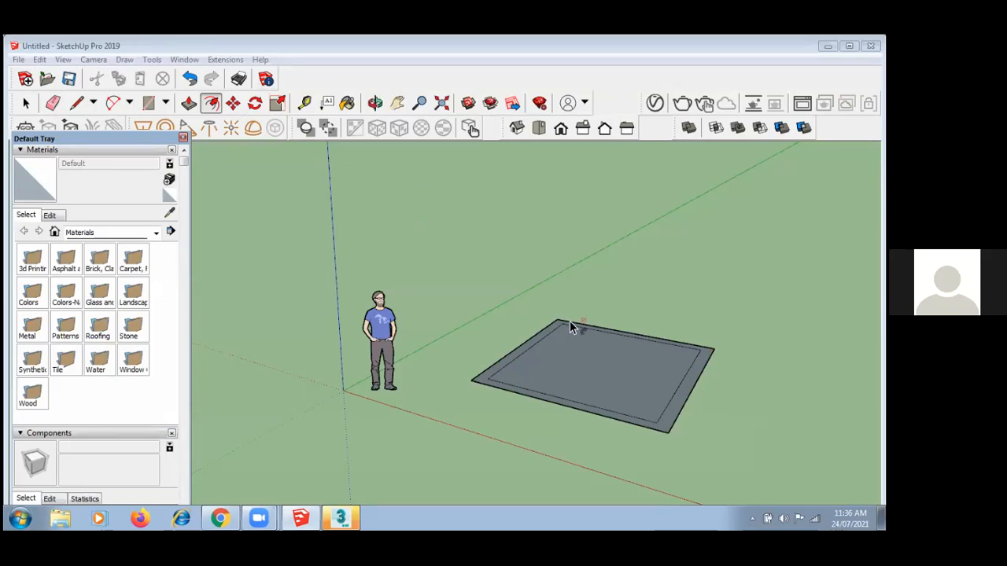
left_click(683, 379)
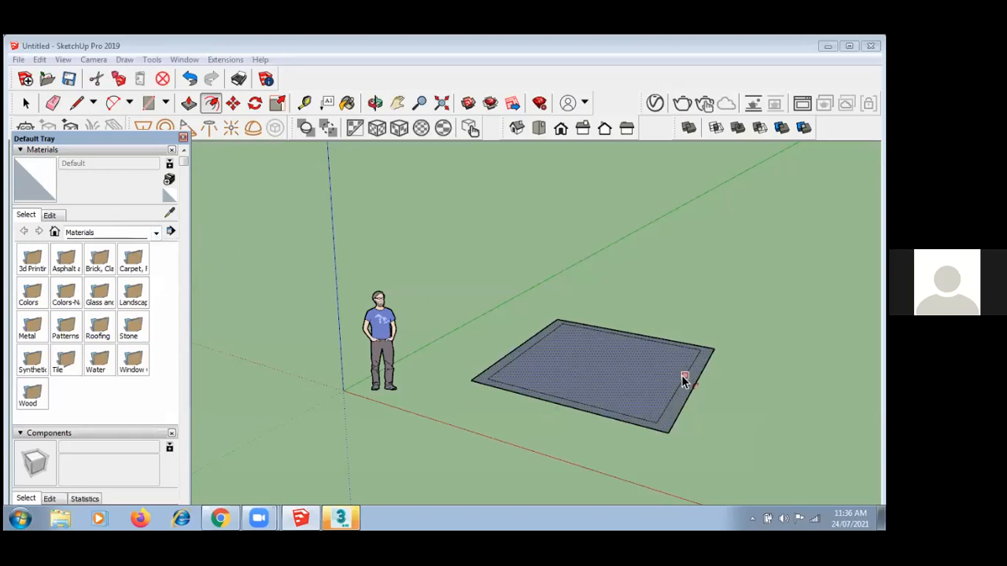
left_click(189, 103)
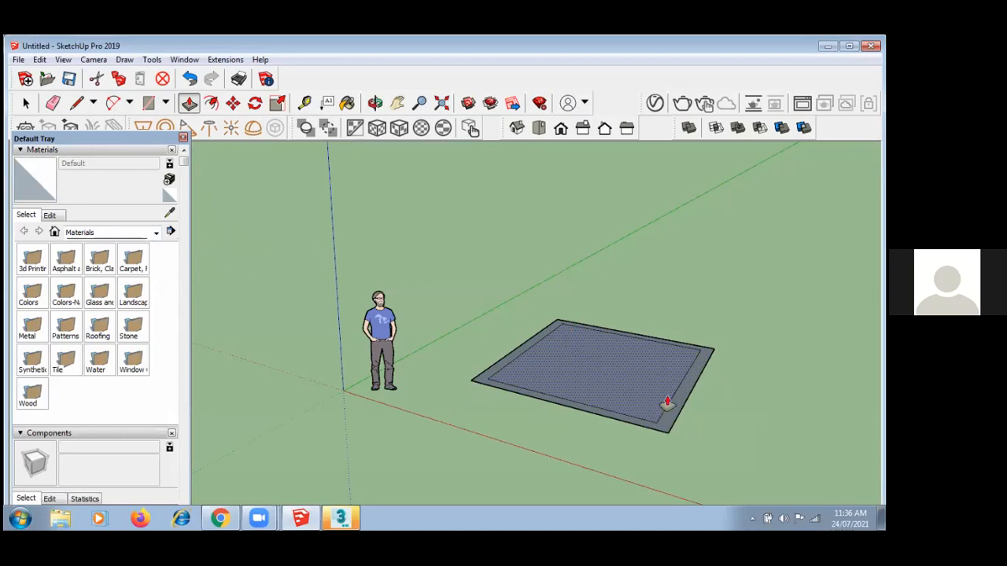
left_click_drag(679, 409, 686, 265)
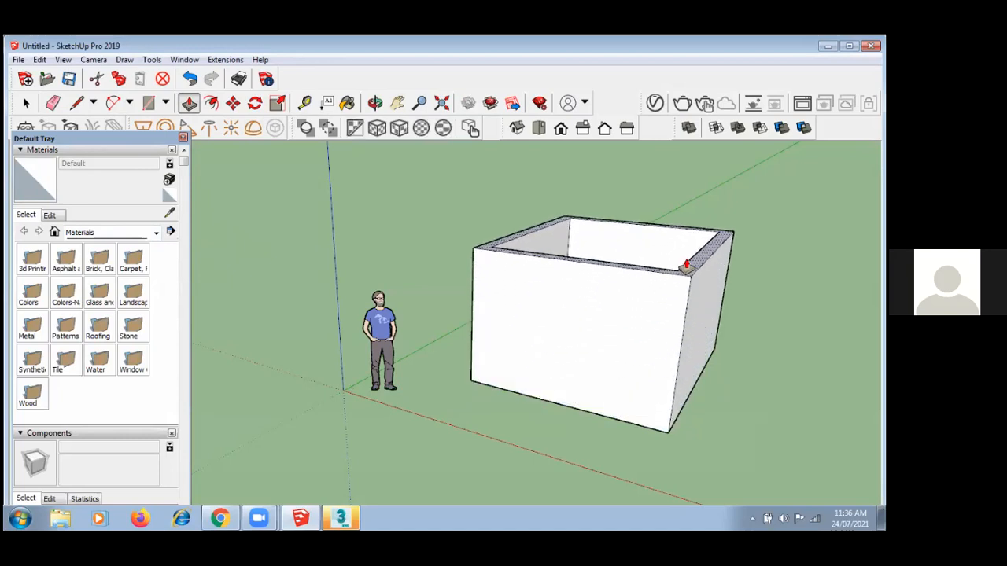
key("Return")
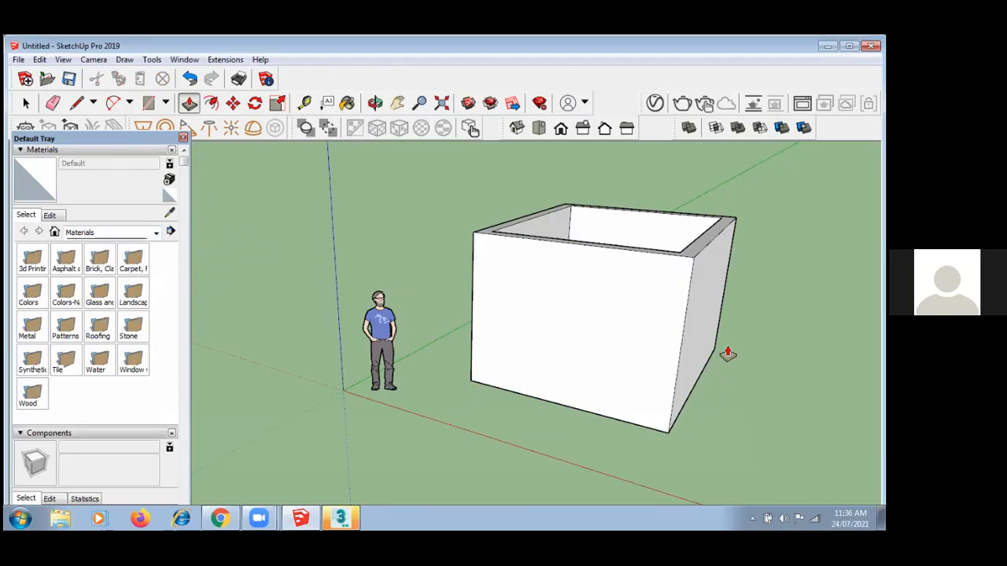
- Draw a window rectangle in the middle of the outer wall face nearest the standing figure
scroll(508, 429, "down", 2)
scroll(591, 355, "up", 4)
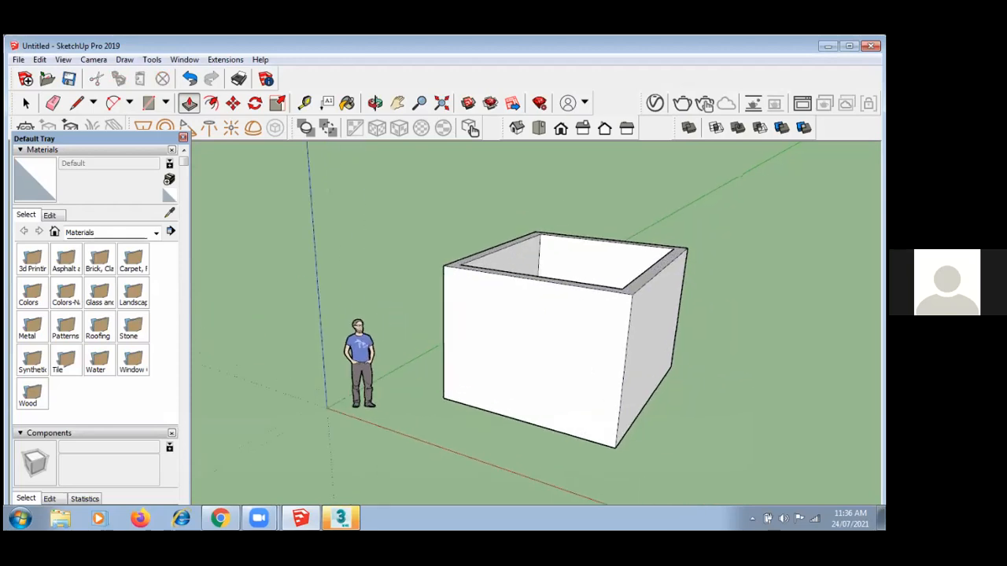
scroll(729, 417, "up", 1)
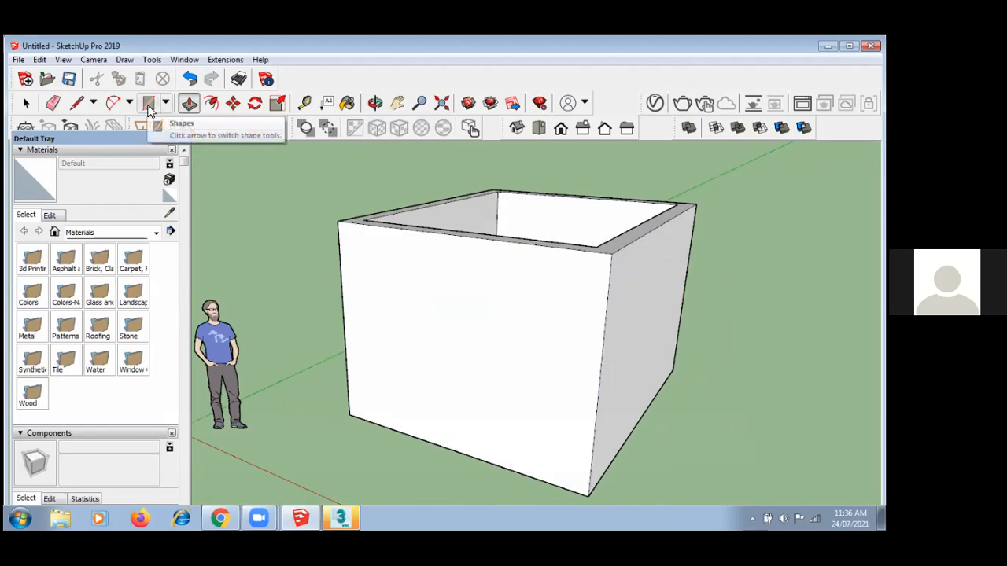
left_click(149, 108)
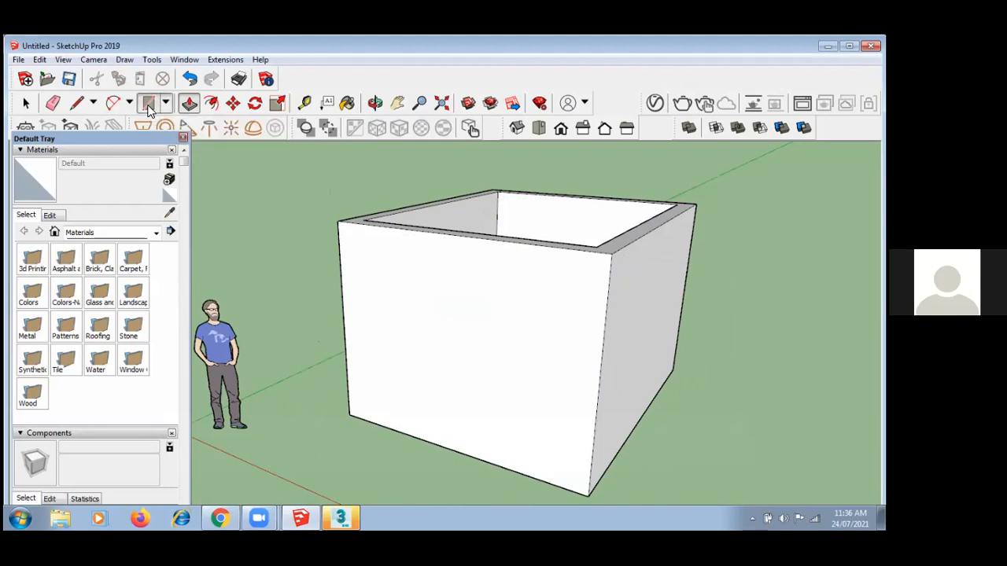
left_click(400, 275)
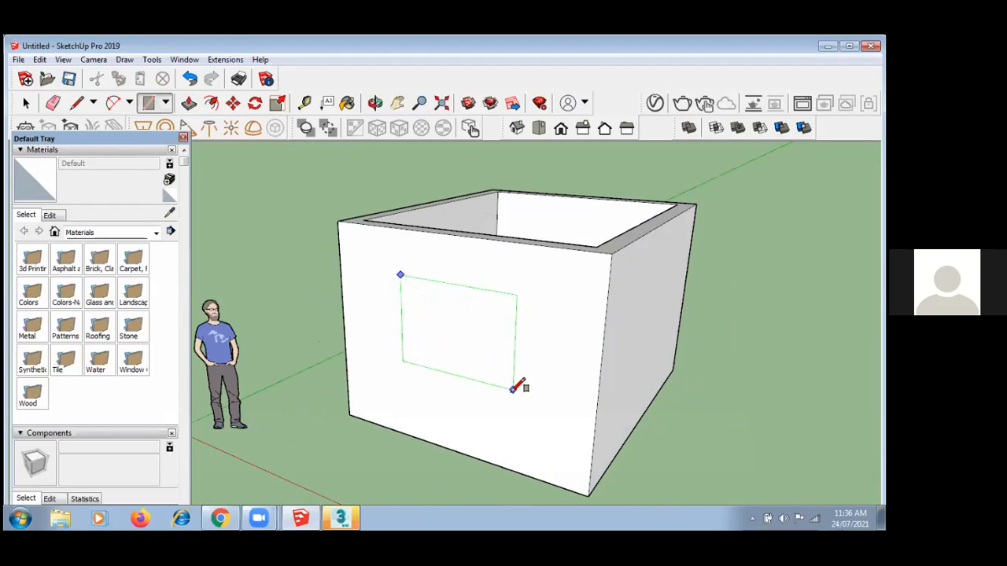
left_click(512, 391)
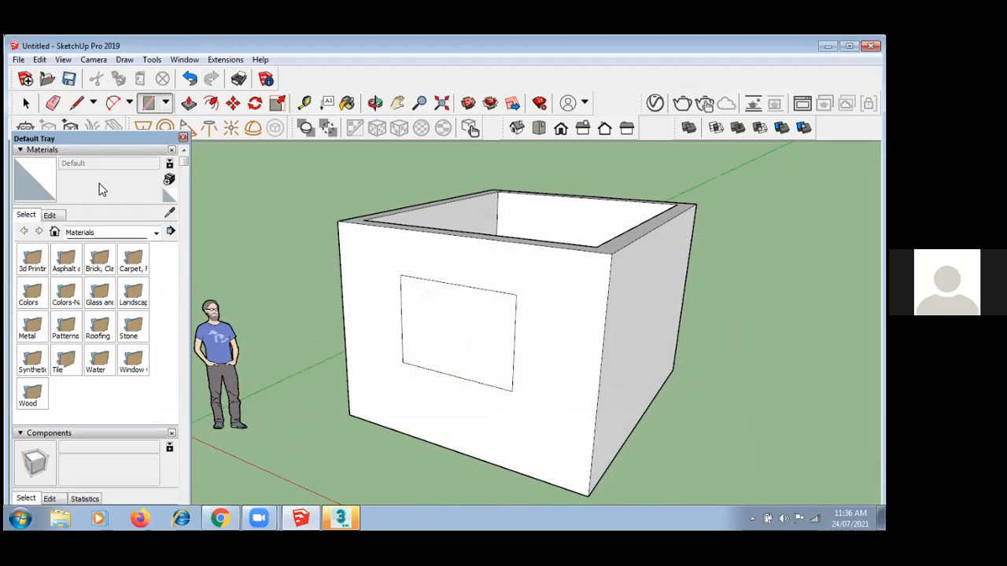
- Try pushing the window rectangle inward with Push/Pull and undo that push
middle_click_drag(676, 339, 456, 344)
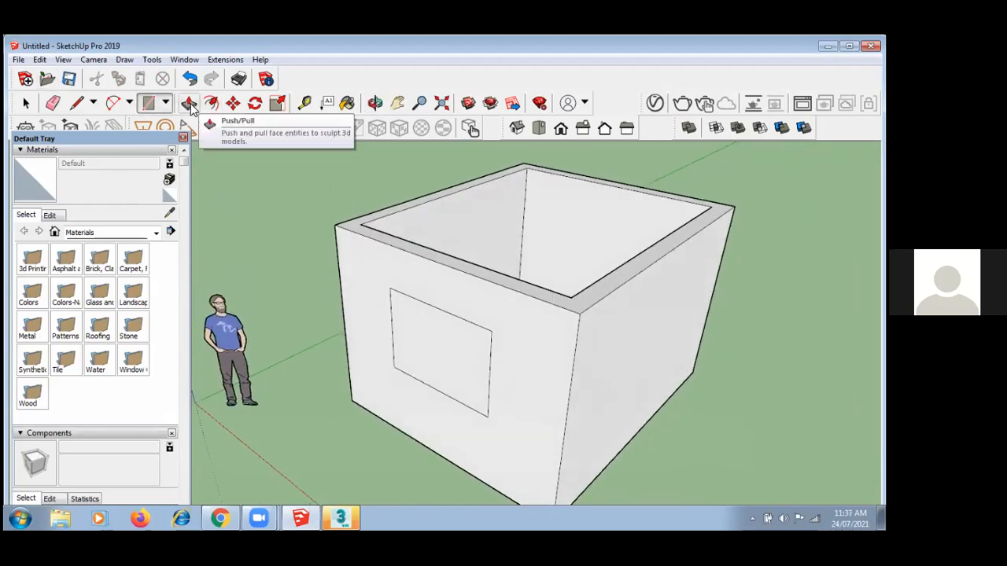
left_click(189, 105)
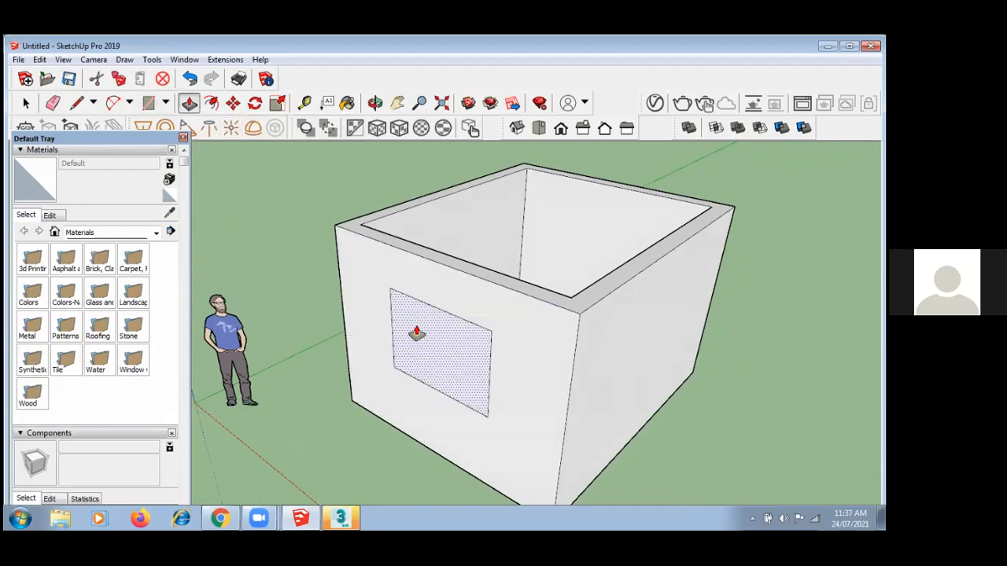
left_click_drag(418, 333, 519, 269)
middle_click_drag(627, 278, 643, 331)
key("ctrl+z")
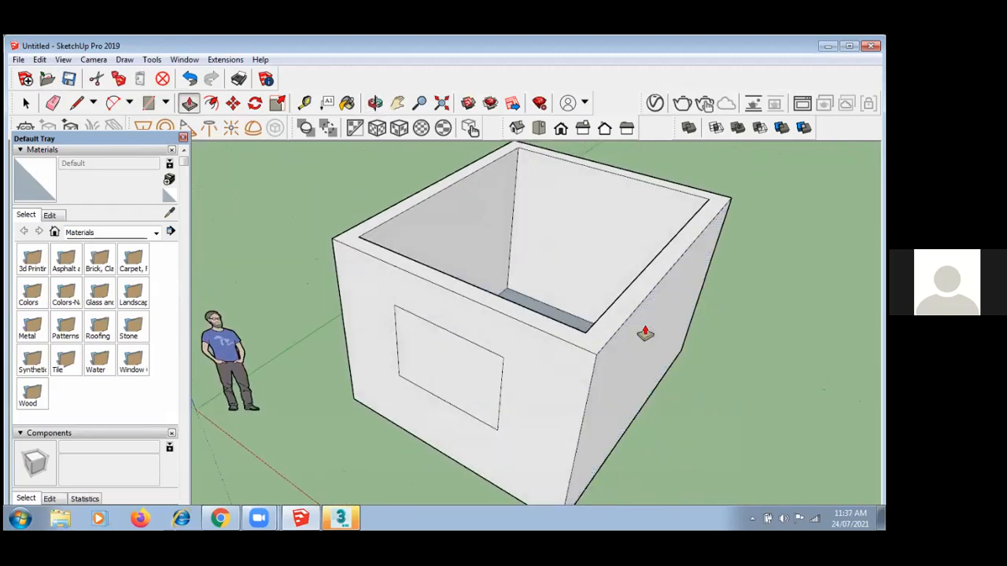
- Push the window rectangle inward through the full wall thickness to cut the window opening
left_click_drag(442, 375, 471, 291)
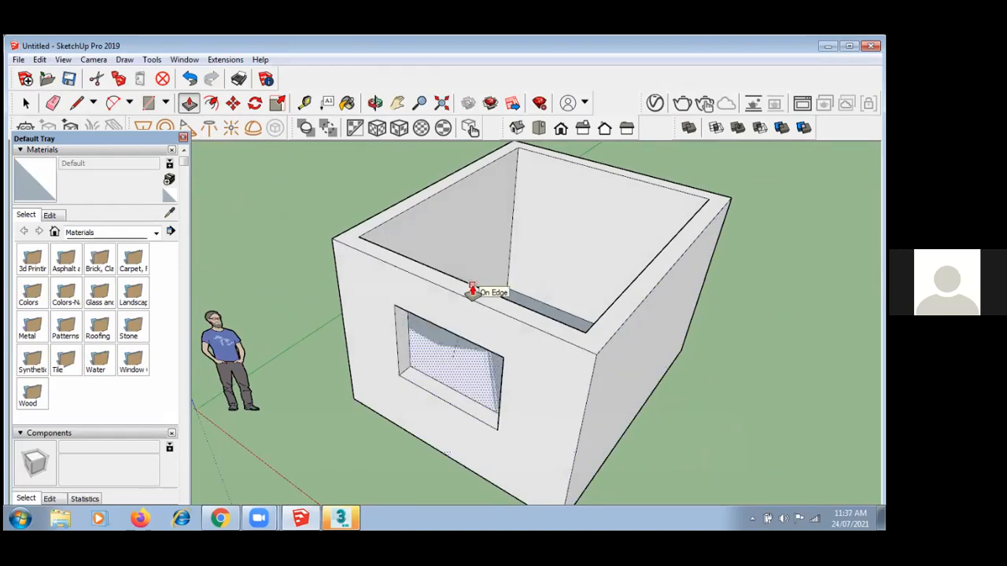
left_click_drag(471, 291, 472, 292)
middle_click_drag(495, 401, 474, 225)
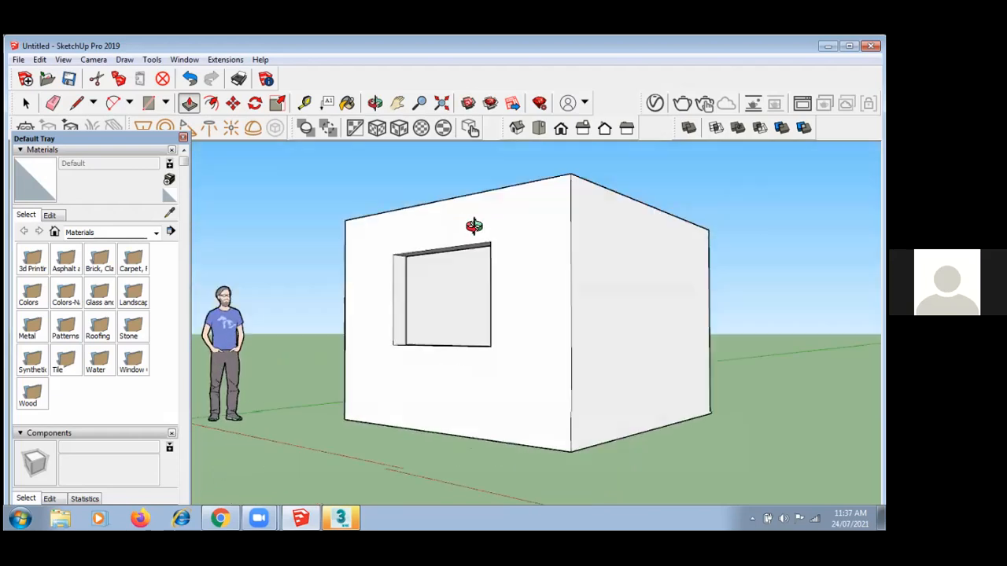
middle_click_drag(425, 307, 386, 381)
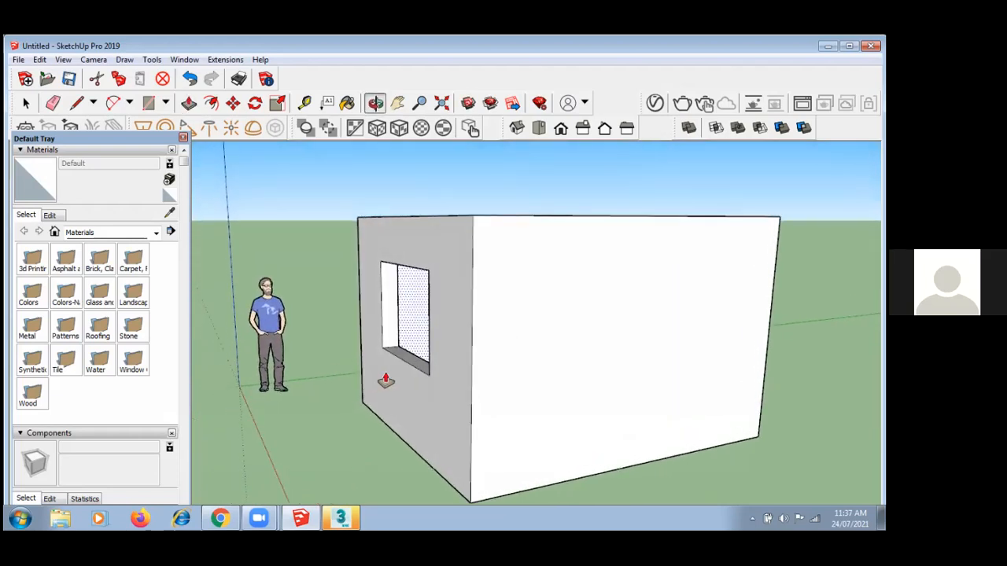
- Draw a tall door rectangle on the wall adjacent to the window wall, reaching down to its bottom edge
scroll(341, 325, "down", 3)
scroll(497, 331, "up", 3)
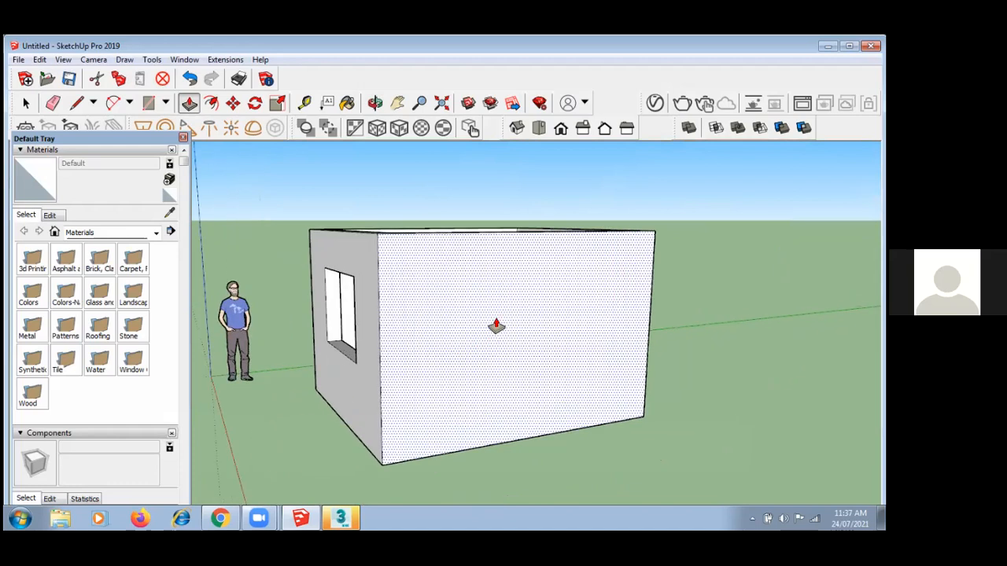
left_click(149, 105)
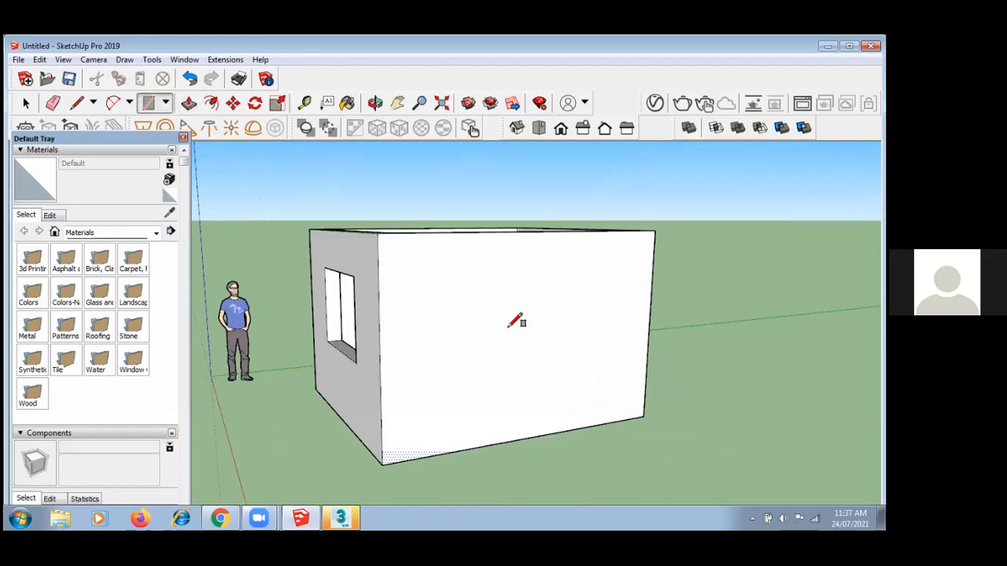
left_click(438, 279)
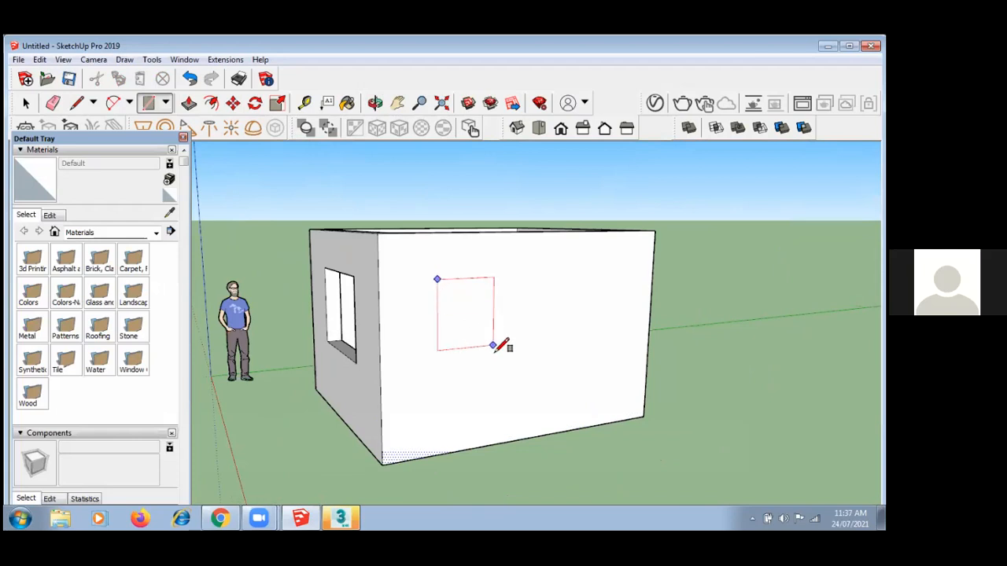
left_click(508, 442)
- Push the door rectangle inward through the full wall thickness with Push/Pull to cut the doorway
middle_click_drag(558, 359, 526, 400)
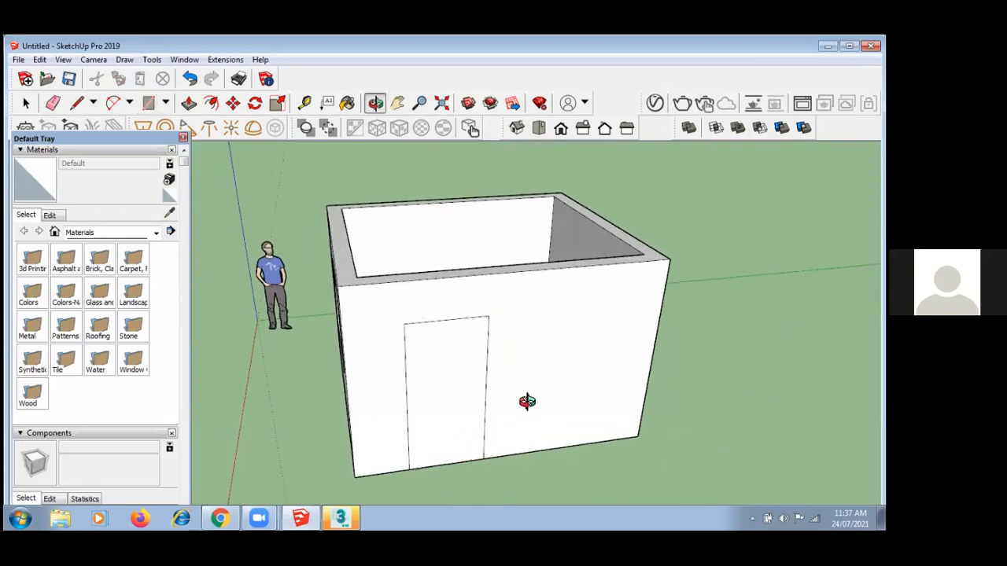
left_click(189, 104)
left_click(470, 355)
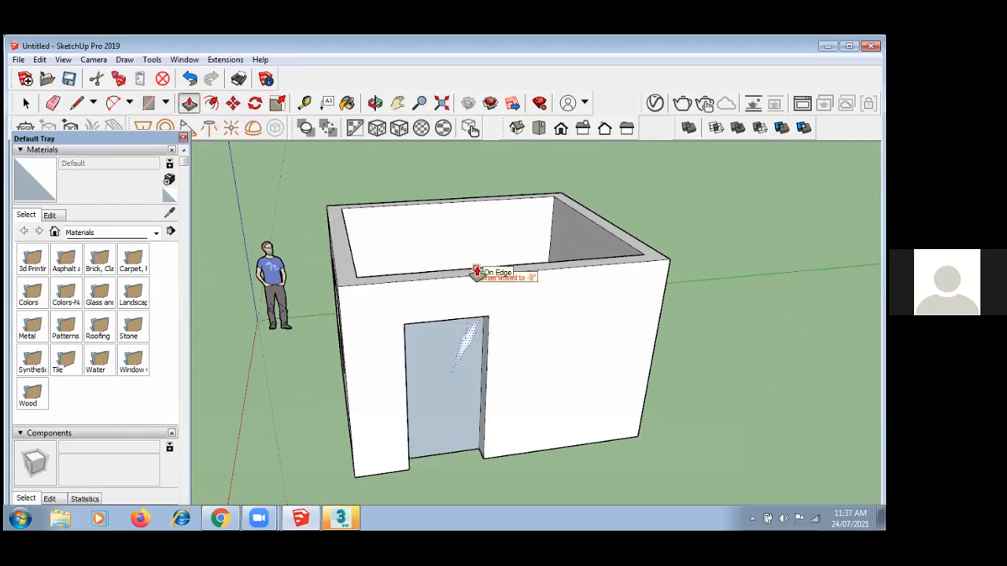
left_click(476, 273)
- Examine the room's doorway, window opening and interior from several angles and distances
middle_click_drag(545, 378, 561, 292)
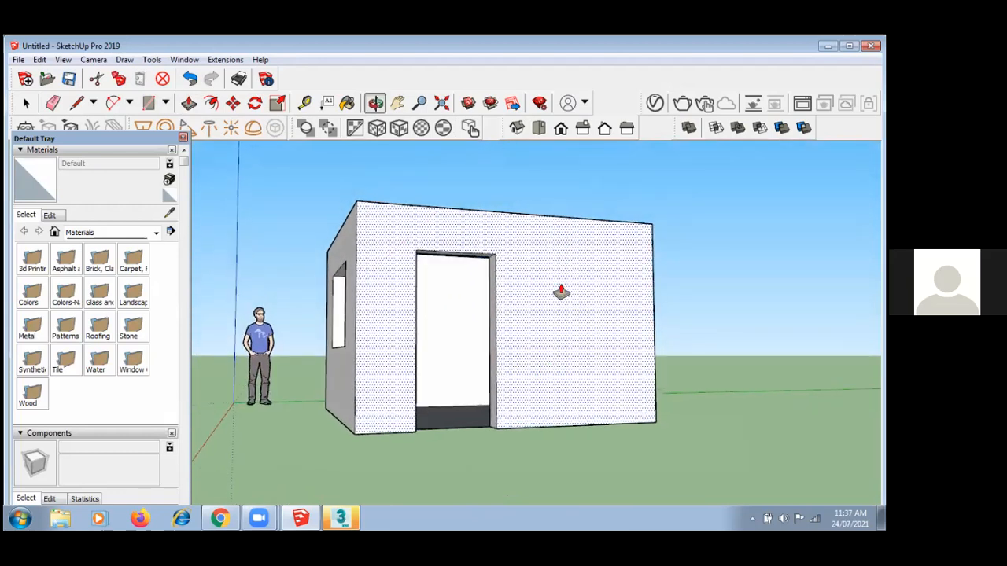
scroll(561, 293, "up", 3)
scroll(582, 314, "down", 1)
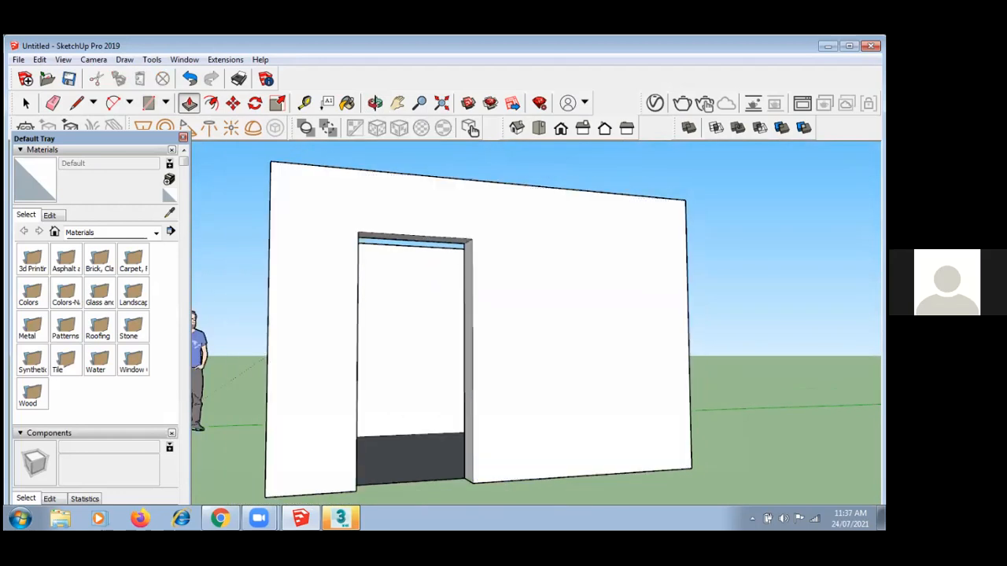
scroll(418, 362, "up", 3)
scroll(418, 361, "up", 4)
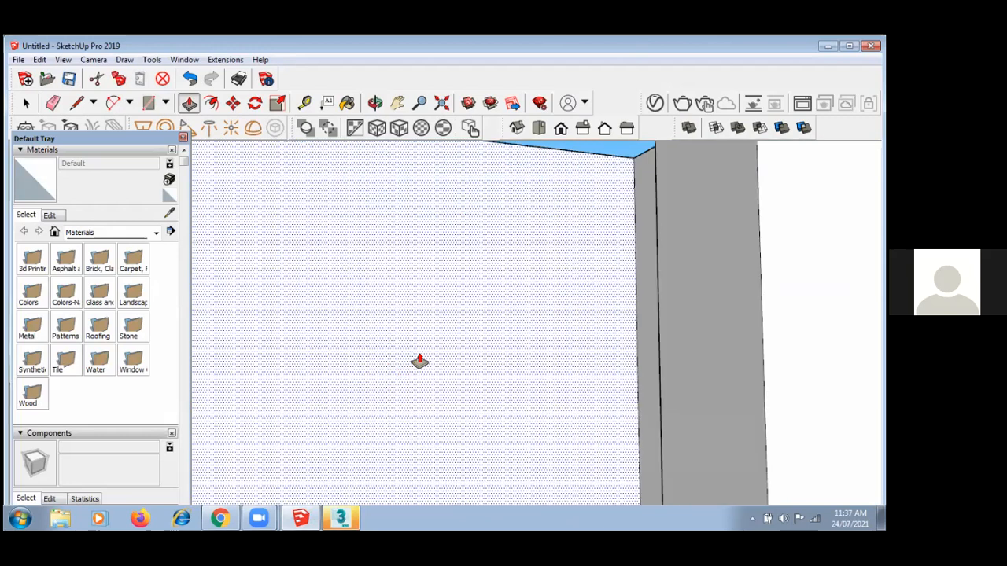
middle_click_drag(419, 363, 445, 405)
scroll(449, 396, "down", 10)
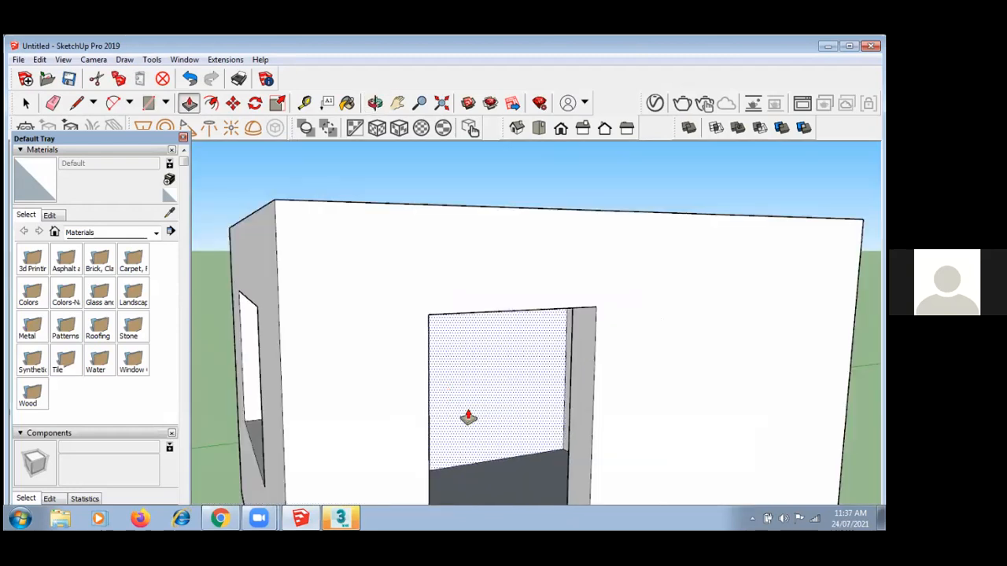
scroll(469, 417, "down", 4)
scroll(600, 483, "up", 7)
middle_click_drag(537, 491, 595, 376)
scroll(575, 397, "up", 8)
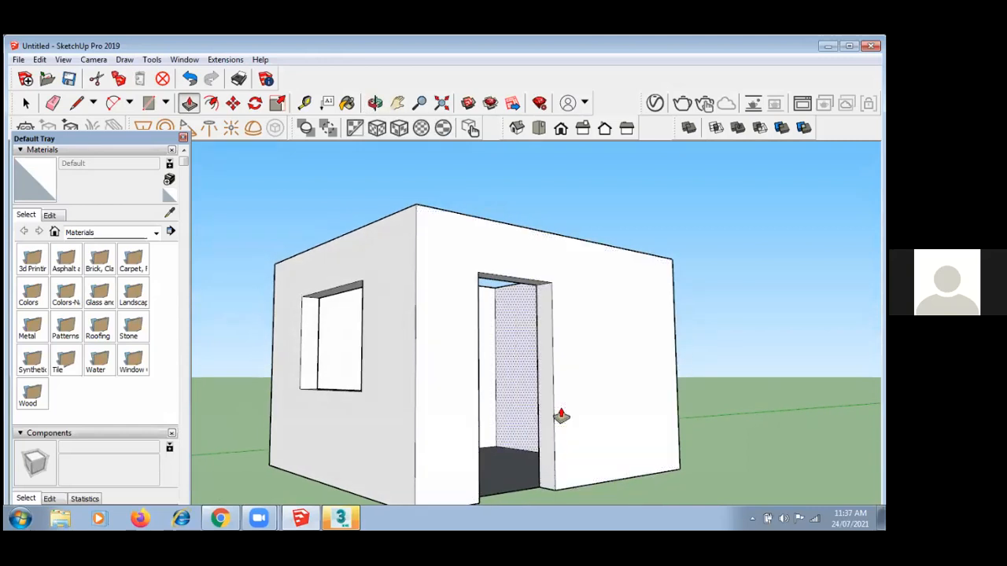
middle_click_drag(518, 406, 501, 409)
scroll(519, 412, "down", 8)
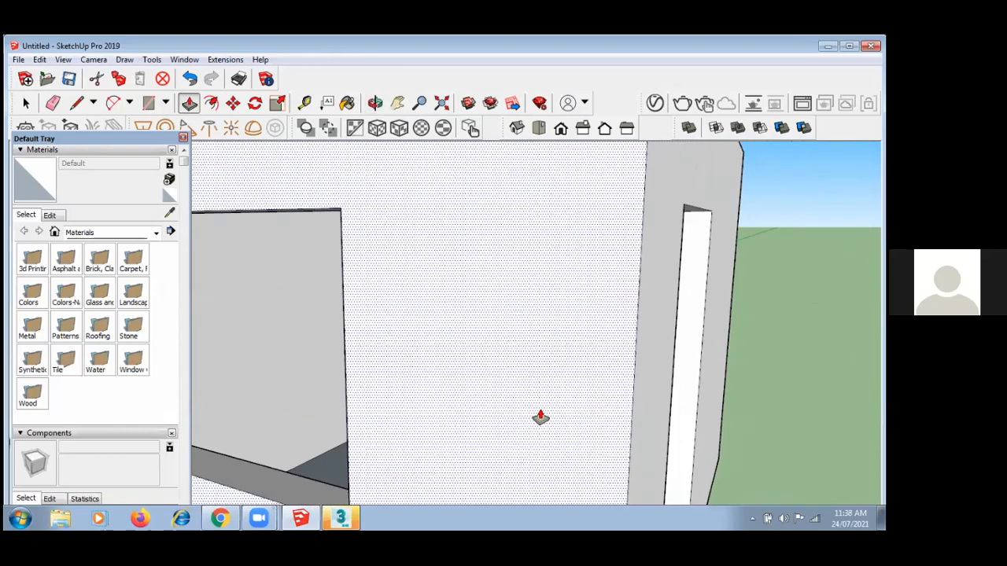
key("p")
scroll(652, 330, "down", 5)
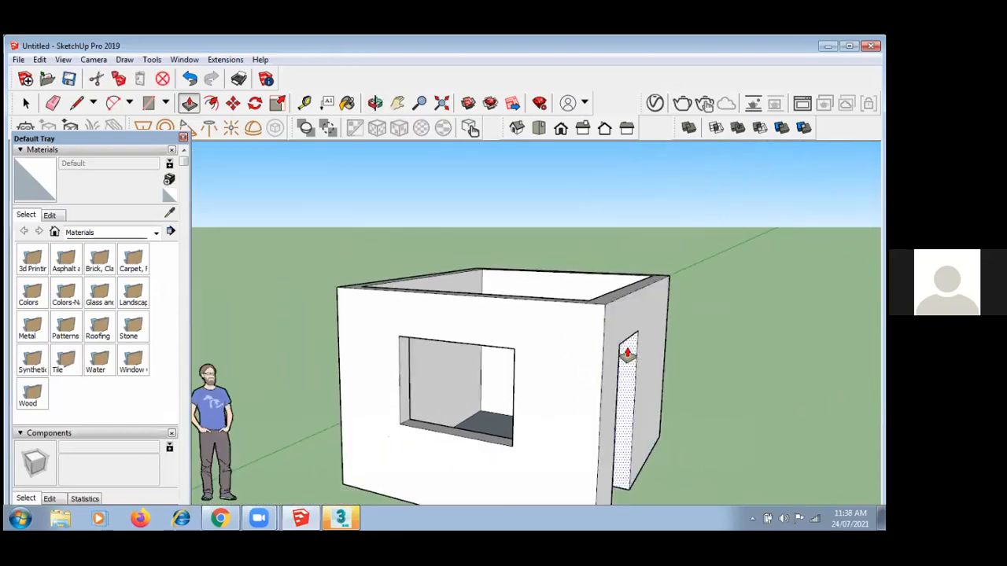
middle_click_drag(640, 376, 605, 407)
scroll(519, 361, "up", 3)
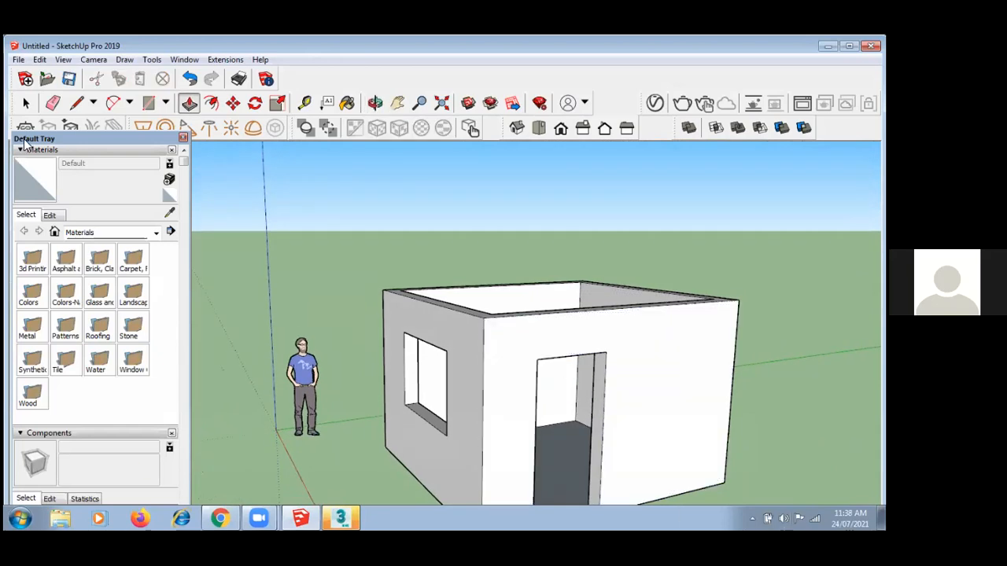
scroll(701, 368, "up", 2)
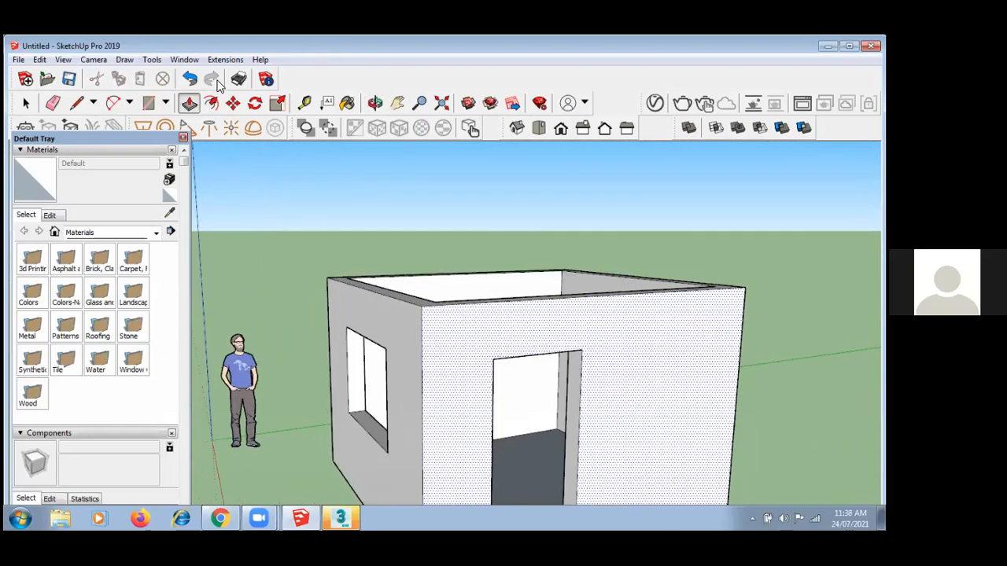
- Draw a thin full-width rectangle along the top of the door wall and pull it outward with Push/Pull to form a canopy
key("r")
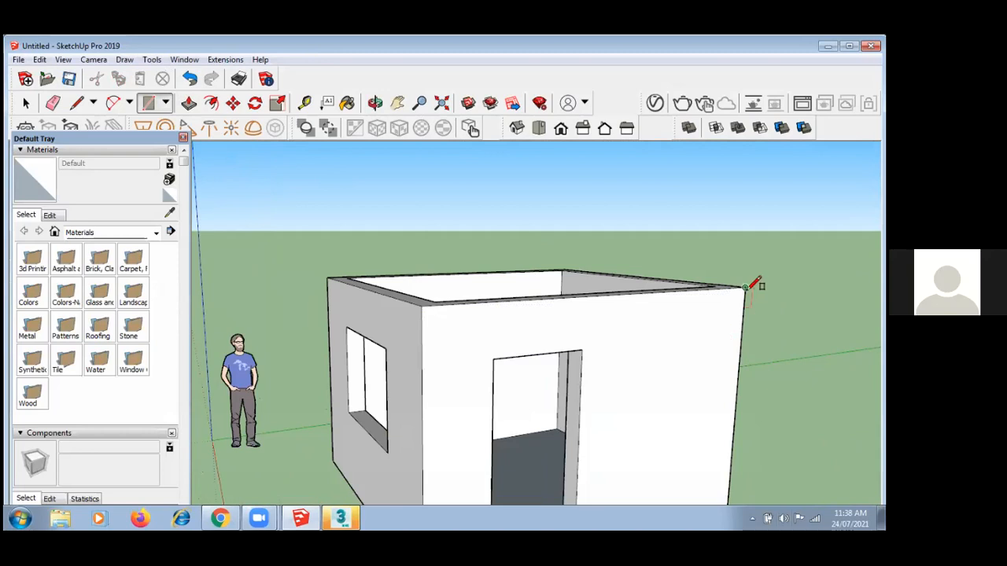
left_click(744, 288)
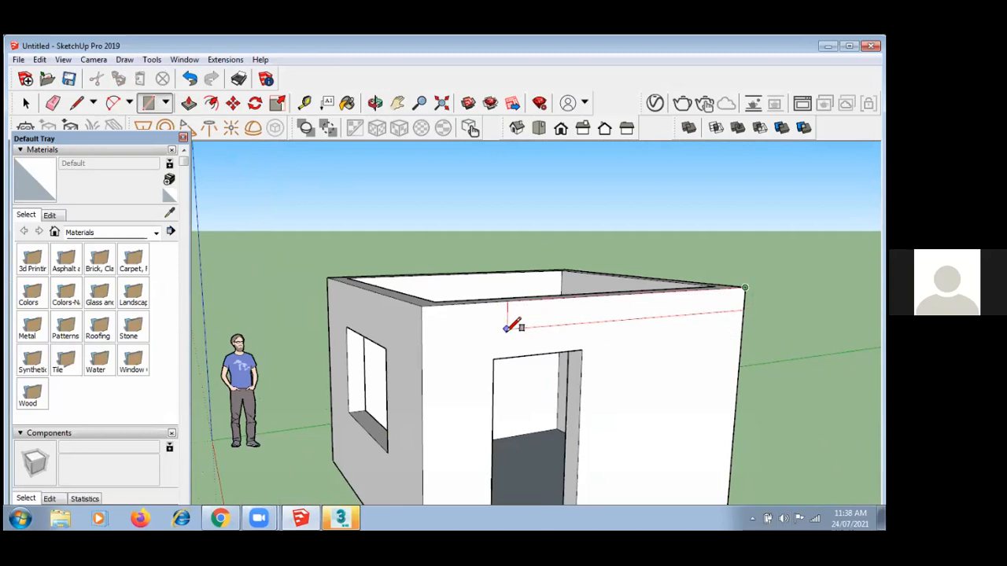
left_click(423, 329)
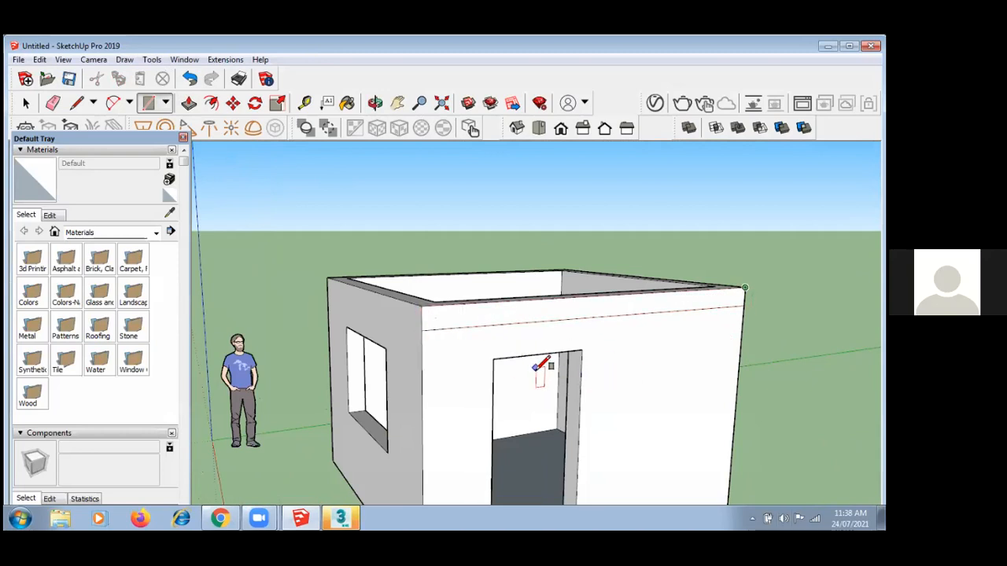
left_click(189, 104)
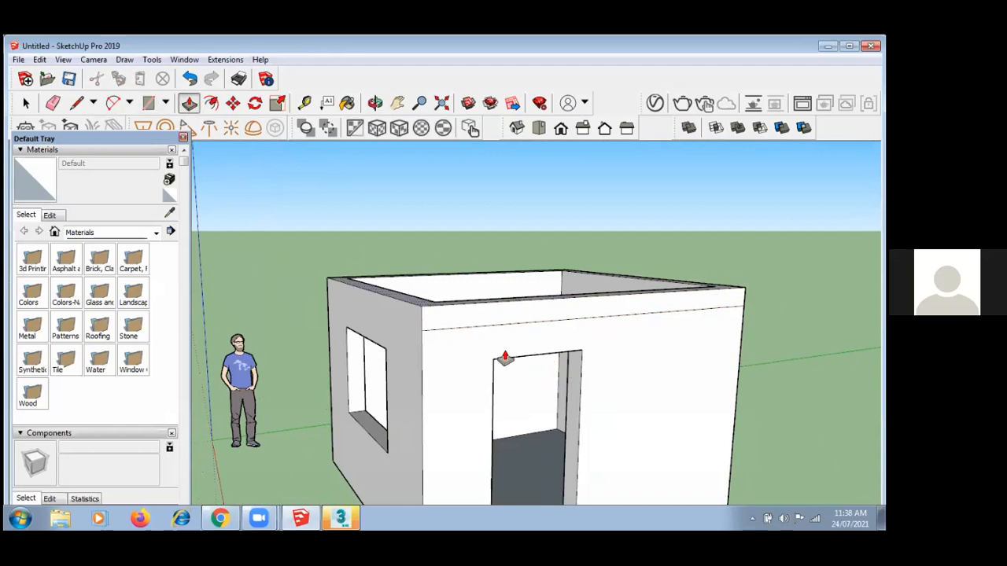
left_click(479, 314)
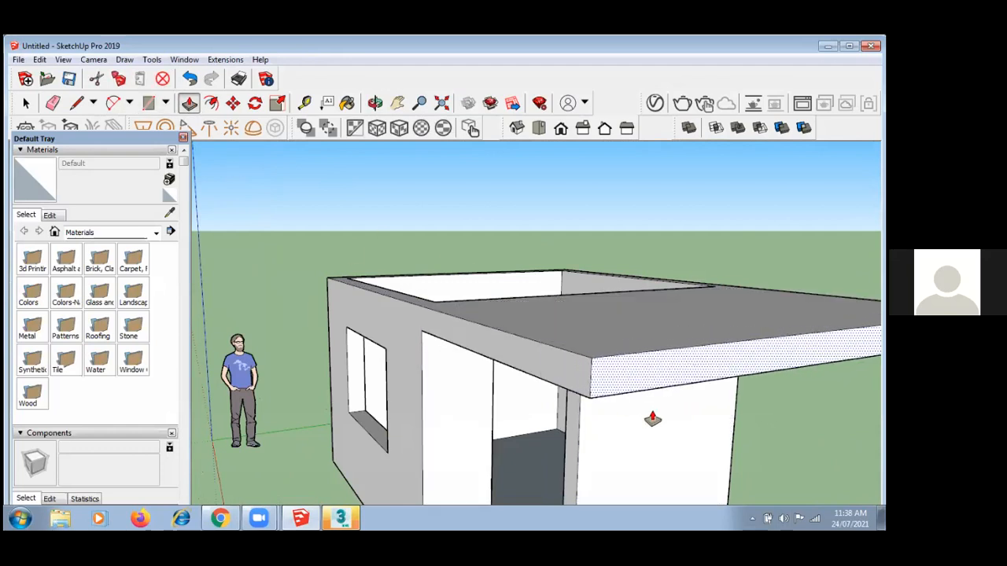
- Draw a small rectangle on the canopy's underside at the window-side outer corner and pull it down to form a supporting pillar
middle_click_drag(652, 419, 661, 342)
left_click(149, 103)
left_click(577, 172)
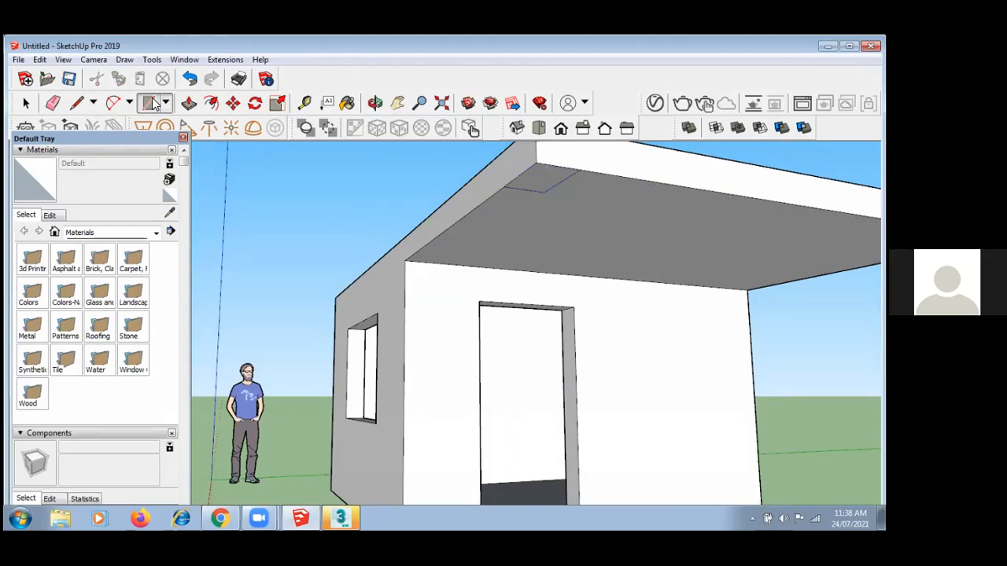
left_click(189, 103)
left_click_drag(556, 174, 578, 512)
middle_click_drag(620, 353, 740, 254)
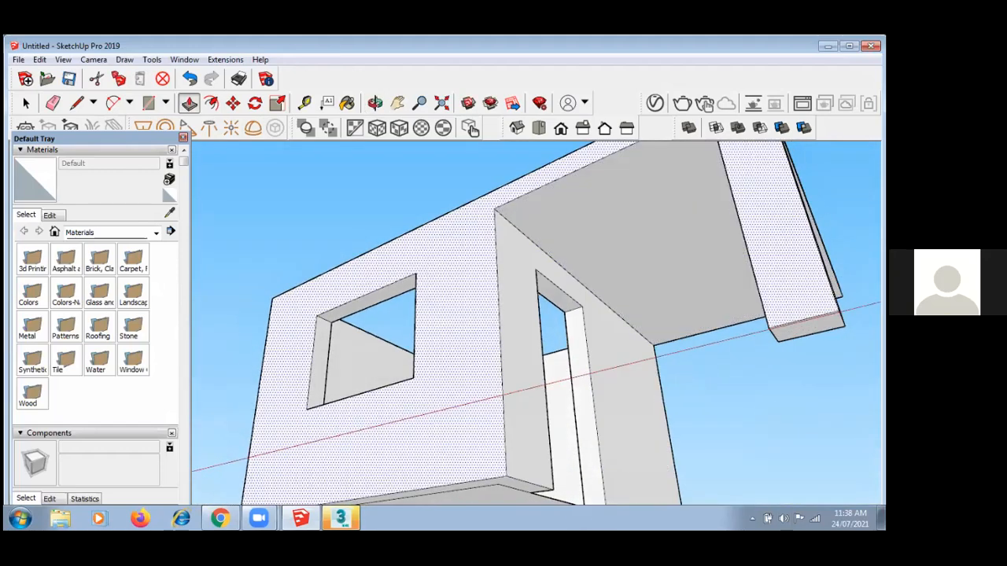
middle_click_drag(810, 354, 701, 404)
scroll(509, 408, "down", 4)
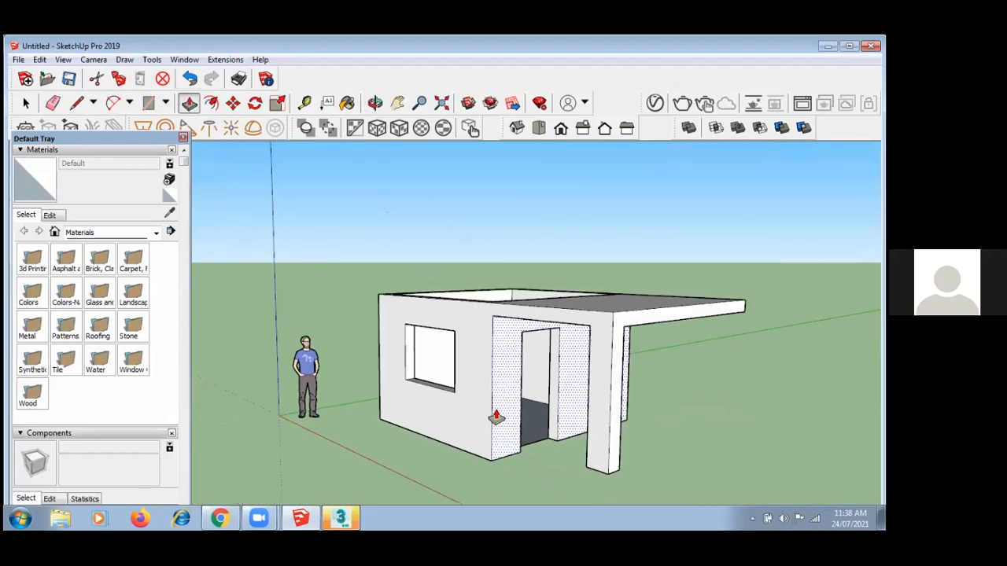
scroll(497, 417, "up", 6)
middle_click_drag(589, 382, 683, 409)
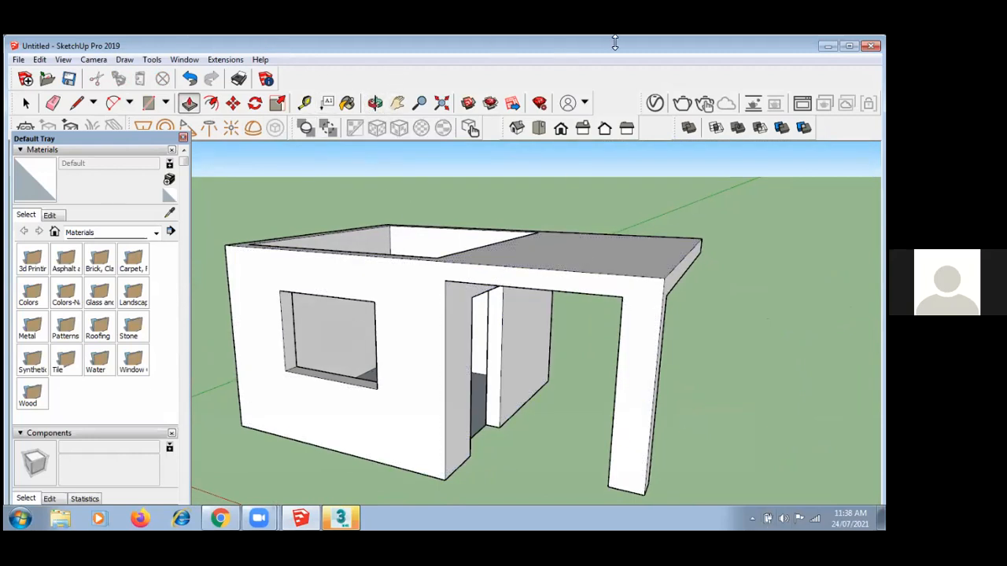
- Browse the Patterns, Tile and Wood material collections for a wall finish
left_click(347, 104)
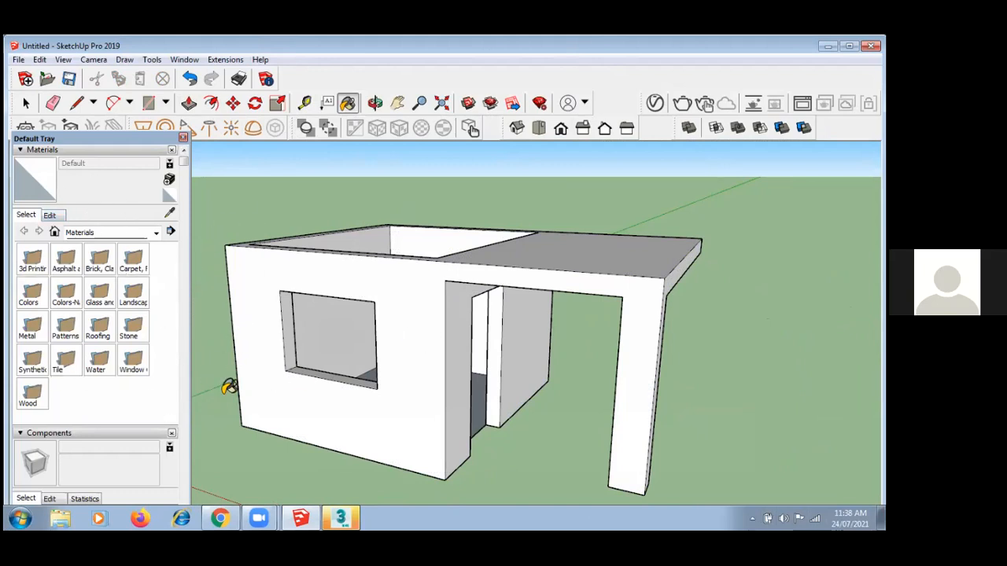
left_click(50, 215)
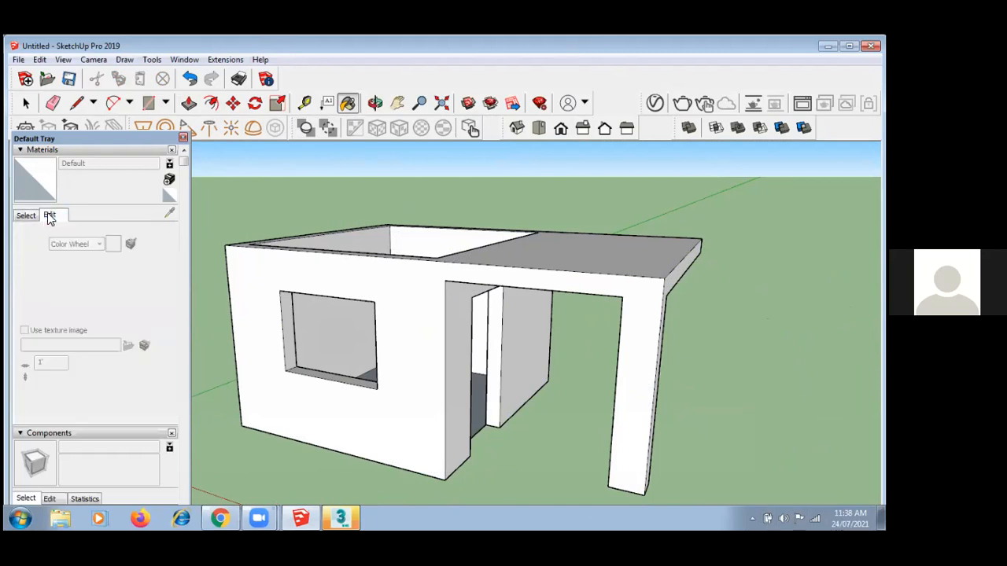
left_click(27, 215)
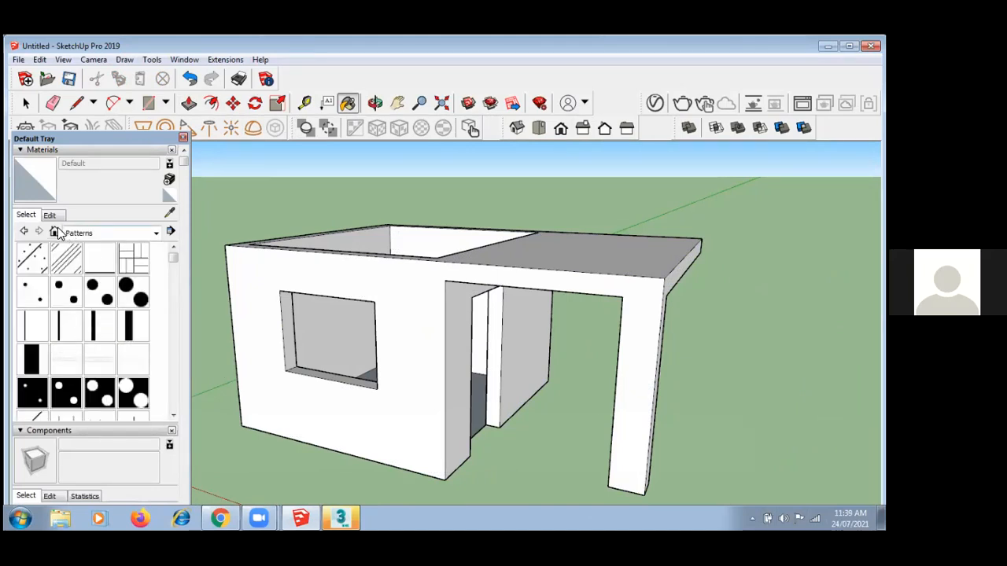
left_click(155, 232)
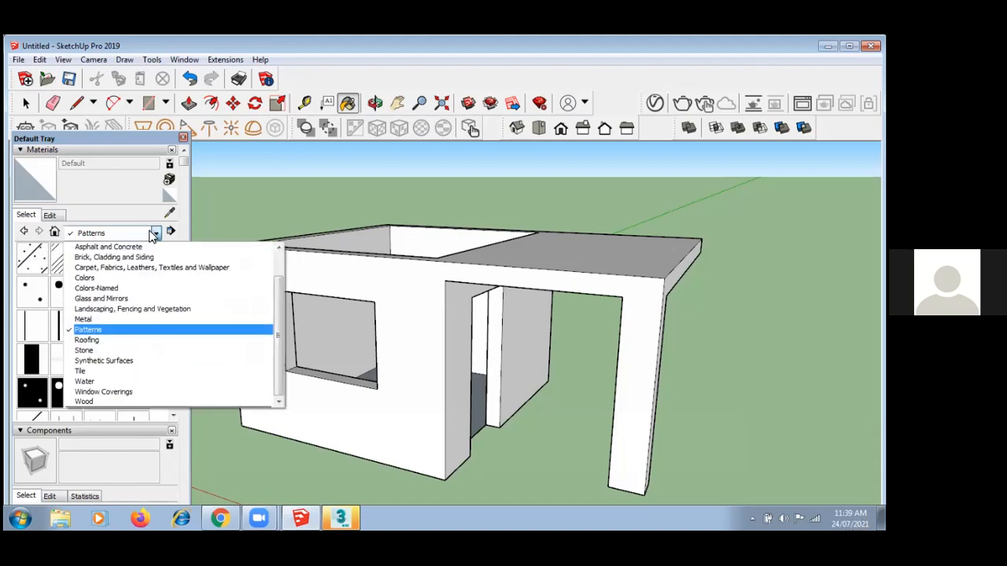
left_click(125, 371)
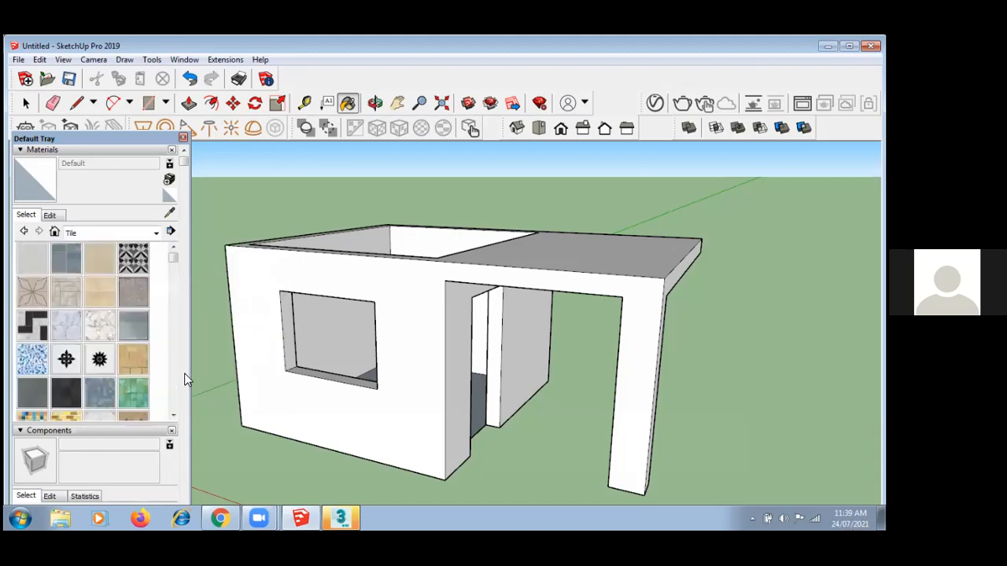
scroll(188, 410, "down", 3)
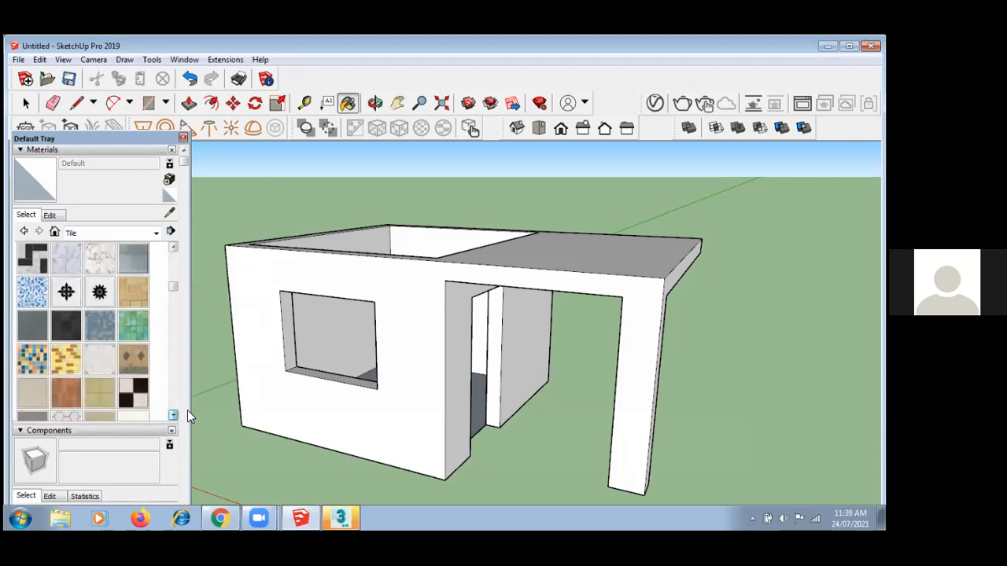
left_click(157, 233)
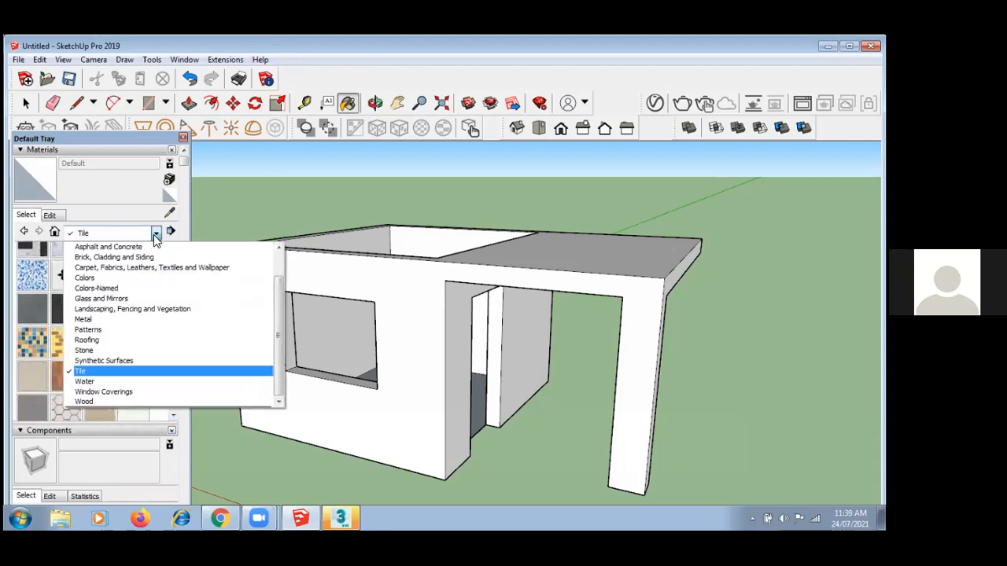
left_click(118, 402)
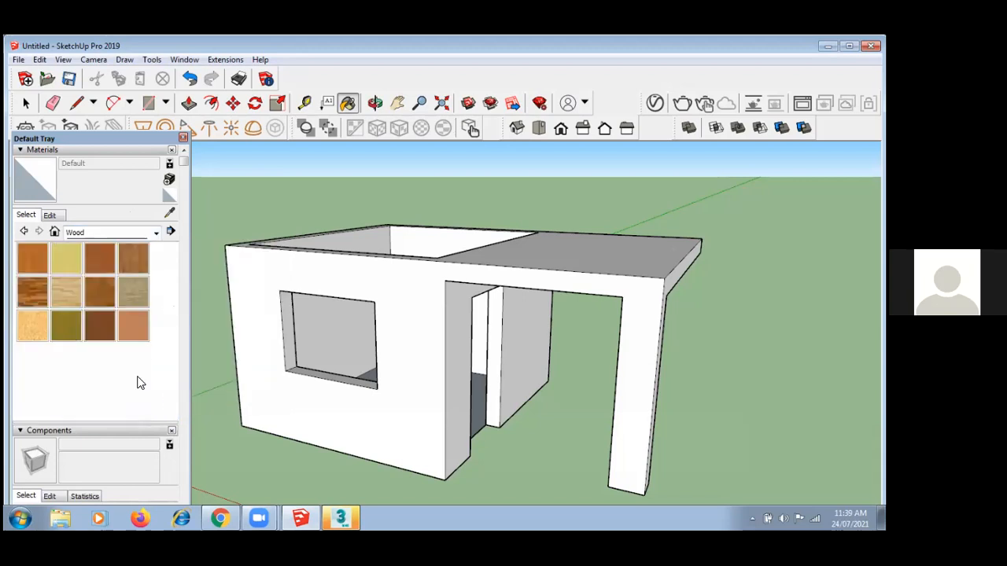
- Paint the outer face of the window wall with Roofing Slate Tan from the Tile collection
left_click(156, 232)
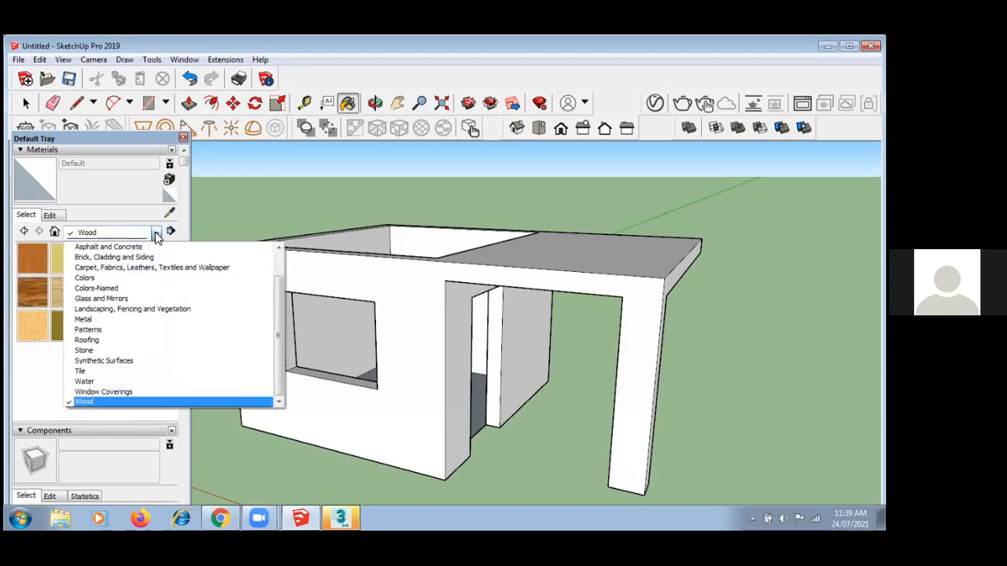
left_click(132, 370)
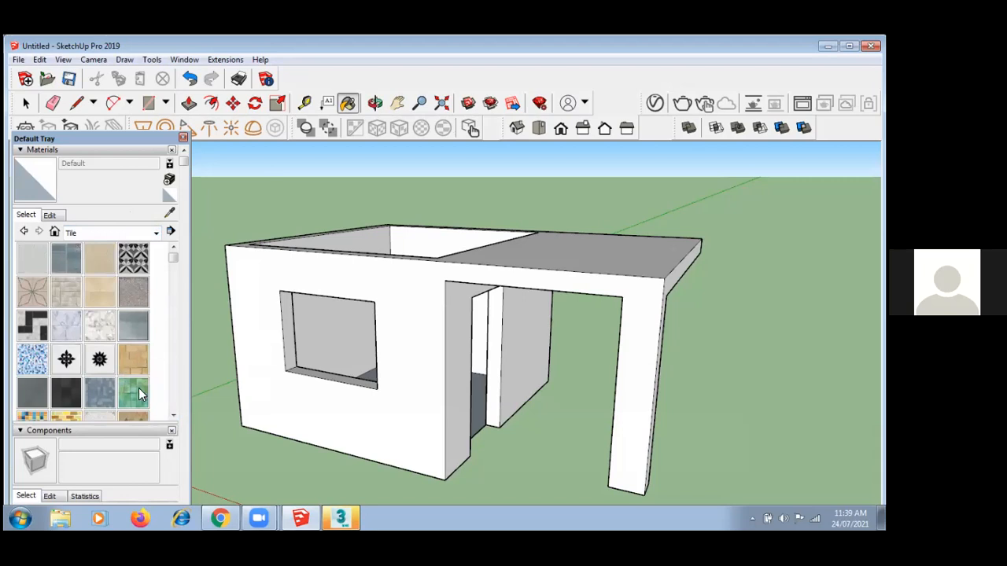
left_click(144, 364)
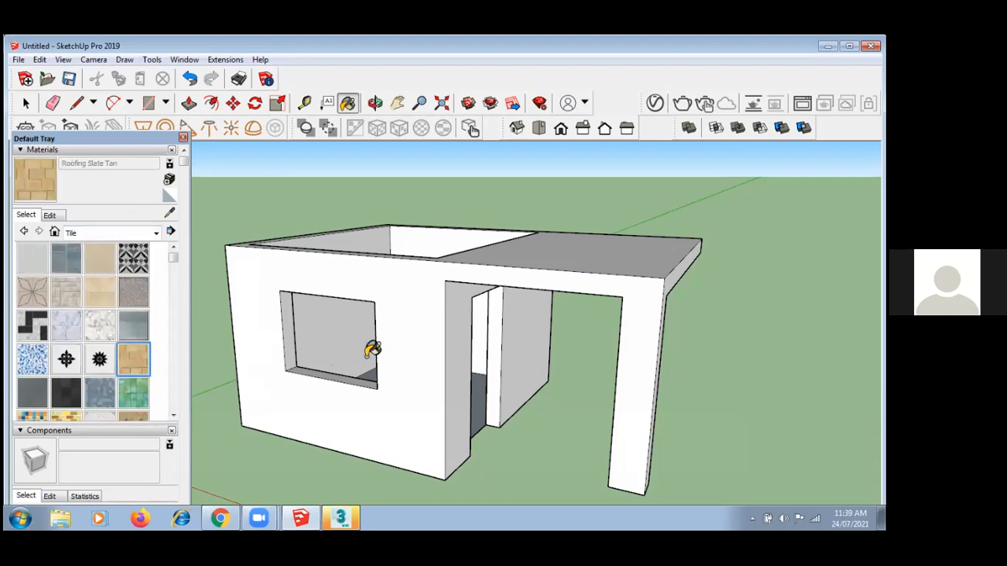
left_click(414, 324)
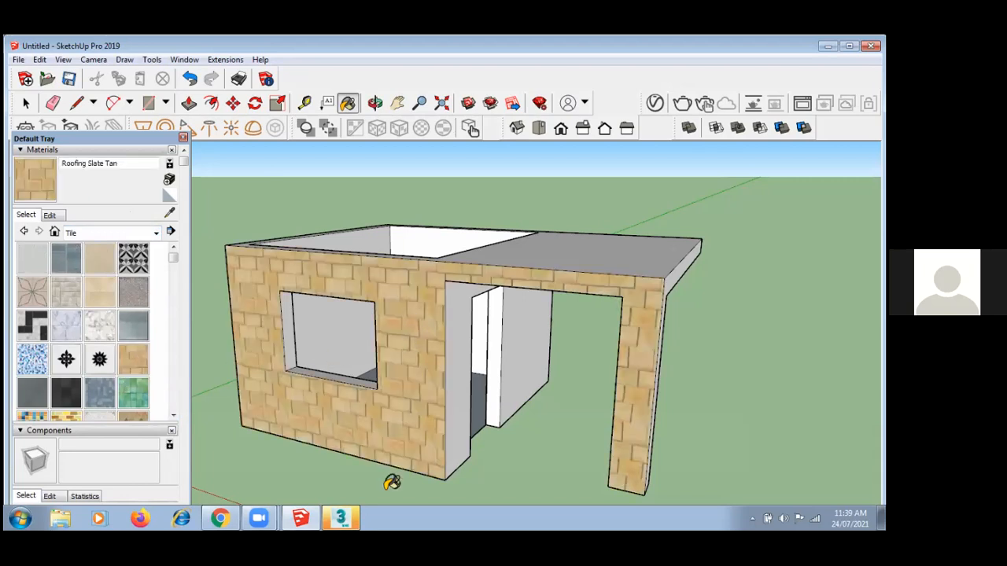
- Paint the outer face of the door wall with Tile Limestone Multi
mouse_move(450, 347)
middle_mouse_down()
mouse_move(373, 342)
mouse_move(414, 342)
middle_mouse_up()
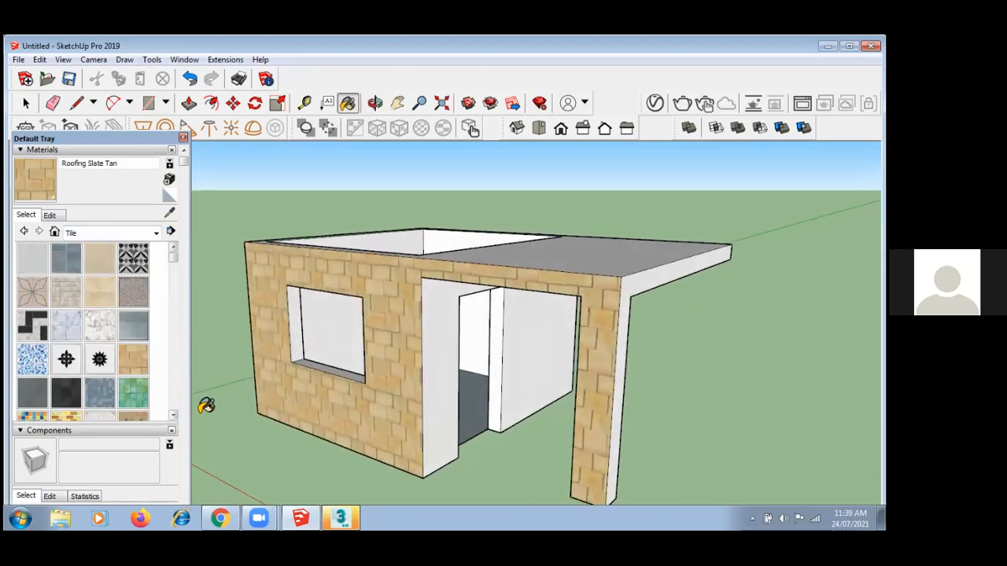
scroll(174, 414, "down", 5)
scroll(174, 415, "down", 4)
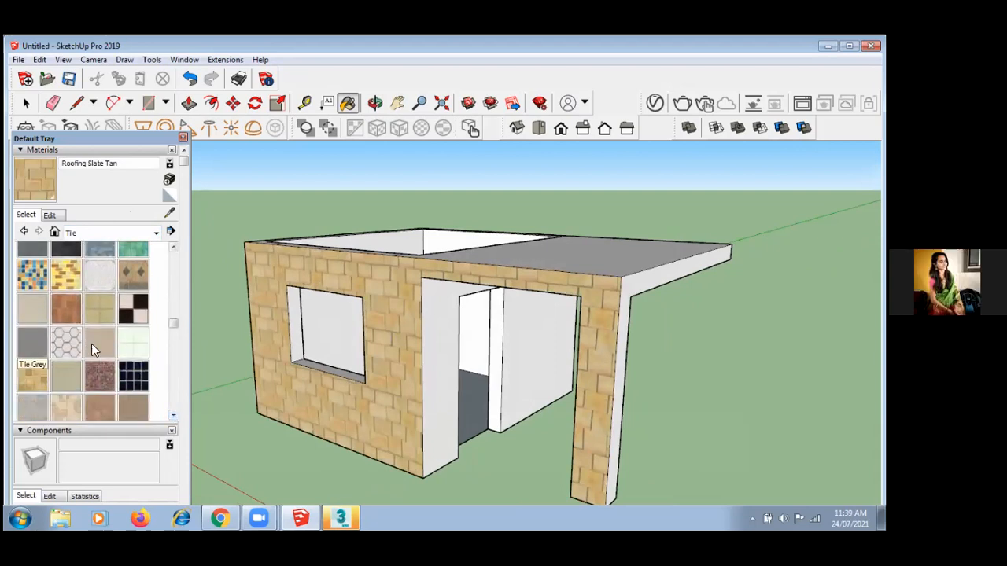
left_click(443, 373)
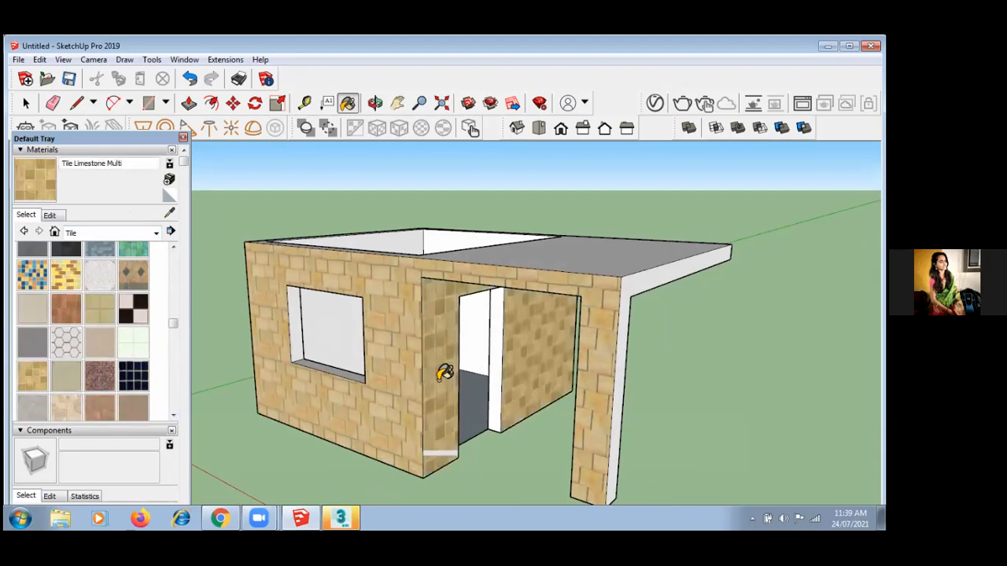
- Repaint the outer face of the window wall with Color A03 from the Colors collection
mouse_move(466, 406)
middle_mouse_down()
mouse_move(365, 325)
mouse_move(332, 359)
mouse_move(434, 402)
mouse_move(656, 404)
mouse_move(627, 404)
middle_mouse_up()
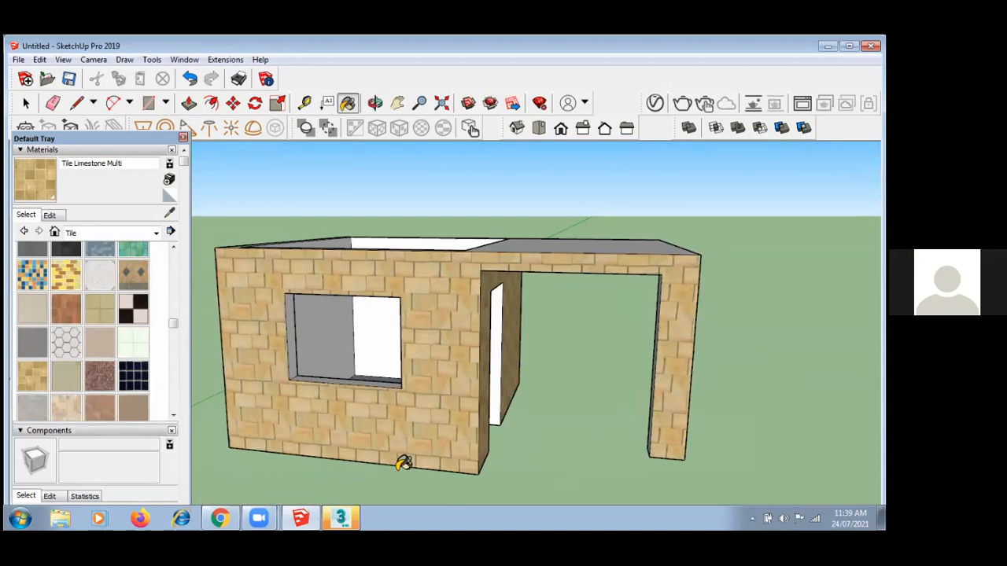
middle_click_drag(403, 464, 370, 440)
left_click(156, 234)
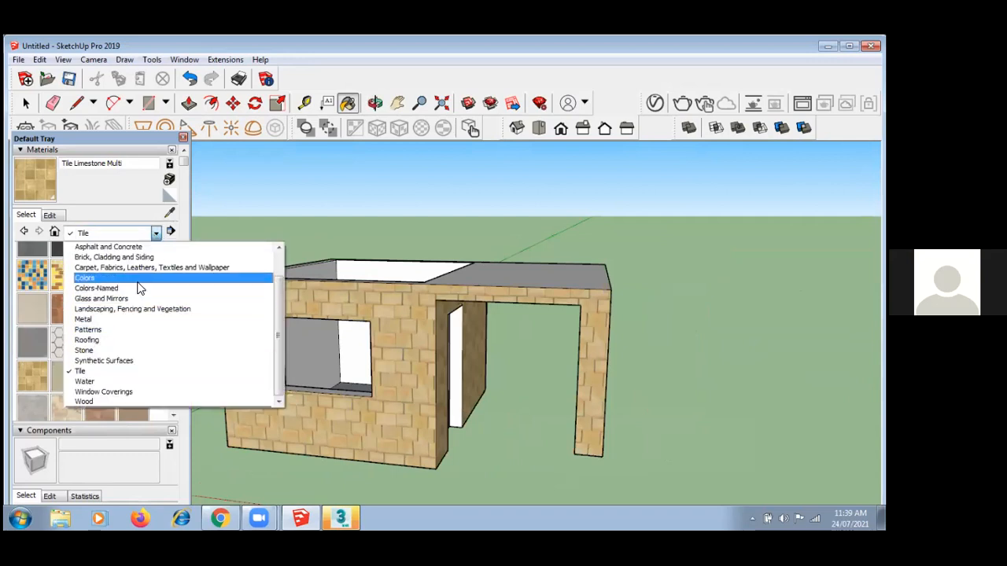
left_click(137, 281)
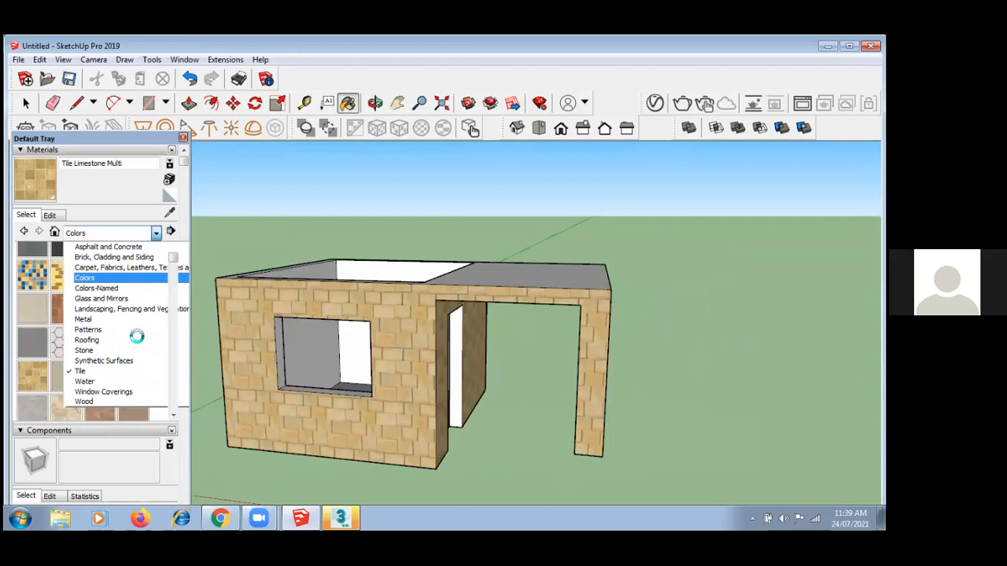
left_click(99, 271)
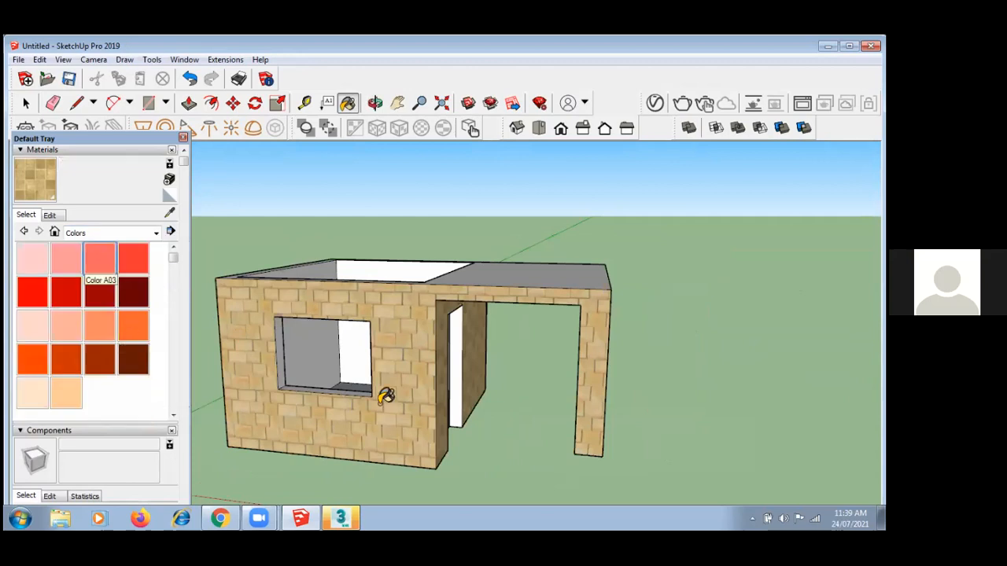
left_click(429, 368)
- Apply the lighter Color A02 to the outer face of the window wall
middle_click_drag(512, 383, 401, 384)
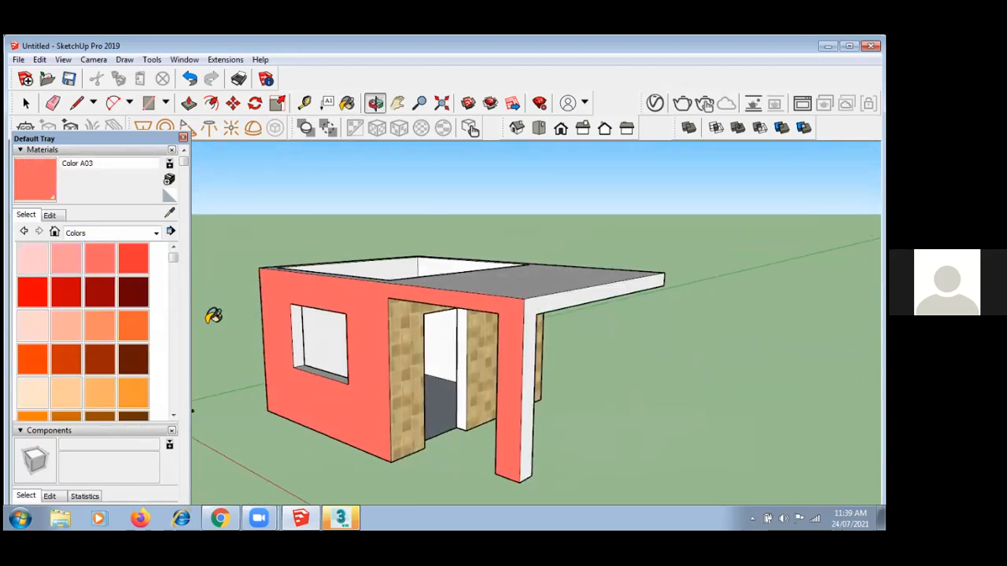
left_click(69, 261)
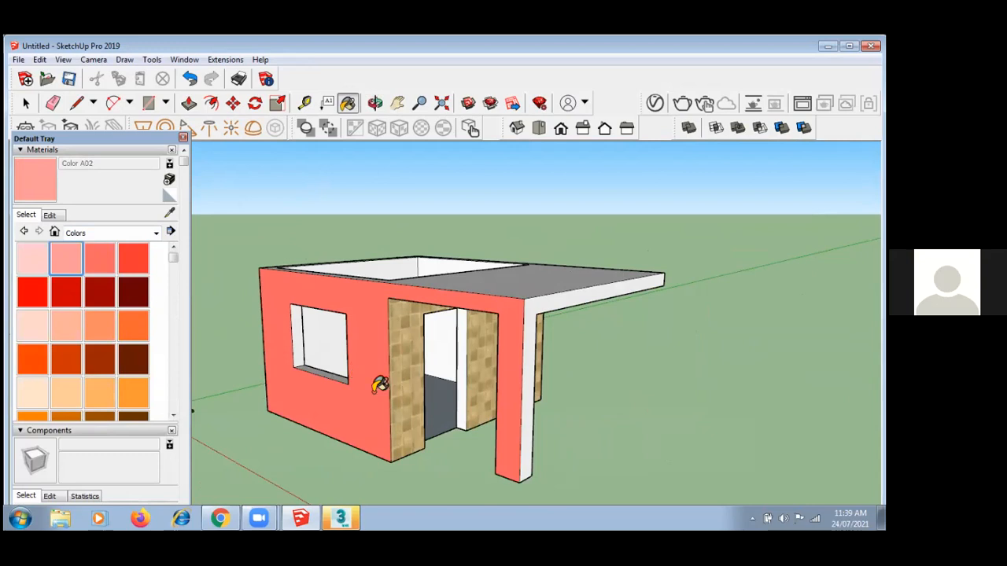
left_click(375, 391)
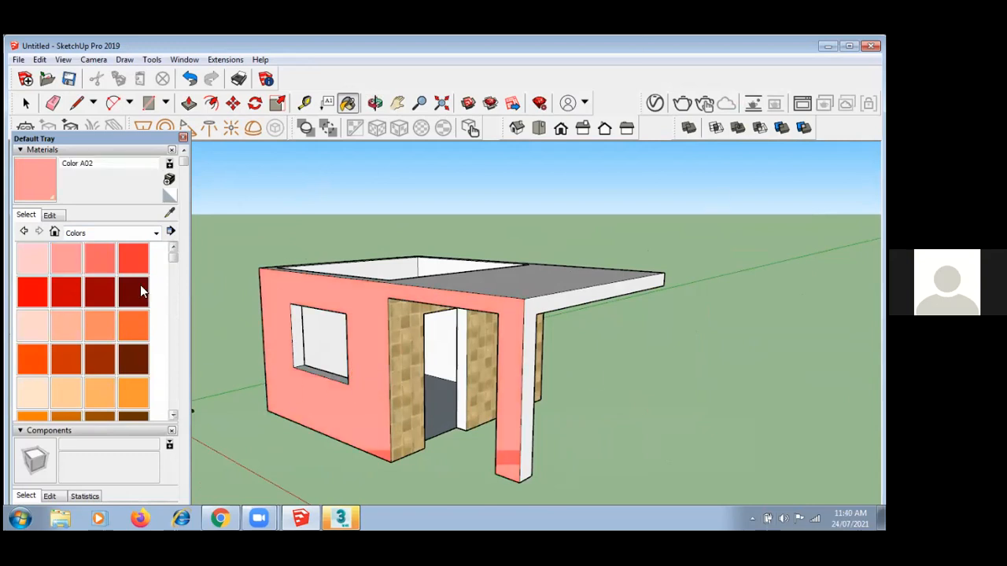
- Paint the outer face of the window wall with Concrete Scored Jointless from the Asphalt and Concrete collection
left_click(157, 234)
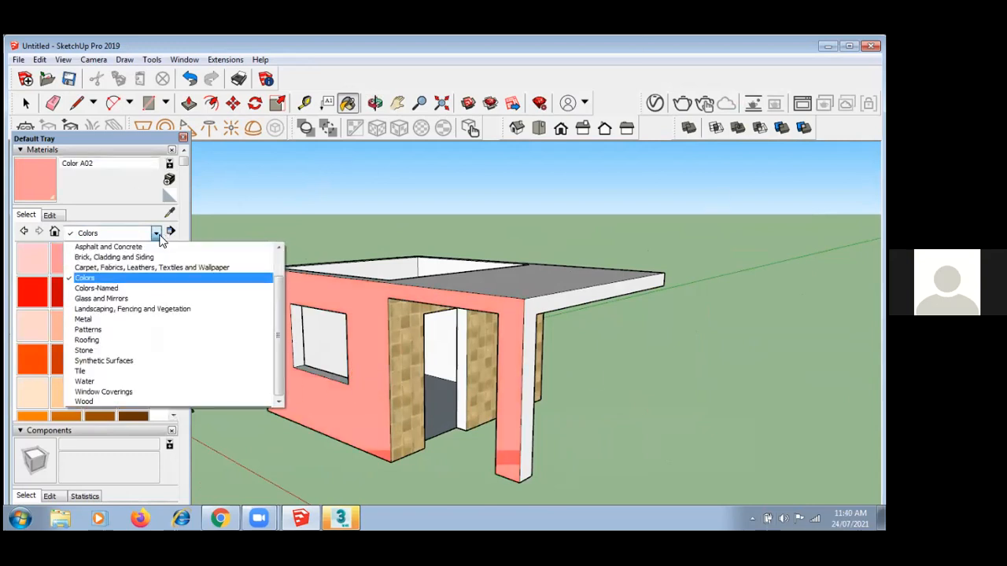
left_click(165, 351)
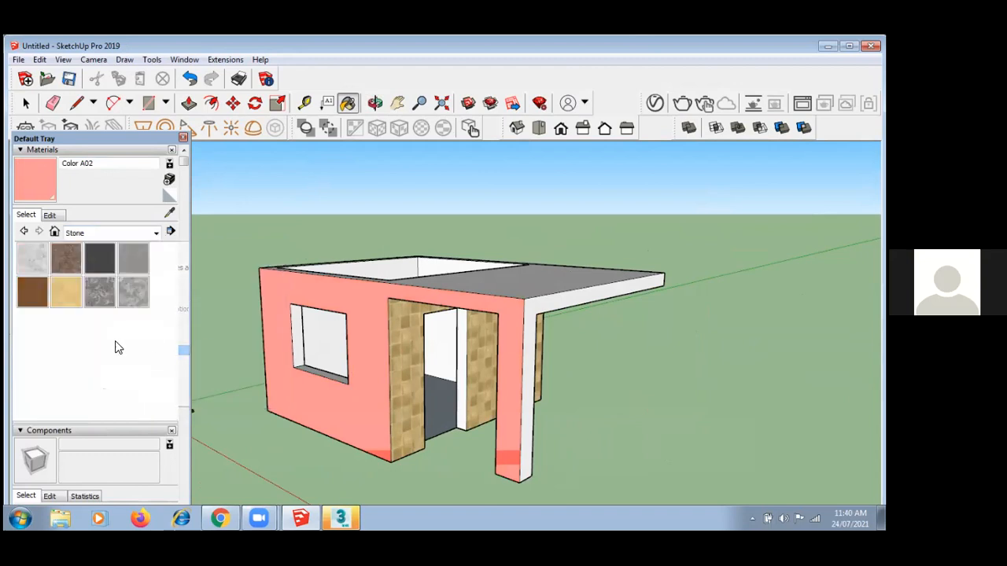
left_click(155, 233)
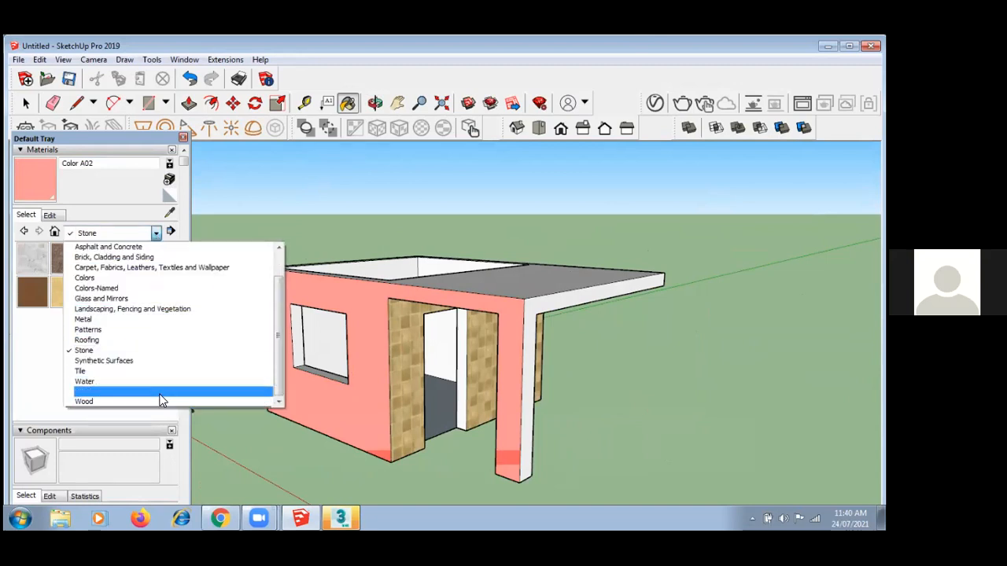
left_click(161, 392)
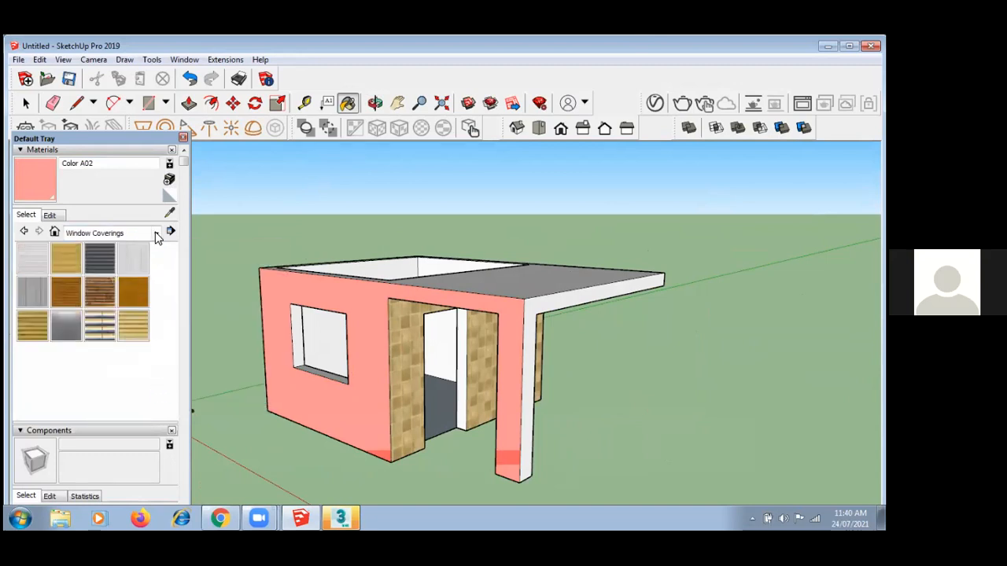
left_click(157, 232)
left_click(140, 248)
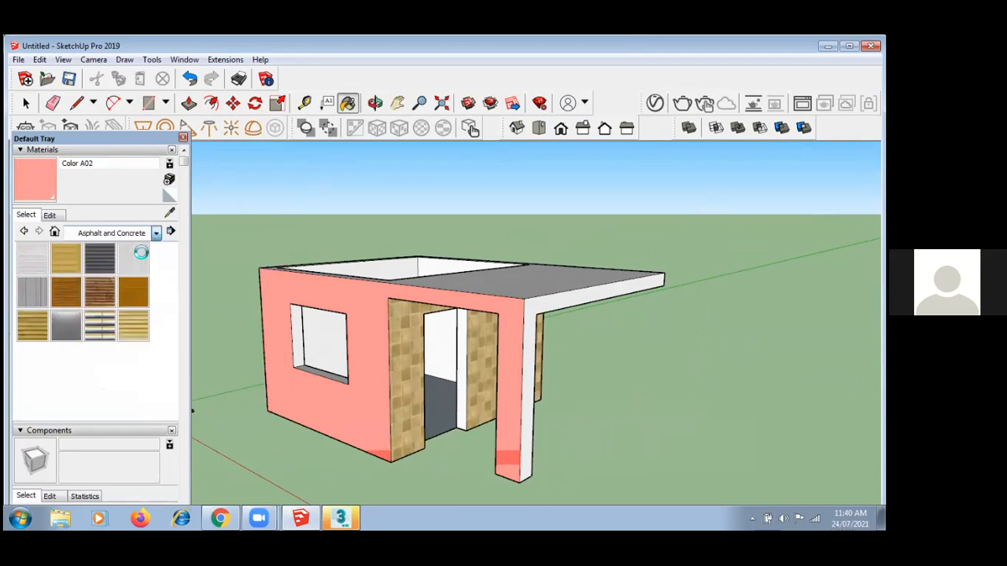
left_click(94, 290)
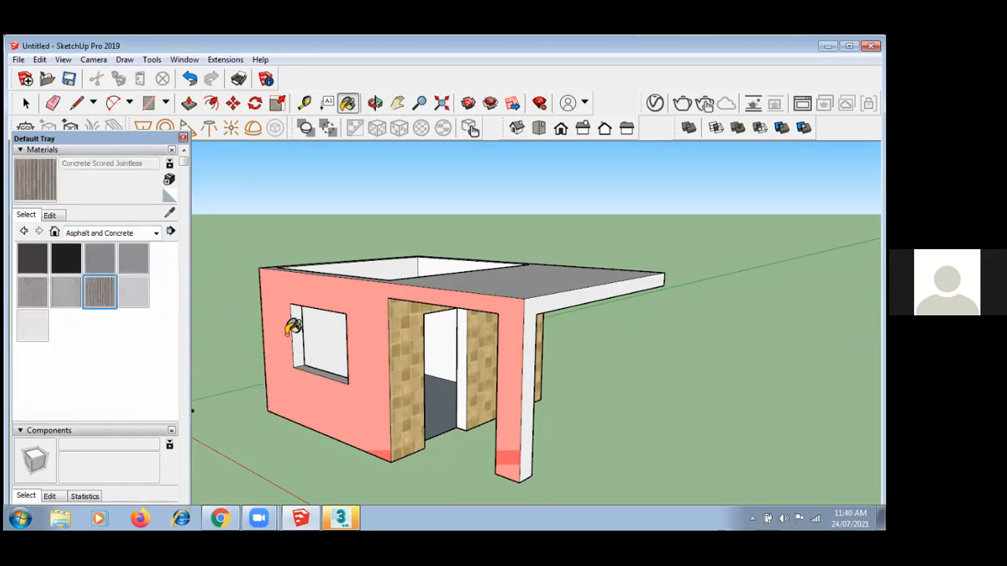
left_click(376, 336)
mouse_move(404, 372)
middle_mouse_down()
mouse_move(460, 315)
mouse_move(425, 332)
mouse_move(421, 401)
middle_mouse_up()
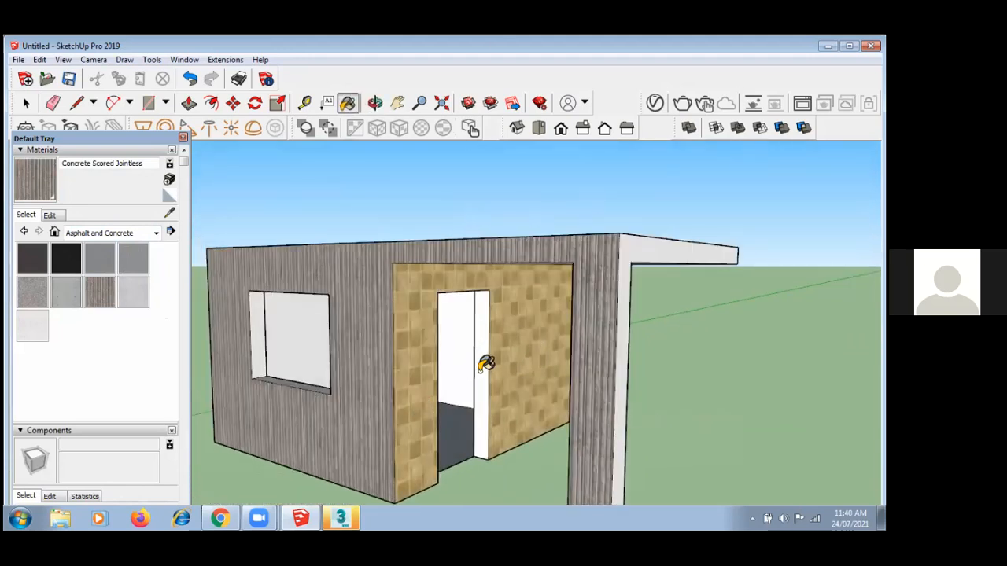
scroll(326, 326, "down", 5)
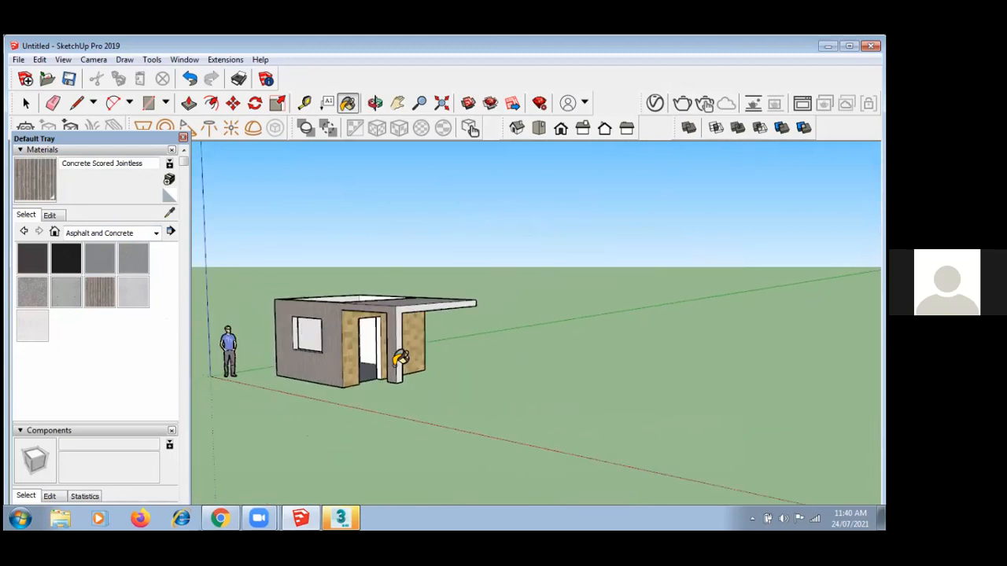
mouse_move(448, 344)
middle_mouse_down()
mouse_move(476, 323)
mouse_move(519, 351)
mouse_move(510, 397)
mouse_move(451, 400)
mouse_move(409, 193)
middle_mouse_up()
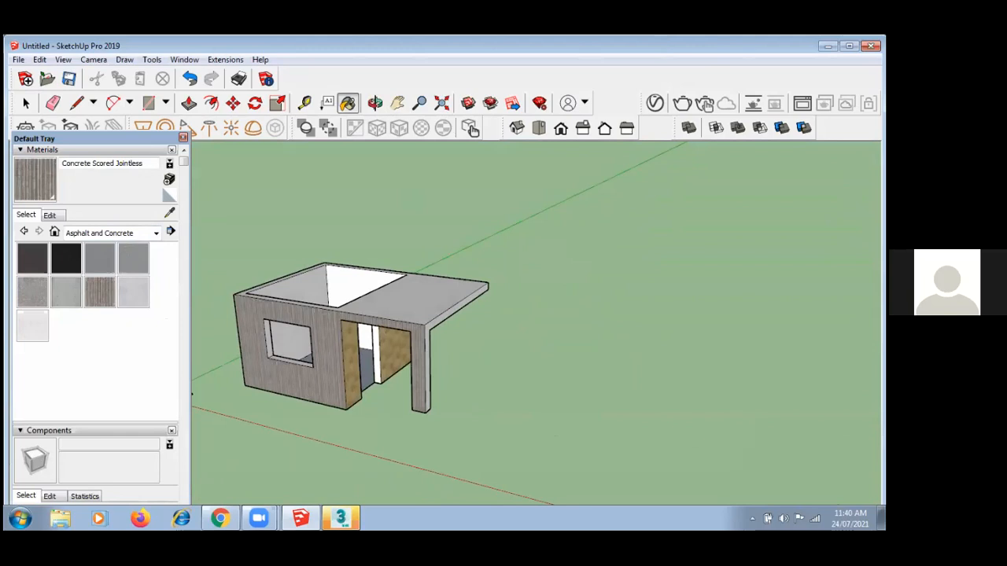
- Draw a circle on the ground beyond the canopy pillar and Push/Pull it up into a tall cylinder
left_click_drag(183, 166, 183, 461)
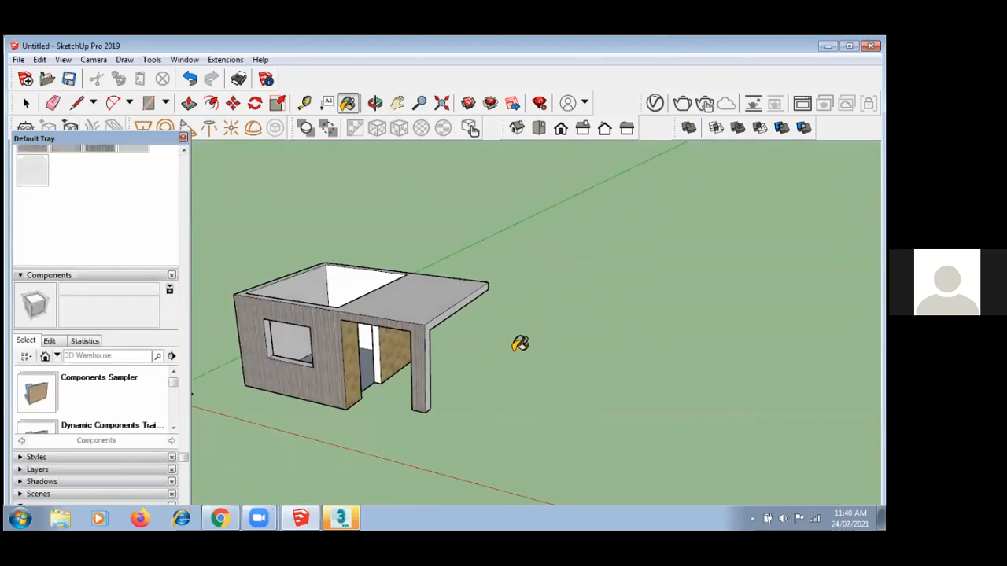
left_click(27, 105)
left_click(168, 107)
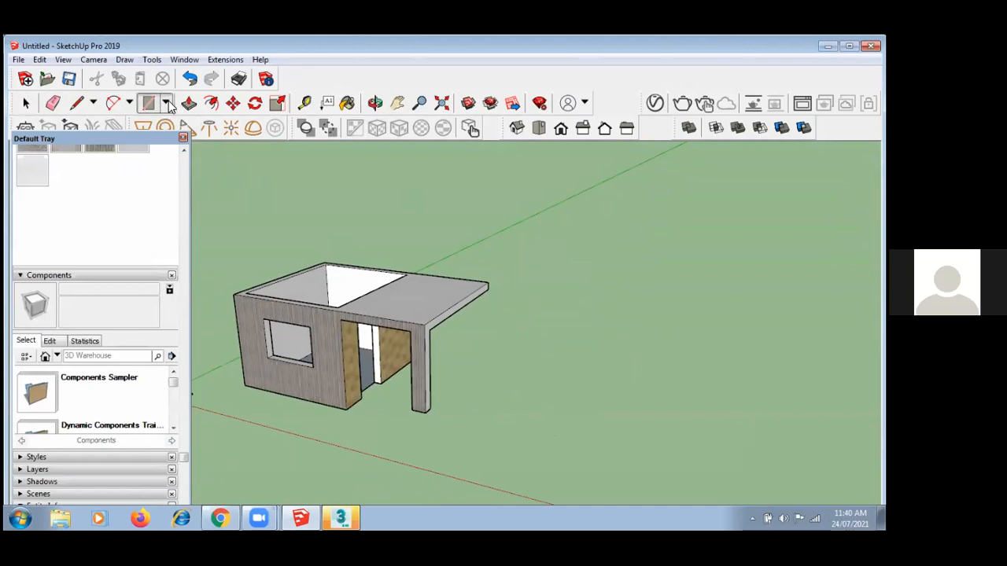
left_click(192, 155)
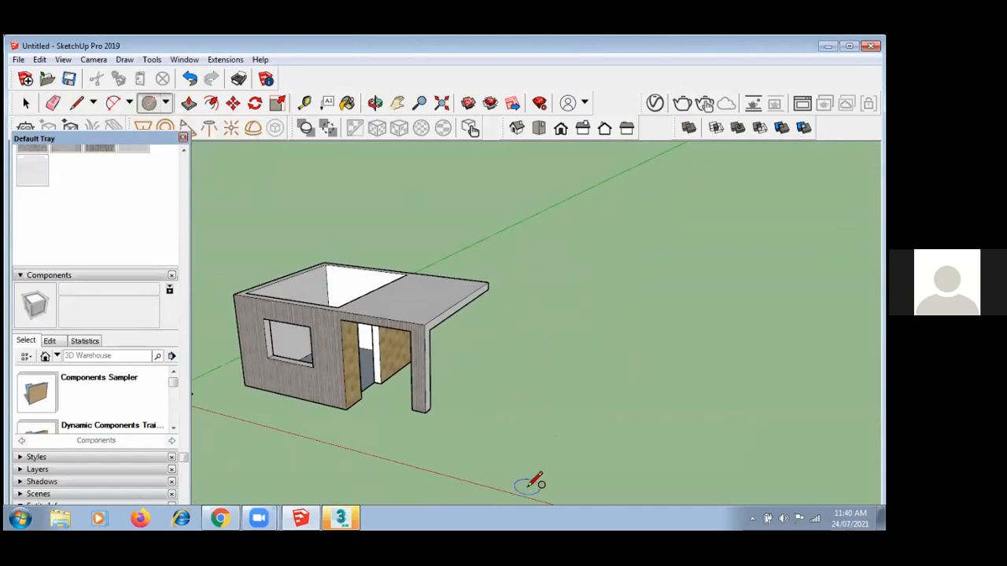
left_click(537, 413)
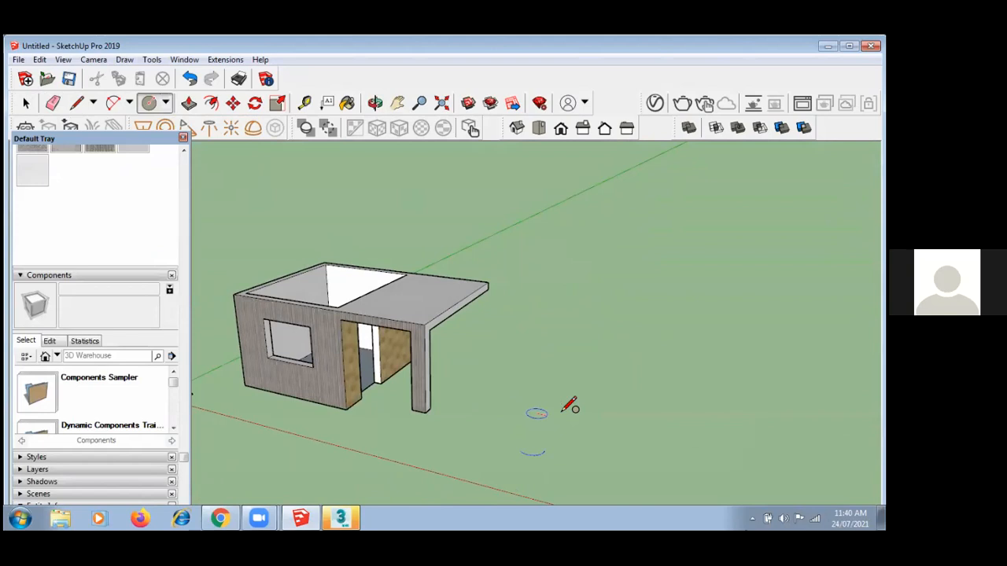
left_click(555, 415)
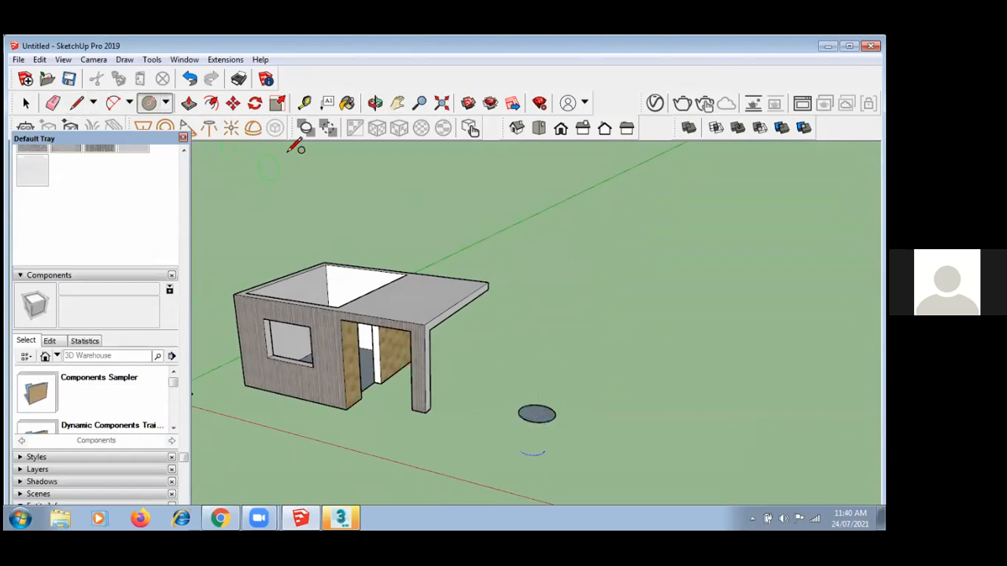
left_click(189, 103)
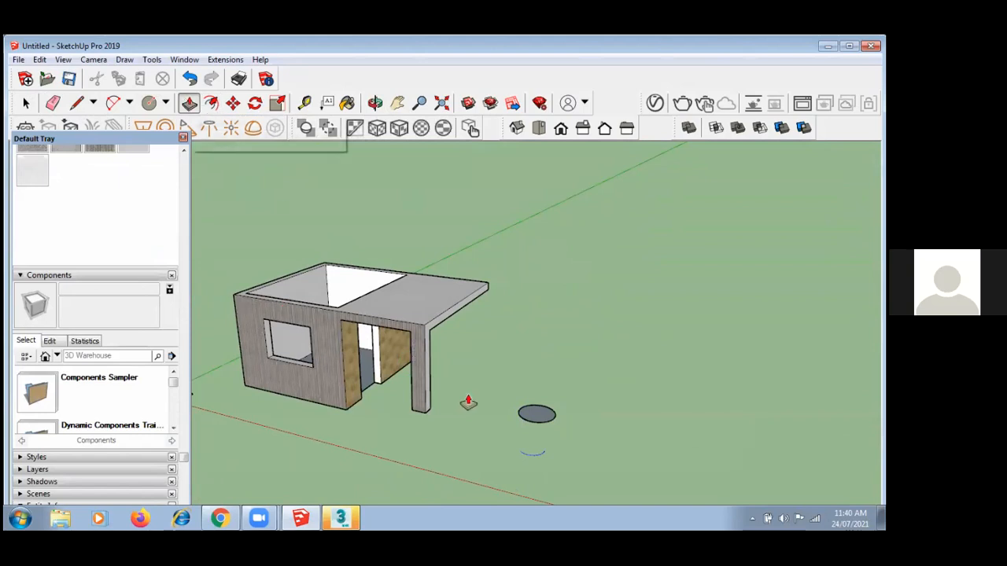
left_click(543, 414)
left_click(544, 300)
mouse_move(549, 318)
middle_mouse_down()
mouse_move(558, 337)
mouse_move(590, 315)
mouse_move(595, 362)
mouse_move(567, 400)
middle_mouse_up()
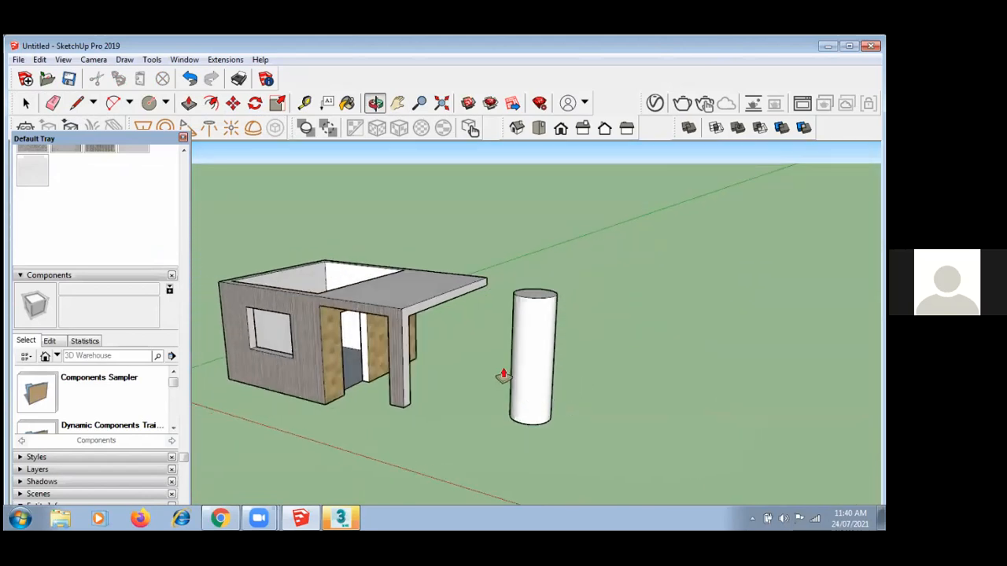
- Draw a six-sided polygon on the ground beside the cylinder and Push/Pull it up into a hexagonal column
left_click(165, 103)
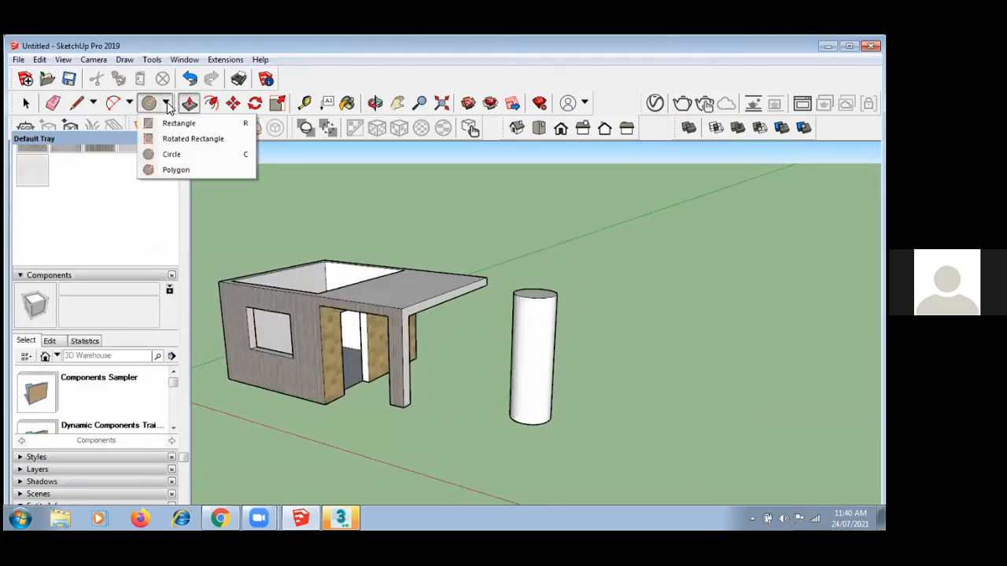
left_click(221, 175)
left_click(646, 448)
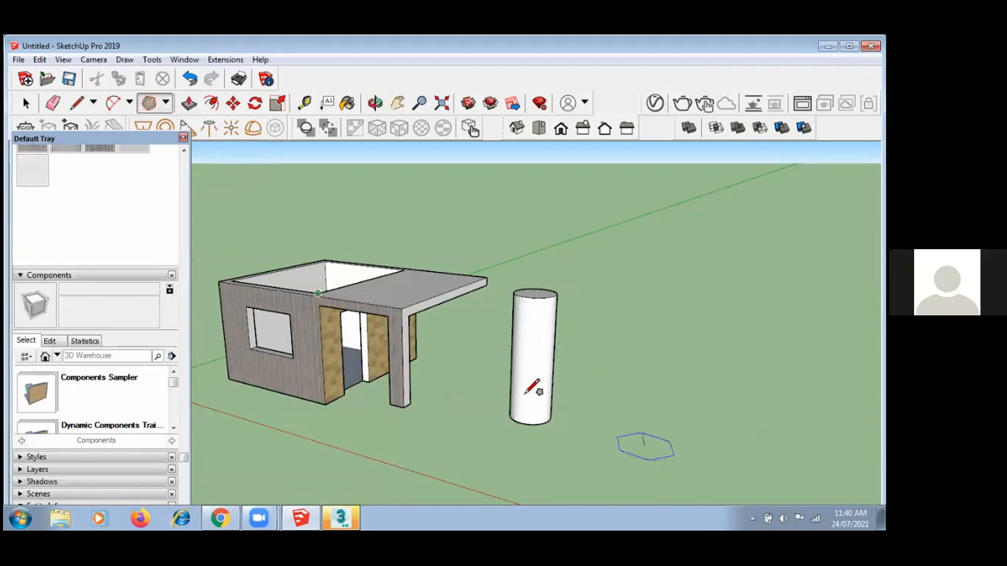
left_click(657, 432)
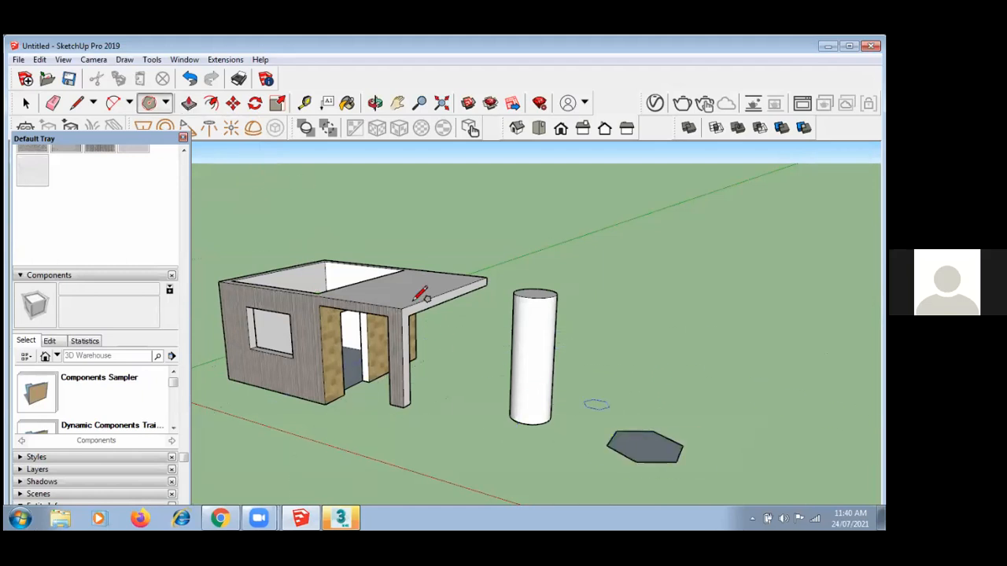
left_click(189, 106)
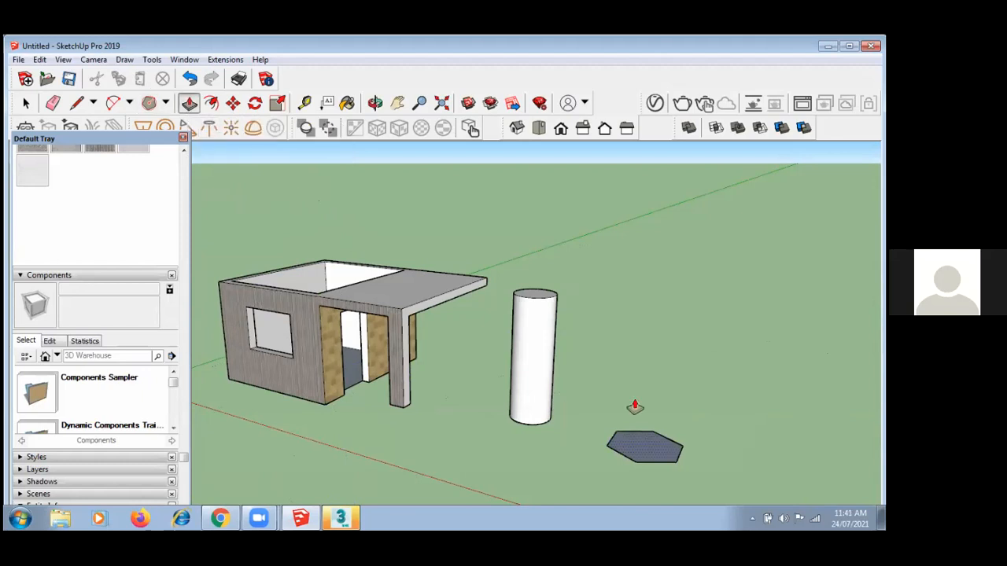
left_click(635, 429)
left_click(629, 337)
middle_click_drag(382, 495, 435, 416)
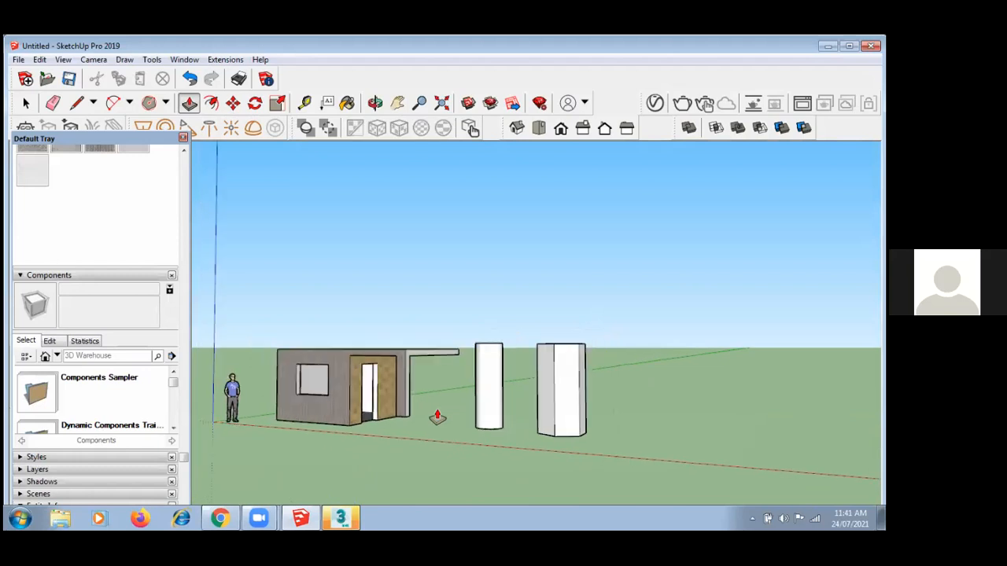
- Try to draw a closed stepped floor outline with the Line tool on the ground beyond the hexagonal column
left_click(75, 103)
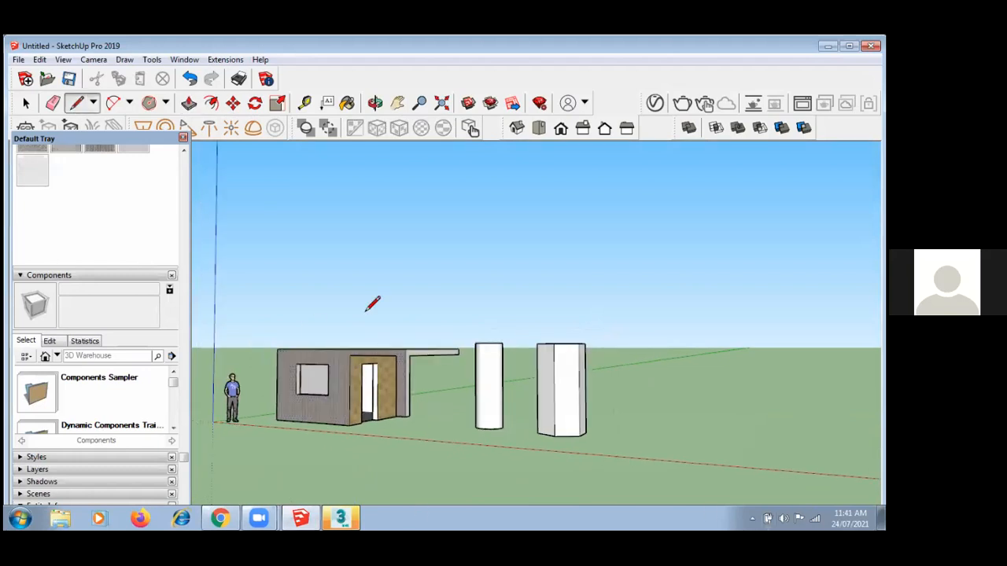
scroll(462, 380, "down", 2)
middle_click_drag(618, 372, 615, 387)
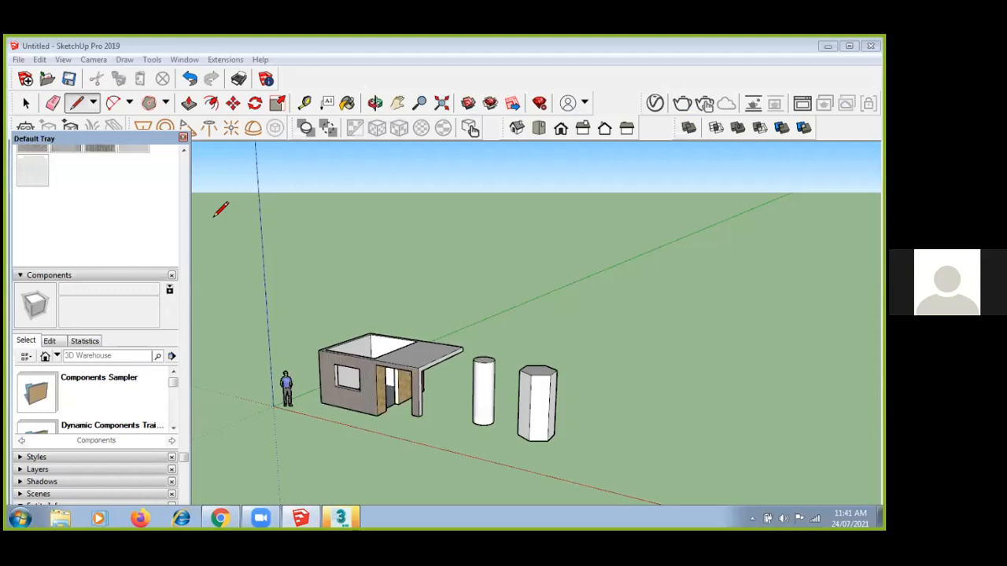
left_click(640, 376)
left_click(695, 341)
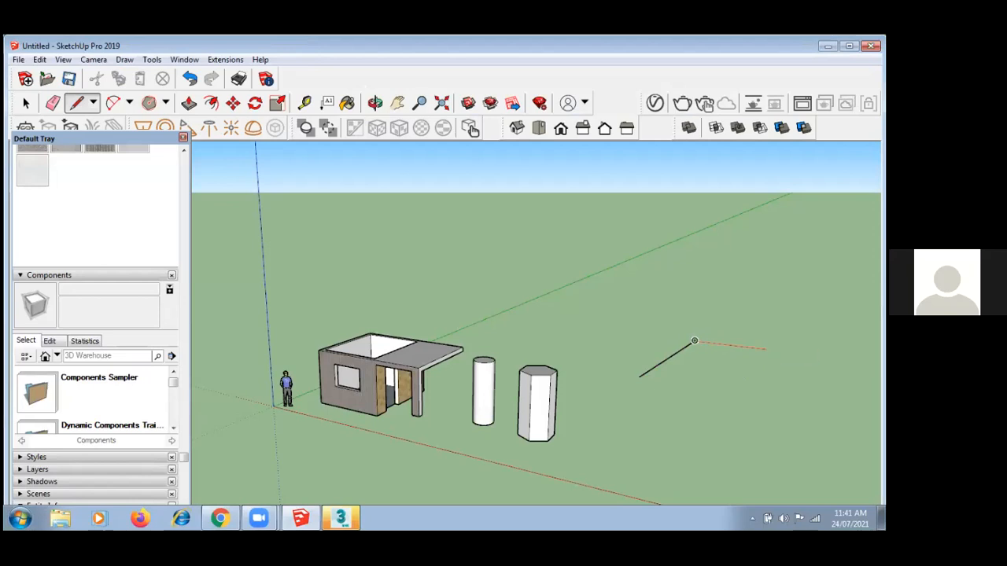
left_click(767, 350)
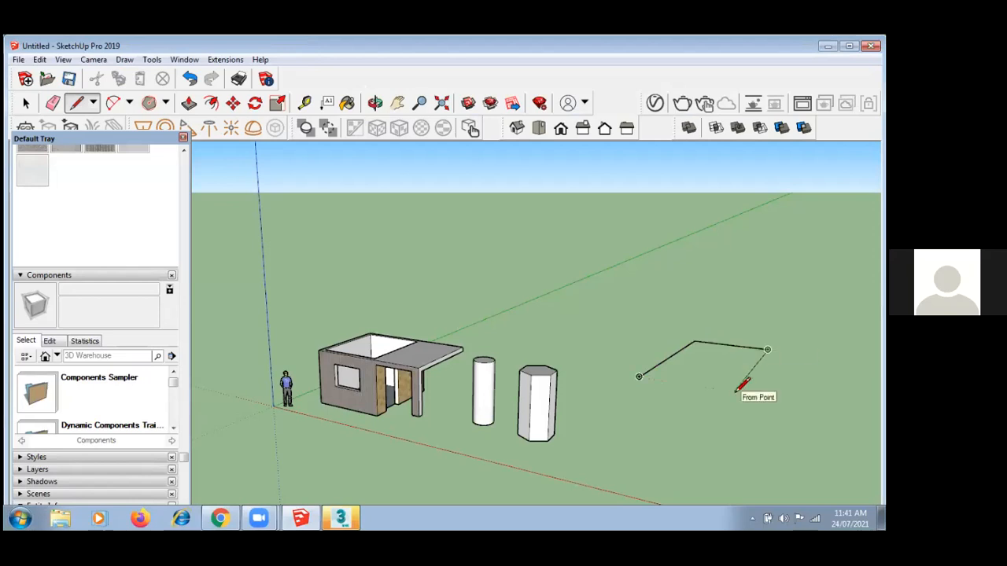
left_click(736, 390)
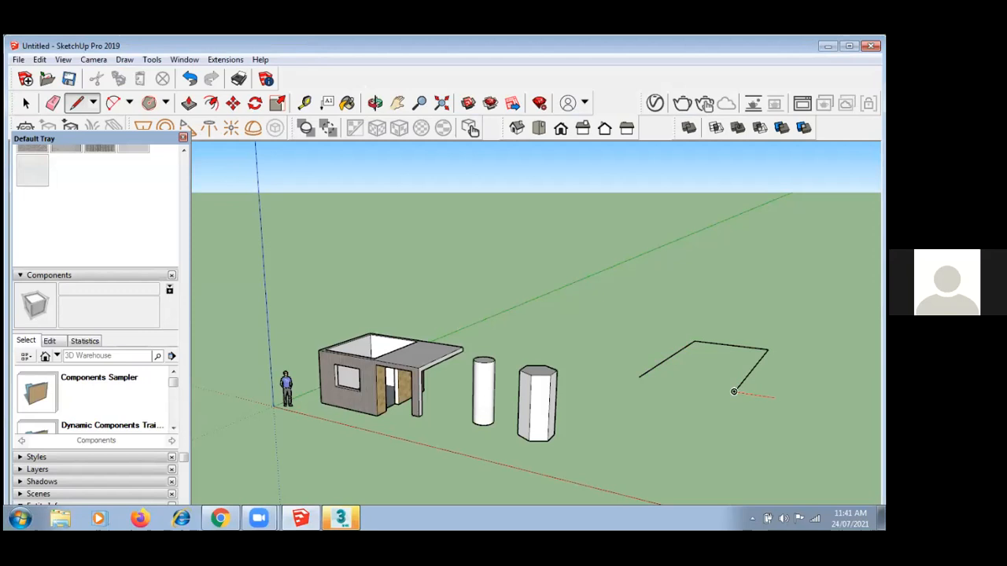
left_click(830, 407)
left_click(750, 489)
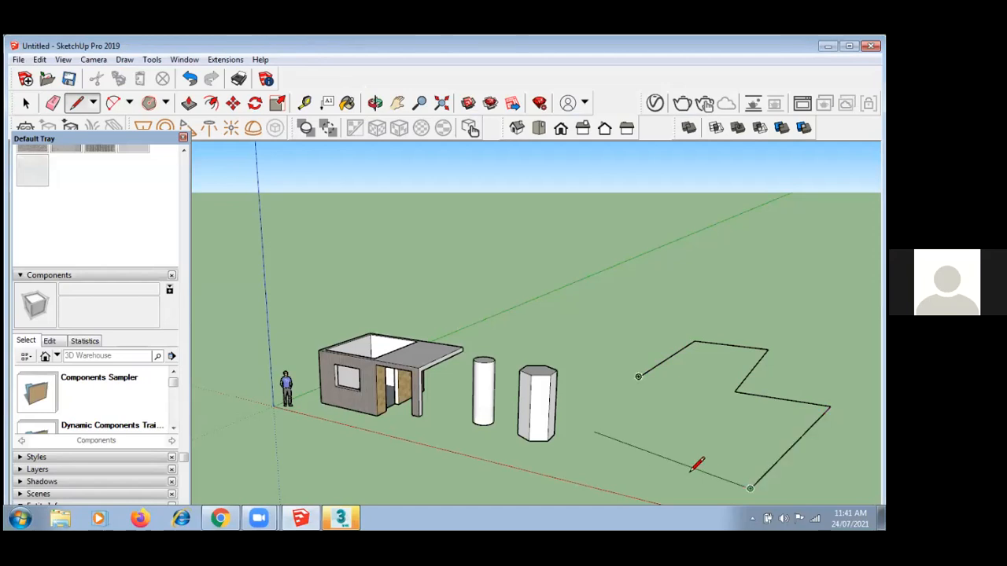
left_click(576, 450)
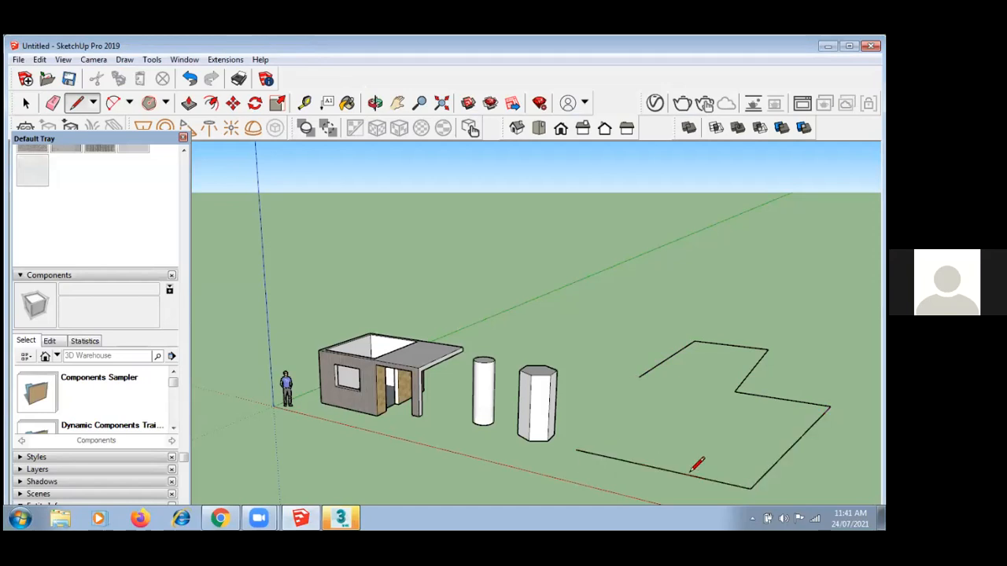
left_click(638, 376)
middle_click_drag(618, 367, 729, 404)
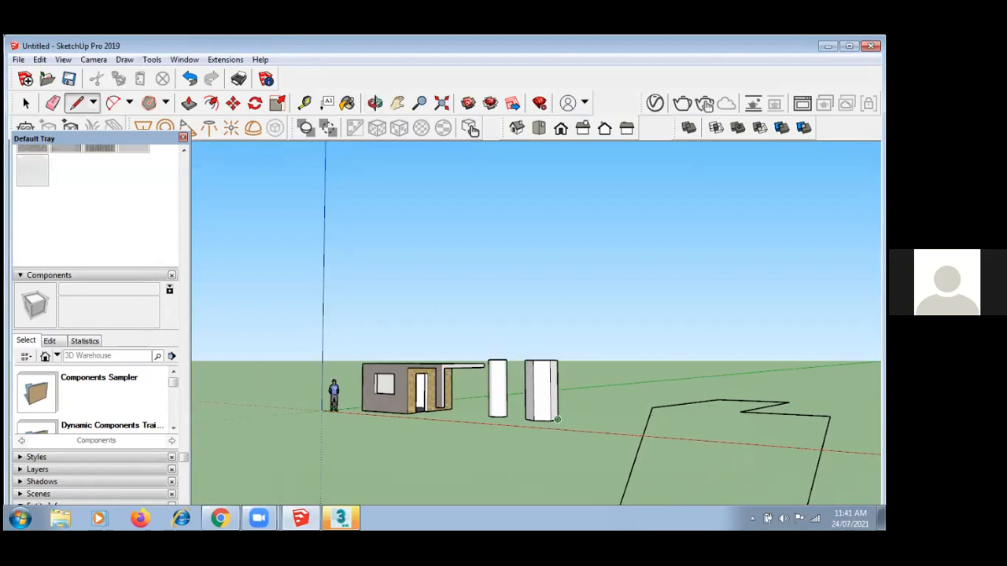
middle_click_drag(654, 407, 637, 370)
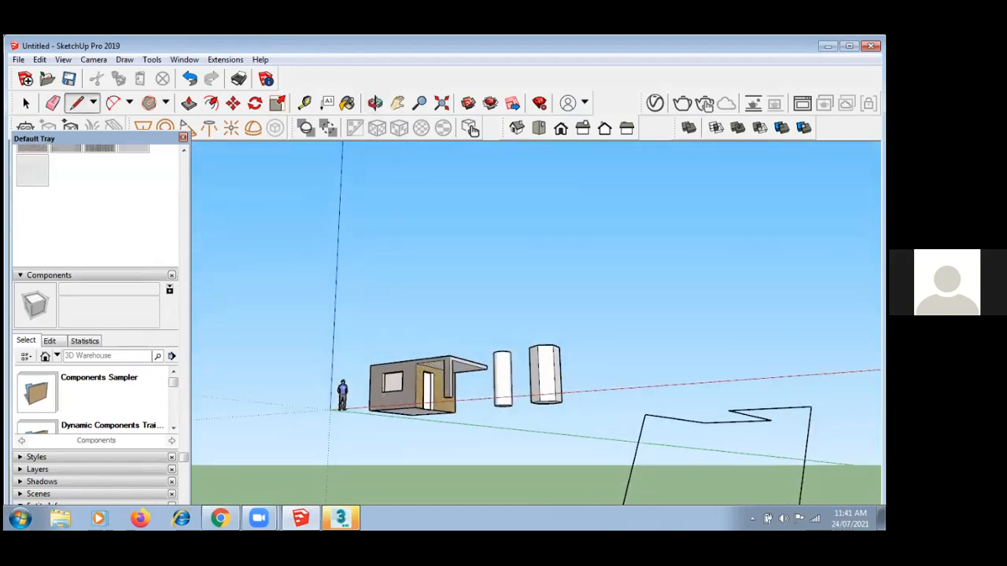
- Delete all the line segments of the stepped outline
left_click(26, 104)
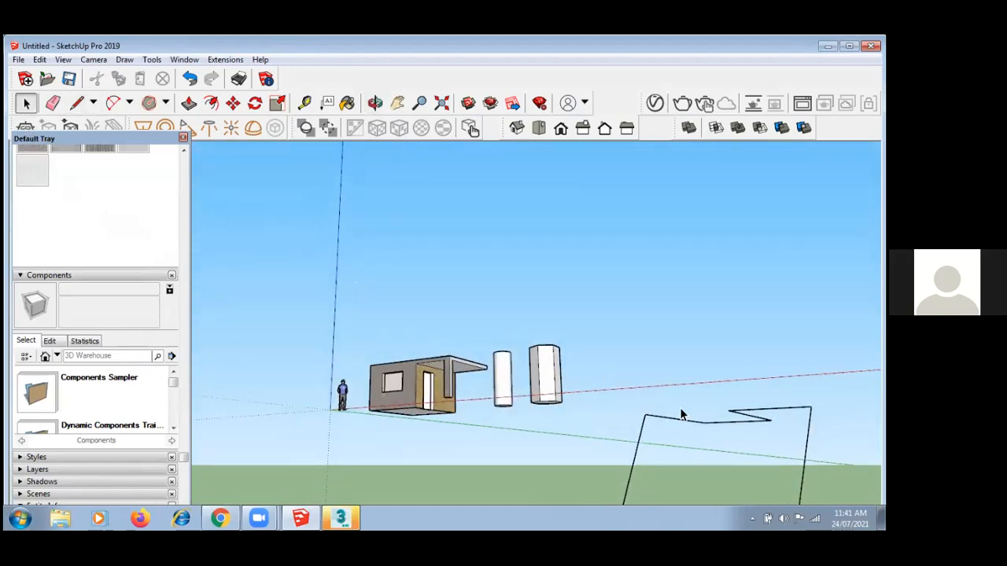
left_click_drag(674, 500, 627, 499)
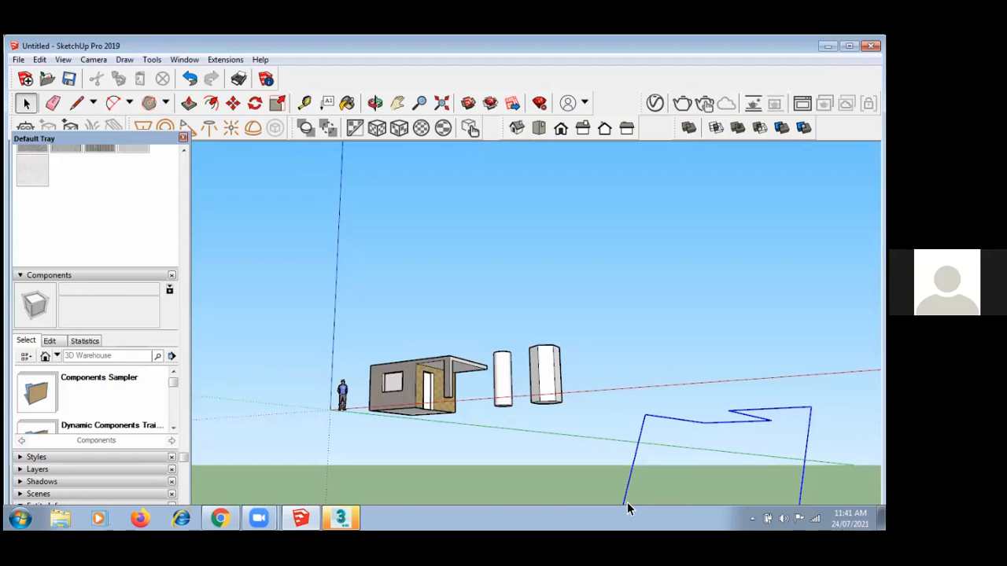
key("Delete")
middle_click_drag(615, 357, 529, 475)
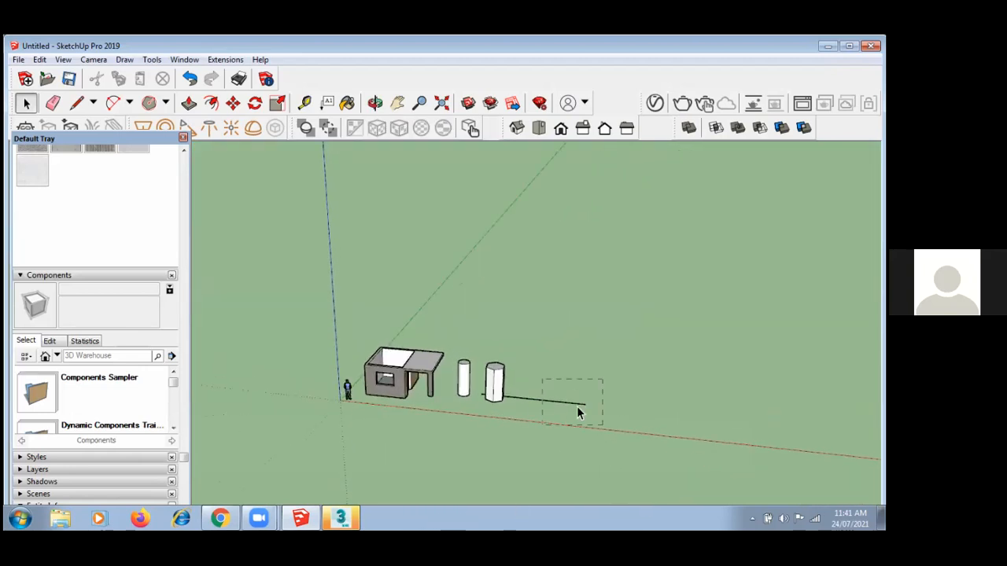
key("Delete")
- Switch to the standard Top view to look at the room and both columns from above
middle_click_drag(513, 329, 656, 361)
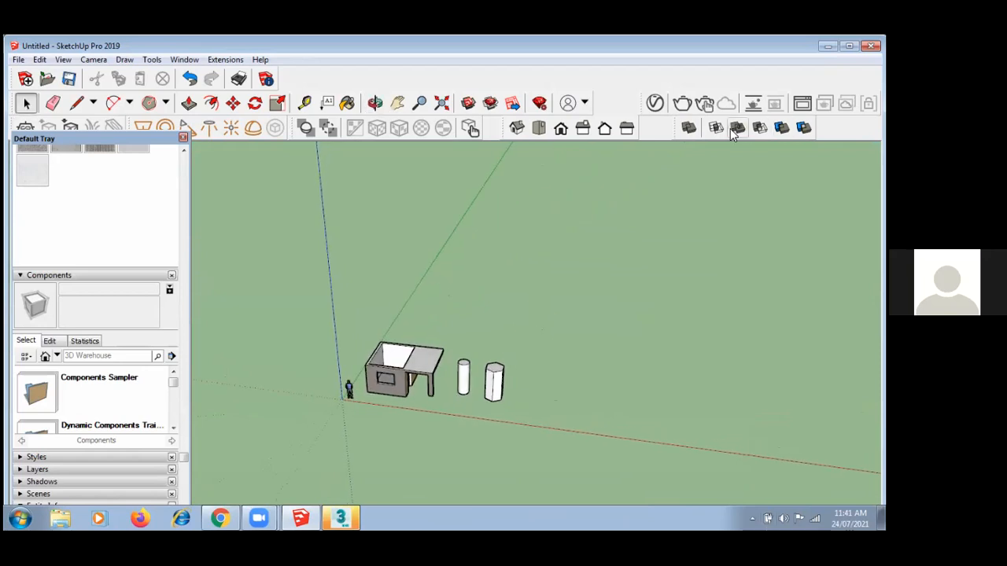
left_click(539, 131)
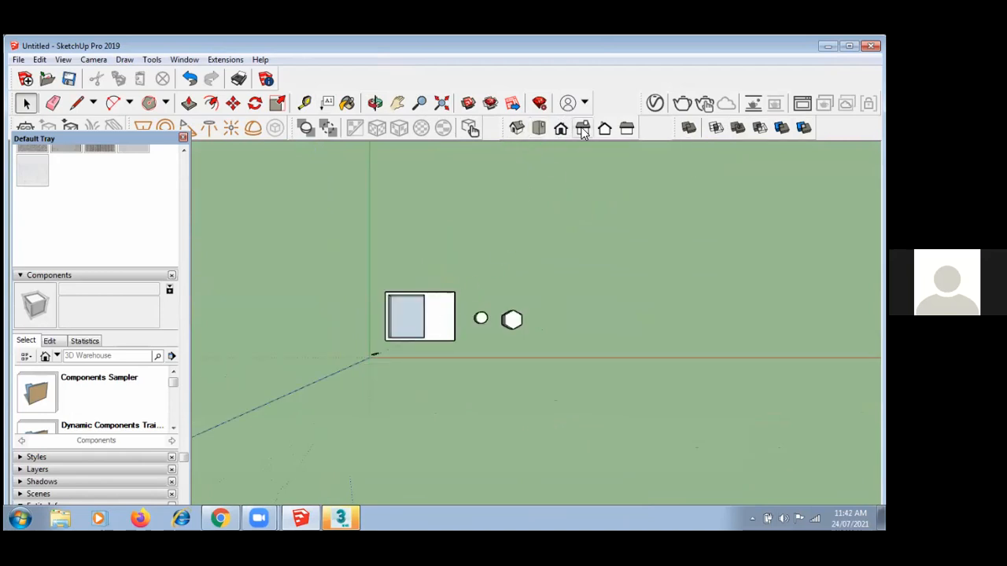
- View the room and both columns from the standard Front, Right, Back, Left and Iso views
left_click(558, 135)
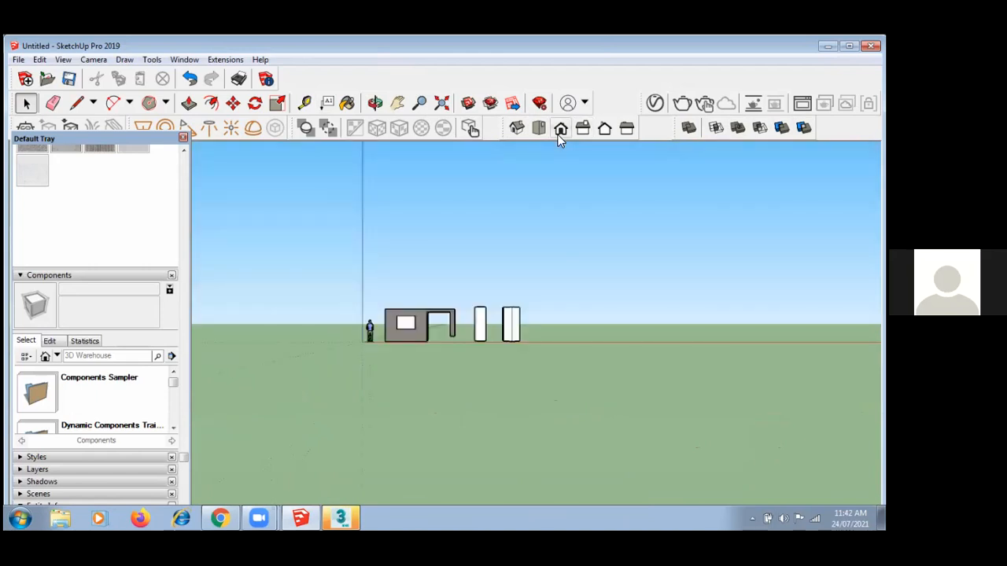
scroll(401, 306, "up", 2)
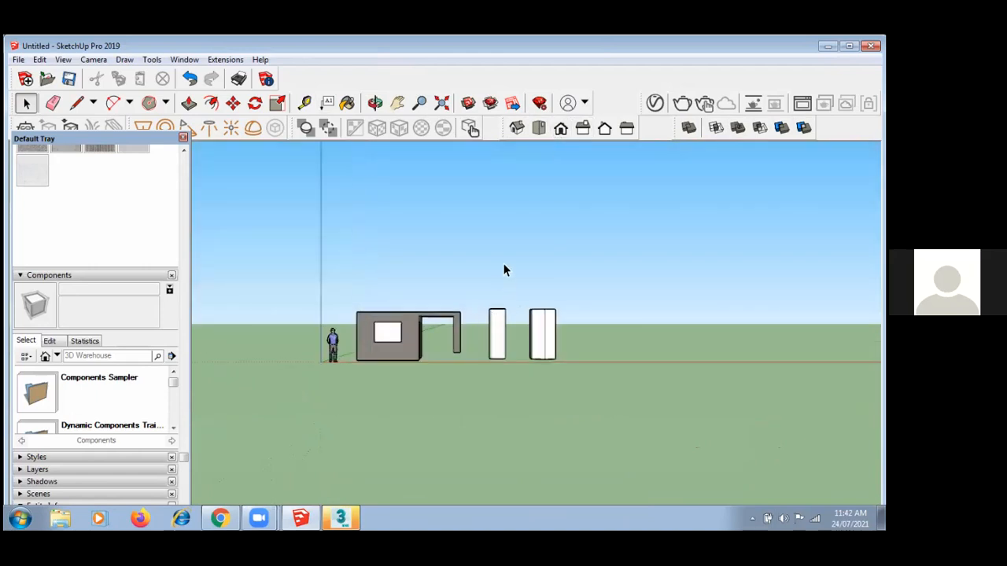
left_click(583, 129)
left_click(605, 129)
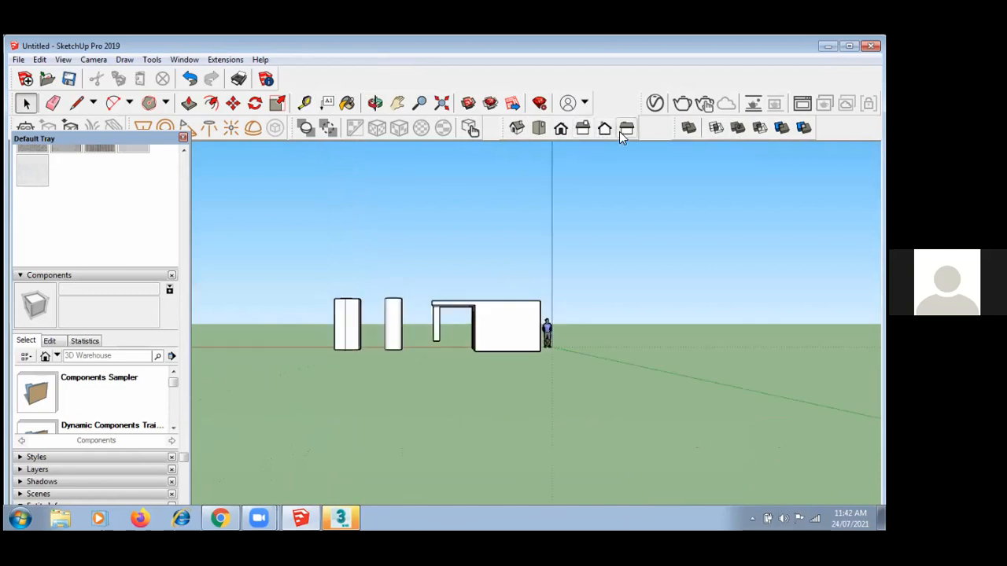
left_click(620, 131)
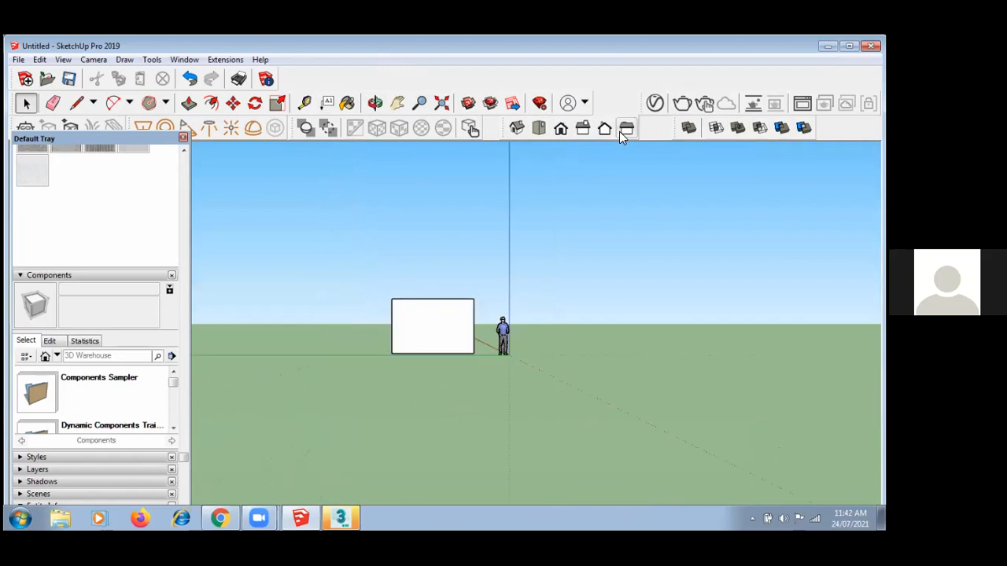
left_click(515, 127)
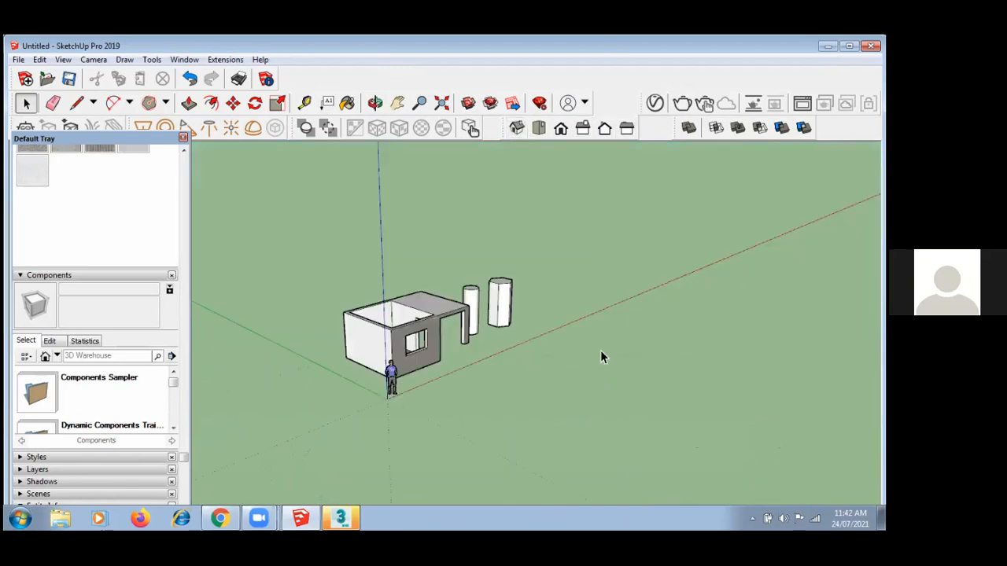
middle_click_drag(600, 357, 615, 276)
scroll(629, 259, "up", 3)
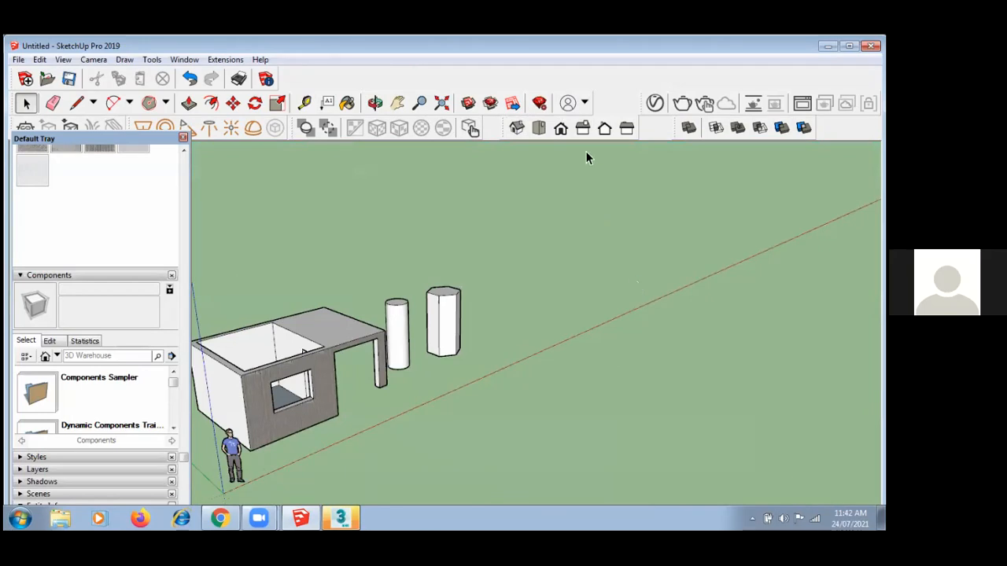
- From the Top view, draw an L-shaped floor outline with the Line tool on the ground beyond the hexagonal column
left_click(539, 128)
scroll(405, 306, "down", 1)
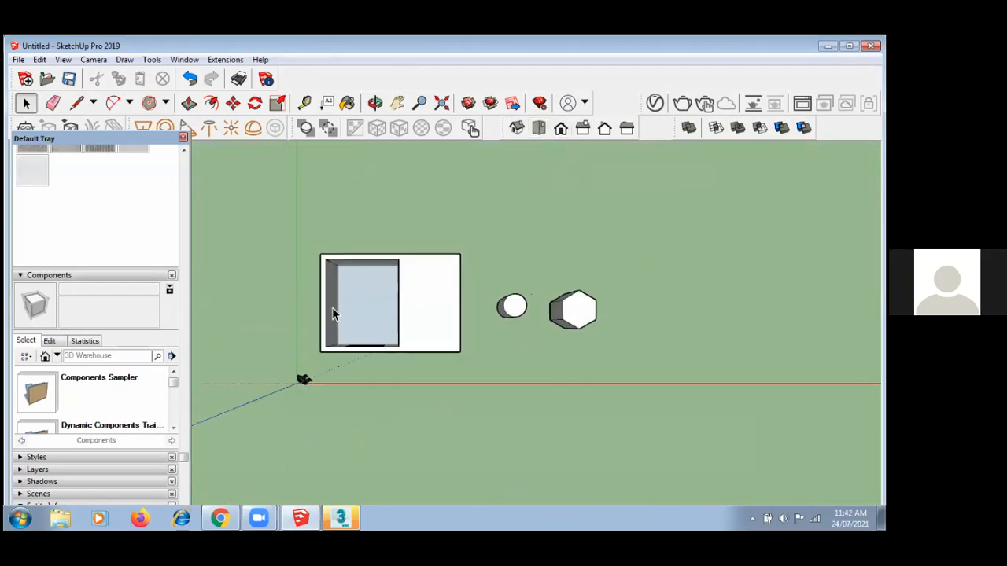
left_click(75, 105)
left_click(658, 216)
left_click(768, 216)
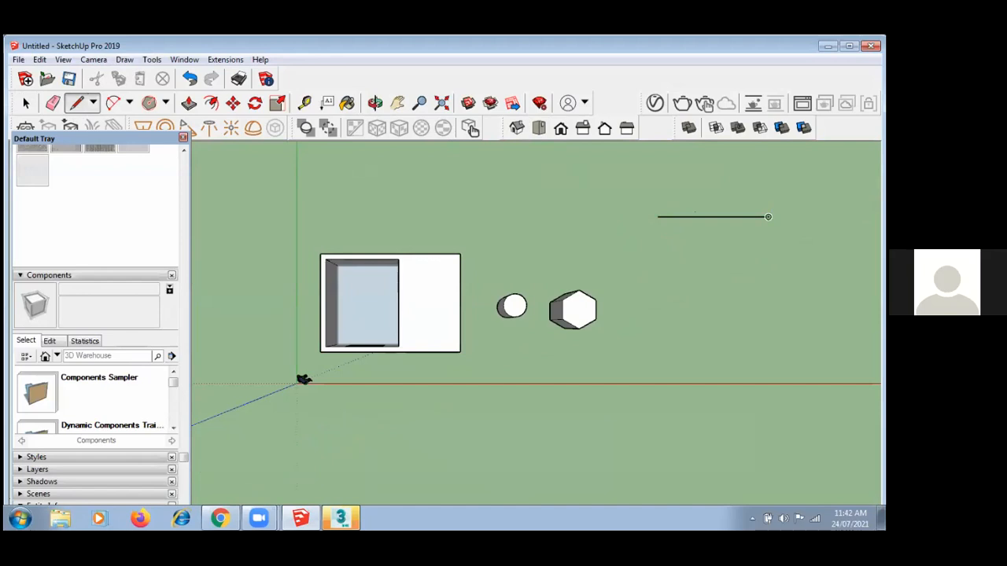
left_click(769, 292)
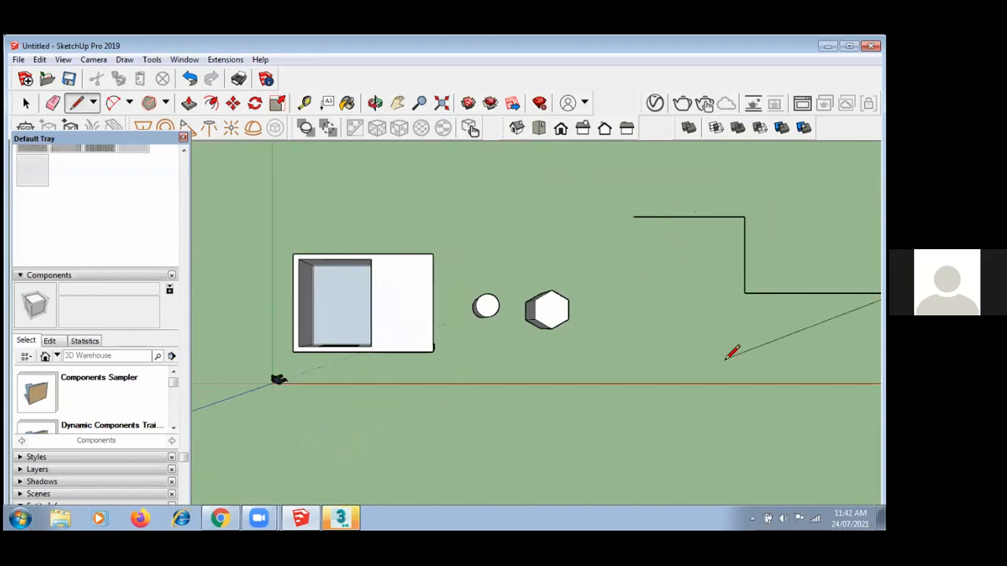
scroll(700, 361, "down", 2)
left_click(859, 370)
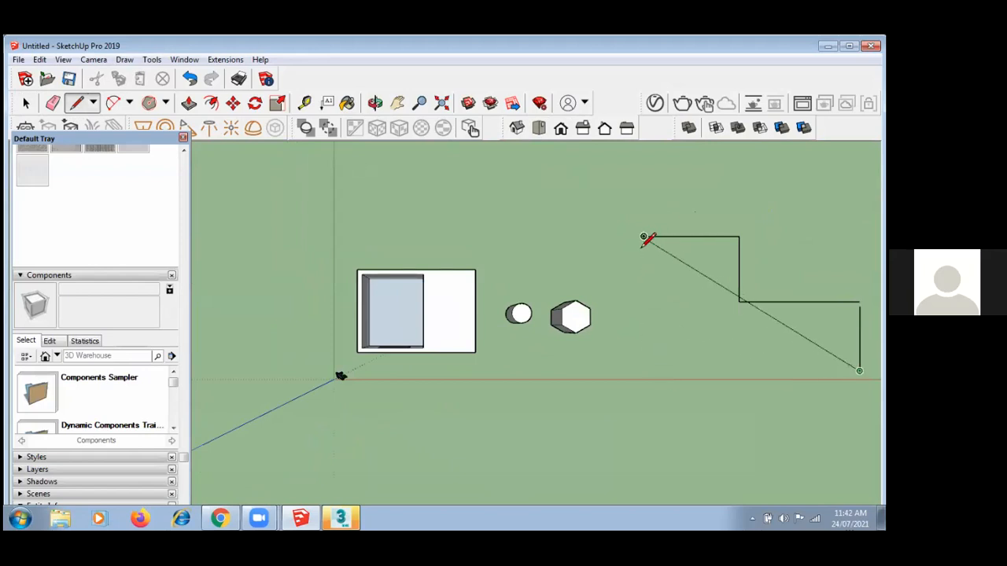
left_click(644, 370)
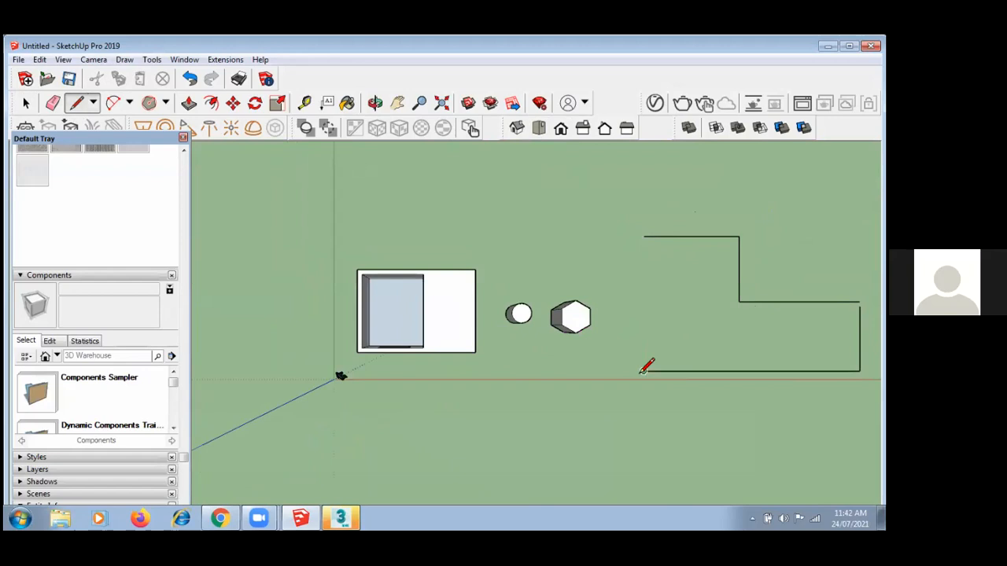
left_click(643, 236)
left_click(644, 235)
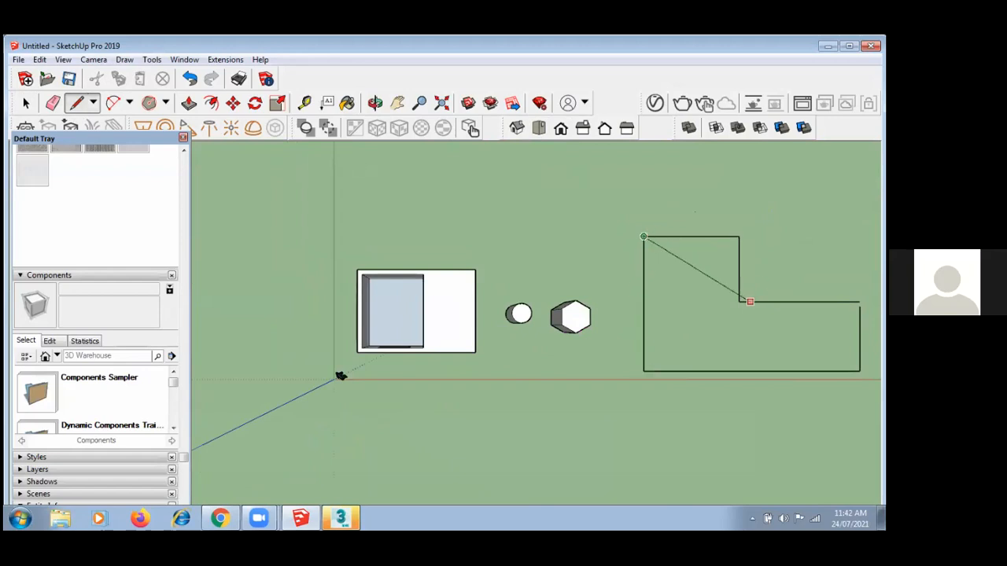
key("space")
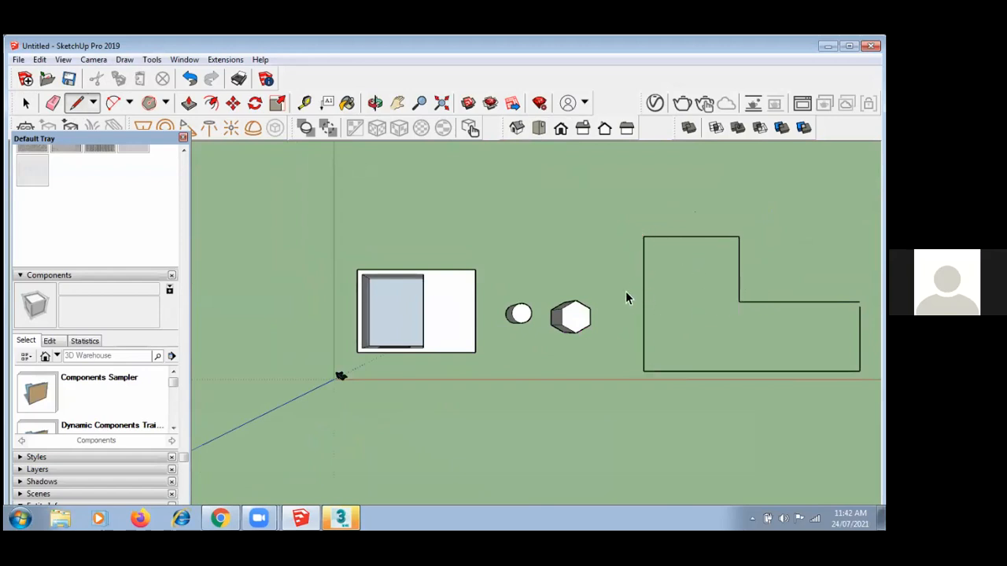
- Close the small gap at the end of the L-shaped outline's short leg with a line to form a face
scroll(303, 284, "down", 2)
scroll(708, 305, "up", 3)
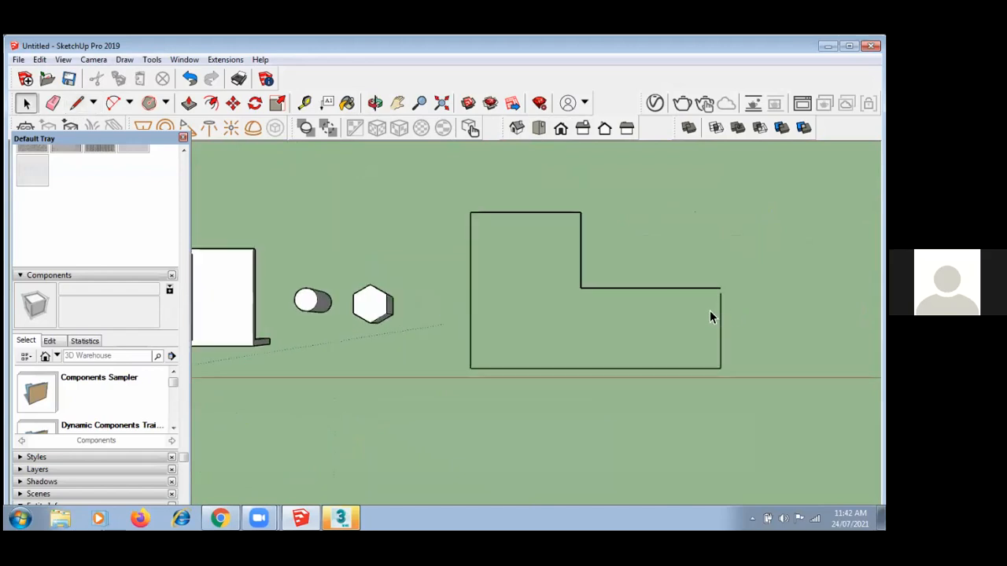
left_click(77, 104)
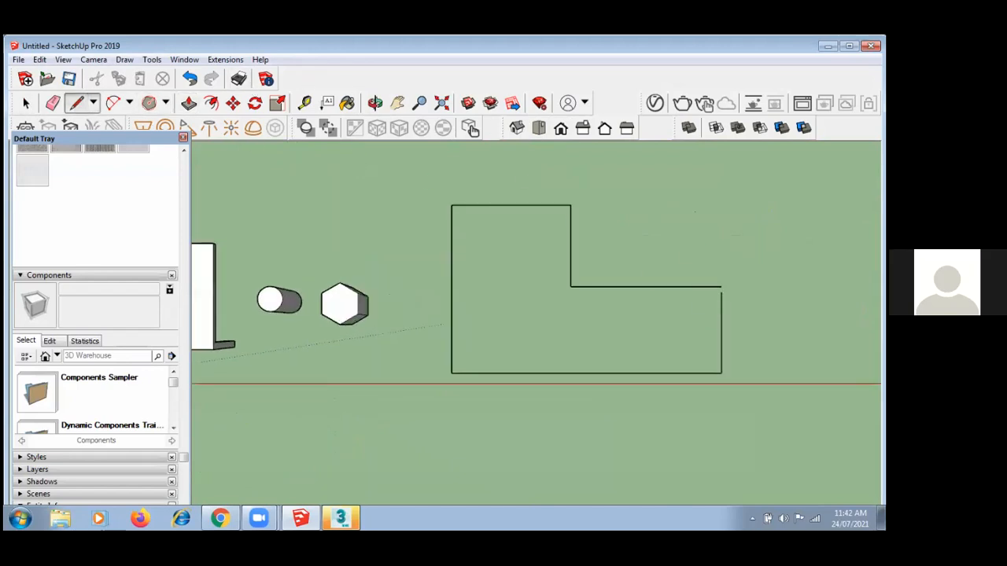
left_click(720, 288)
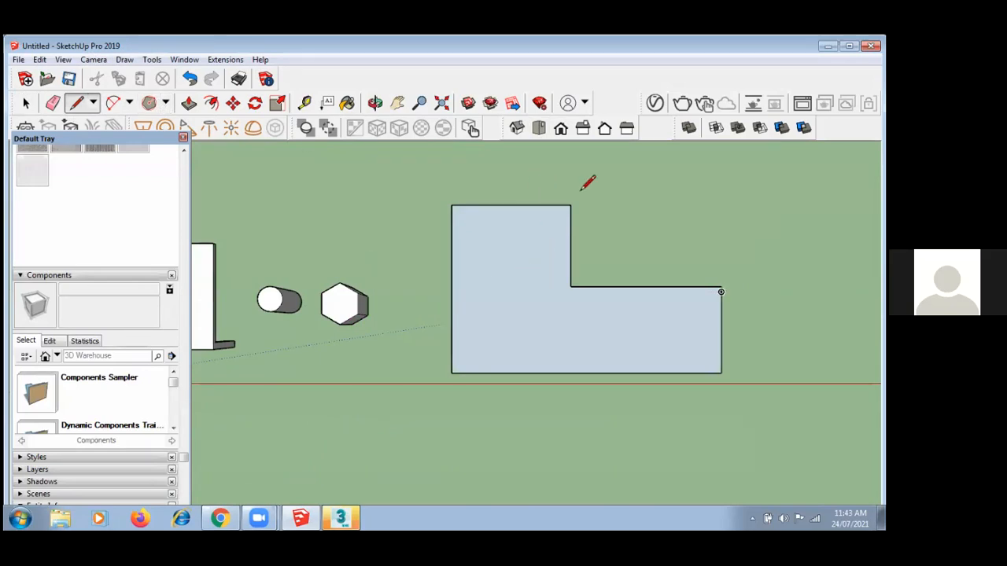
- Offset the edges of the L-shaped face outward to create a narrow border of wall thickness around it
left_click(211, 104)
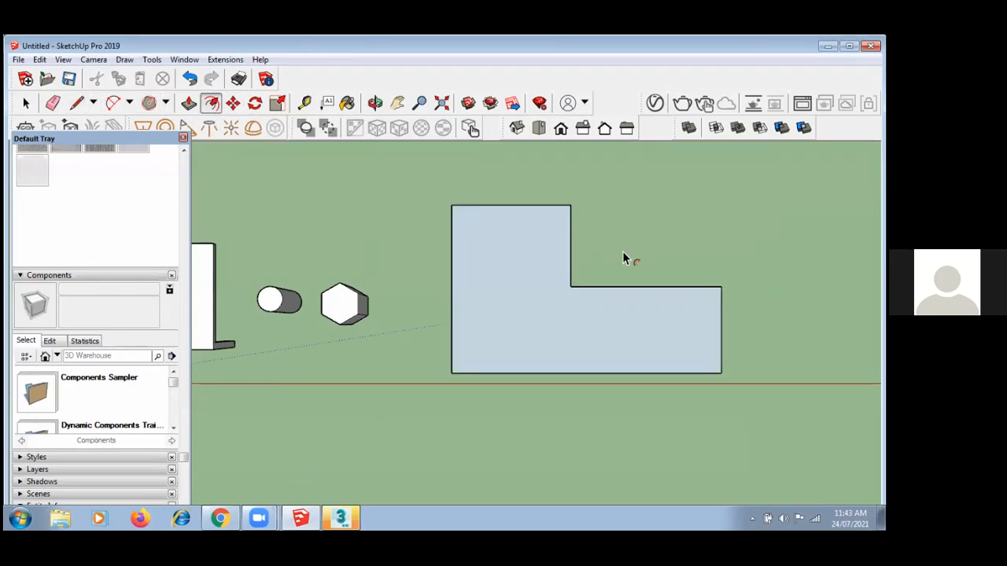
left_click(568, 238)
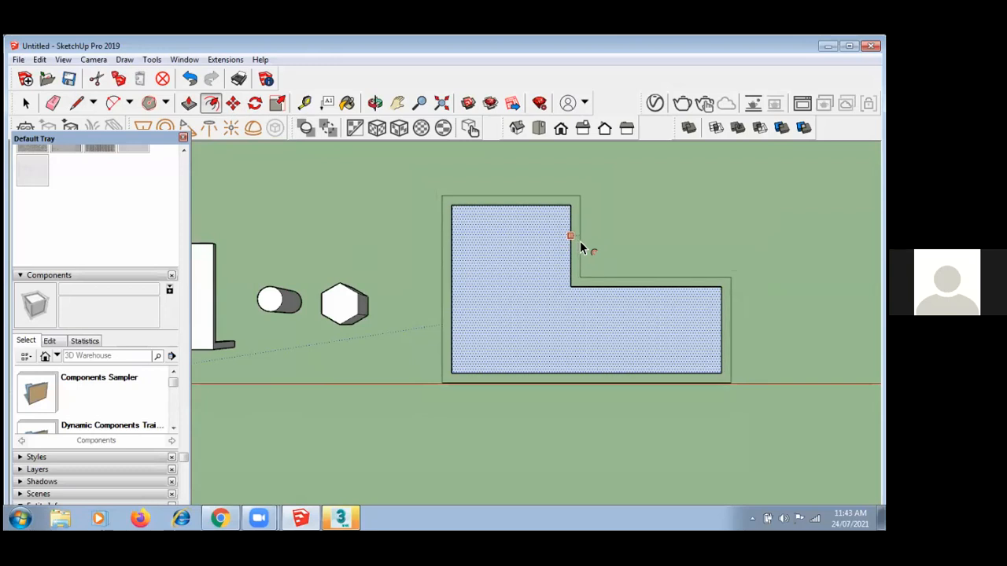
left_click(585, 253)
- Push/Pull the border around the L-shaped floor upward to form the enclosing walls
key("o")
mouse_move(566, 275)
left_mouse_down()
mouse_move(552, 62)
mouse_move(526, 40)
left_mouse_up()
left_click_drag(731, 412, 624, 382)
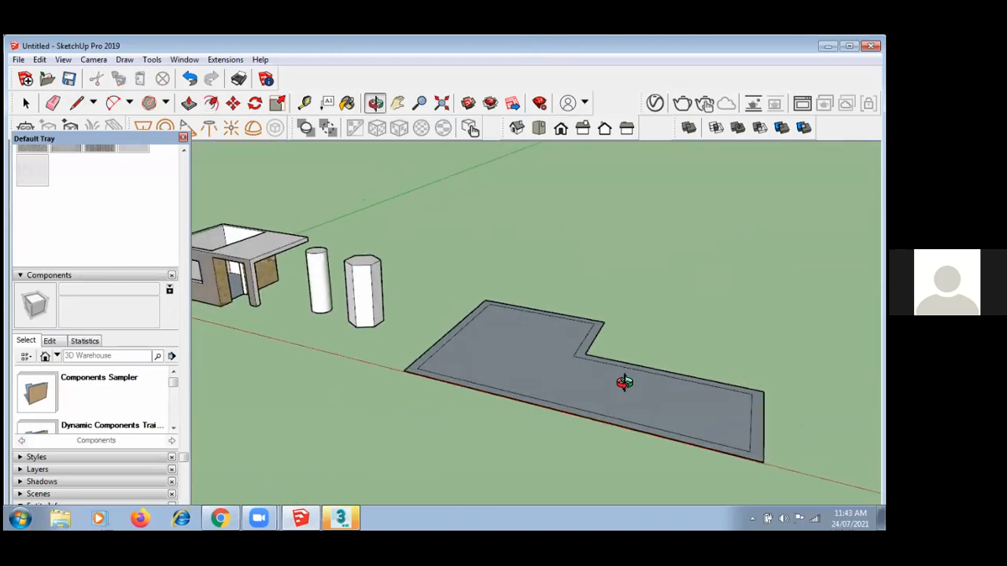
key("f")
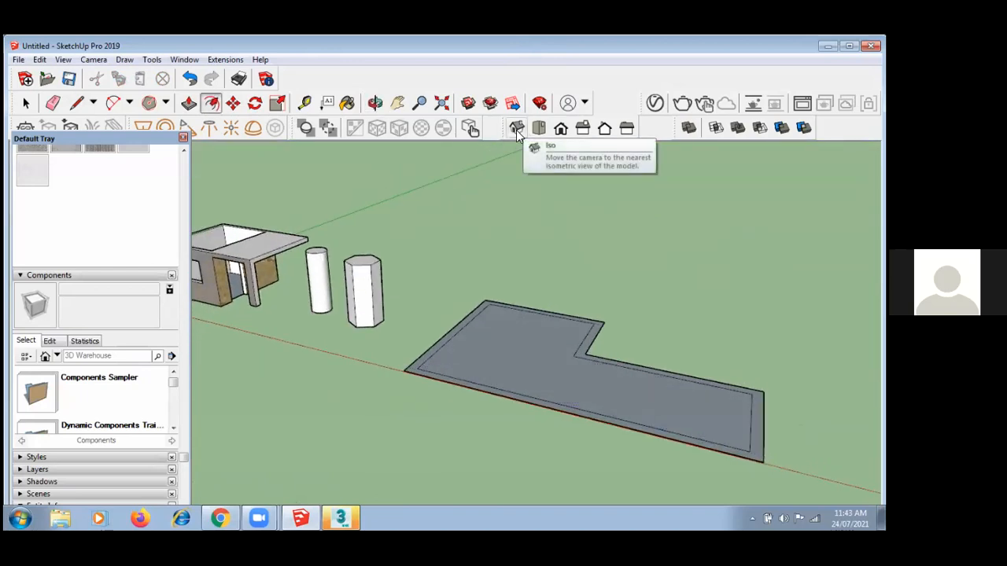
left_click(189, 103)
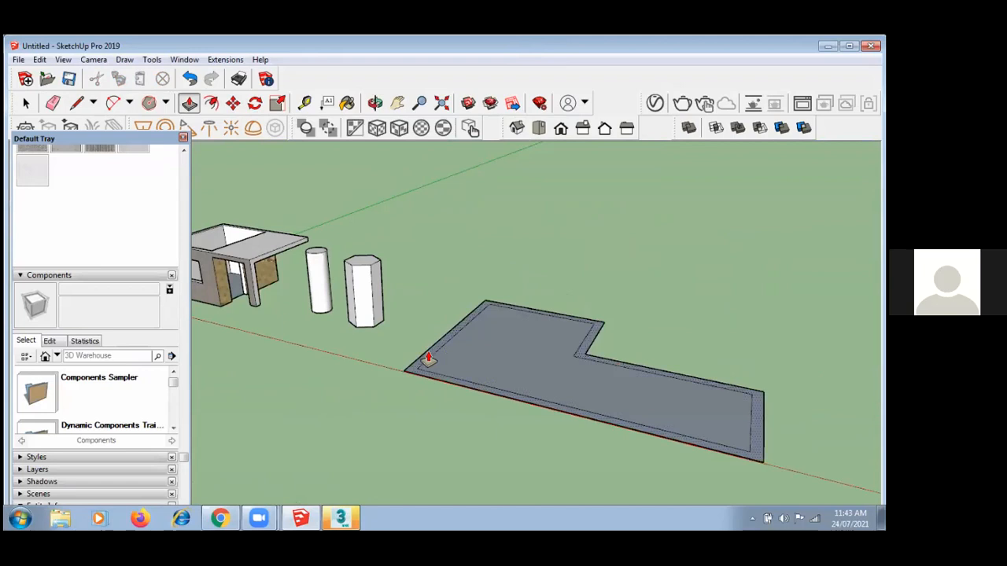
left_click_drag(433, 353, 450, 246)
middle_click_drag(621, 367, 605, 299)
middle_click_drag(518, 255, 568, 409)
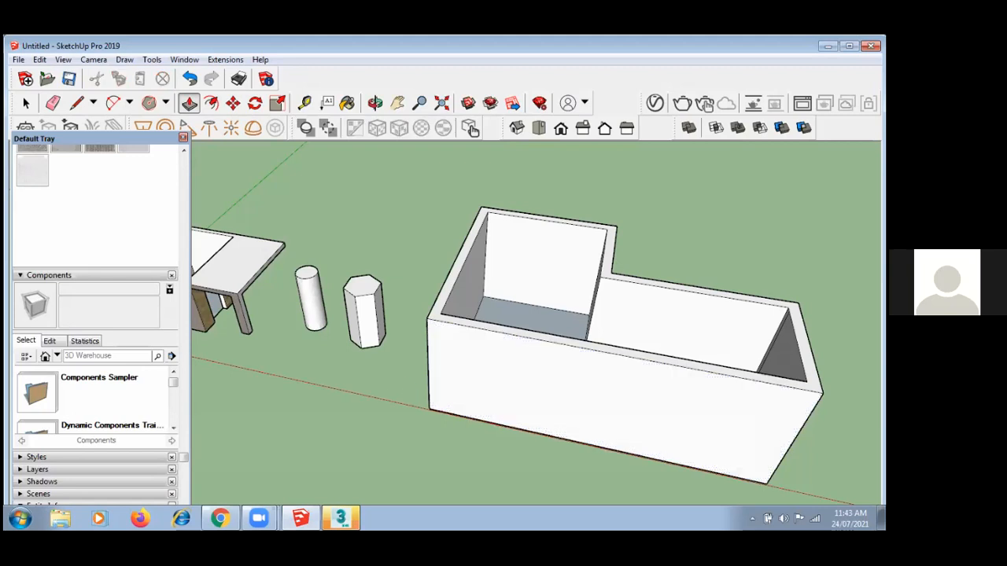
- Draw a window-sized rectangle on the long front wall of the L-shaped building, near the end facing the columns
middle_click_drag(639, 376, 603, 232)
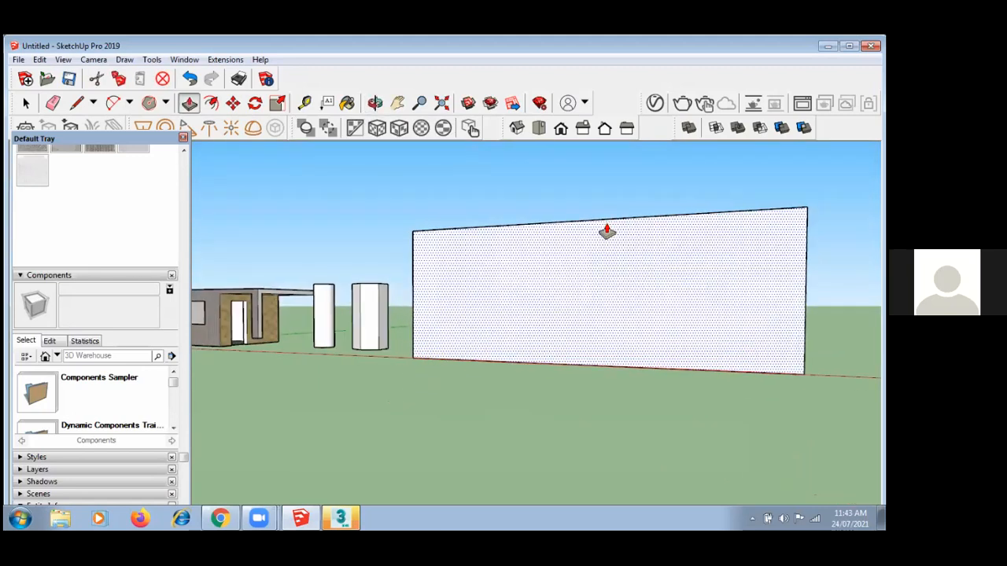
left_click(132, 105)
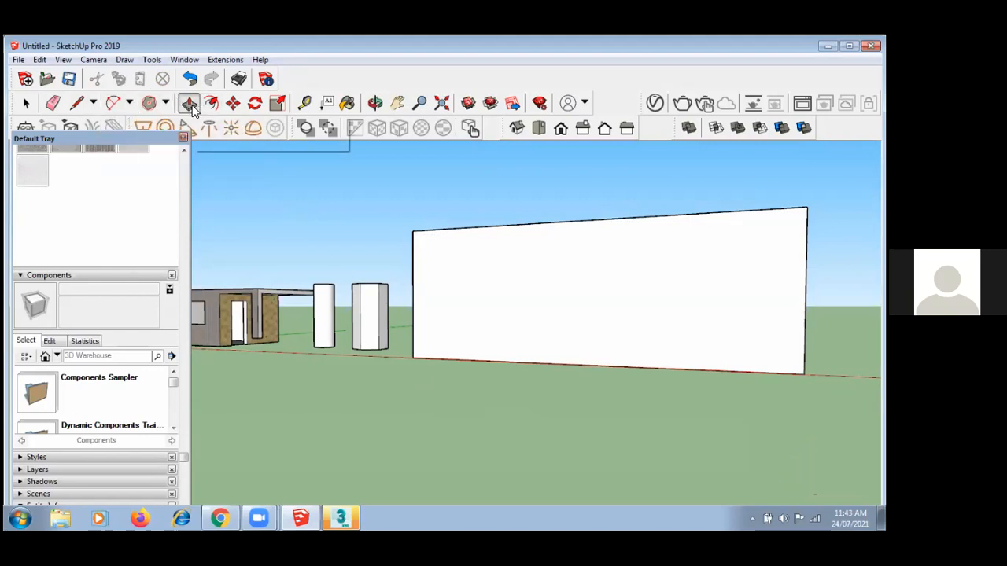
left_click(167, 104)
left_click(178, 123)
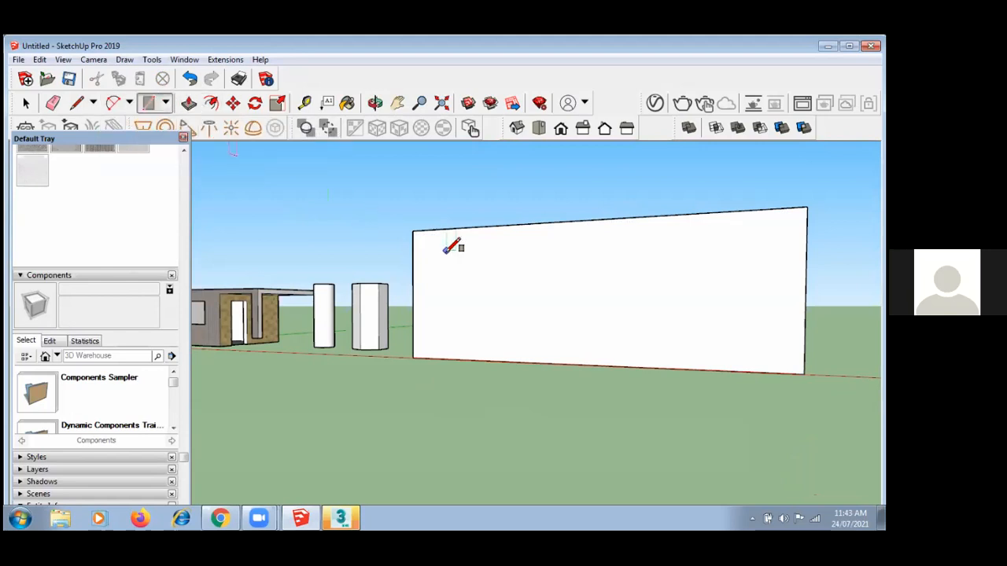
middle_click_drag(456, 243, 490, 328)
left_click(486, 311)
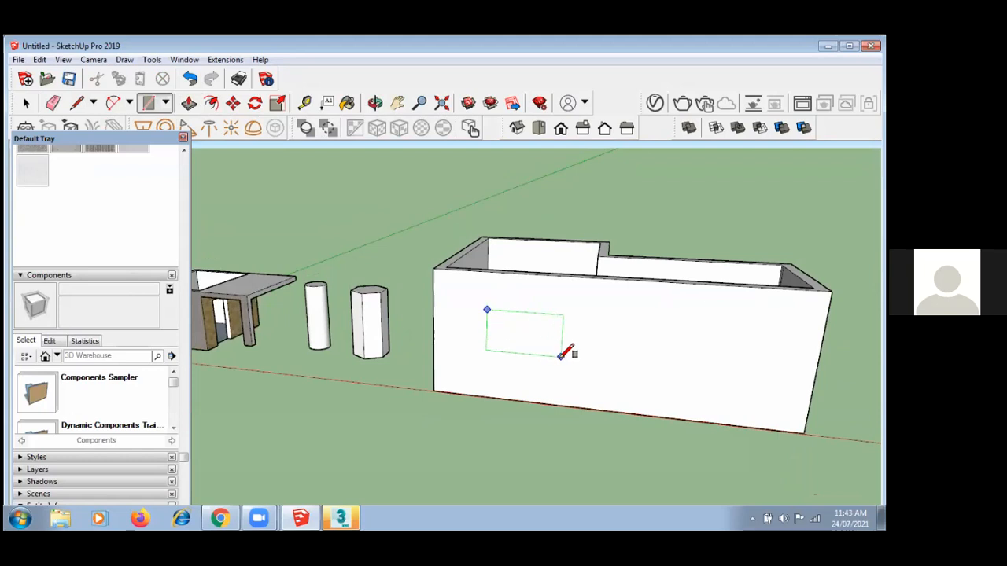
left_click(577, 368)
- Push/Pull the rectangle through the wall's thickness to cut an open window
middle_click_drag(636, 363, 461, 334)
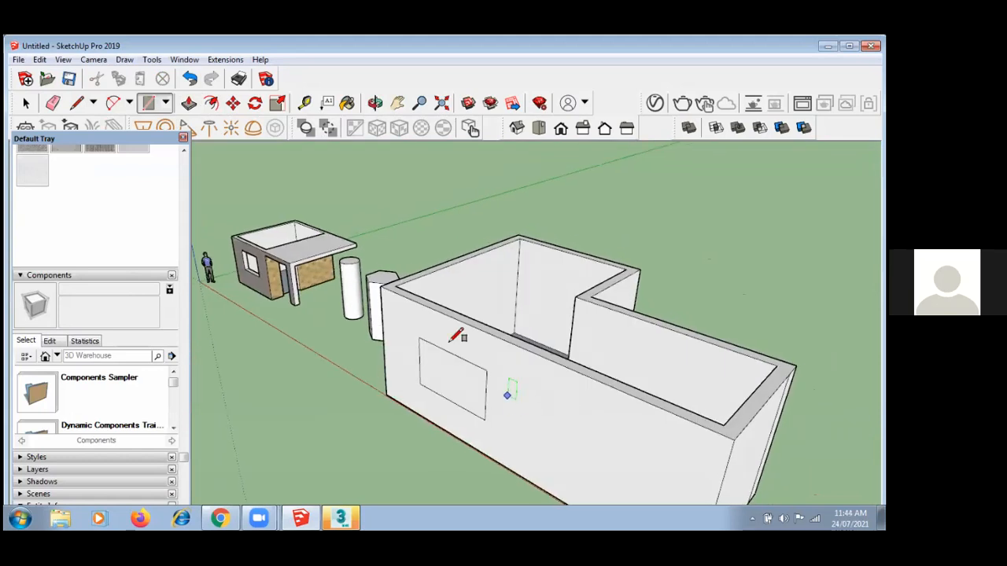
left_click(189, 103)
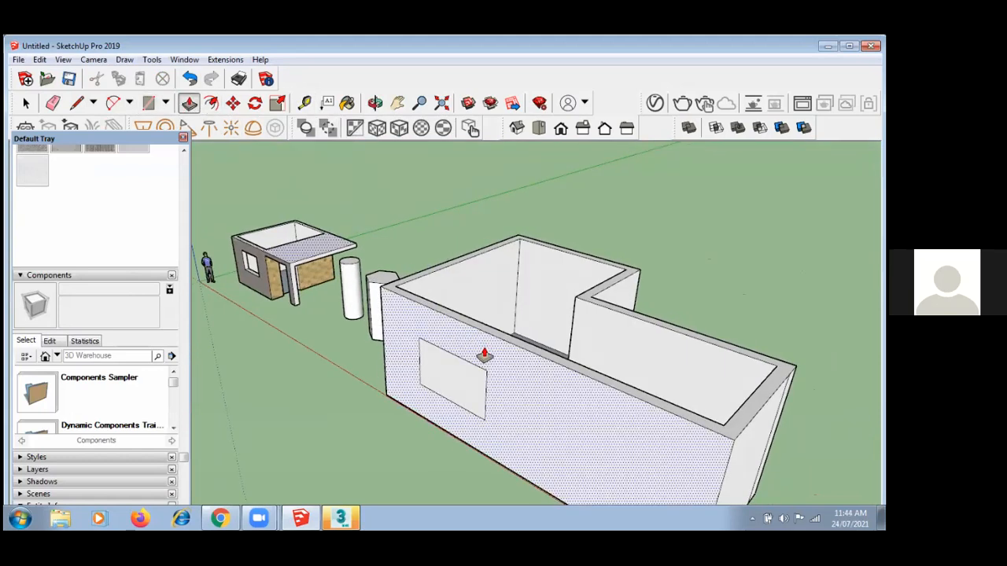
left_click(461, 382)
left_click(490, 330)
middle_click_drag(584, 318, 574, 254)
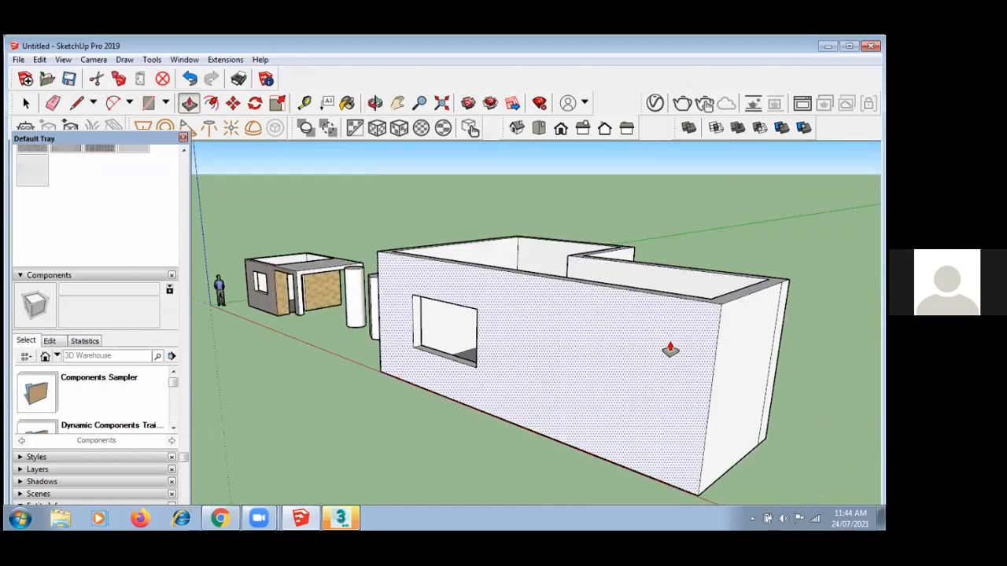
- Examine the L-shaped building with its window opening alongside the smaller room and the two columns
scroll(432, 337, "down", 4)
middle_click_drag(511, 362, 609, 379)
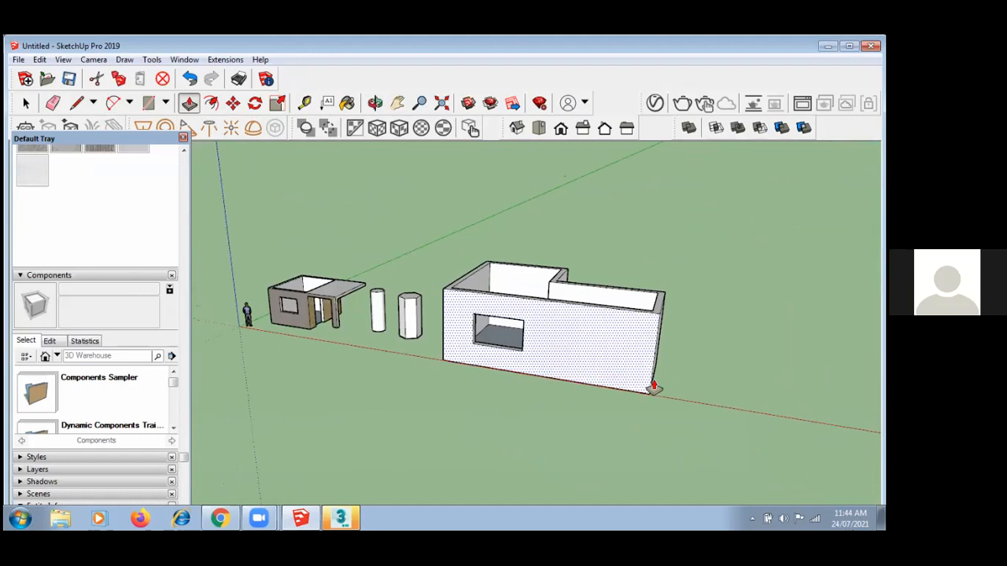
scroll(497, 366, "down", 2)
scroll(555, 368, "up", 1)
scroll(555, 367, "up", 2)
scroll(274, 352, "down", 2)
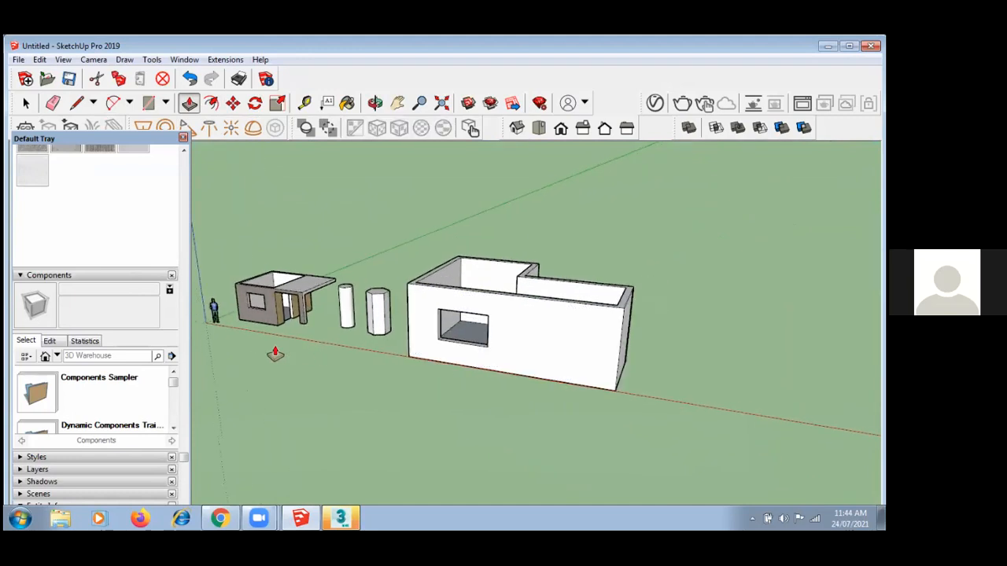
scroll(682, 344, "up", 1)
scroll(682, 344, "up", 1)
left_click(26, 103)
scroll(618, 199, "down", 2)
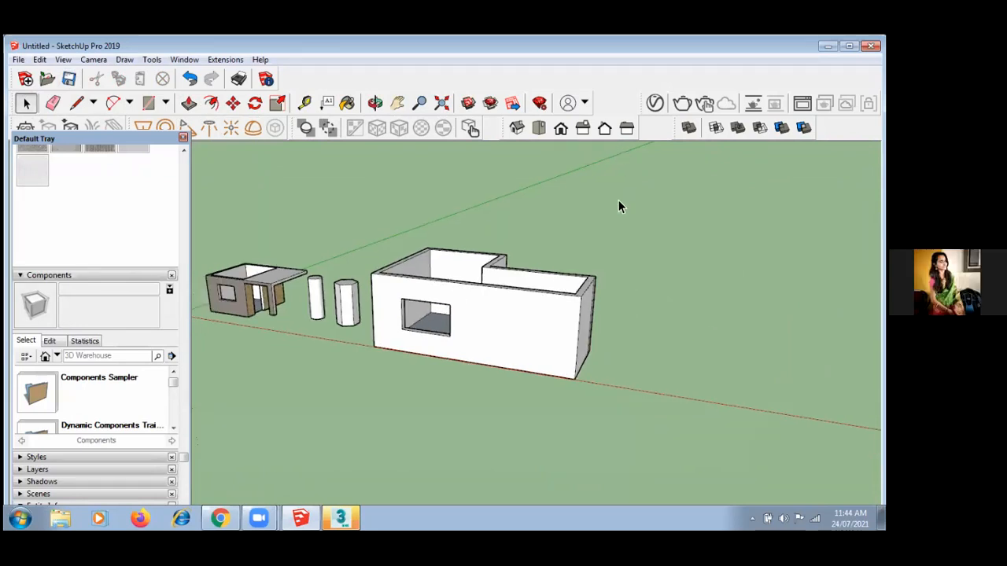
scroll(759, 323, "up", 2)
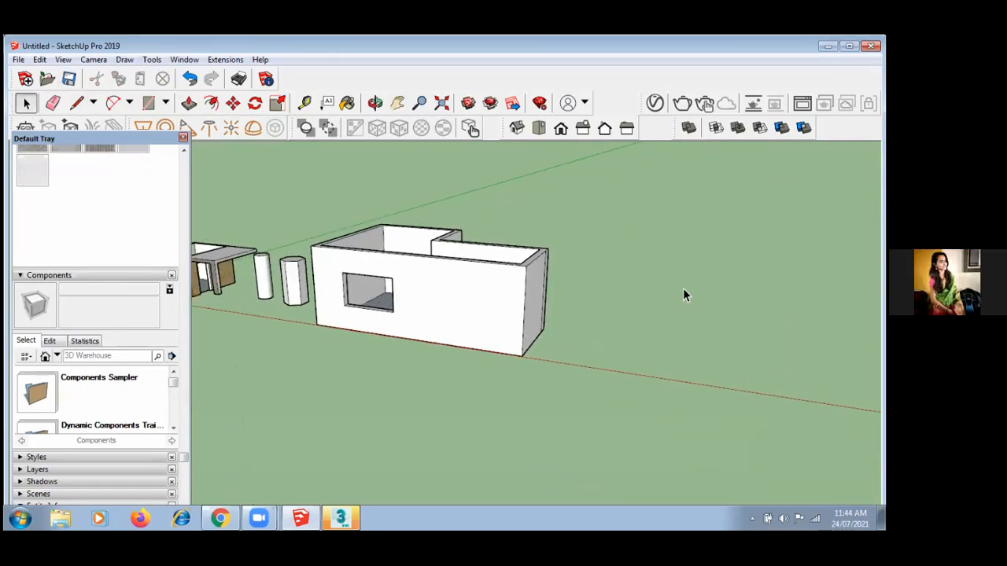
- Draw a small rectangle on the ground beyond the L-shaped building's end wall and Push/Pull it upward into a low block
left_click(148, 103)
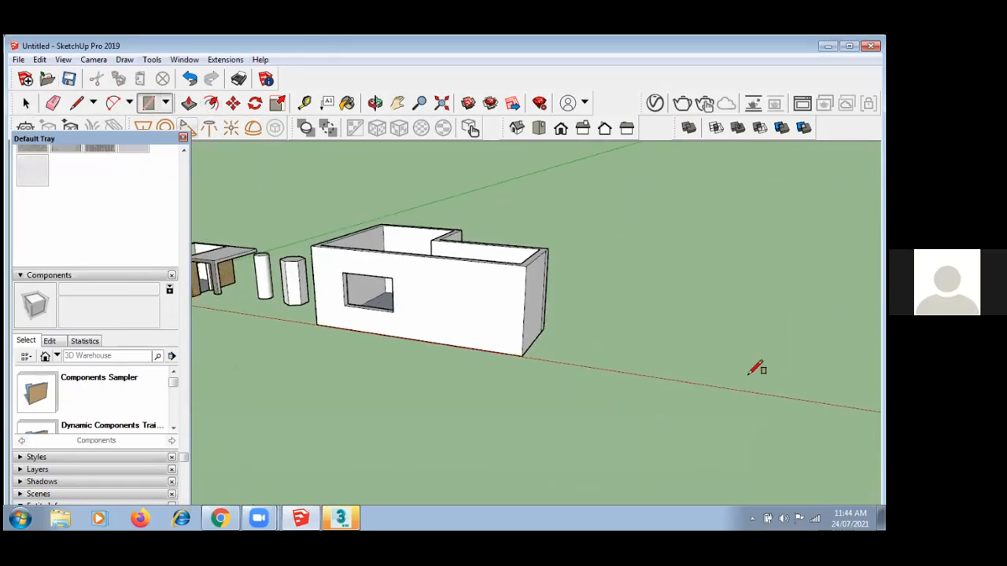
left_click(613, 365)
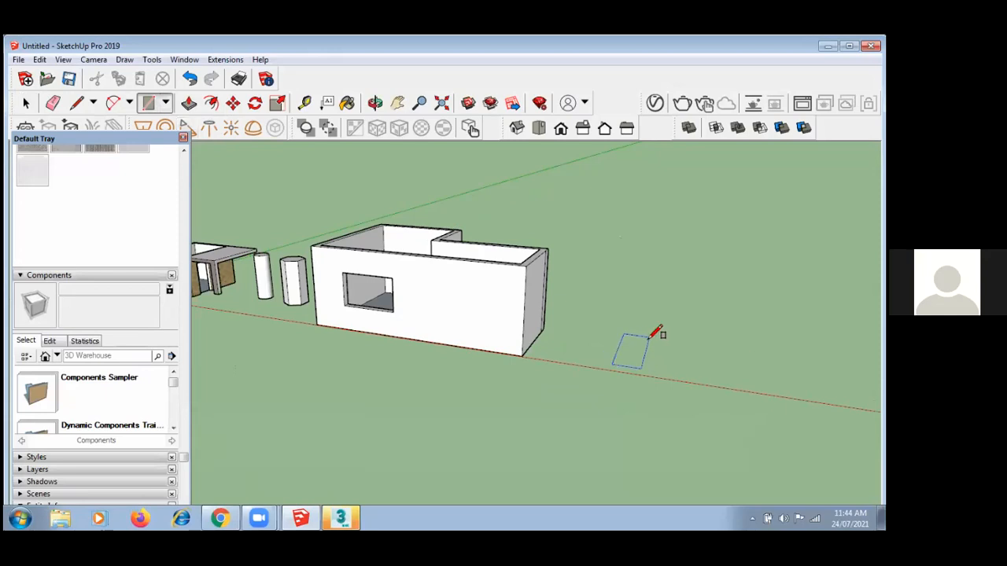
left_click(650, 335)
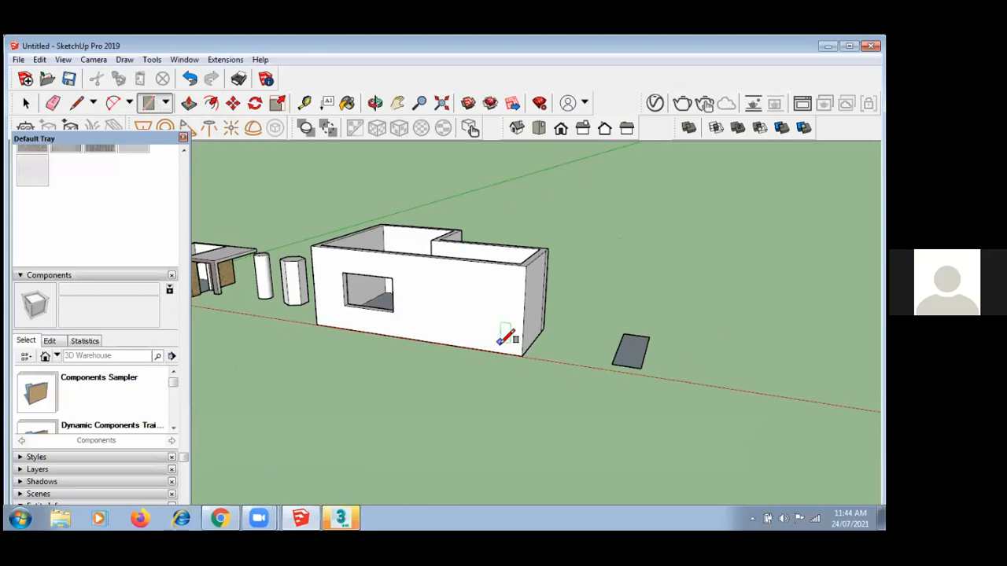
key("p")
left_click(623, 364)
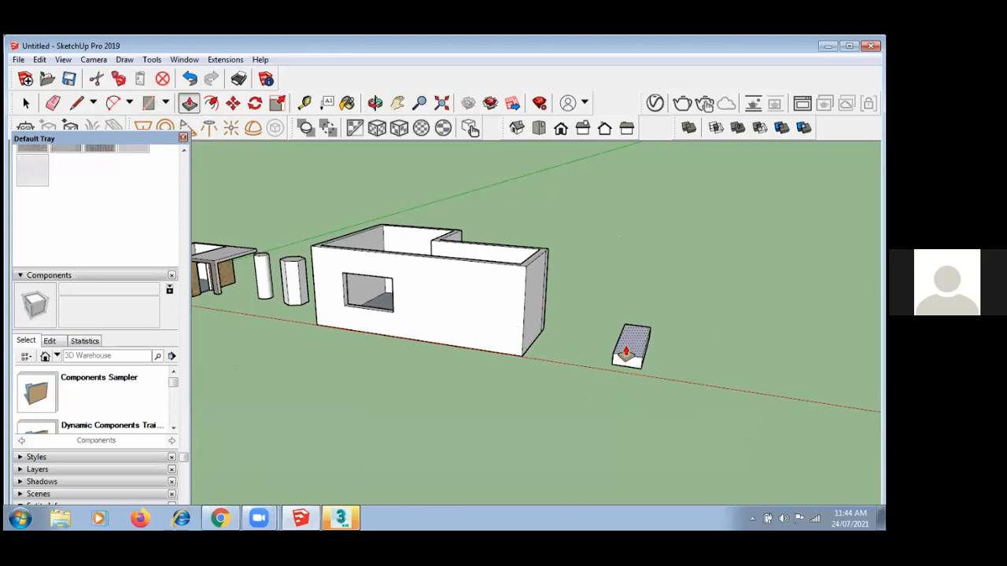
left_click(626, 352)
- Select the entire low block and make it a component with the definition name "step"
key("o")
left_click_drag(679, 353, 676, 322)
key("p")
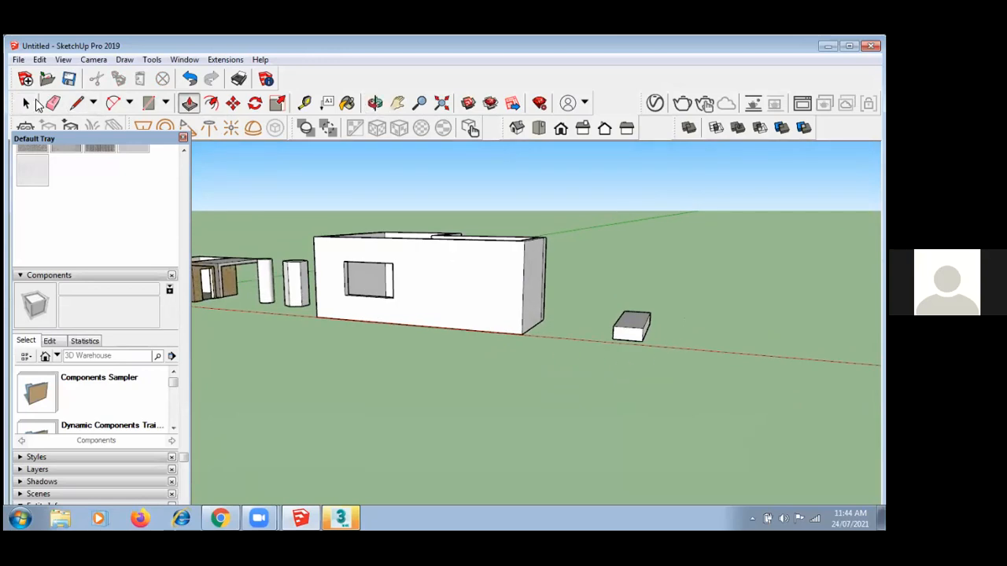
left_click(28, 104)
key("o")
left_click_drag(620, 402, 597, 477)
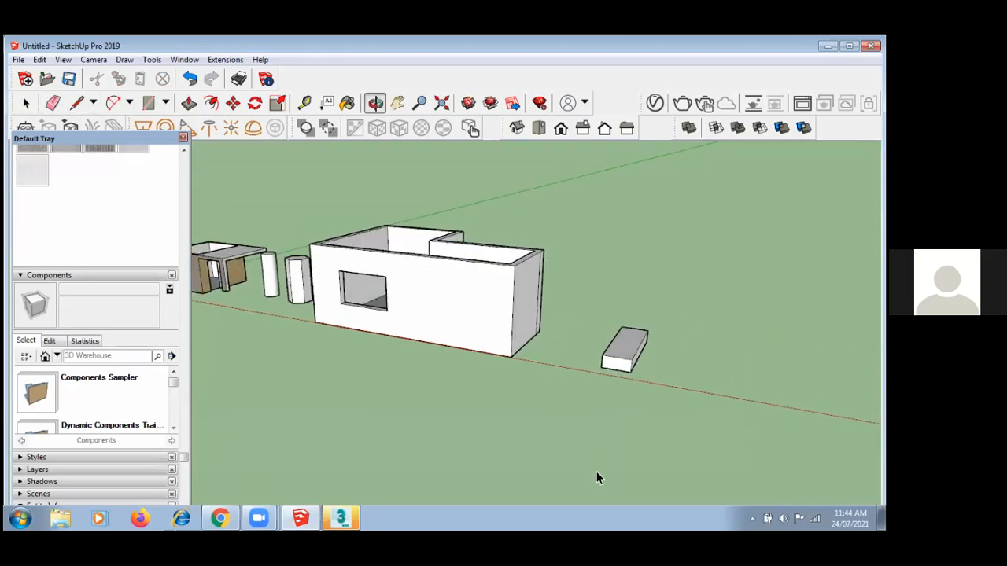
key("space")
scroll(633, 366, "up", 3)
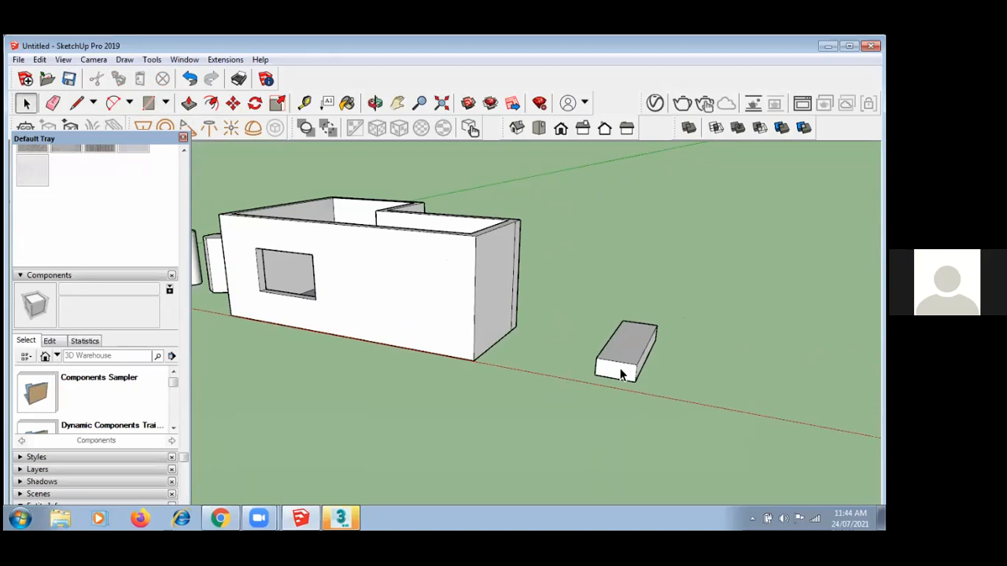
triple_click(621, 375)
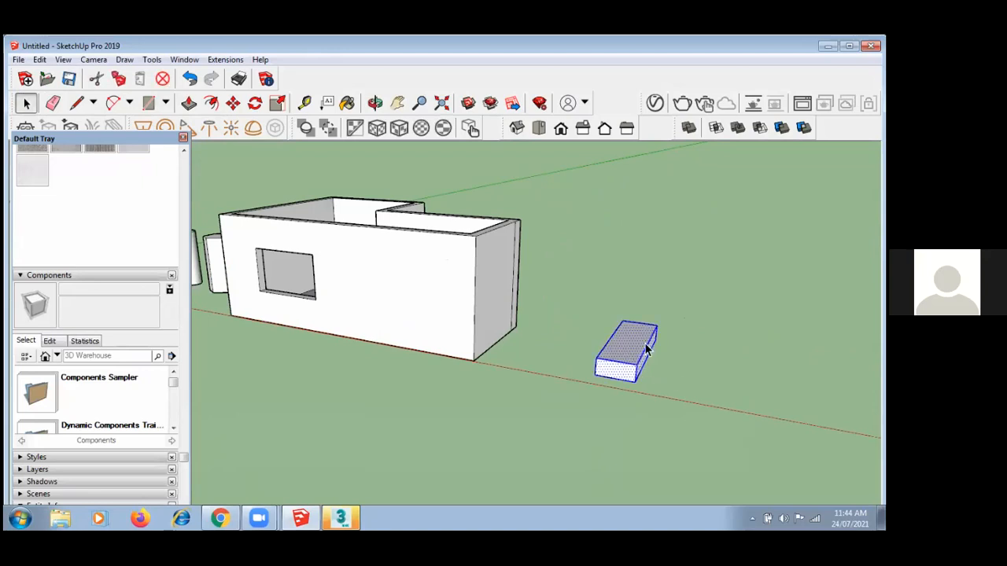
right_click(638, 348)
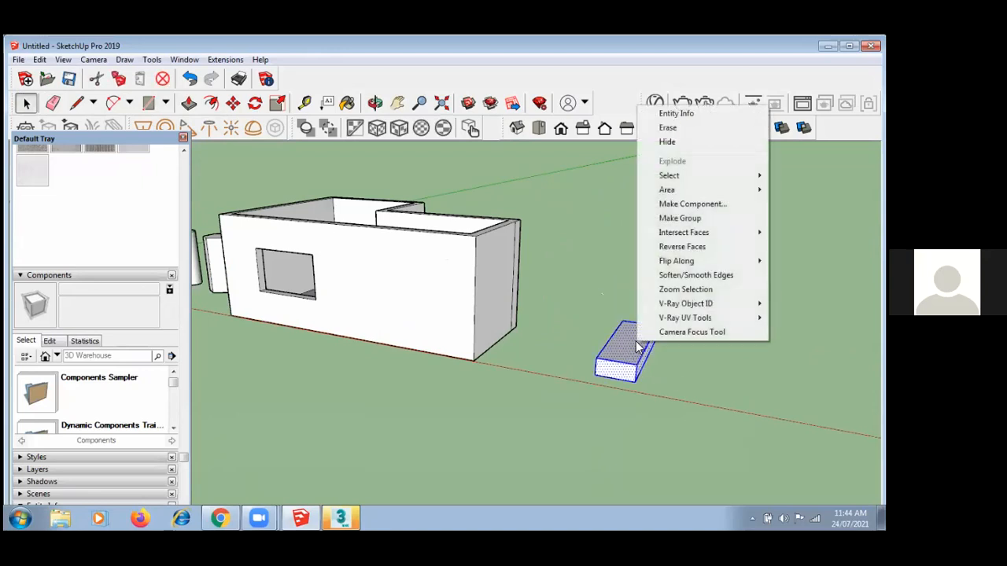
left_click(706, 202)
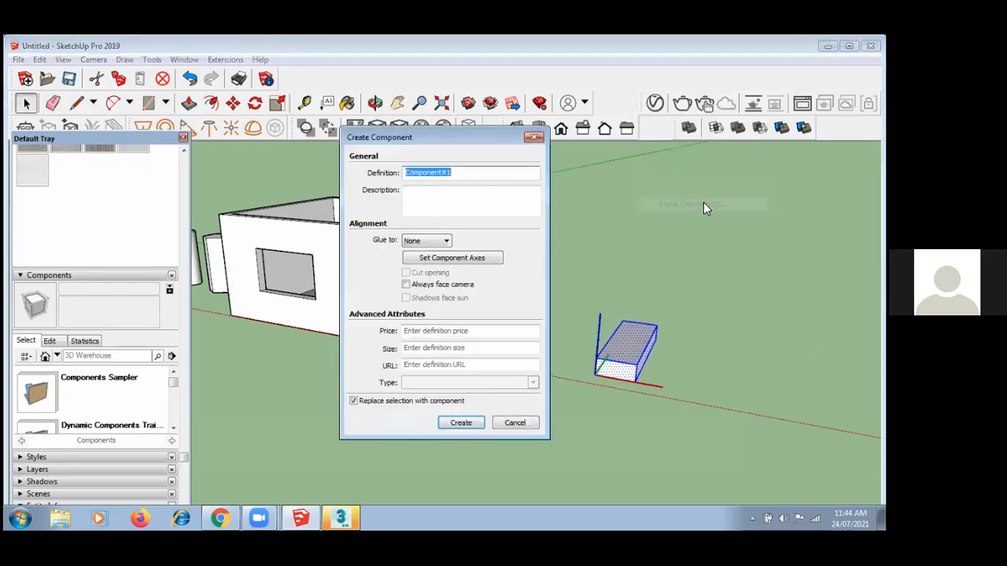
type("step")
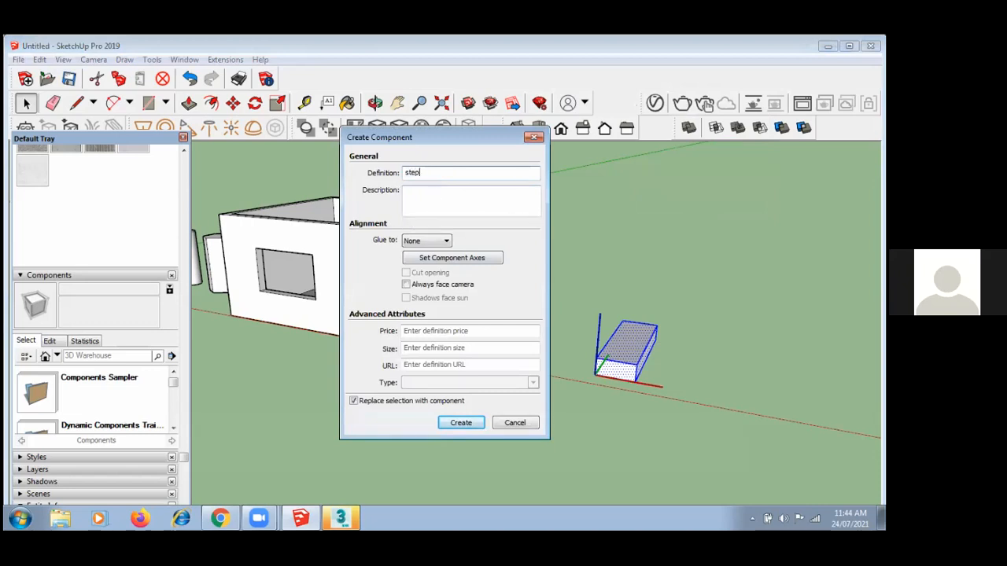
left_click(459, 421)
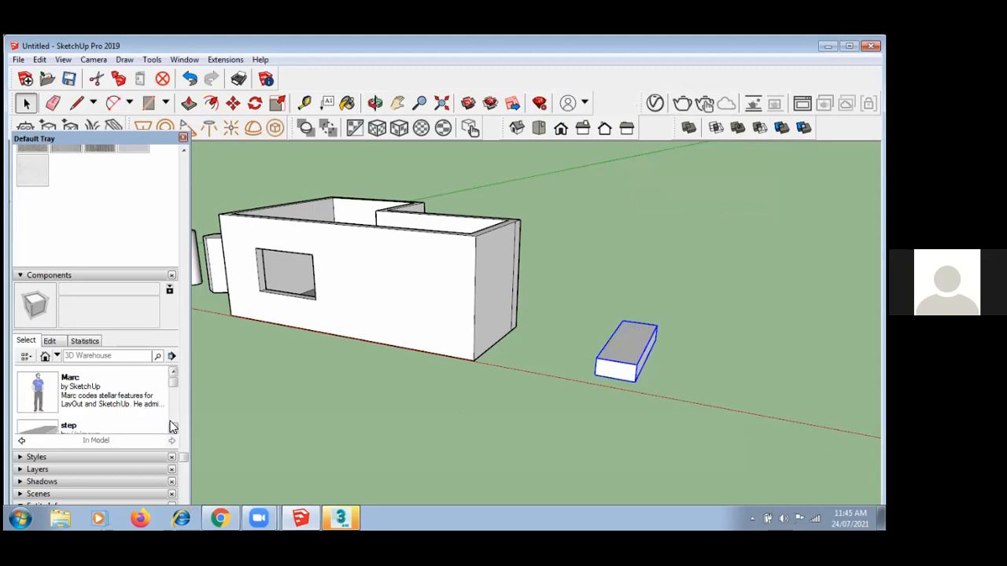
- Find the "step" component among the in-model components and place two instances side by side on the ground behind the original block
scroll(173, 427, "up", 1)
scroll(173, 428, "down", 2)
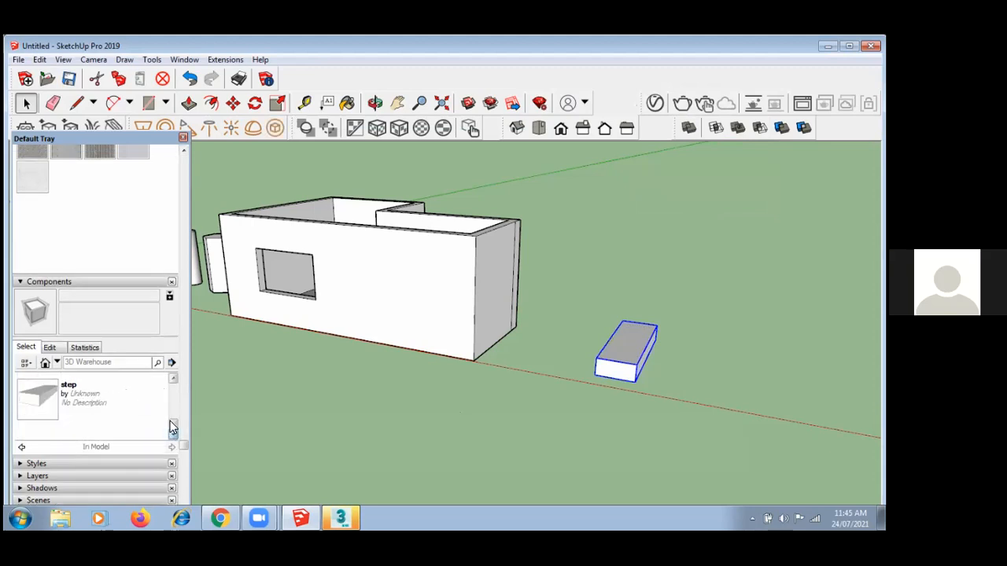
left_click_drag(169, 452, 668, 291)
left_click_drag(37, 399, 739, 299)
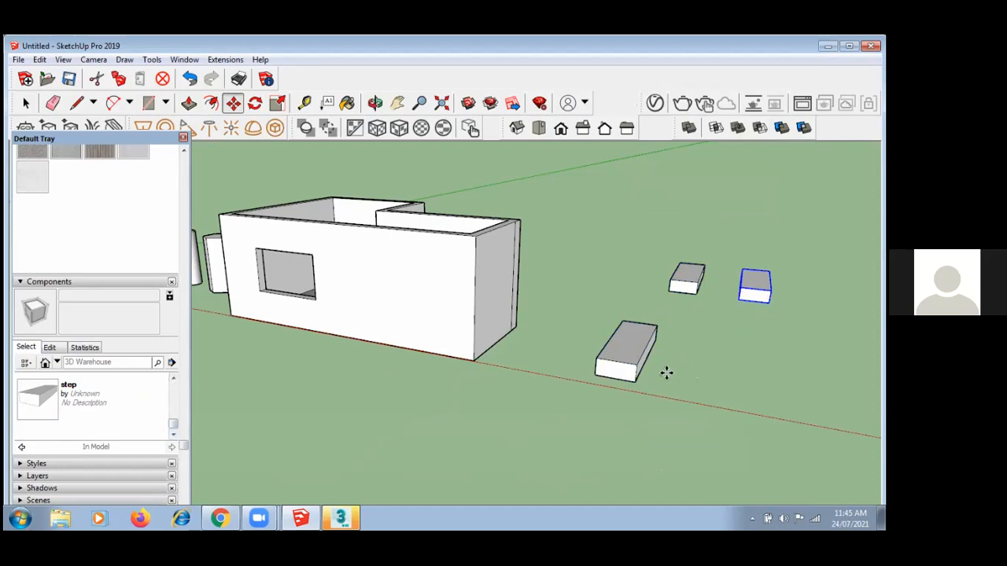
- Move the second placed step instance by its lower front corner to a spot on the ground nearer the viewer
scroll(666, 372, "down", 1)
scroll(445, 395, "down", 2)
scroll(723, 353, "up", 1)
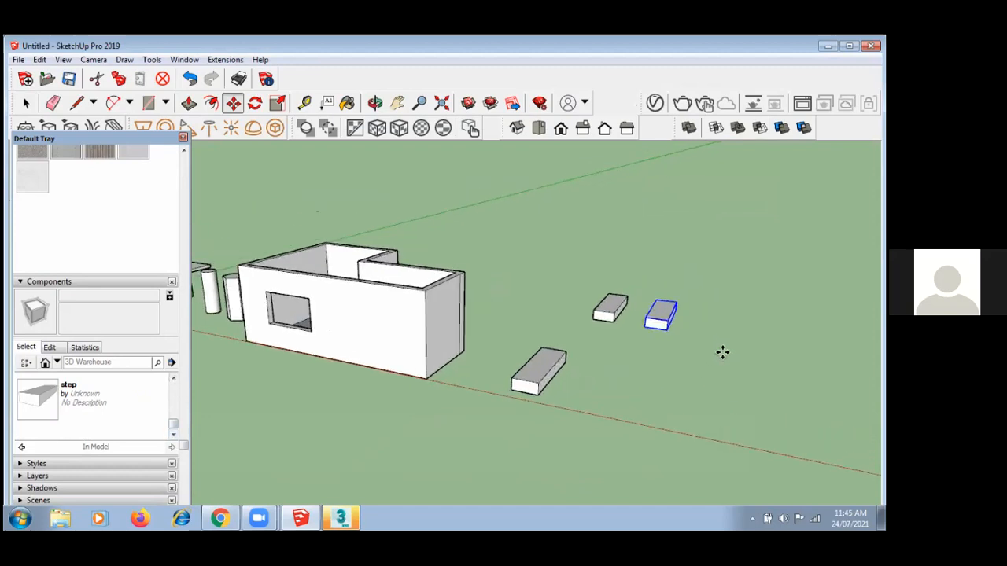
scroll(687, 323, "up", 3)
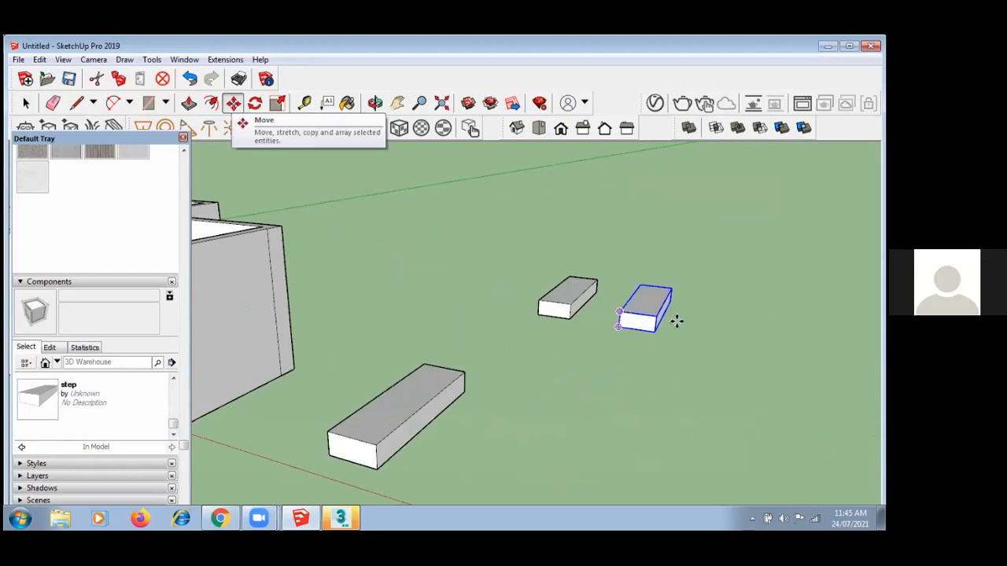
left_click(620, 327)
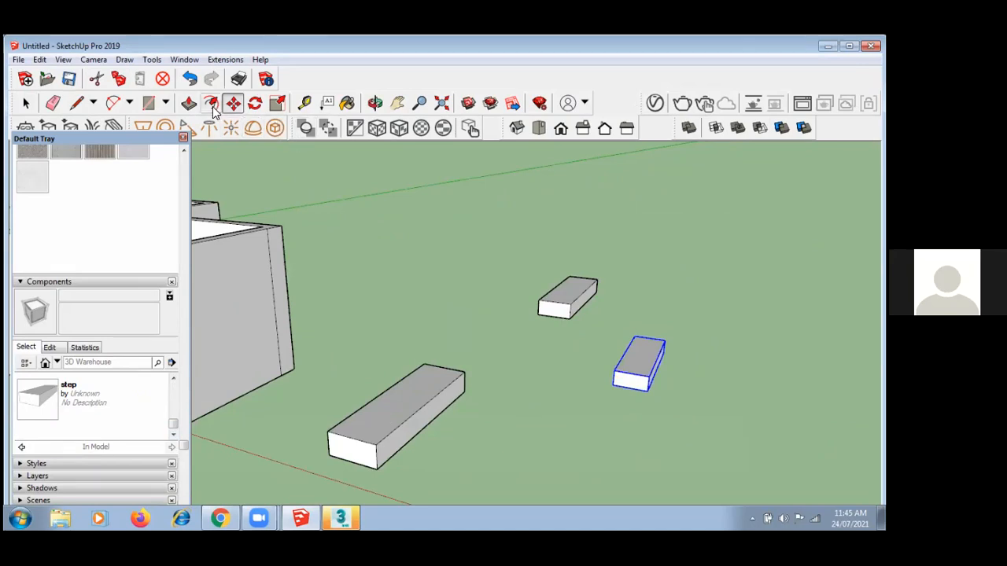
- Rotate the moved step instance flat on the ground about its front corner
left_click(255, 104)
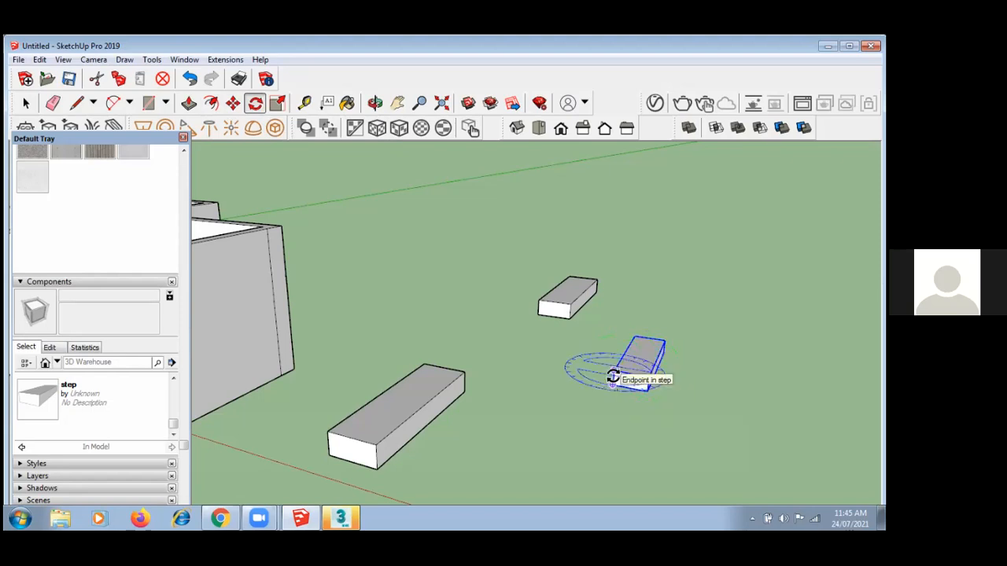
left_click(612, 369)
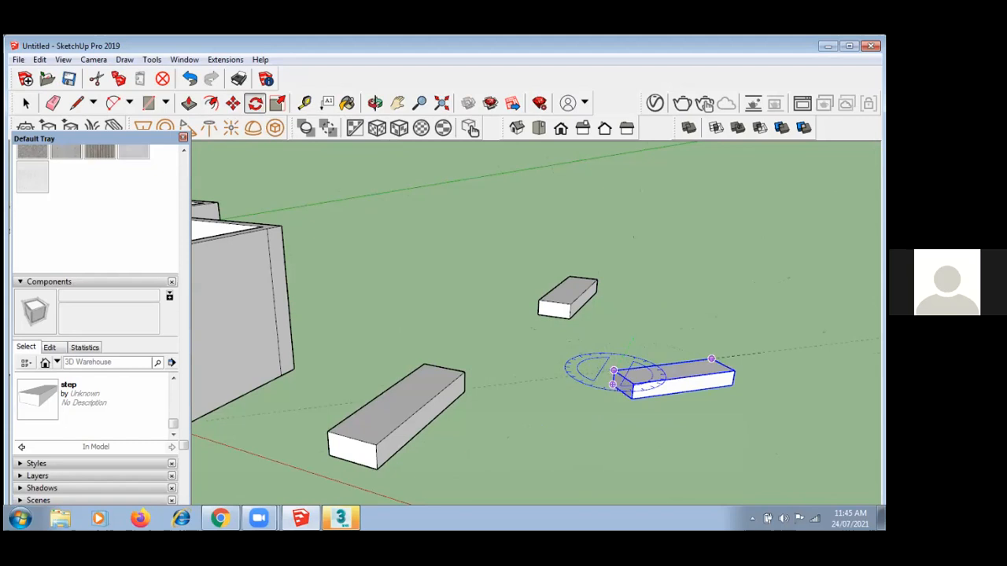
left_click(756, 355)
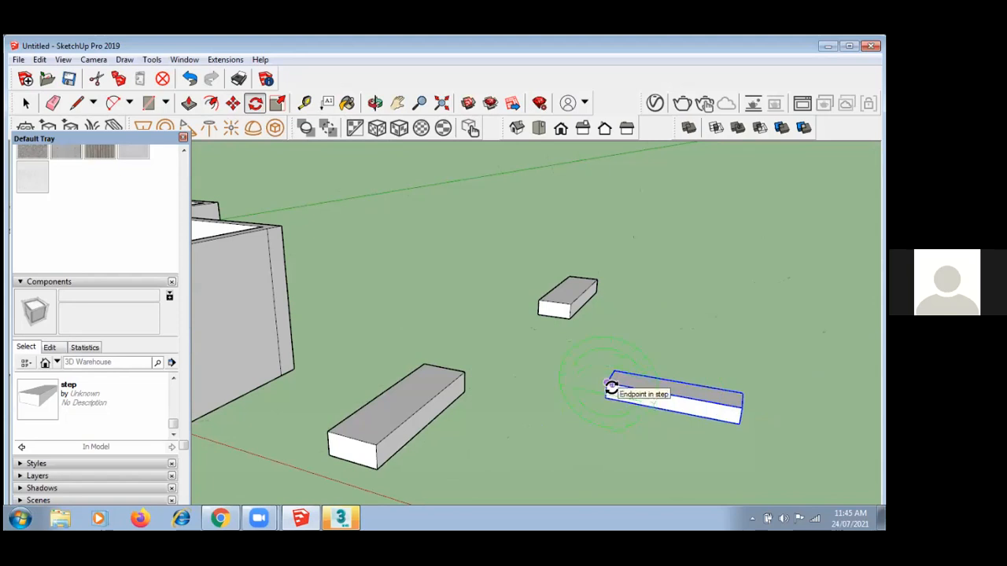
- Rotate the same step instance in a vertical plane until it stands on end, and delete it
left_click(606, 401)
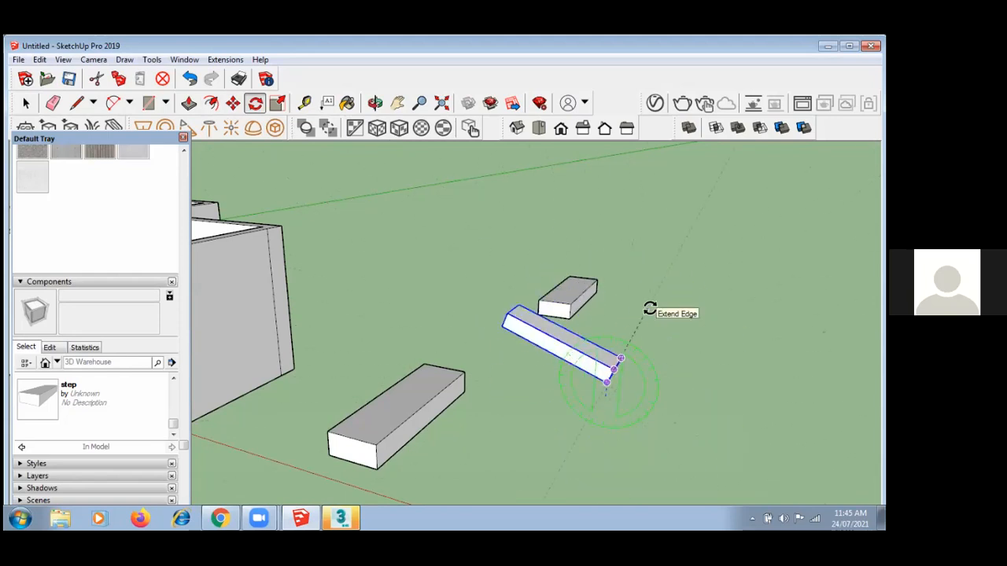
left_click(649, 308)
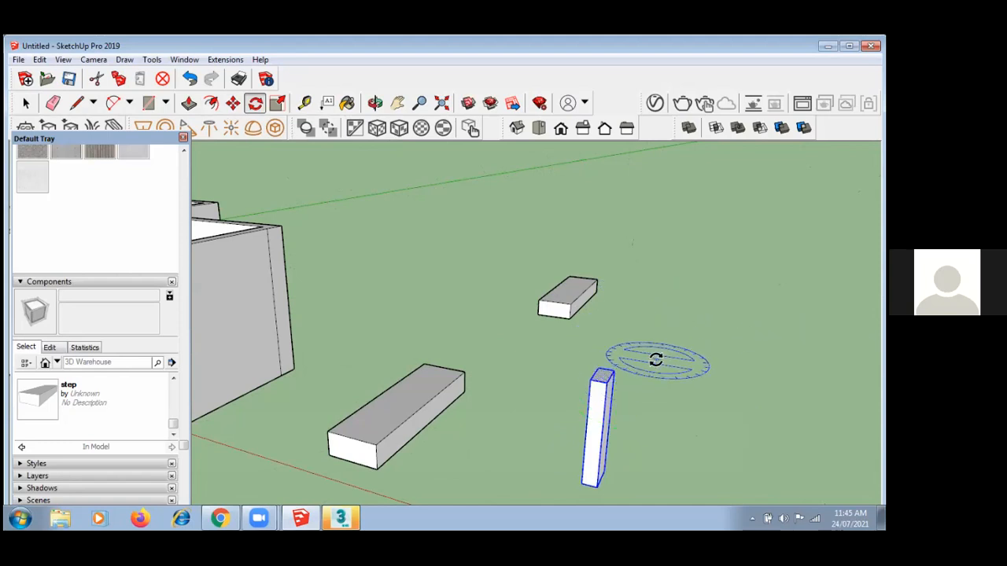
key("Delete")
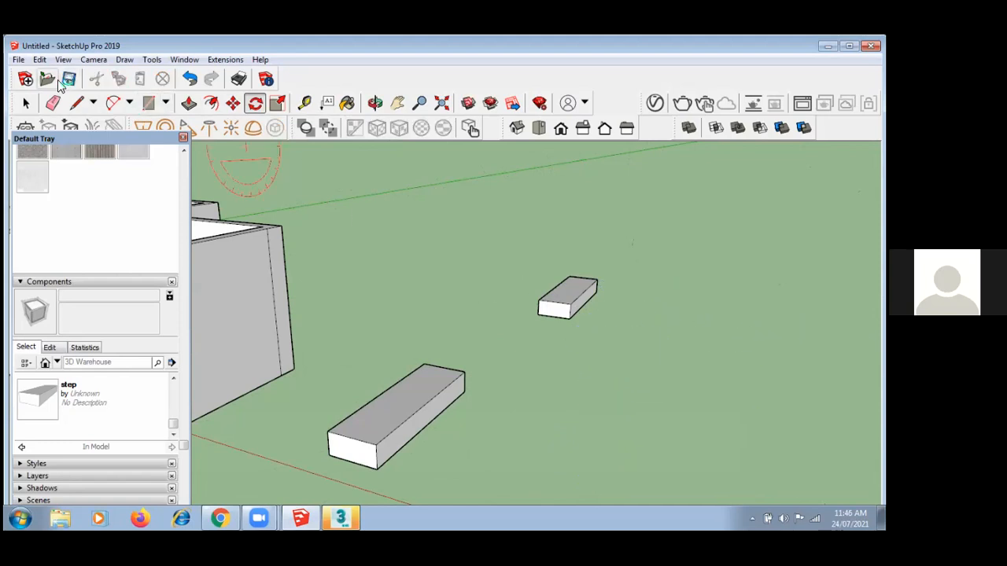
- Copy the remaining placed step instance along the red axis with the Move tool, leaving a gap between the two
left_click(25, 103)
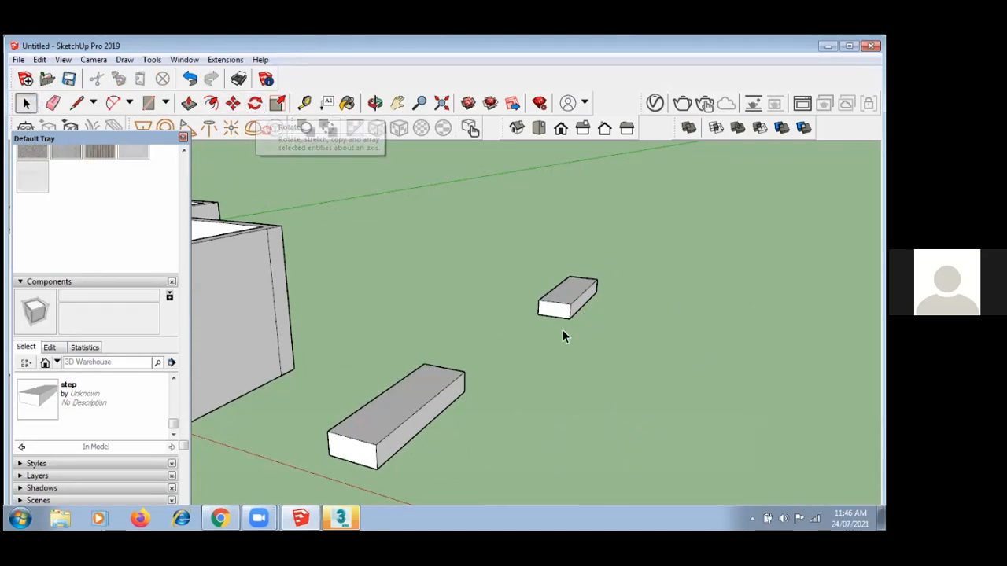
left_click_drag(617, 245, 517, 344)
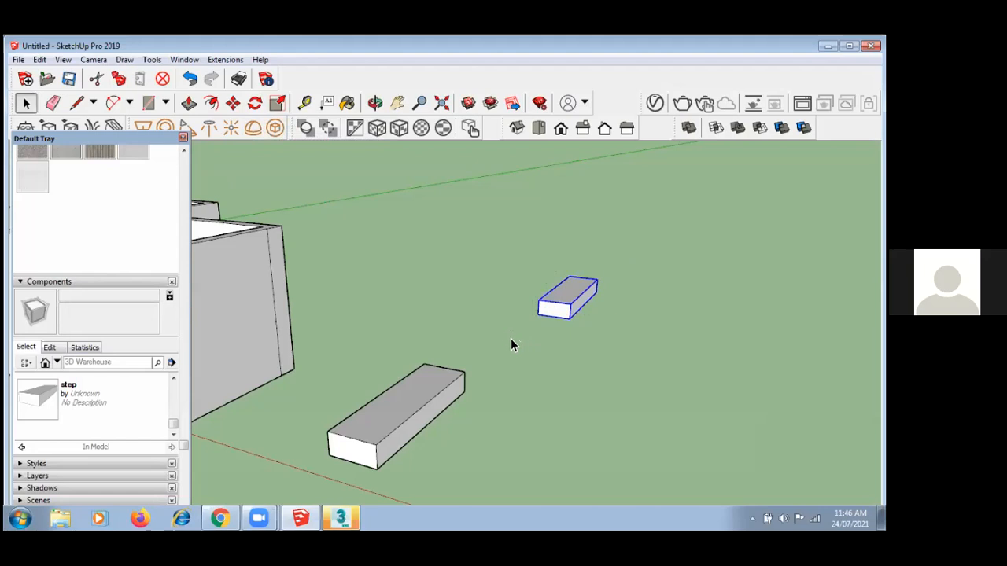
left_click(234, 103)
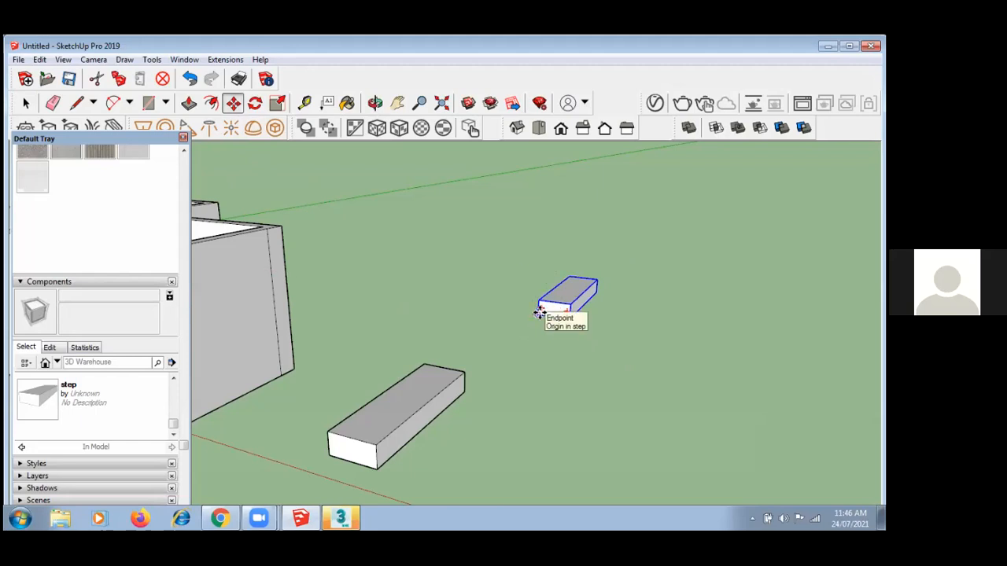
key("ctrl")
left_click(538, 314)
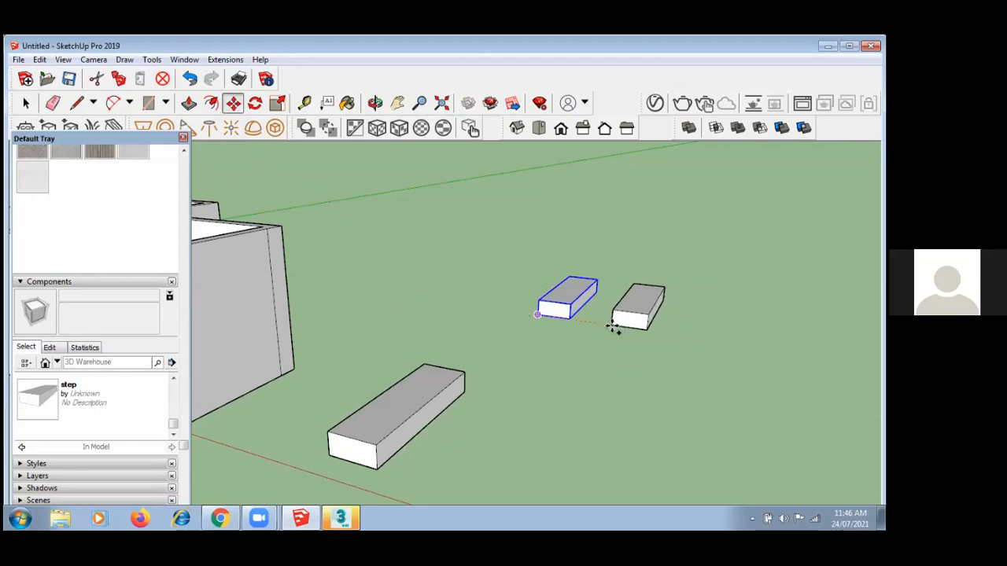
left_click(617, 329)
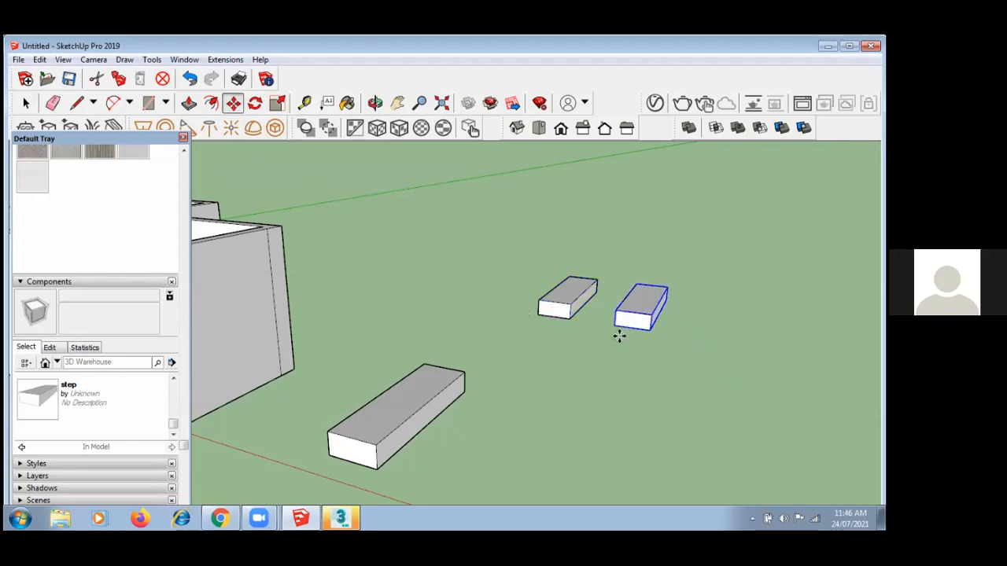
- Copy the end step instance twice more along the red axis, leaving similar gaps to form a row of four
left_click(615, 326)
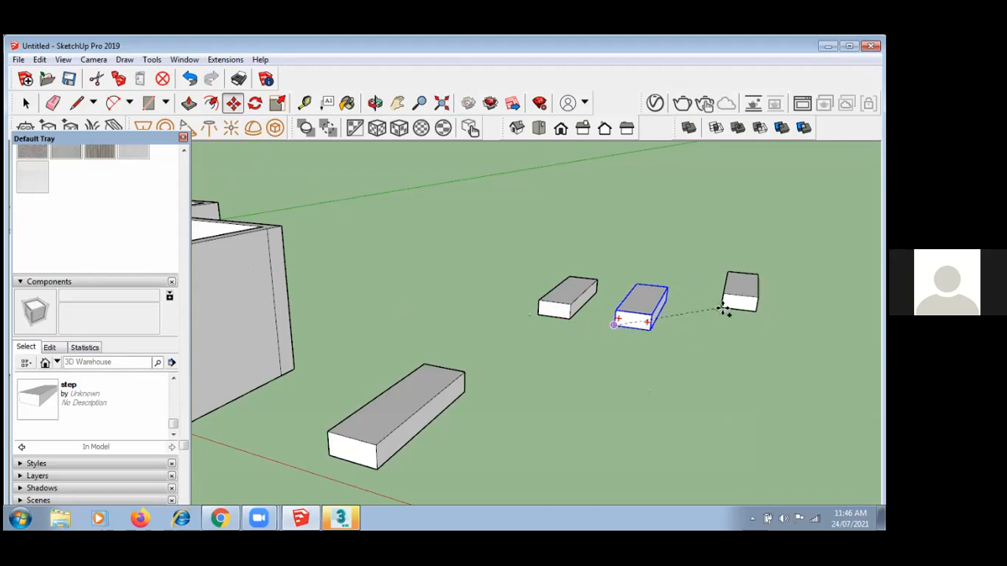
left_click(691, 336)
scroll(489, 429, "down", 2)
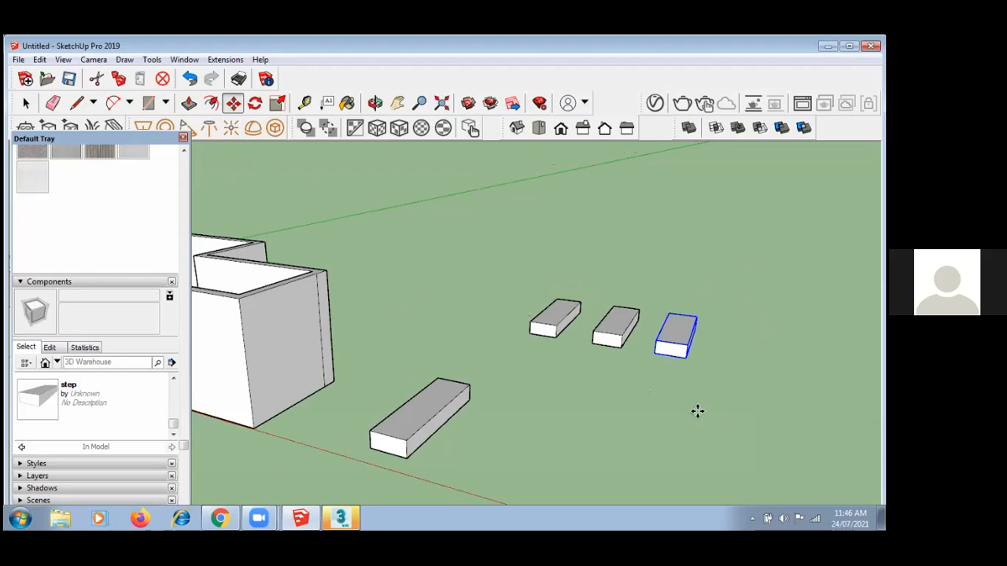
scroll(553, 407, "down", 3)
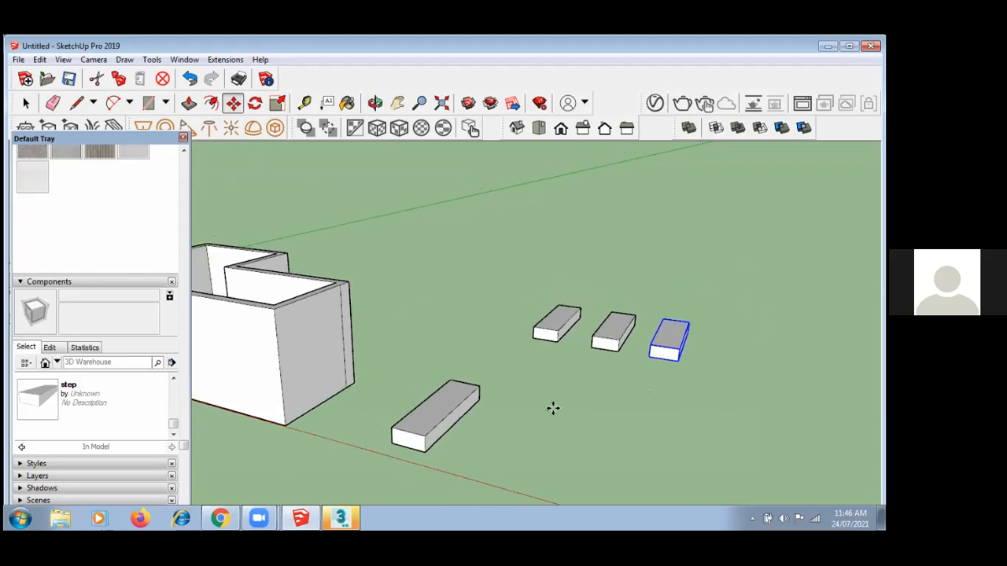
scroll(661, 391, "up", 2)
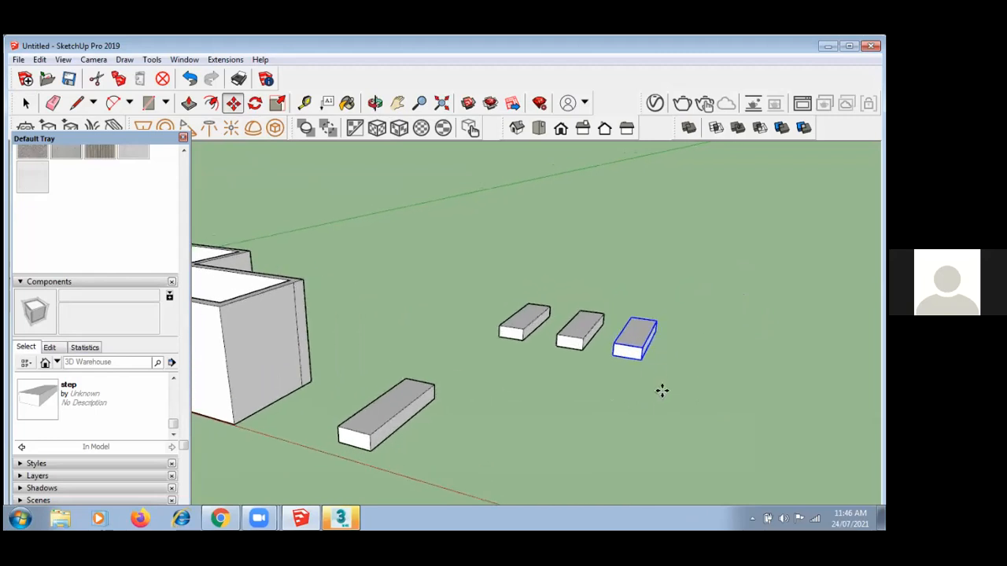
left_click(614, 354)
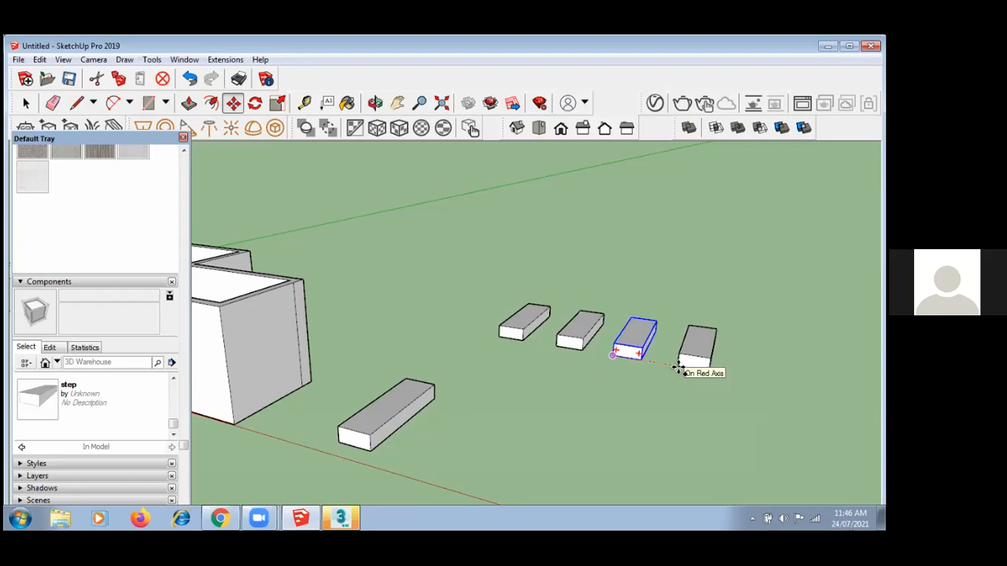
left_click(678, 368)
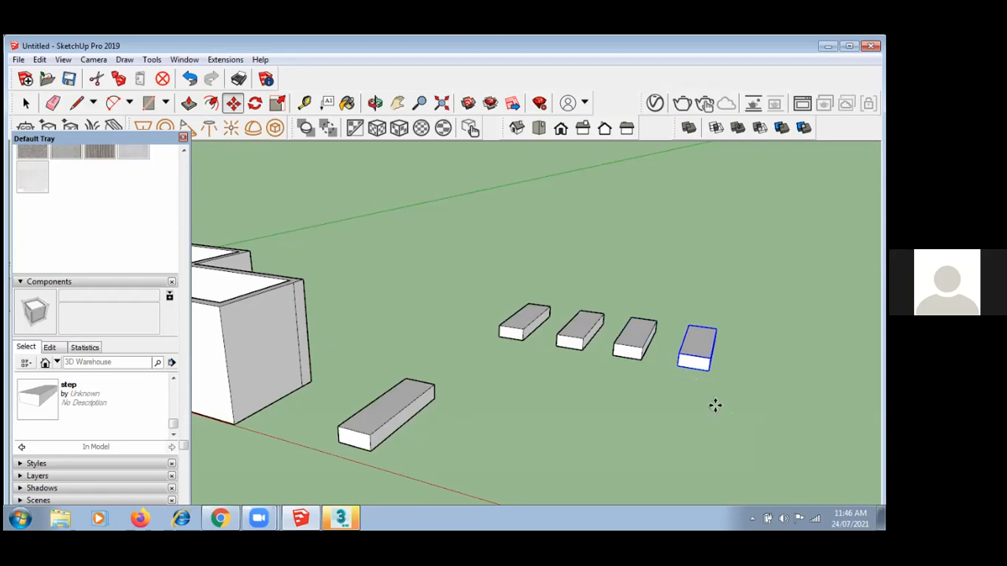
left_click(678, 366)
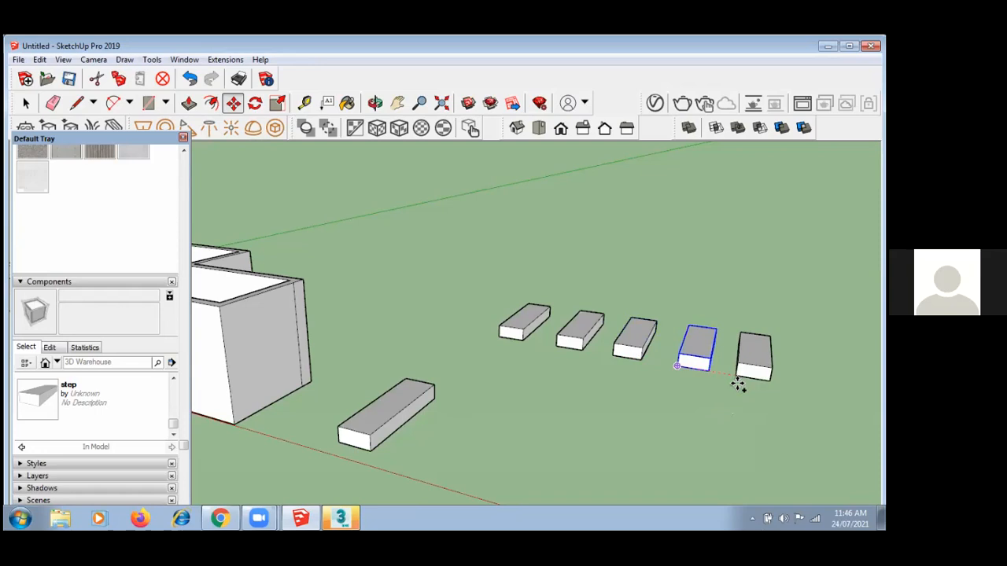
scroll(492, 375, "down", 2)
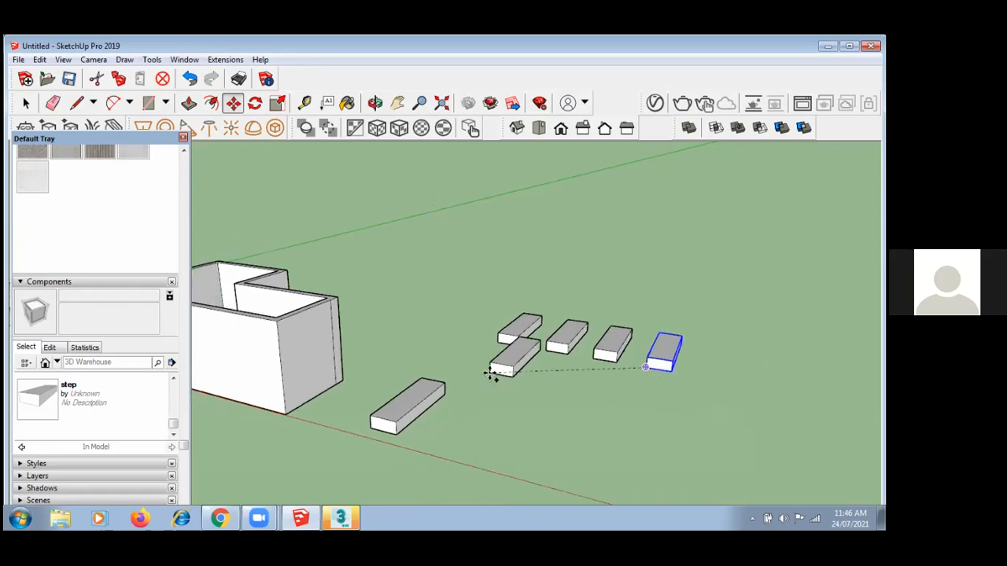
scroll(609, 414, "up", 1)
key("Escape")
- Try to build a stair from the separate front step by copying it twice onto the preceding upper front corner, and undo both copies
middle_click_drag(453, 411, 383, 409)
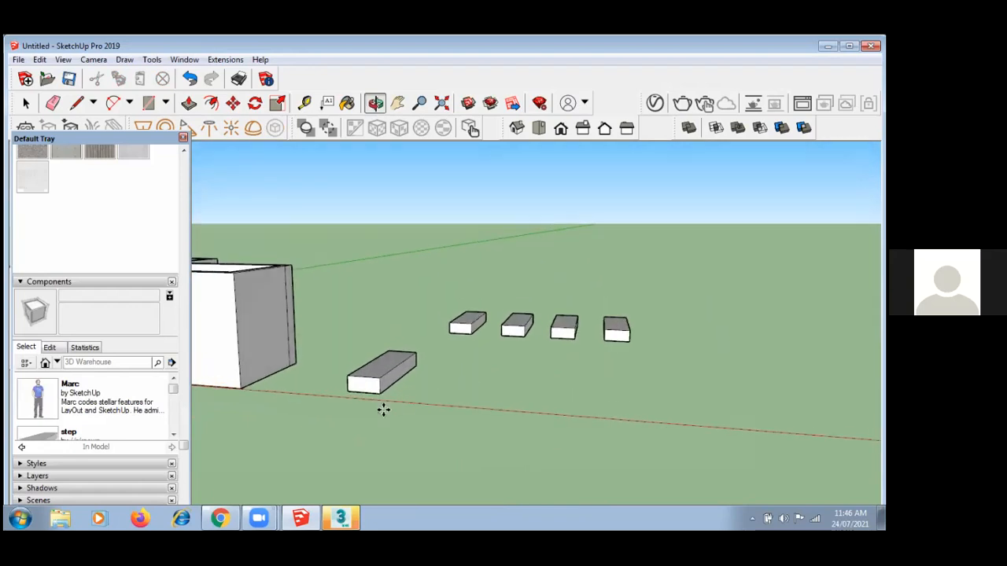
left_click(346, 390)
key("ctrl")
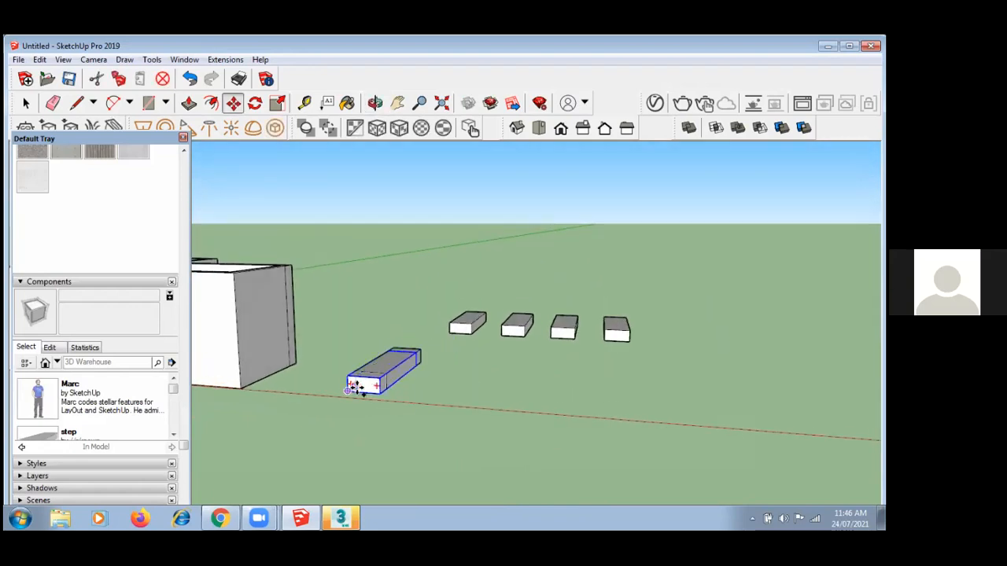
left_click(387, 379)
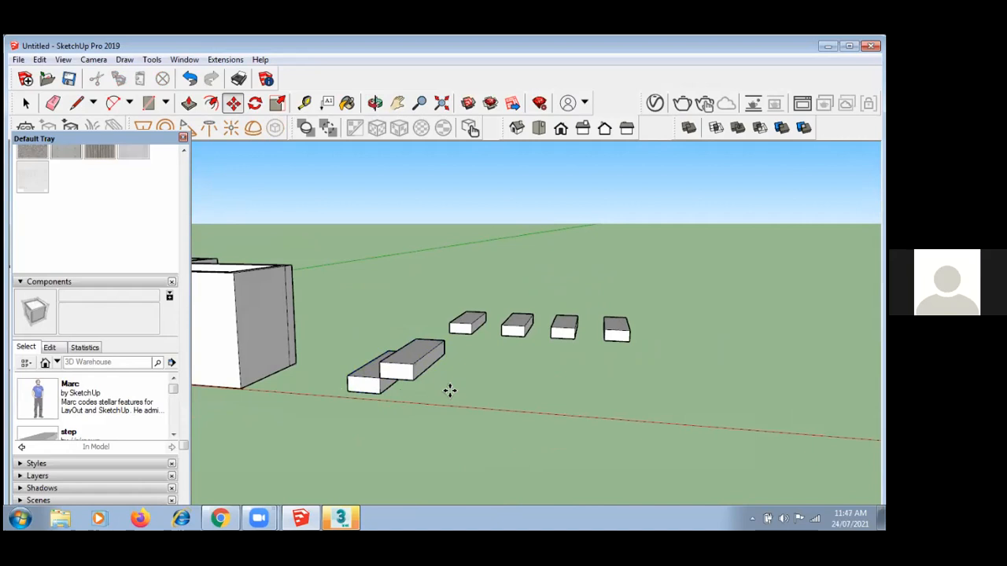
mouse_move(396, 393)
middle_mouse_down()
mouse_move(459, 399)
mouse_move(400, 383)
middle_mouse_up()
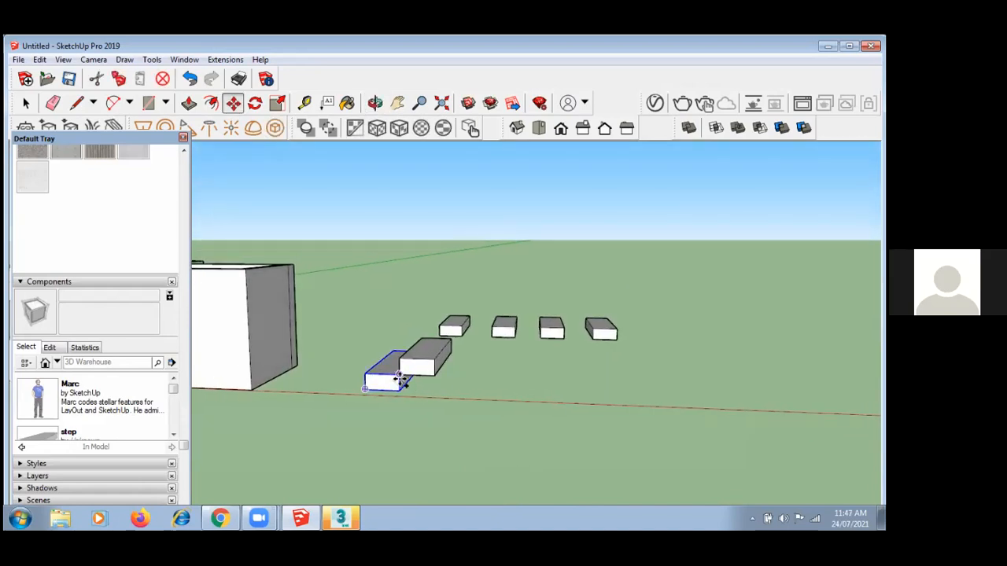
left_click(401, 373)
key("ctrl")
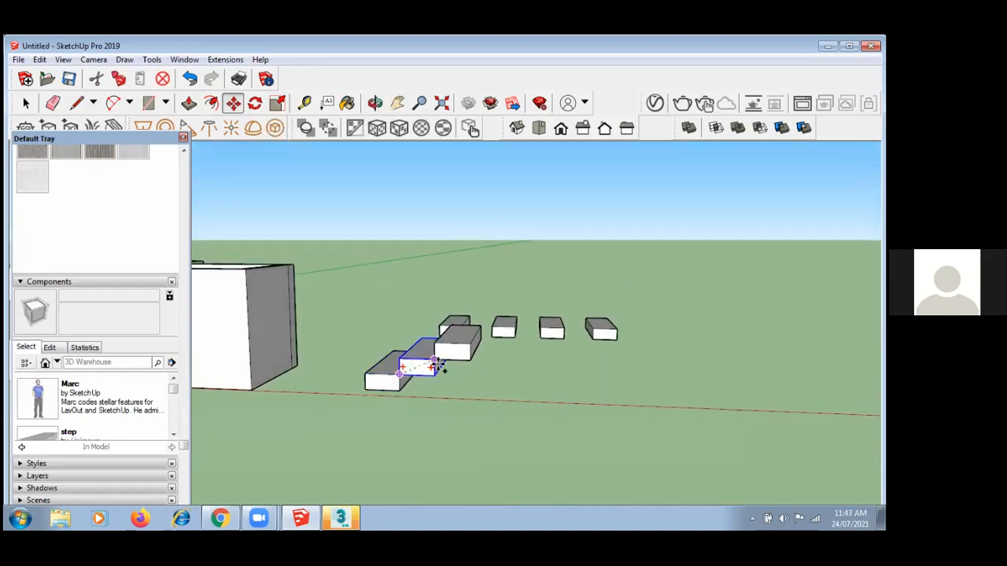
left_click(431, 367)
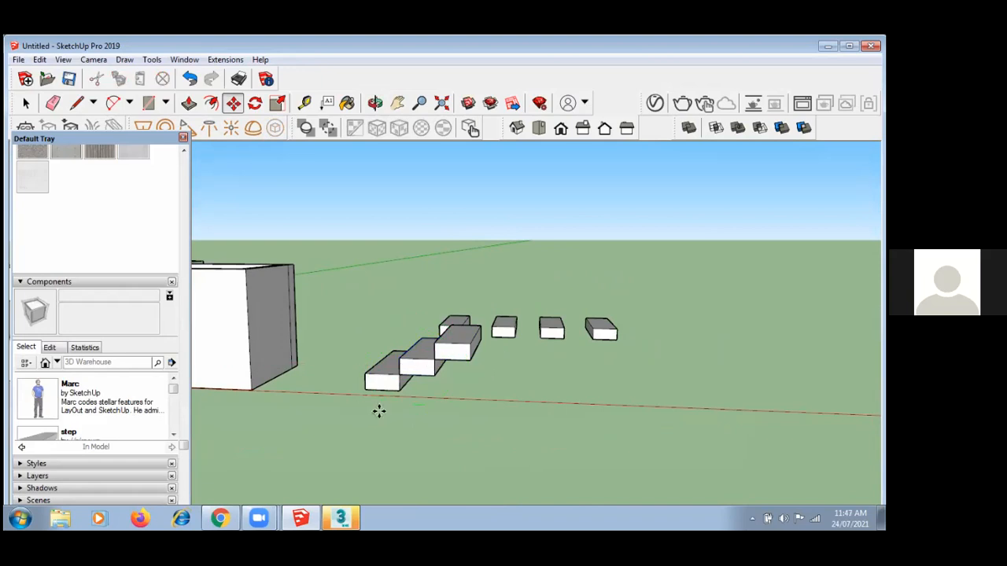
key("ctrl+z")
key("ctrl+z")
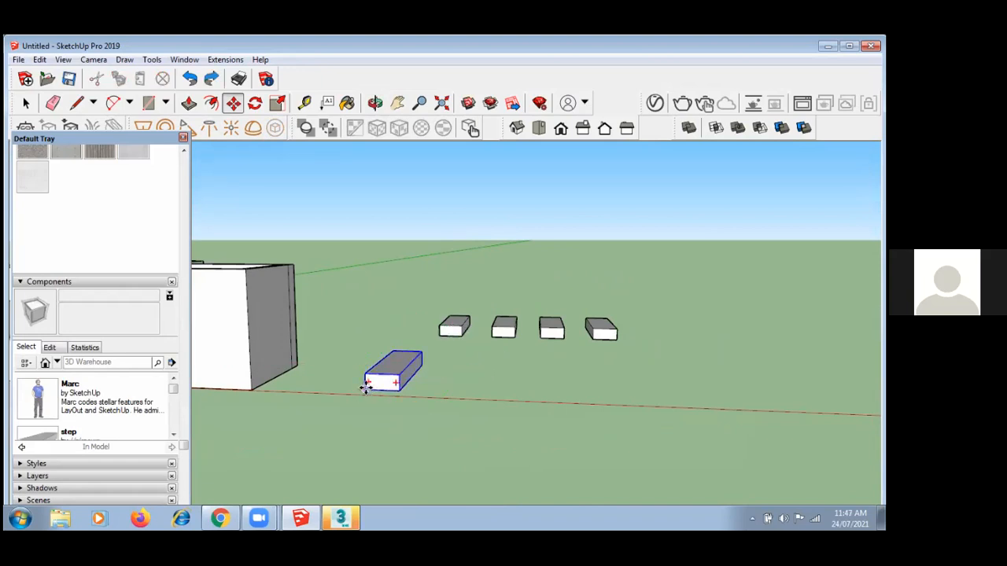
- Copy the separate front step twice, placing each copy's lower front corner on the preceding step's upper front corner to form a stair
left_click(364, 386)
key("ctrl")
left_click(405, 373)
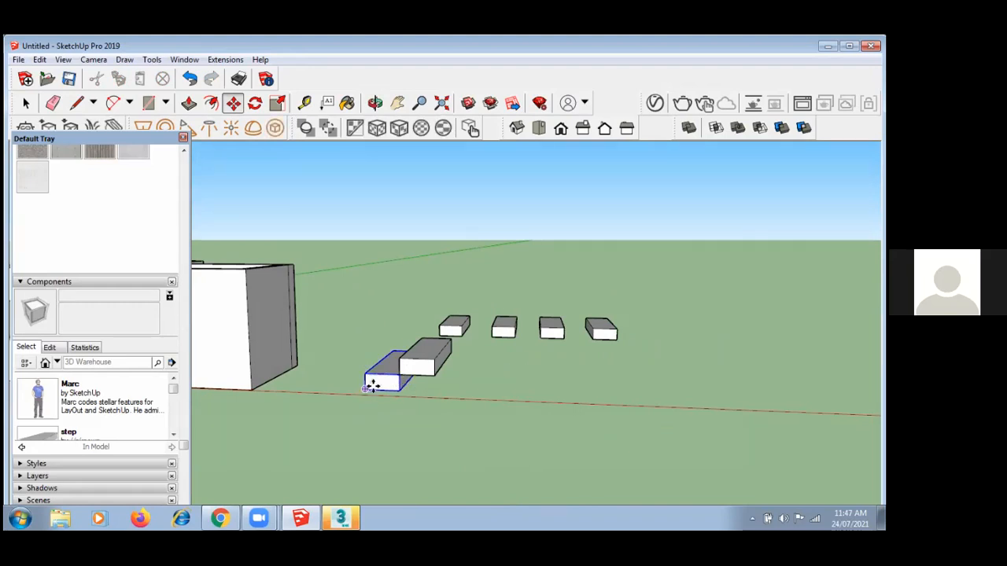
left_click(400, 373)
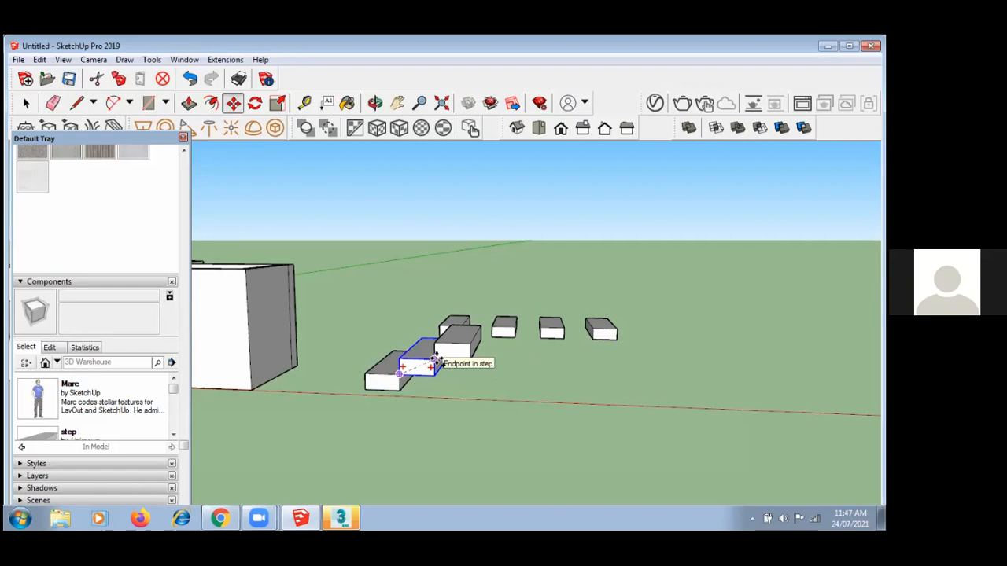
left_click(432, 362)
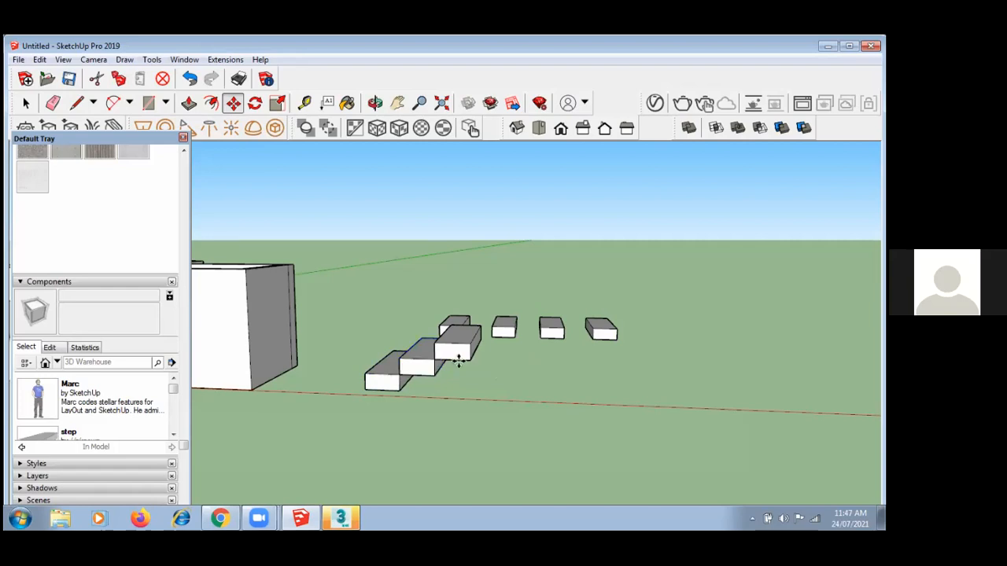
- Insert another instance of the step component from the in-model components, placed on the top step's upper front corner
scroll(446, 409, "down", 3)
scroll(445, 409, "down", 1)
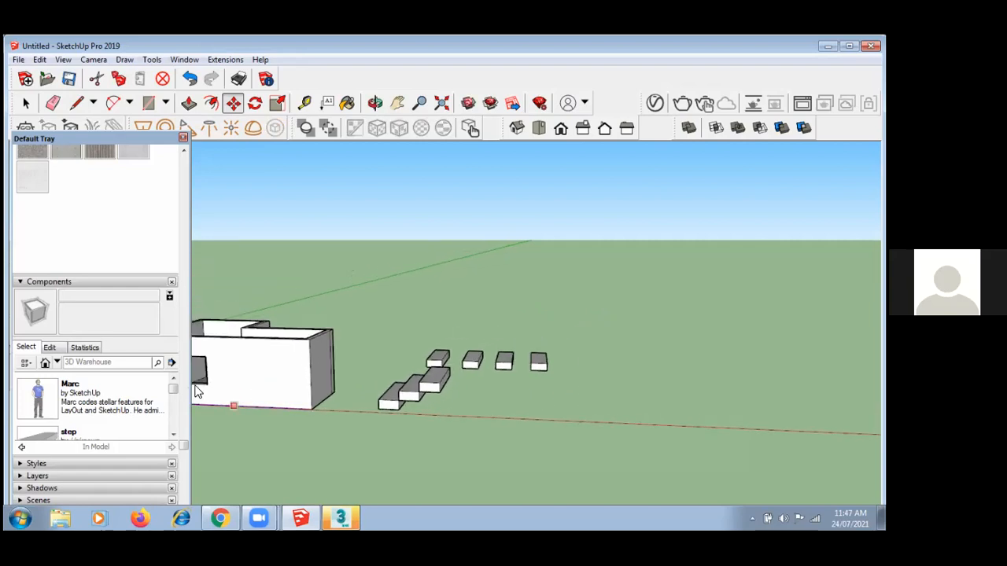
scroll(170, 415, "down", 1)
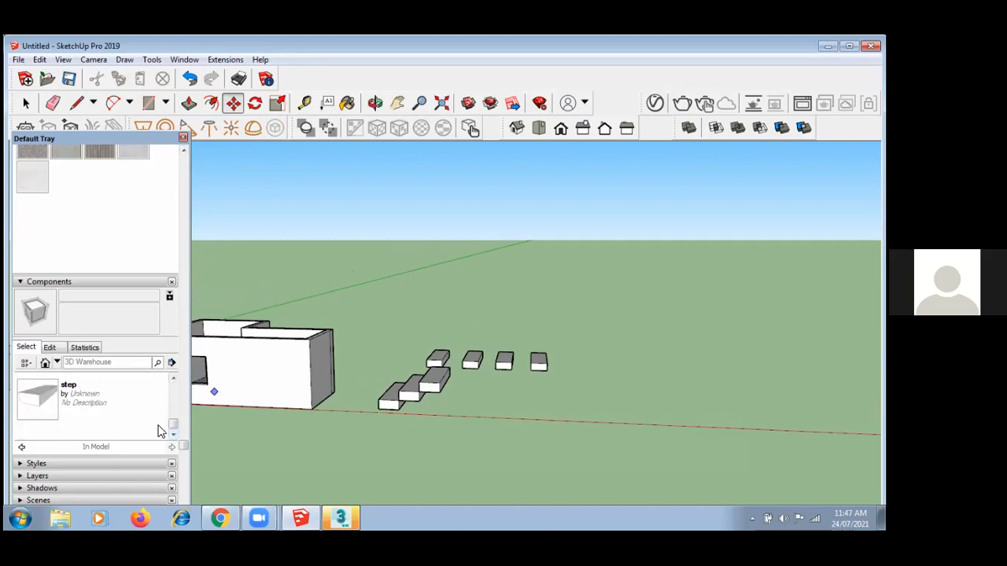
left_click(174, 379)
left_click_drag(36, 423, 445, 385)
- Examine the stair, the row of steps and the rooms from the standard top, front, right and isometric views
middle_click_drag(540, 394, 498, 407)
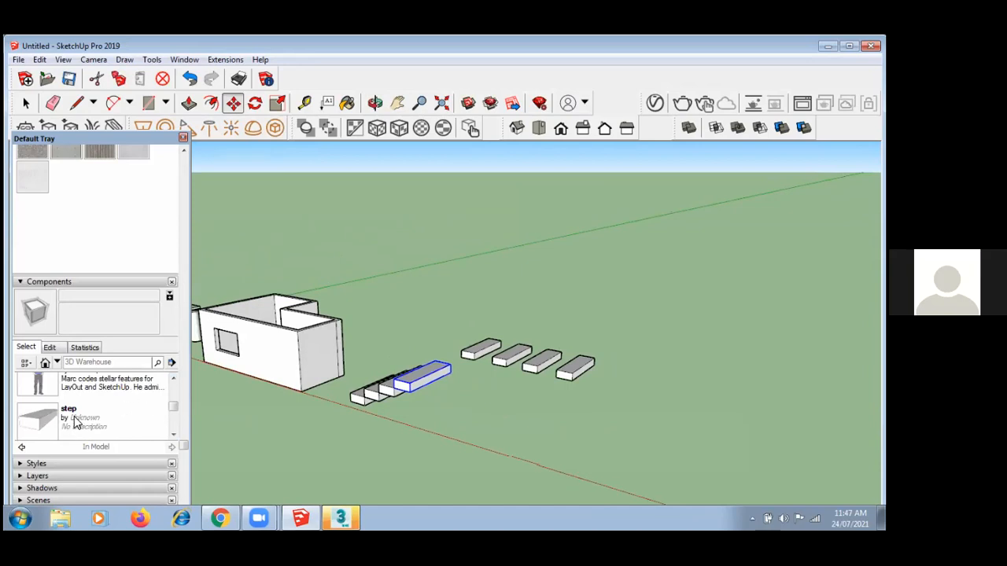
middle_click_drag(446, 389, 582, 346)
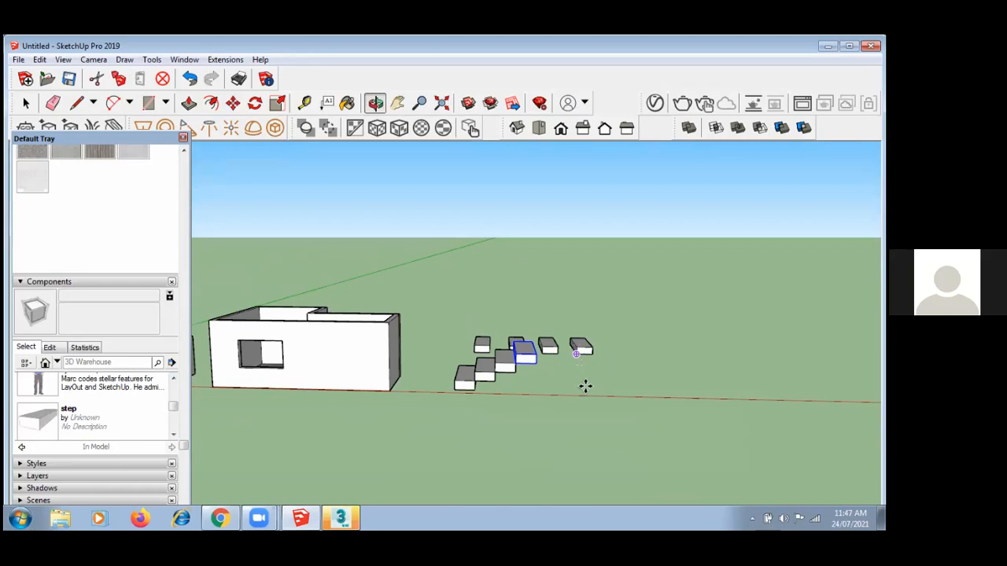
scroll(526, 409, "down", 5)
scroll(379, 397, "down", 1)
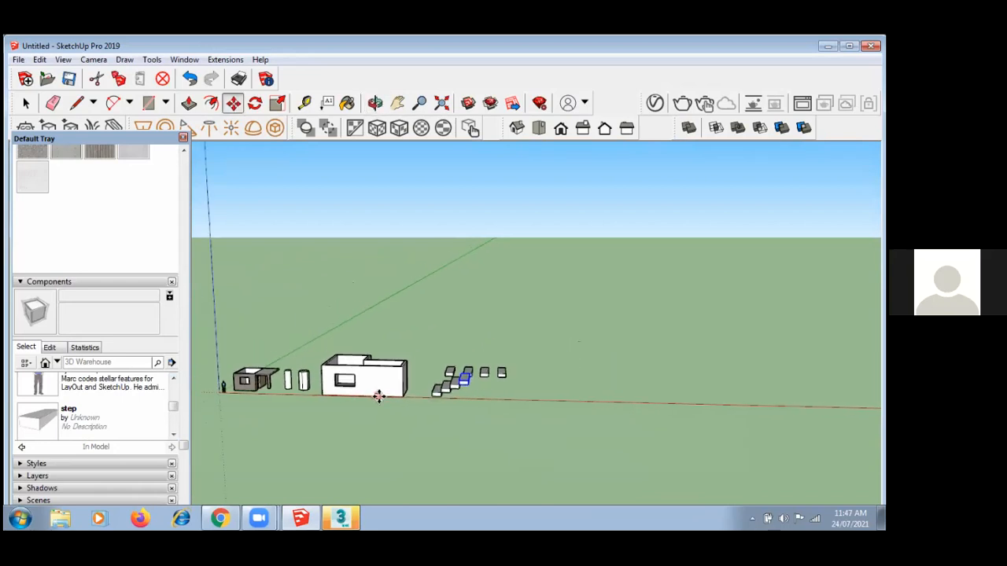
scroll(507, 407, "up", 2)
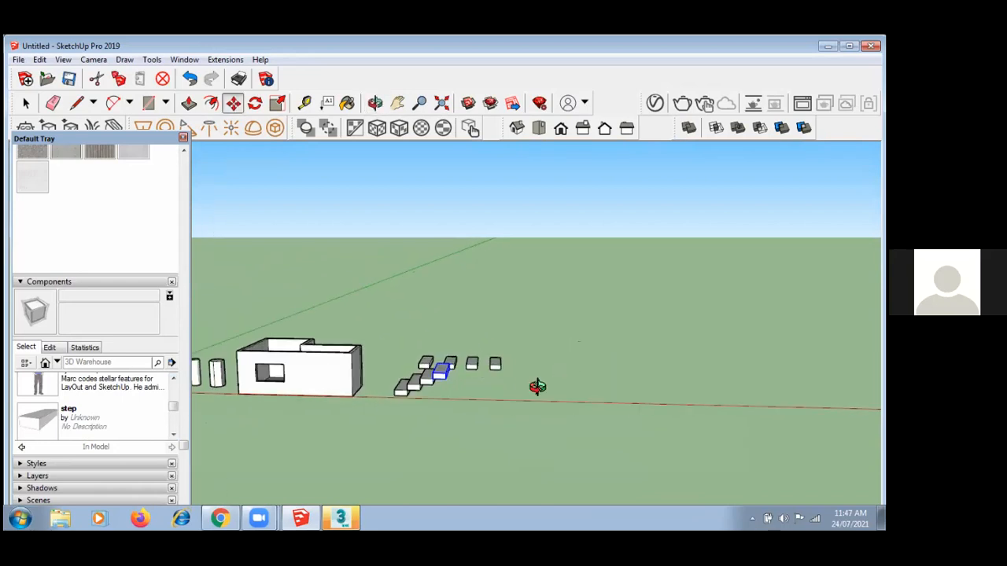
middle_click_drag(537, 386, 463, 409)
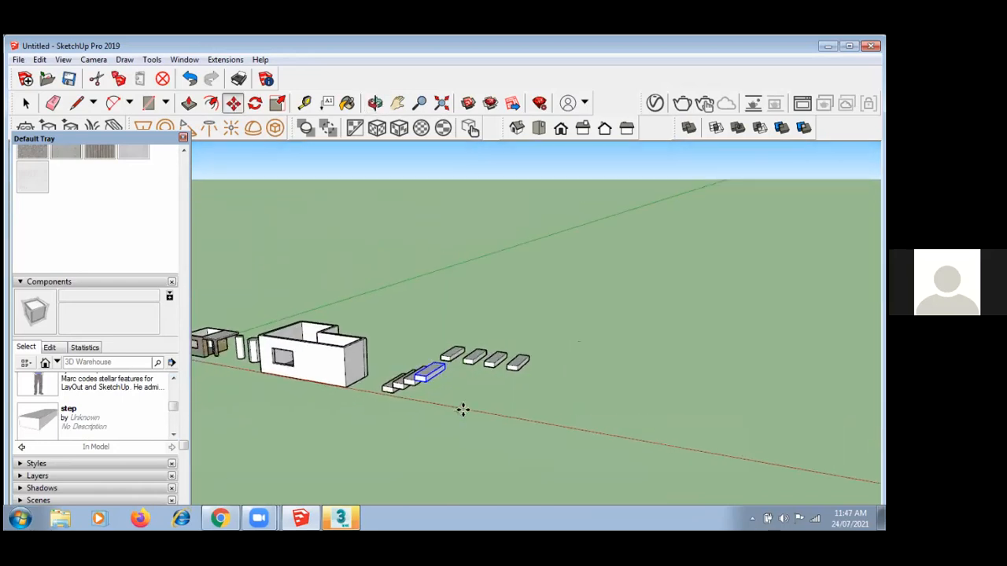
left_click(538, 131)
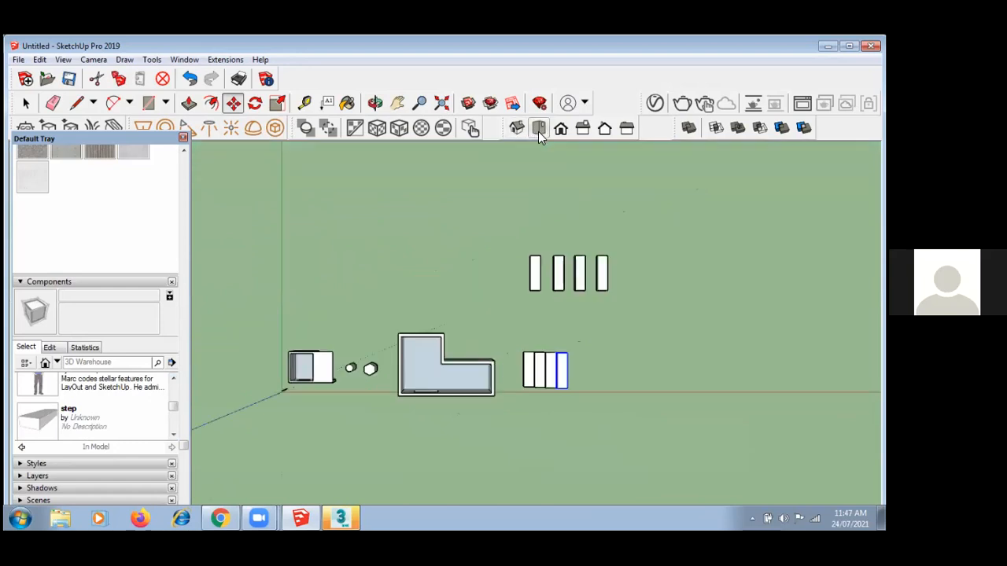
scroll(555, 386, "up", 3)
scroll(558, 390, "up", 1)
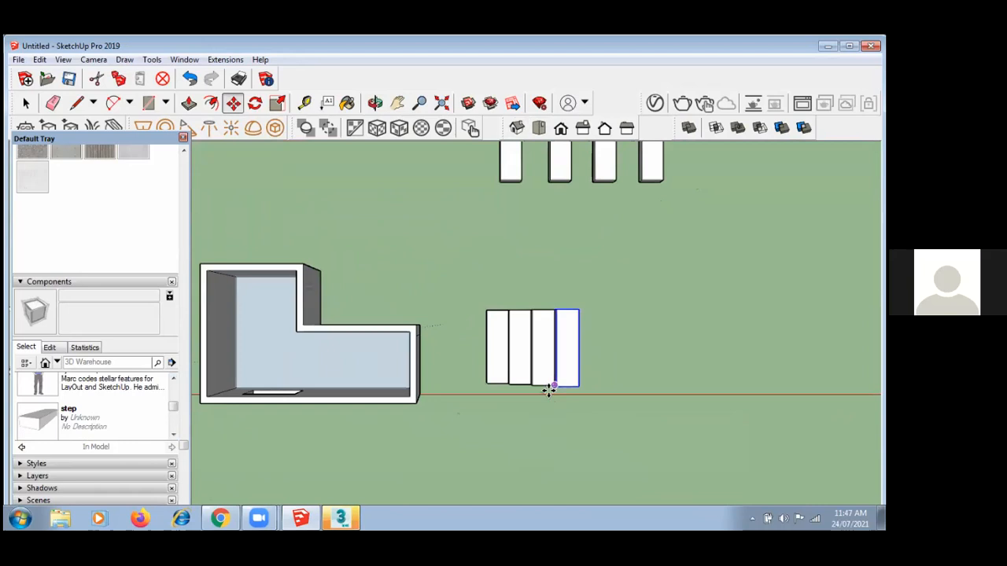
left_click(560, 132)
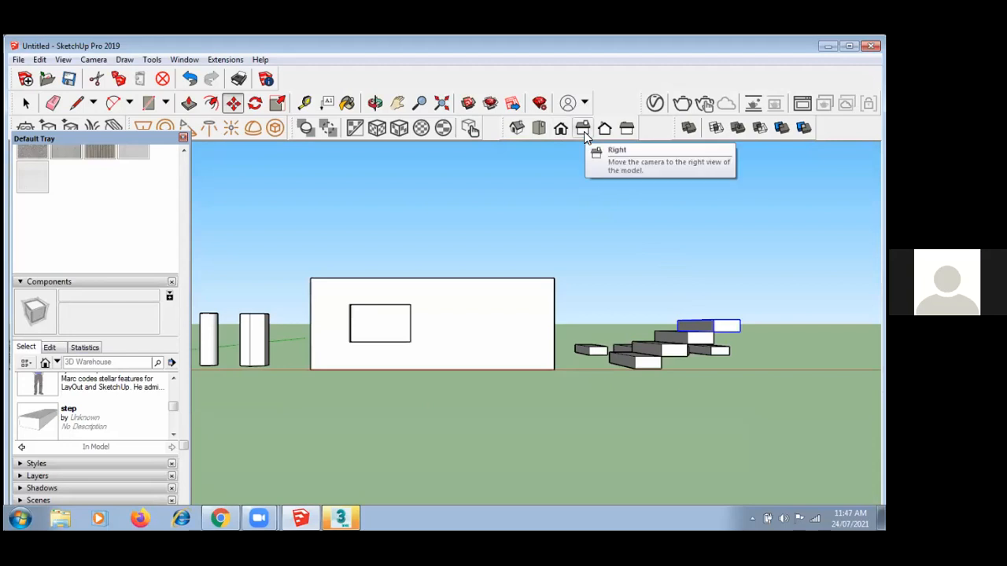
left_click(583, 132)
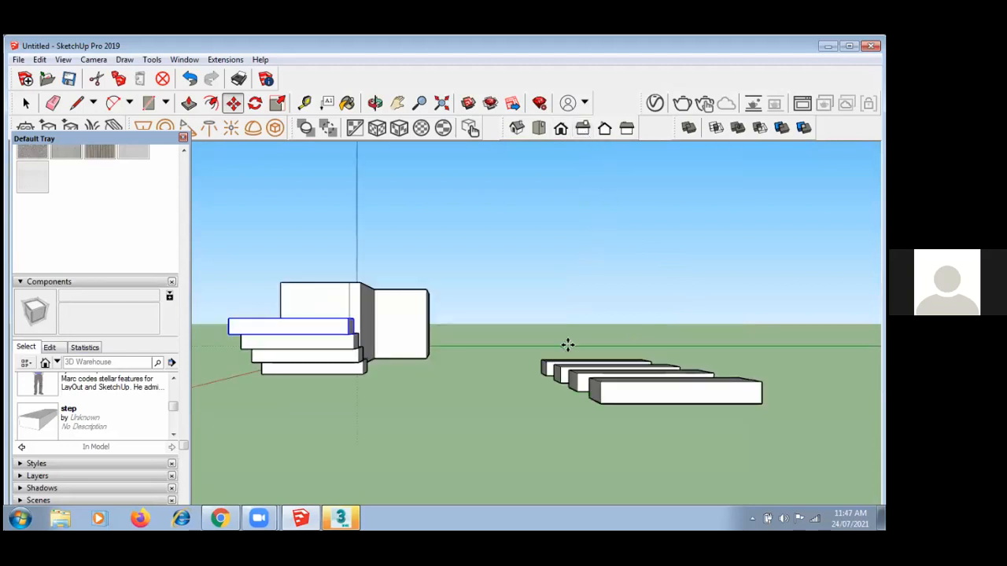
left_click(517, 128)
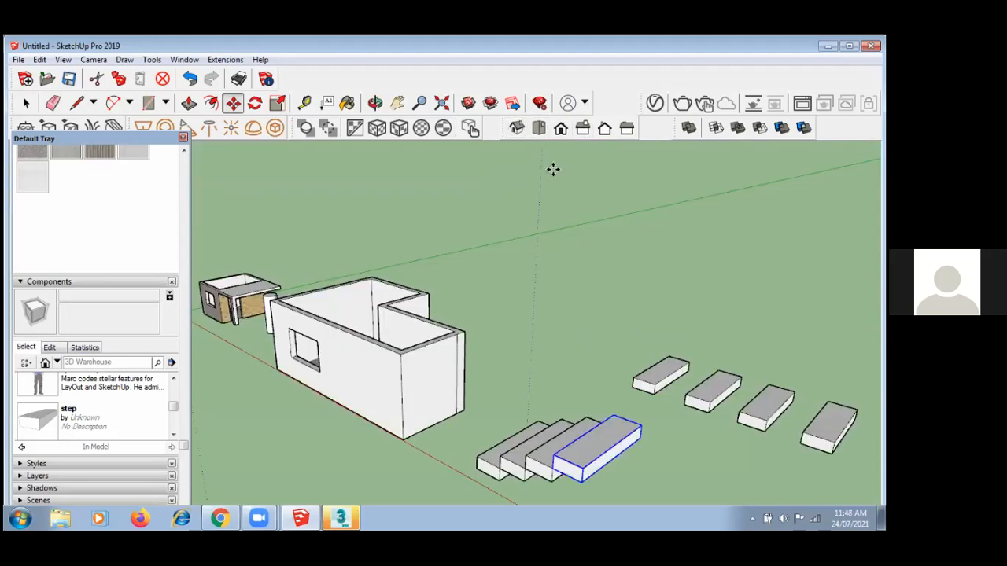
middle_click_drag(643, 338, 714, 319)
scroll(527, 331, "down", 3)
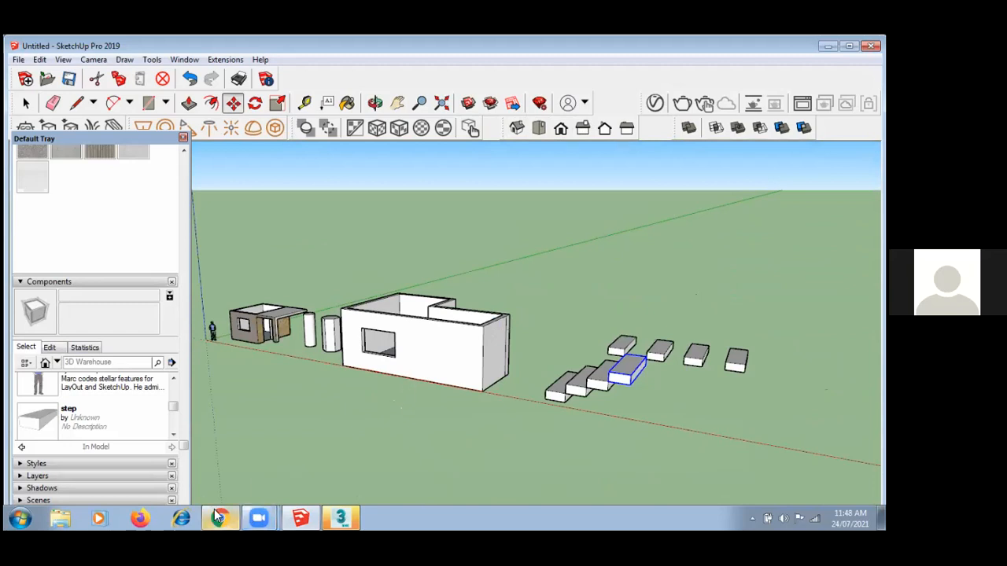
- Switch to Google Chrome and replace the Hindi news tab with a new blank tab
mouse_move(214, 510)
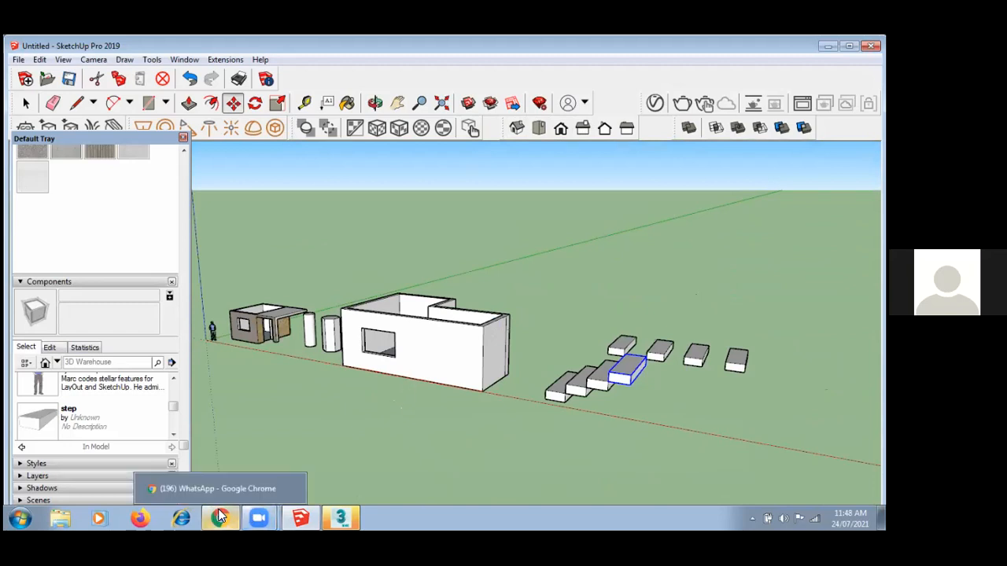
left_click(218, 511)
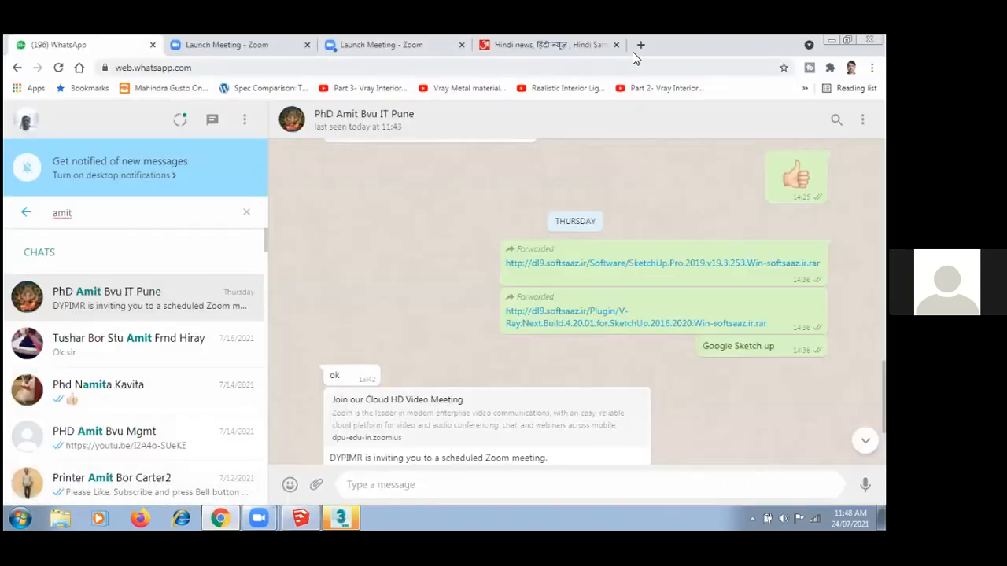
left_click(616, 45)
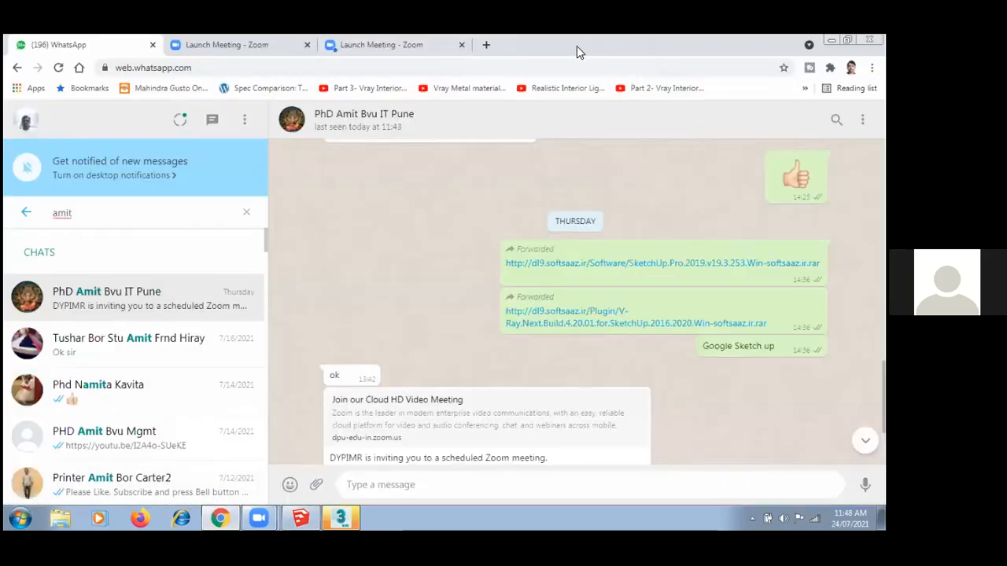
left_click(487, 45)
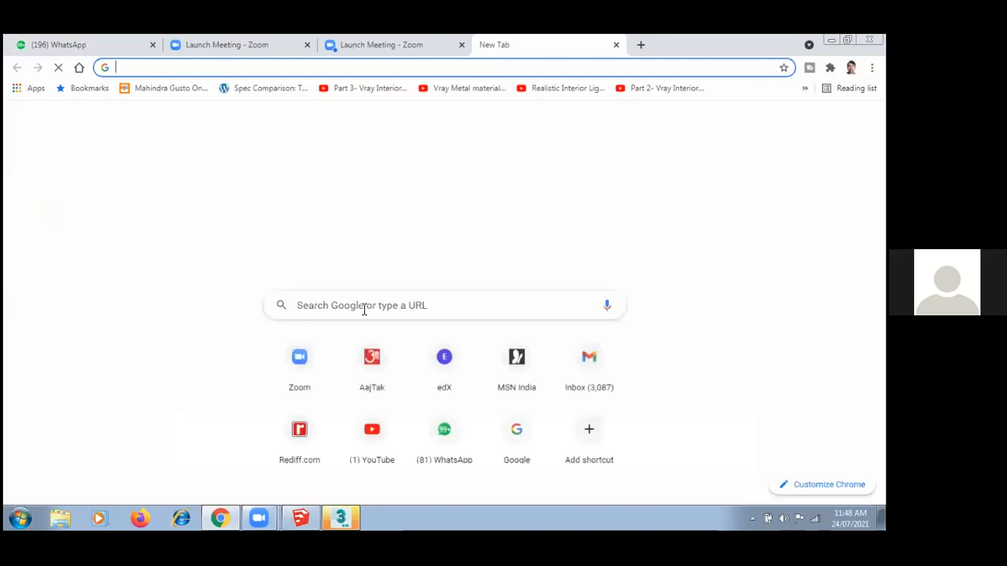
- Search Google for "3d interior design" using the suggested query and show the image results
left_click(368, 305)
type("3")
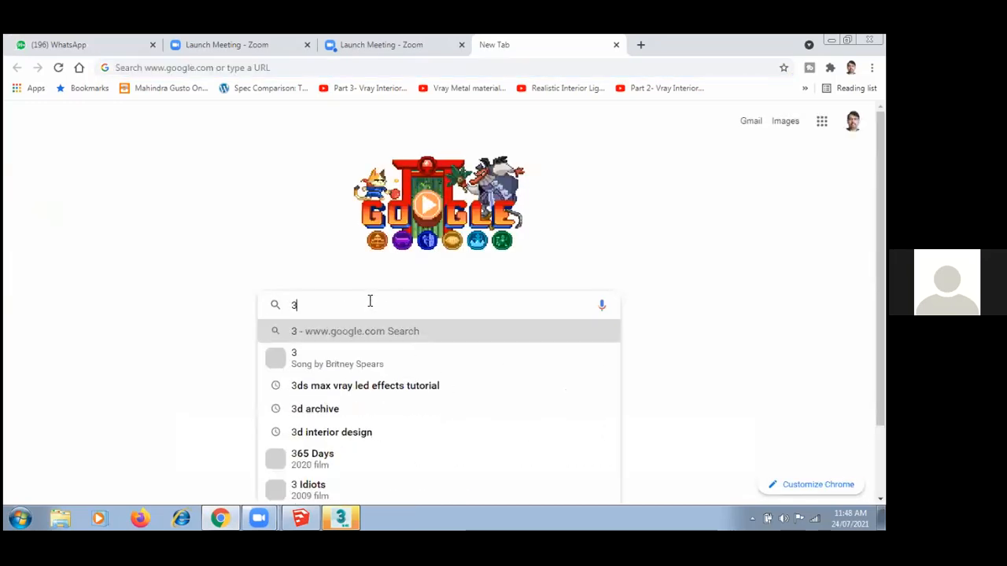
type("d i")
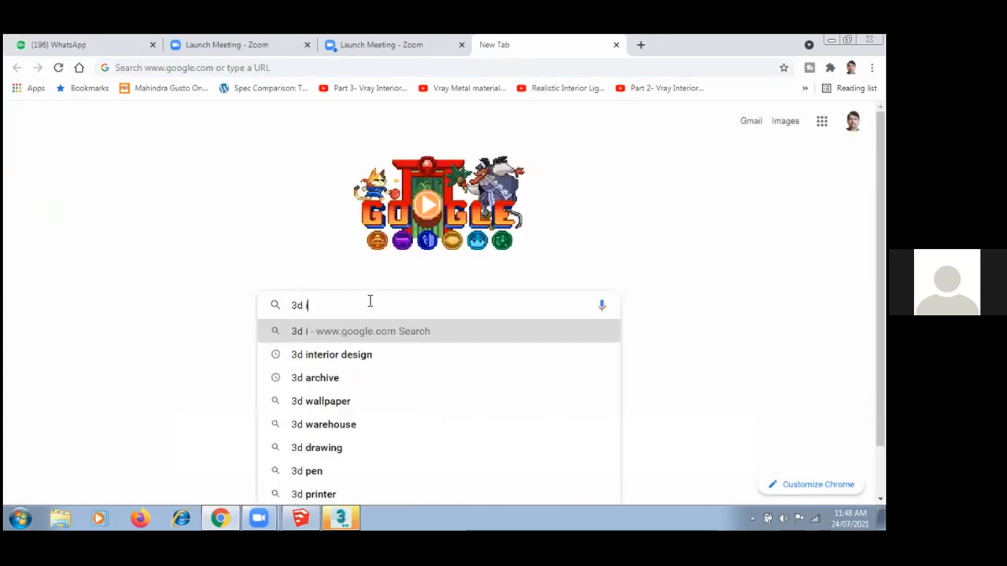
type("nt")
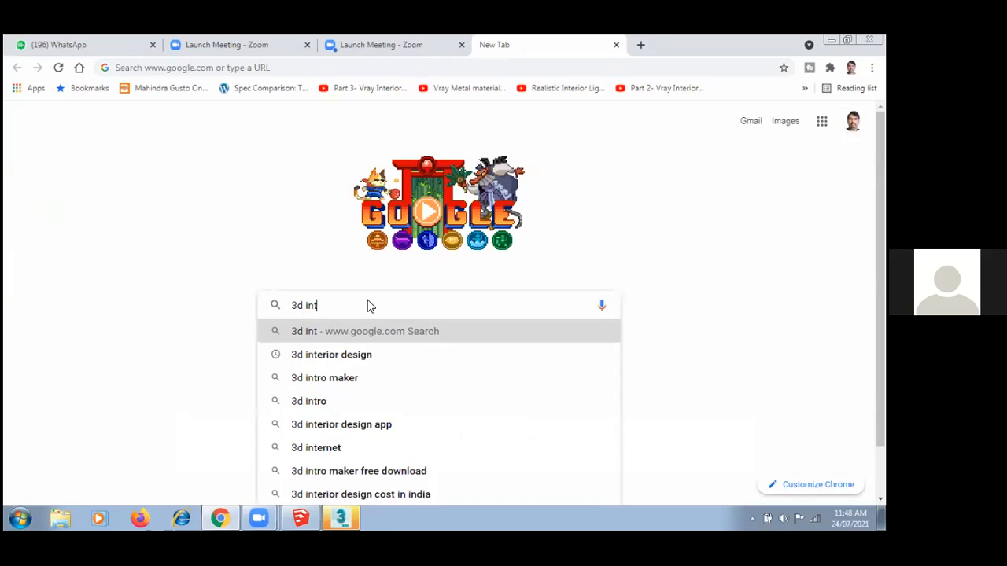
left_click(368, 358)
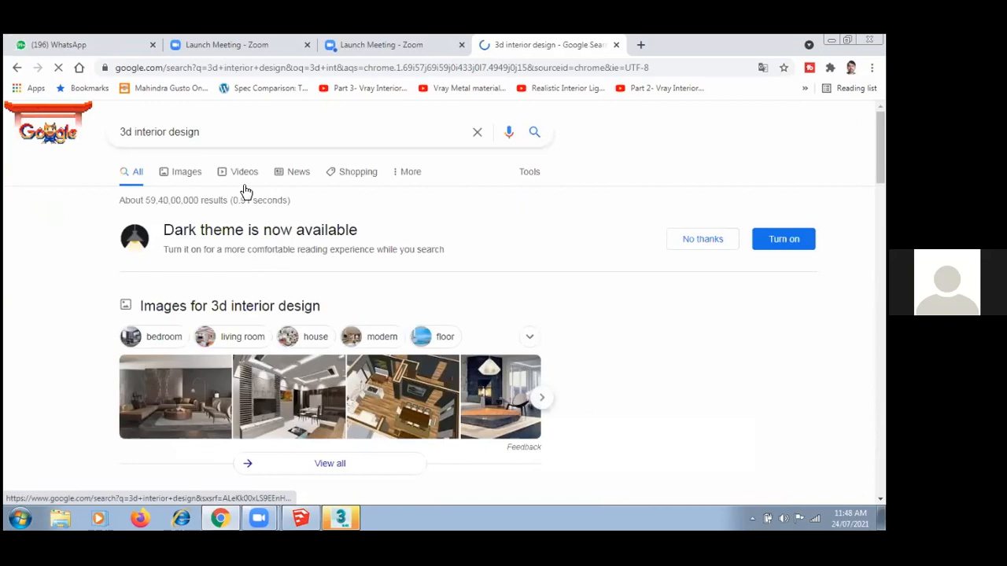
left_click(187, 173)
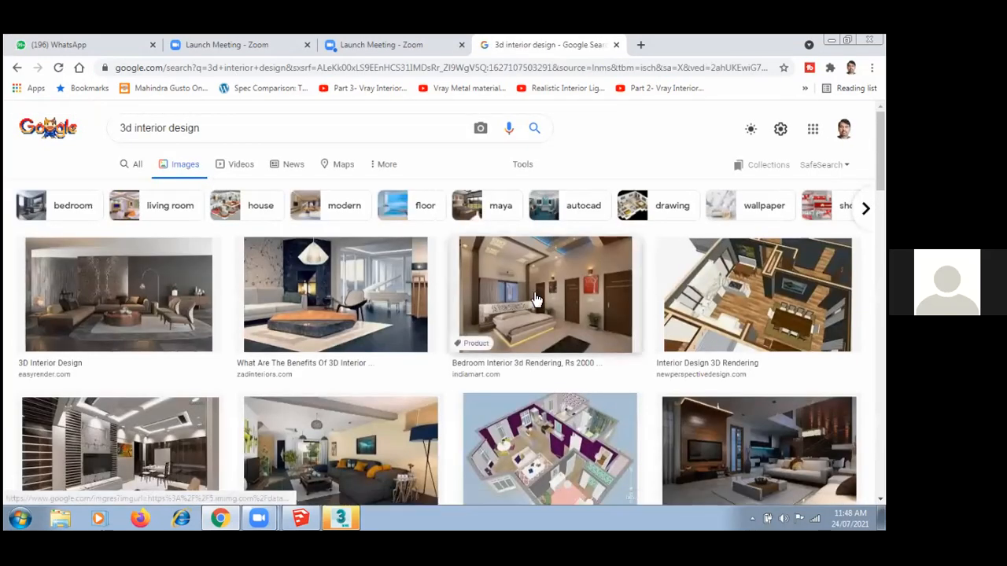
- Preview the easyrender living room, the IndiaMART bedroom and the ZAD Interiors fireplace lounge from the image results
scroll(536, 300, "down", 2)
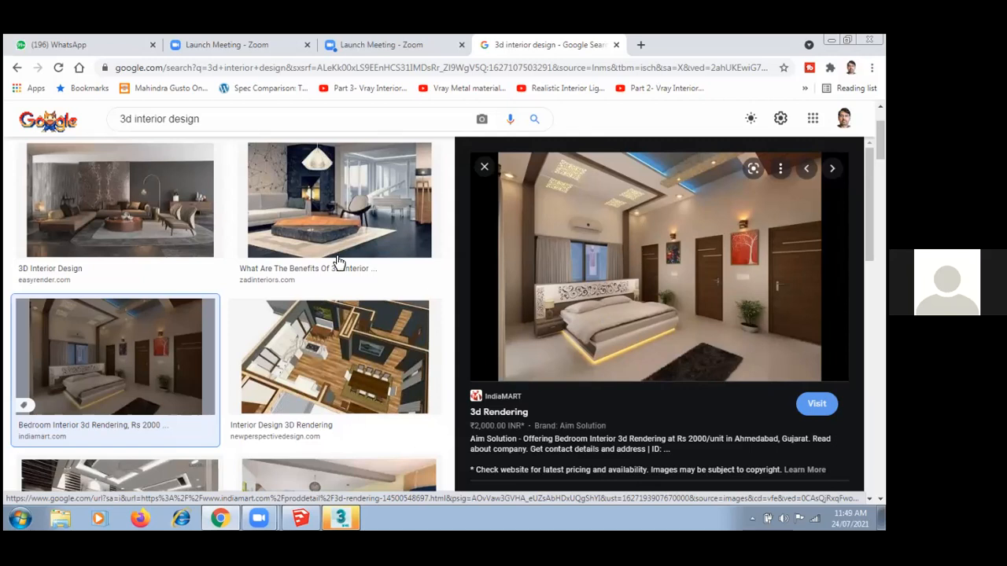
left_click(136, 218)
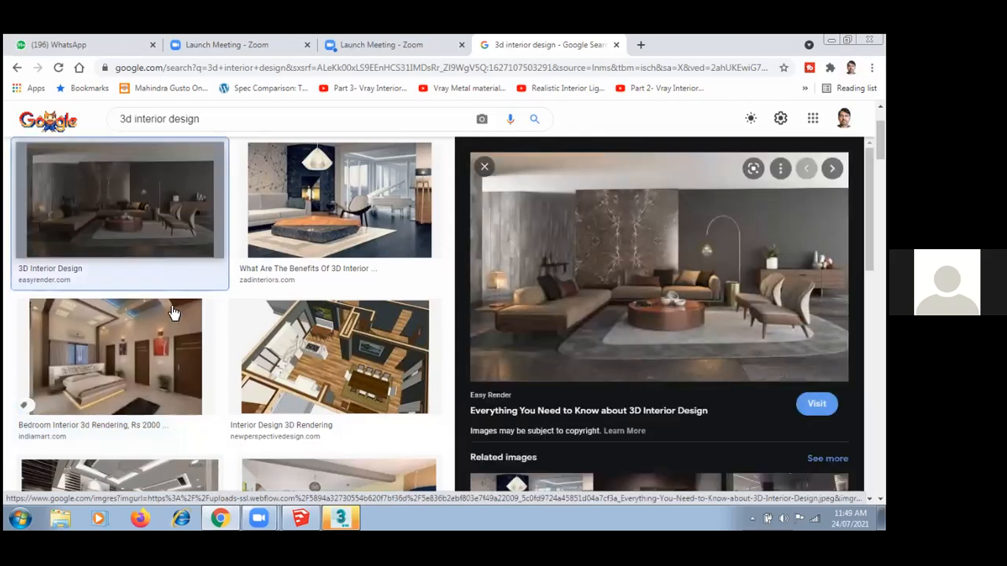
left_click(148, 343)
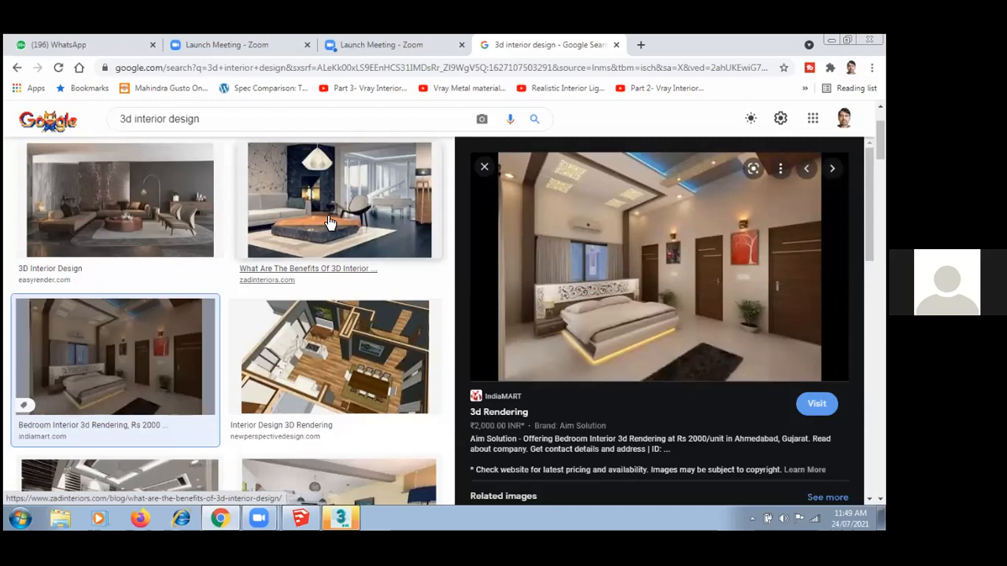
left_click(330, 220)
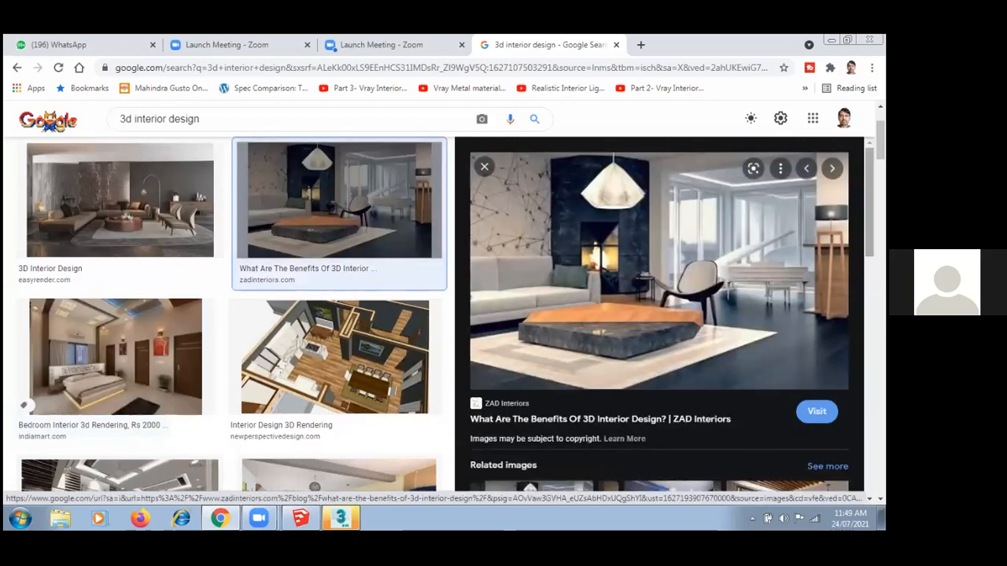
- Preview the Best Interior Designers lounge among the related images, and return to the ZAD Interiors fireplace lounge
scroll(659, 315, "down", 3)
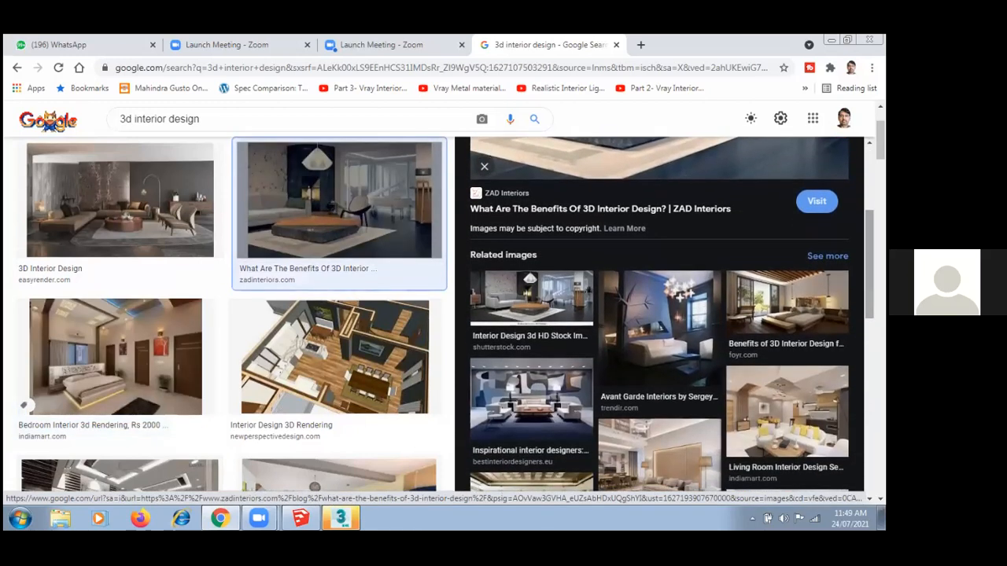
mouse_move(881, 141)
left_mouse_down()
mouse_move(881, 186)
mouse_move(881, 144)
left_mouse_up()
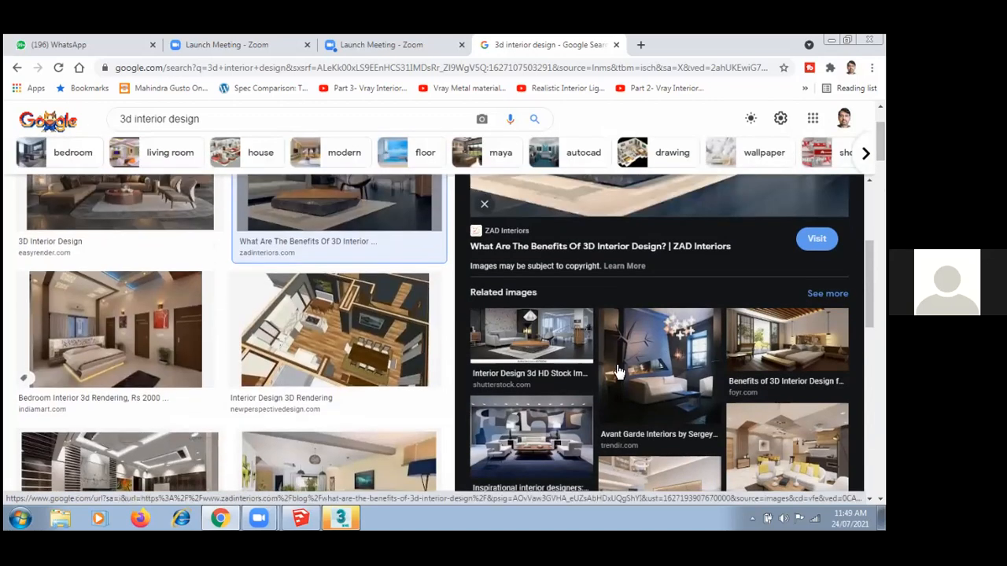
left_click(582, 418)
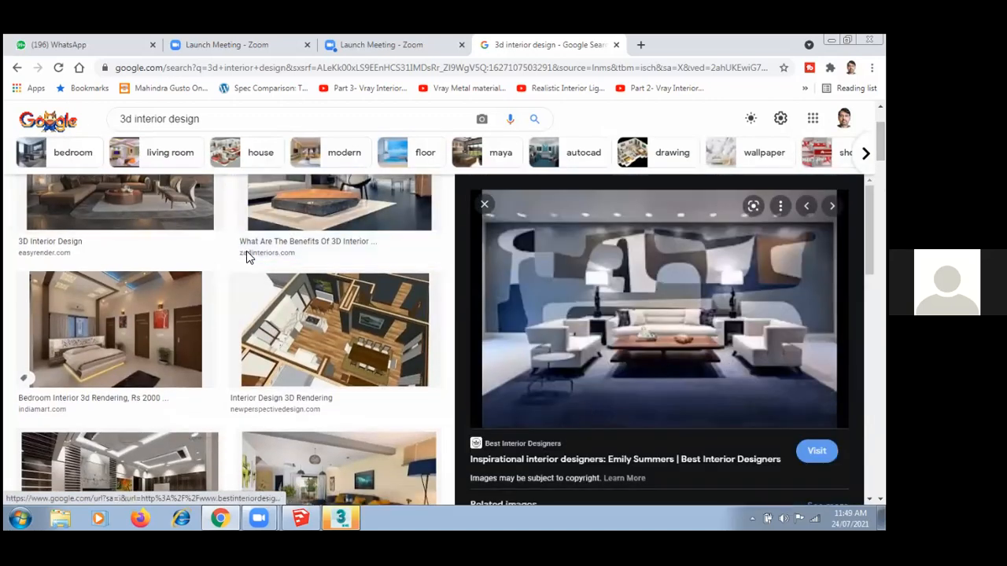
scroll(247, 254, "up", 3)
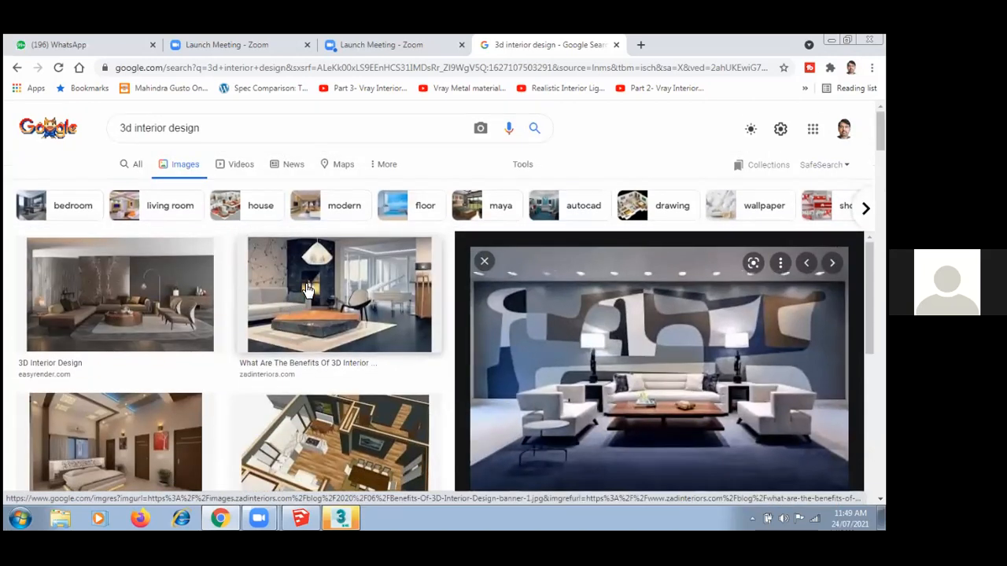
left_click(299, 293)
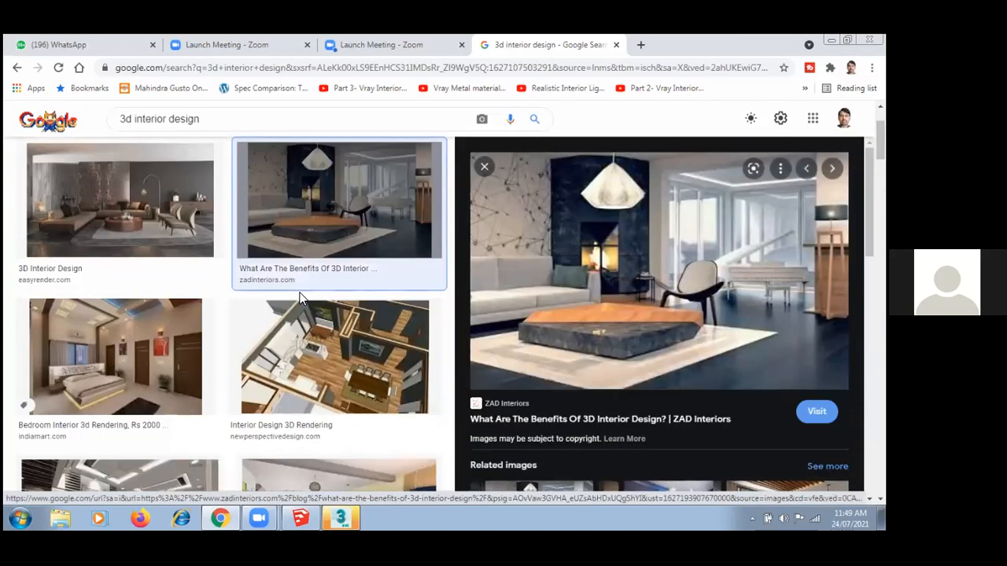
- Preview the bedroom rendering and the CivilLane living room among the 3d interior design image results
left_click(171, 413)
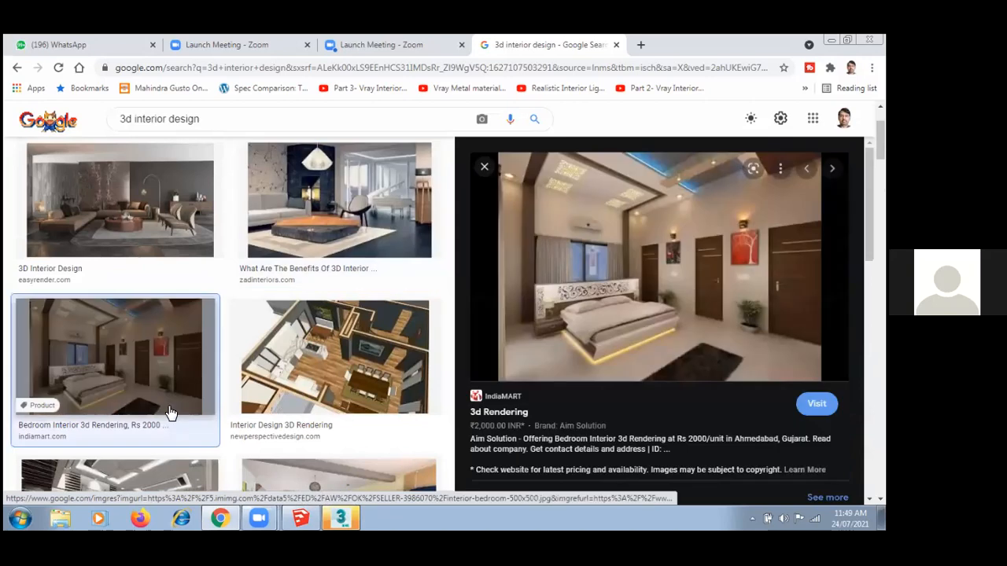
left_click(160, 484)
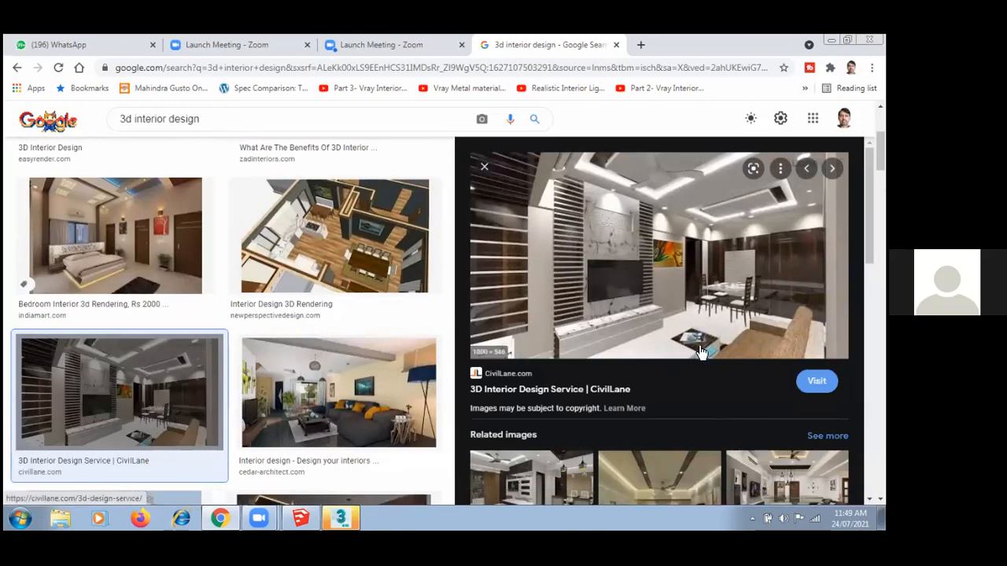
scroll(443, 360, "down", 1)
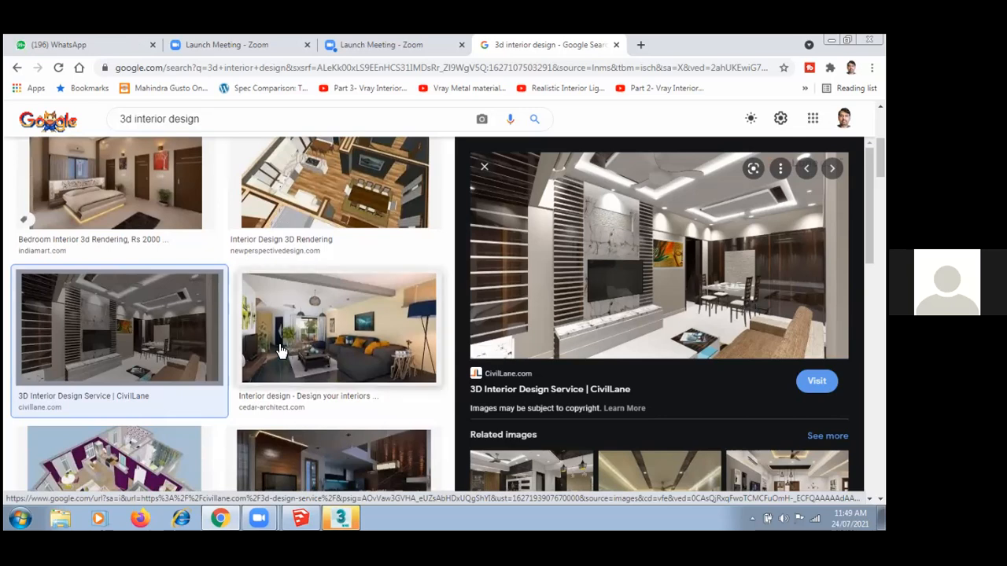
scroll(315, 369, "down", 3)
scroll(315, 368, "up", 5)
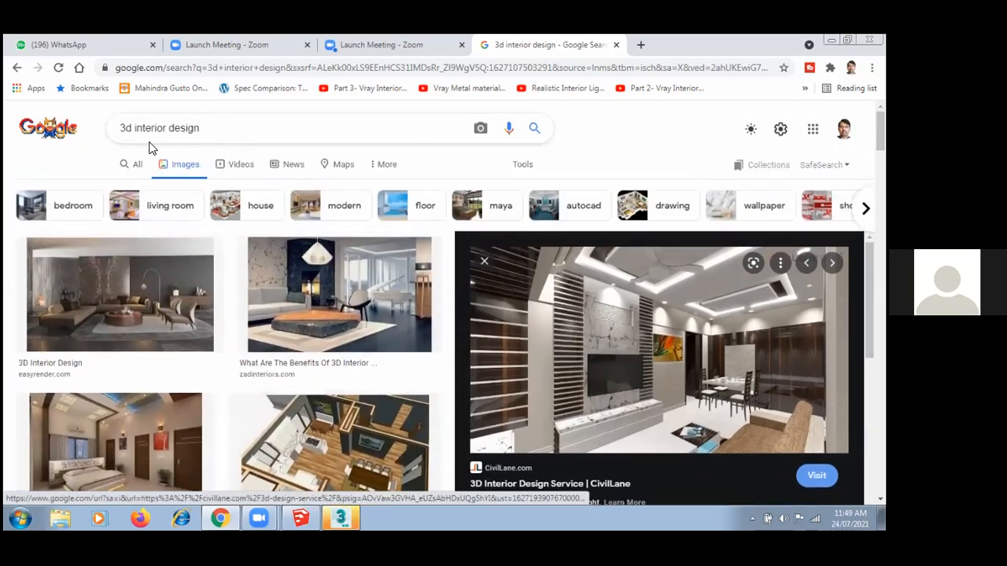
- Search images for "3d exterior design" and preview several of the modern house renderings
left_click_drag(166, 128, 134, 128)
type("ex")
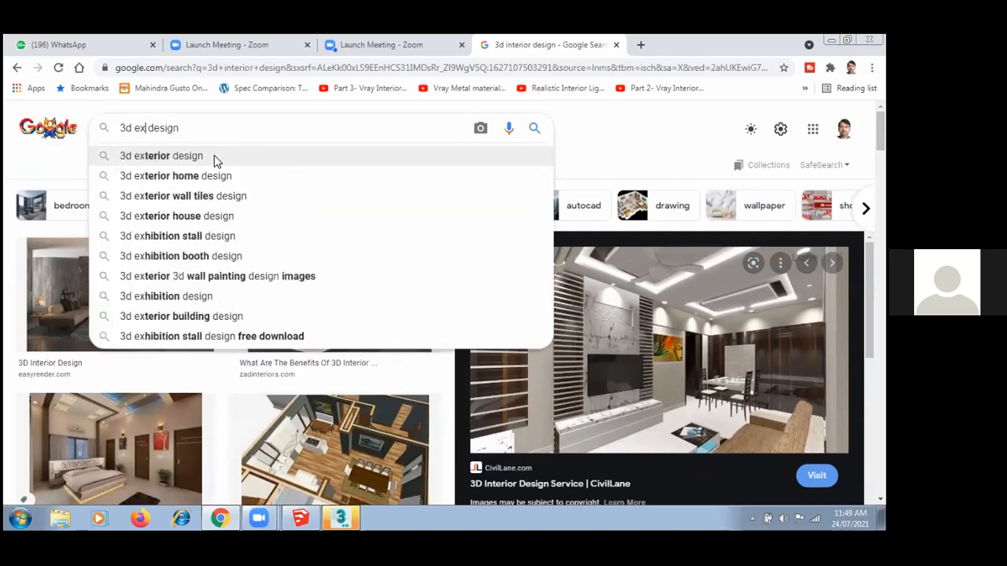
left_click(186, 161)
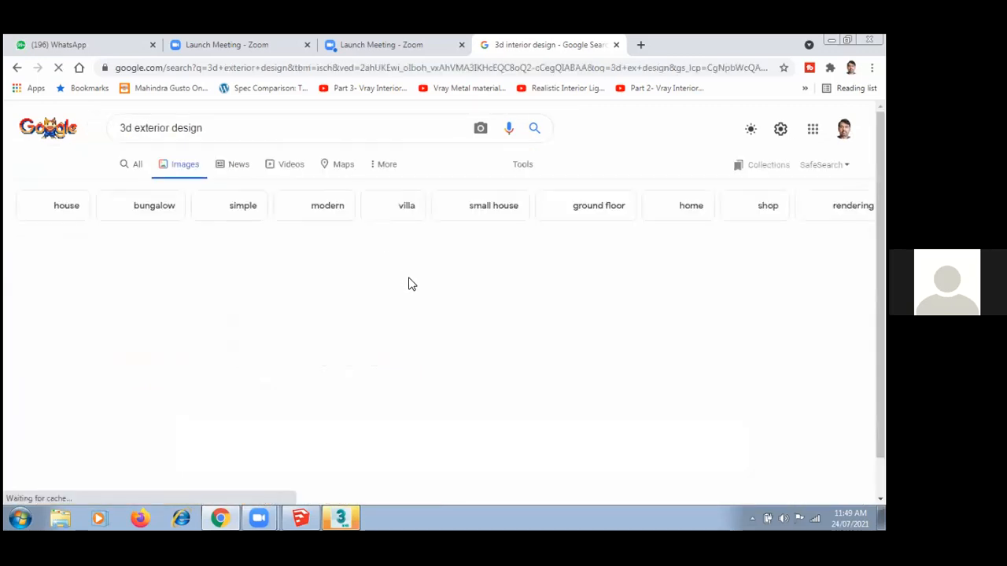
left_click(294, 298)
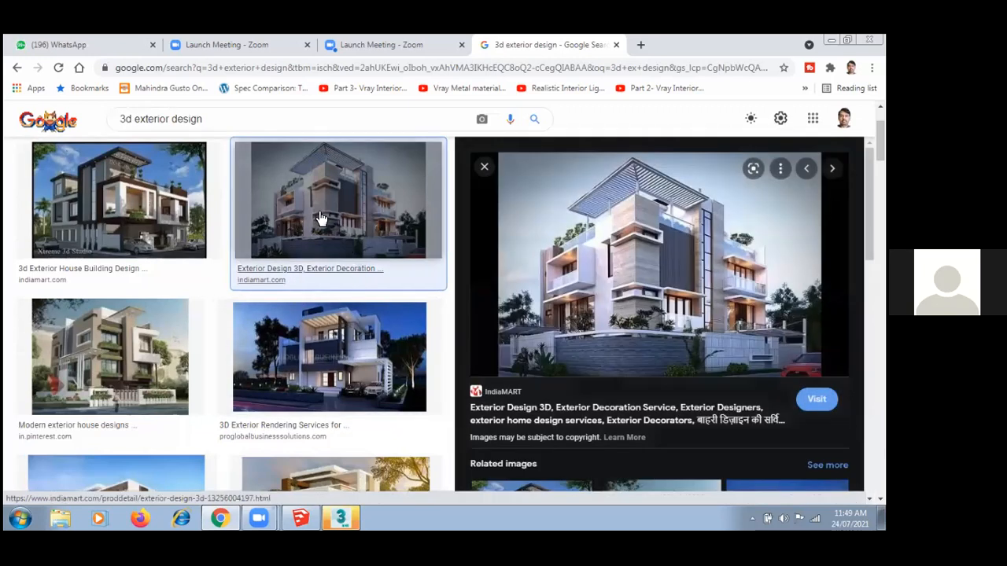
left_click(353, 350)
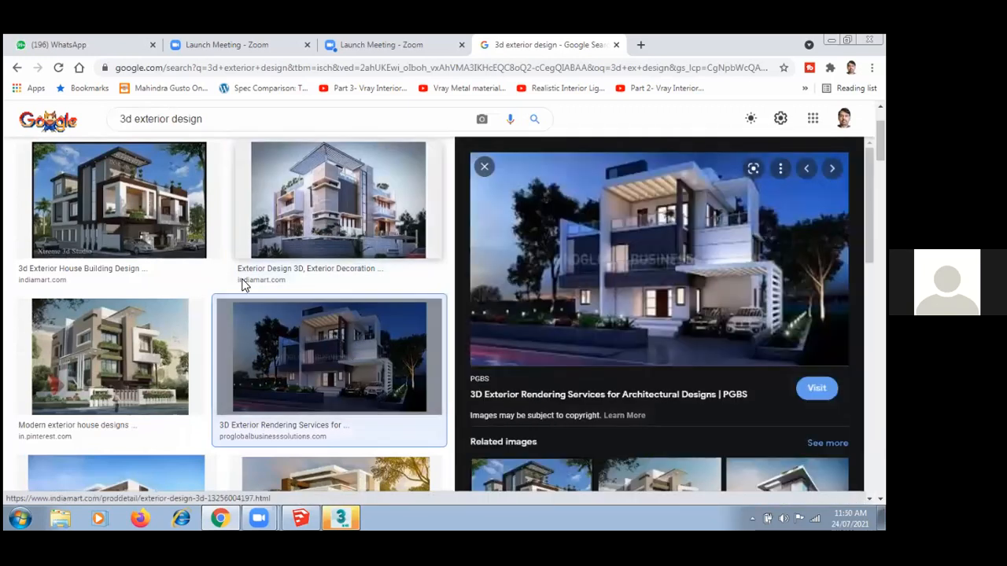
left_click(154, 223)
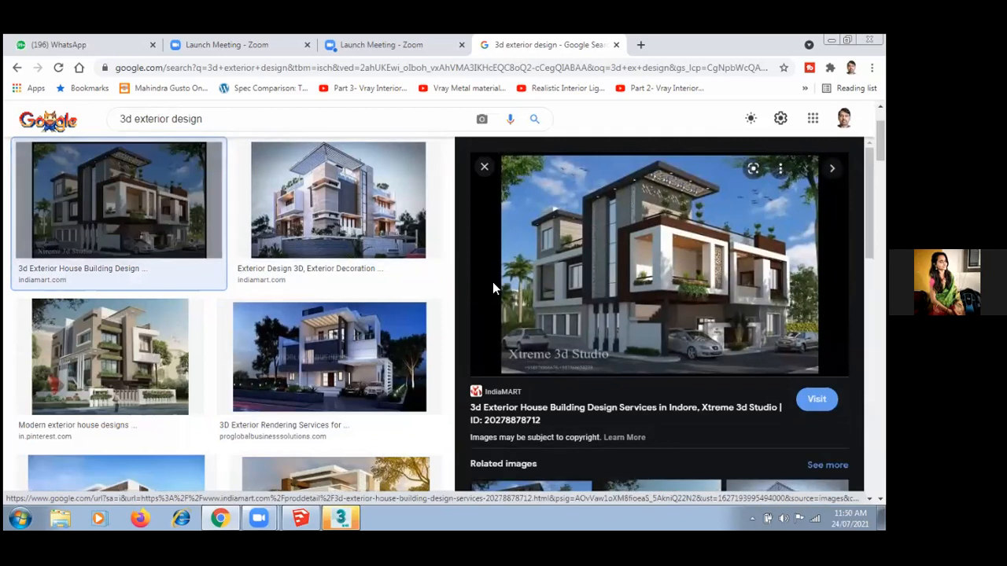
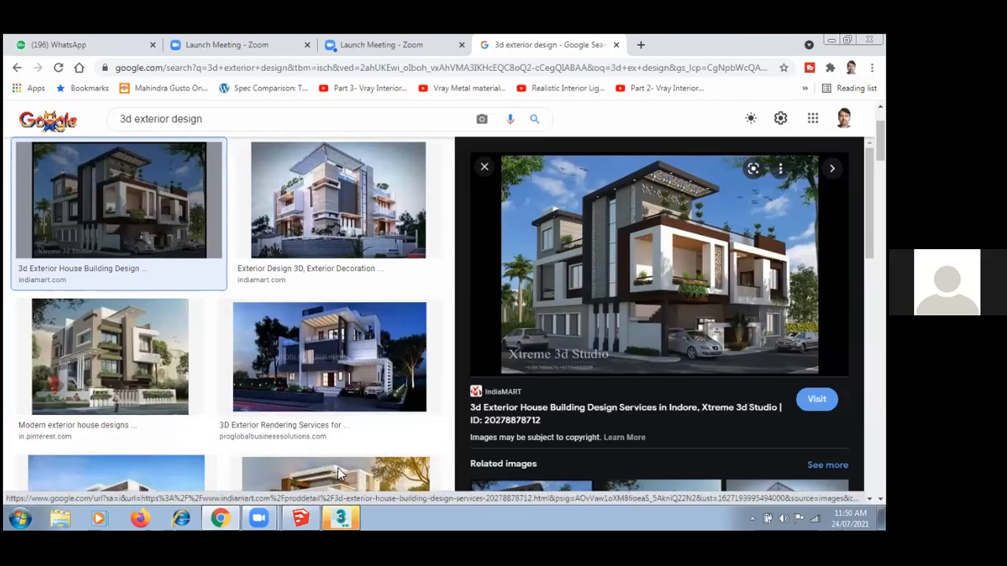
- Switch to SketchUp and delete all the step blocks beside the white building
left_click(302, 511)
scroll(553, 357, "up", 3)
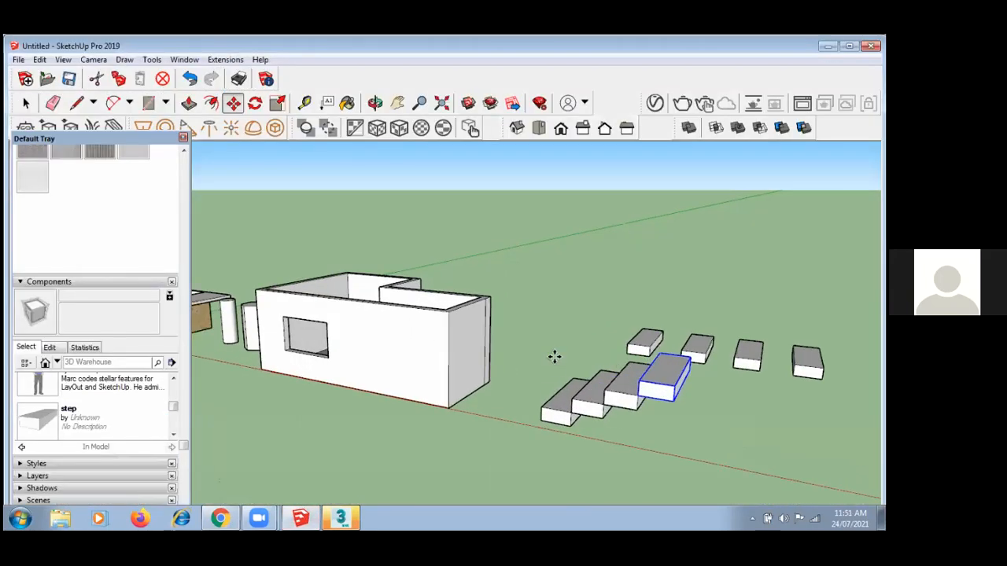
scroll(602, 390, "down", 2)
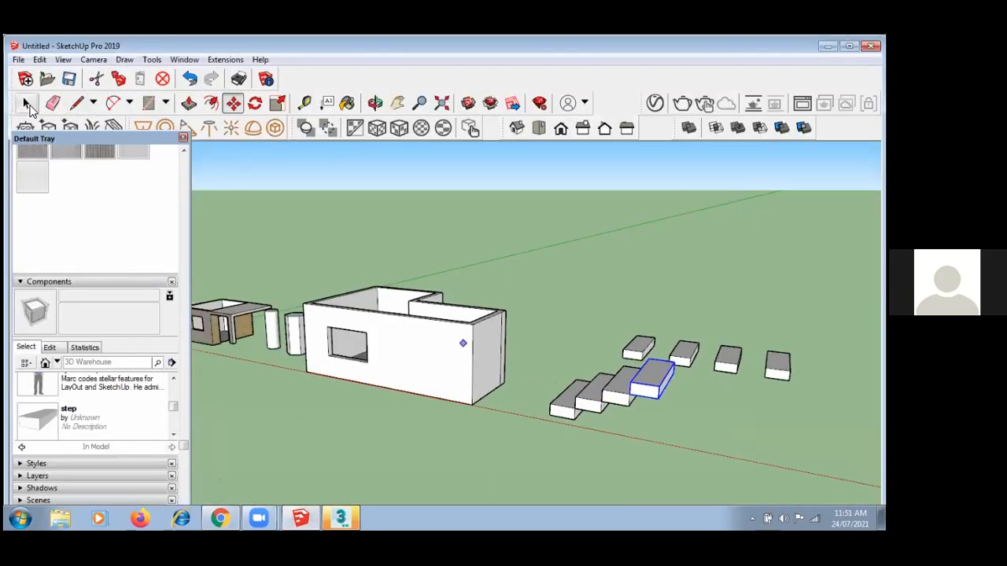
left_click(25, 104)
left_click_drag(616, 408, 616, 408)
key("Delete")
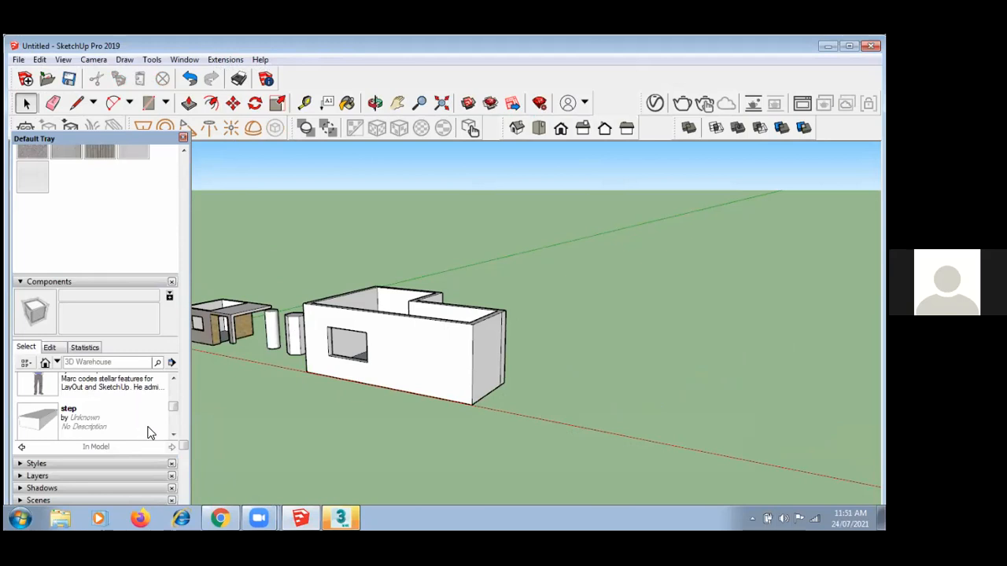
- Examine the in-model components, pick the human figure, and view the component editing and statistics pages
left_click(171, 433)
left_click(173, 378)
left_click(99, 402)
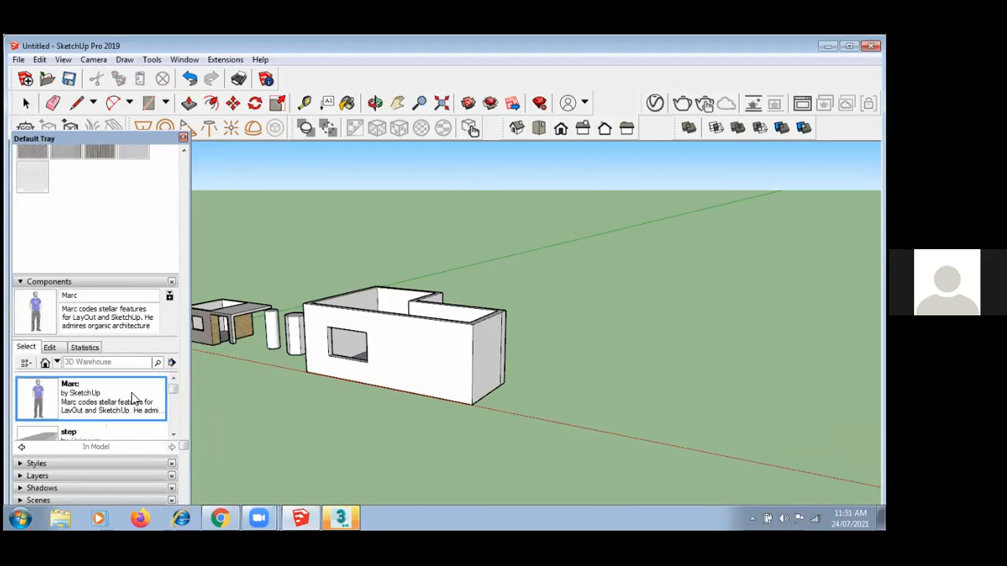
scroll(174, 413, "down", 2)
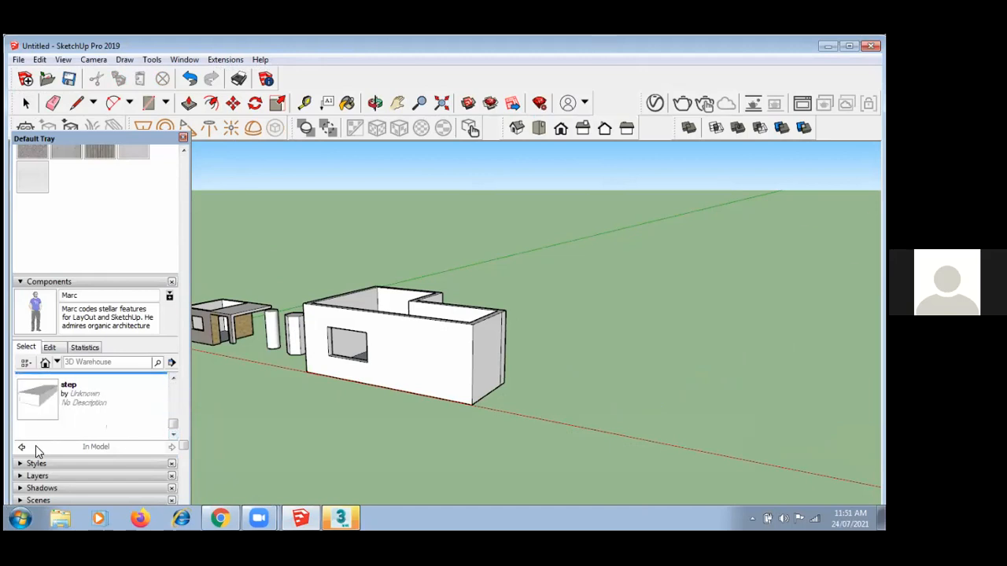
left_click(53, 348)
left_click(30, 349)
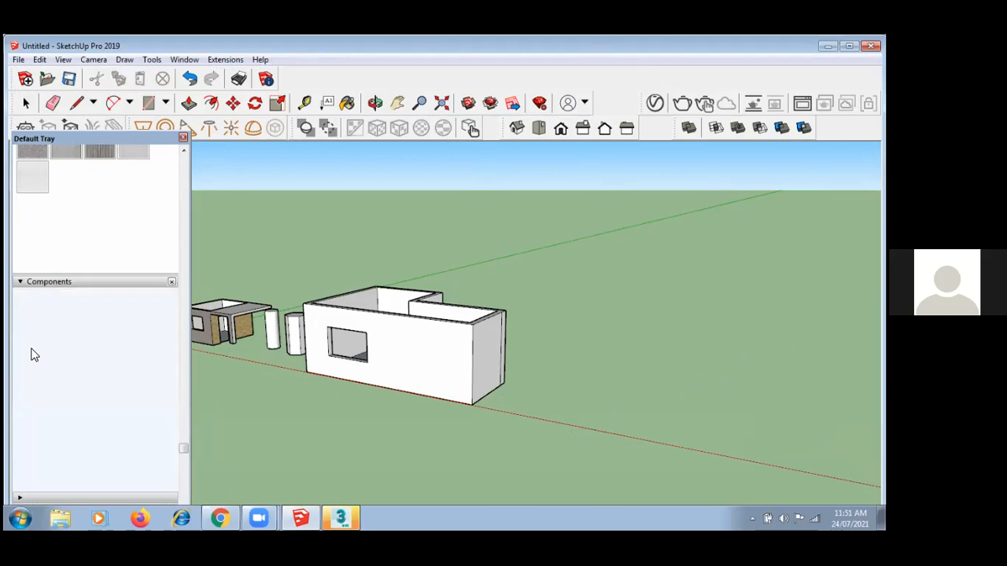
scroll(173, 378, "up", 2)
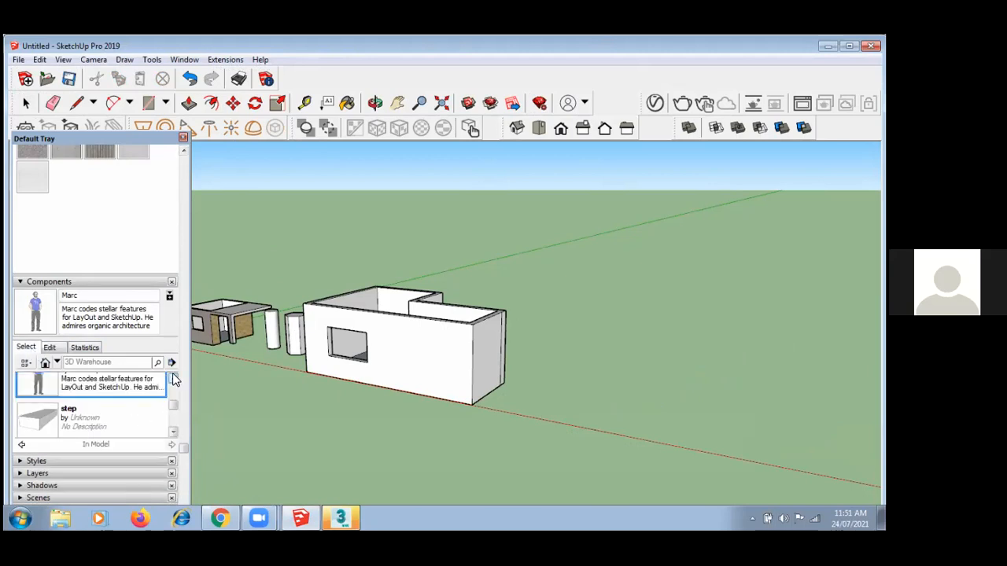
left_click(51, 348)
left_click(85, 347)
left_click(26, 348)
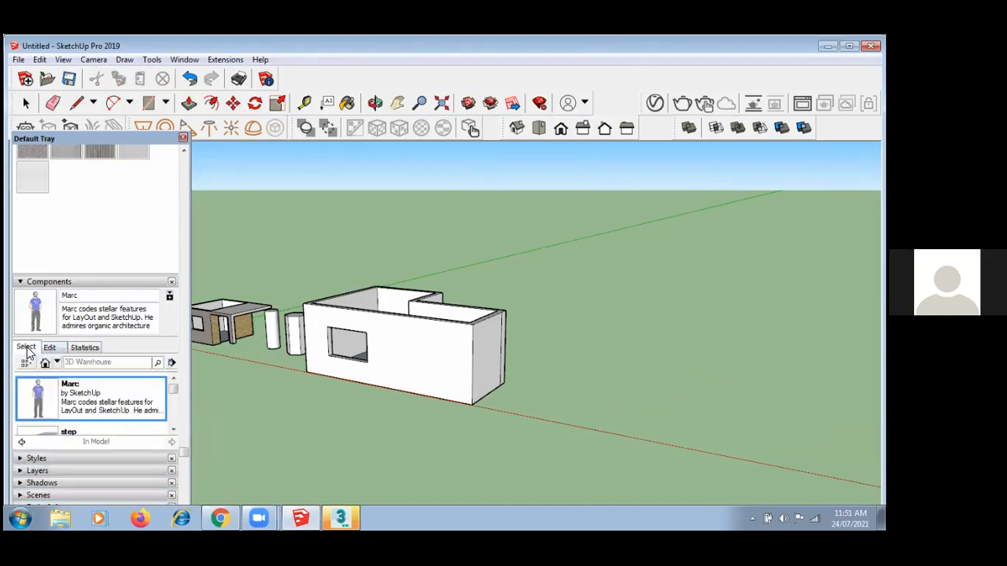
- Show the Brick, Cladding and Siding material collection, collapse the Components section and expand Styles
scroll(116, 236, "up", 3)
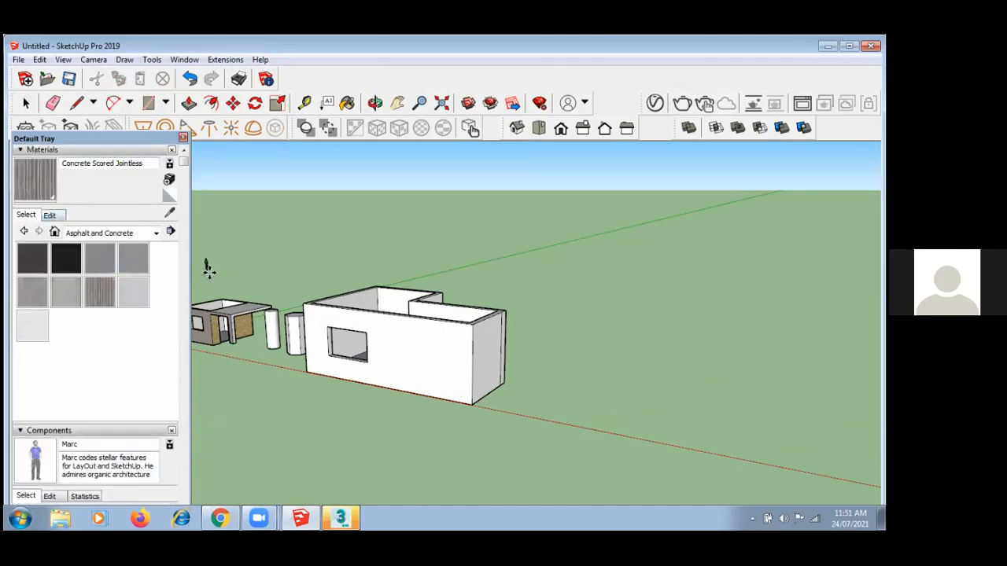
left_click(157, 234)
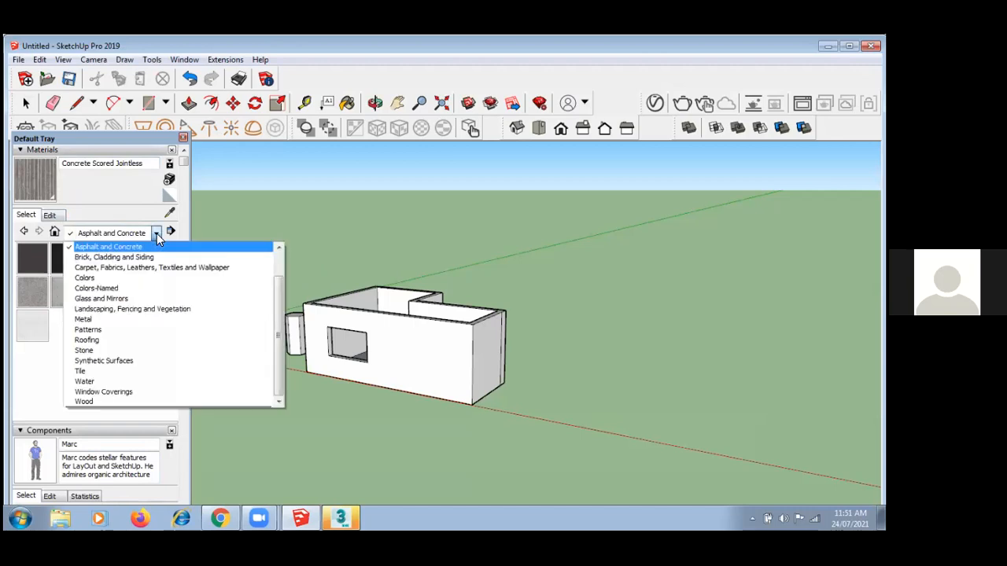
left_click(118, 257)
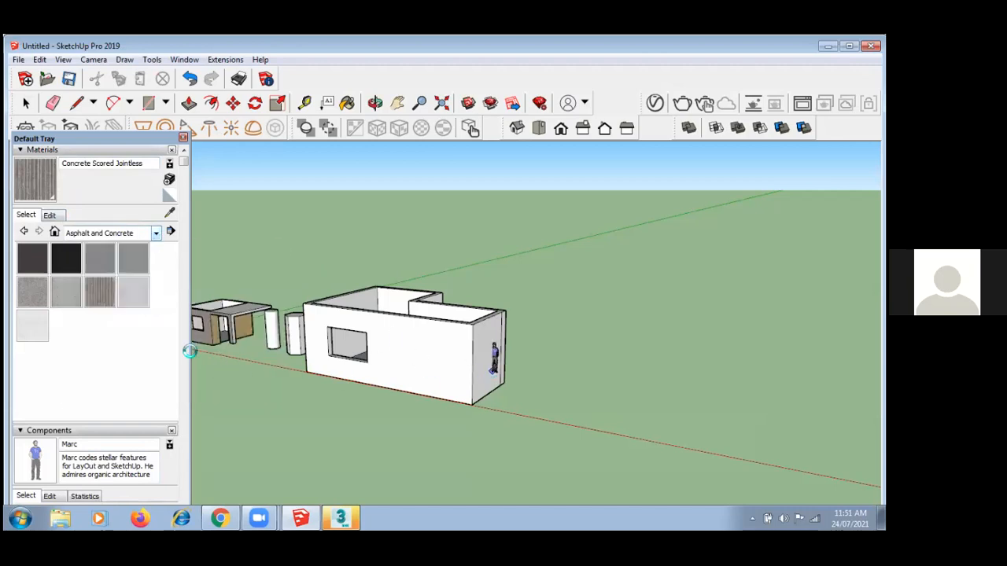
left_click(20, 430)
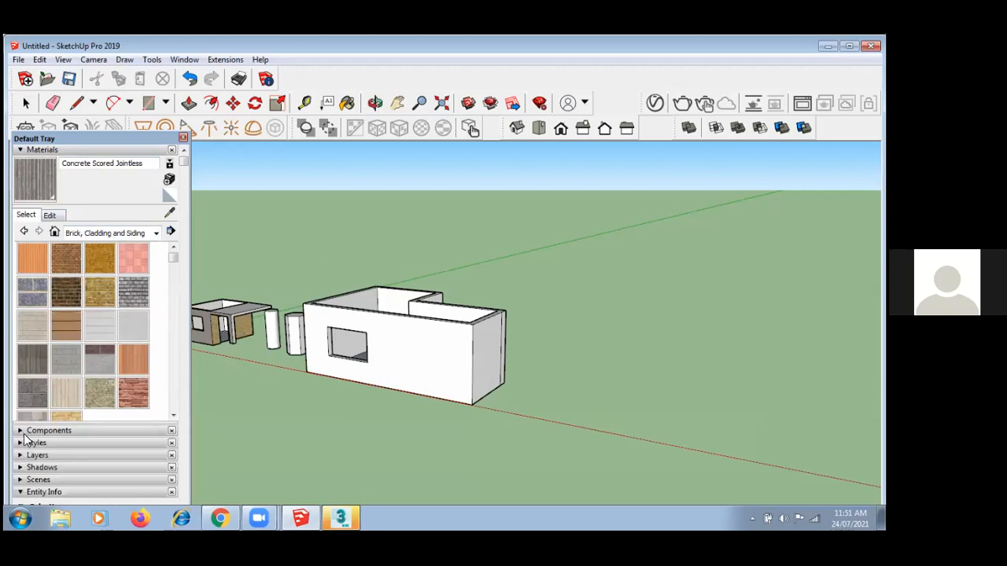
left_click(20, 445)
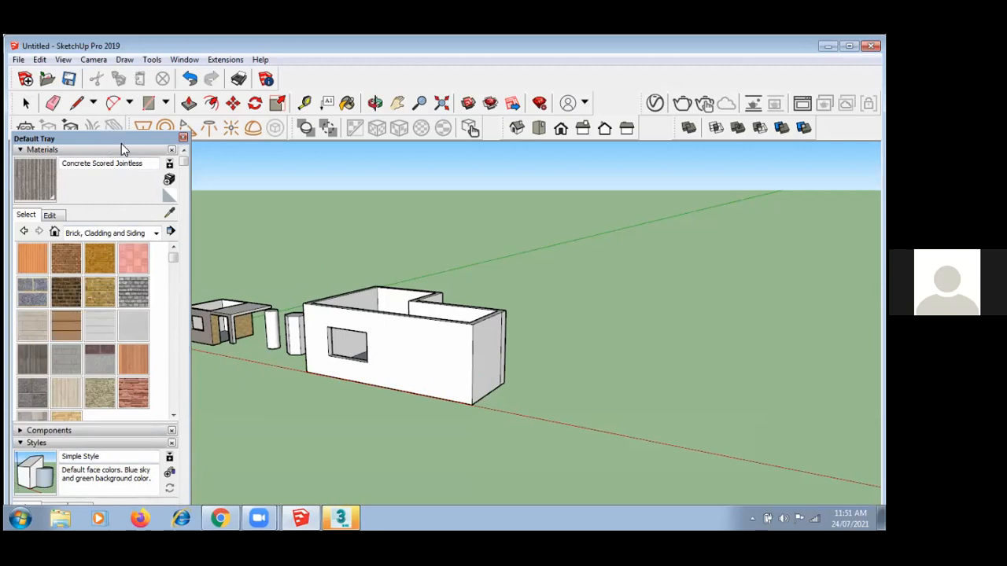
- Move the Default Tray slightly up and paint the building's front wall with the Brick Basket material
left_click_drag(122, 144, 121, 124)
left_click(133, 240)
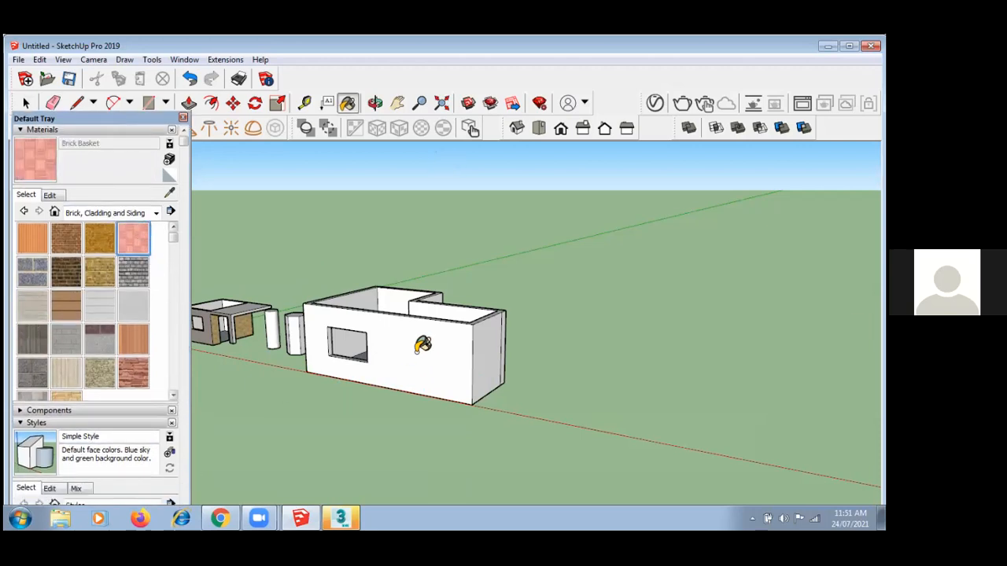
left_click(432, 368)
- Paint the building's front wall, the one with the window opening, with Brick Tumbled
scroll(443, 400, "up", 3)
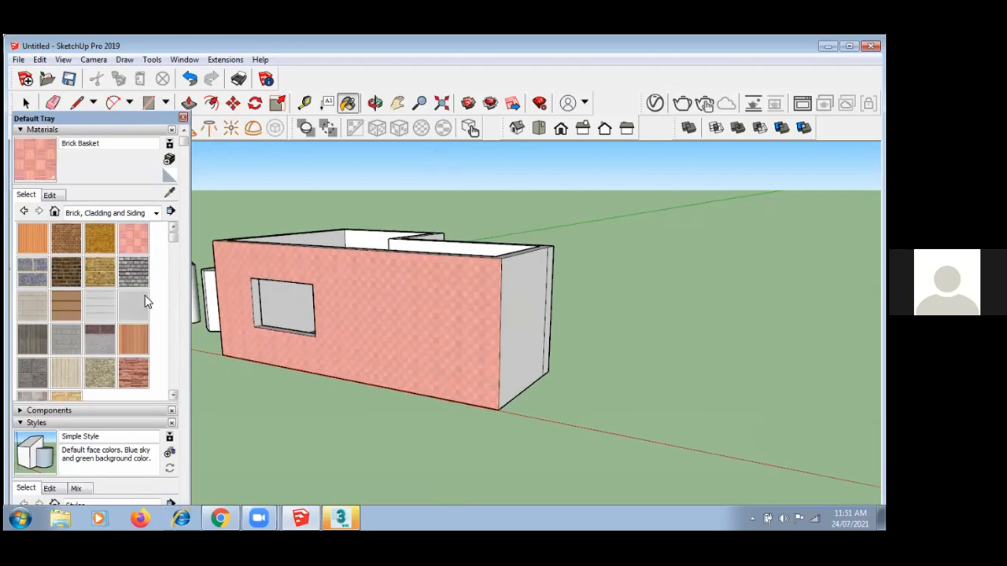
left_click(130, 272)
left_click(373, 329)
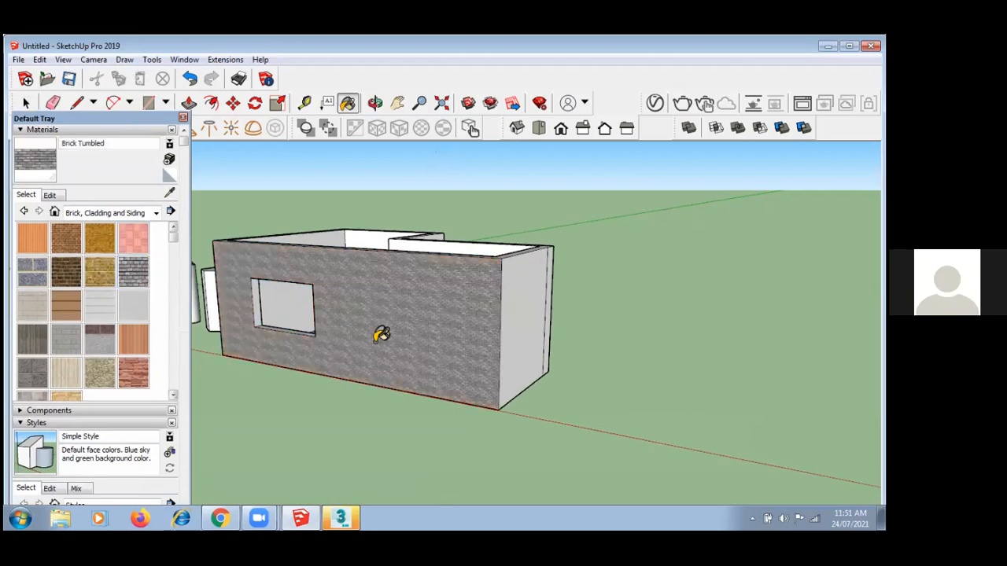
- Edit the Brick Tumbled material and set its texture width to 6'
left_click(50, 195)
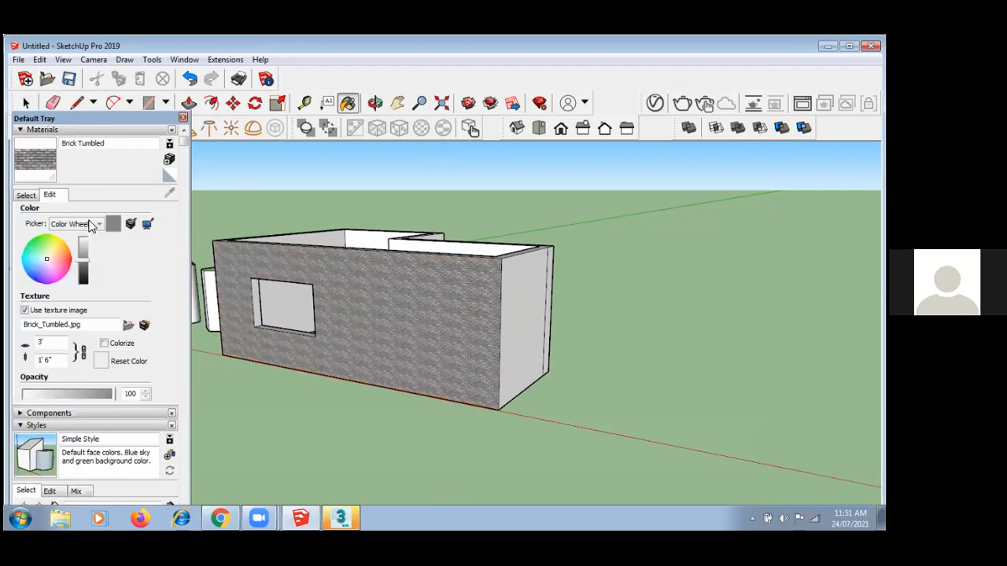
double_click(52, 360)
double_click(50, 346)
type("6")
key("Return")
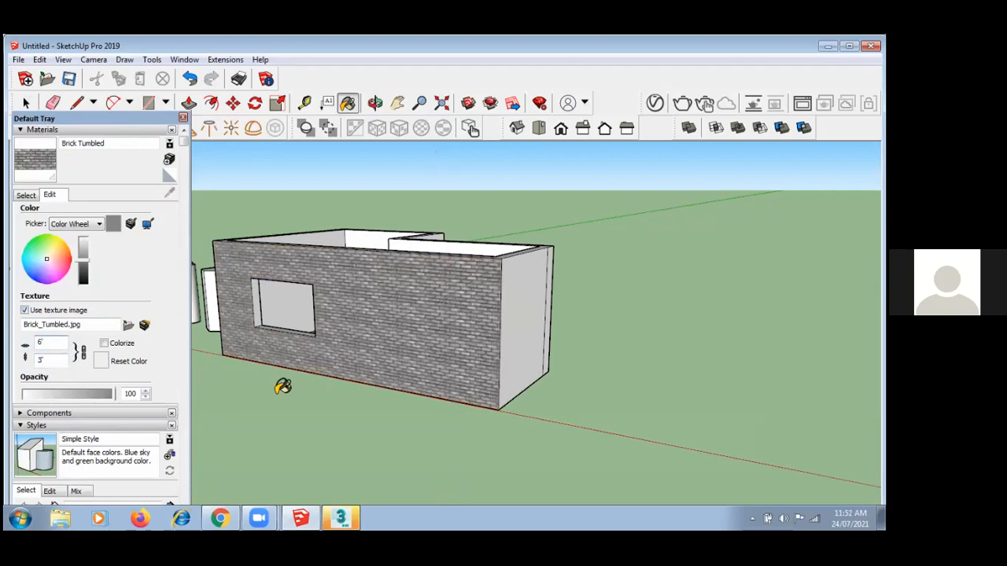
- Enlarge the Brick Tumbled texture by setting its width to 9'
left_click(55, 361)
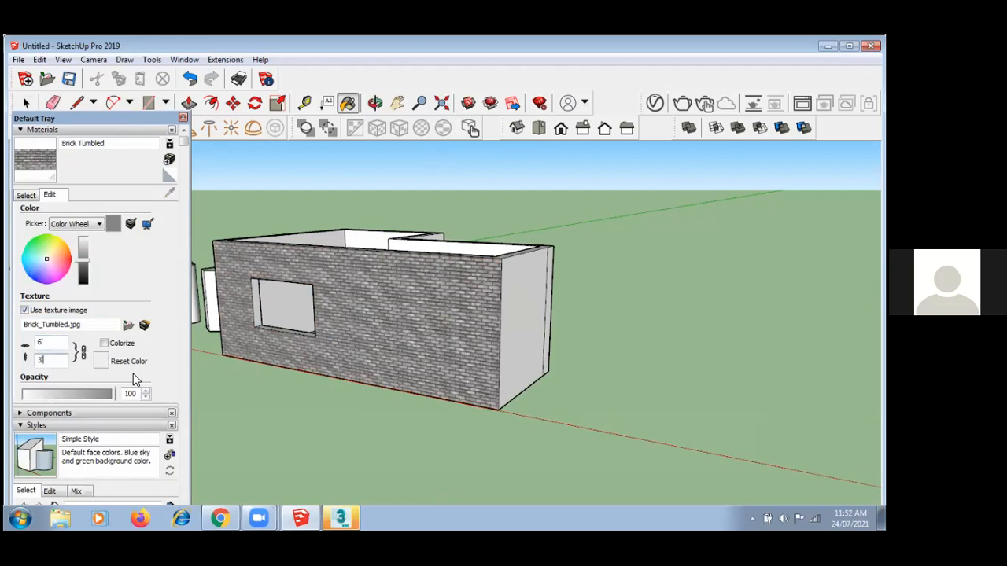
double_click(46, 346)
type("9")
key("Return")
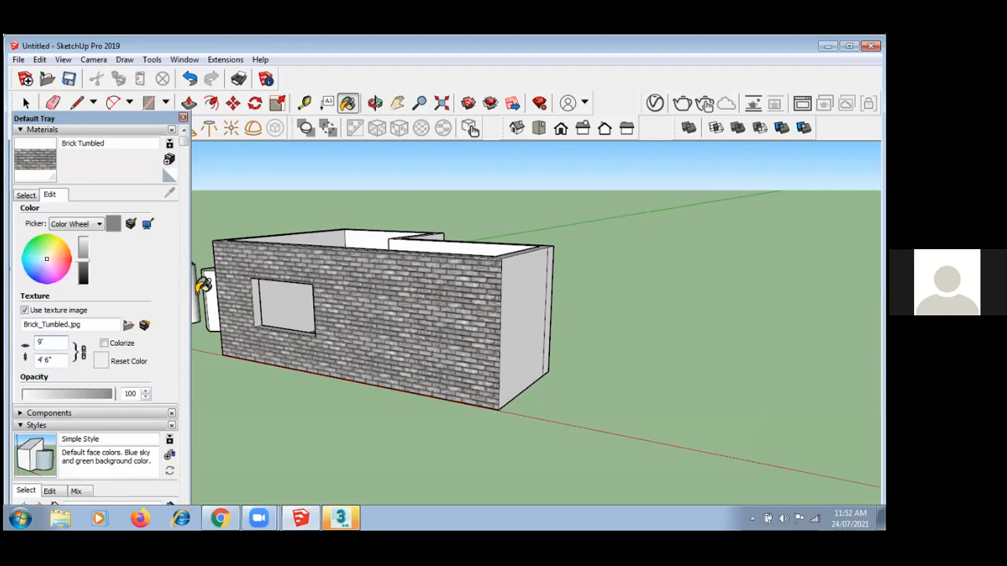
- Start creating a new material and browse for its texture image in the MATERIAL folder within 3ds max support file on drive E
left_click(26, 195)
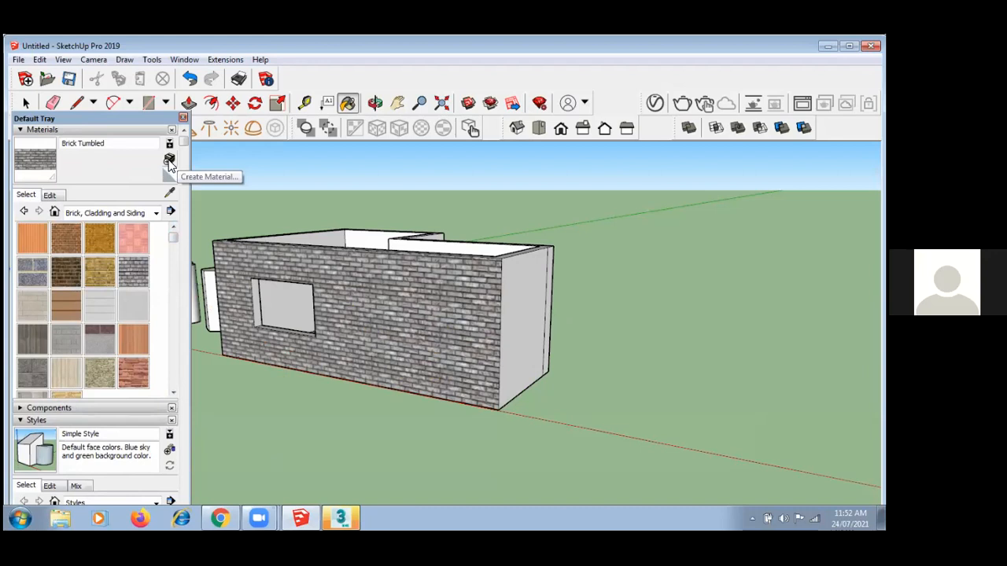
left_click(168, 160)
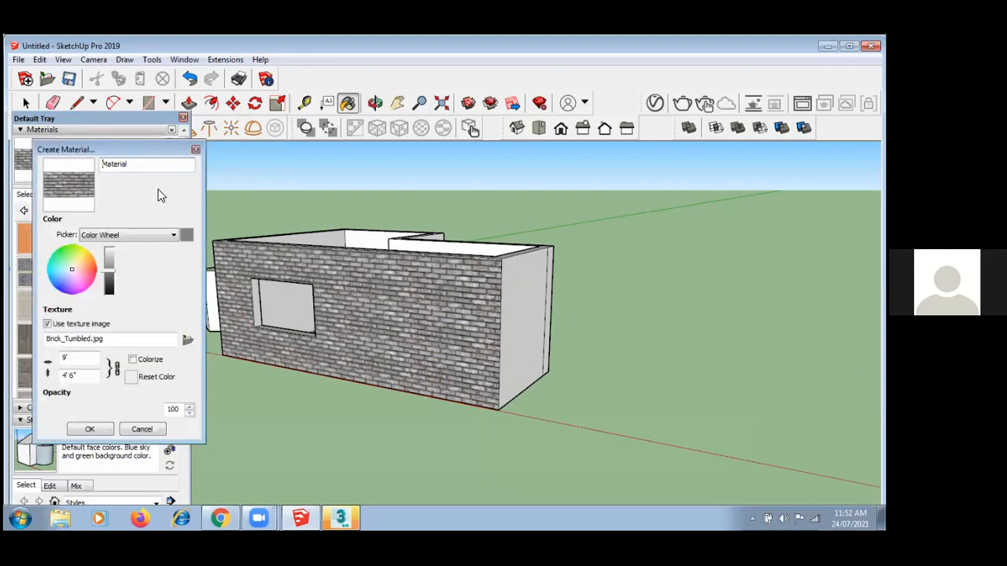
left_click(190, 343)
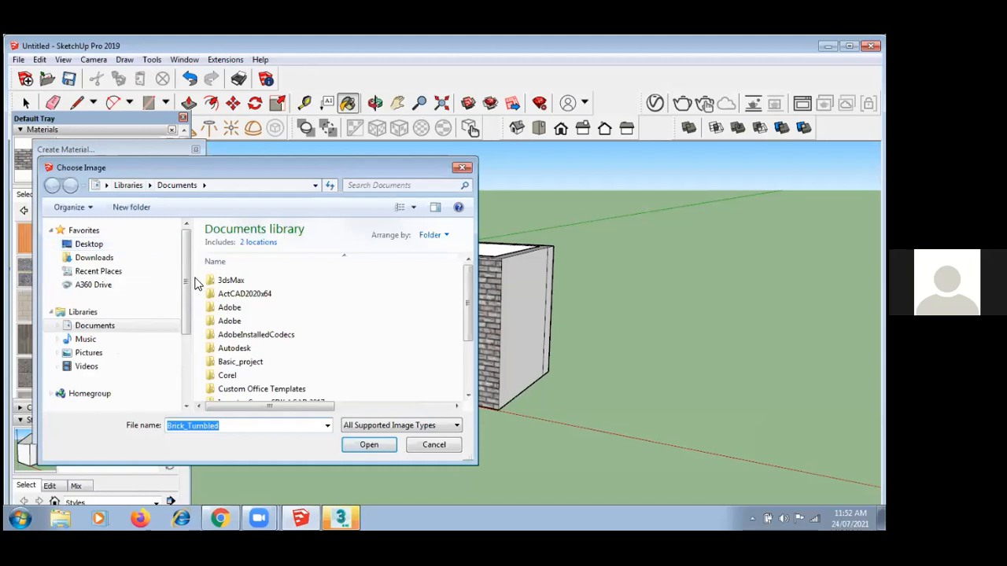
scroll(119, 361, "down", 3)
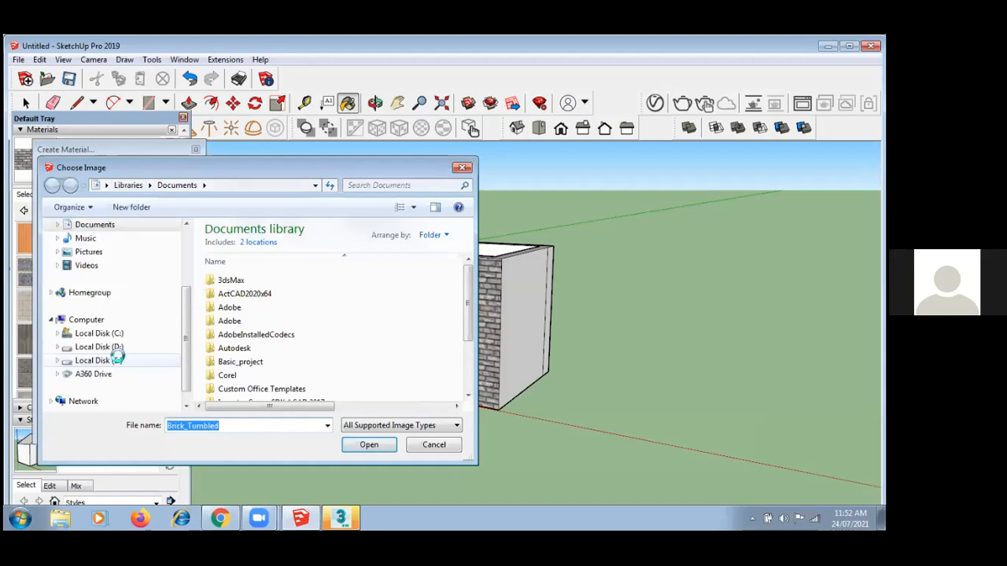
left_click(125, 360)
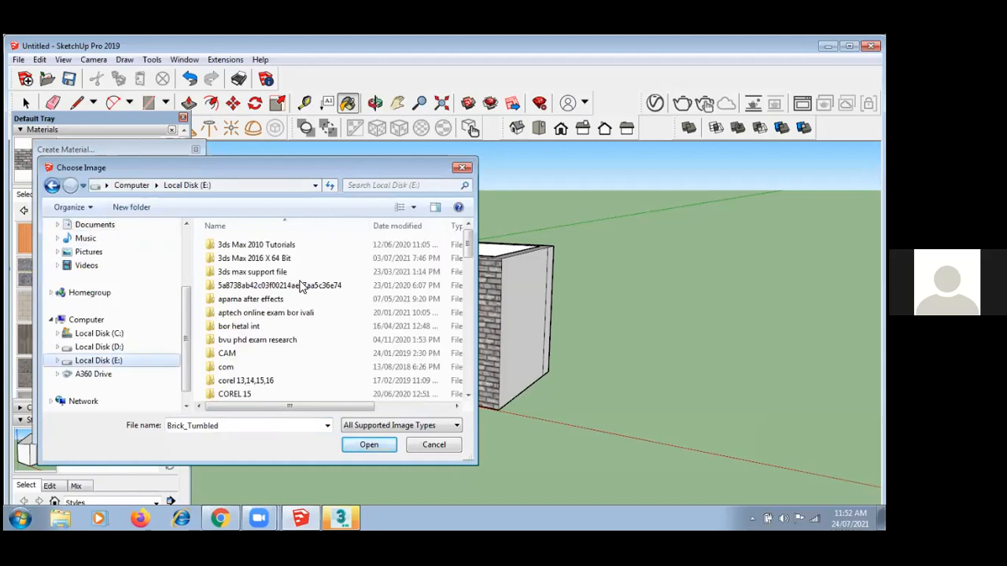
double_click(272, 275)
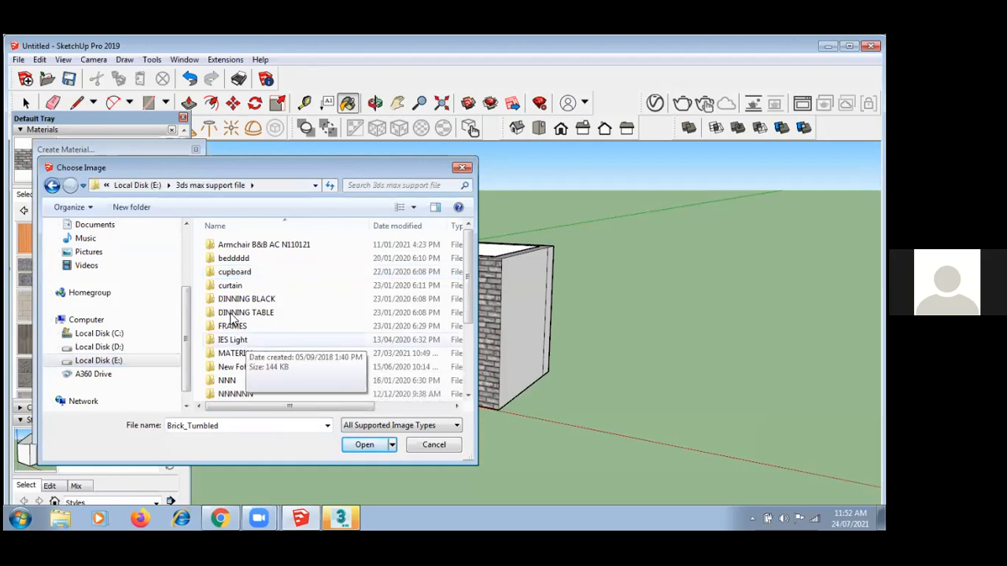
double_click(233, 354)
- Load the dark wood image Notty12 as the new material's texture
scroll(467, 268, "down", 1)
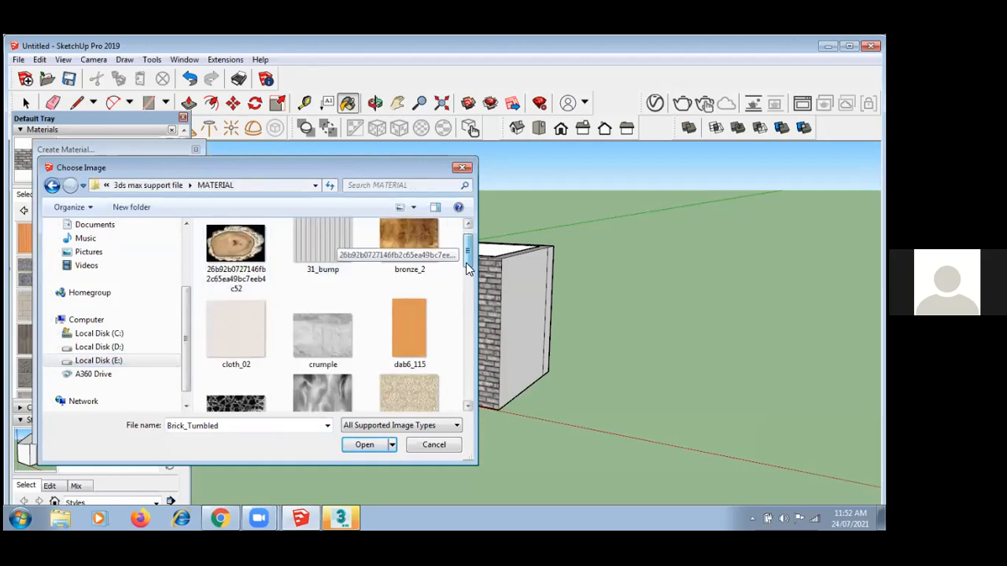
scroll(467, 268, "down", 1)
scroll(425, 252, "down", 1)
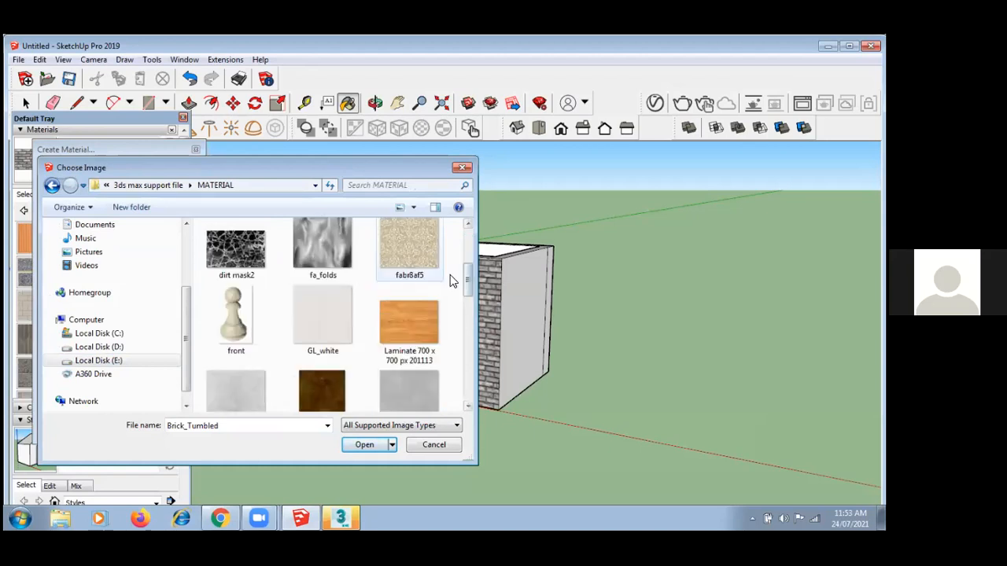
left_click(440, 277)
scroll(471, 303, "down", 2)
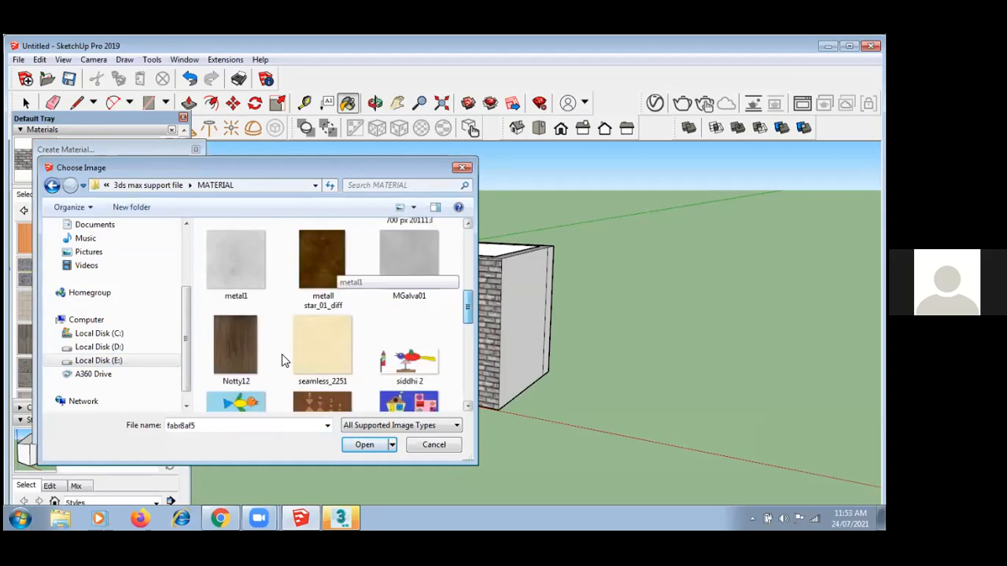
left_click(236, 346)
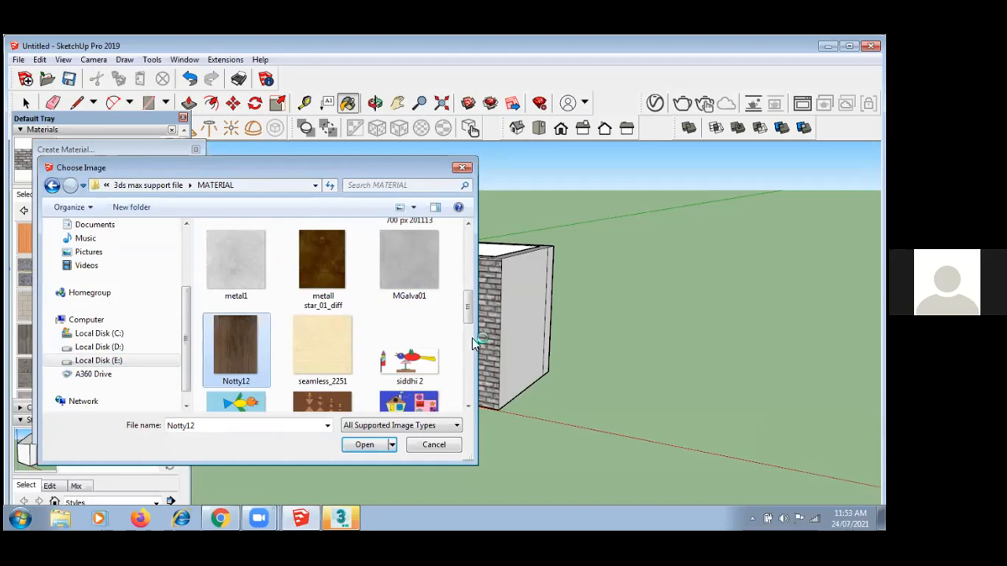
scroll(416, 401, "down", 2)
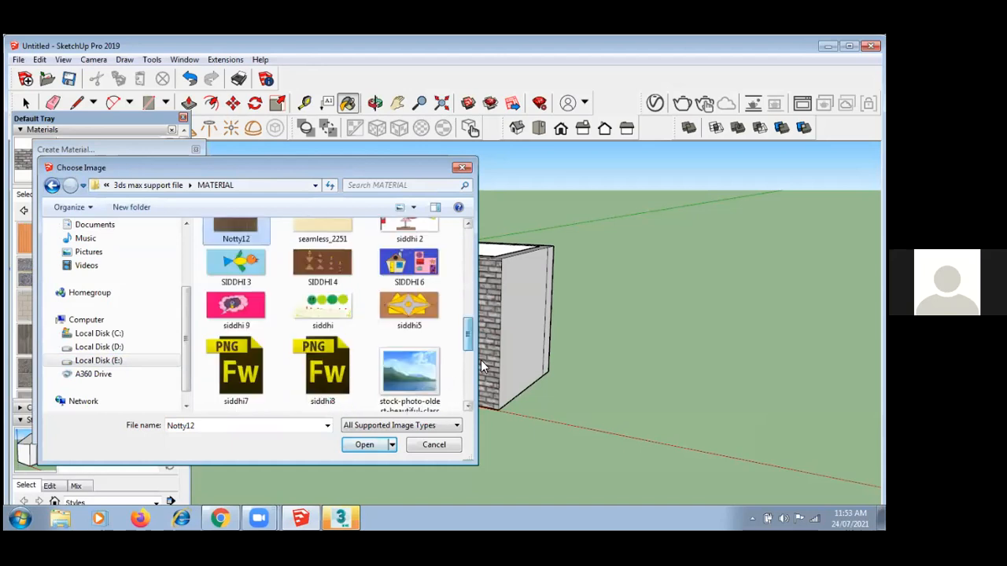
key("Return")
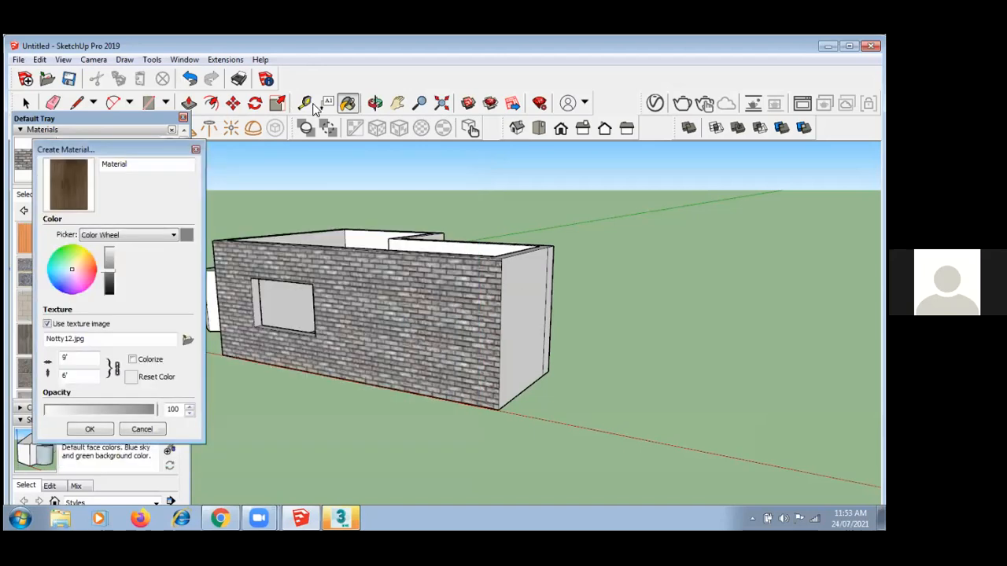
- Finish creating the wood material and paint the building's plain end wall beside the brick front with it
left_click(95, 429)
left_click(527, 283)
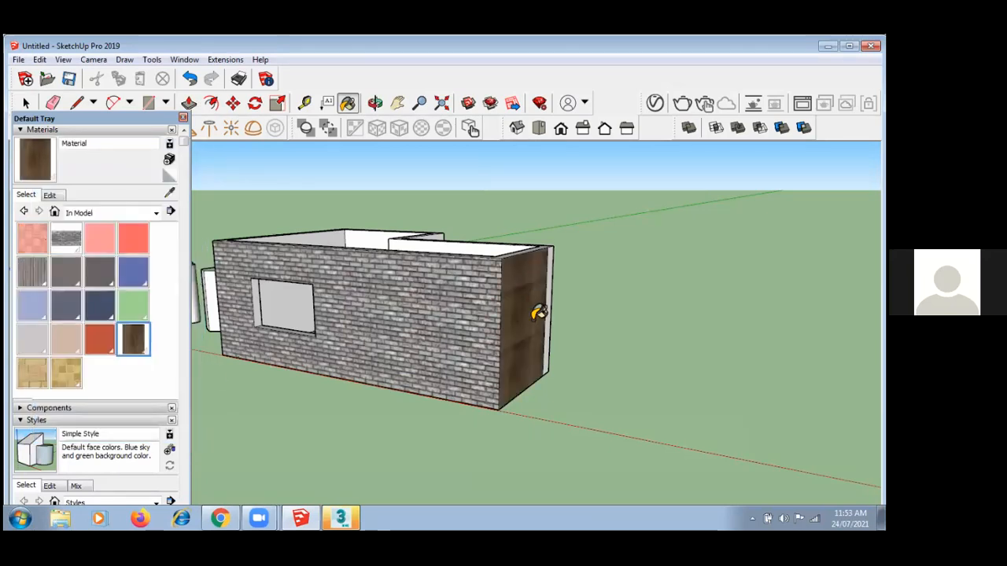
- Examine the wood texture on the end wall and the brick front from close up, from above and at a distance
middle_click_drag(556, 335, 434, 337)
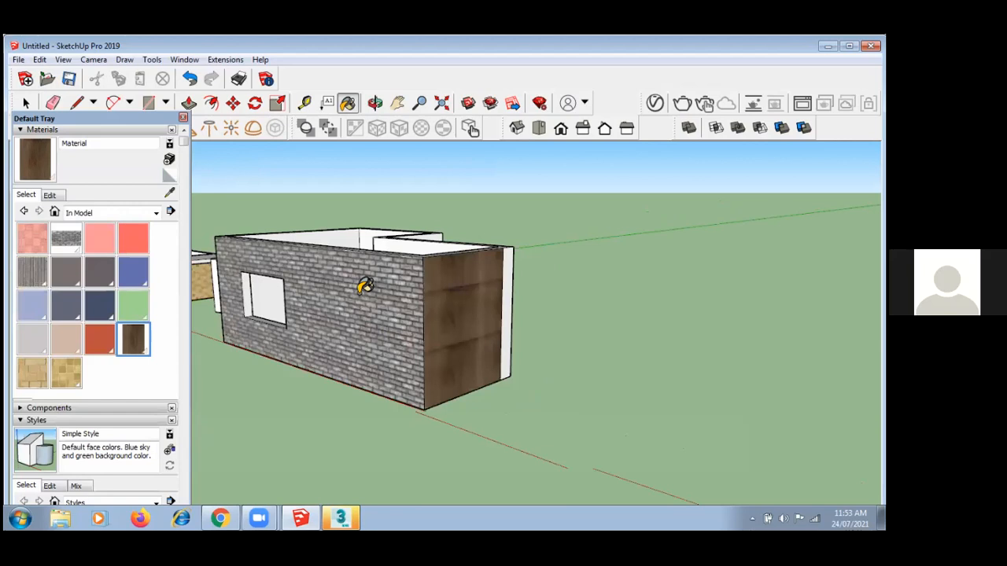
middle_click_drag(365, 296, 365, 286)
scroll(364, 287, "up", 2)
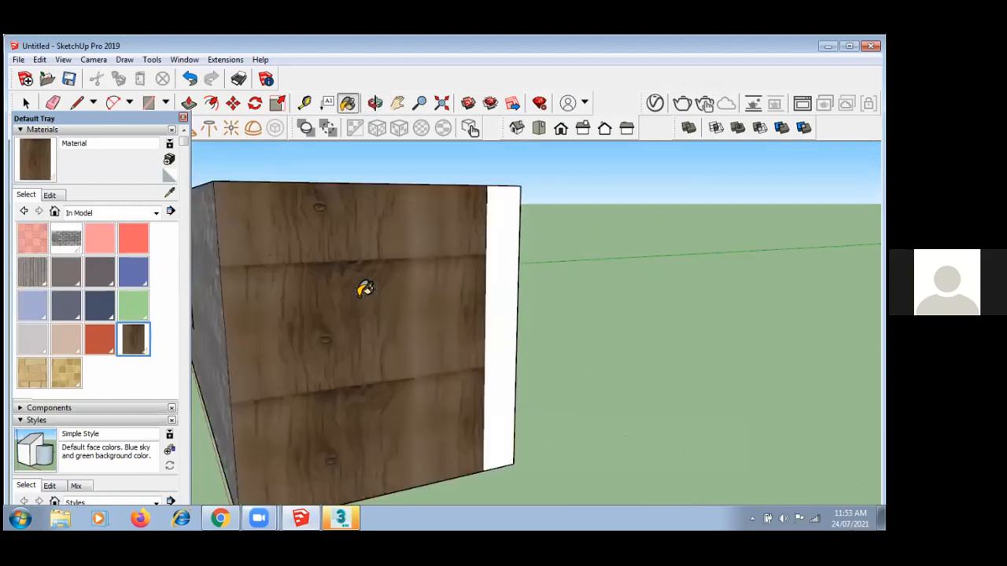
middle_click_drag(386, 296, 479, 299)
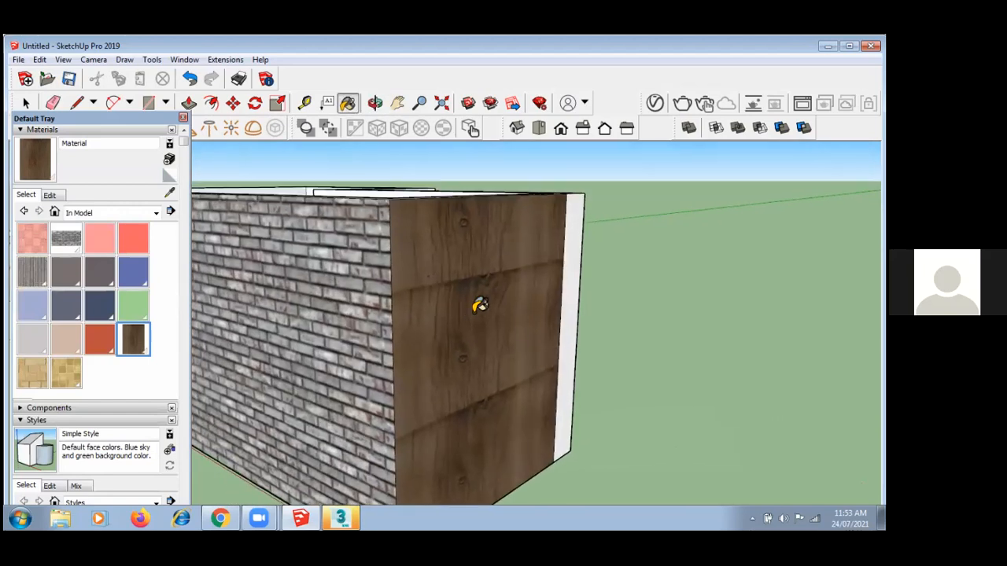
scroll(460, 314, "down", 3)
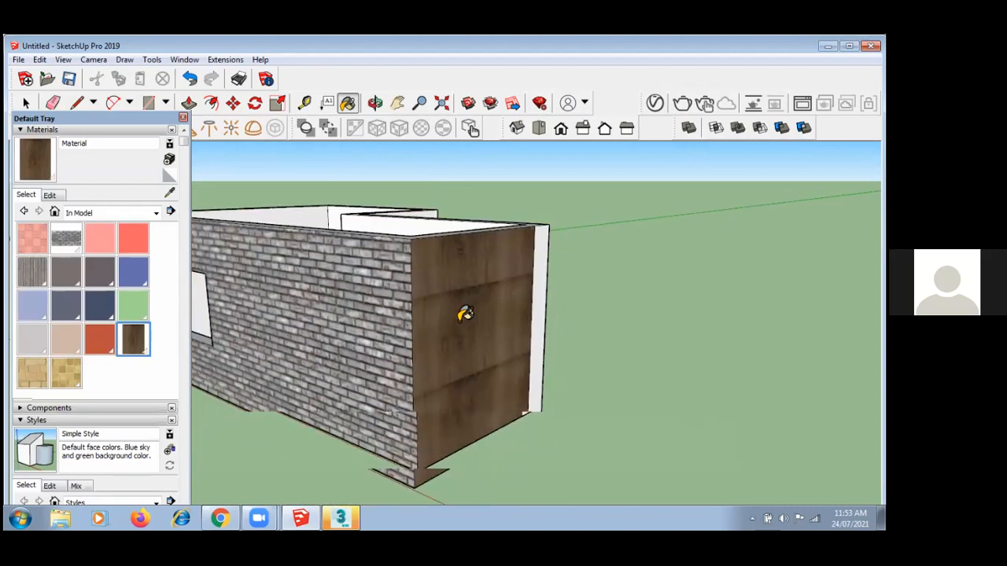
middle_click_drag(501, 385, 347, 239)
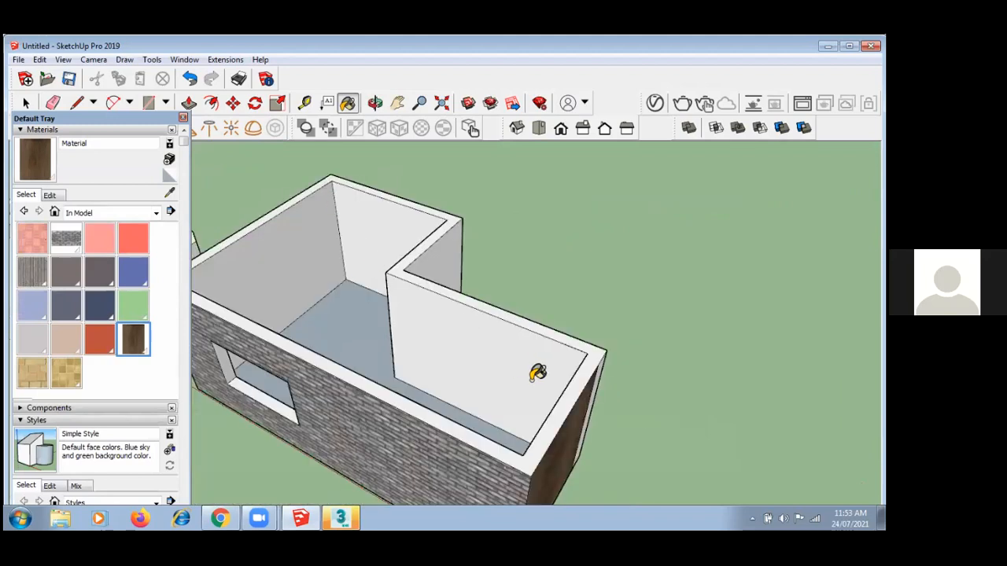
scroll(537, 370, "down", 4)
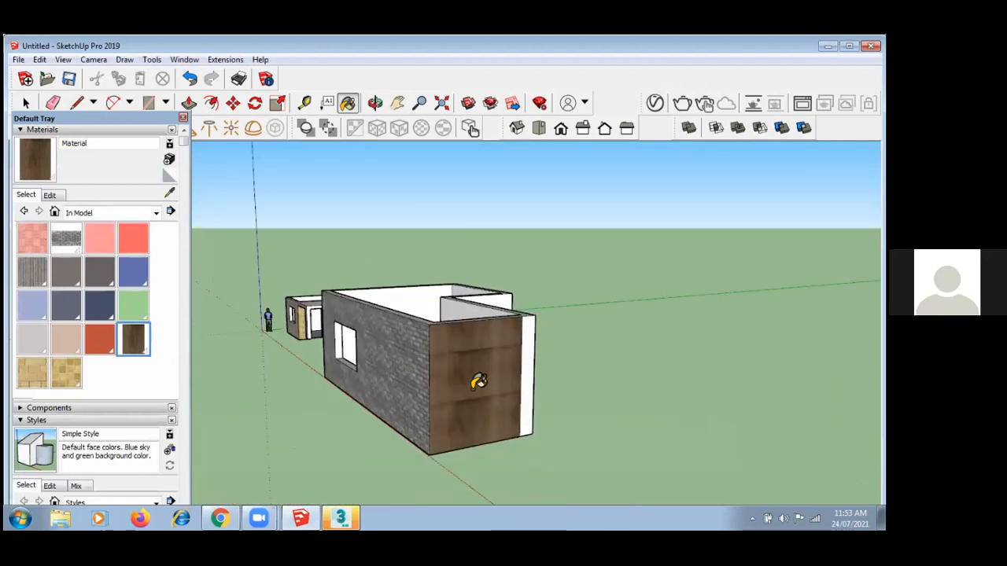
middle_click_drag(472, 364, 533, 376)
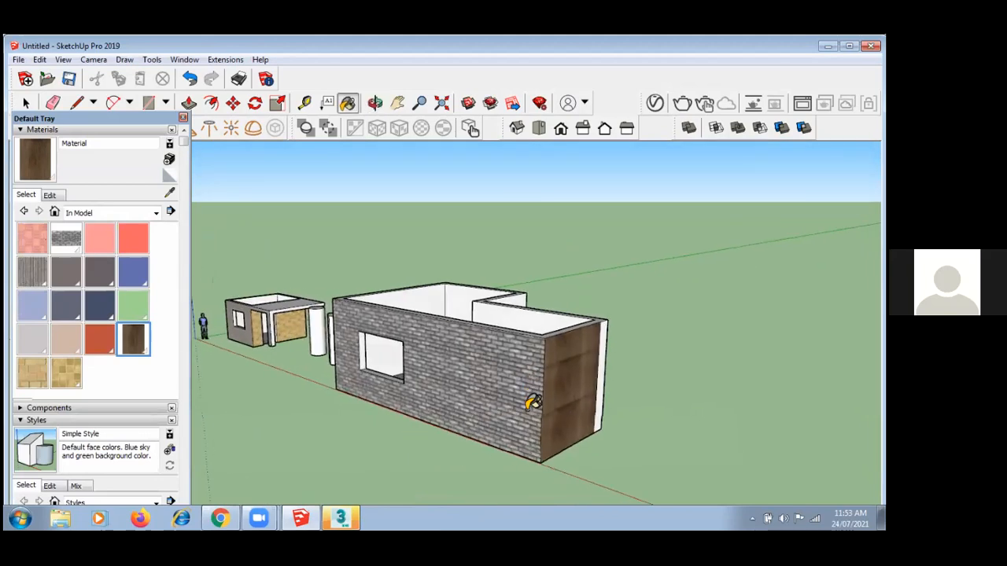
scroll(535, 367, "up", 1)
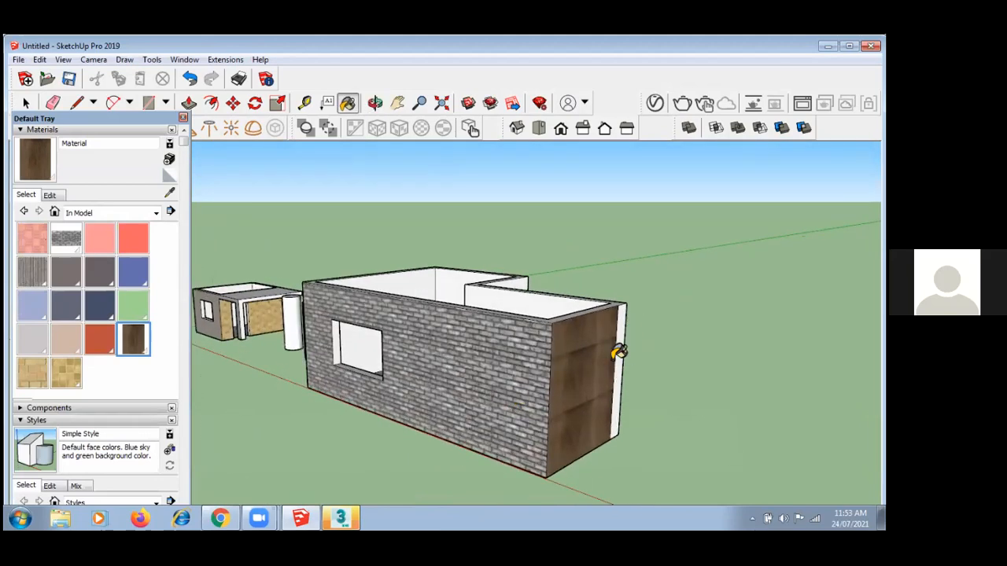
scroll(609, 360, "up", 1)
scroll(584, 359, "up", 1)
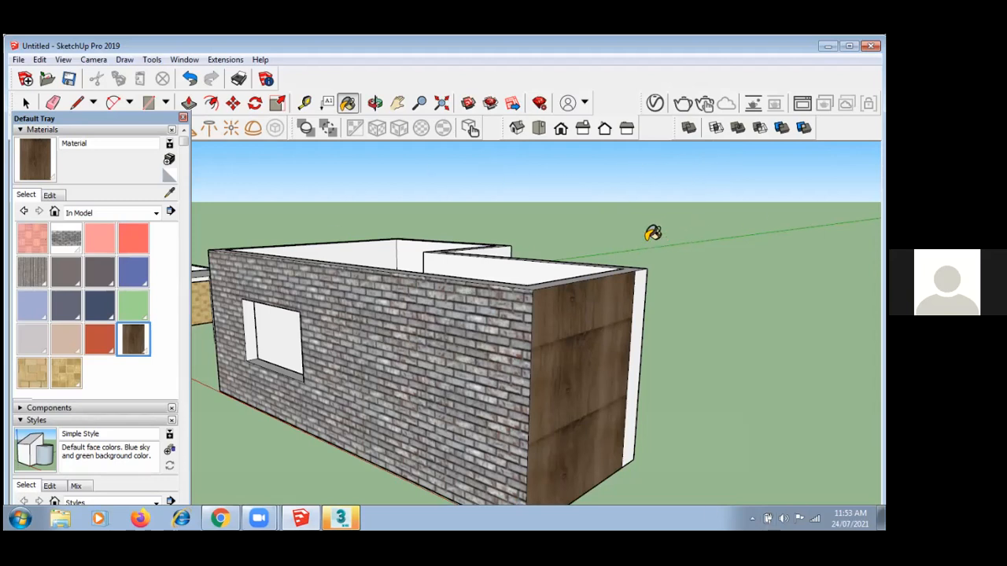
- Render the angled view of the brick and wood walls with V-Ray, then close the frame buffer
middle_click_drag(515, 229, 517, 266)
left_click(682, 103)
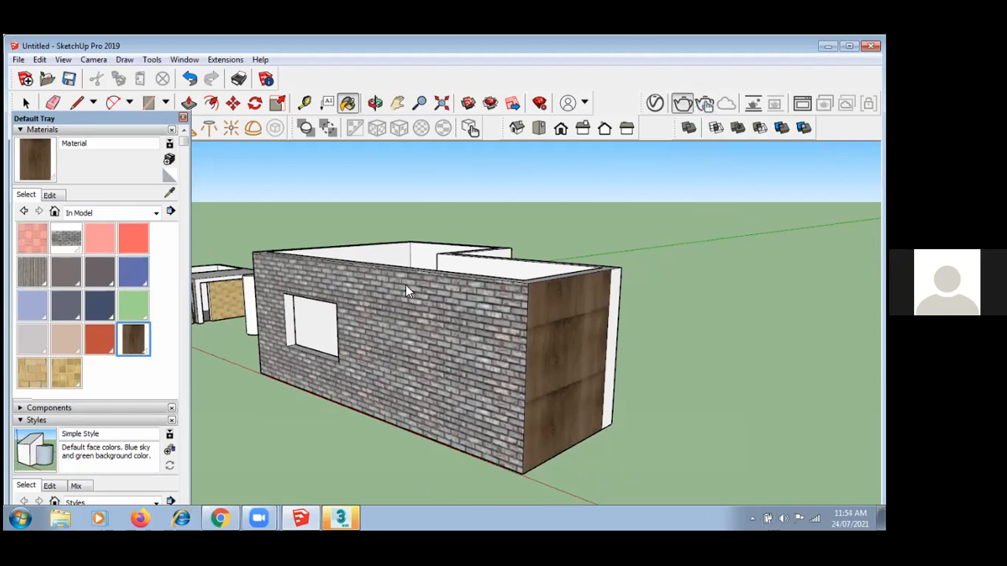
scroll(385, 335, "down", 1)
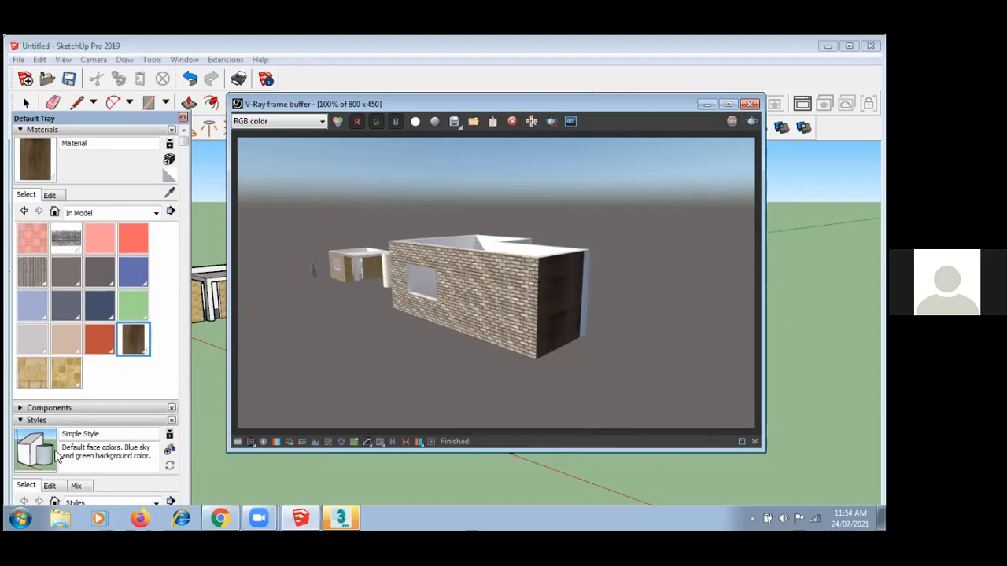
left_click(750, 103)
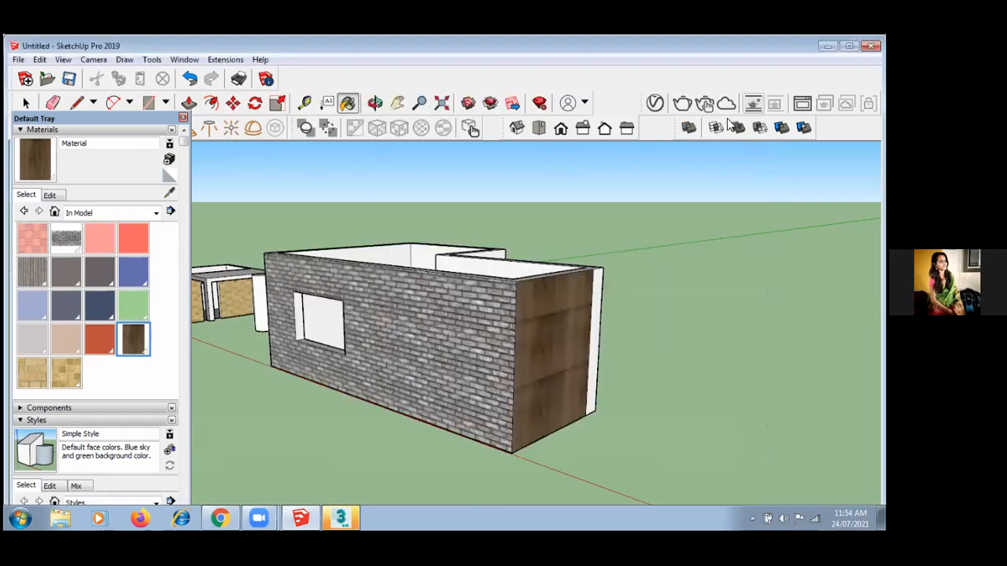
- Add an animation scene that captures the building from the front, facing the brick wall with the window opening
mouse_move(417, 271)
middle_mouse_down()
mouse_move(370, 312)
mouse_move(294, 236)
mouse_move(320, 276)
mouse_move(419, 316)
mouse_move(453, 359)
mouse_move(461, 348)
middle_mouse_up()
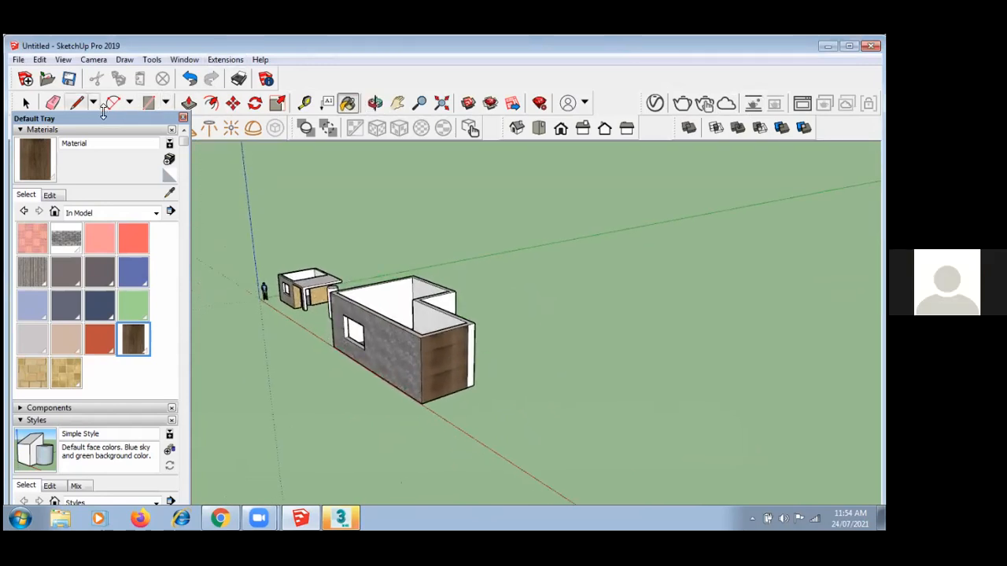
mouse_move(457, 307)
middle_mouse_down()
mouse_move(606, 196)
mouse_move(566, 267)
middle_mouse_up()
scroll(560, 324, "up", 2)
mouse_move(561, 325)
middle_mouse_down()
mouse_move(530, 319)
mouse_move(603, 308)
mouse_move(365, 197)
middle_mouse_up()
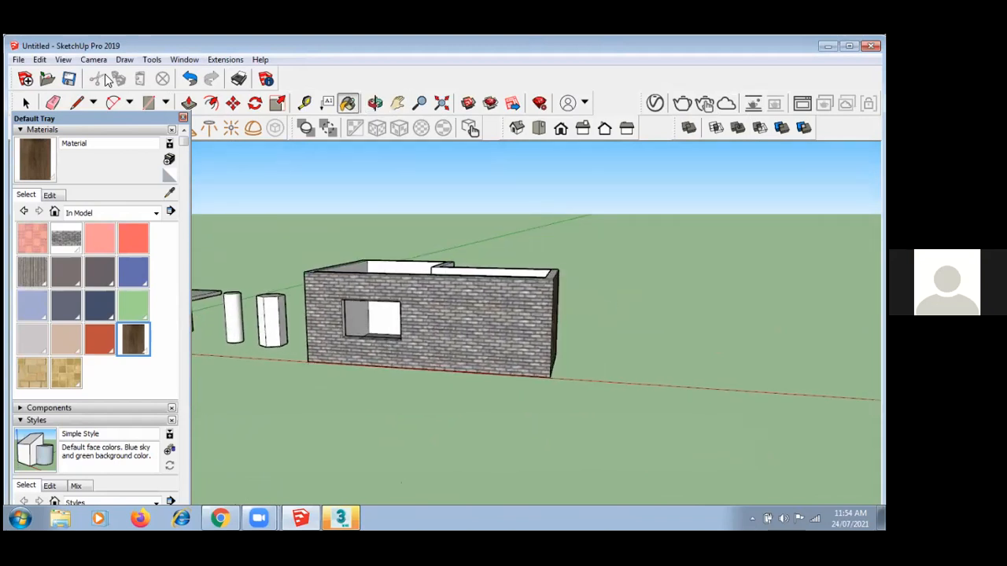
left_click(40, 60)
mouse_move(57, 69)
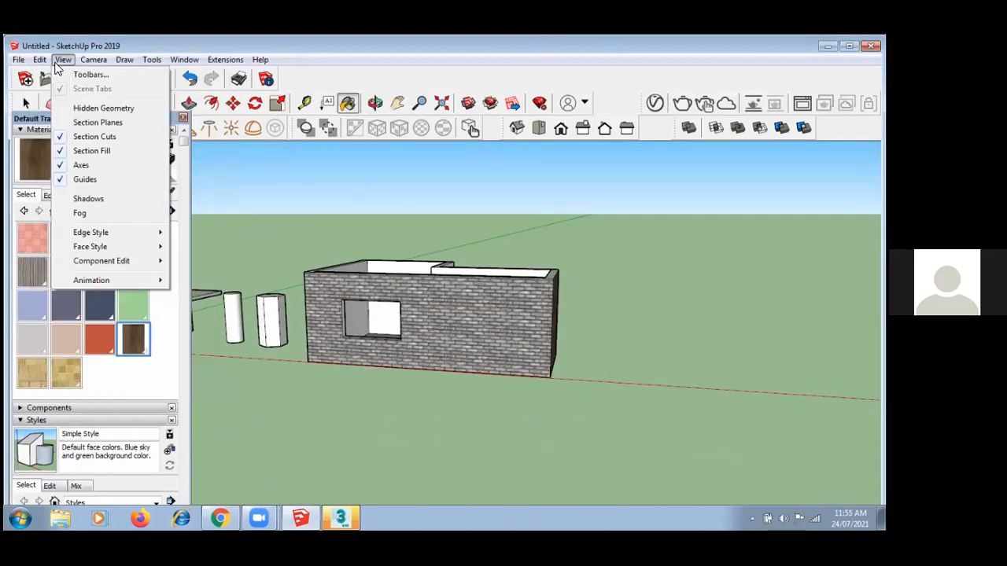
mouse_move(116, 281)
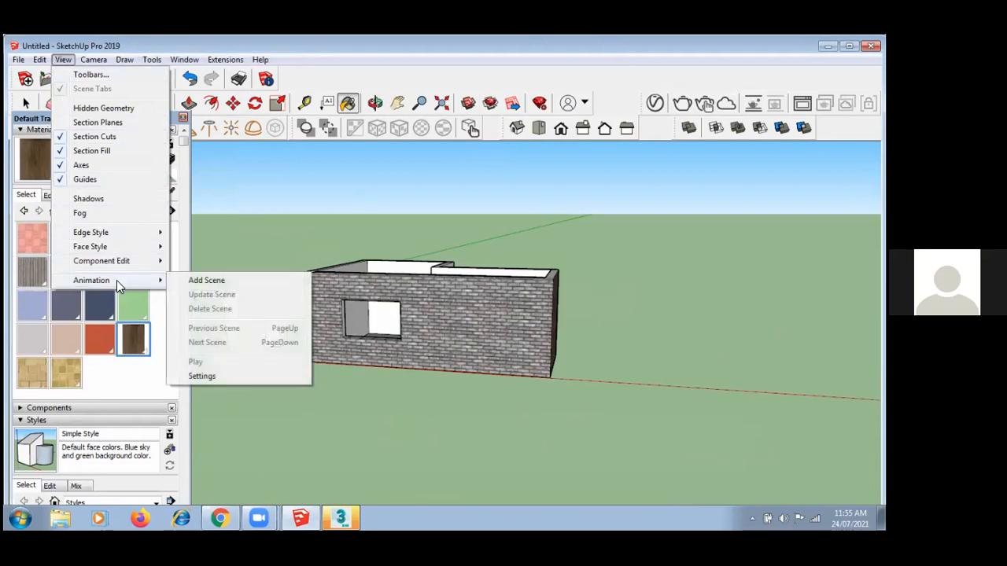
left_click(197, 281)
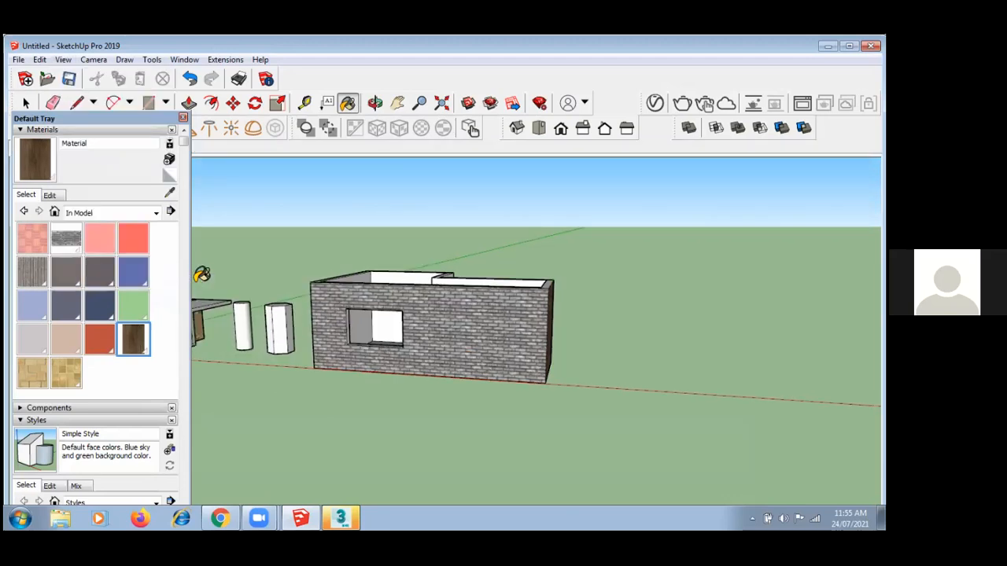
- Add a second animation scene showing the buildings from behind, and dock the floating Default Tray
middle_click_drag(626, 330, 337, 360)
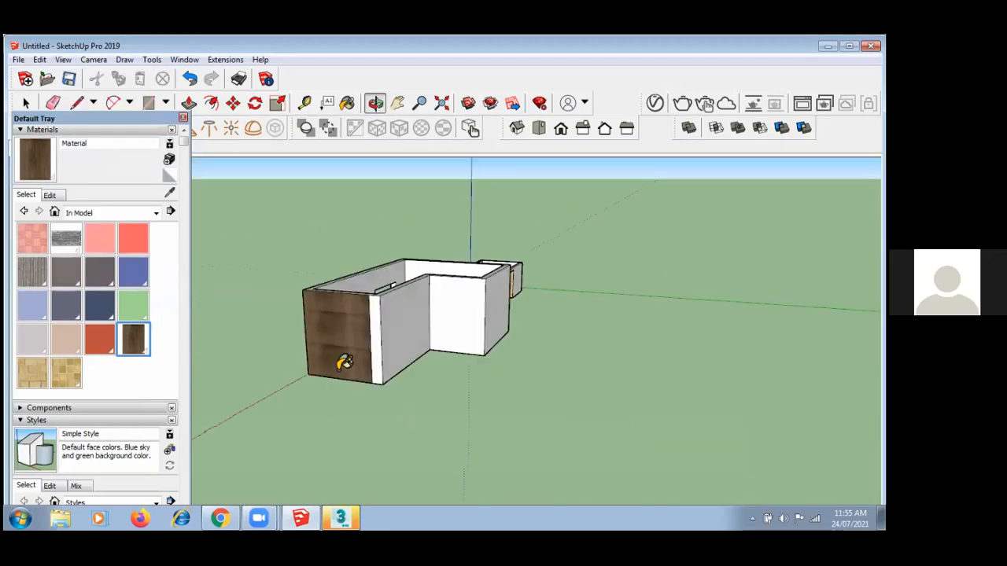
middle_click_drag(472, 330, 389, 309)
left_click(39, 60)
mouse_move(64, 60)
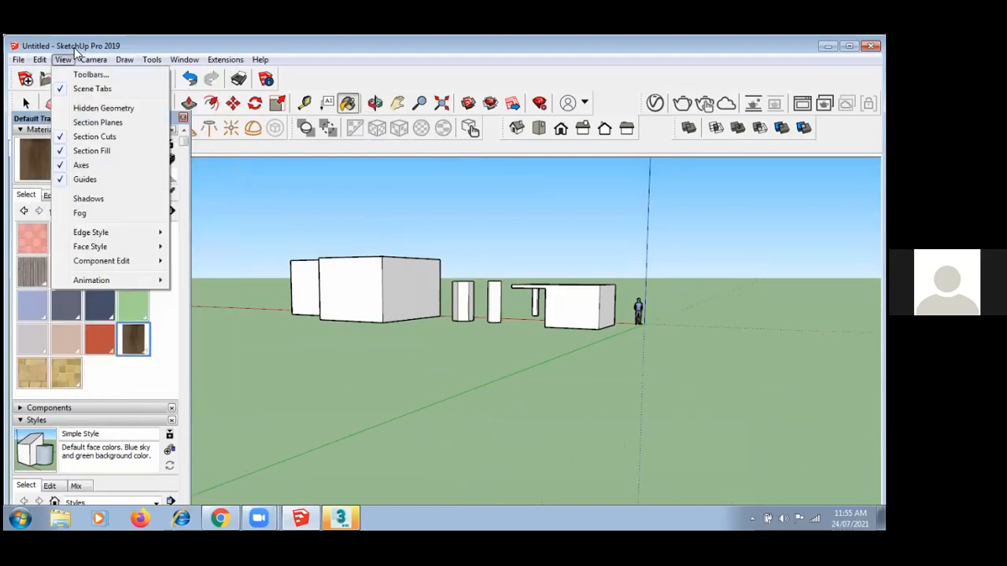
mouse_move(139, 281)
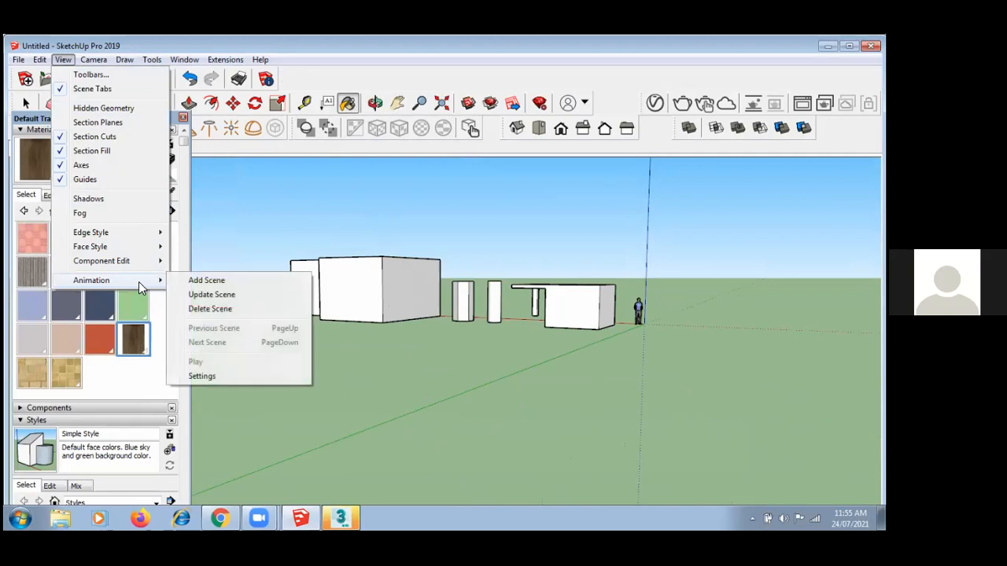
left_click(209, 285)
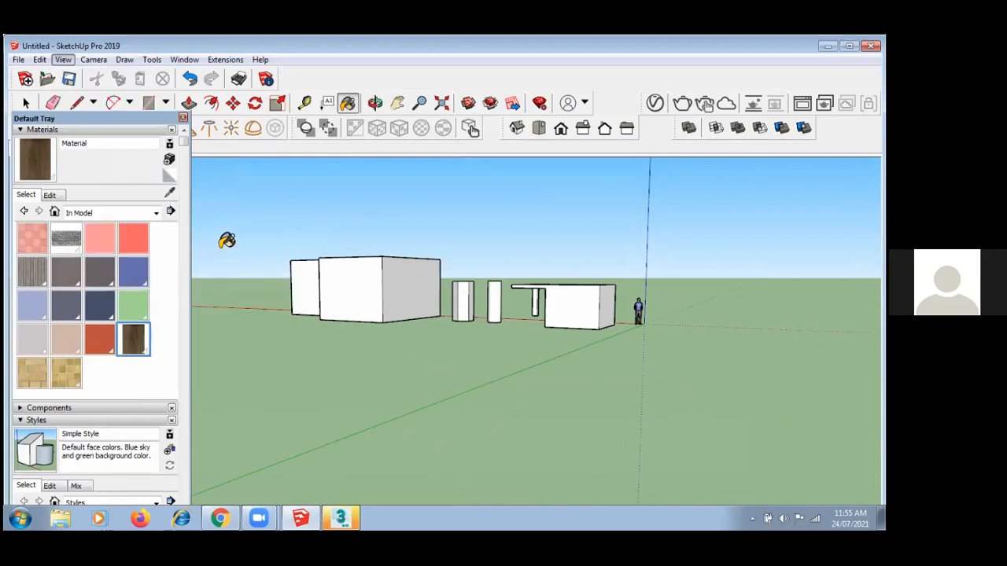
double_click(129, 118)
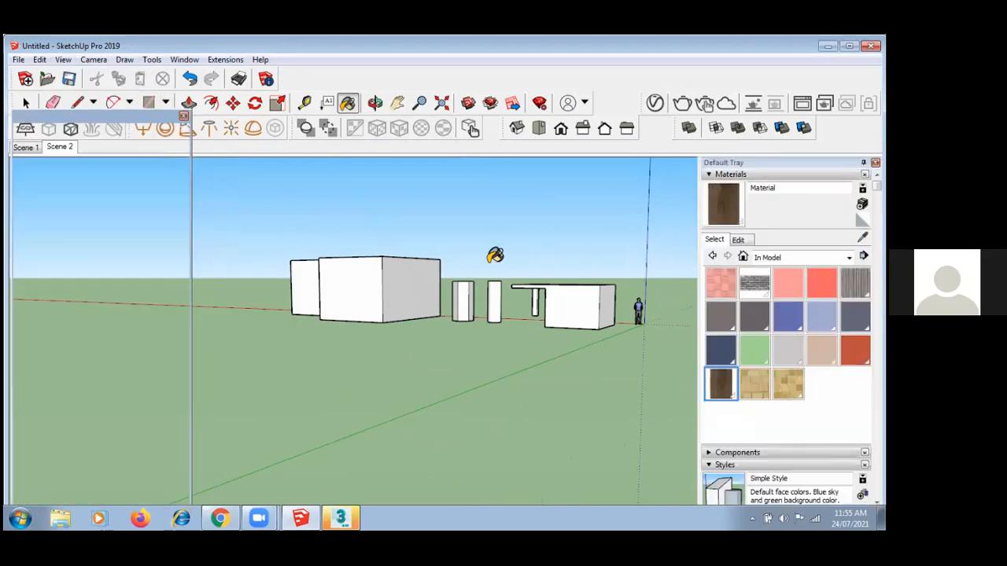
- Preview the transitions between Scene 1 and Scene 2, moving the leftover floating tray image out of the view
left_click_drag(114, 125, 452, 160)
left_click(25, 149)
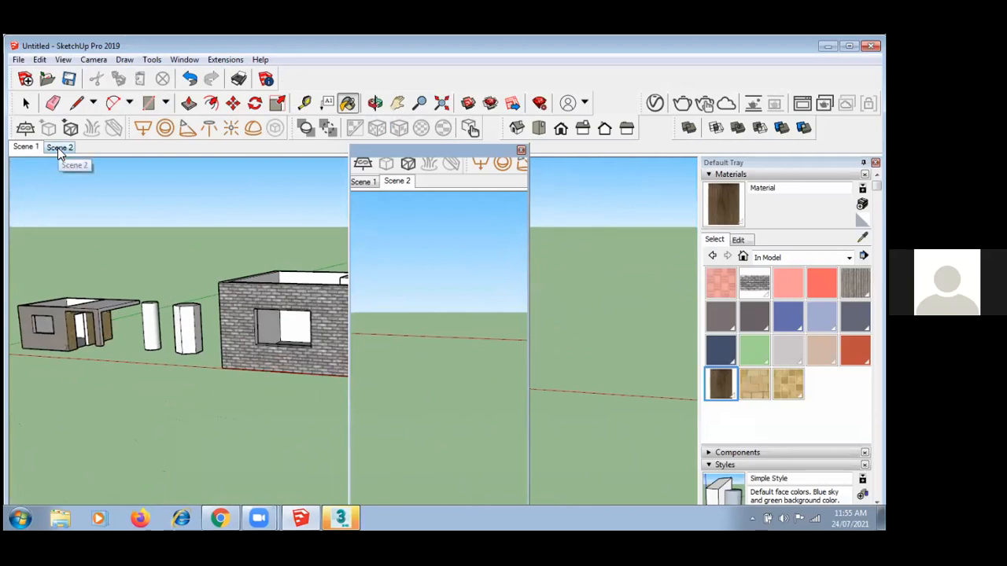
left_click(59, 148)
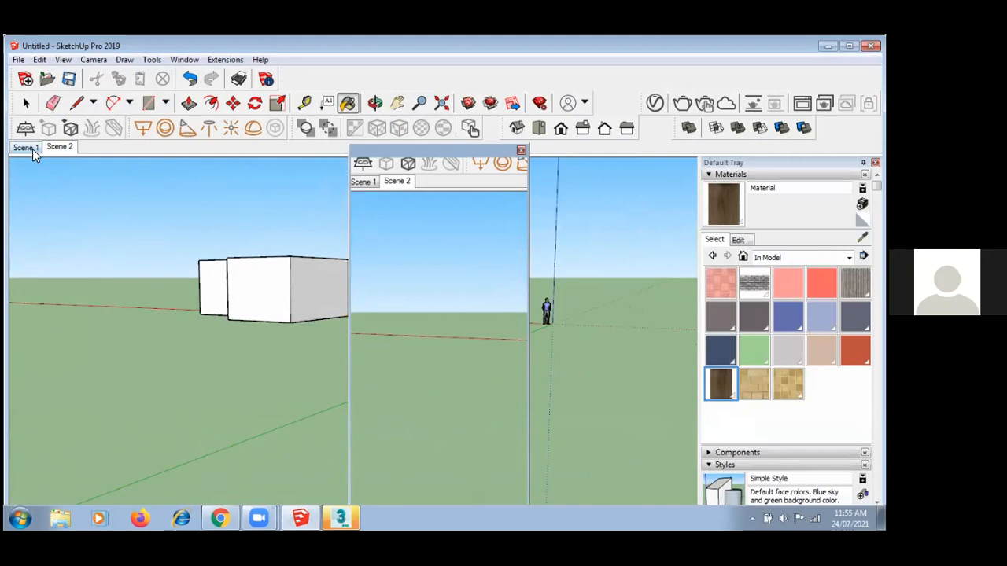
left_click(26, 149)
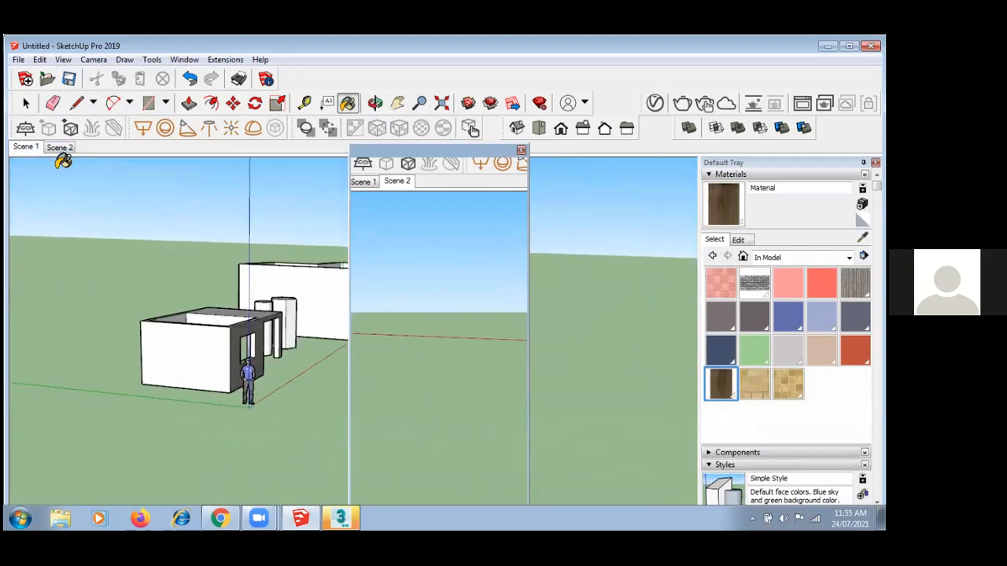
left_click_drag(484, 162, 774, 180)
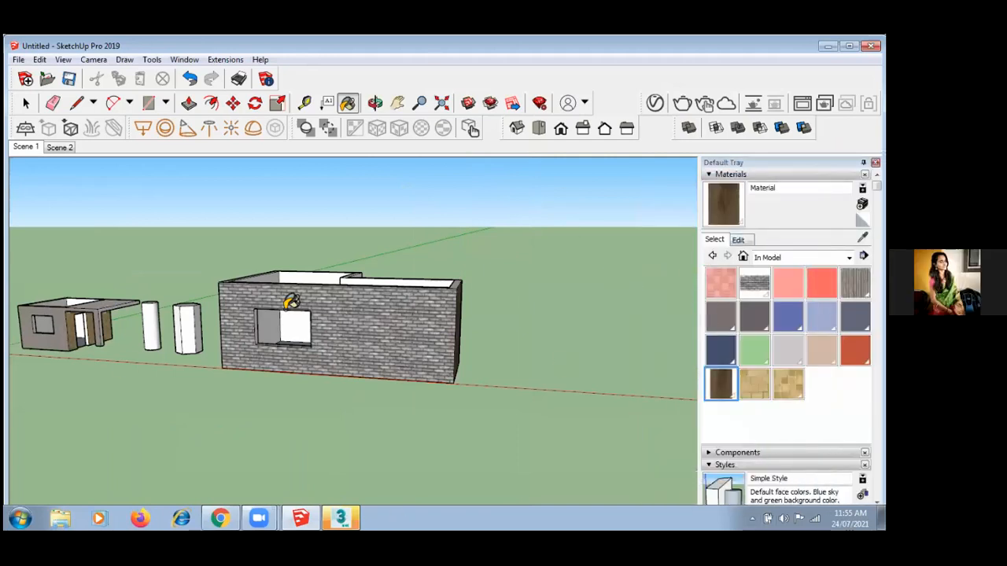
- Add a third animation scene after Scene 1, showing the large building from its wood-textured end wall
mouse_move(416, 314)
middle_mouse_down()
mouse_move(404, 360)
mouse_move(315, 338)
middle_mouse_up()
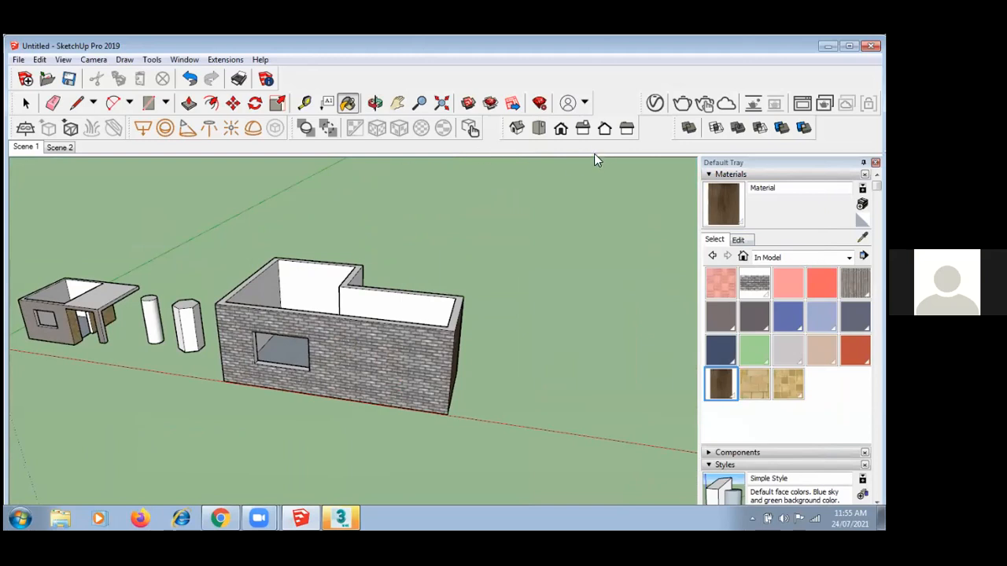
left_click(538, 131)
left_click(560, 129)
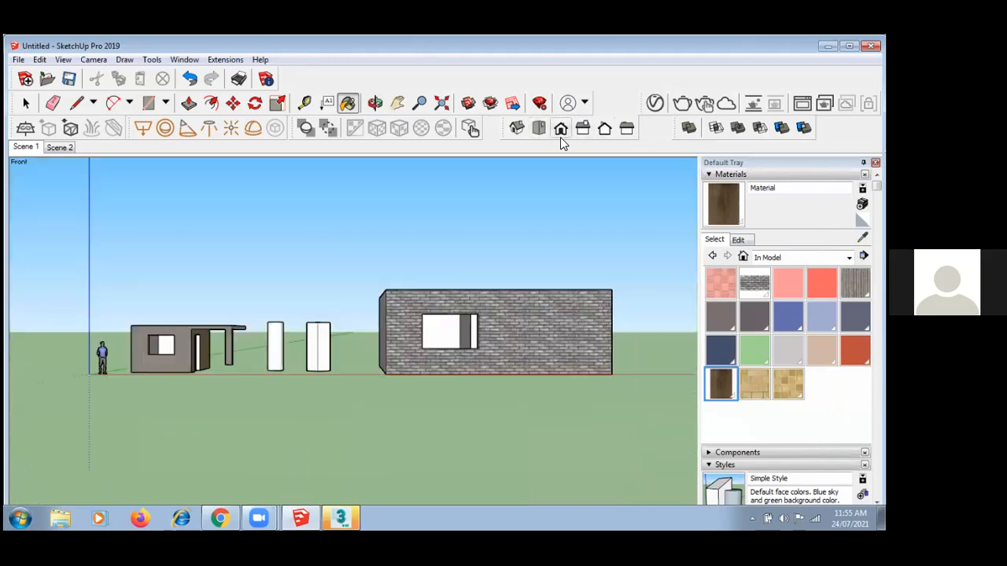
mouse_move(451, 364)
middle_mouse_down()
mouse_move(382, 382)
mouse_move(310, 375)
middle_mouse_up()
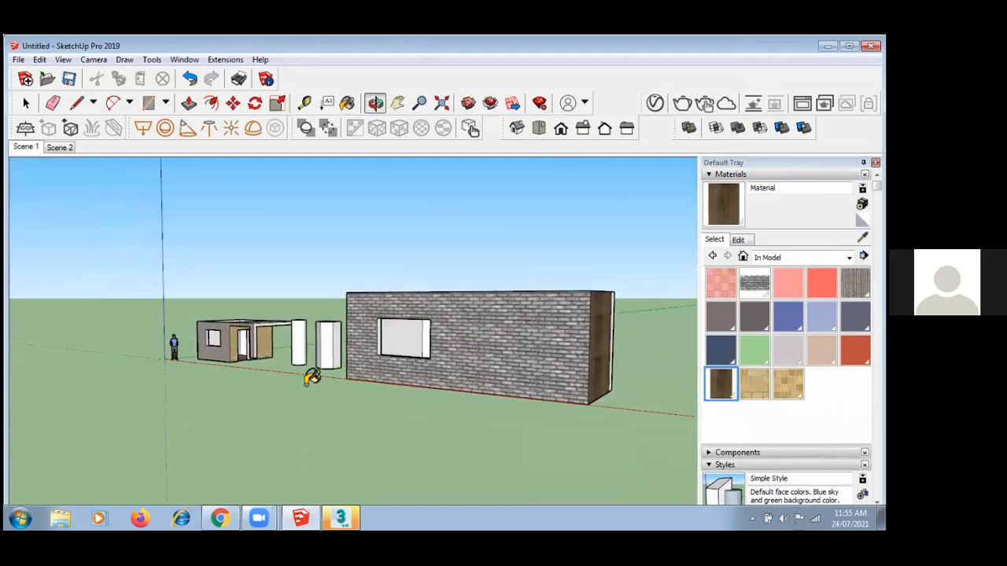
mouse_move(512, 367)
middle_mouse_down()
mouse_move(449, 393)
mouse_move(457, 362)
mouse_move(464, 372)
mouse_move(395, 398)
middle_mouse_up()
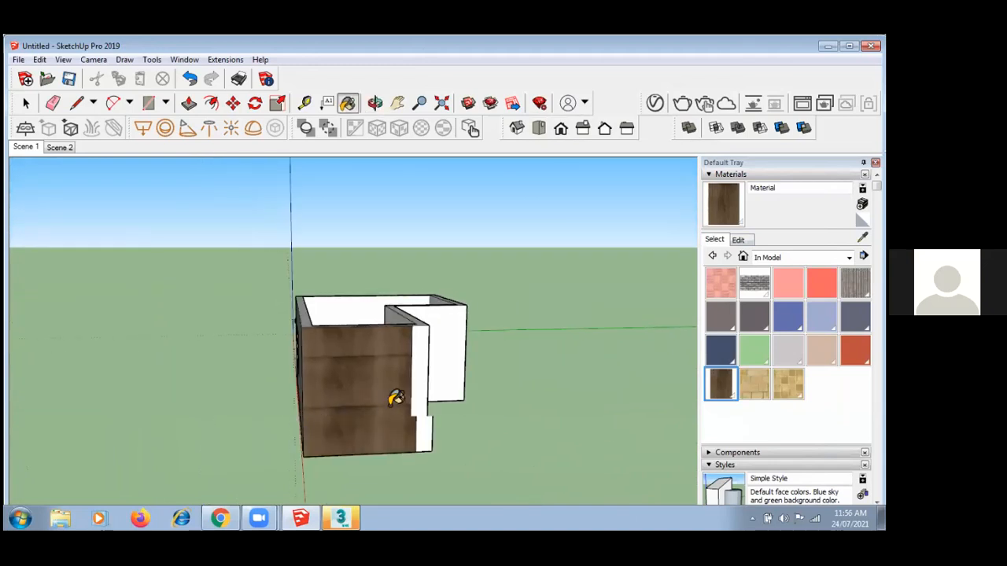
middle_click_drag(572, 360, 511, 354)
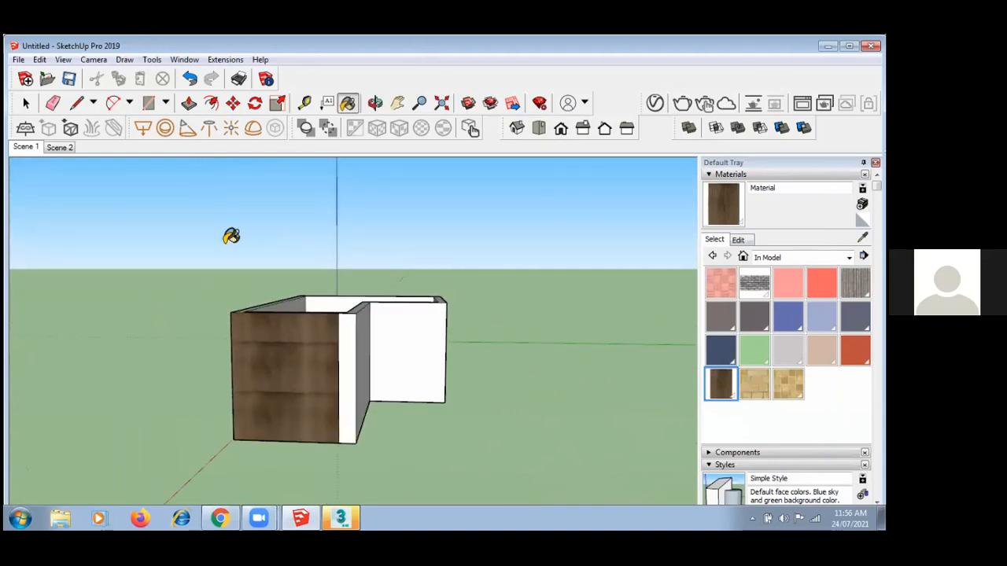
left_click(65, 62)
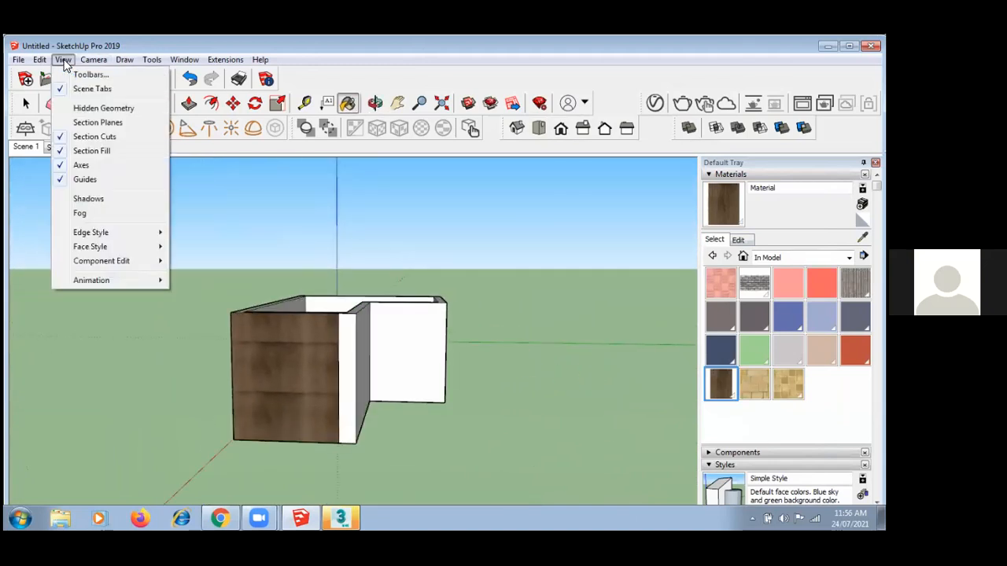
mouse_move(135, 281)
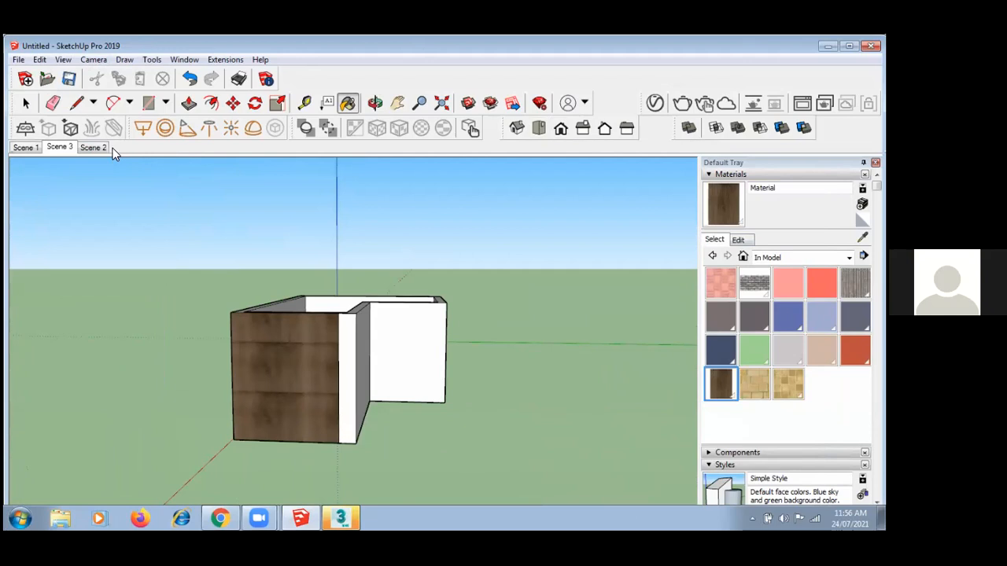
- Step through Scene 1, Scene 3 and Scene 2 in sequence to check the camera movement around the buildings
left_click(23, 148)
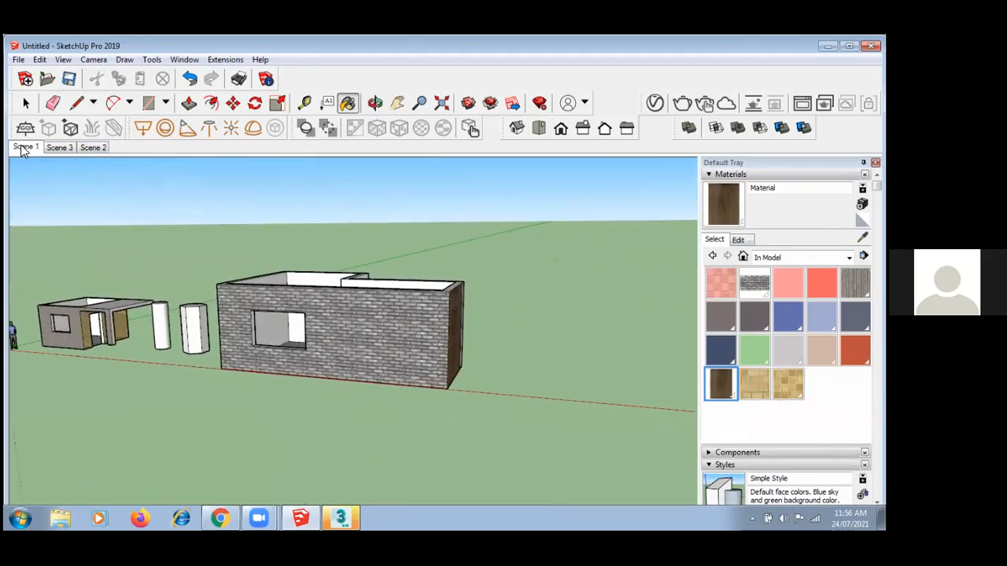
left_click(68, 150)
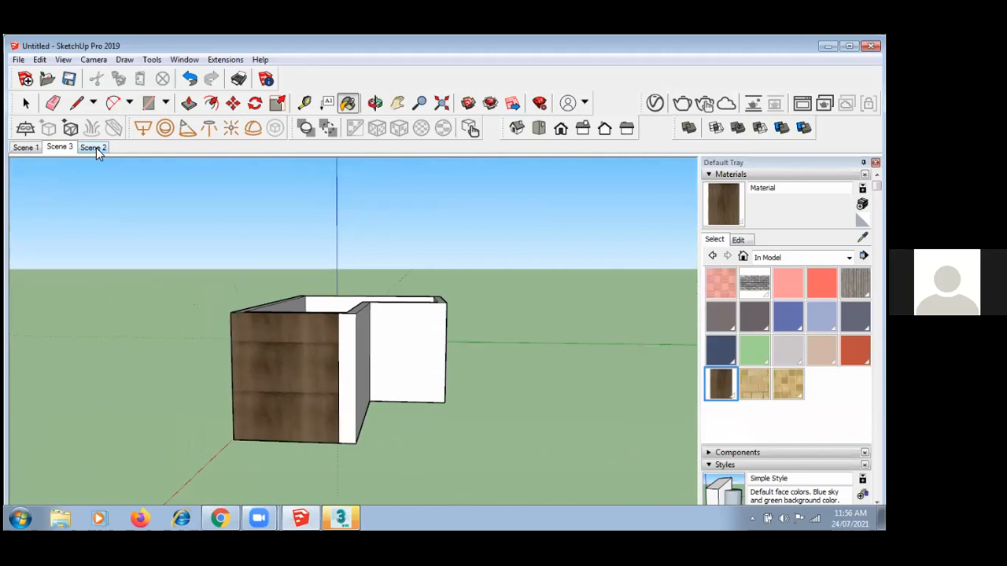
left_click(93, 148)
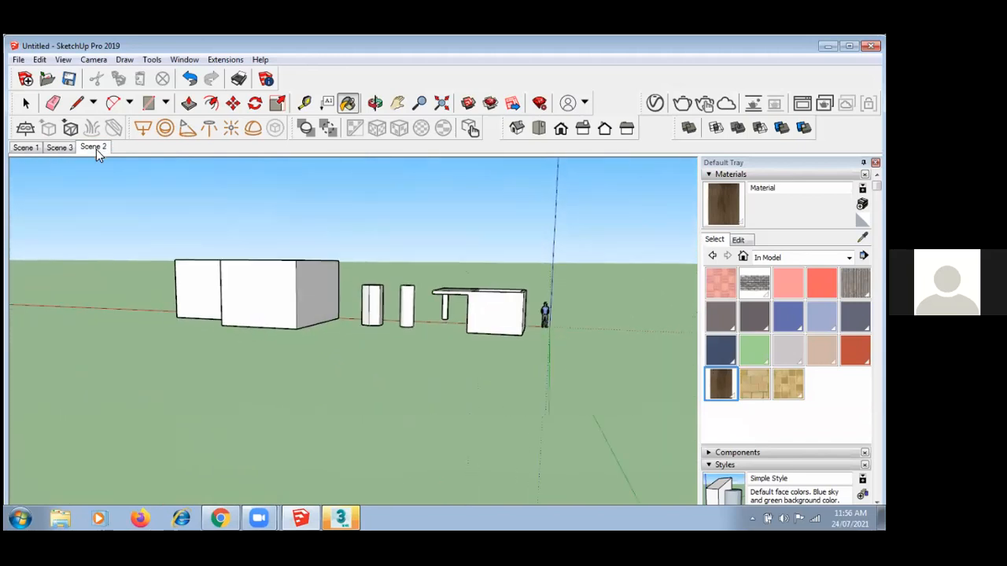
- Draw a rectangle on the small building's blank back wall and push it through to cut a window opening
scroll(479, 275, "up", 1)
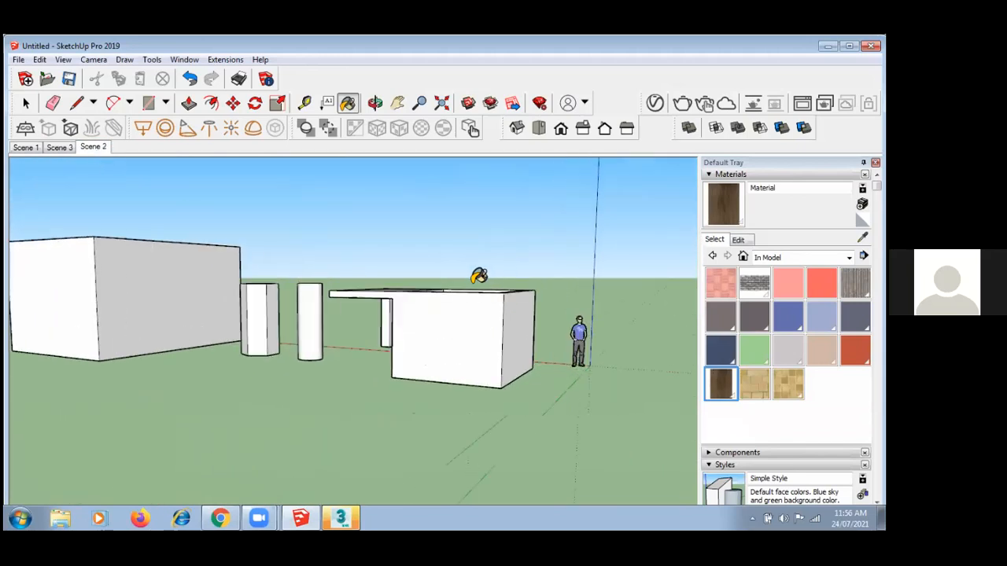
left_click(148, 103)
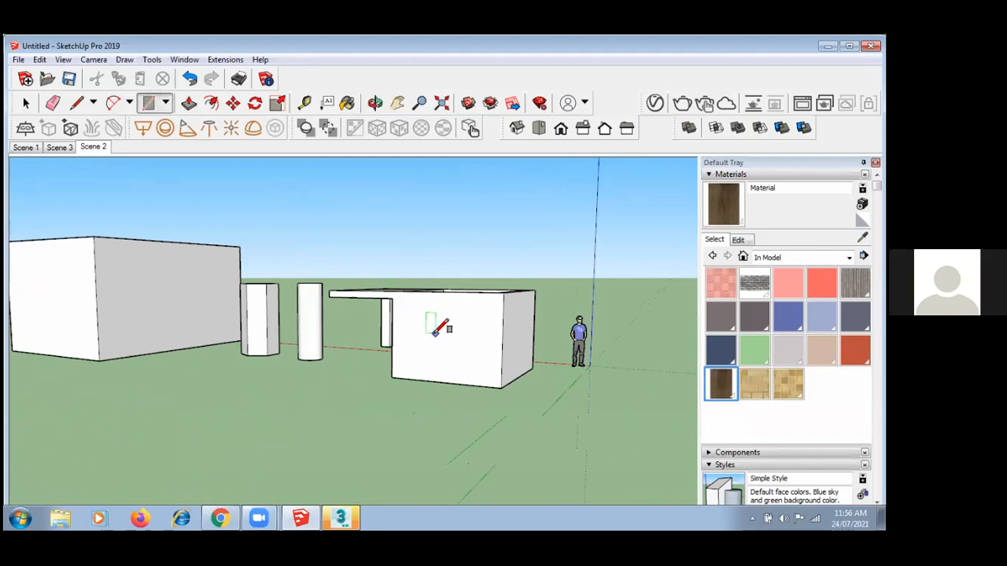
left_click(420, 314)
left_click(465, 350)
mouse_move(465, 350)
middle_mouse_down()
mouse_move(480, 370)
mouse_move(456, 408)
middle_mouse_up()
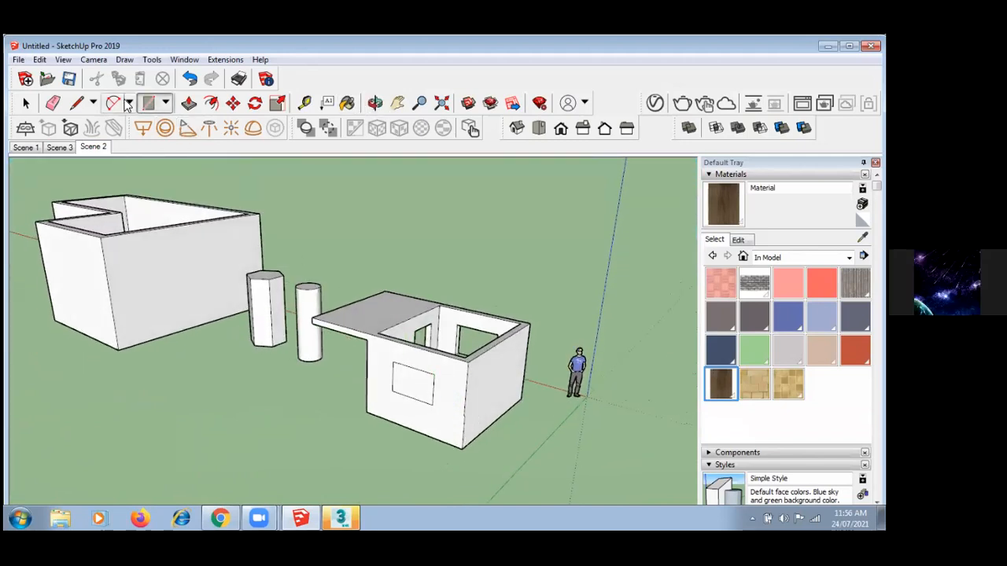
left_click(189, 103)
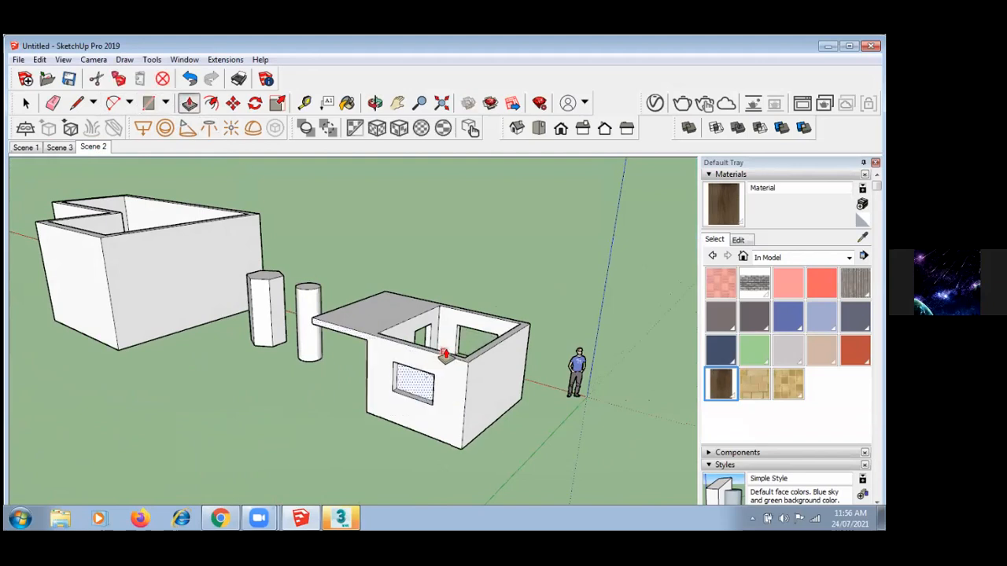
middle_click_drag(446, 354, 470, 406)
- Draw a small circle on the open ground behind the large building
scroll(408, 378, "down", 4)
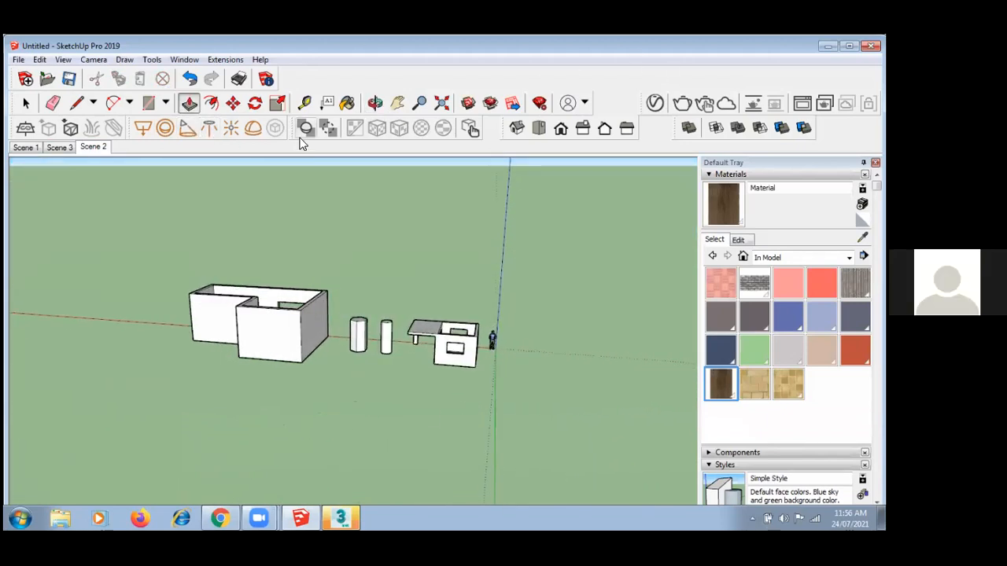
left_click(167, 104)
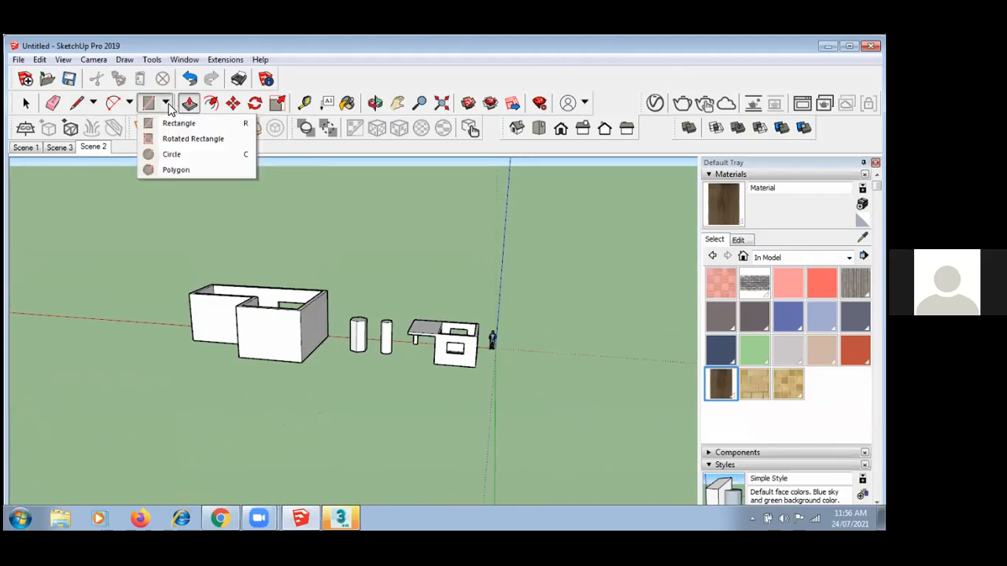
left_click(177, 155)
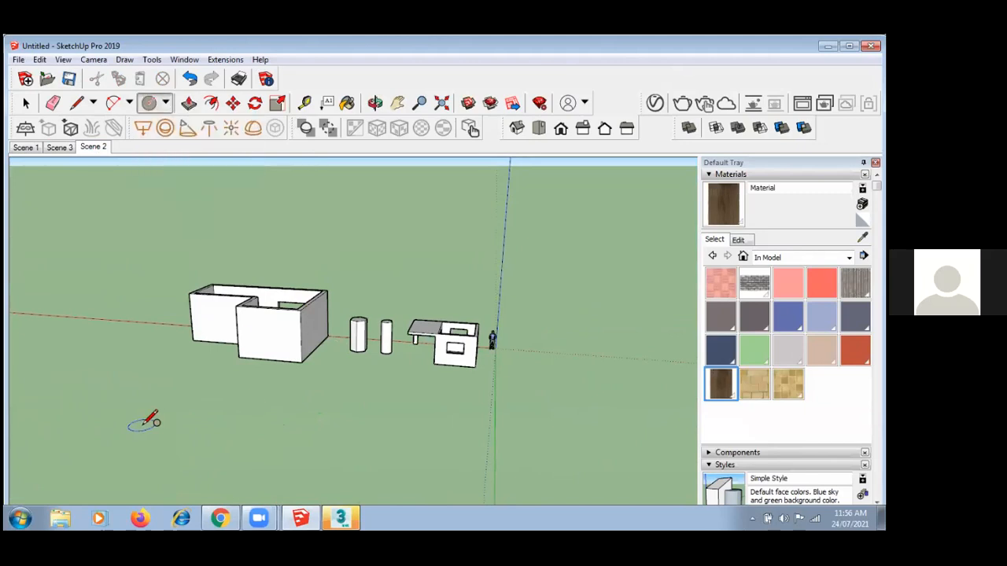
left_click(126, 432)
- Draw a wide 2 Point Arc that starts at the centre of the ground circle and ends farther away from the buildings
middle_click_drag(193, 324, 412, 367)
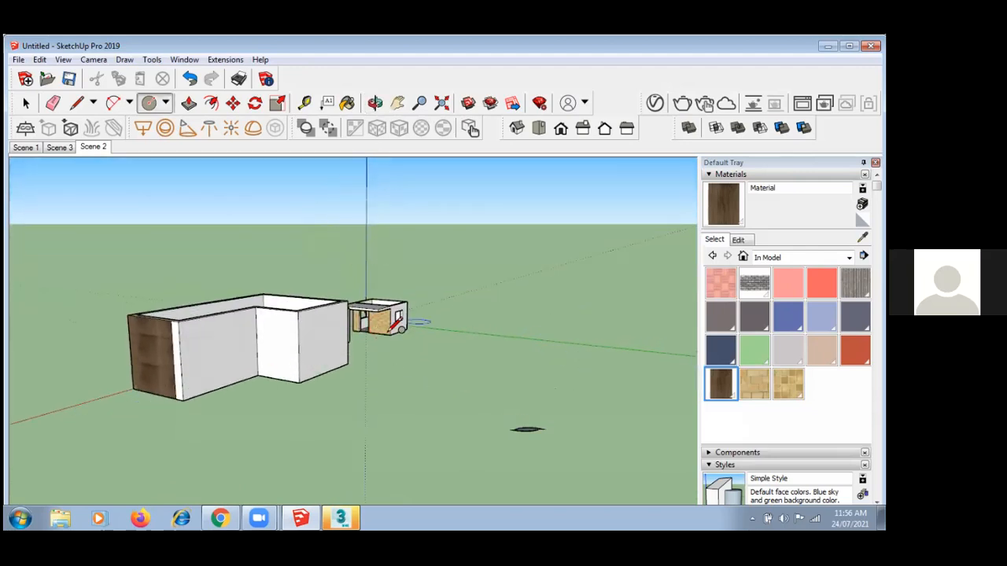
scroll(418, 362, "down", 3)
scroll(512, 384, "down", 3)
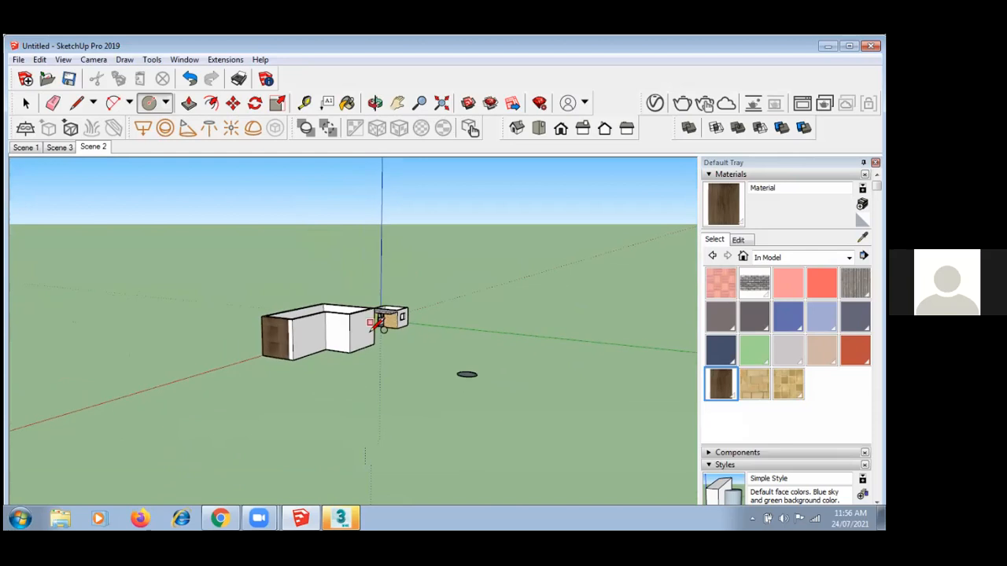
scroll(527, 389, "up", 4)
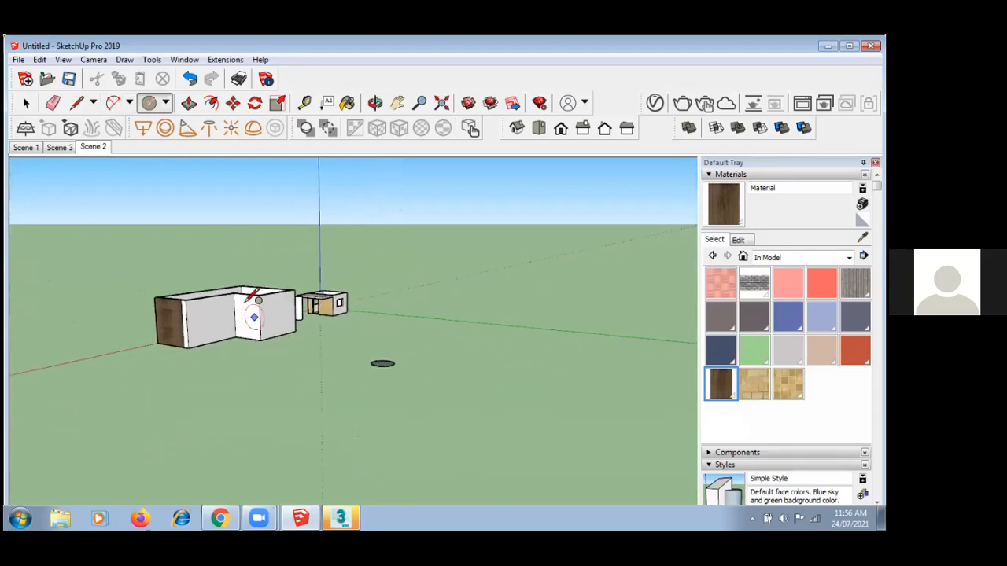
middle_click_drag(474, 303, 506, 393)
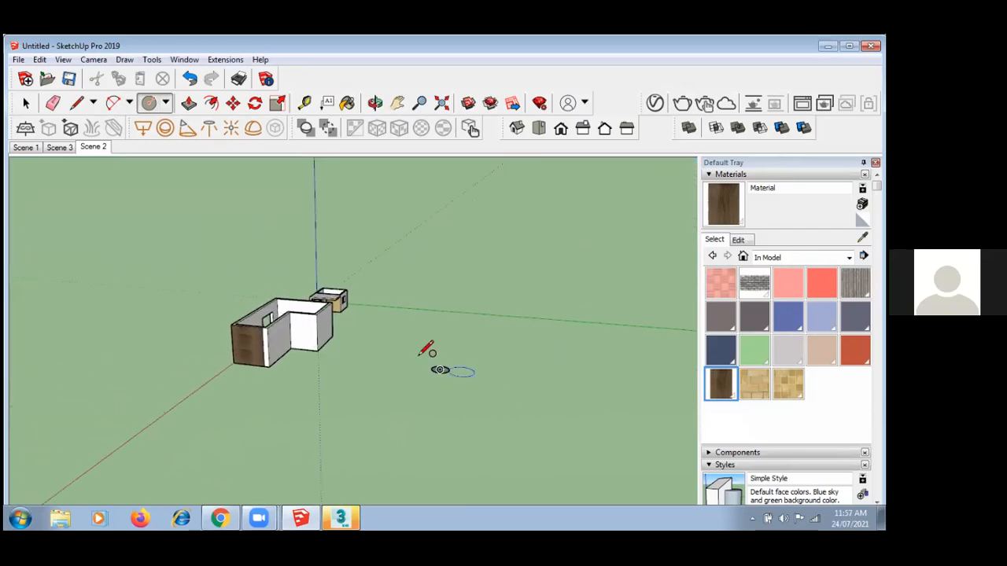
left_click(129, 103)
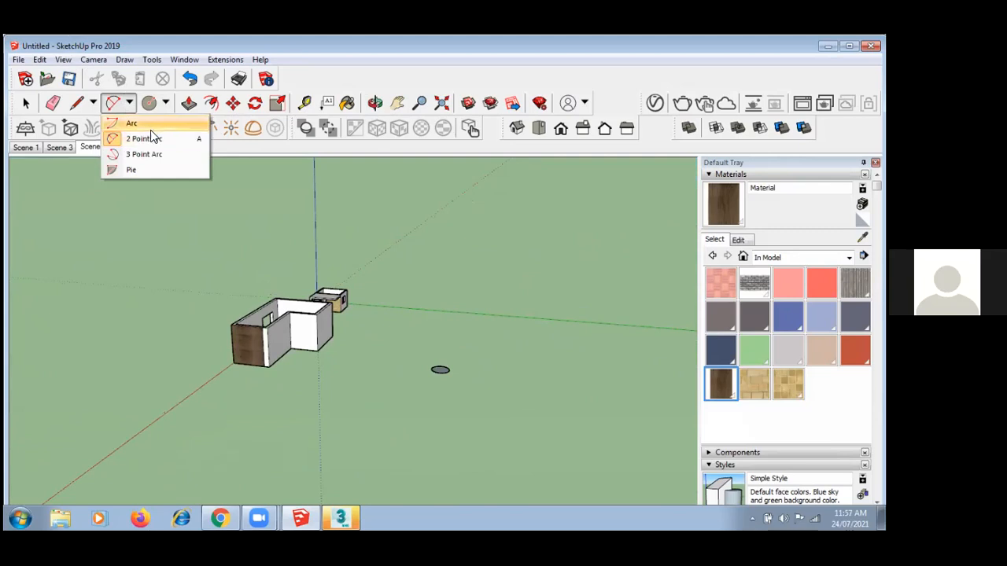
left_click(193, 139)
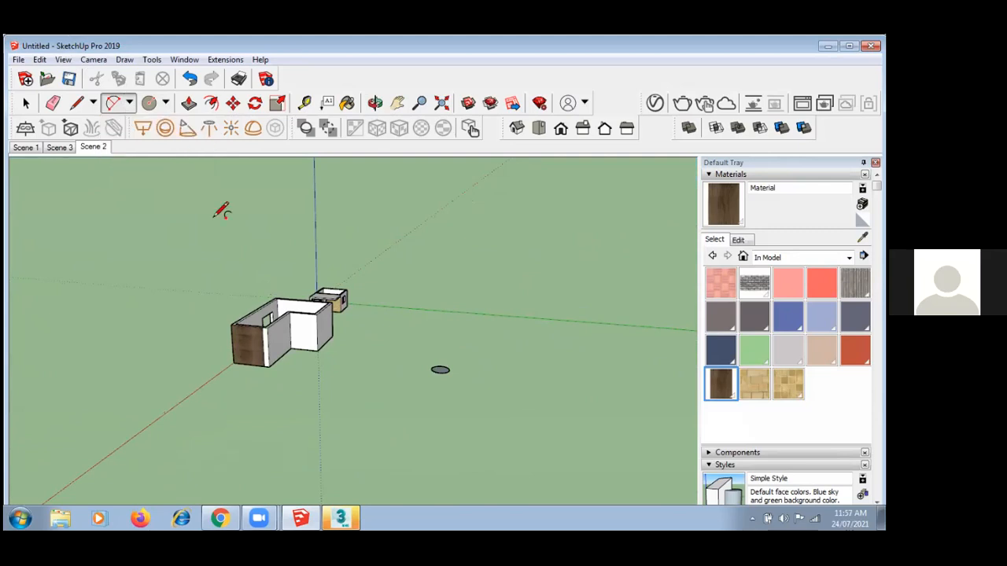
left_click(165, 103)
left_click(129, 103)
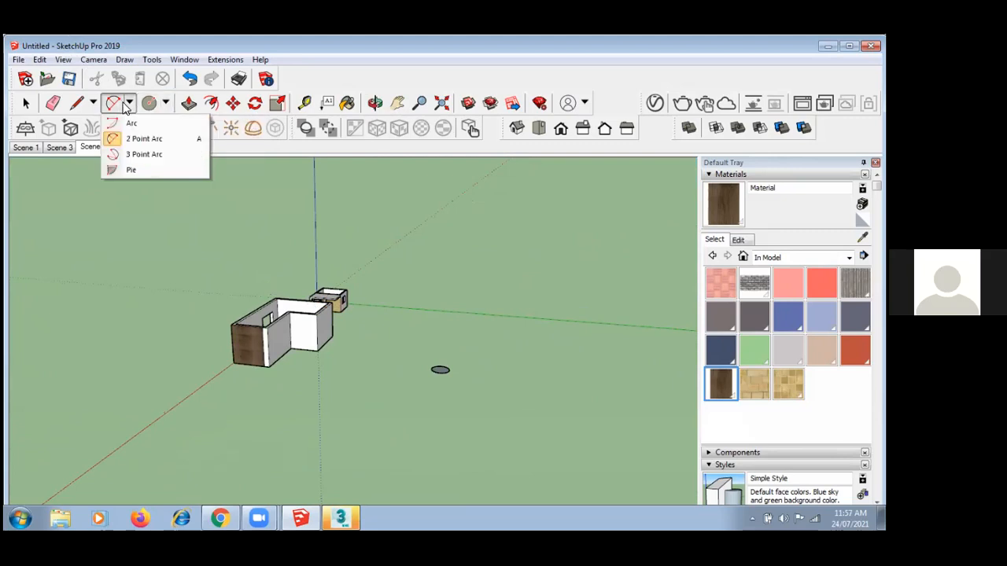
left_click(139, 129)
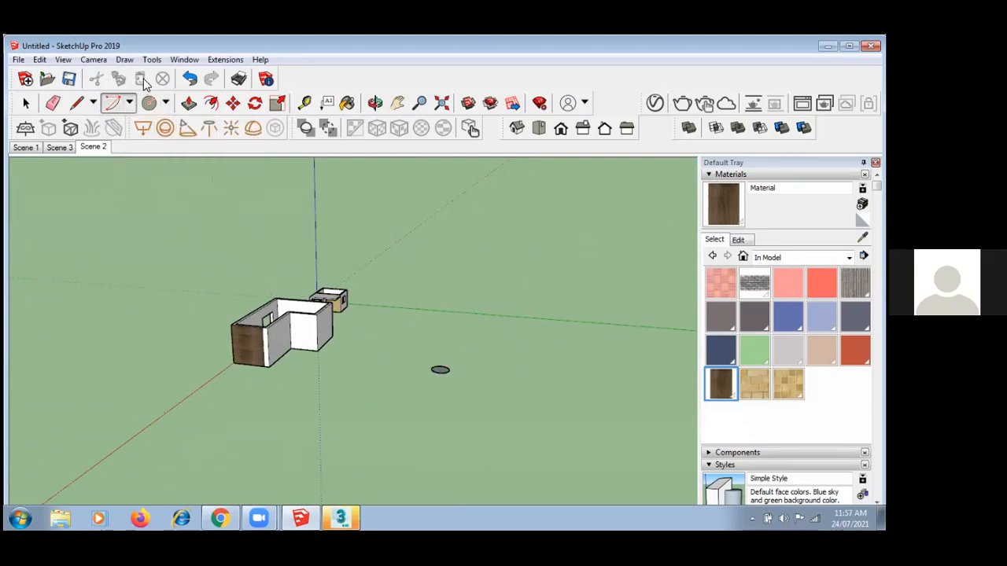
left_click(131, 105)
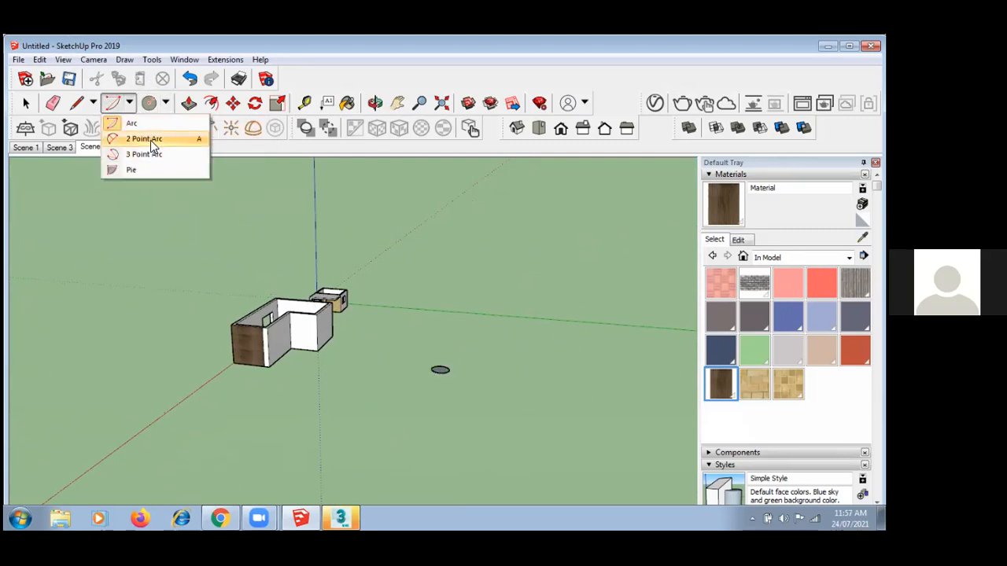
left_click(151, 139)
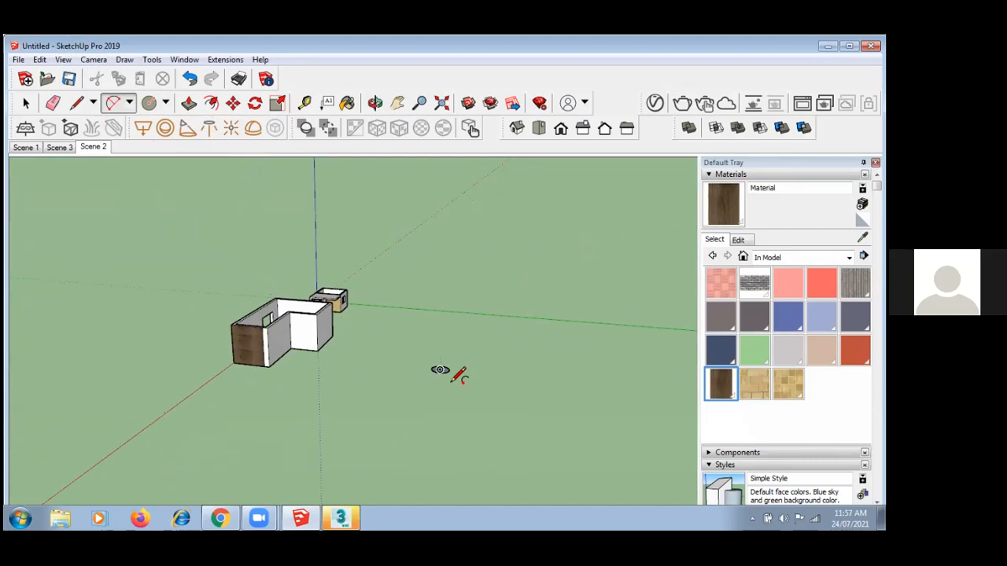
left_click(602, 385)
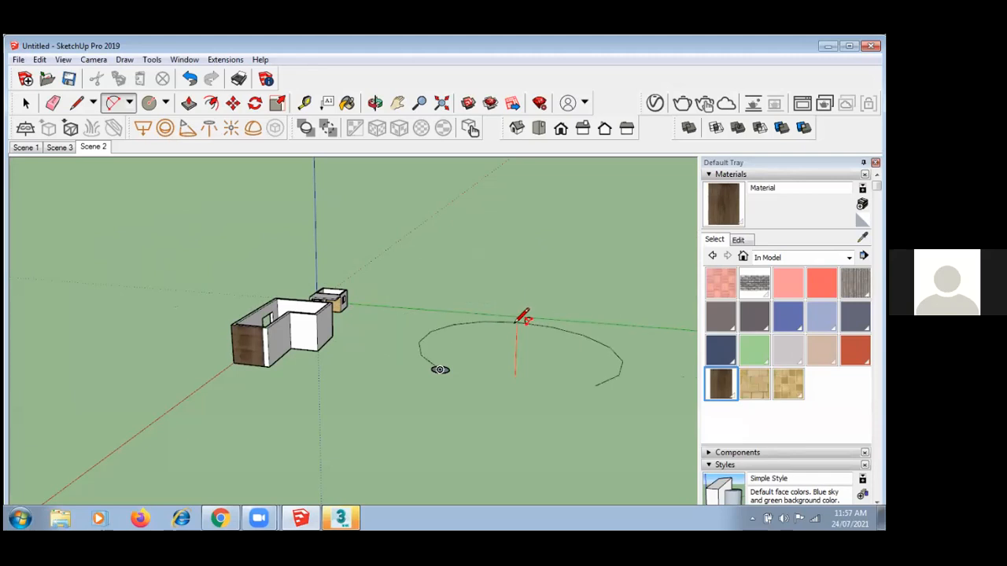
middle_click_drag(490, 333, 512, 328)
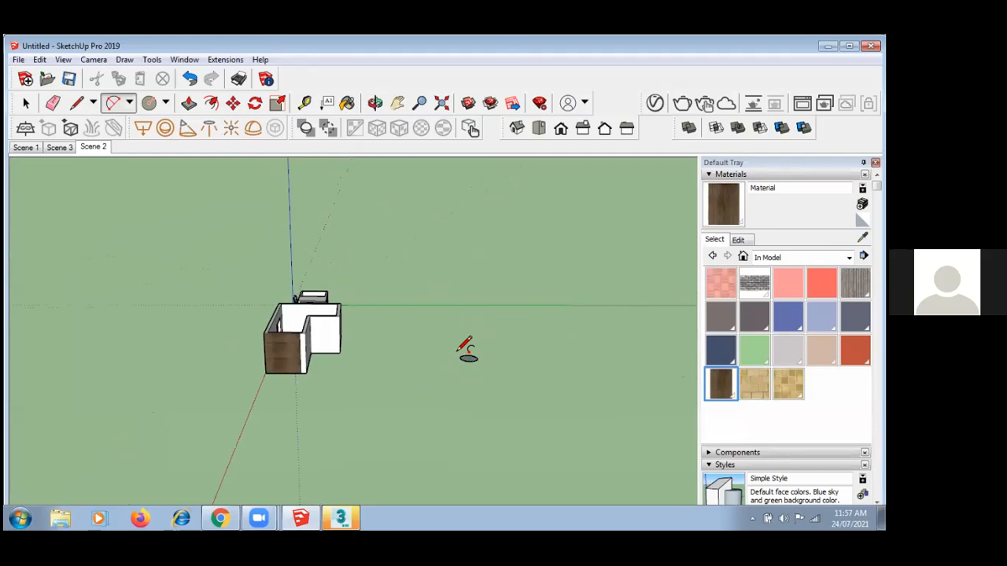
left_click(649, 358)
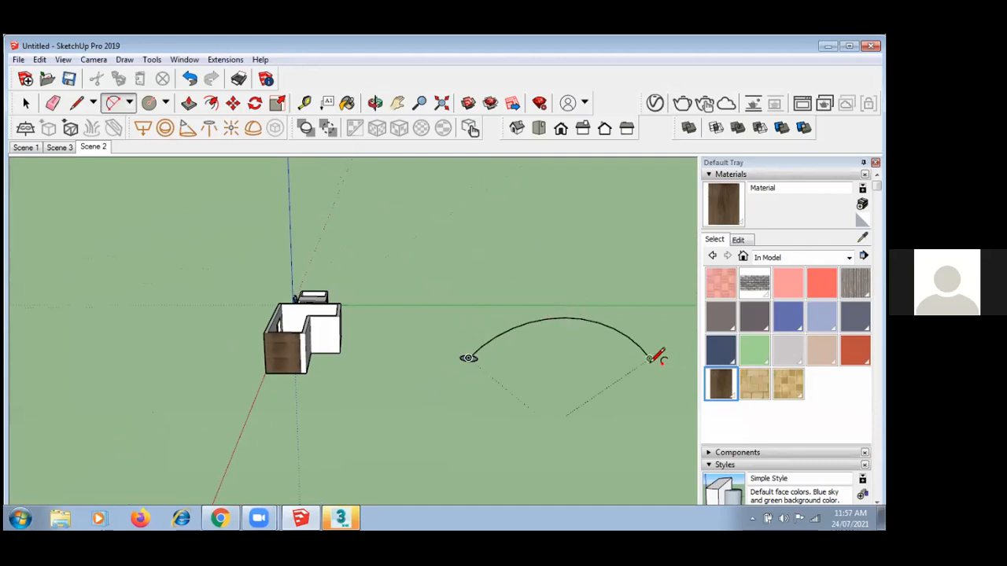
scroll(286, 302, "down", 1)
scroll(519, 356, "up", 3)
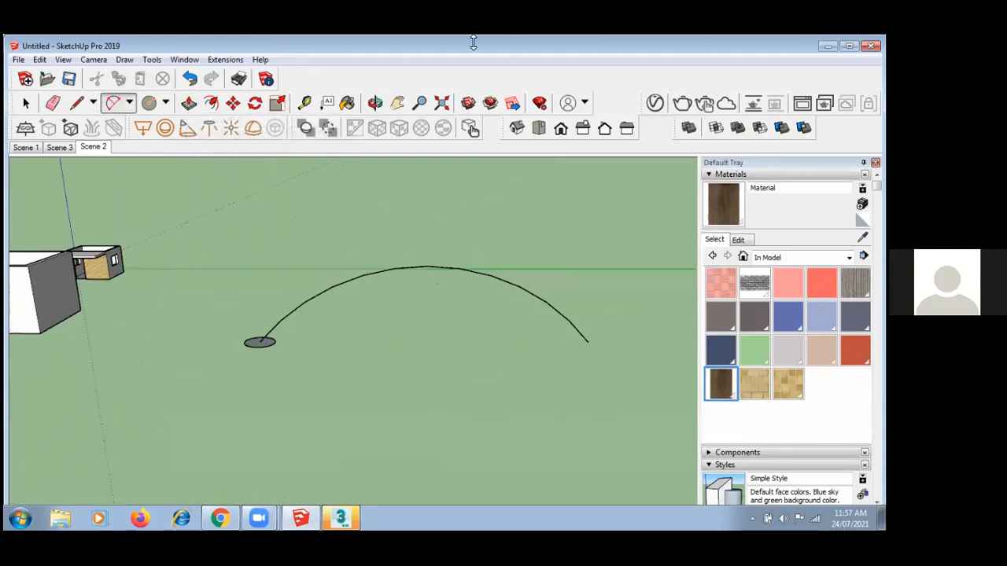
- Sweep the small ground circle along the wide arc with Follow Me to form a curved tube
left_click(151, 61)
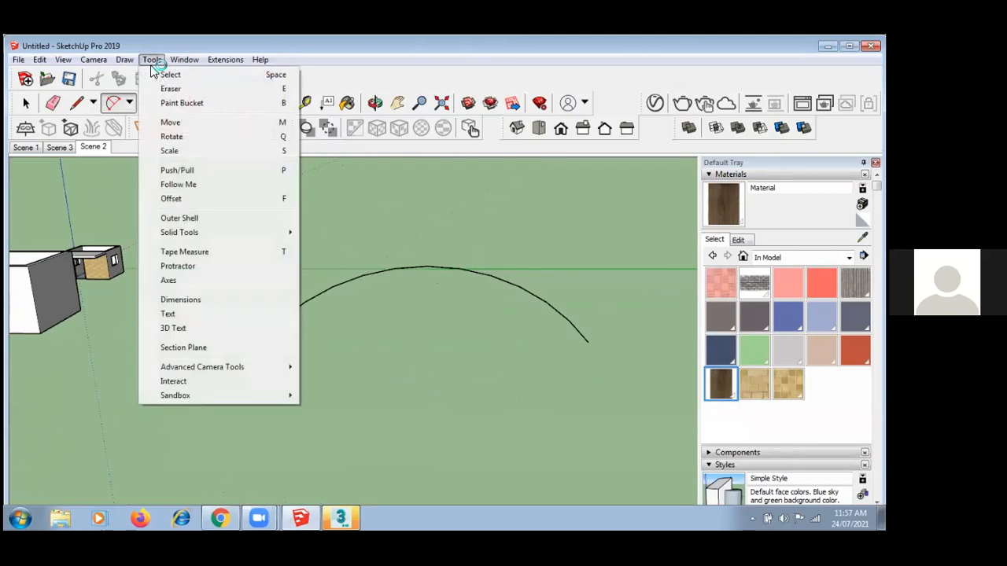
left_click(206, 186)
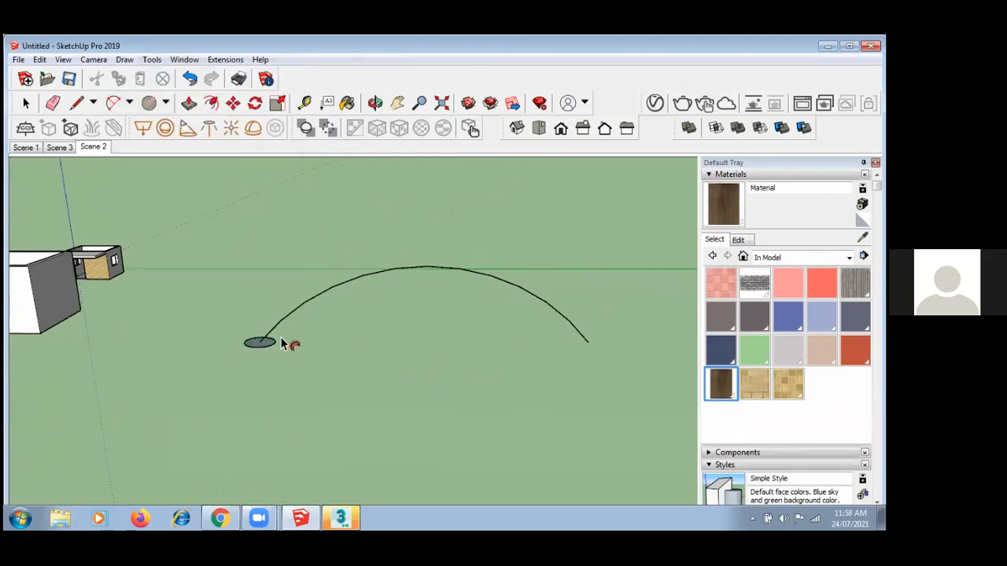
left_click(253, 344)
left_click(259, 344)
left_click_drag(251, 346, 597, 356)
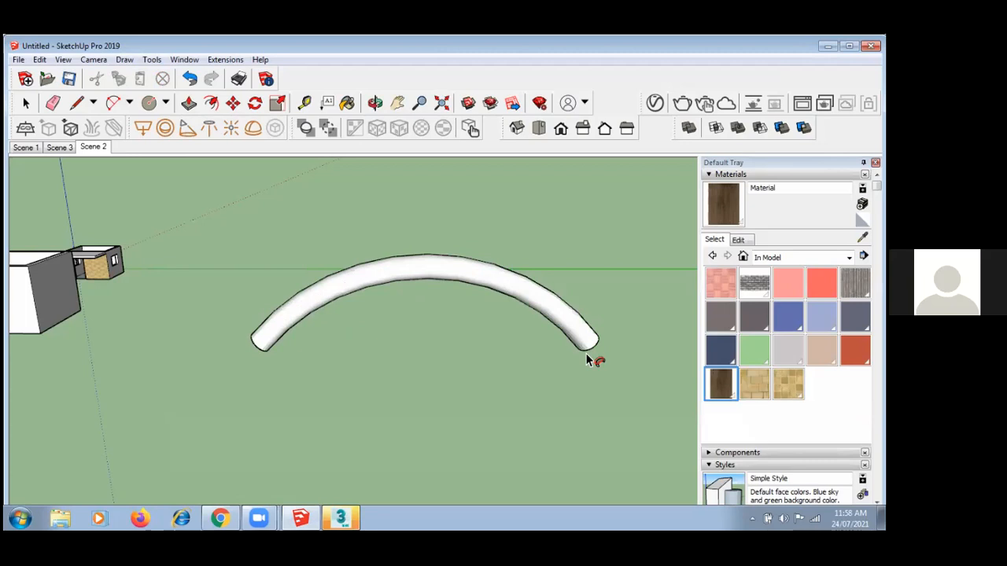
- Draw a large flat rectangle on the open ground beside the curved tube
middle_click_drag(586, 355, 331, 263)
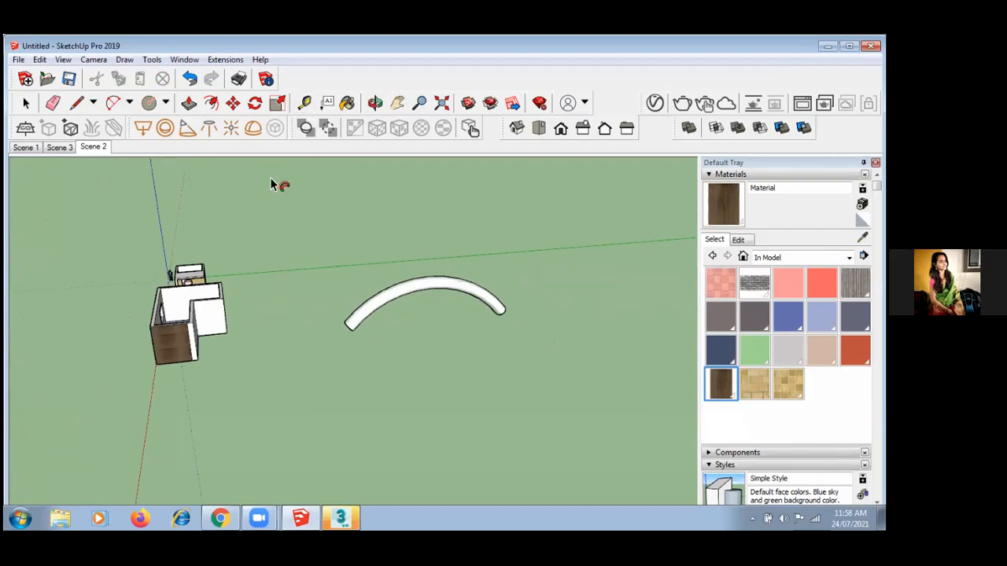
left_click(189, 103)
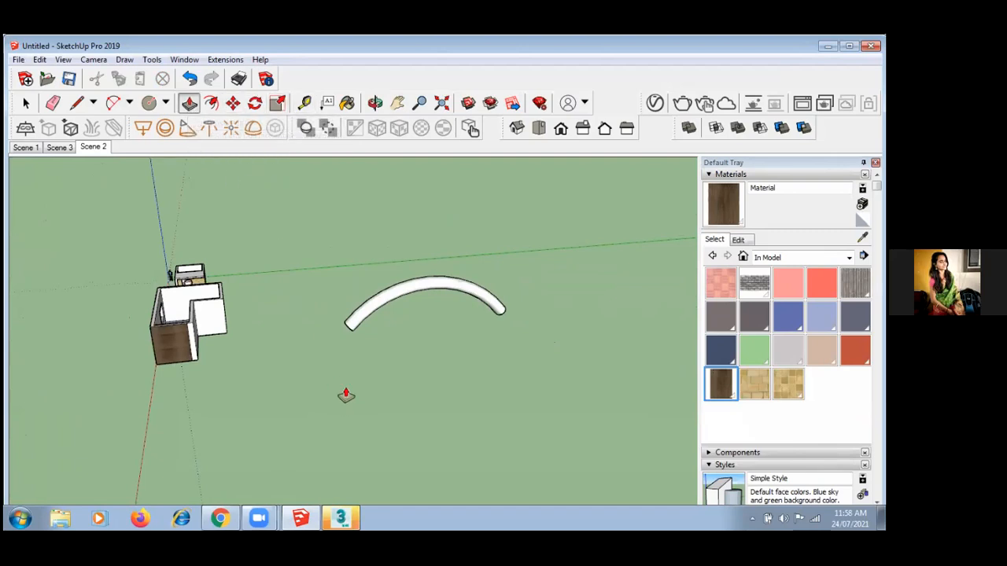
left_click(166, 104)
left_click(177, 123)
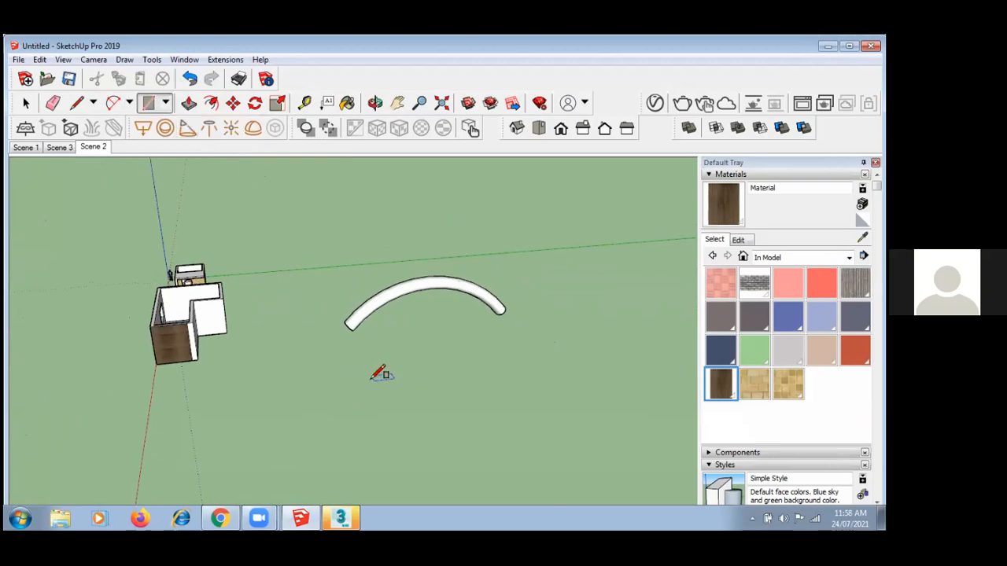
middle_click_drag(390, 384, 478, 370)
left_click(404, 377)
left_click(609, 358)
middle_click_drag(610, 351, 558, 288)
- Draw a small upright 2 Point Arc rising from the rectangle's near corner and bulging outward
left_click(211, 103)
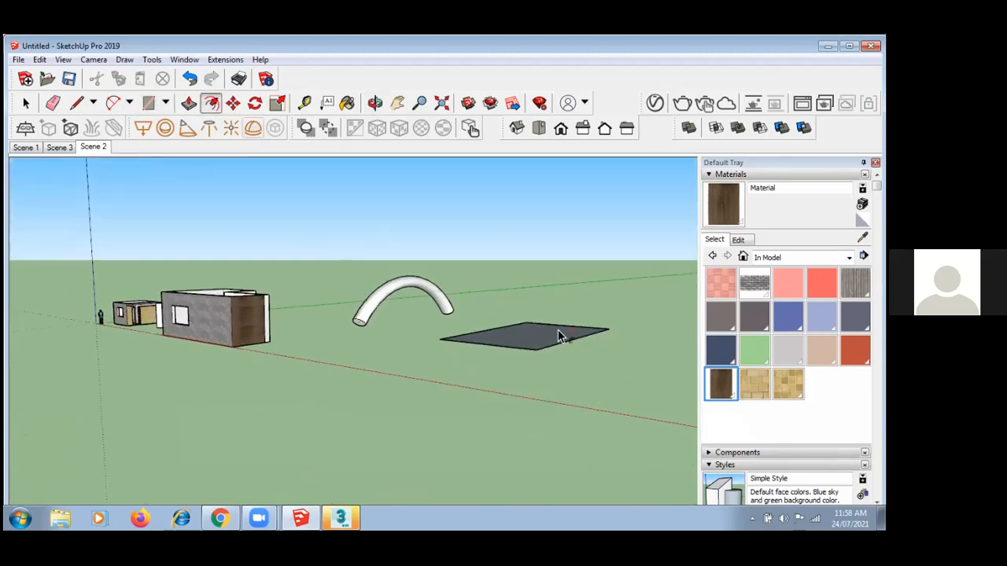
scroll(558, 336, "up", 4)
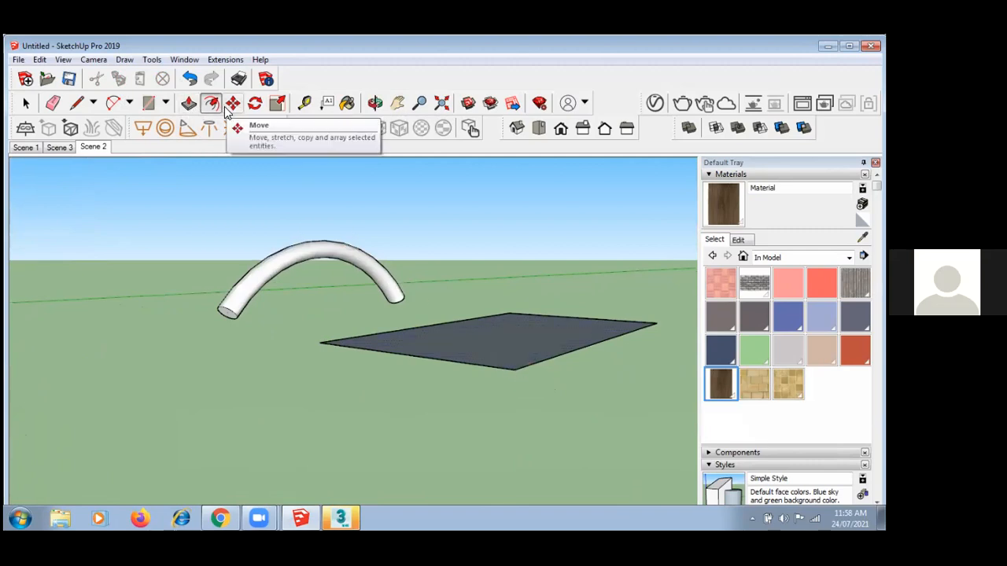
left_click(112, 103)
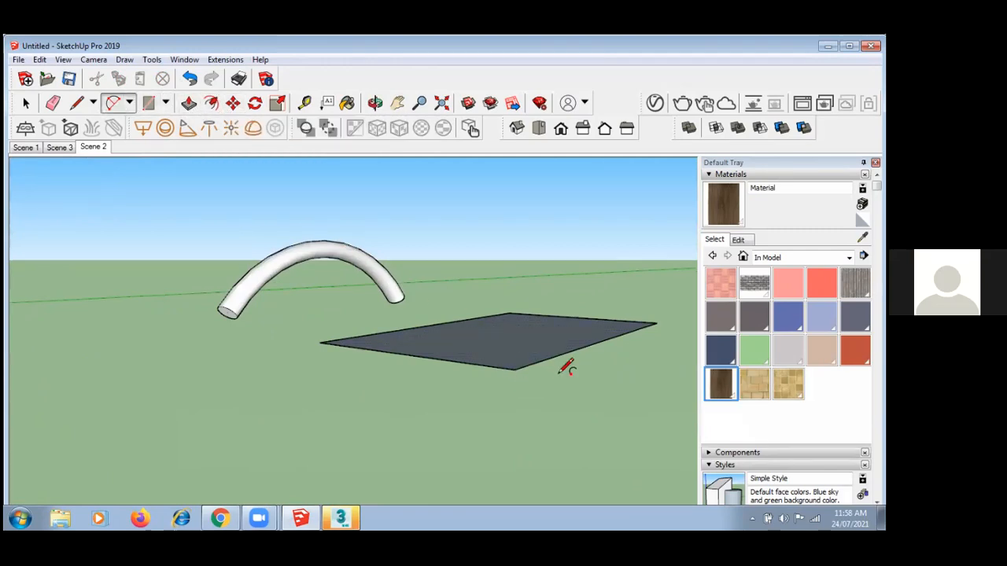
left_click(514, 370)
middle_click_drag(561, 360, 531, 360)
scroll(375, 357, "down", 3)
scroll(582, 366, "up", 1)
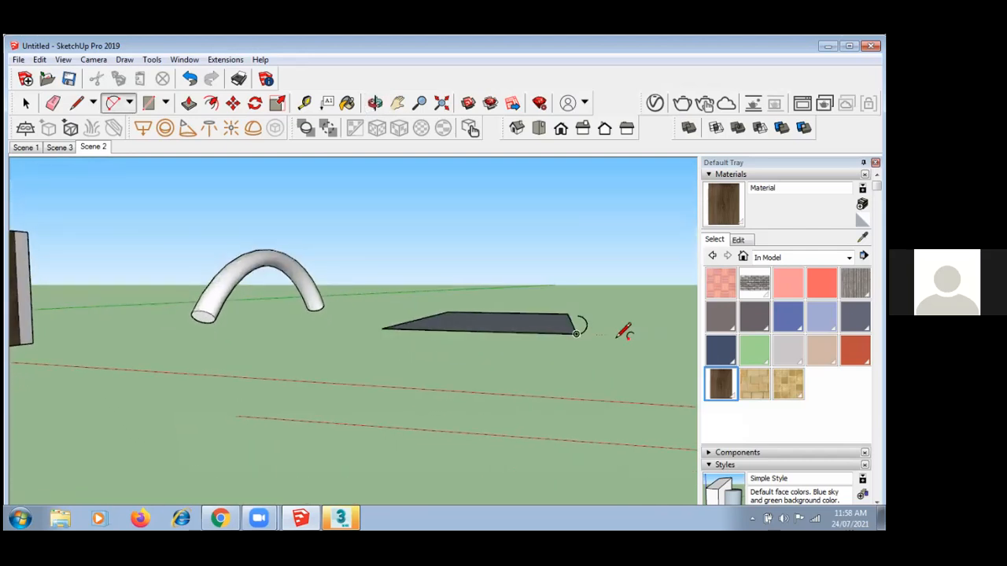
mouse_move(587, 340)
middle_mouse_down()
mouse_move(553, 349)
mouse_move(574, 352)
middle_mouse_up()
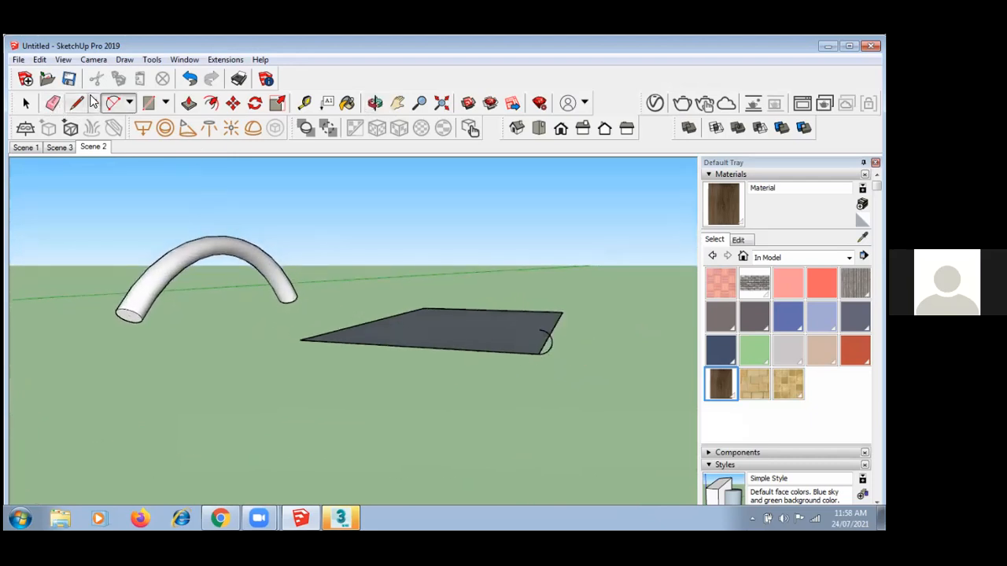
- Close the upright arc with a straight vertical line between its ends to form a half-round profile face
left_click(539, 329)
left_click(539, 354)
scroll(542, 358, "up", 2)
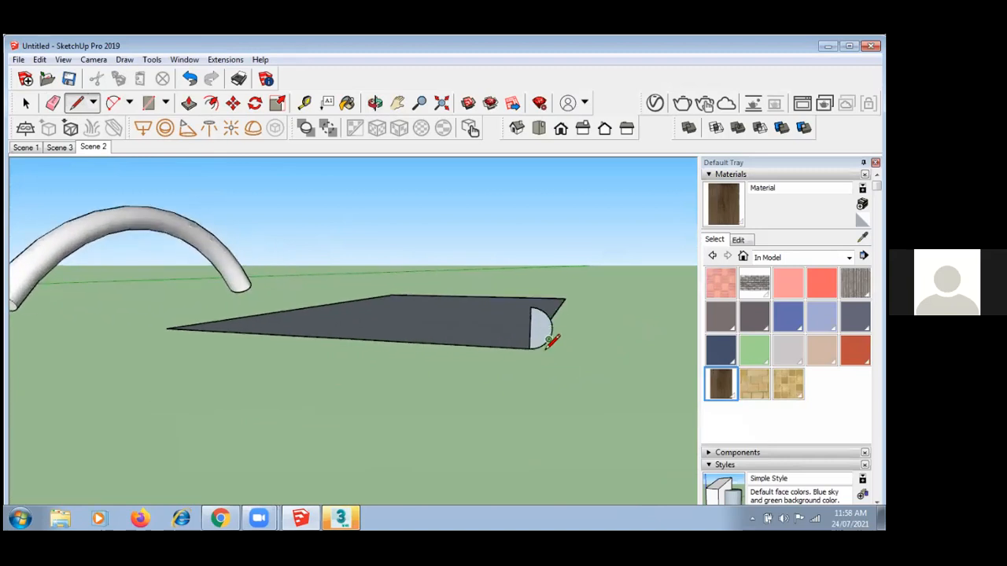
key("space")
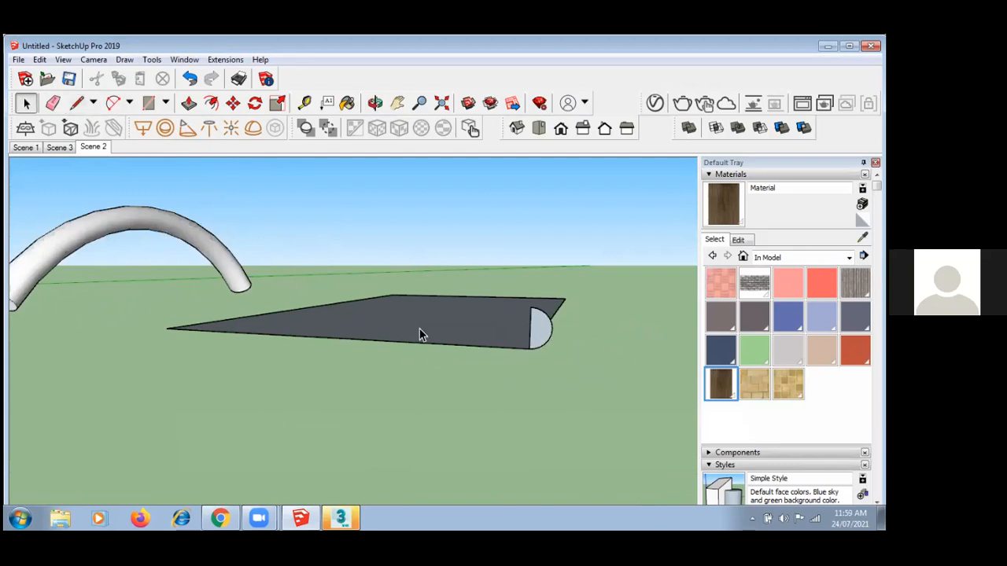
- Try to sweep the half-round profile along the rectangle's adjoining side edge with Follow Me, and undo the sweep
middle_click_drag(419, 329, 257, 320)
middle_click_drag(441, 344, 454, 371)
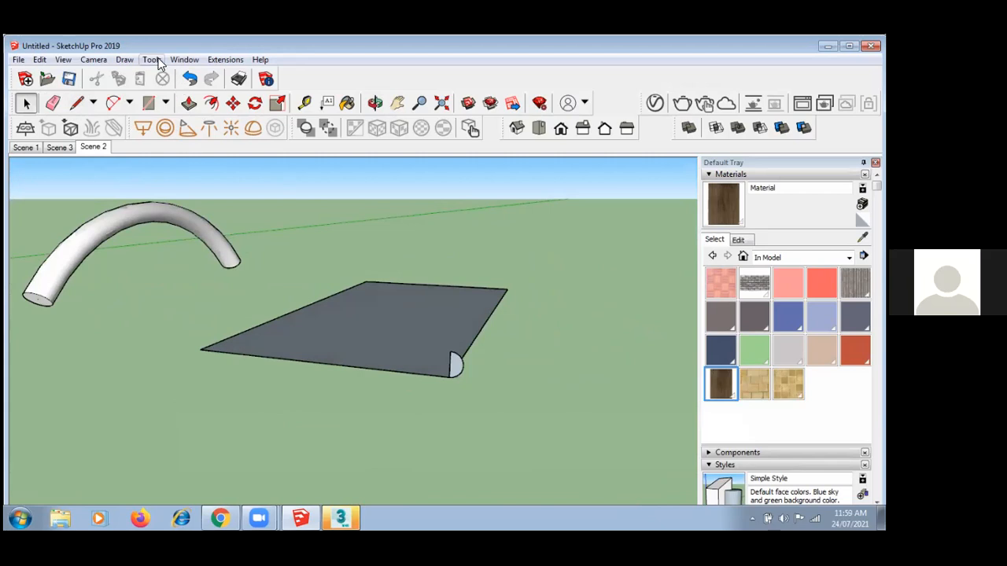
left_click(123, 61)
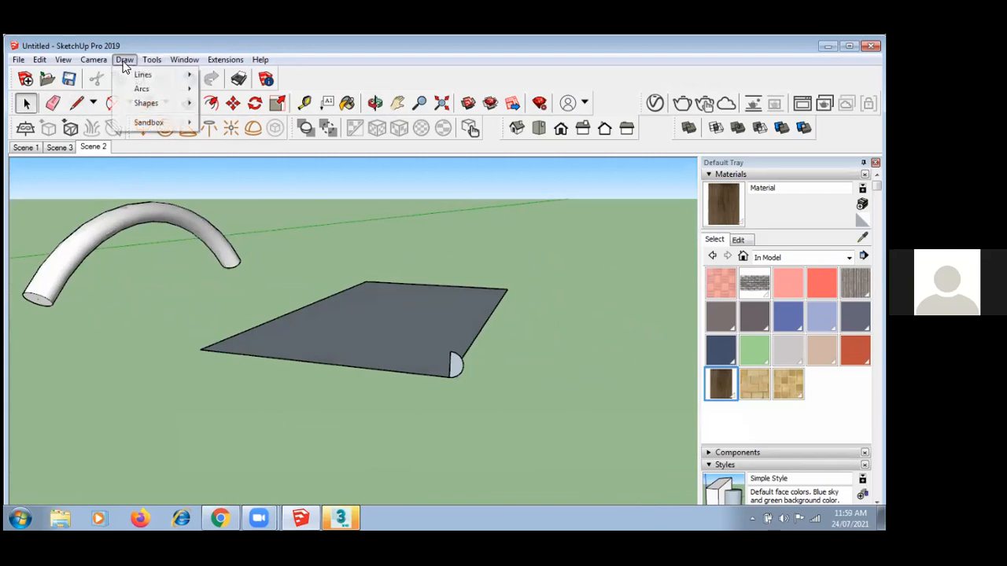
left_click(506, 385)
left_click(459, 368)
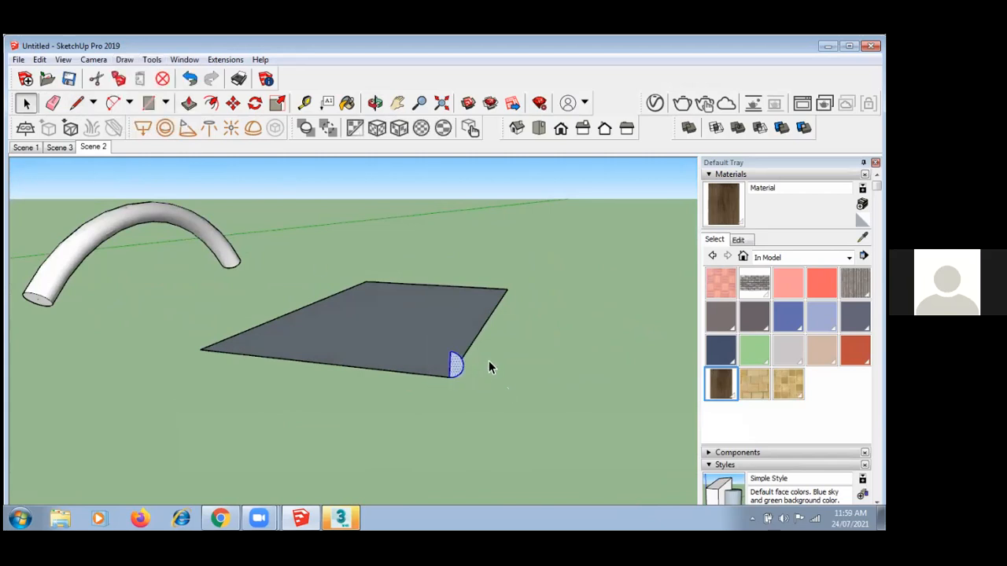
left_click(125, 61)
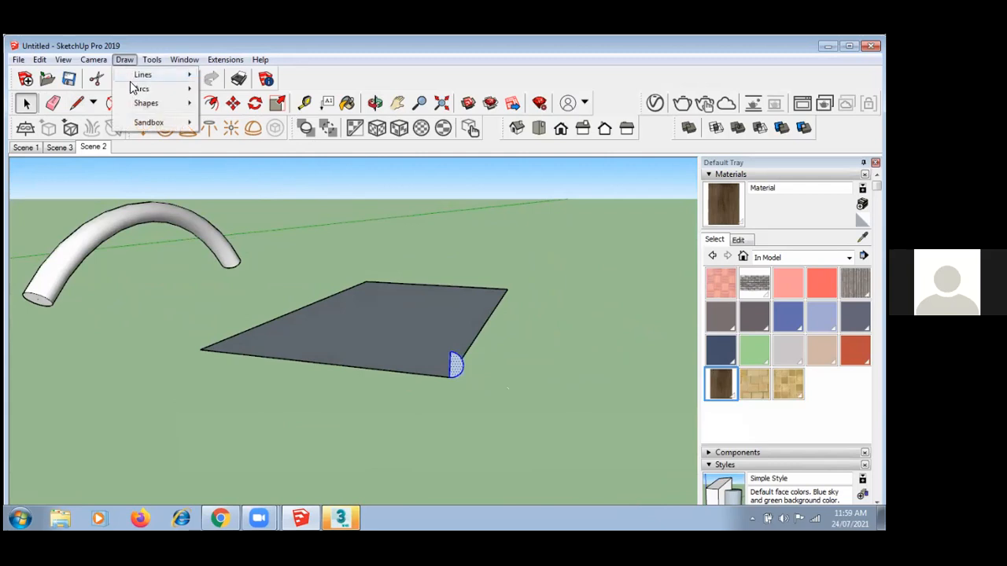
left_click(177, 63)
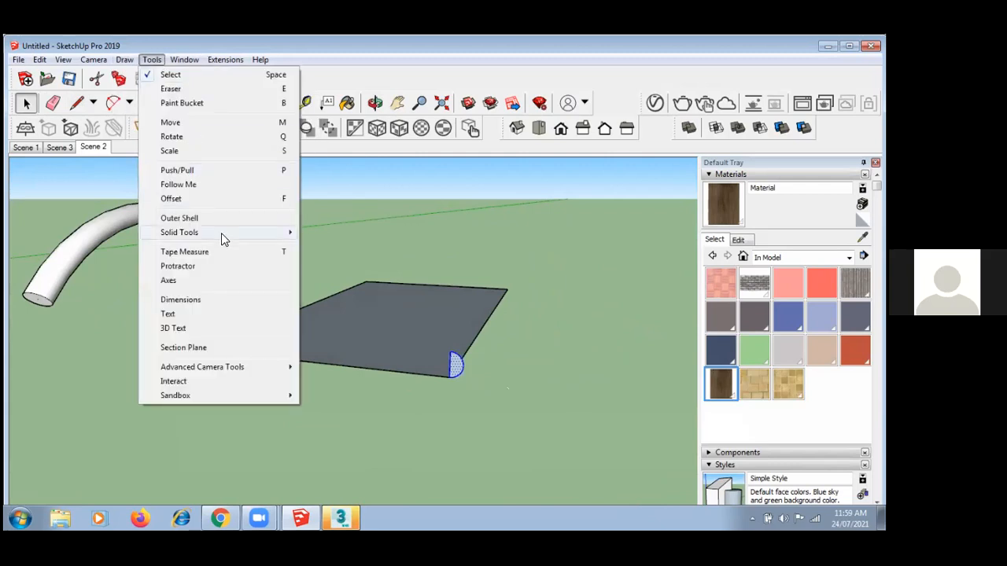
left_click(189, 186)
left_click_drag(454, 367, 515, 291)
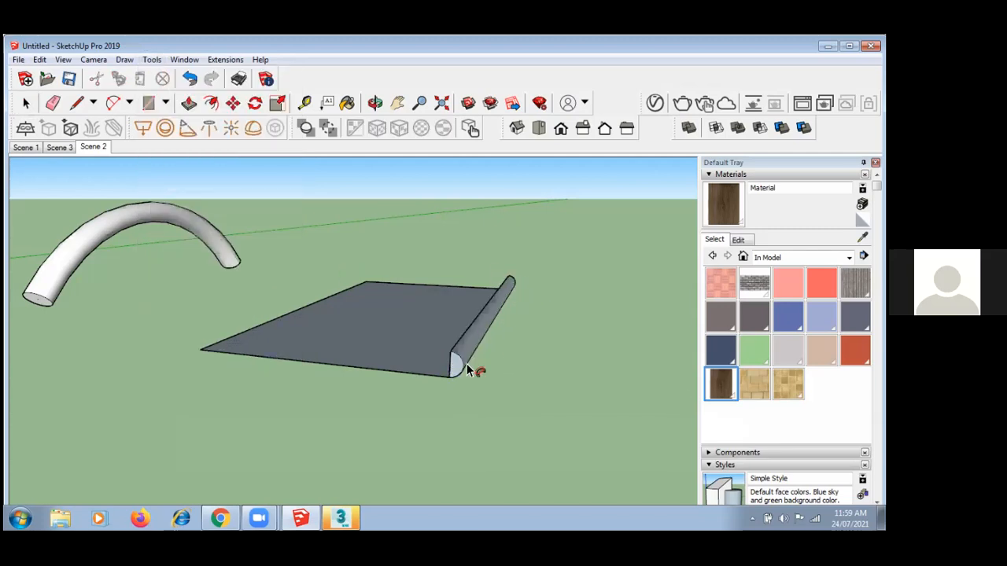
key("ctrl+z")
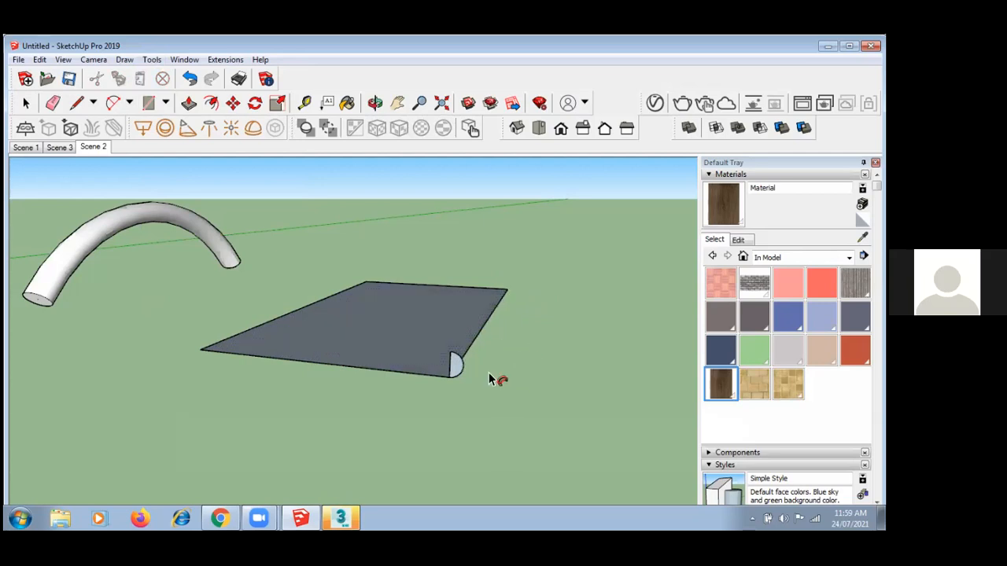
- Sweep the half-round profile along the full length of the rectangle's adjoining side edge with Follow Me
mouse_move(456, 364)
left_mouse_down()
mouse_move(510, 342)
mouse_move(509, 287)
mouse_move(414, 280)
mouse_move(477, 285)
left_mouse_up()
middle_click_drag(560, 336, 519, 354)
middle_click_drag(404, 354, 368, 365)
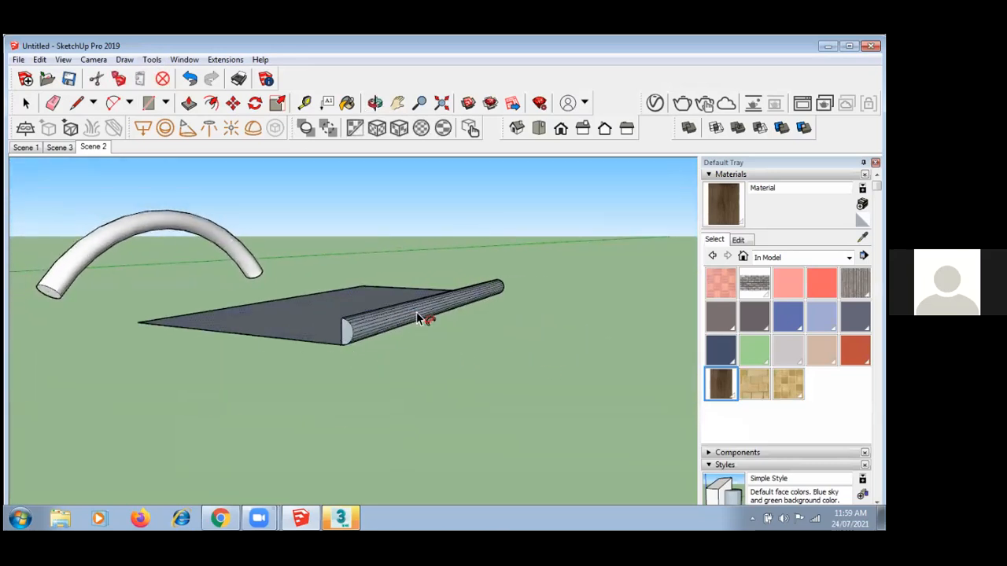
- Examine the rounded edge strip, curved tube and buildings from several directions with Pan, Zoom and Orbit
middle_click_drag(468, 339, 479, 394)
middle_click_drag(379, 405, 414, 325)
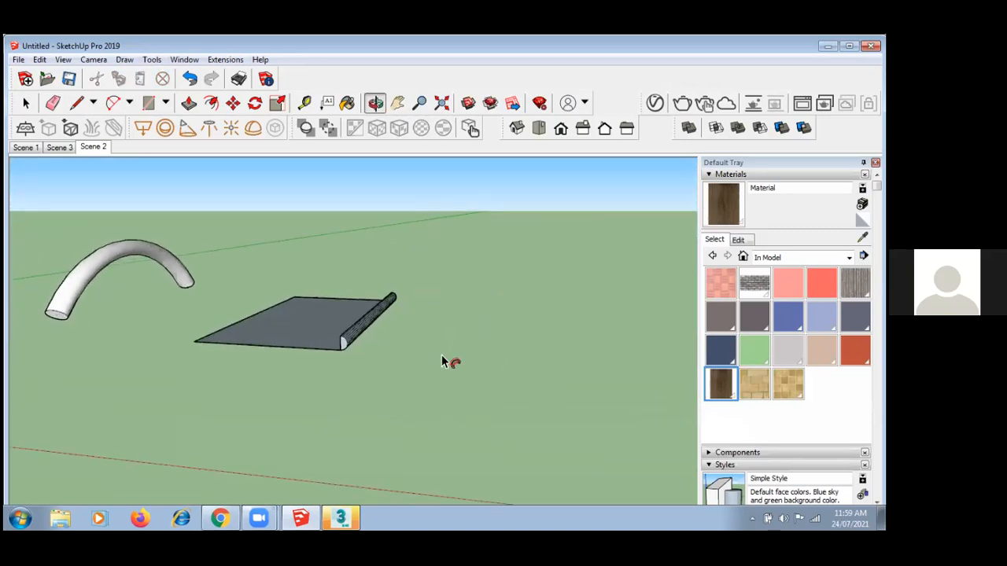
middle_click_drag(450, 359, 394, 344)
left_click(21, 104)
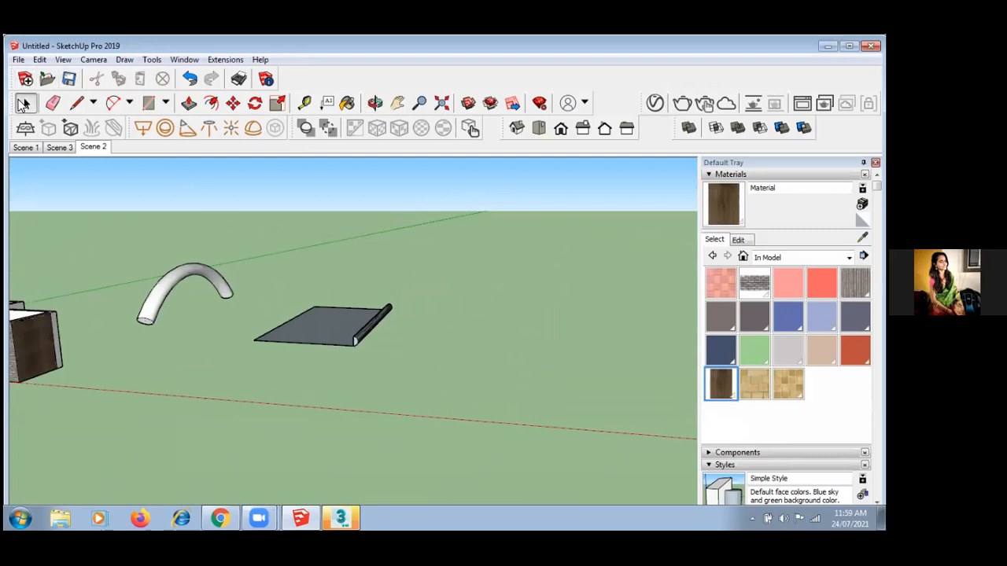
scroll(425, 309, "down", 3)
middle_click_drag(400, 309, 382, 243)
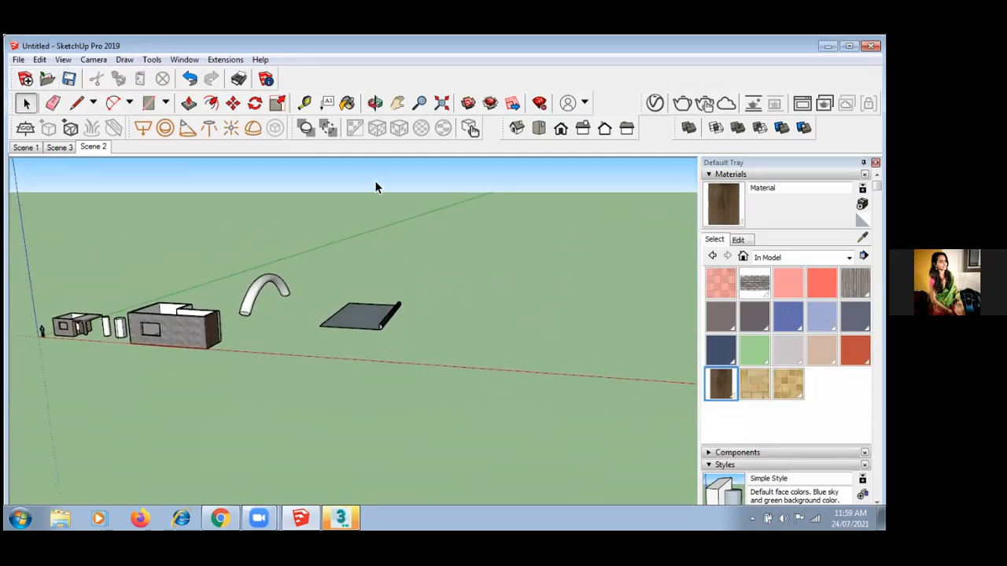
left_click(397, 103)
left_click_drag(402, 279, 472, 315)
left_click(419, 103)
left_click_drag(231, 342, 228, 239)
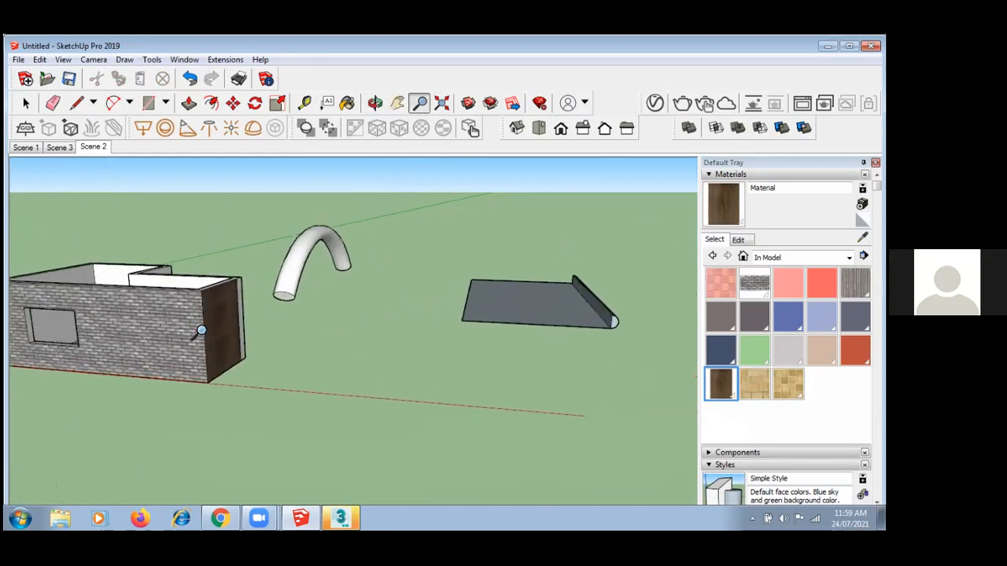
scroll(303, 299, "up", 1)
left_click(370, 103)
left_click_drag(349, 177, 372, 157)
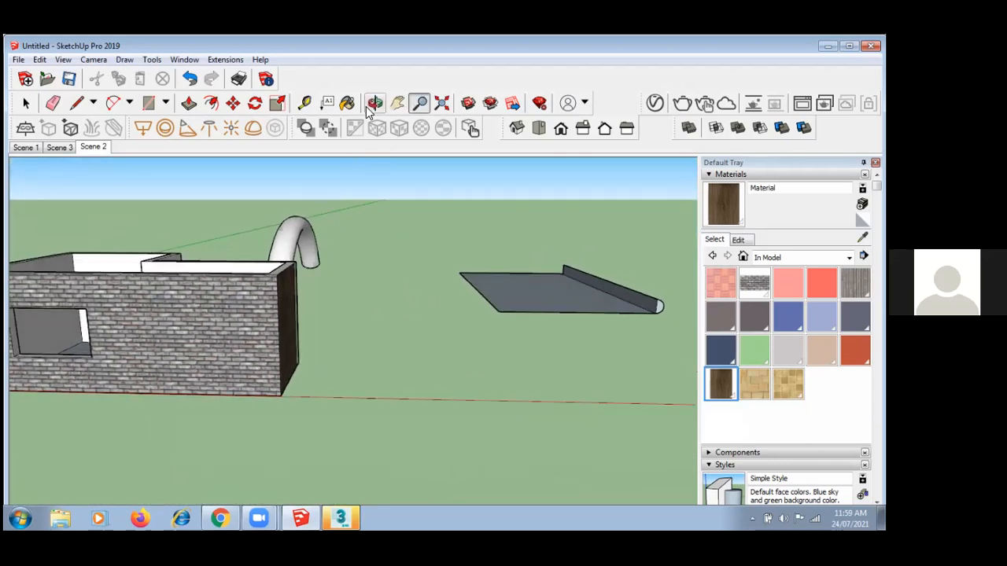
left_click_drag(417, 219, 349, 254)
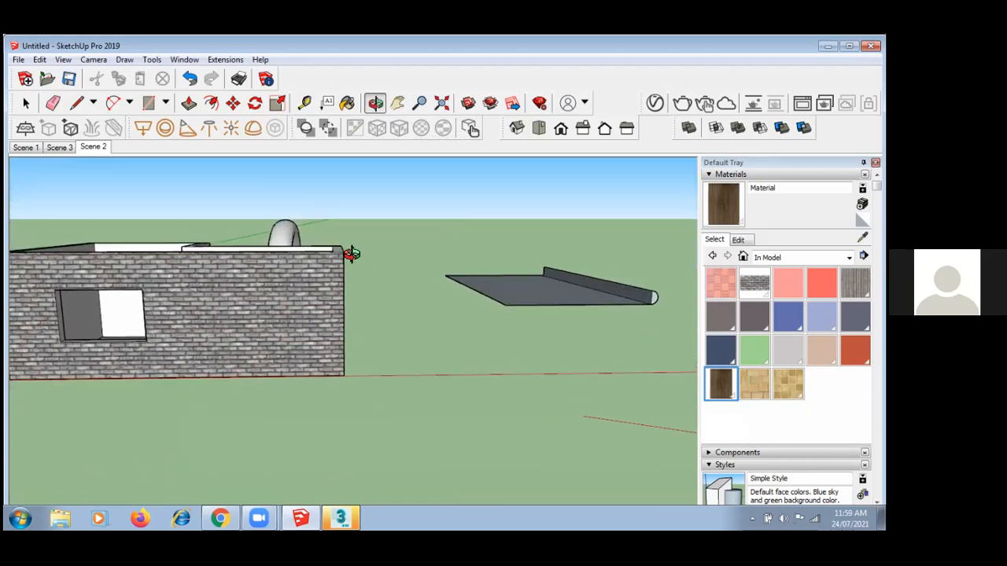
- Step through Scene 1, Scene 3 and Scene 2, and look at the buildings from above
left_click(36, 149)
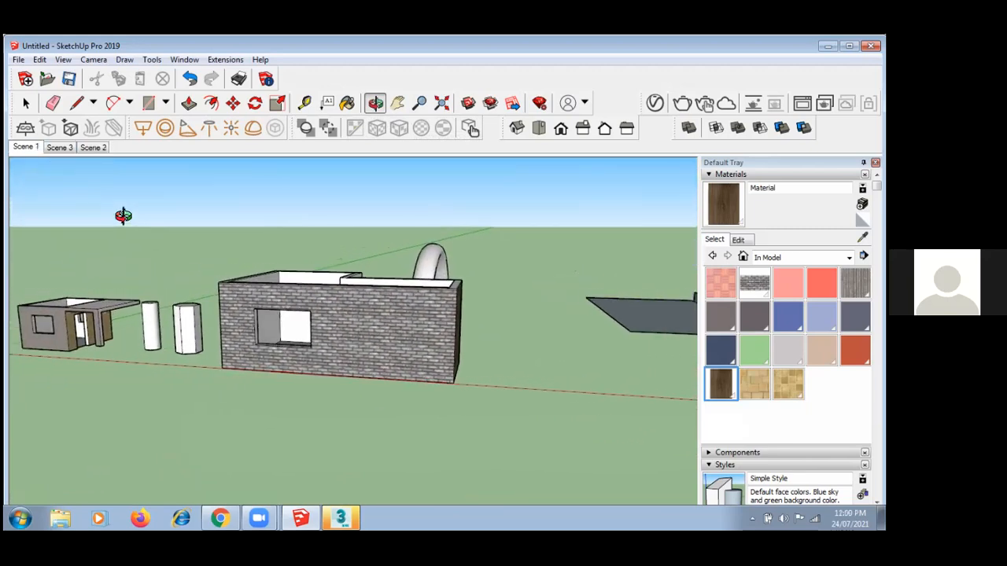
left_click(61, 147)
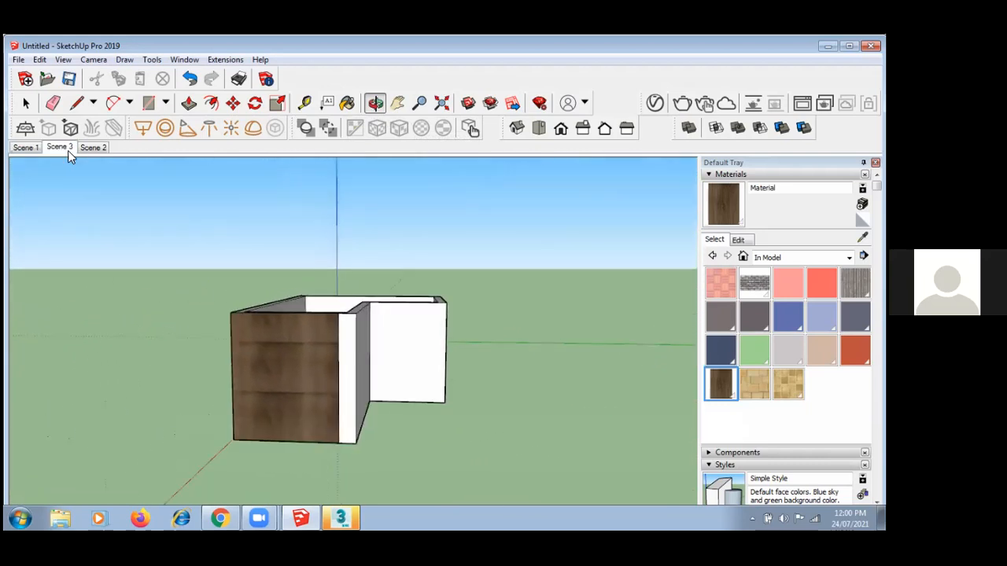
left_click(98, 147)
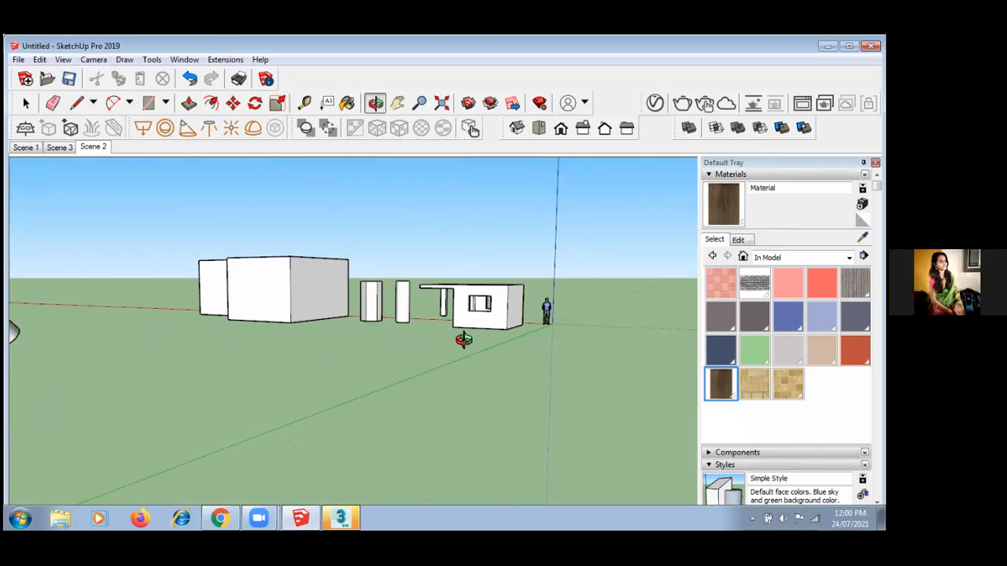
left_click_drag(482, 391, 444, 393)
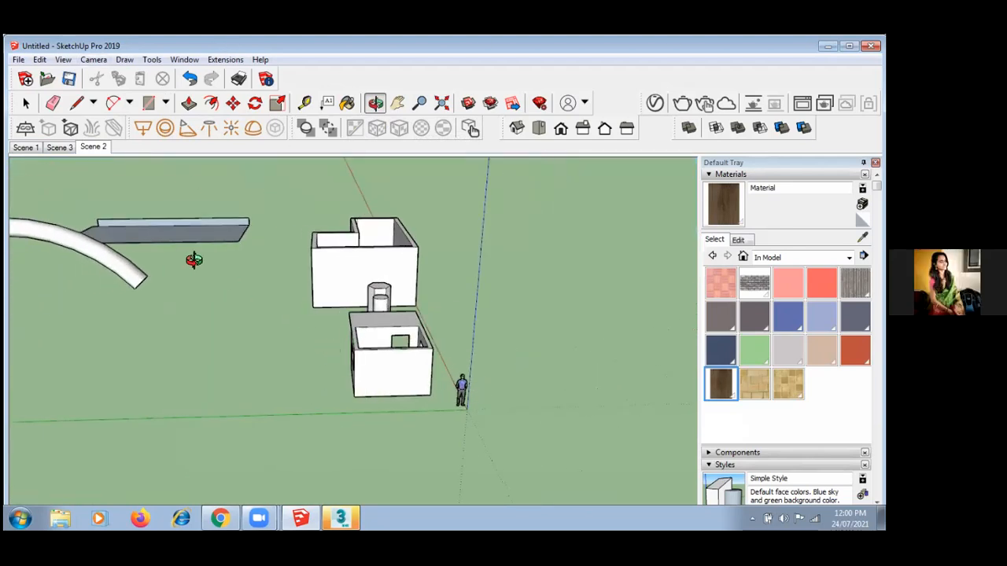
scroll(194, 259, "up", 3)
scroll(386, 314, "up", 1)
scroll(119, 281, "down", 3)
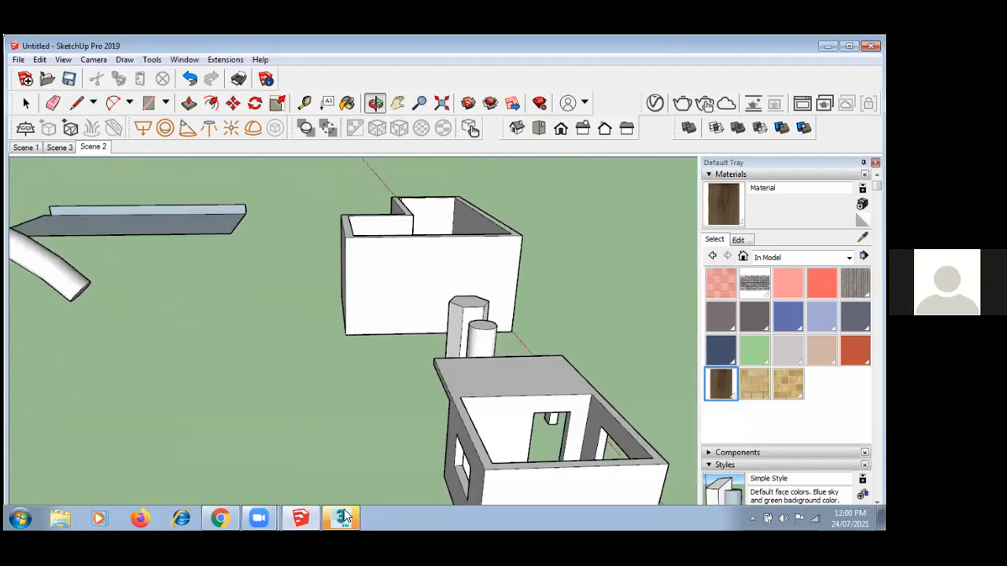
- Switch to Autodesk 3ds Max and show the standard geometry primitives
mouse_move(345, 516)
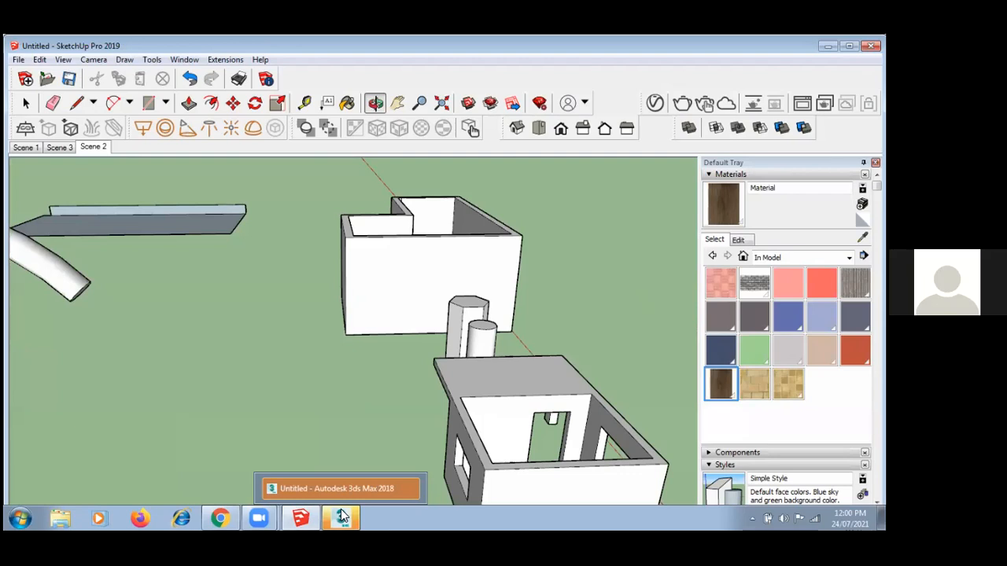
left_click(347, 517)
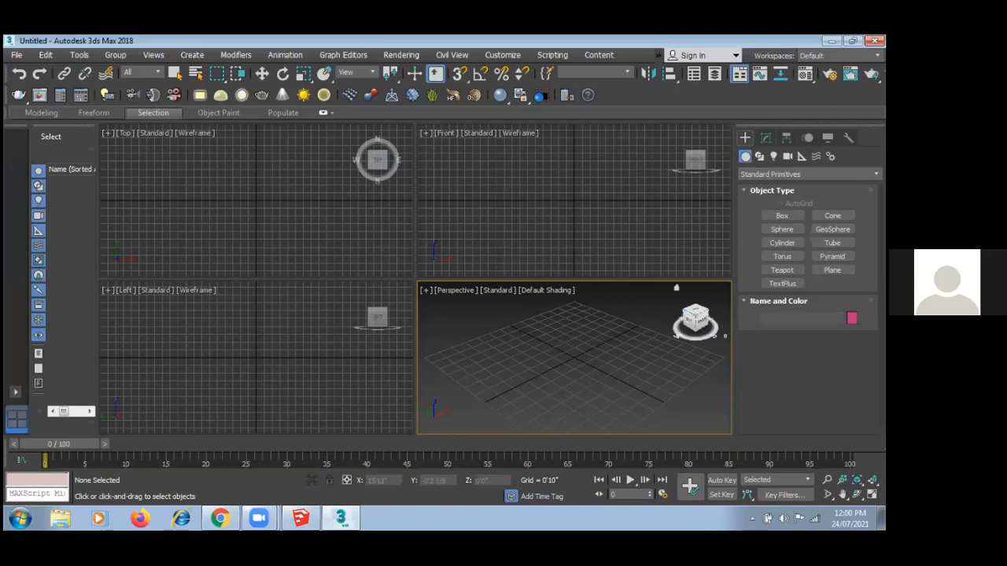
left_click(759, 155)
left_click(744, 157)
- Draw a box about 8'6" long and 4'4" high around the grid centre in the Top view, and fit it in all views
left_click(782, 216)
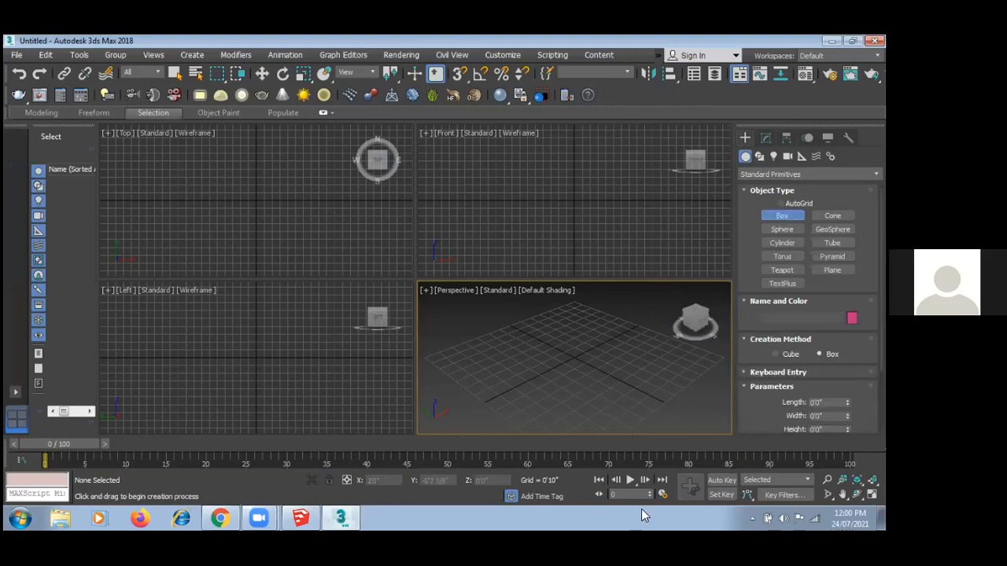
left_click(244, 197)
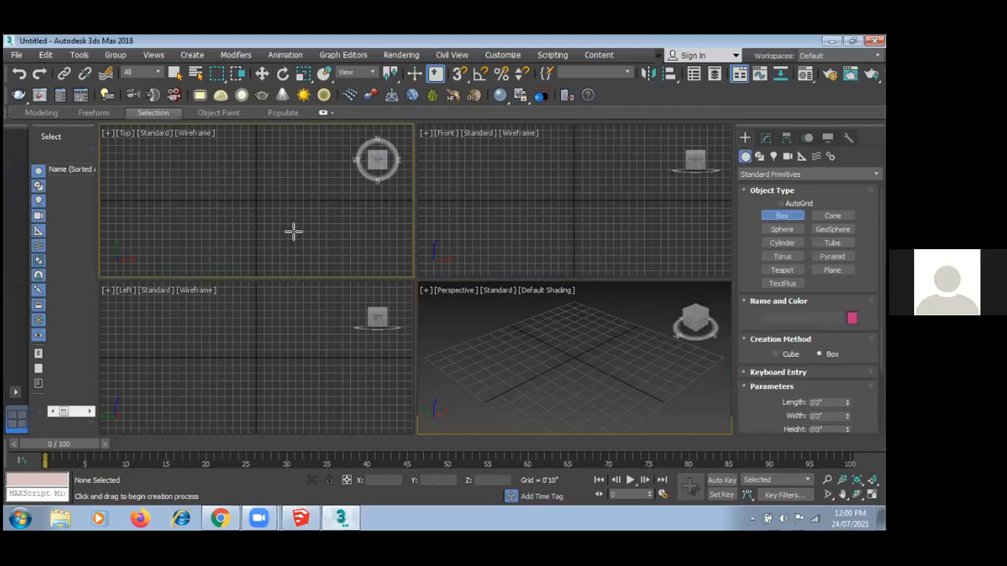
left_click_drag(212, 158, 307, 241)
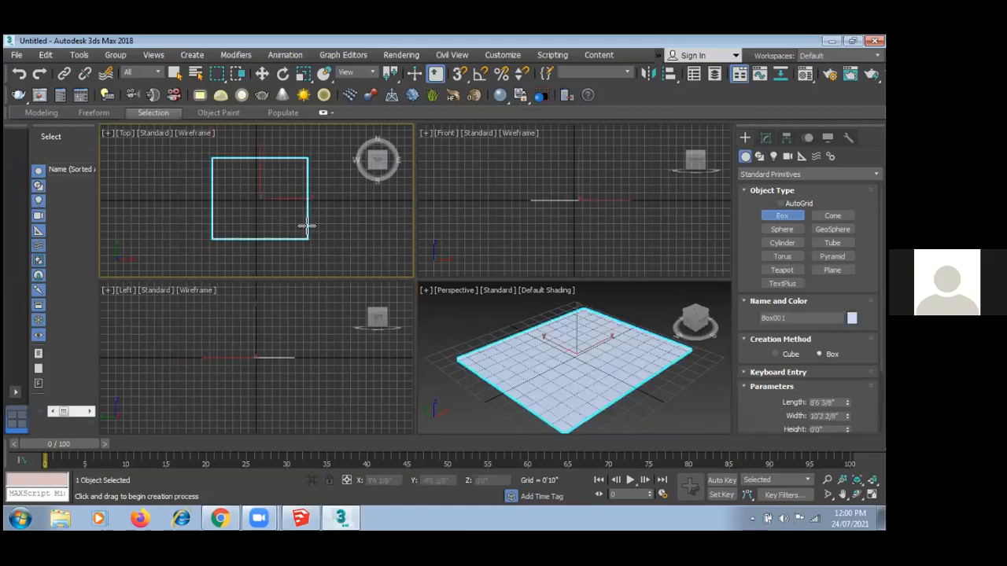
left_click(293, 181)
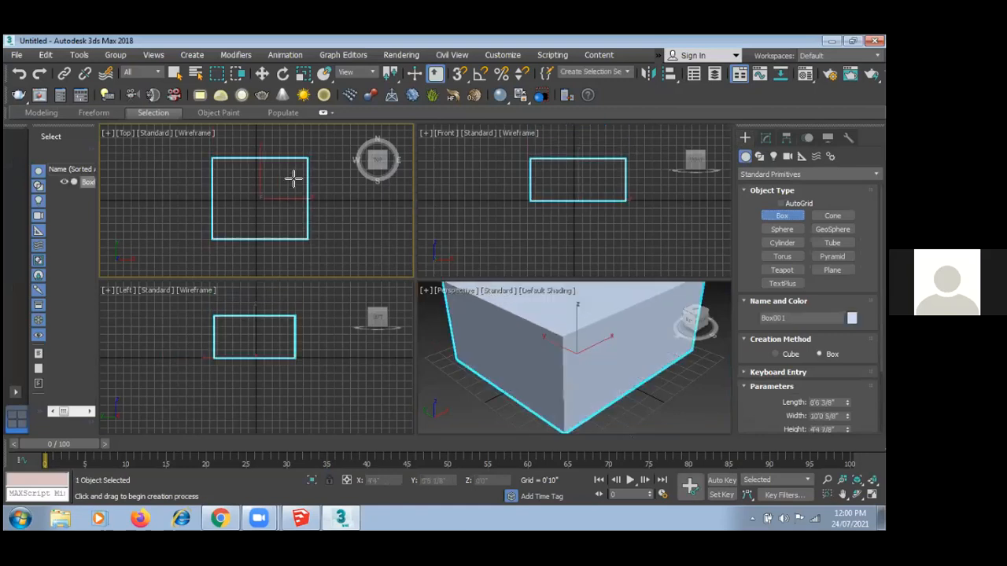
left_click(262, 73)
left_click(873, 480)
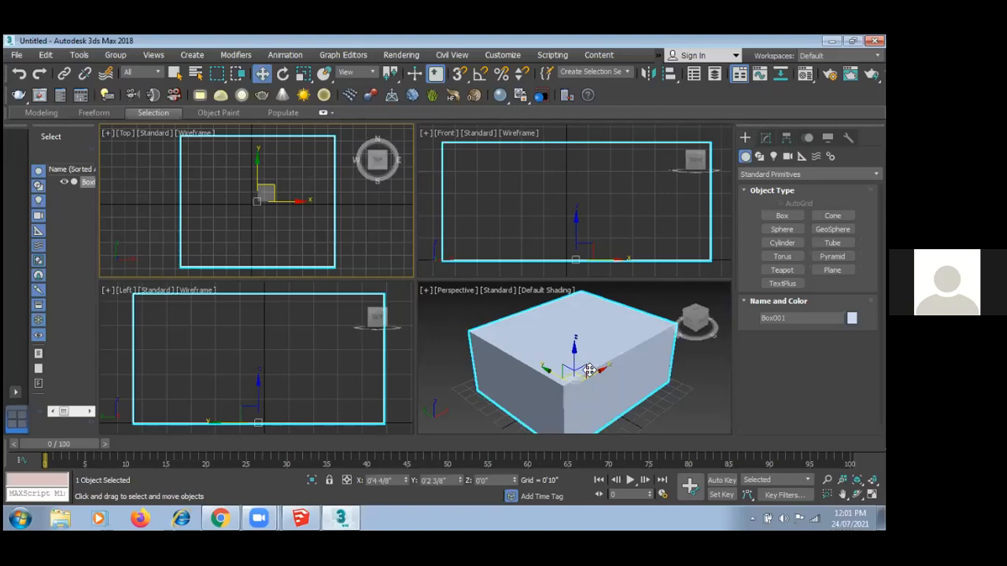
- Select the box and delete it
left_click(355, 227)
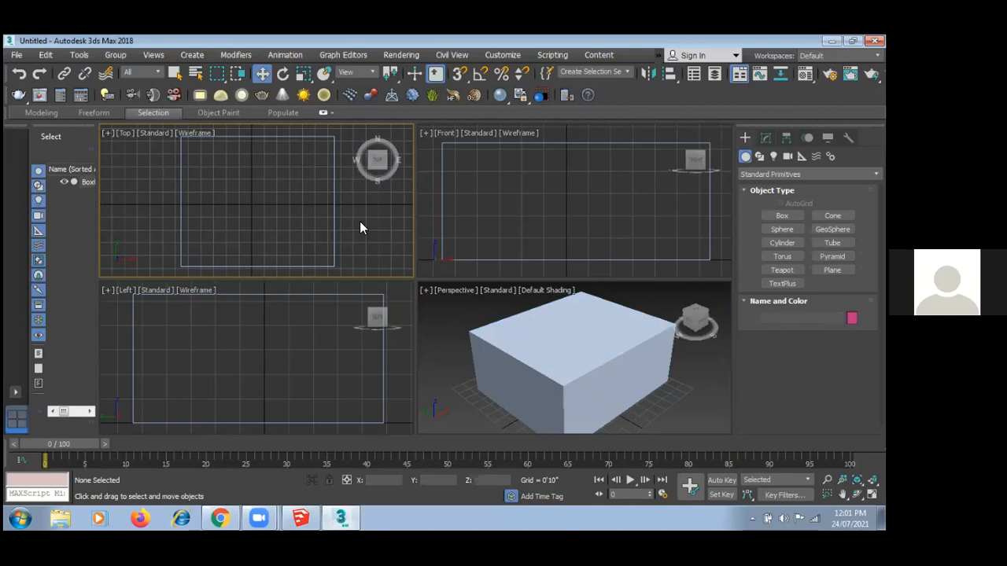
left_click(552, 378)
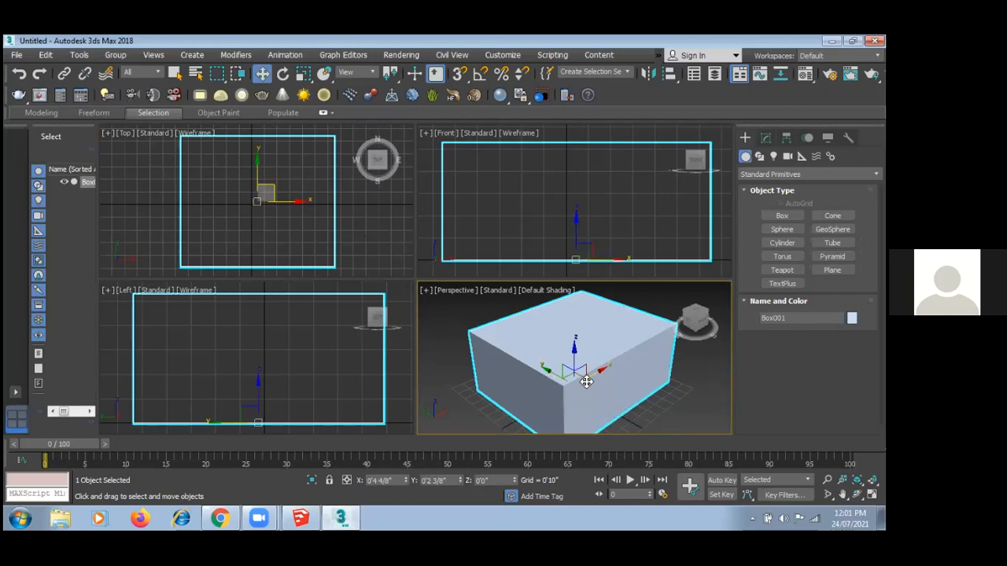
key("Delete")
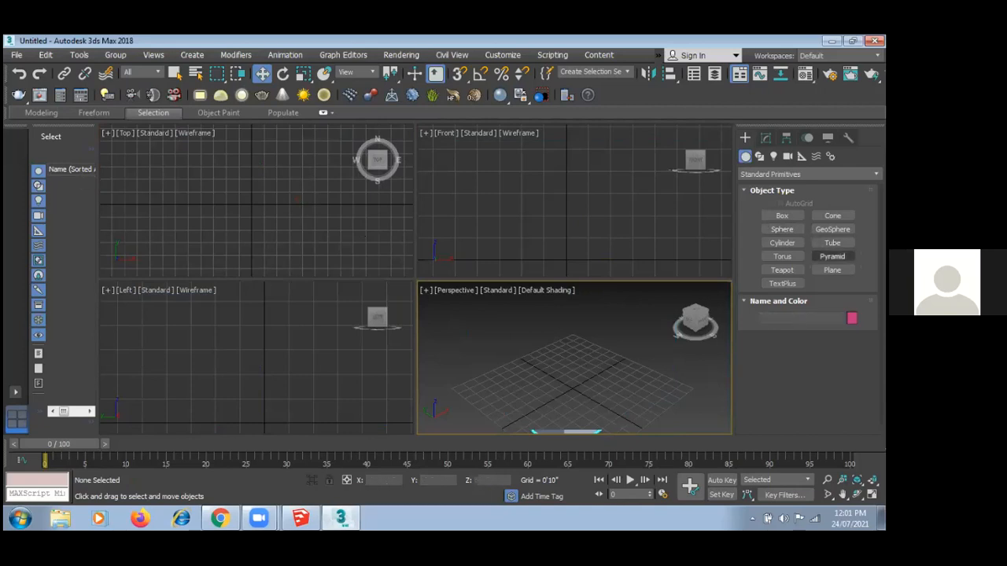
- Draw a sphere about 1'9" in radius at the grid centre in the Top view
left_click(782, 229)
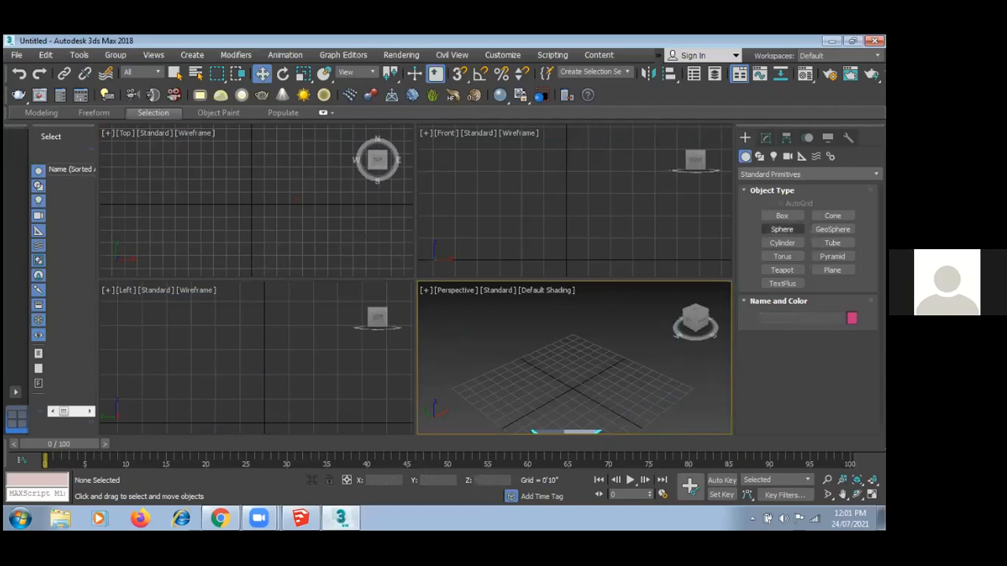
left_click_drag(256, 203, 275, 222)
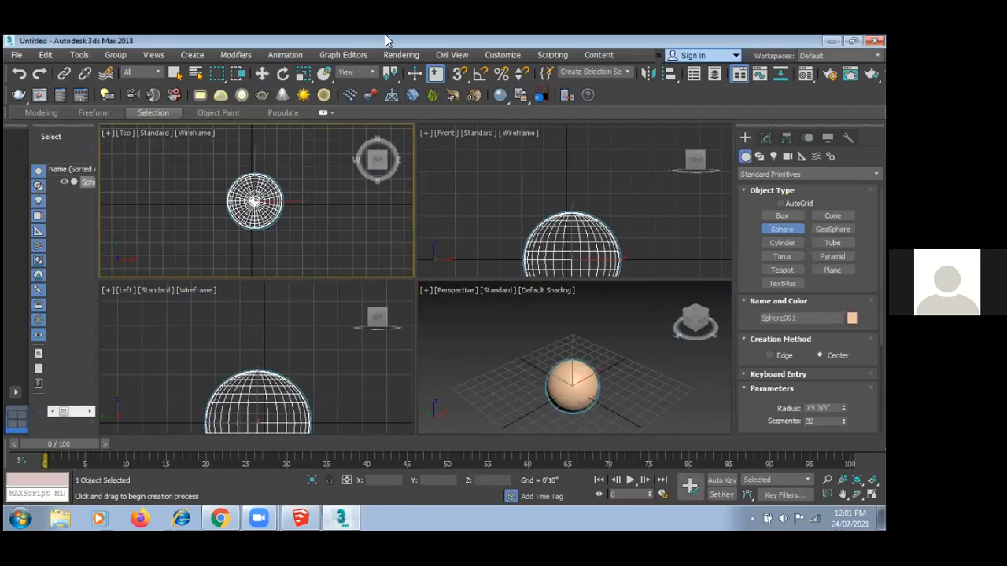
- Raise the sphere above the grid in the Front view, and delete it
left_click(262, 73)
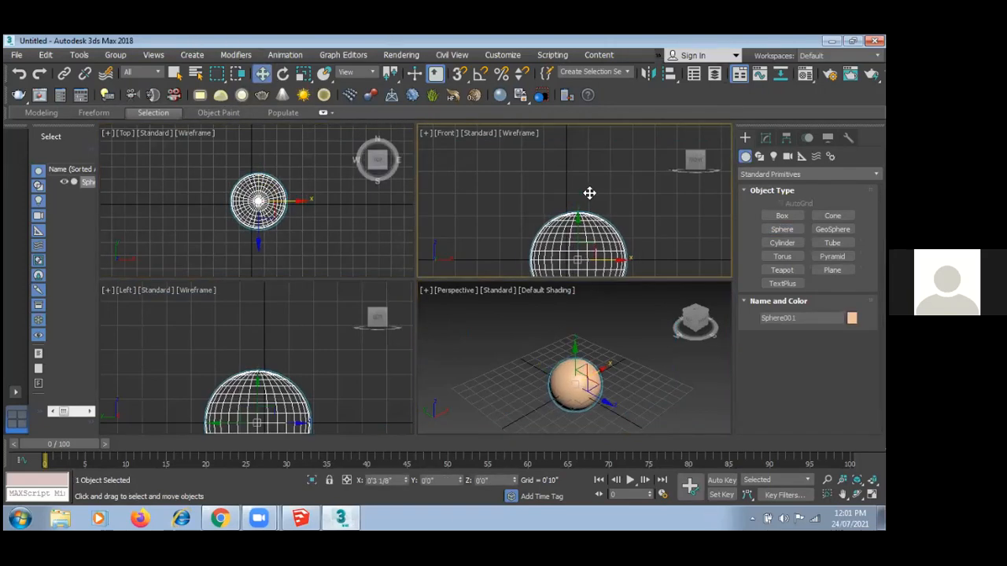
left_click_drag(573, 229, 557, 167)
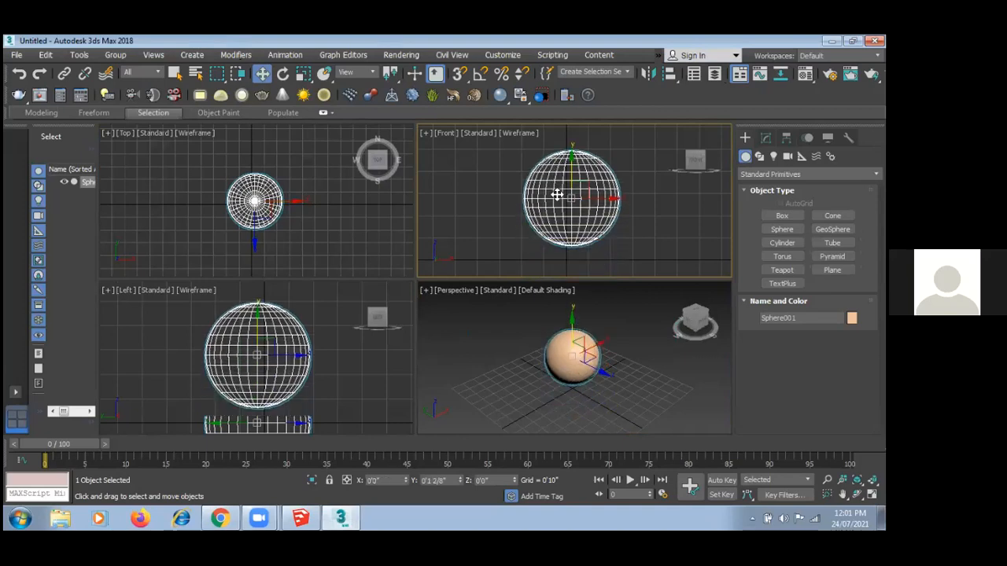
key("Delete")
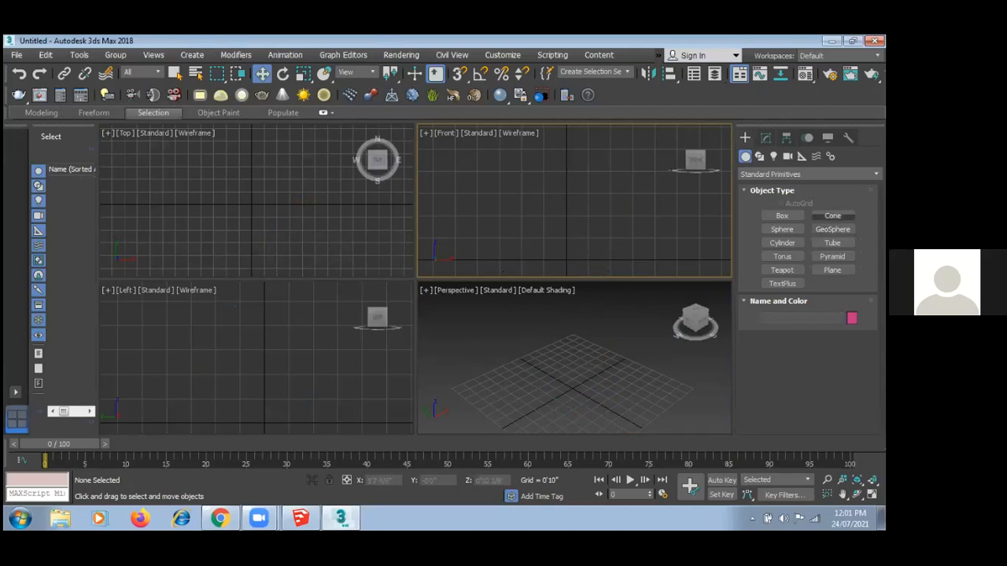
- Draw a tall cylinder about 1'3" in radius at the grid centre in the Top view, and delete it
left_click(781, 242)
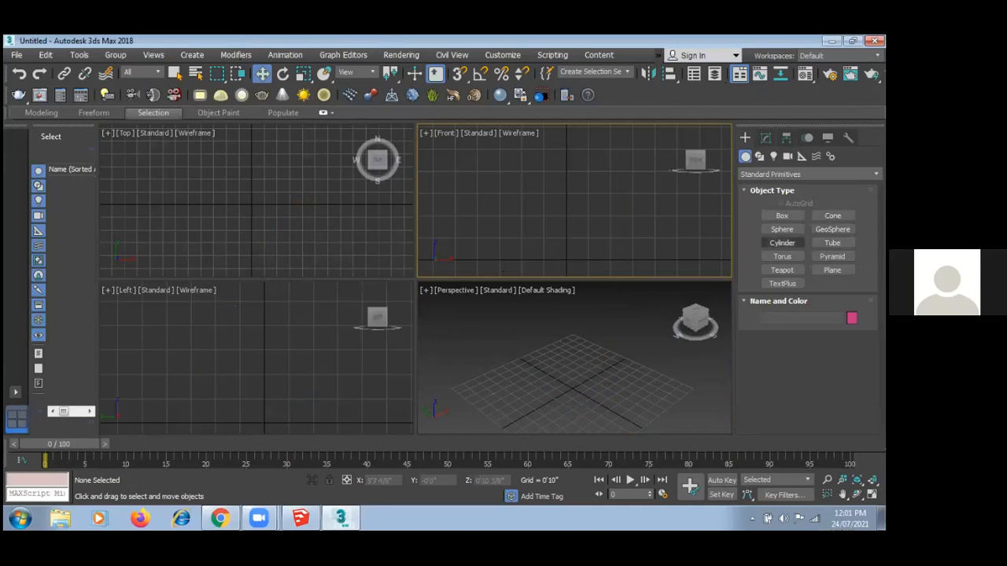
mouse_move(254, 205)
left_mouse_down()
mouse_move(268, 218)
mouse_move(268, 209)
left_mouse_up()
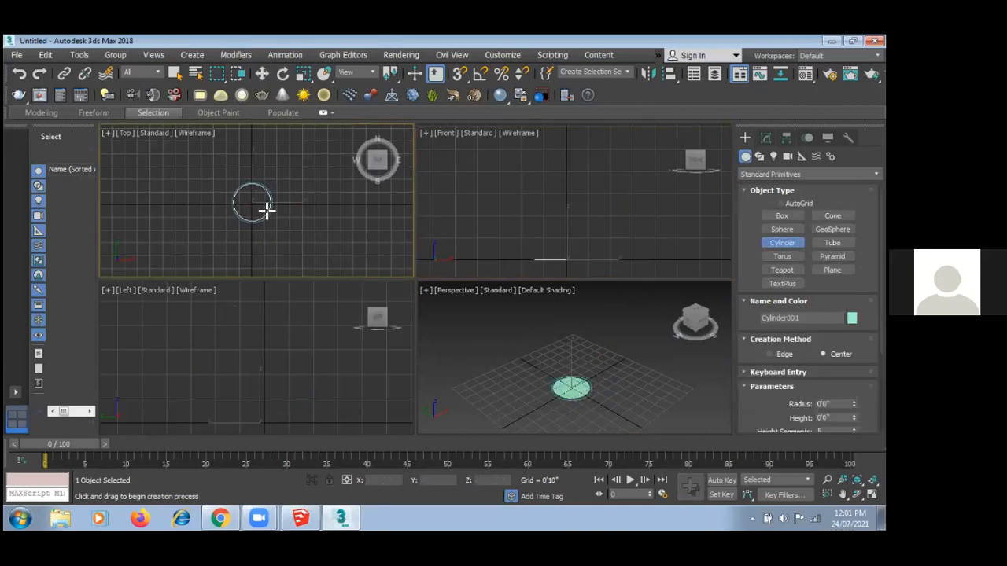
left_click(262, 104)
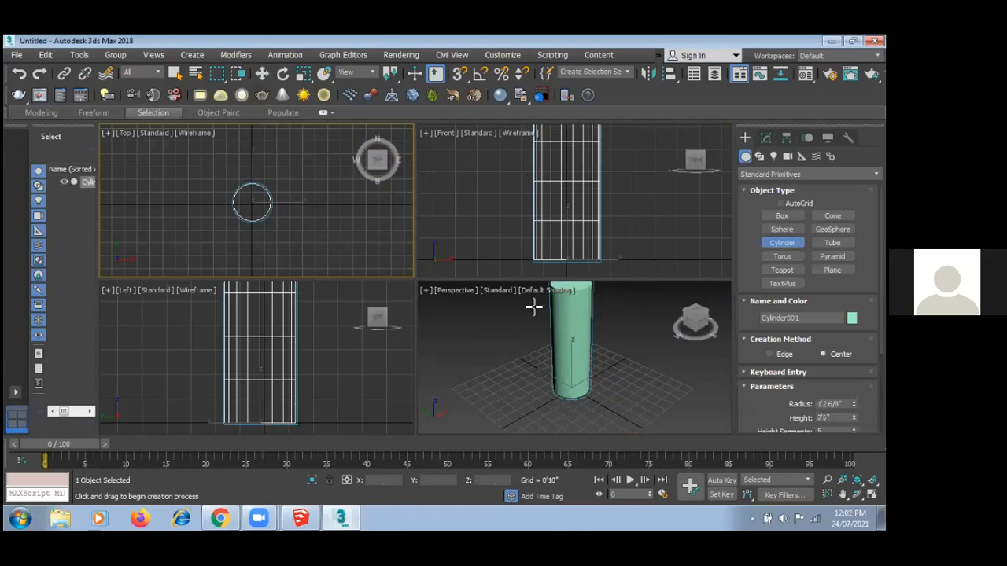
left_click(261, 74)
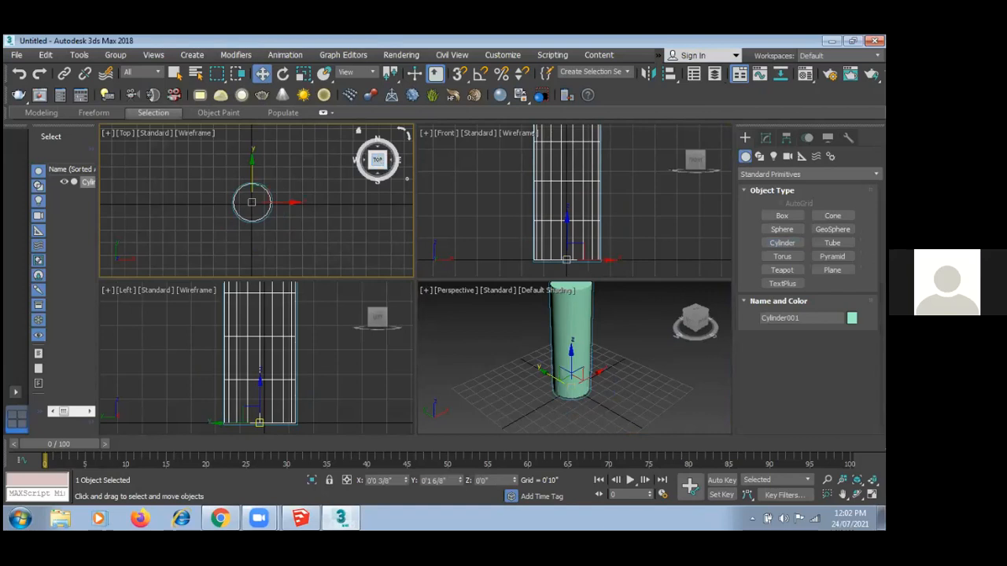
key("Delete")
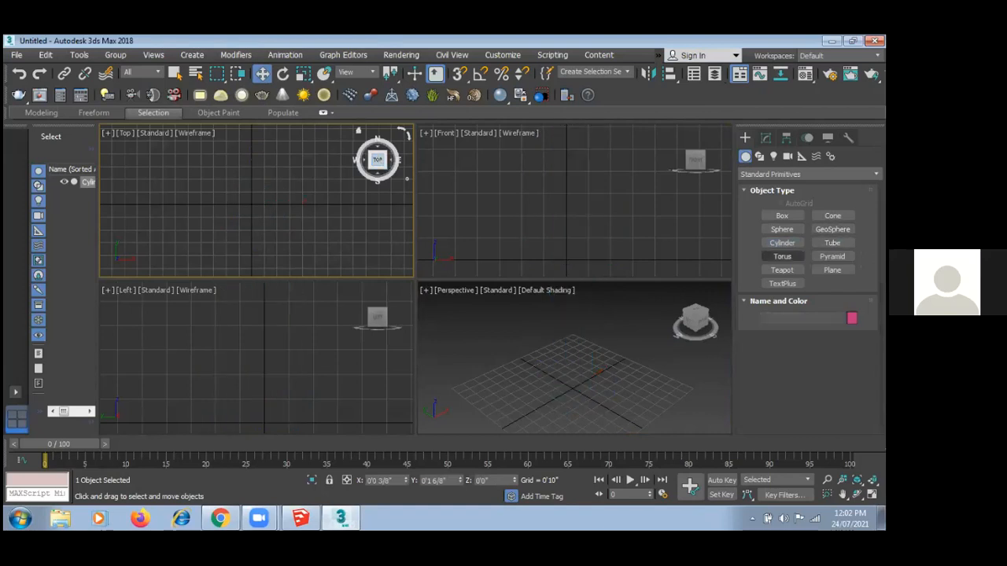
- Draw a teapot about 1'4" in radius at the grid centre, and enlarge its radius to 2'0 6/8"
left_click(782, 269)
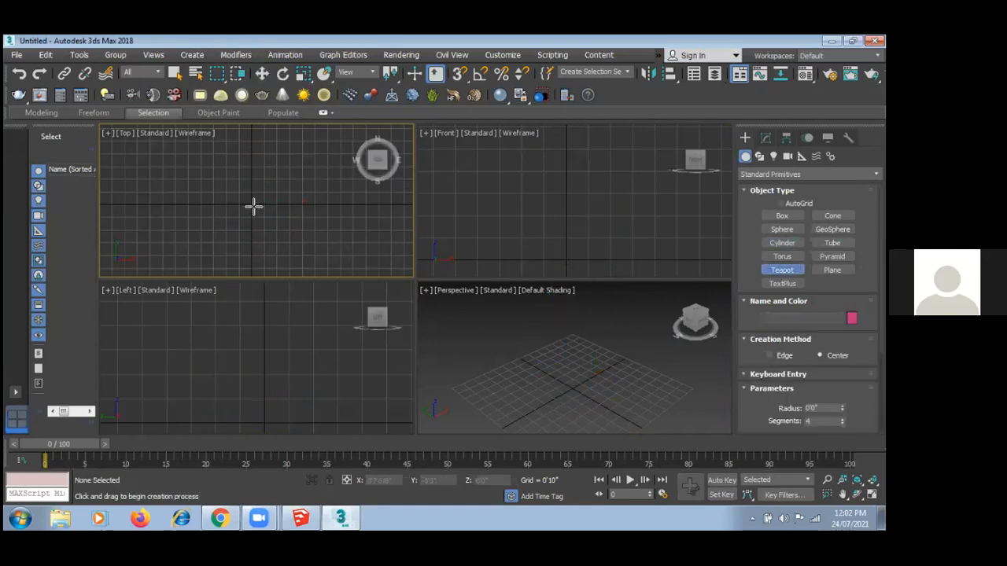
left_click_drag(254, 204, 264, 229)
left_click(261, 74)
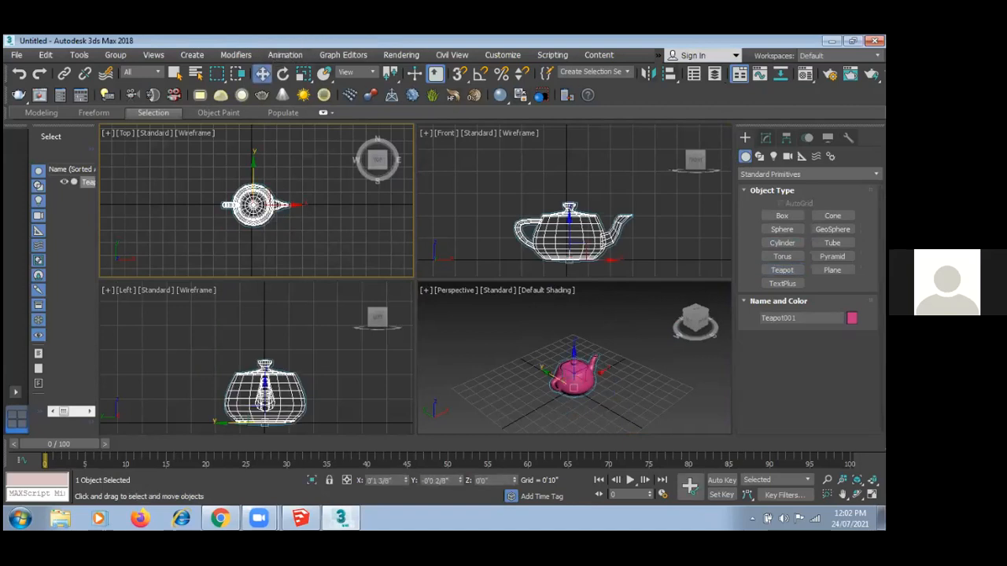
left_click(765, 137)
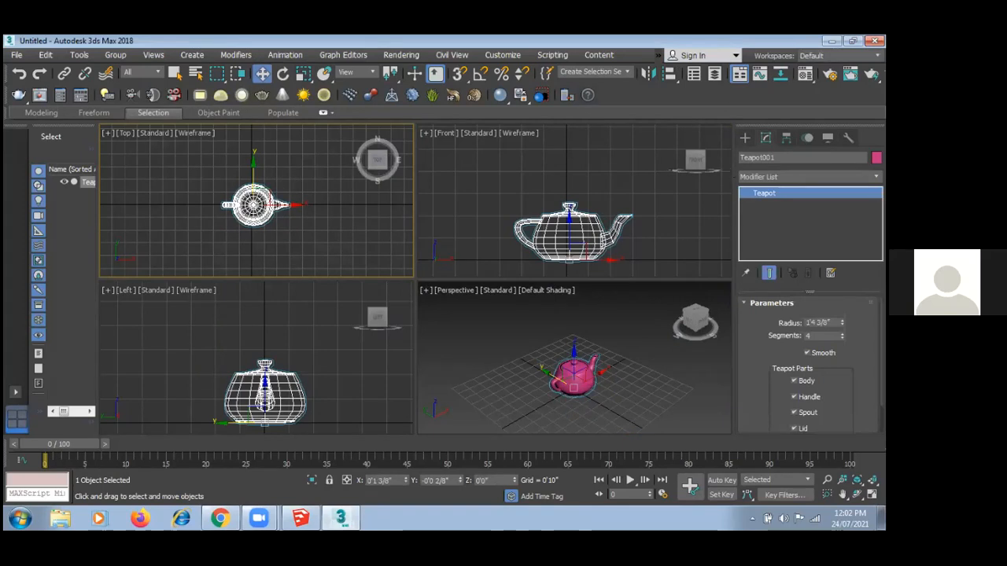
left_click_drag(842, 322, 842, 295)
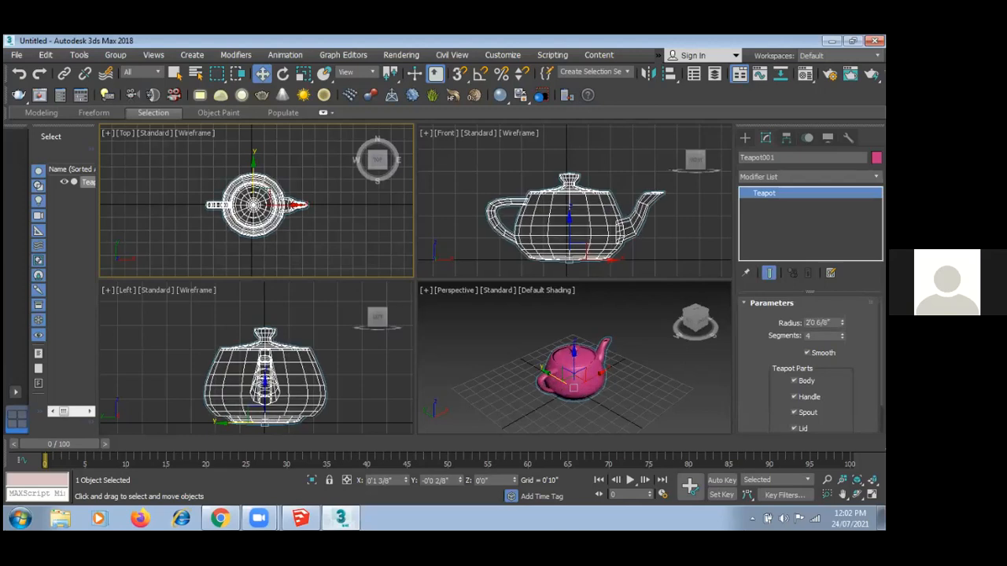
- Turn the teapot's body, handle, spout and lid off and back on, one part at a time
scroll(810, 362, "down", 2)
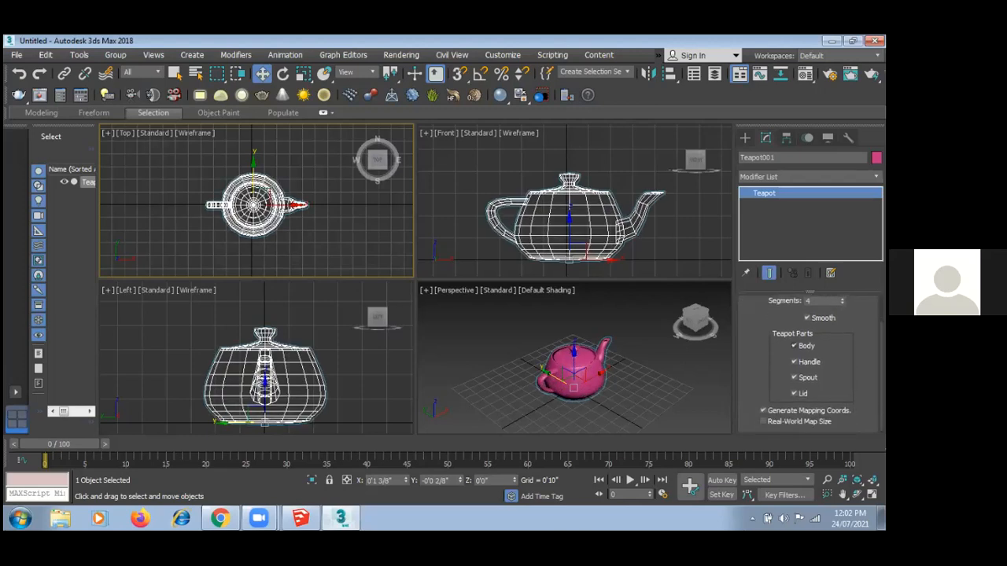
left_click(794, 346)
left_click(794, 346)
left_click(794, 362)
left_click(794, 377)
left_click(794, 377)
left_click(794, 394)
left_click(794, 394)
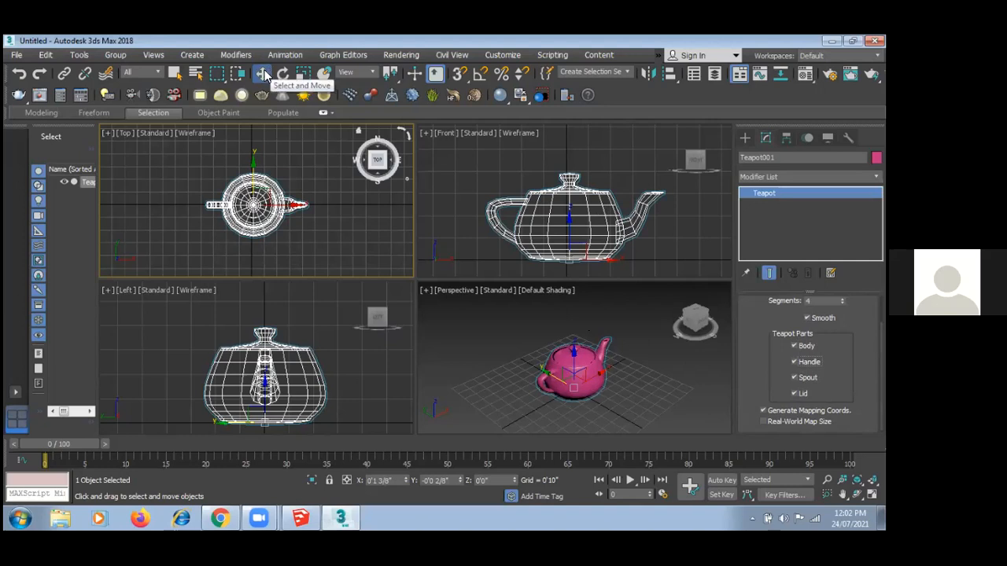
- Select the teapot in the Front view and delete it
left_click(656, 241)
left_click(616, 236)
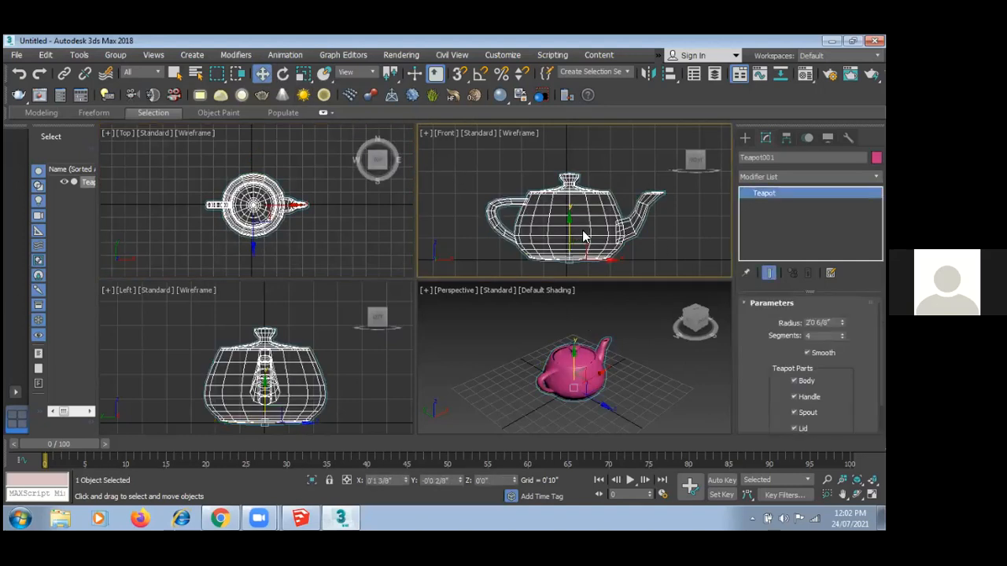
key("Delete")
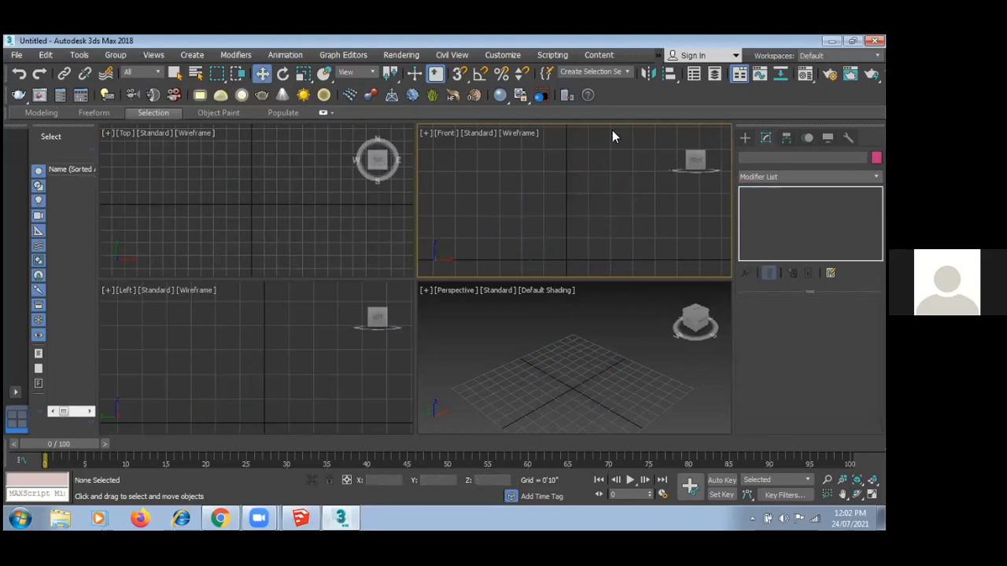
- Draw a flat ChamferBox from the Extended Primitives in the Top view, about 5'5" long with rounded edges, and select it
left_click(745, 138)
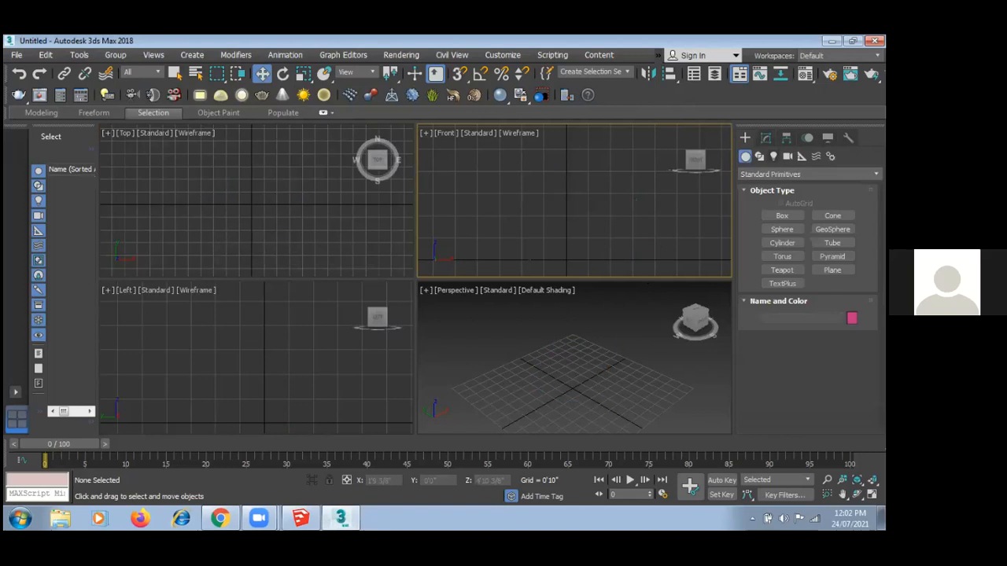
left_click(787, 174)
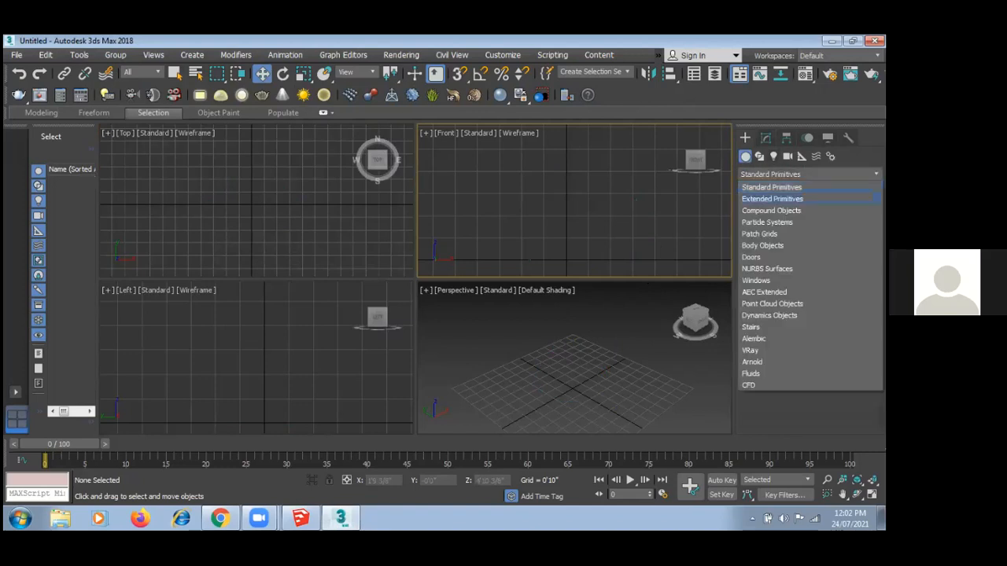
left_click(771, 199)
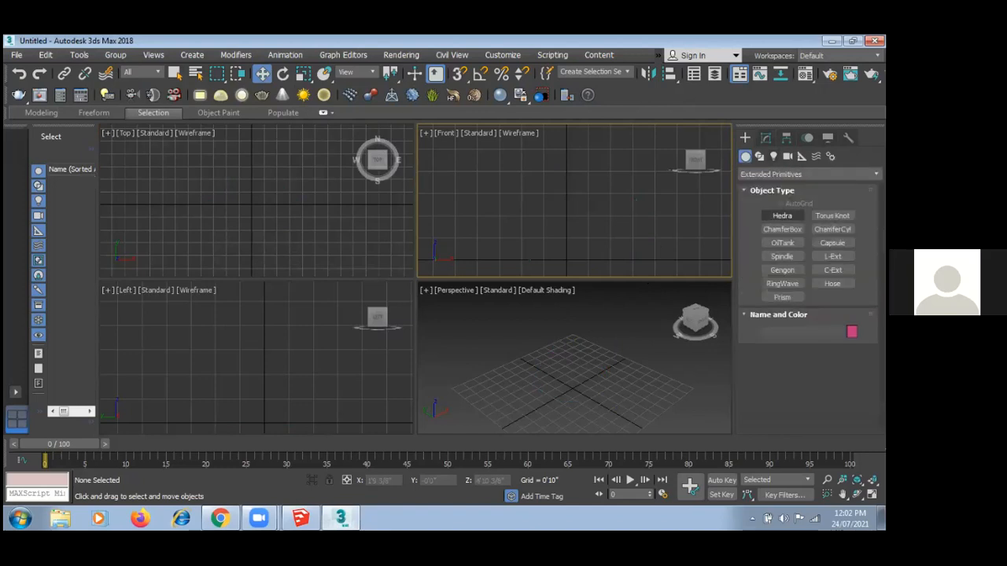
left_click(782, 229)
left_click_drag(180, 165, 317, 248)
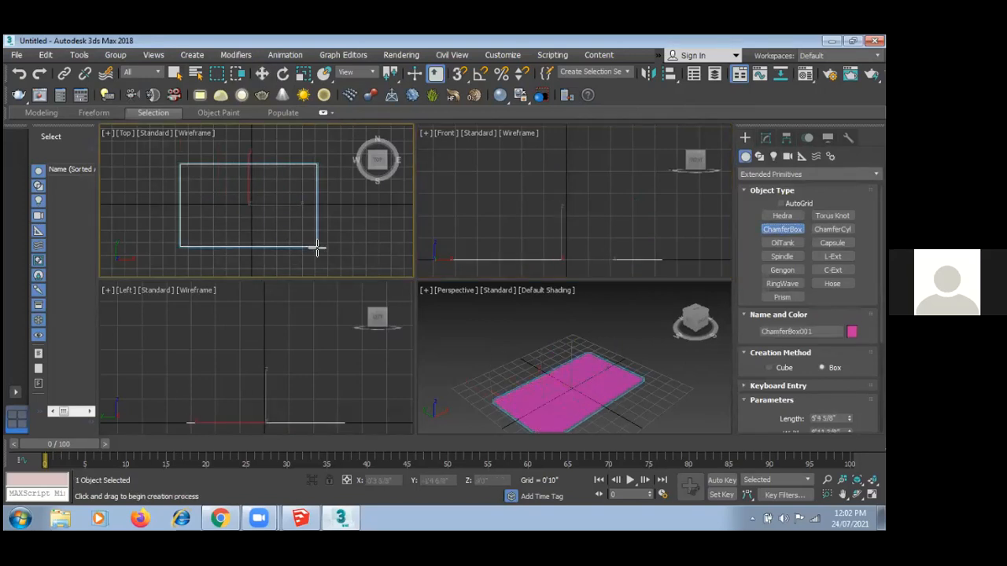
left_click(314, 233)
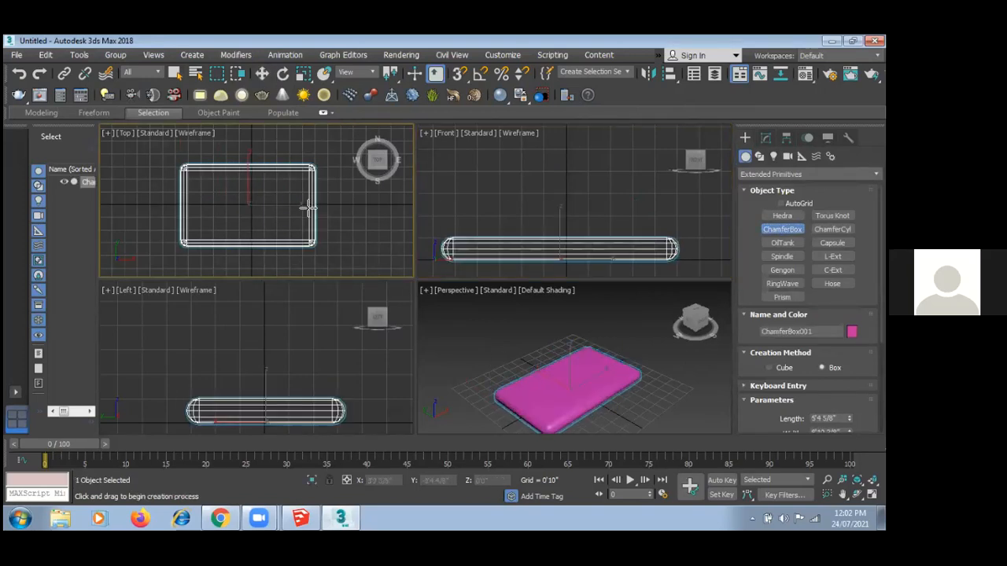
left_click(262, 73)
left_click(665, 368)
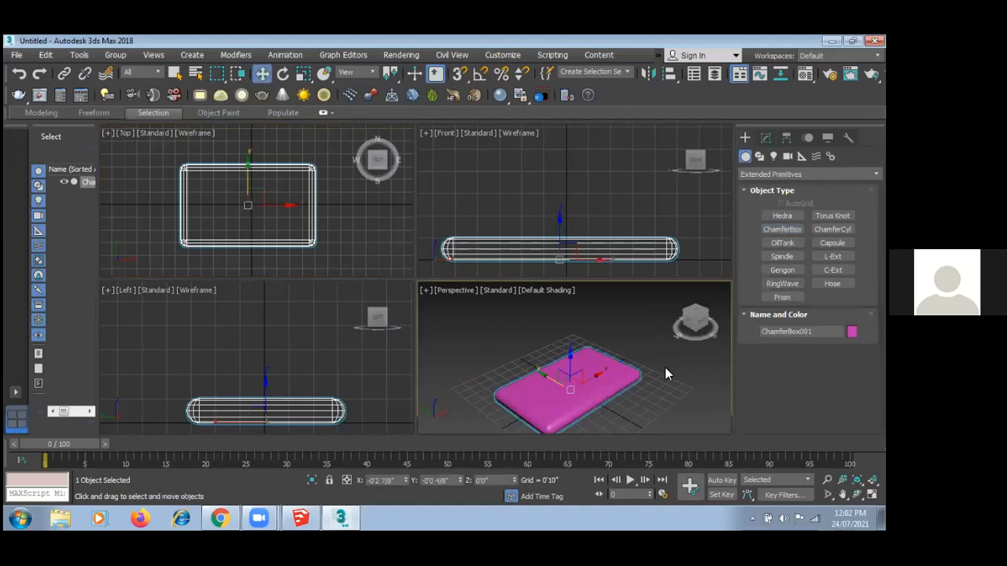
left_click(620, 367)
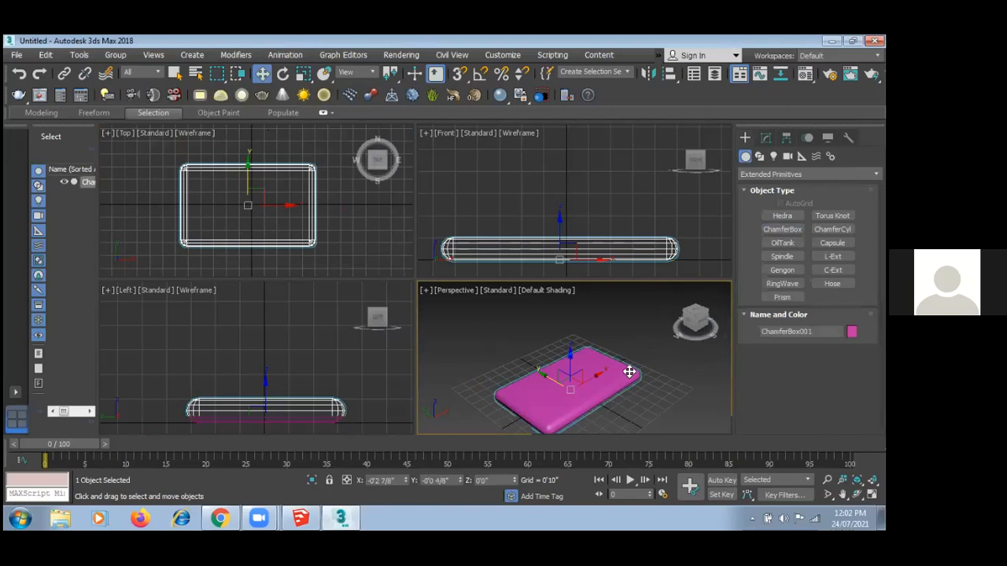
- Delete the ChamferBox and draw a C-Ext in the Top view, with front and back about 10'0" long and sides about 8'3"
key("Delete")
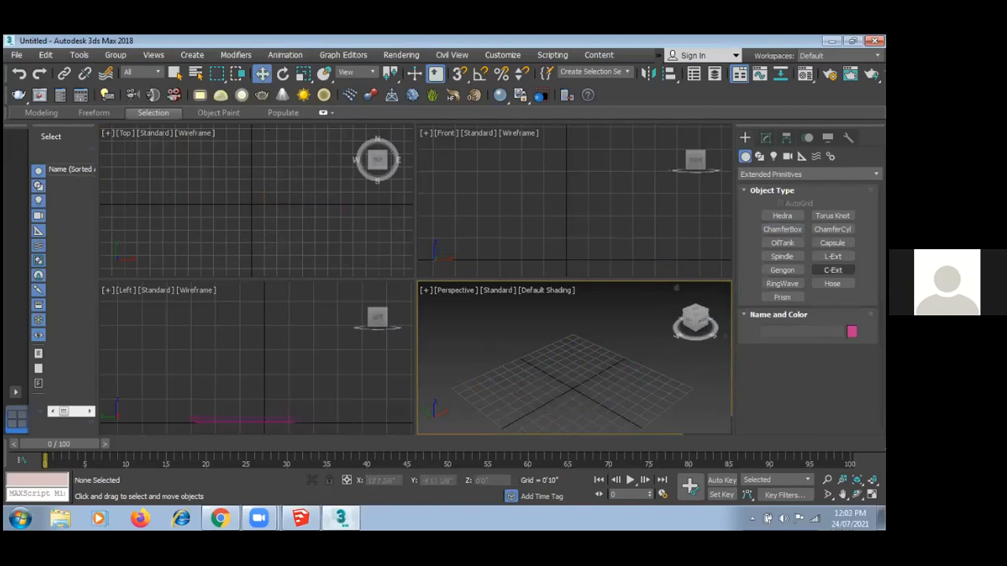
left_click(832, 270)
left_click_drag(172, 148, 325, 274)
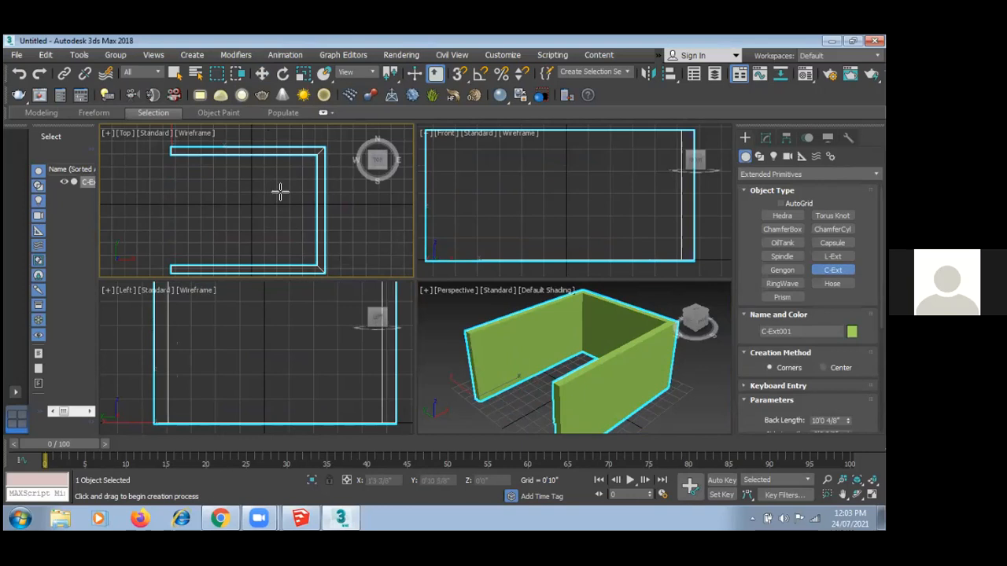
left_click(262, 73)
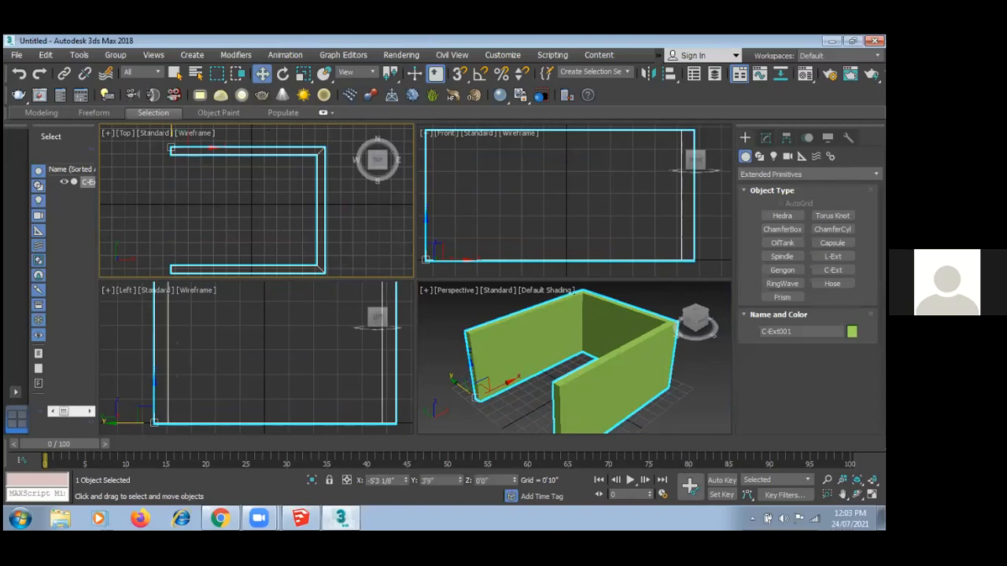
- Set the C-Ext's front length to 9'0" and delete the object
left_click(766, 138)
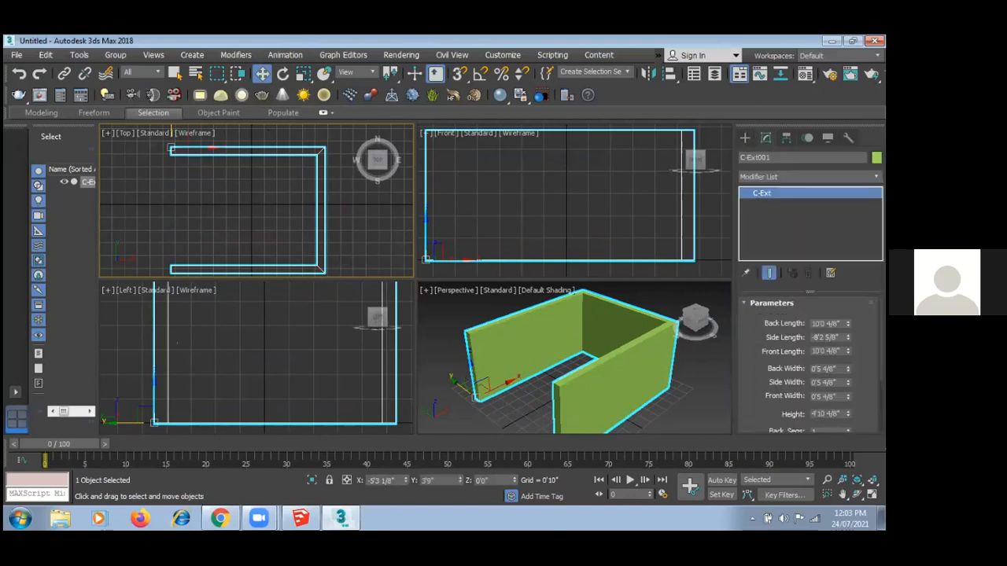
double_click(826, 352)
type("9")
key("Return")
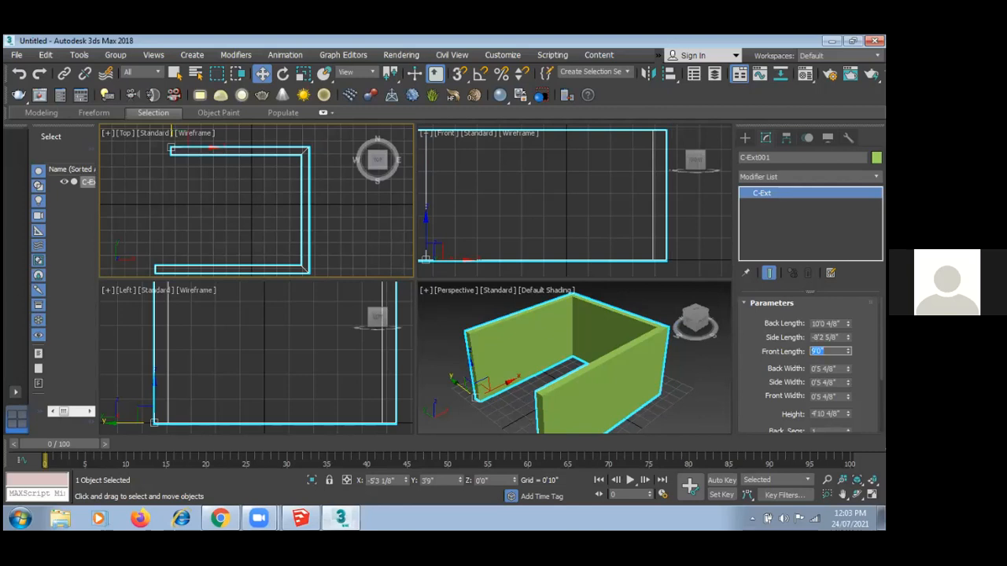
left_click(829, 414)
key("Delete")
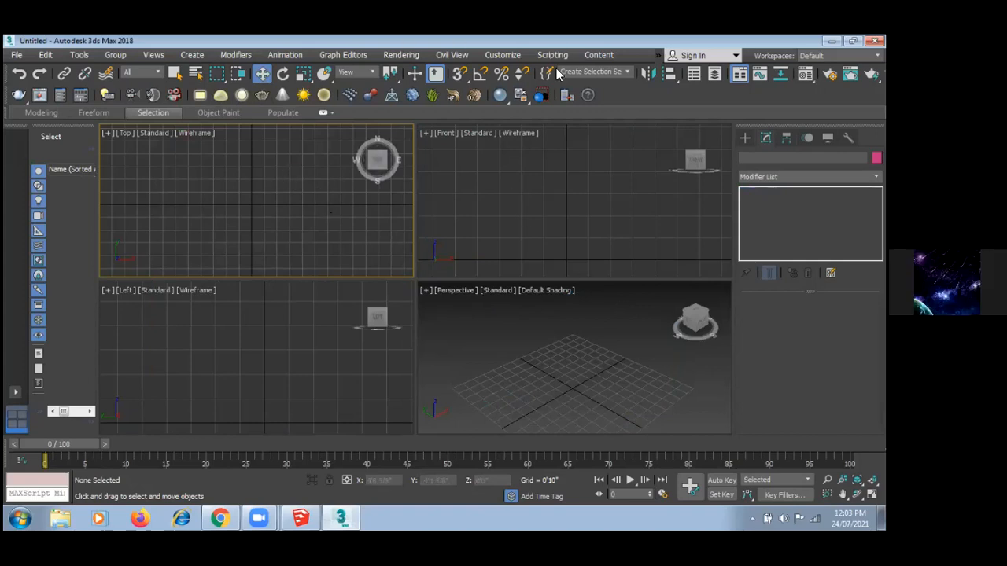
- Draw a circle spline about 0'11 4/8" in radius near the grid centre in the Top view
left_click(741, 138)
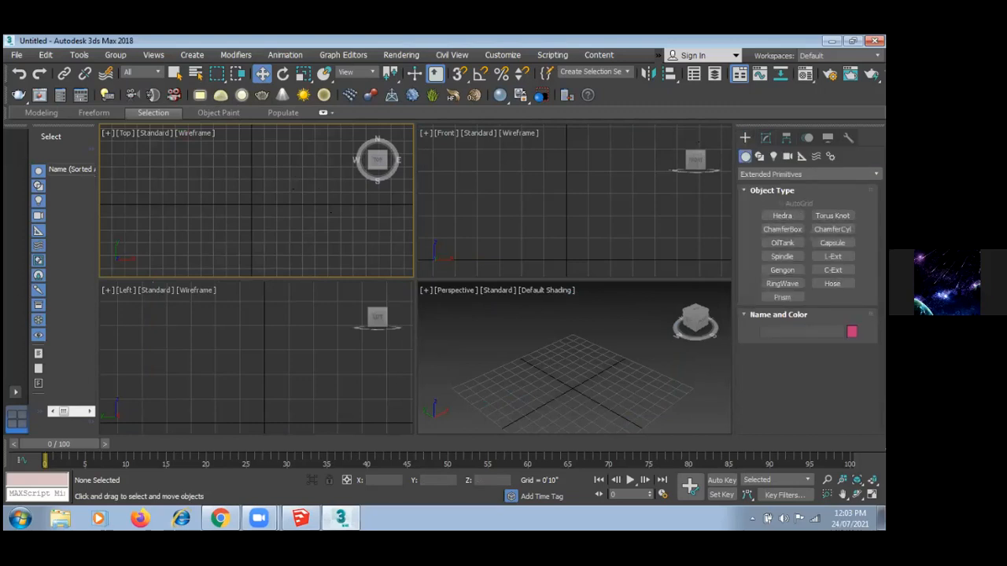
left_click(760, 156)
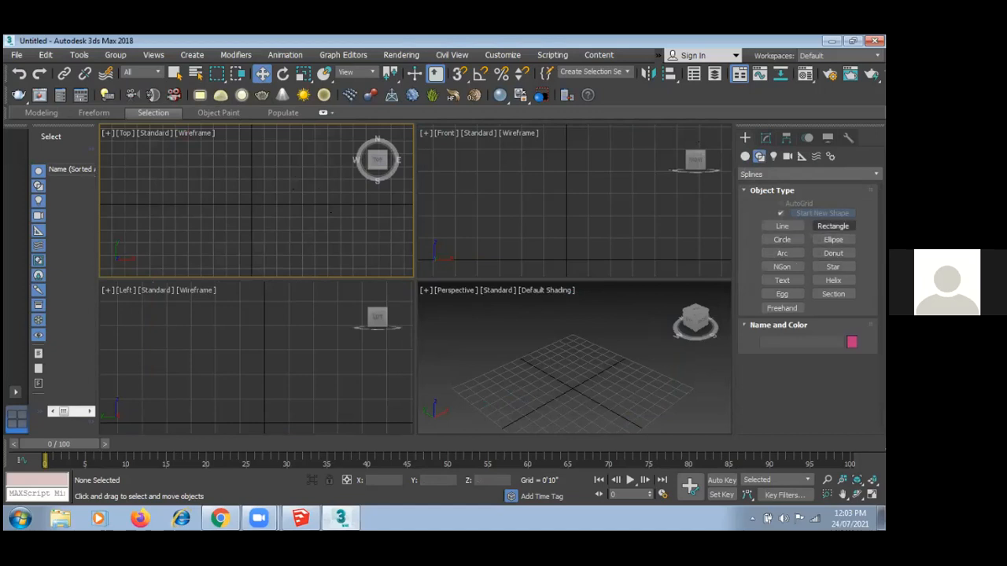
left_click(782, 239)
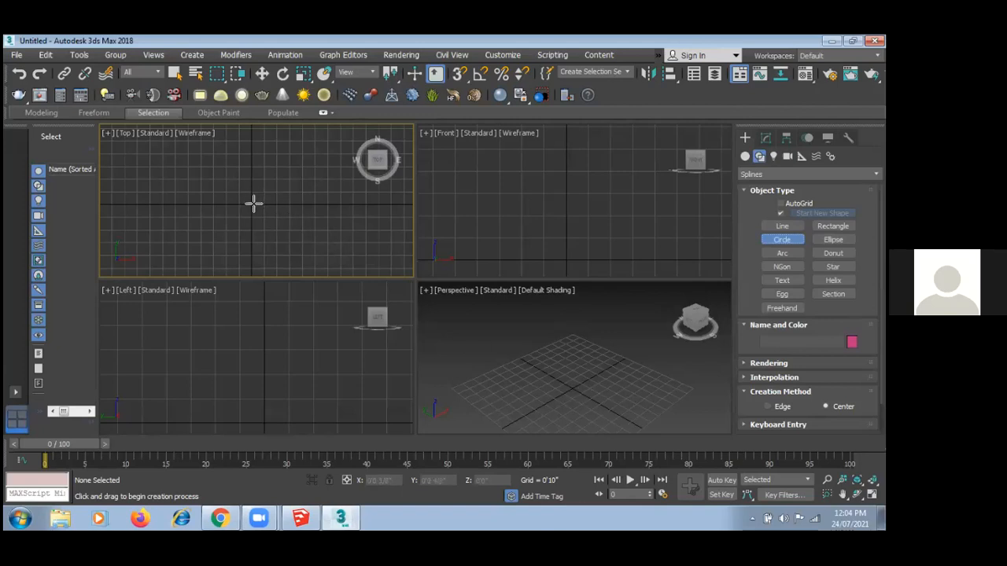
left_click_drag(251, 203, 263, 211)
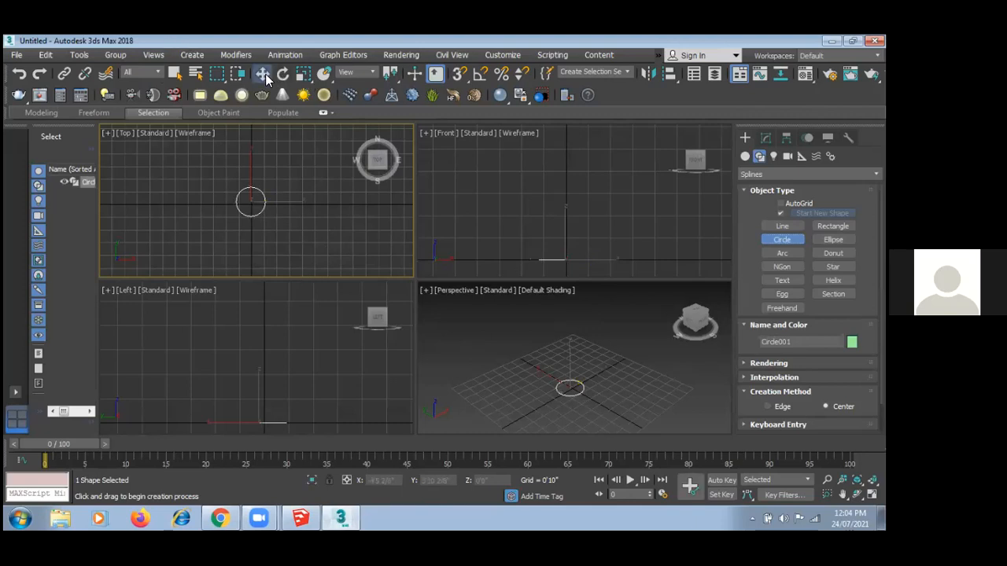
left_click(262, 74)
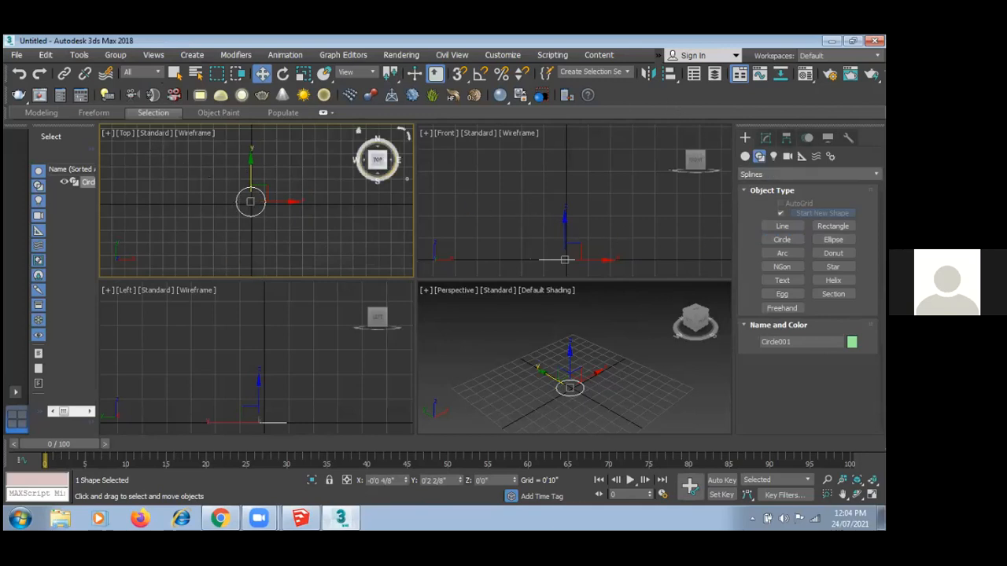
- Apply an Extrude modifier to the circle and raise it into a cylinder about 6'3 4/8" tall
left_click(765, 138)
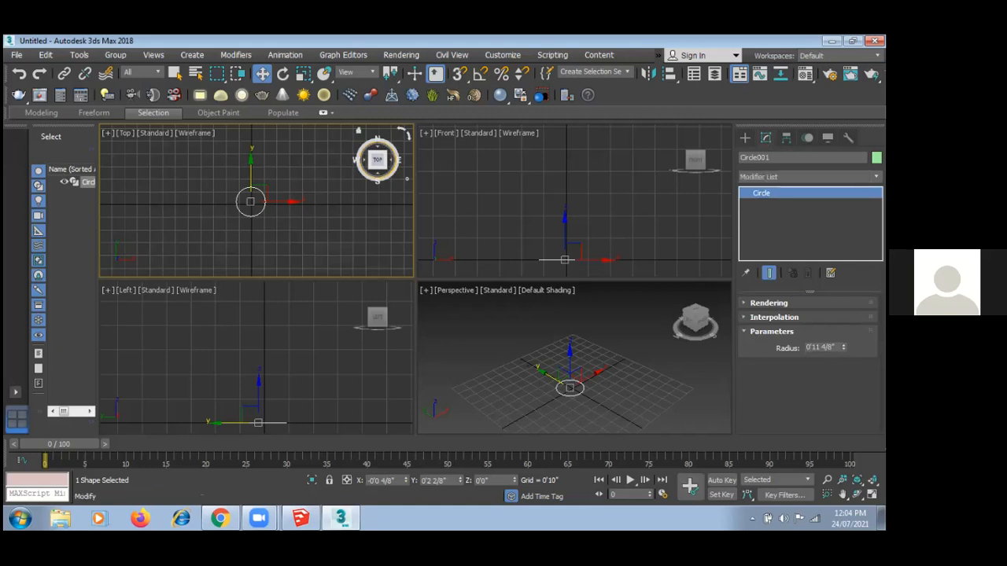
left_click(808, 177)
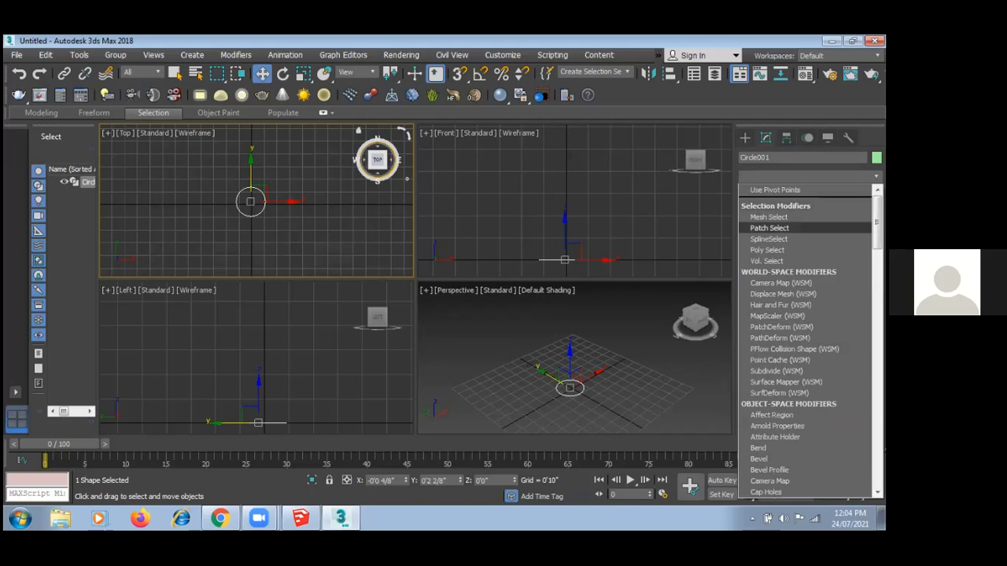
key("e")
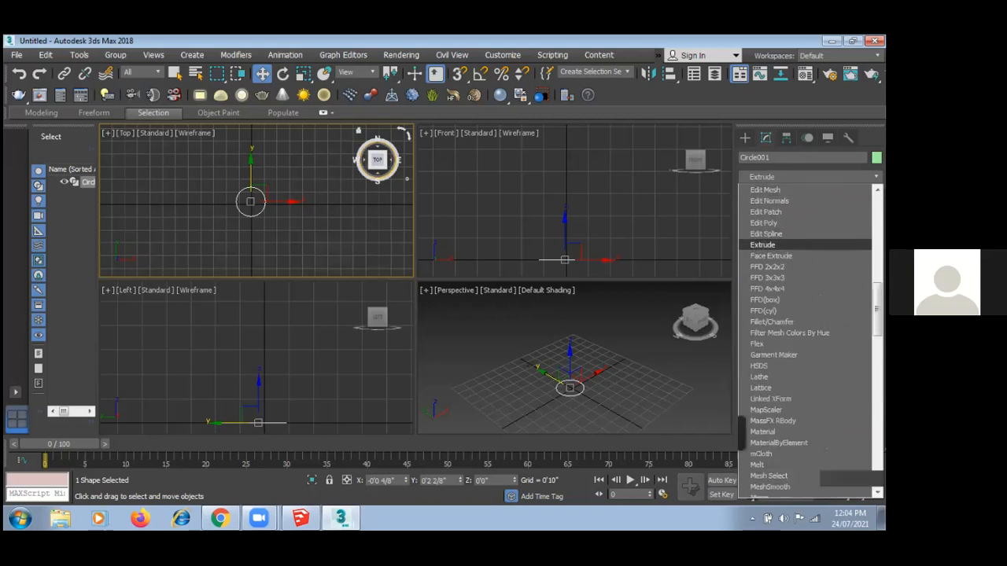
key("Return")
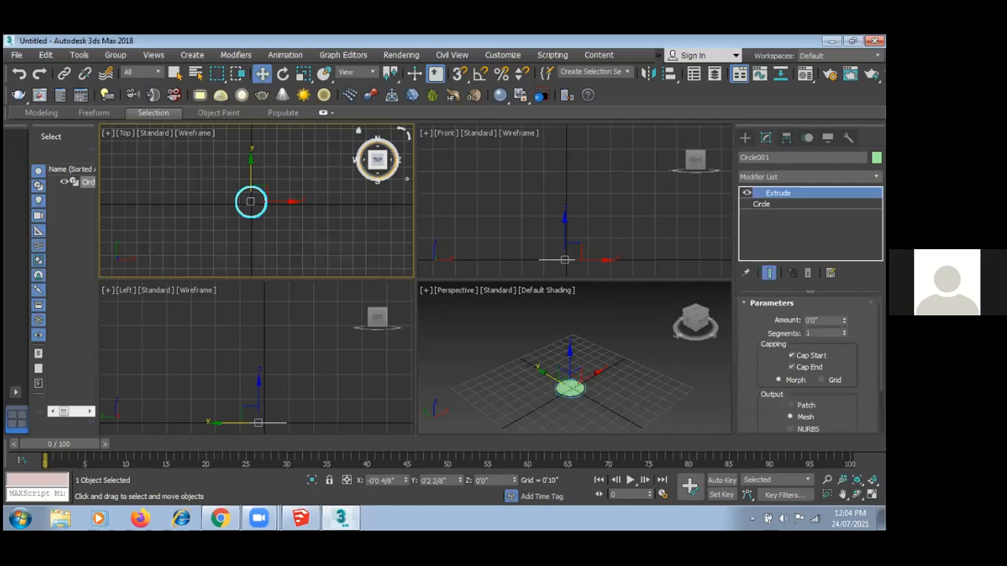
left_click_drag(844, 320, 844, 264)
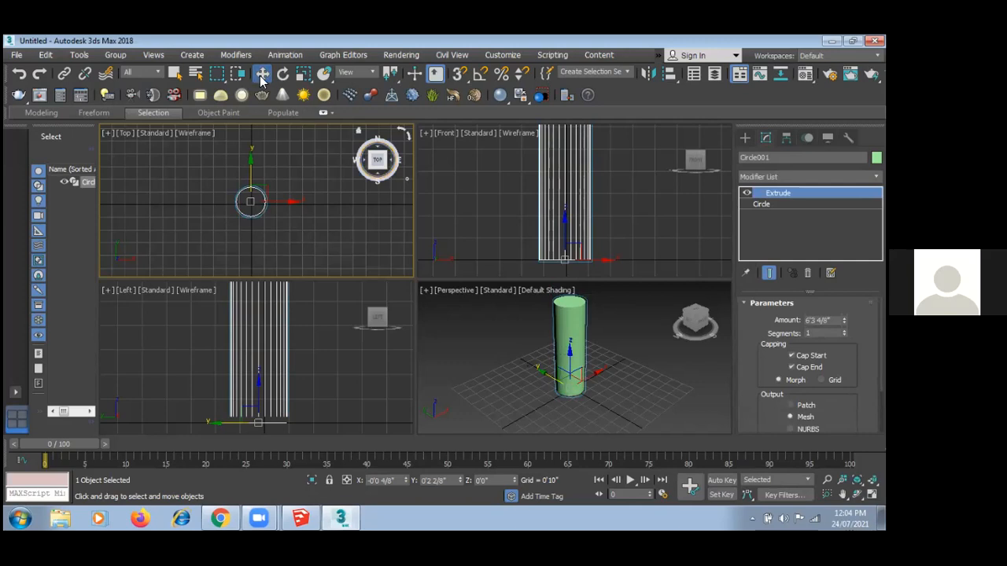
- Select the extruded circle in the Perspective view and delete it
left_click(643, 238)
left_click(633, 379)
left_click(571, 362)
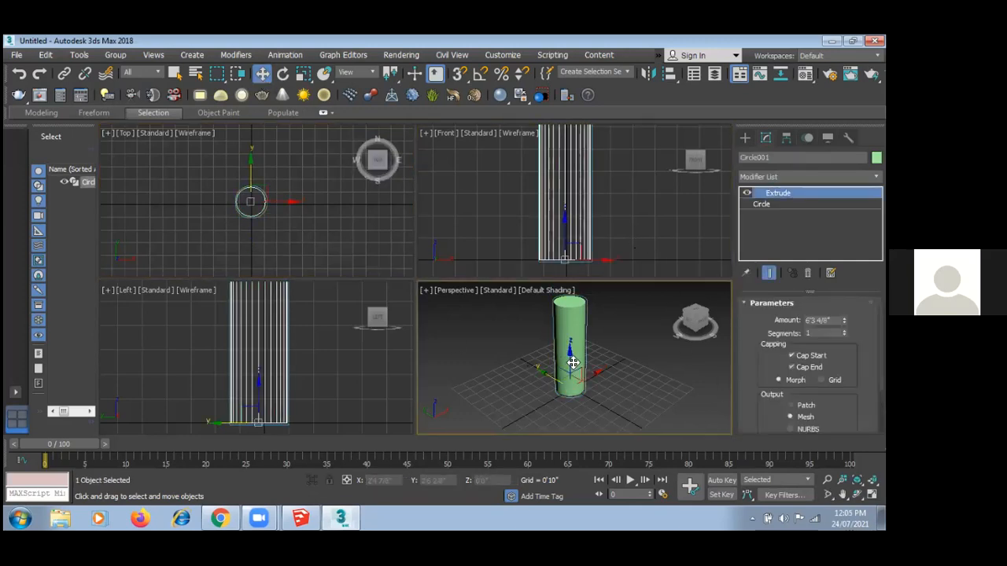
key("Delete")
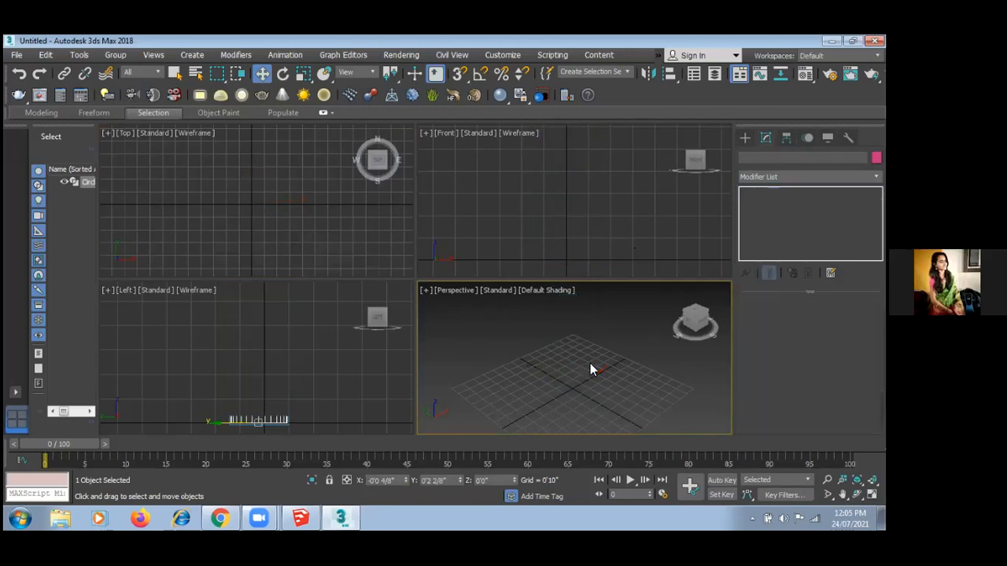
- Draw a smooth, S-curved vase profile with the Line spline in the Front view, from the upper rim down to the vertical axis at the base
scroll(519, 233, "down", 3)
mouse_move(558, 211)
middle_mouse_down()
mouse_move(577, 230)
mouse_move(568, 228)
middle_mouse_up()
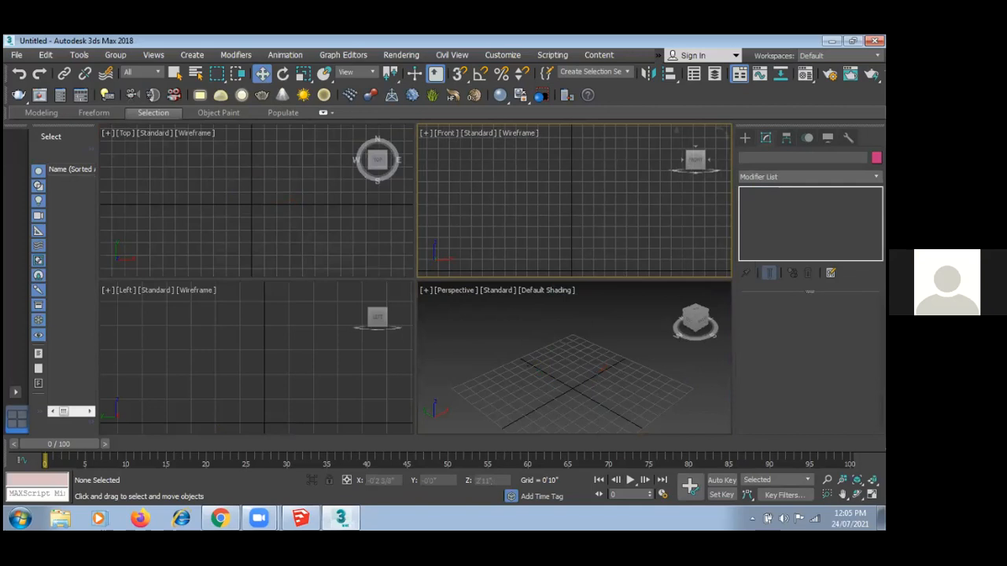
left_click(746, 139)
left_click(782, 227)
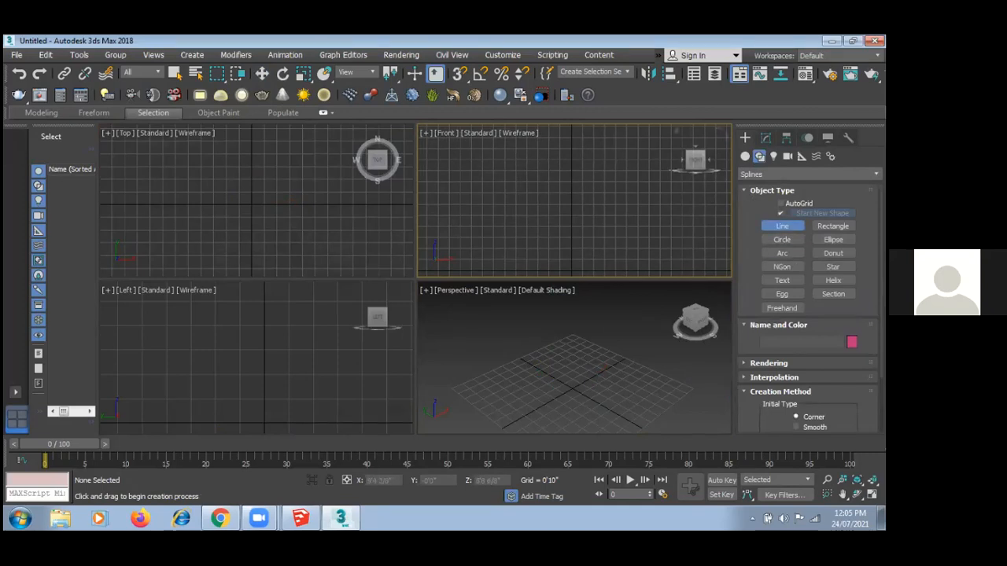
left_click(644, 147)
left_click(616, 165)
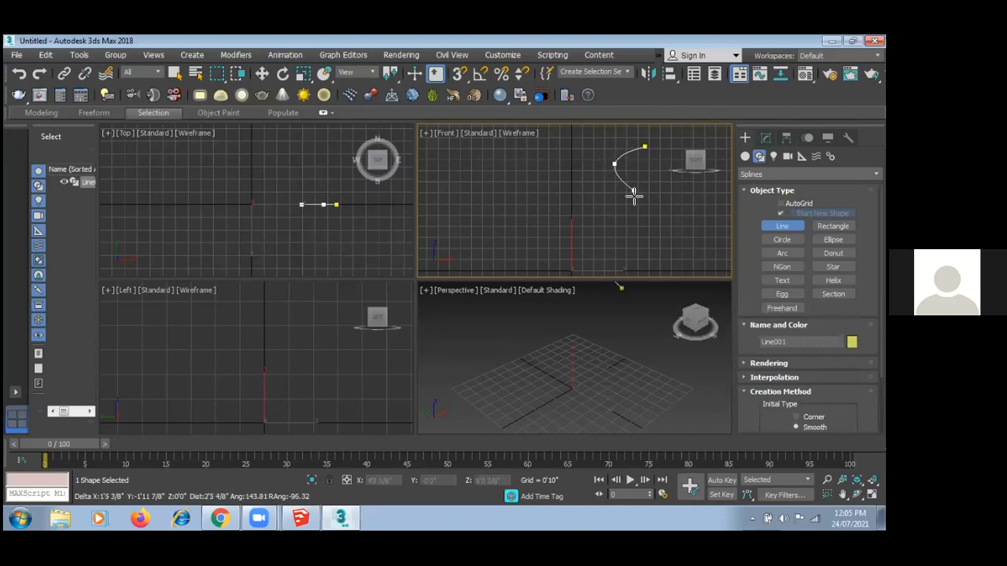
left_click(639, 198)
left_click(650, 239)
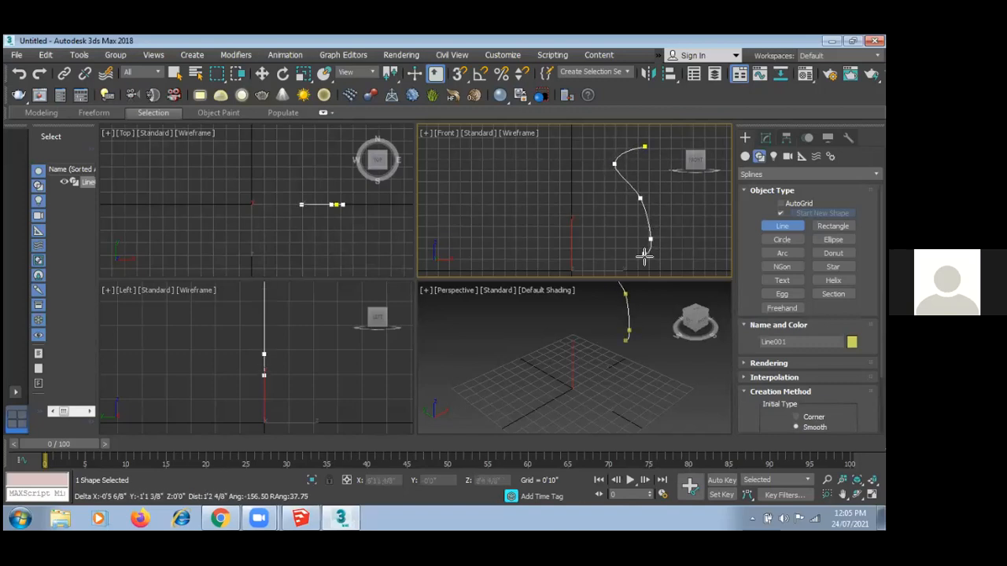
left_click(621, 268)
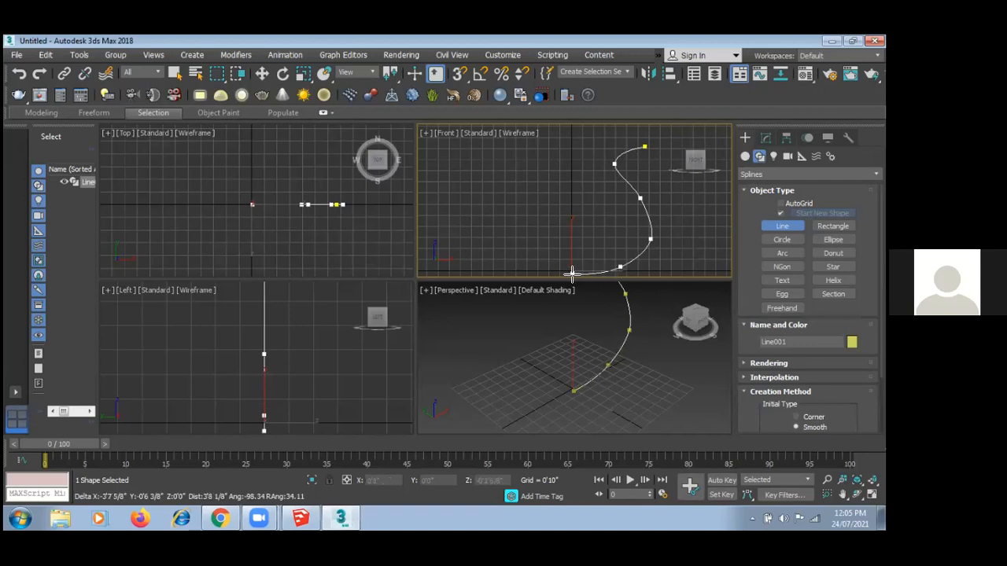
left_click(572, 272)
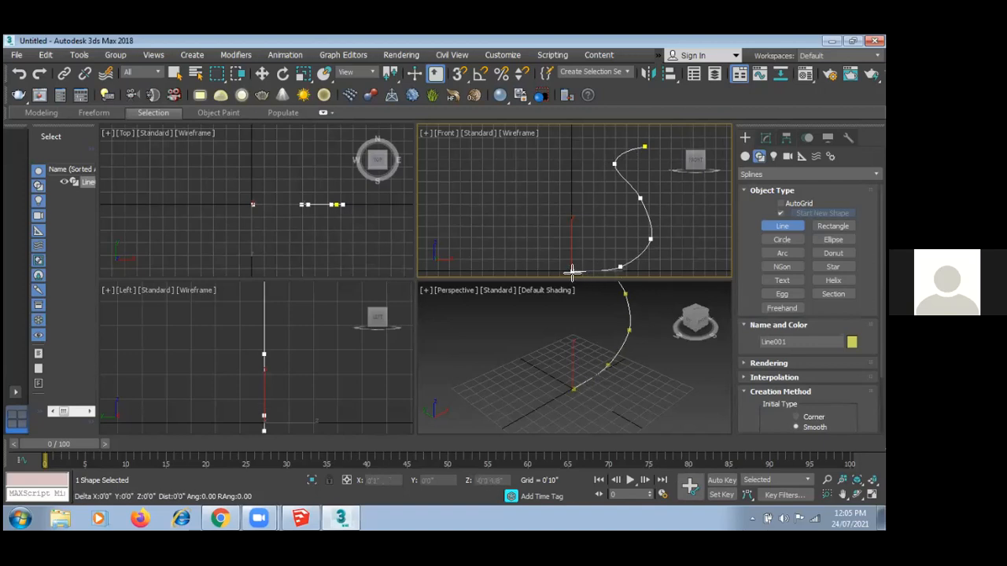
right_click(571, 271)
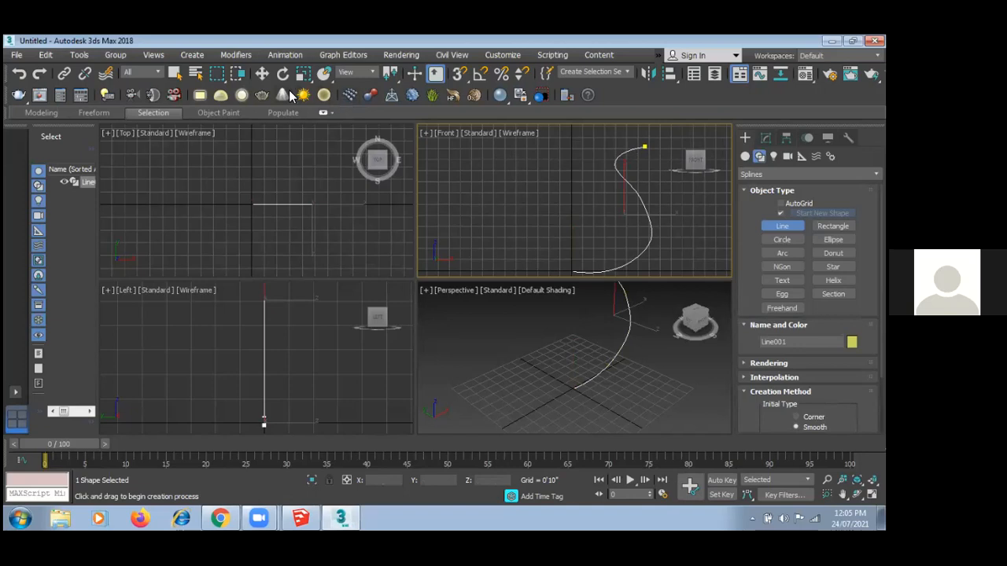
left_click(261, 73)
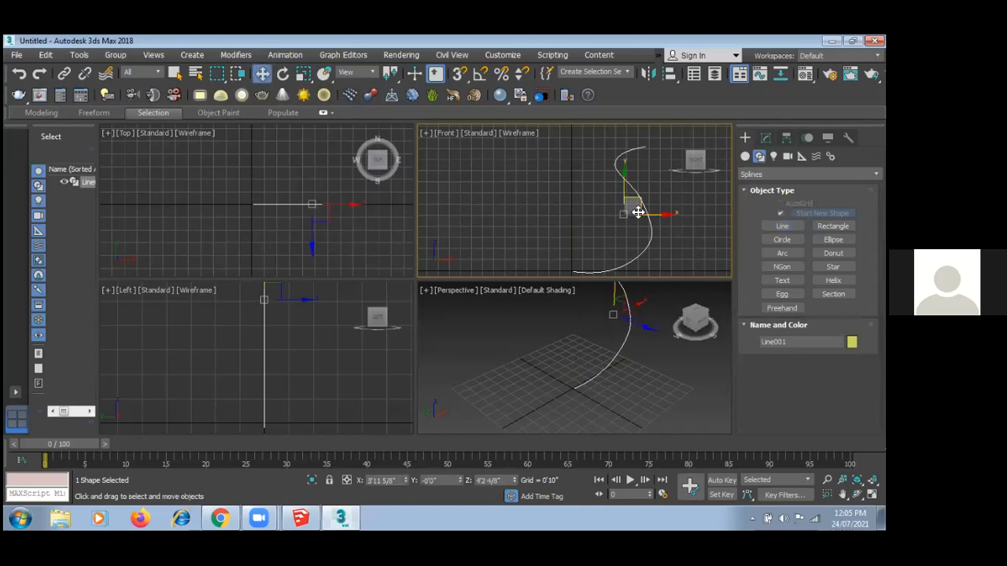
- Switch the profile line to vertex editing and move its mid-height vertex slightly inward in the Front view
left_click(766, 138)
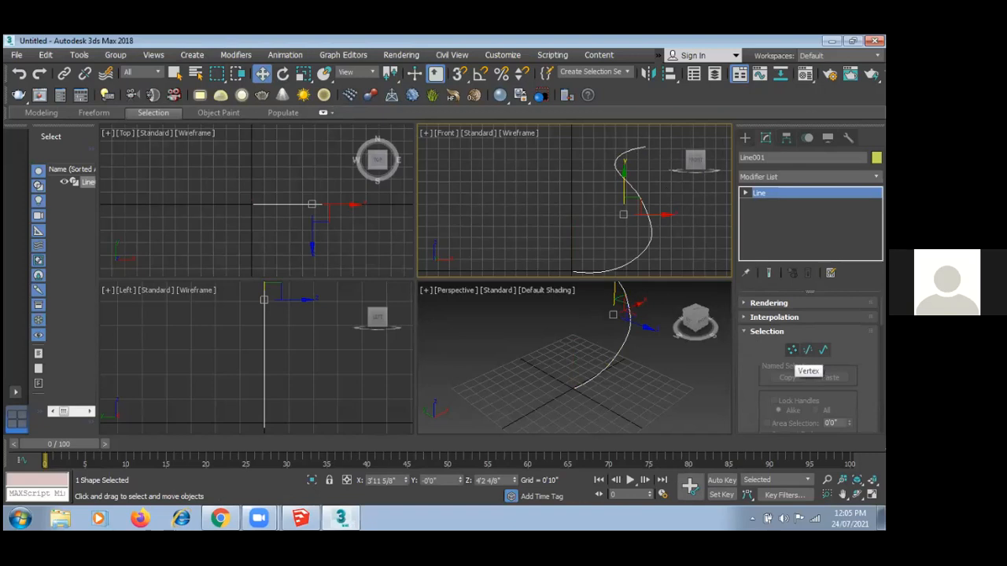
left_click(791, 349)
left_click(639, 199)
mouse_move(639, 205)
left_mouse_down()
mouse_move(618, 208)
mouse_move(641, 193)
mouse_move(629, 204)
left_mouse_up()
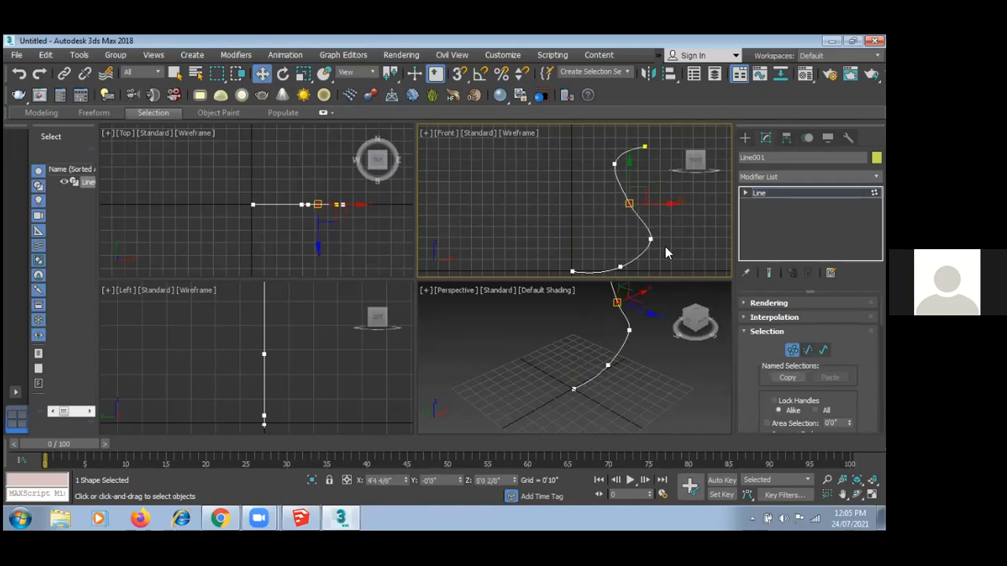
- Convert the vertex at the profile's widest lower bulge to Bezier and adjust the curve there
left_click(651, 241)
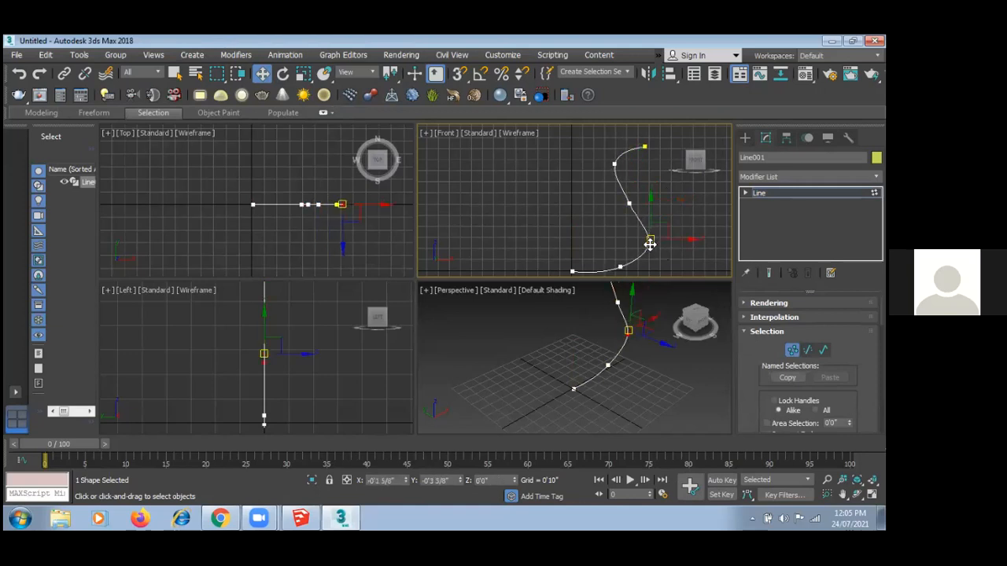
right_click(650, 242)
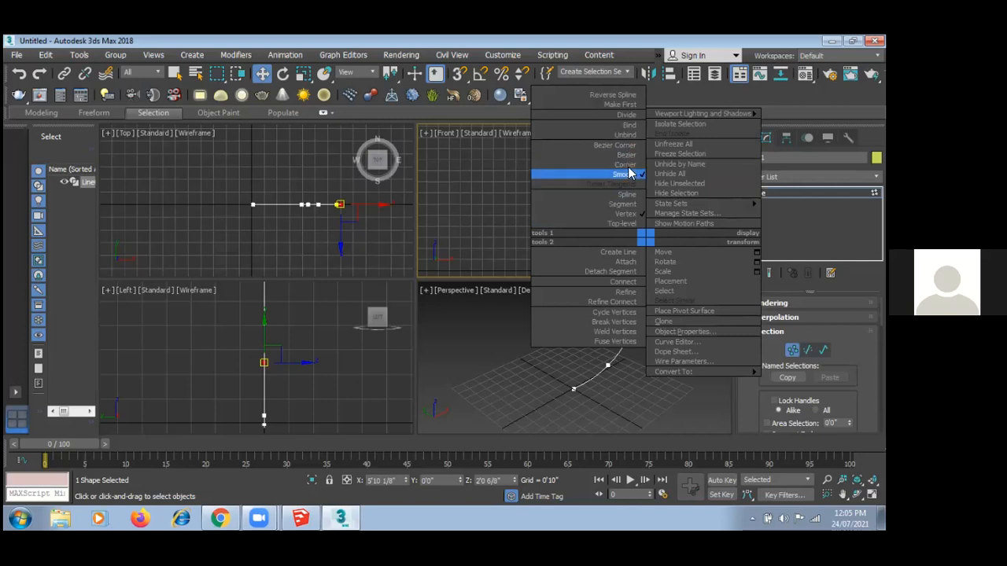
left_click(628, 157)
left_click_drag(645, 245, 634, 274)
- Shift the mid-height vertex further inward to narrow the vase neck, fine-tune neighbouring vertices, and return to the whole line
left_click(622, 267)
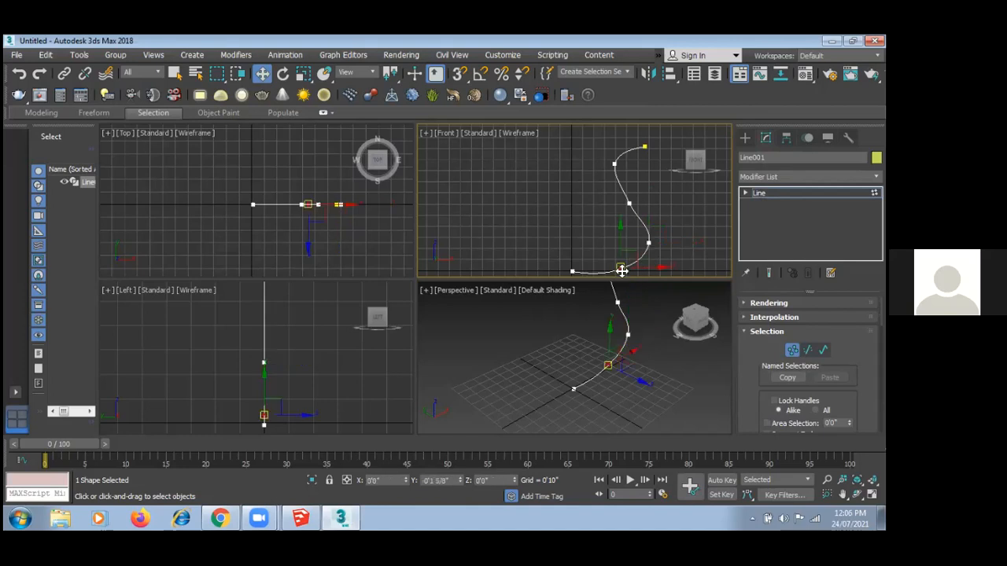
left_click(624, 205)
left_click_drag(625, 205, 619, 198)
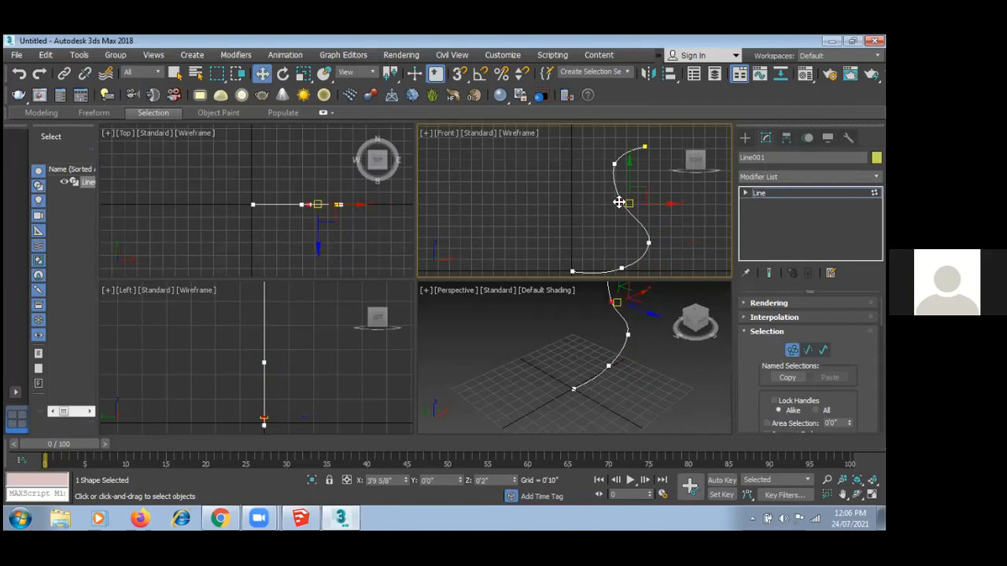
left_click_drag(616, 164, 618, 167)
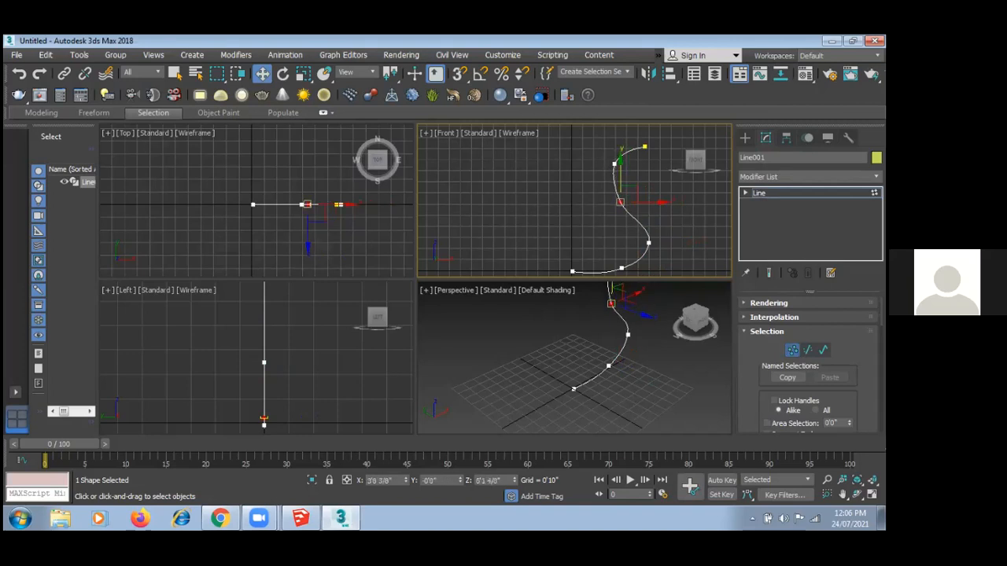
left_click(759, 193)
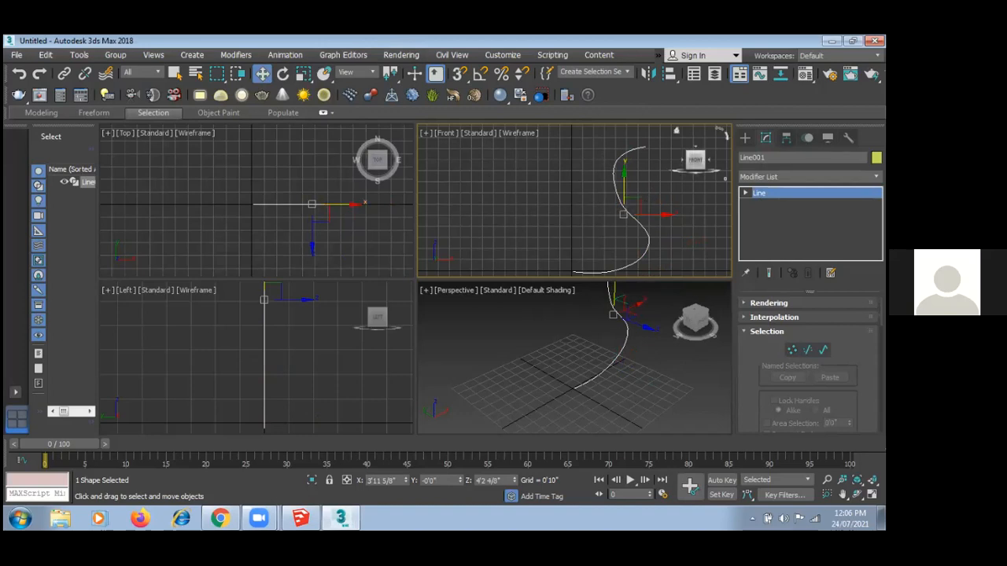
- Apply a Lathe modifier to the vase profile line and align its revolve axis to Min, after trying Max
left_click(810, 176)
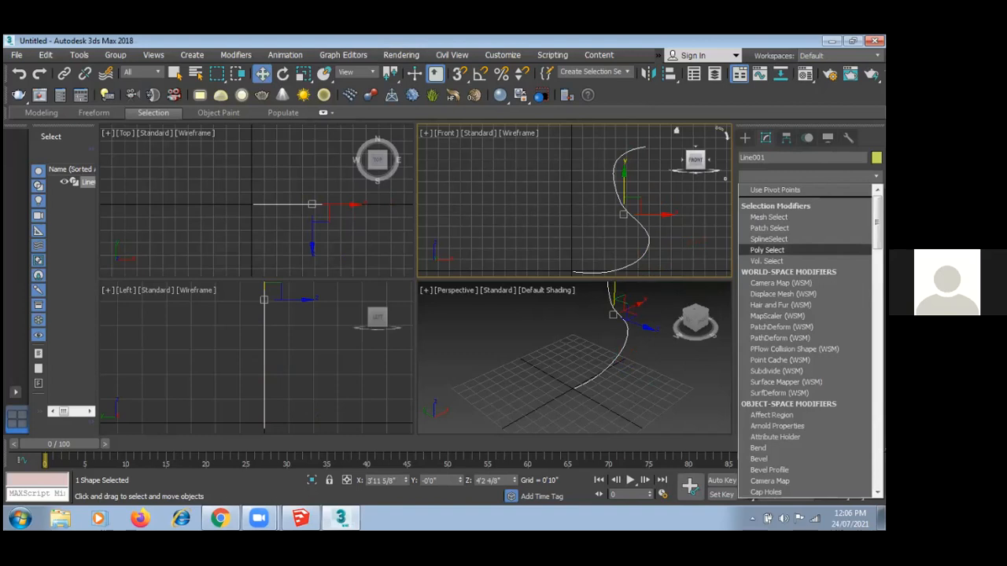
key("l")
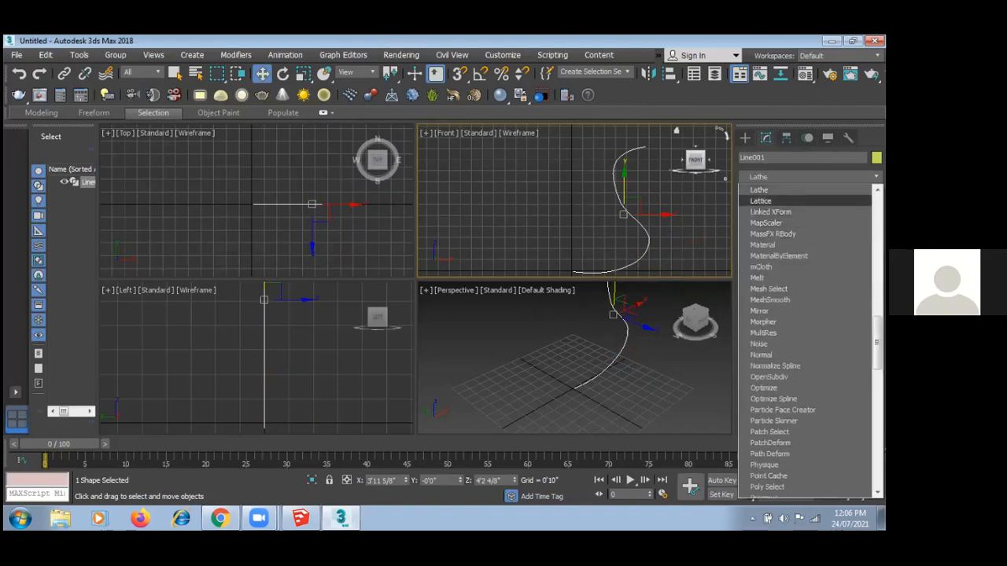
key("Return")
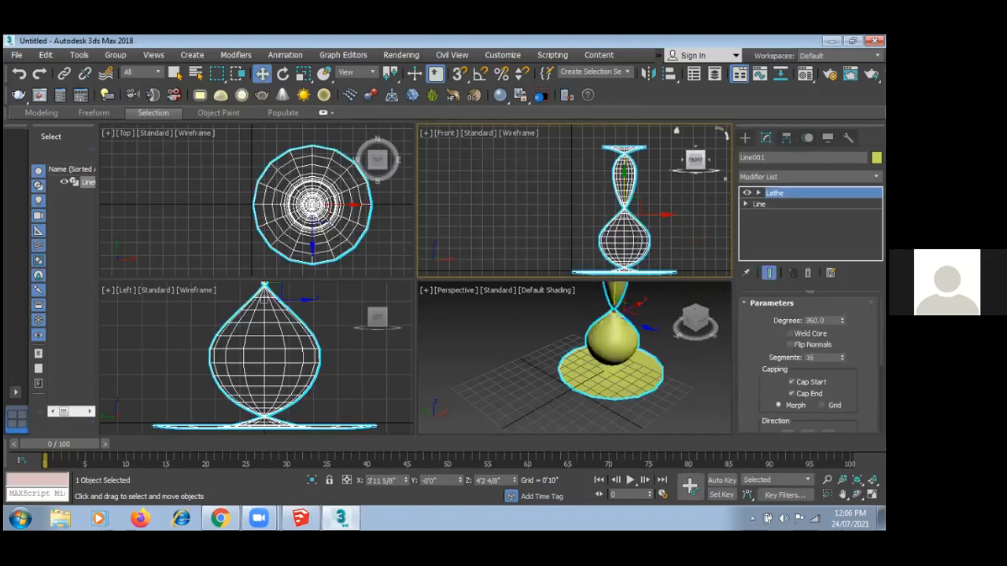
key("z")
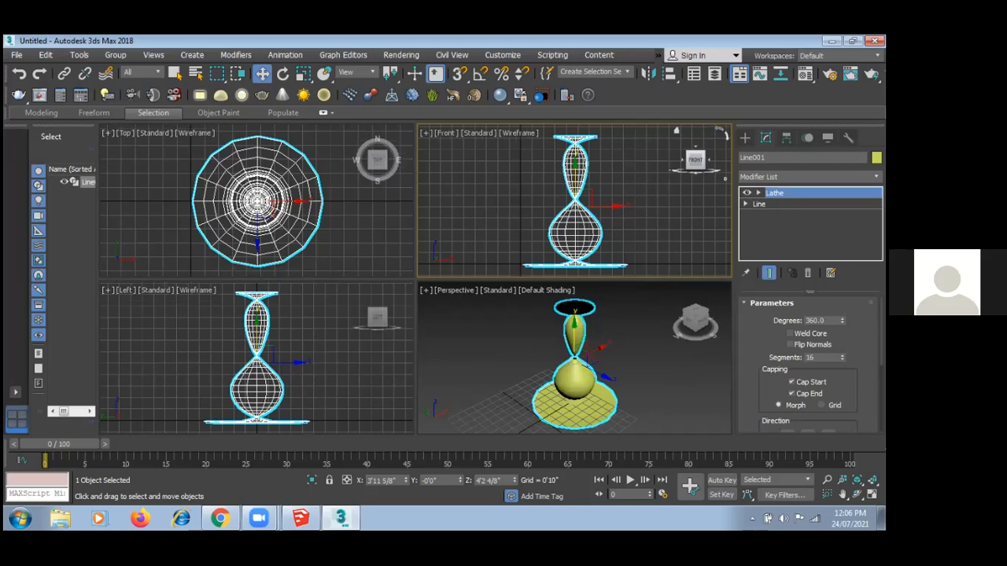
scroll(809, 361, "down", 3)
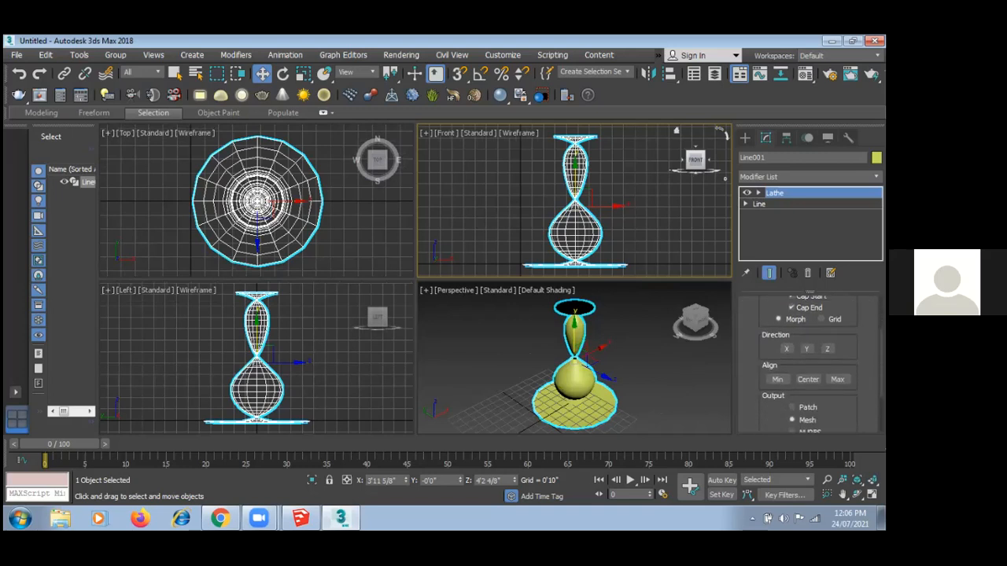
left_click(838, 379)
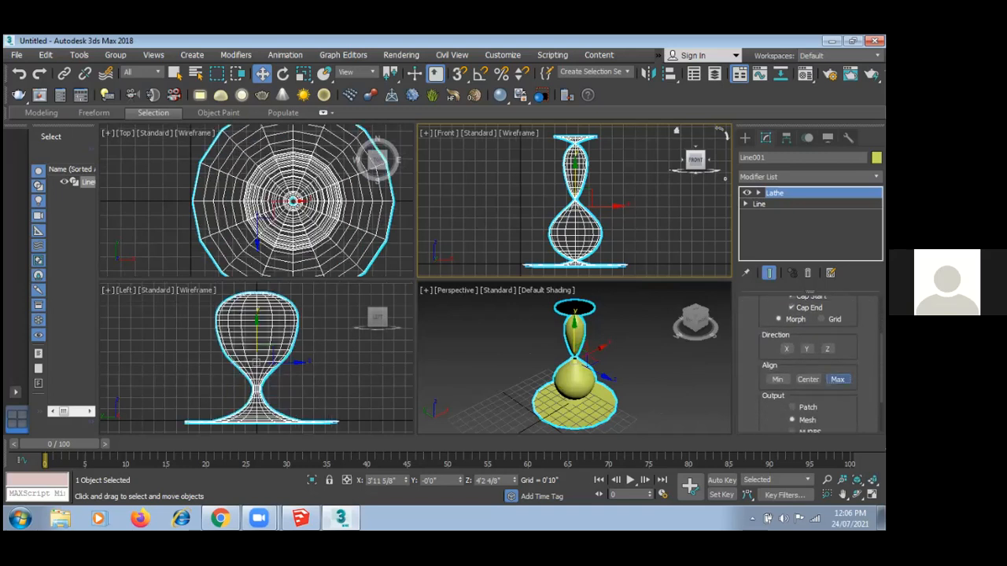
left_click(777, 379)
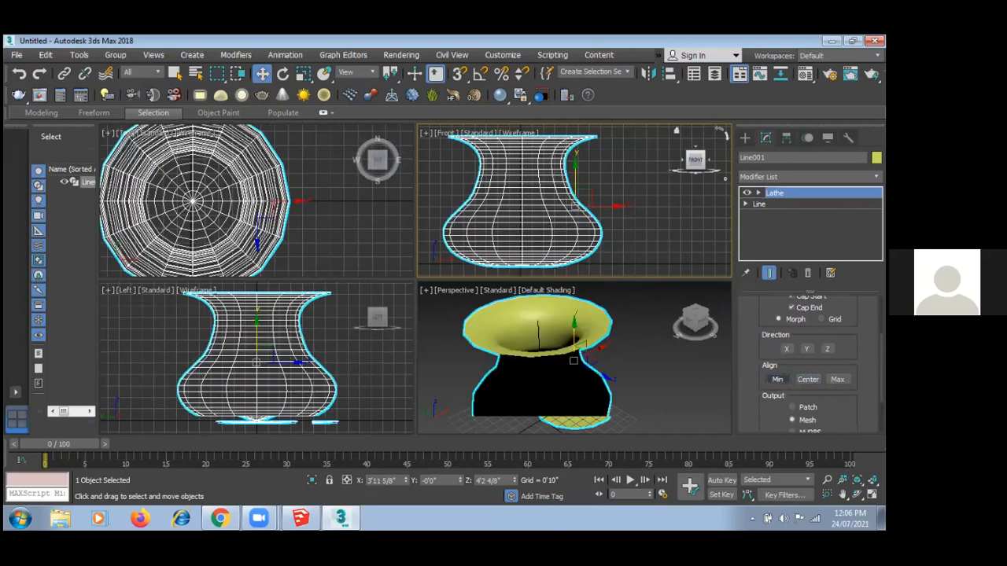
- Try Lathe sweeps of 180, 90 and 270 degrees on the vase, and restore the full 360 degrees
left_click(674, 391)
scroll(602, 357, "down", 6)
scroll(609, 291, "up", 6)
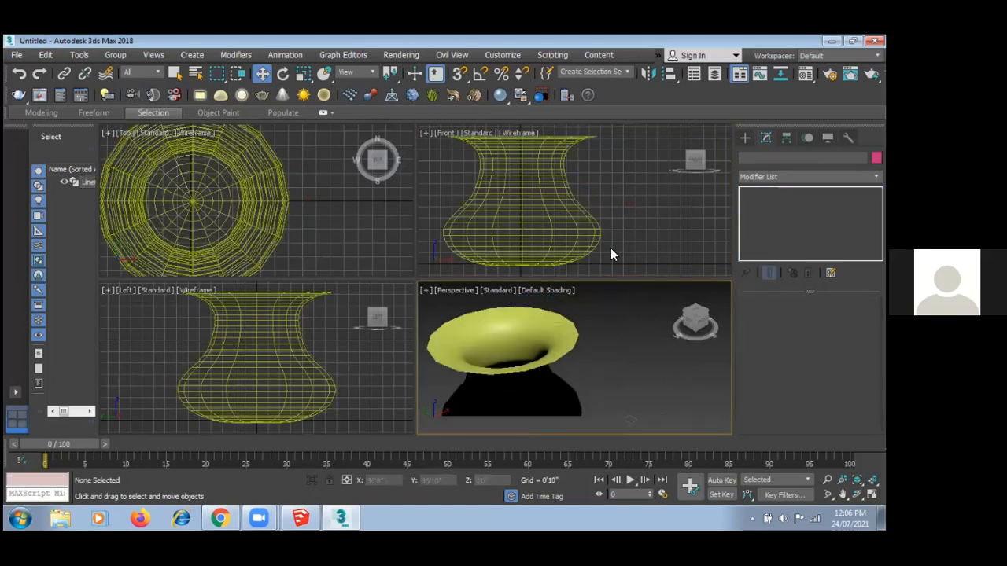
middle_click_drag(619, 233, 646, 238)
mouse_move(696, 323)
left_mouse_down()
mouse_move(699, 271)
mouse_move(696, 334)
mouse_move(708, 357)
mouse_move(697, 311)
mouse_move(696, 335)
left_mouse_up()
left_click(632, 140)
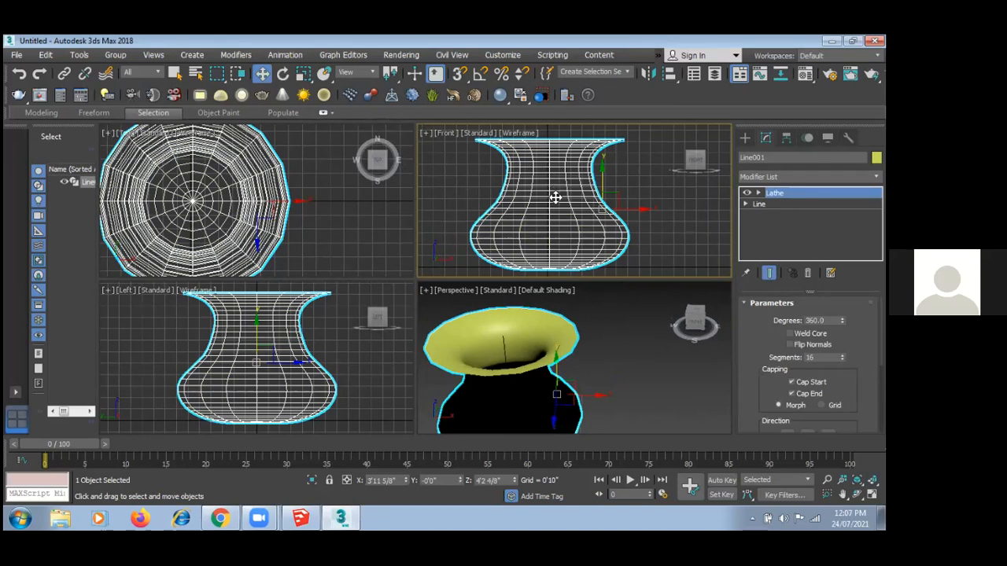
double_click(815, 321)
type("180")
key("Return")
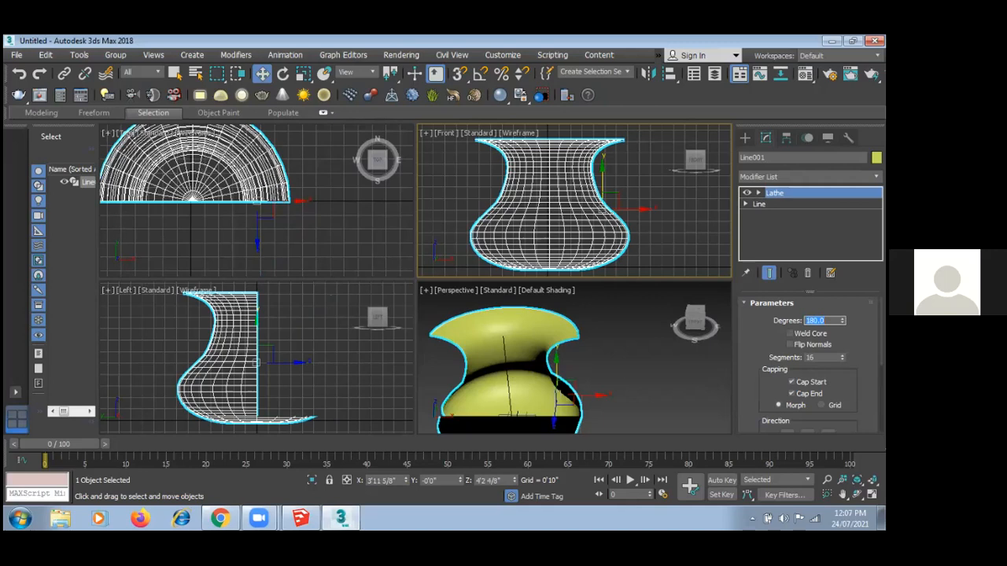
type("90")
key("Return")
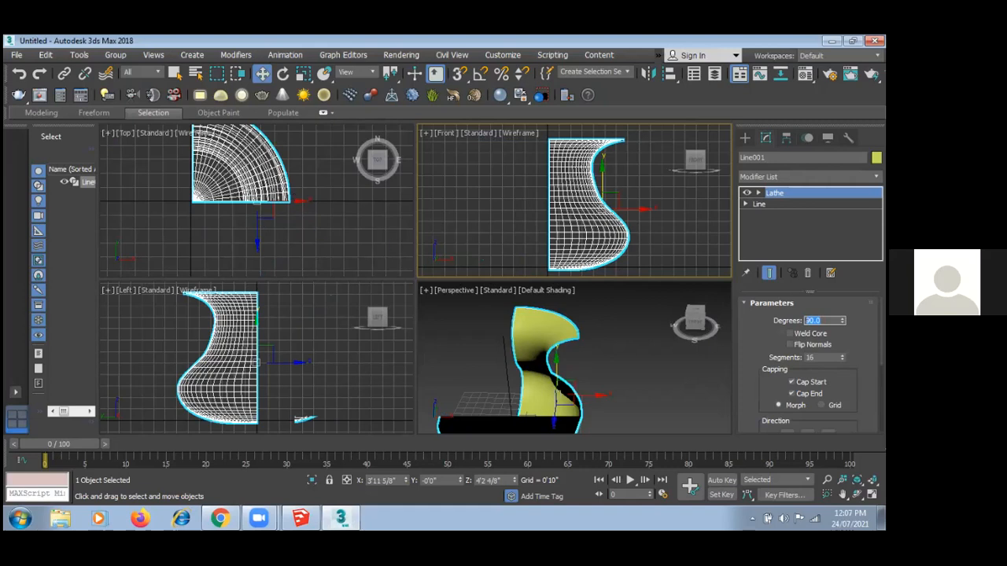
type("270")
key("Return")
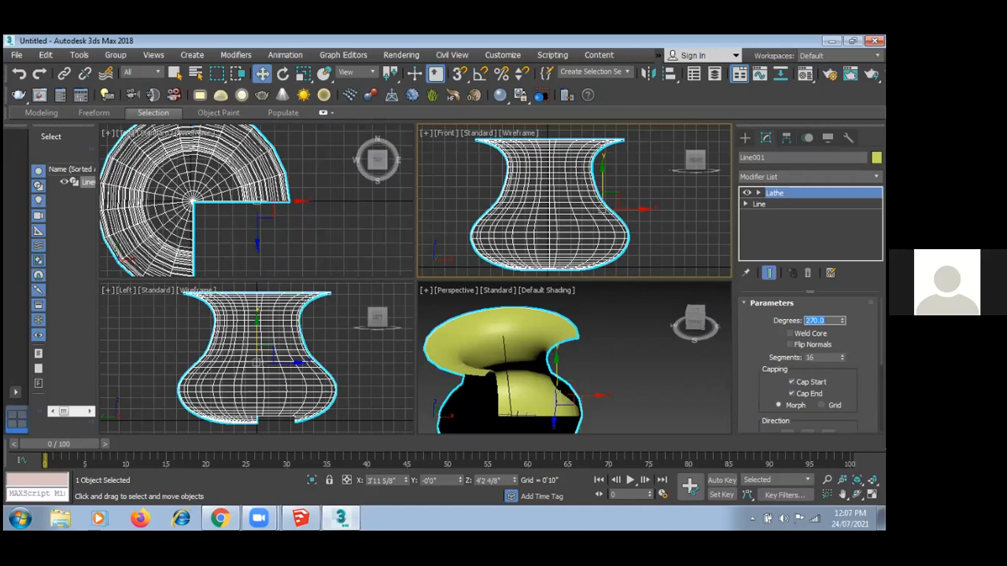
type("360")
key("Return")
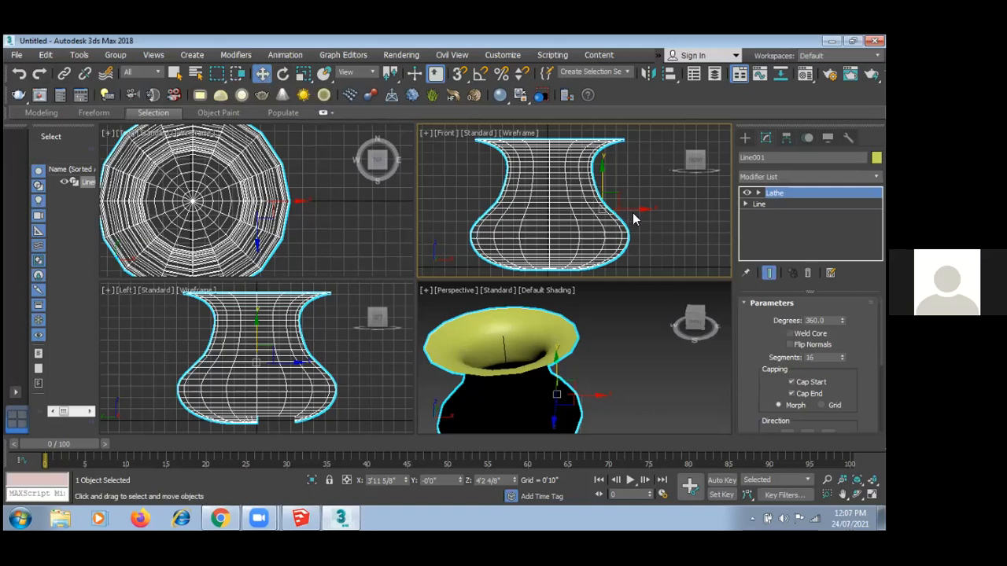
- Delete the lathed vase from the scene
left_click(678, 246)
left_click(590, 247)
key("Delete")
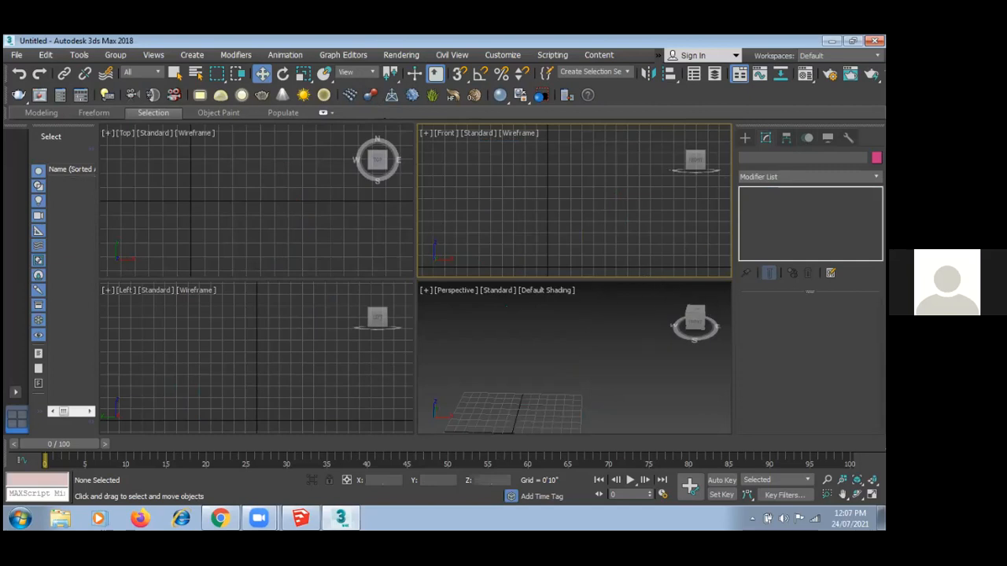
- Create a Pivot door in the Top view, about 4'9" wide, 0'5 4/8" deep and 9'0" high
left_click(745, 139)
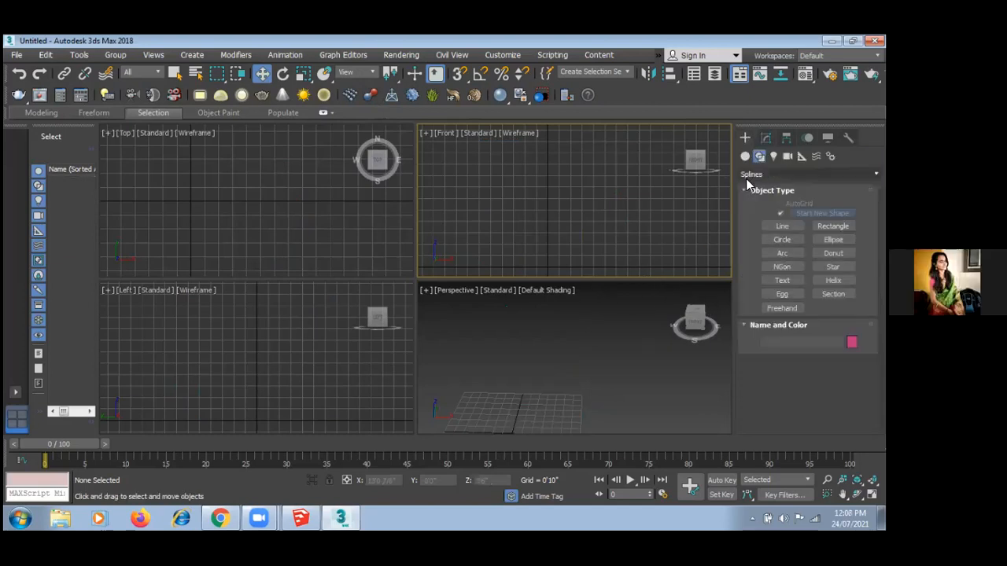
left_click(745, 156)
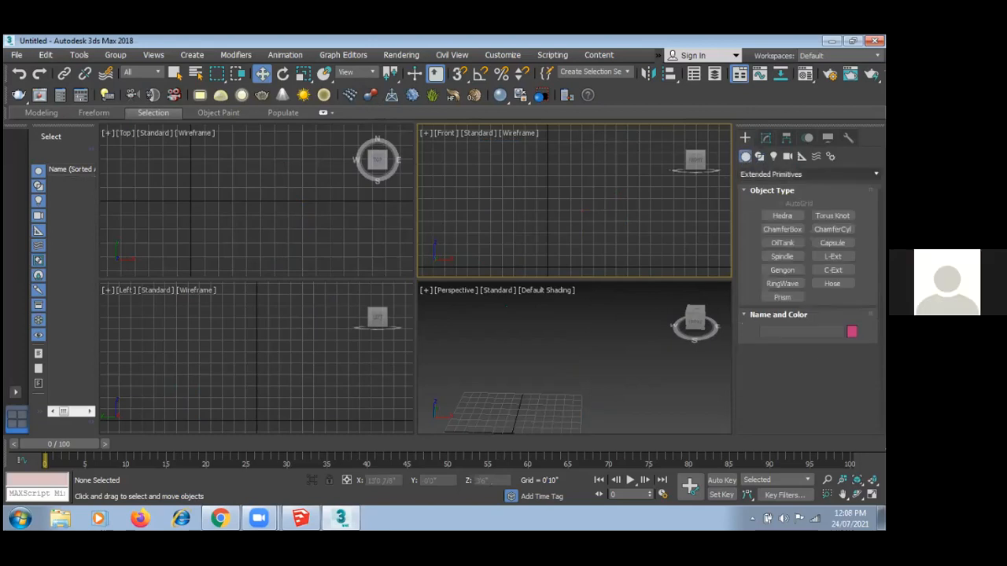
left_click(807, 174)
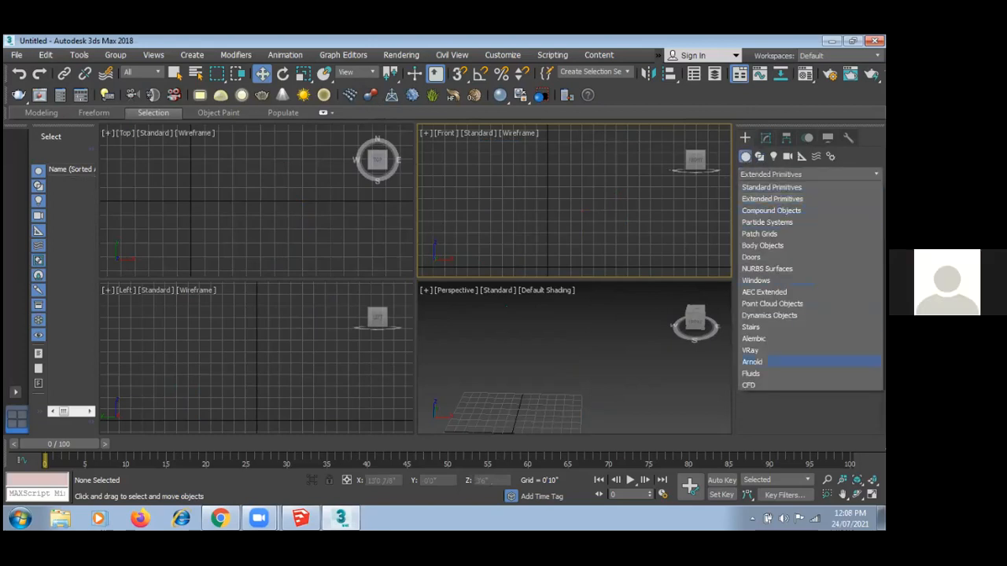
left_click(751, 257)
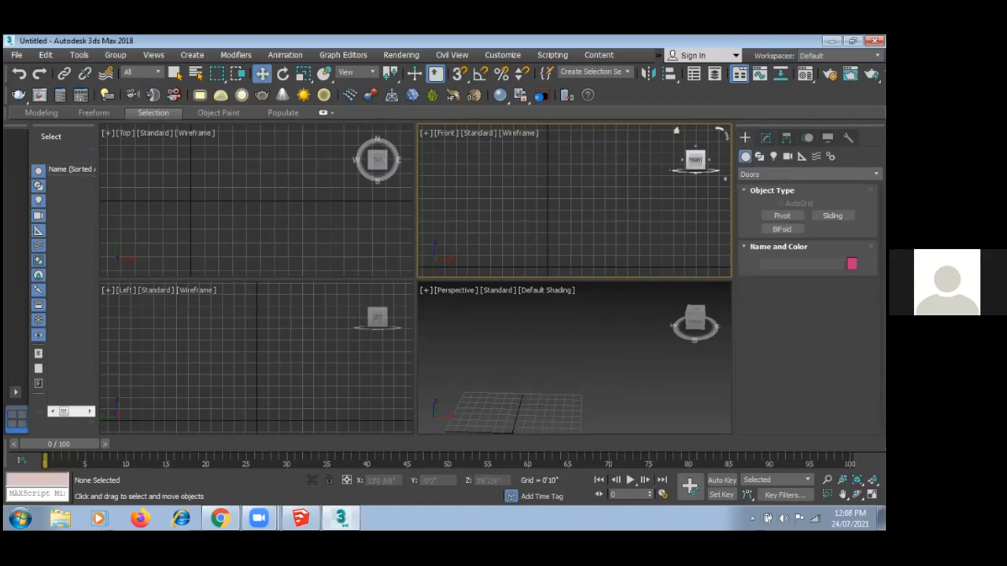
left_click(782, 216)
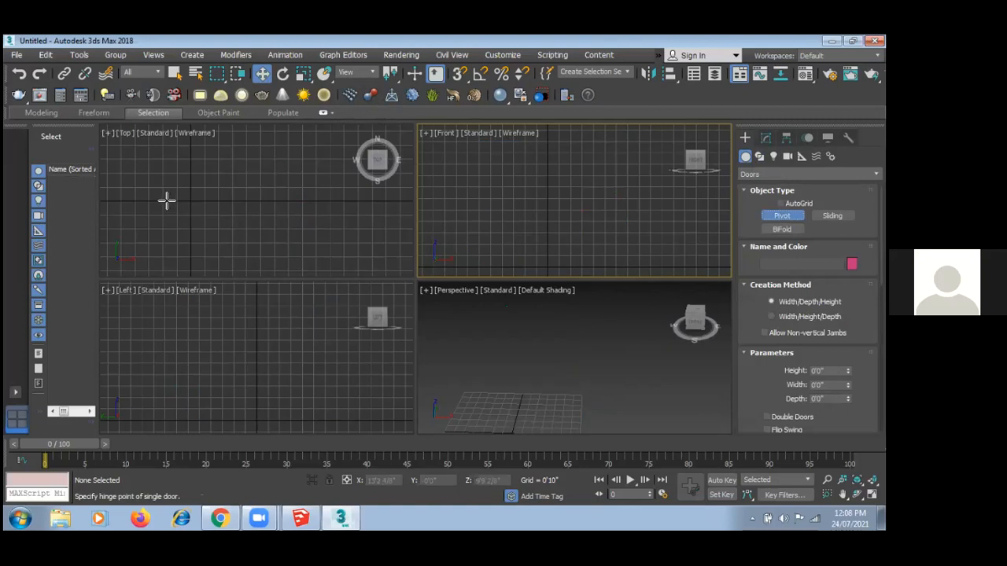
left_click_drag(152, 201, 233, 201)
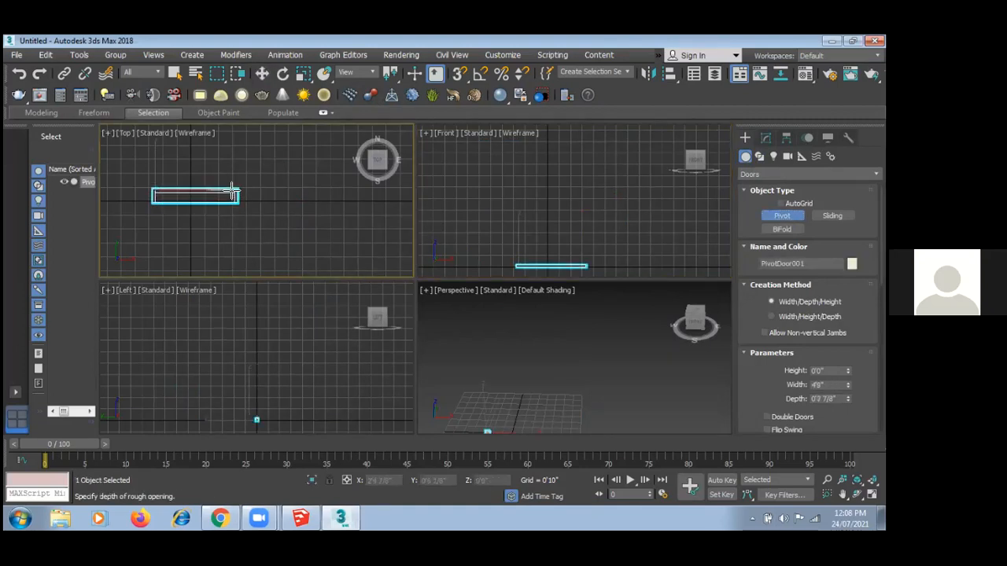
left_click(233, 197)
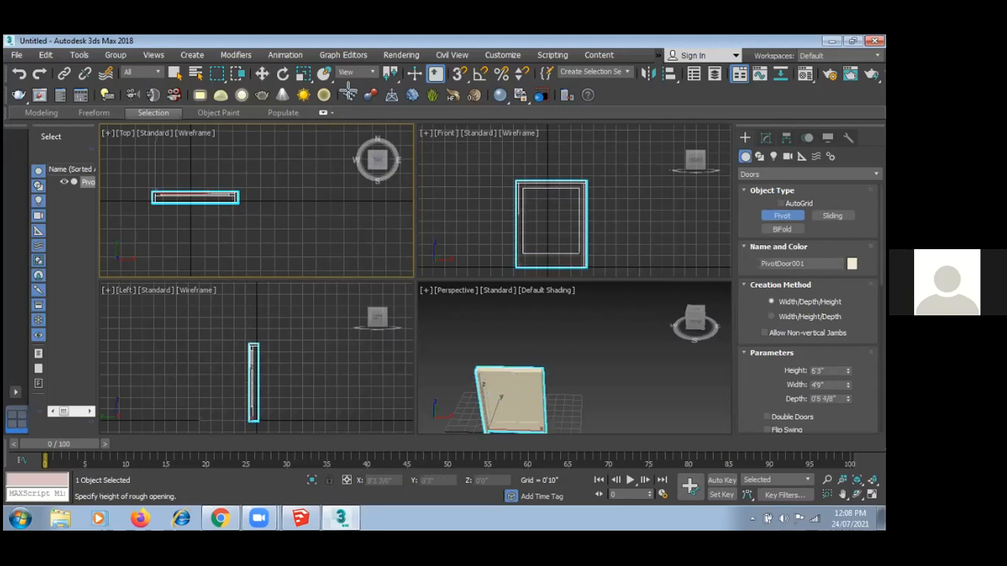
left_click(335, 43)
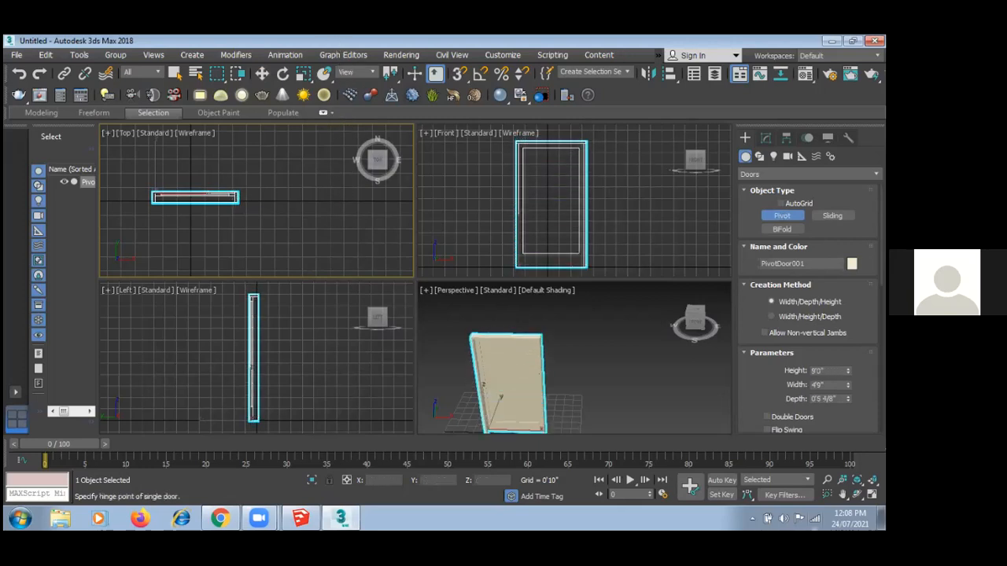
left_click(262, 74)
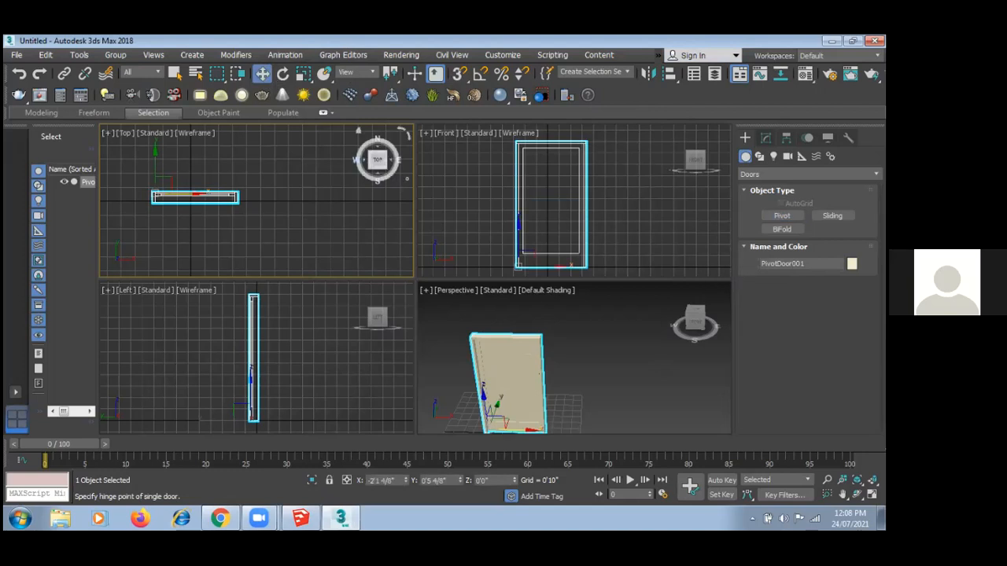
- Swing the pivot door's single leaf open to 20 degrees in its modifier parameters
left_click(766, 139)
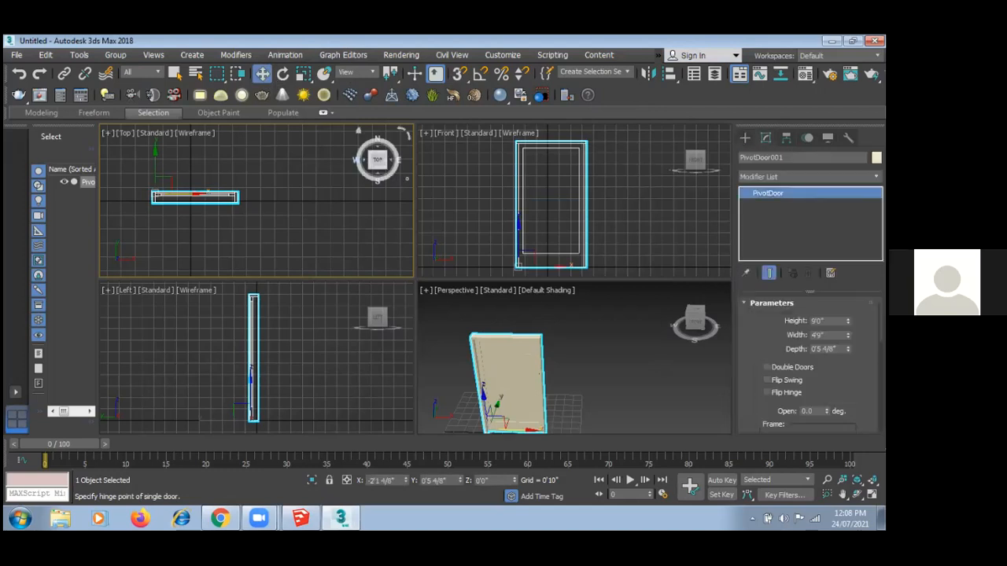
scroll(810, 362, "down", 2)
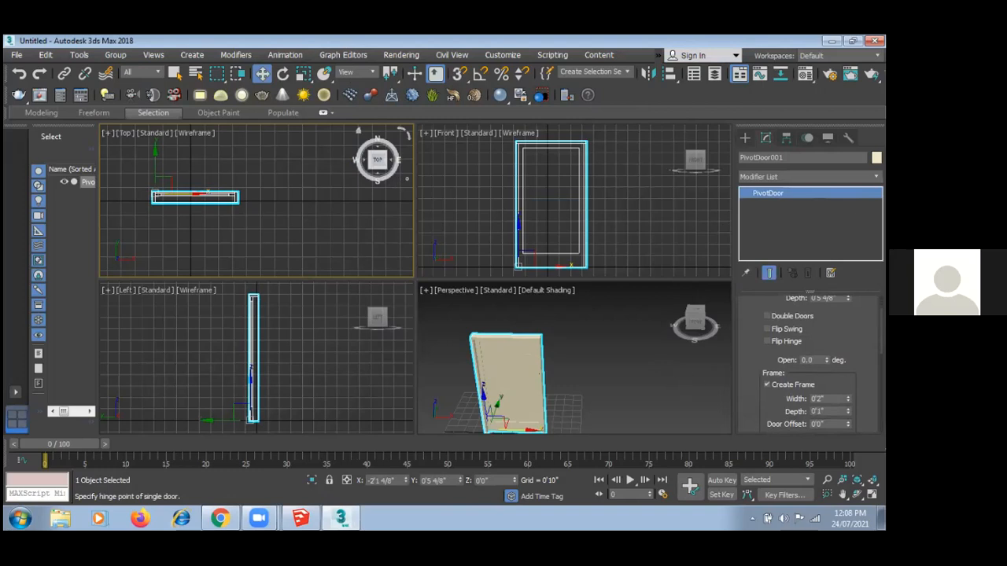
mouse_move(826, 359)
left_mouse_down()
mouse_move(826, 281)
mouse_move(825, 348)
left_mouse_up()
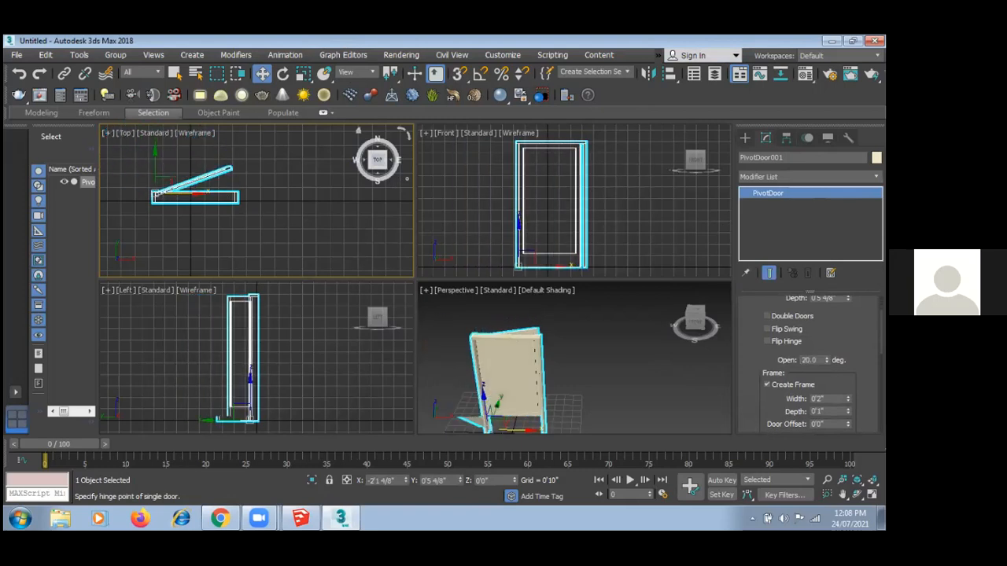
- Turn the pivot door into double doors with a flipped swing, and set the opening to 34 degrees
scroll(810, 363, "down", 1)
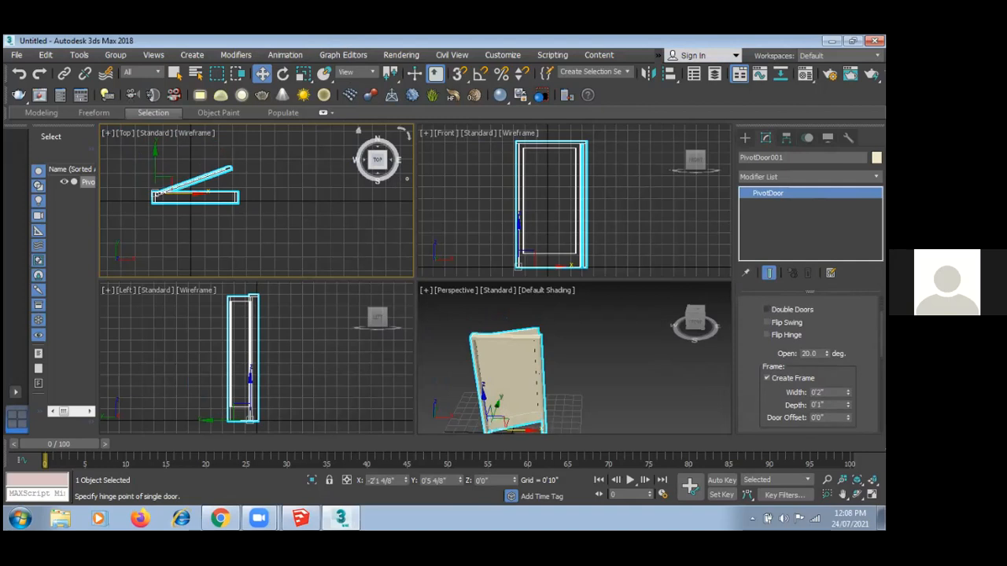
left_click(766, 309)
left_click_drag(826, 354, 827, 300)
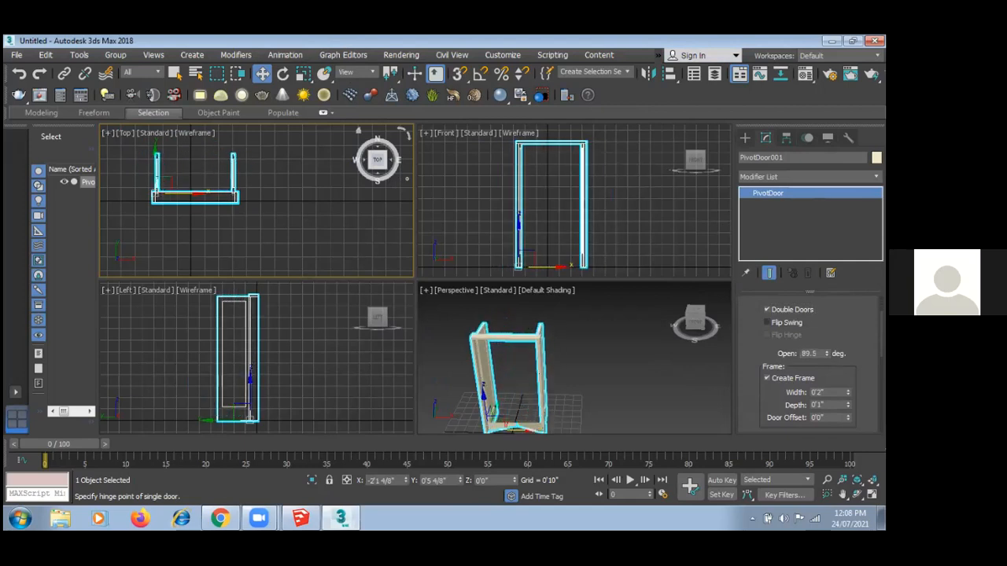
left_click(766, 323)
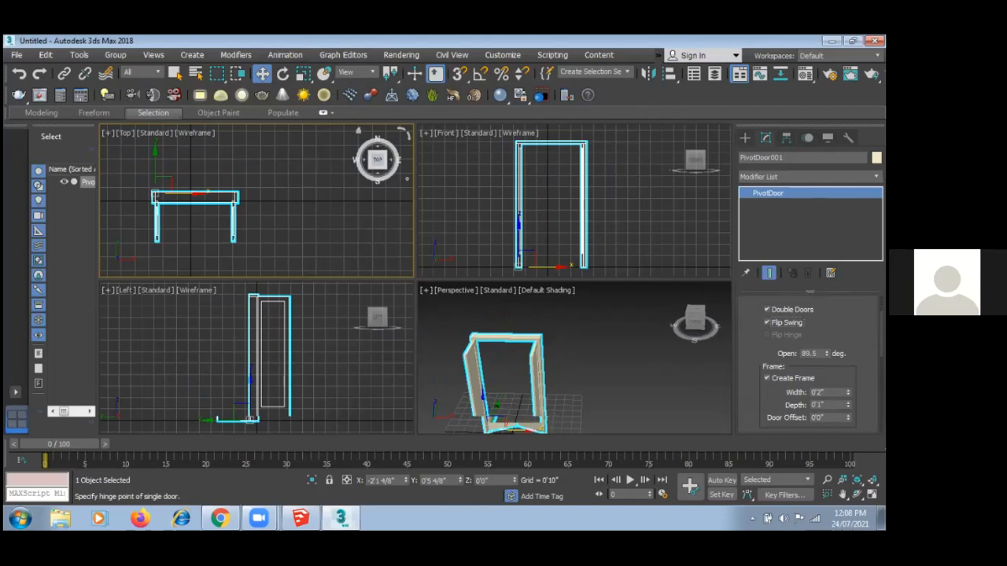
left_click_drag(827, 354, 827, 396)
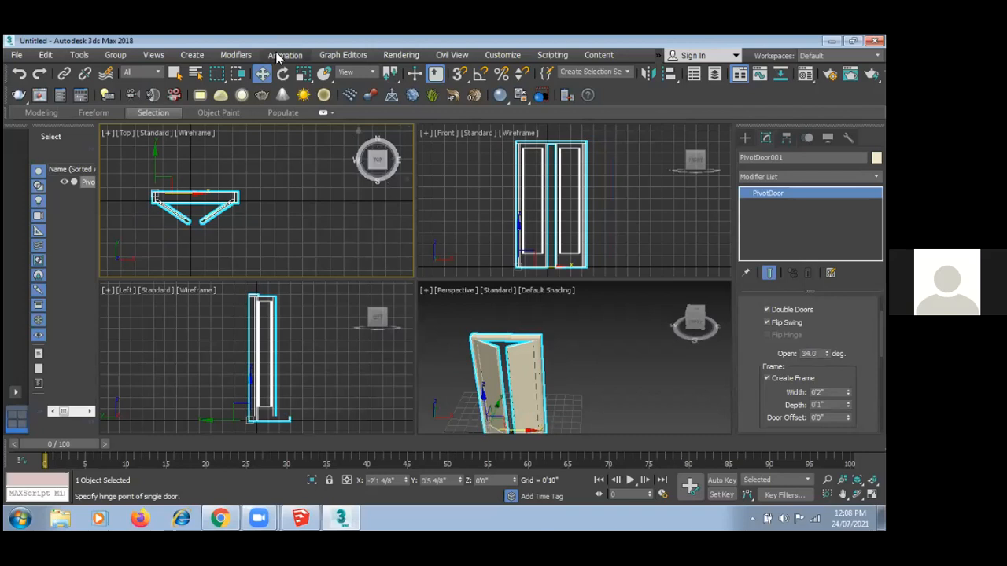
left_click(263, 76)
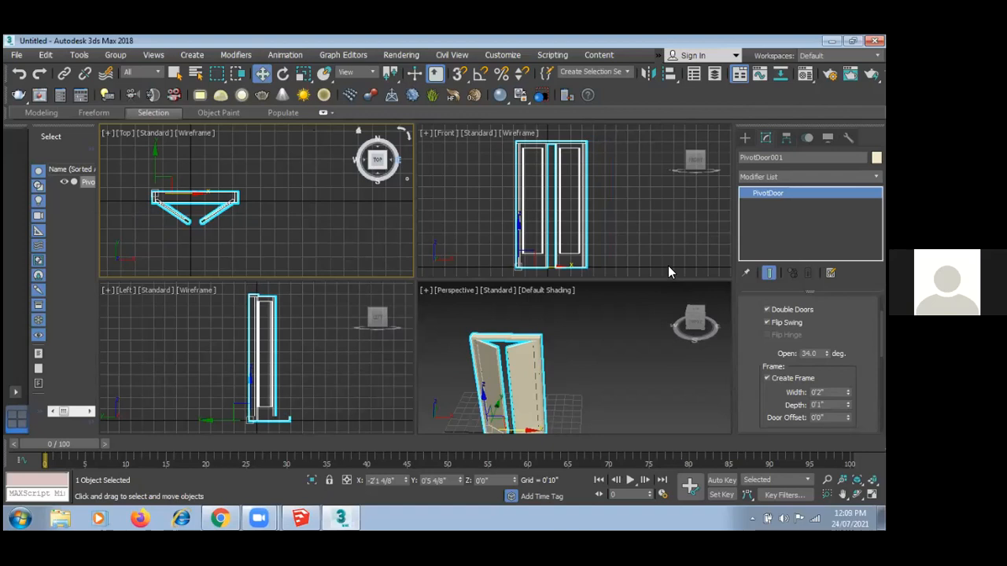
left_click(576, 362)
left_click(531, 371)
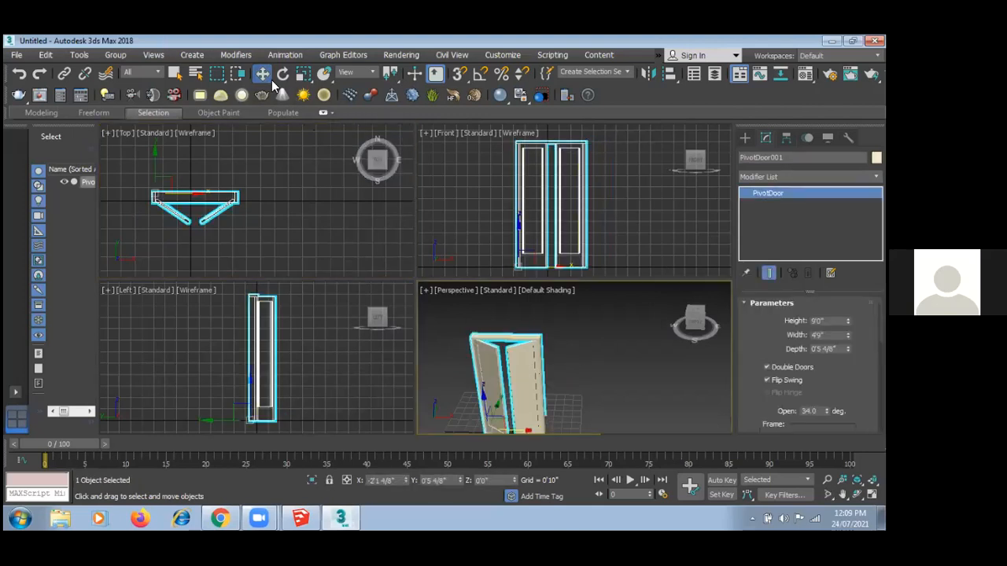
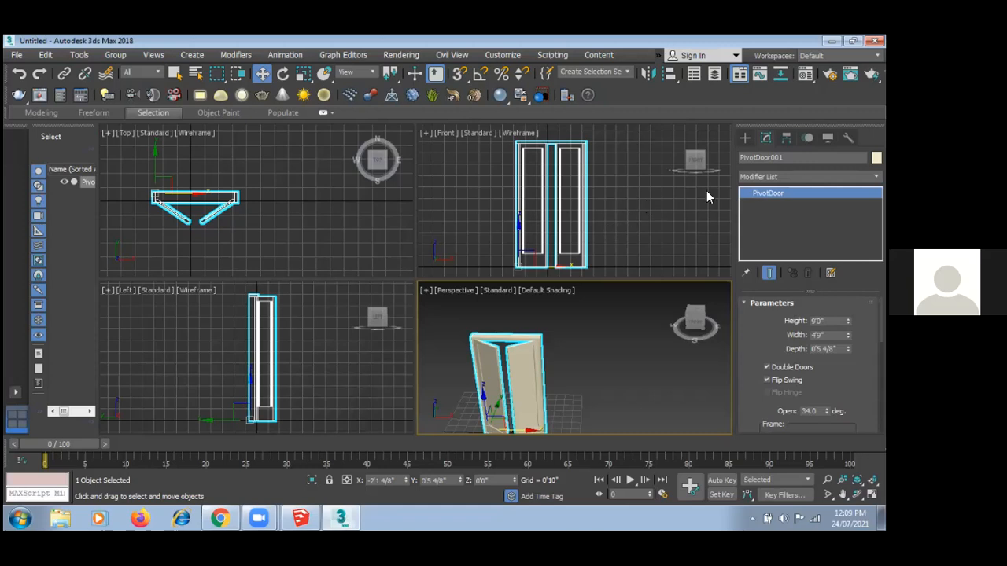
left_click(600, 250)
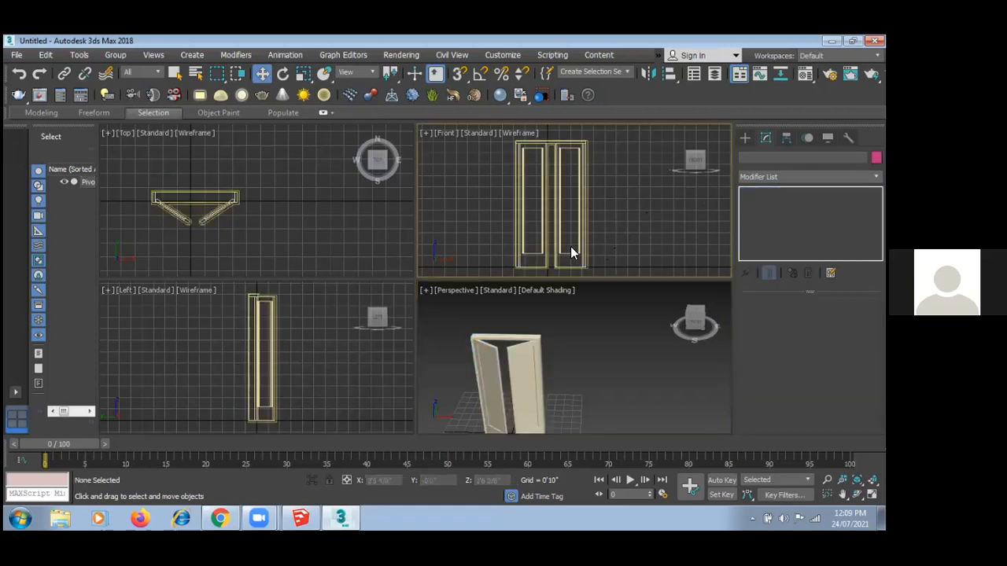
left_click(554, 263)
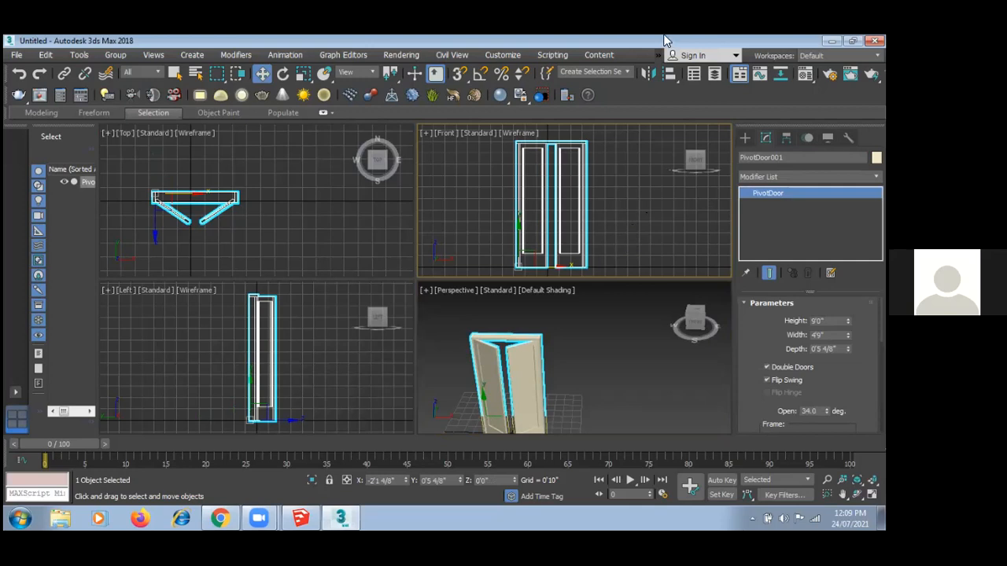
- Replace the pivot door with a flat box drawn in the Top view, about 5'8" long, 9'1" wide and 0'4" high
key("Delete")
left_click(229, 185)
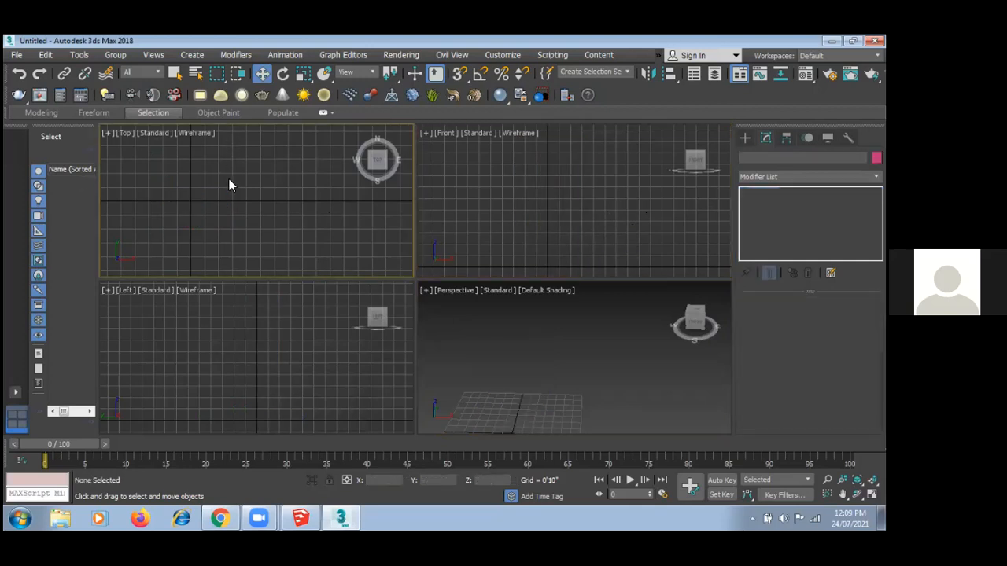
left_click(746, 138)
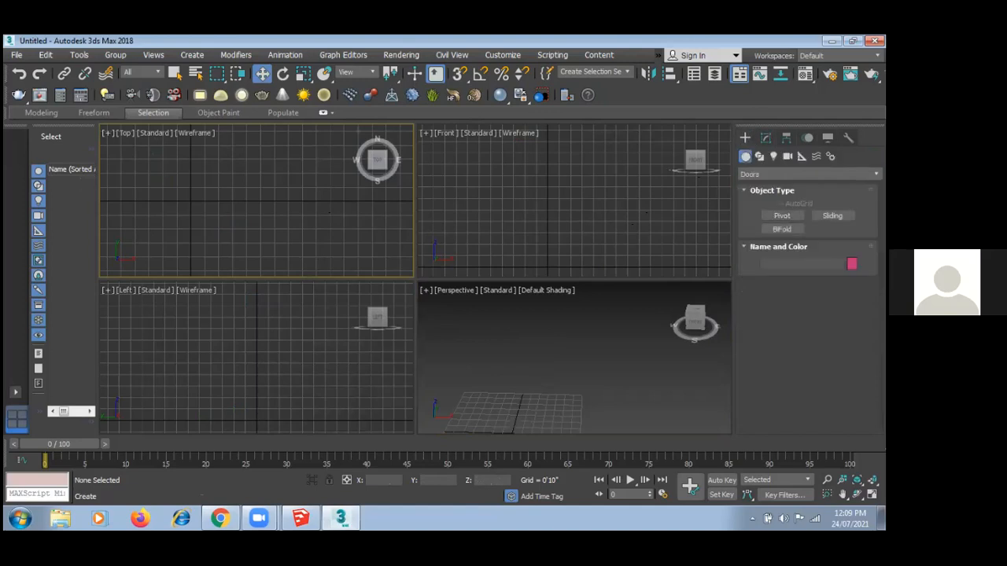
left_click(808, 174)
left_click(778, 186)
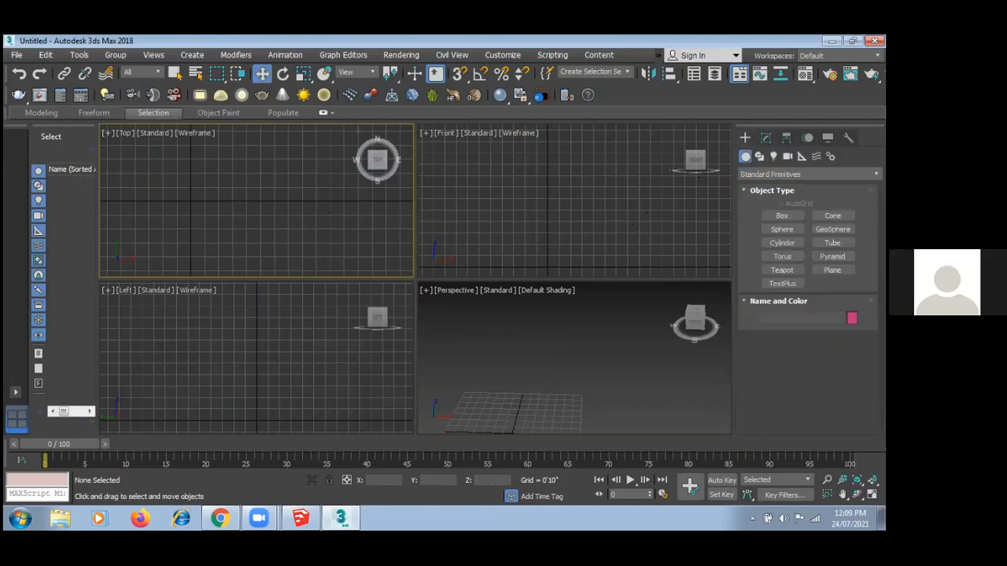
left_click(782, 215)
mouse_move(120, 155)
left_mouse_down()
mouse_move(206, 225)
mouse_move(274, 249)
left_mouse_up()
left_click(274, 242)
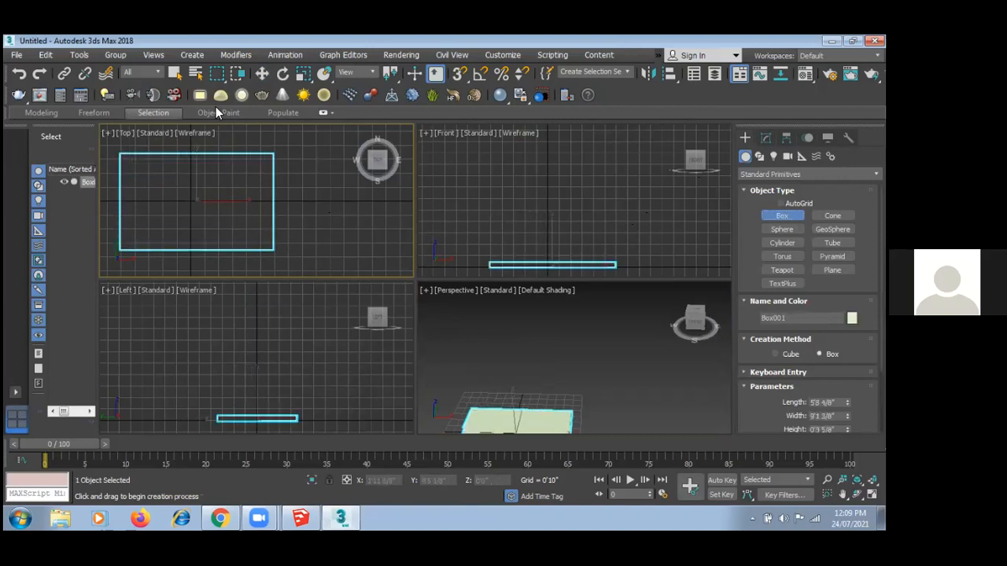
left_click(262, 73)
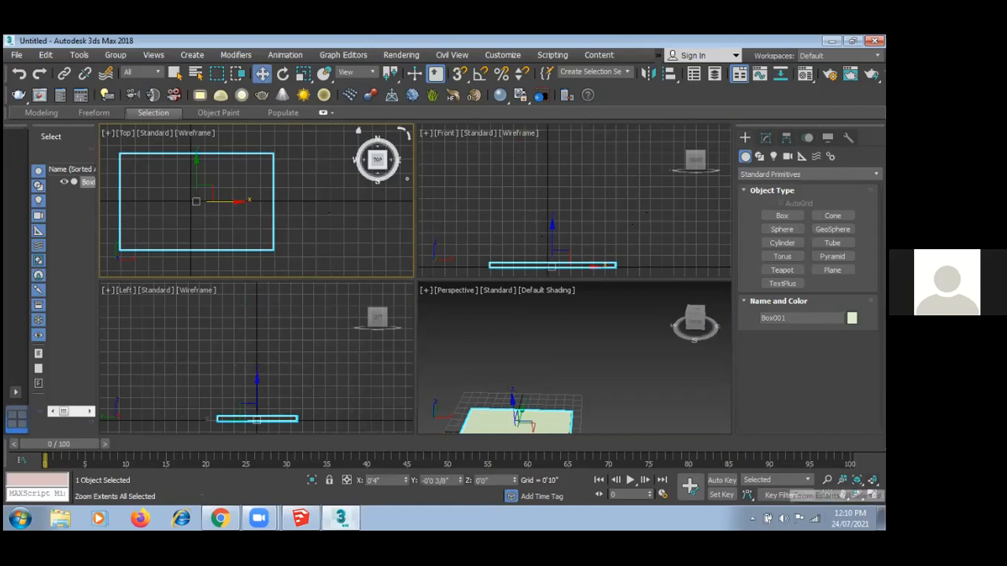
left_click(872, 479)
middle_click_drag(618, 382, 606, 396)
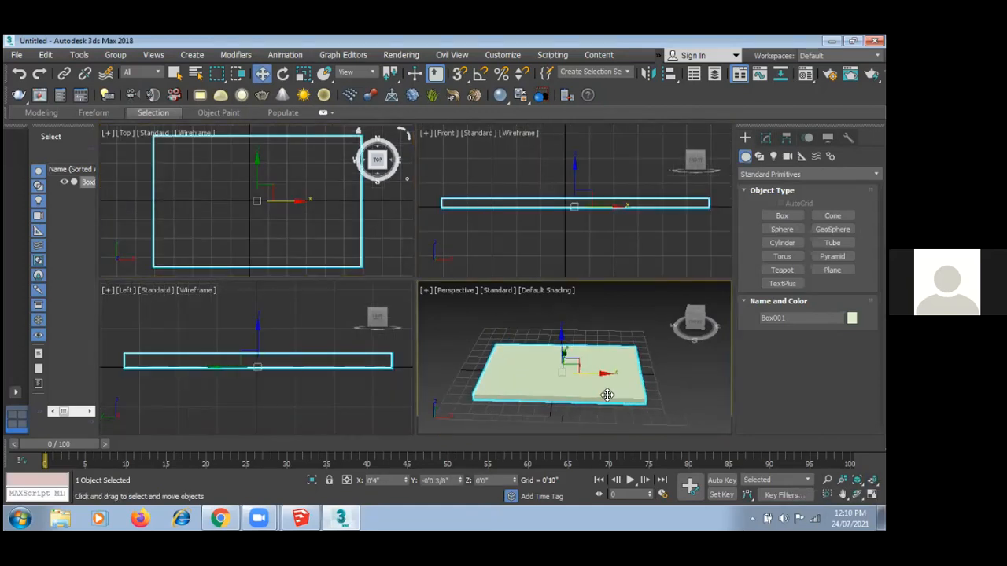
- Give the first material slot a Marble diffuse map, assign it to the box and show it shaded in the viewport
left_click(805, 74)
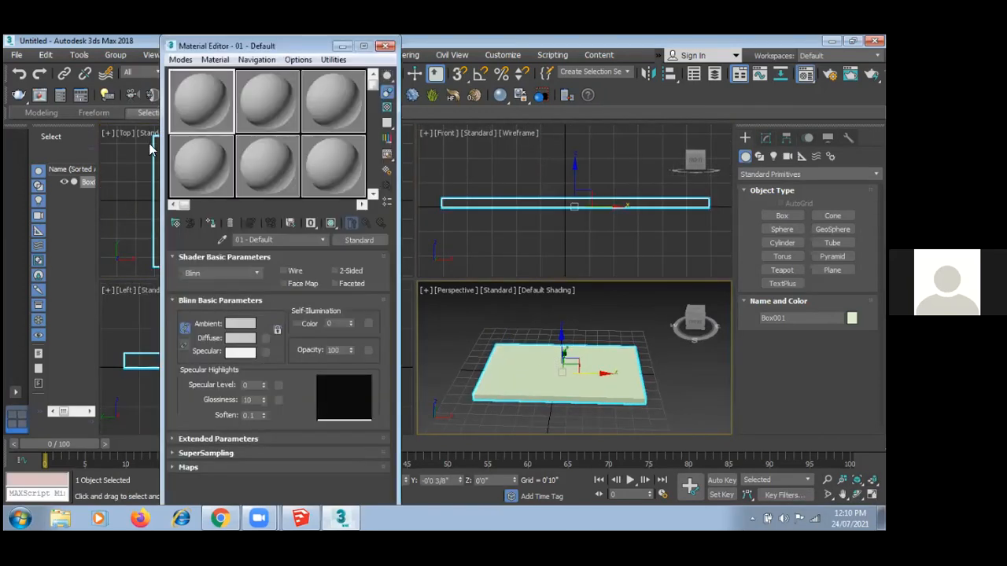
left_click(265, 339)
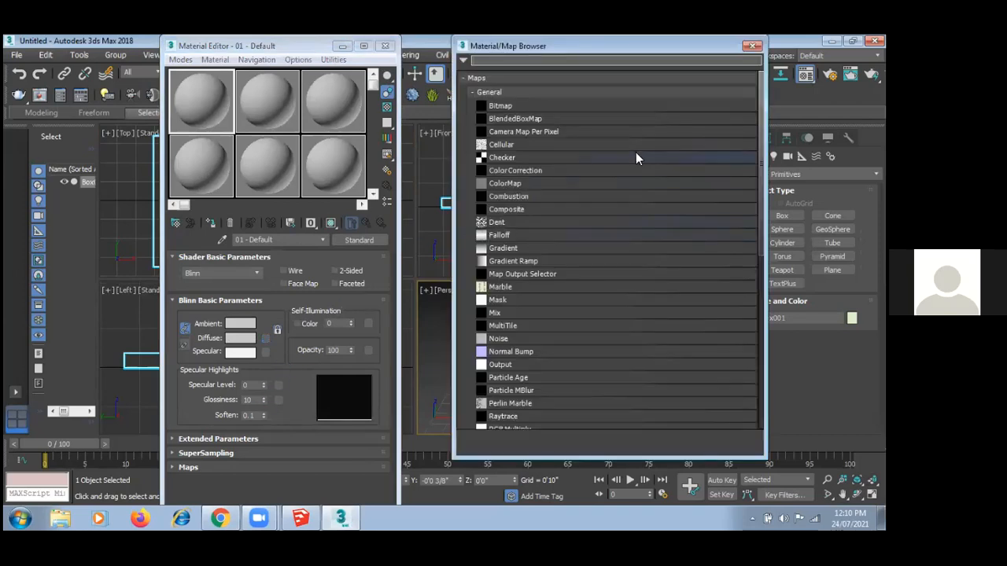
double_click(509, 288)
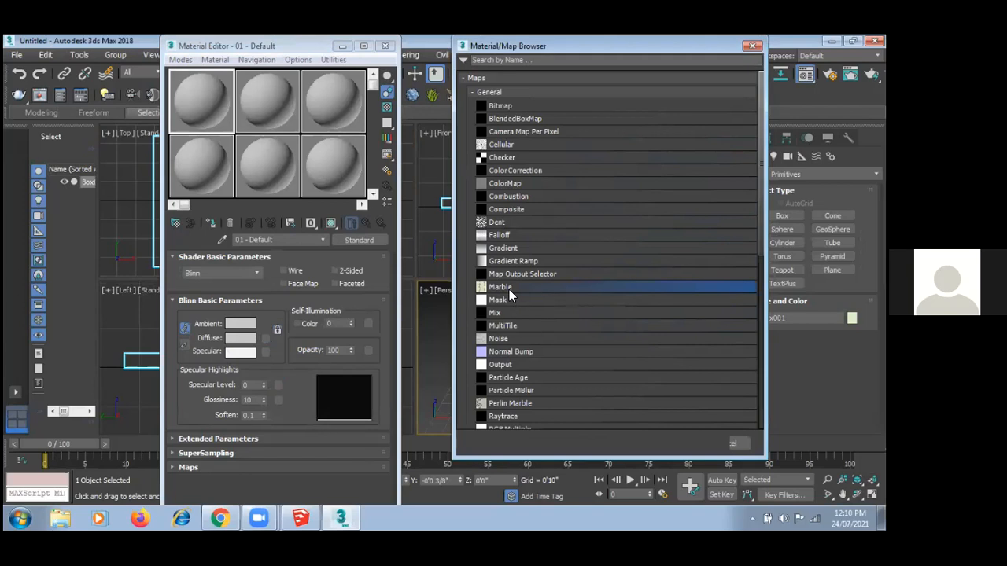
left_click(210, 225)
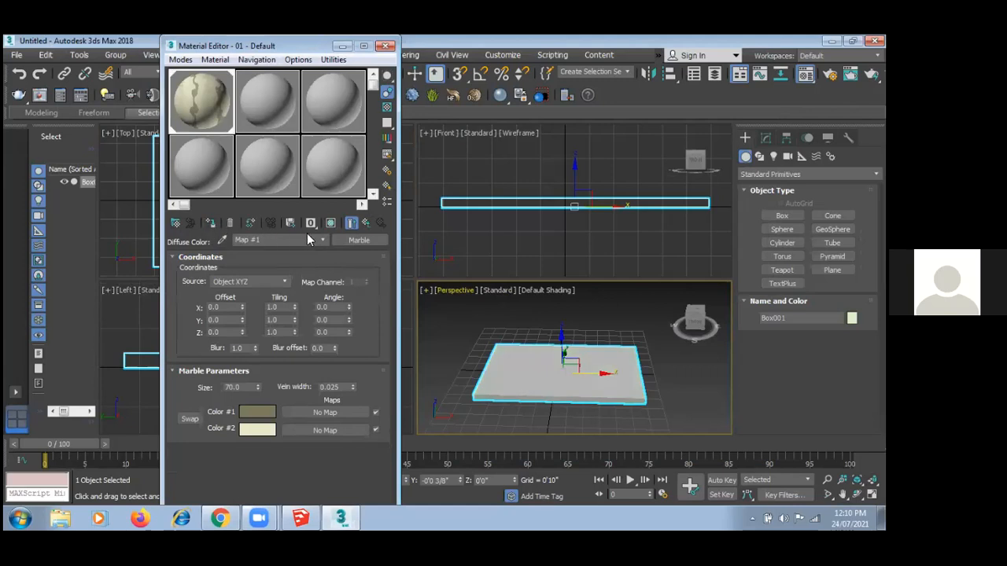
left_click(330, 224)
- Orbit the Perspective view to an angled look at the marble box, render it and close the render window
left_click(656, 378)
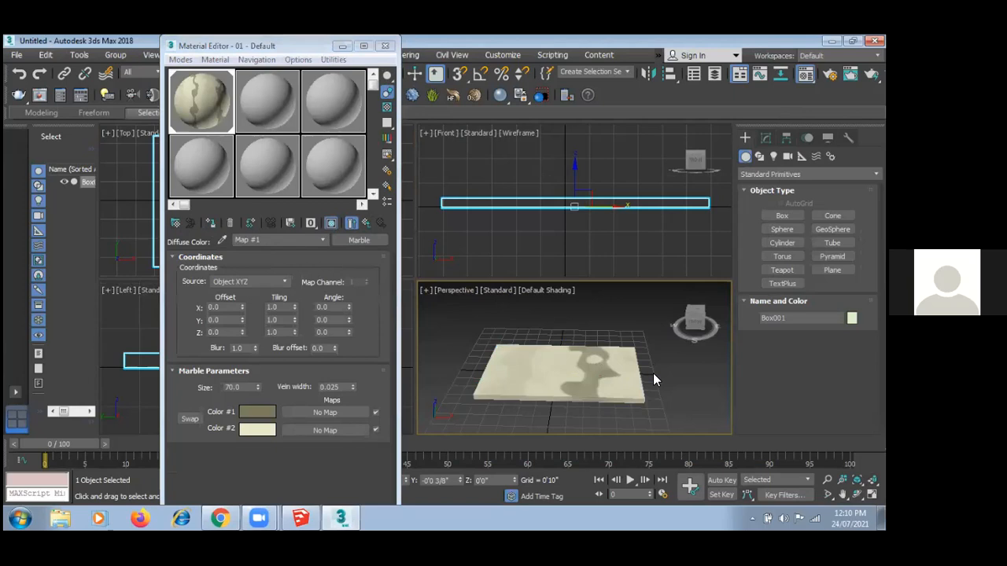
middle_click_drag(631, 353, 613, 318)
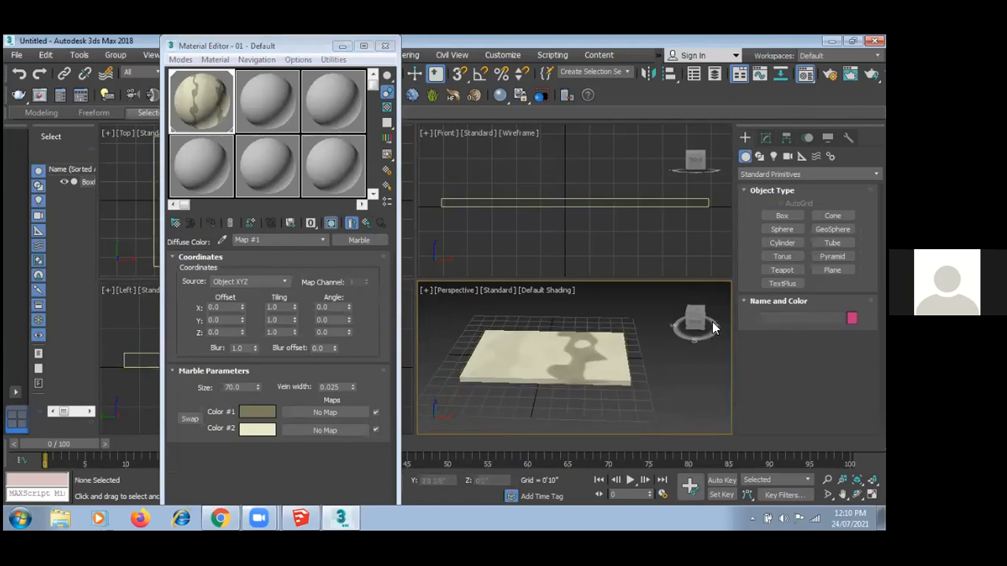
left_click_drag(702, 321, 679, 378)
left_click(586, 386)
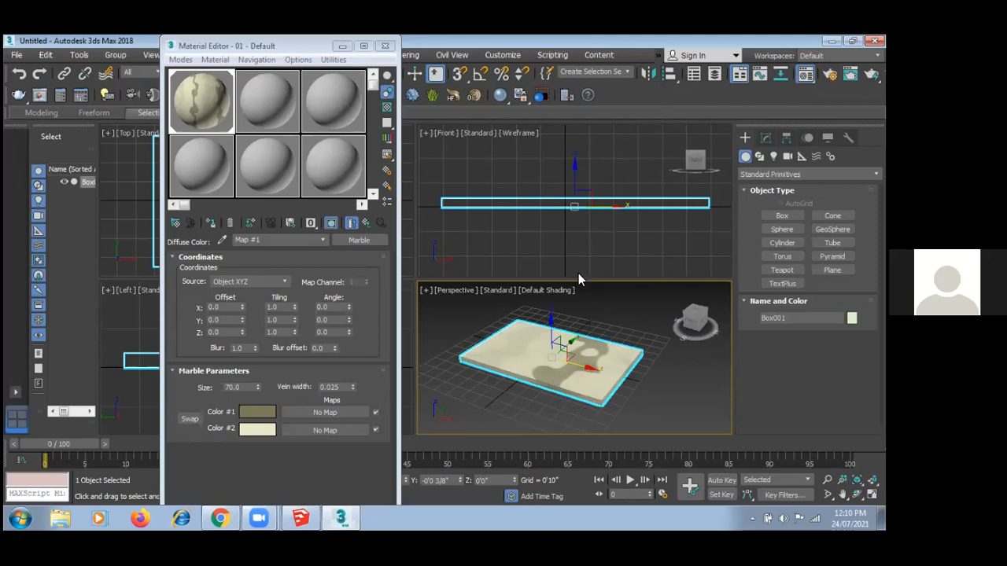
left_click(650, 385)
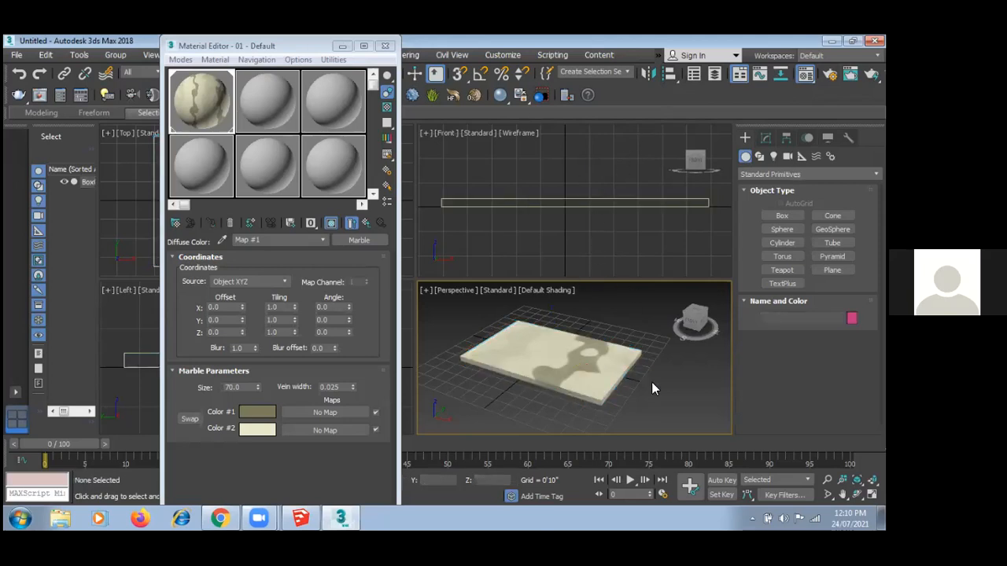
key("shift+q")
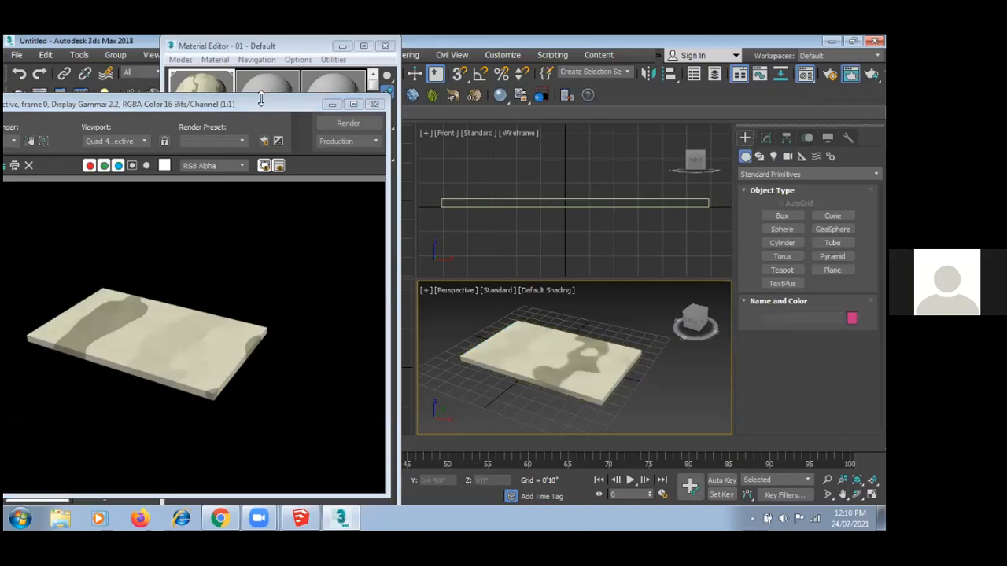
left_click_drag(272, 102, 375, 102)
left_click(604, 377)
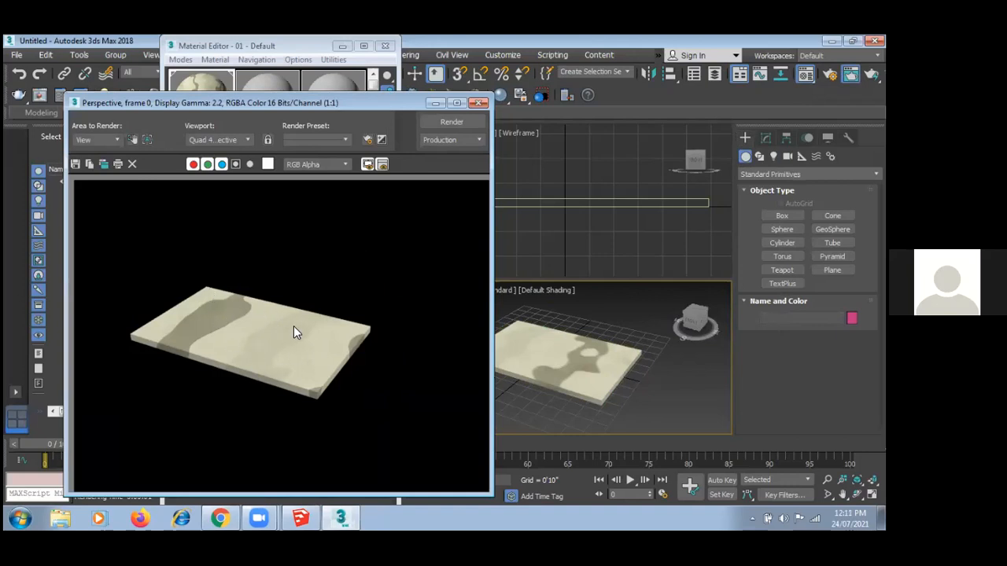
left_click(477, 103)
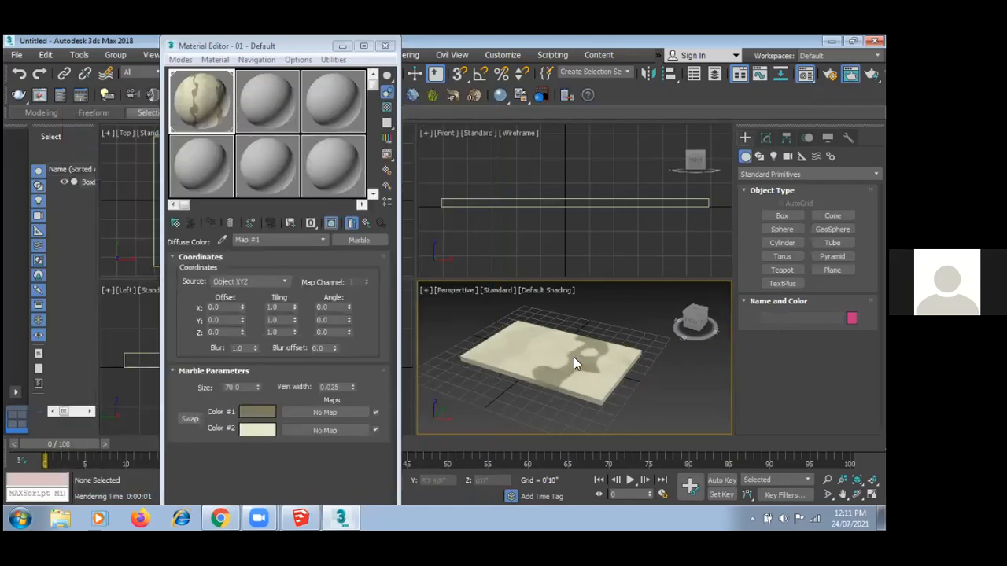
- Give the second material slot a Wood diffuse map, assign it to the box and show it shaded in the viewport
left_click(511, 354)
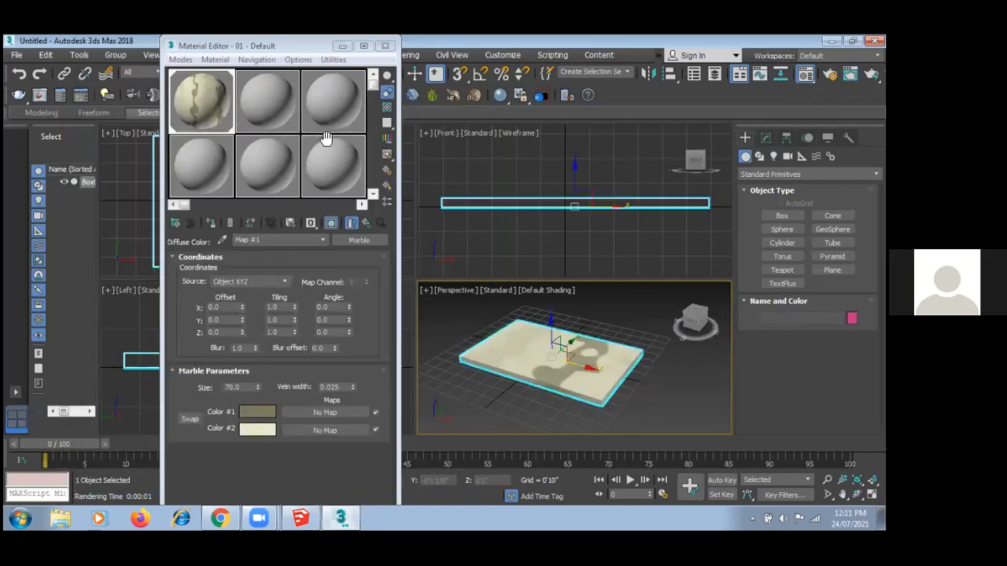
left_click(284, 110)
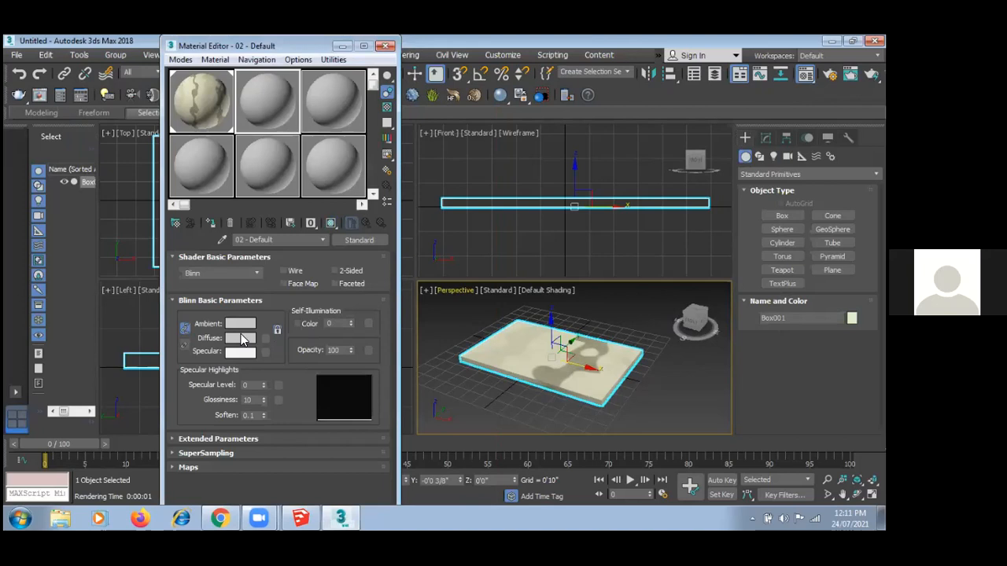
left_click(264, 339)
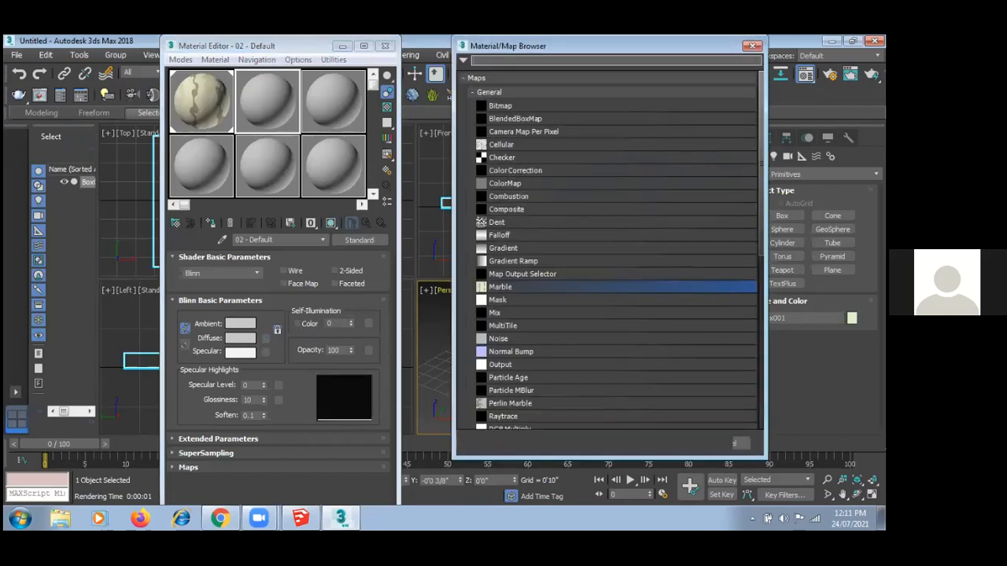
scroll(560, 354, "down", 7)
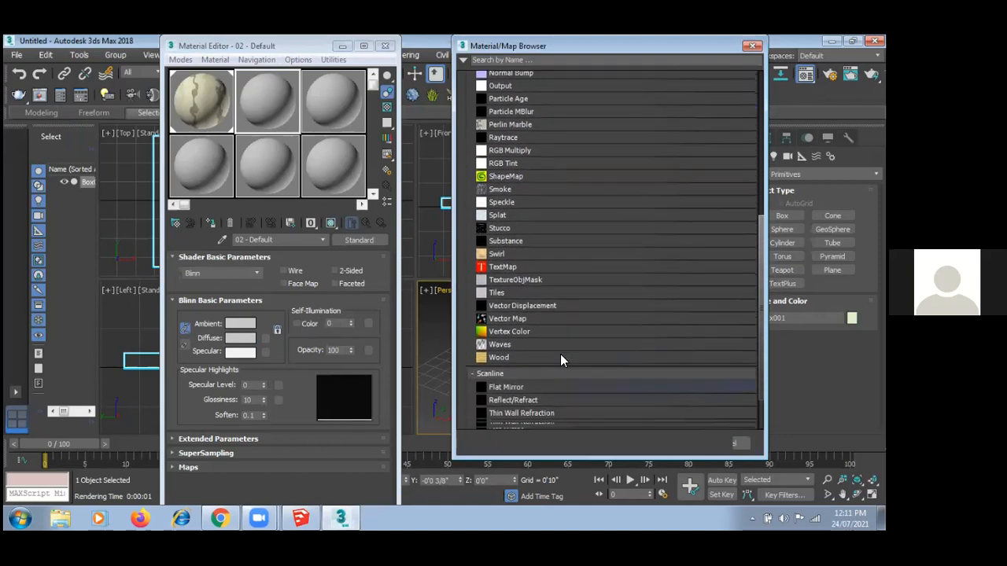
double_click(503, 357)
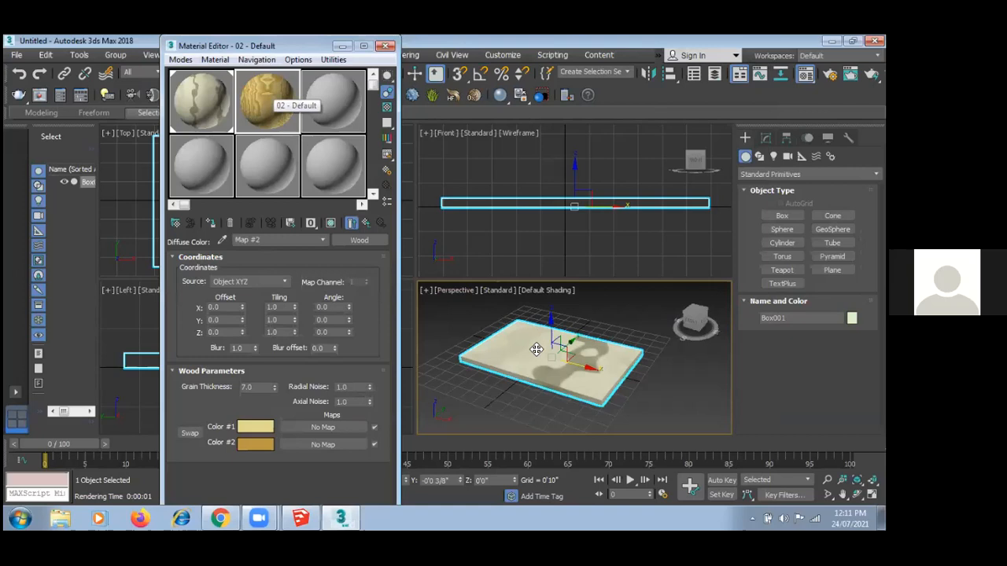
left_click(212, 226)
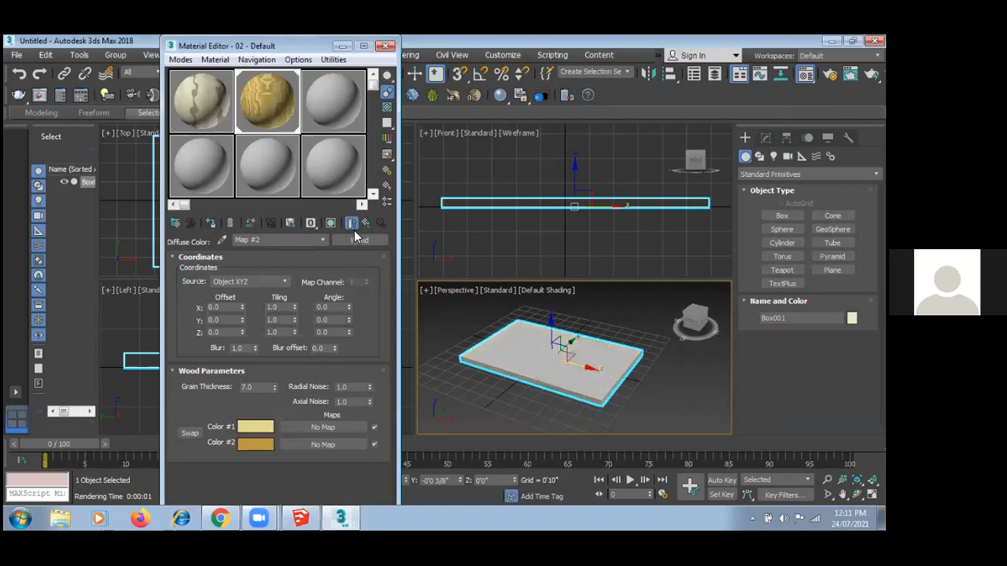
left_click(329, 226)
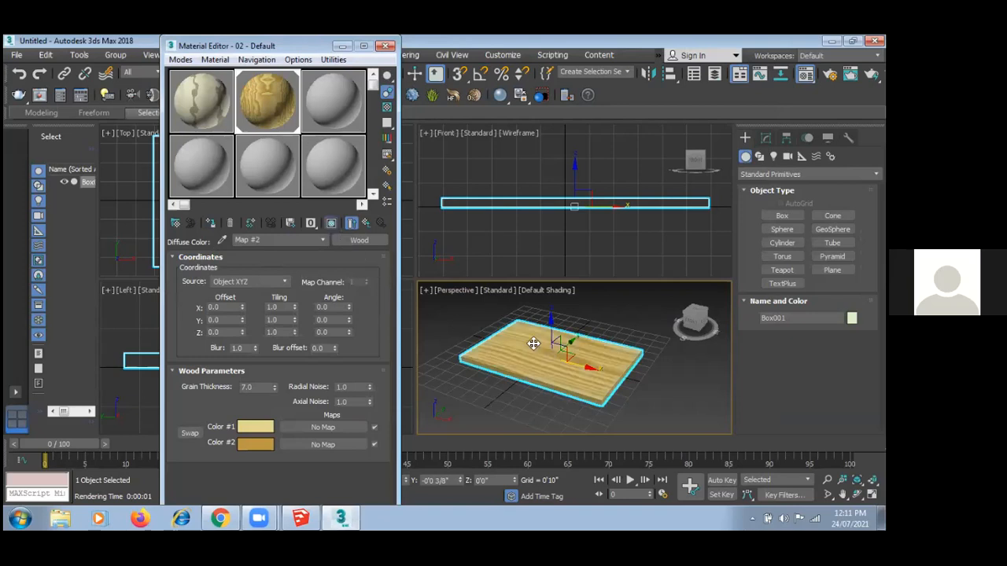
- Render the wood-textured box in the Perspective view and close the render window
left_click(639, 381)
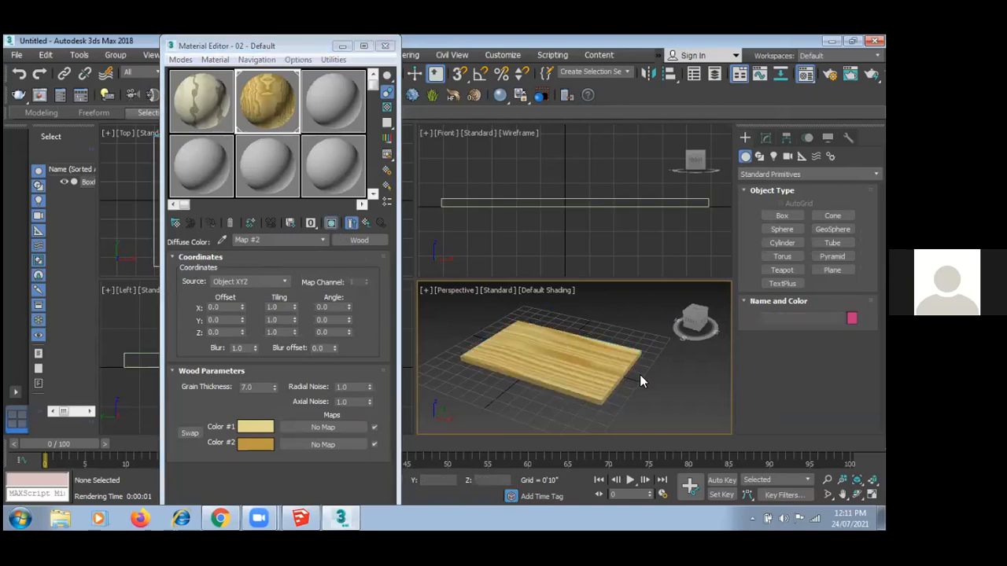
key("shift+q")
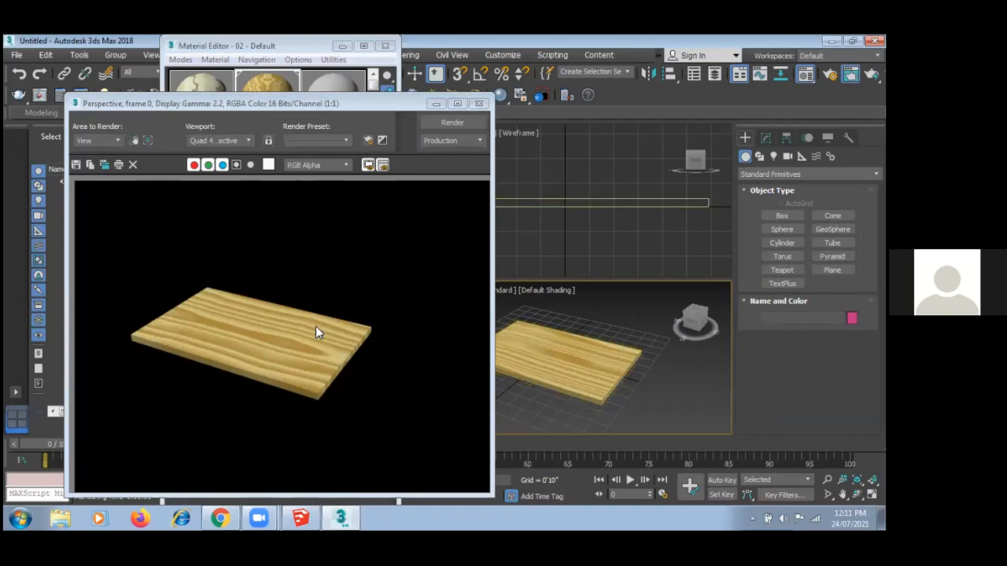
left_click(480, 103)
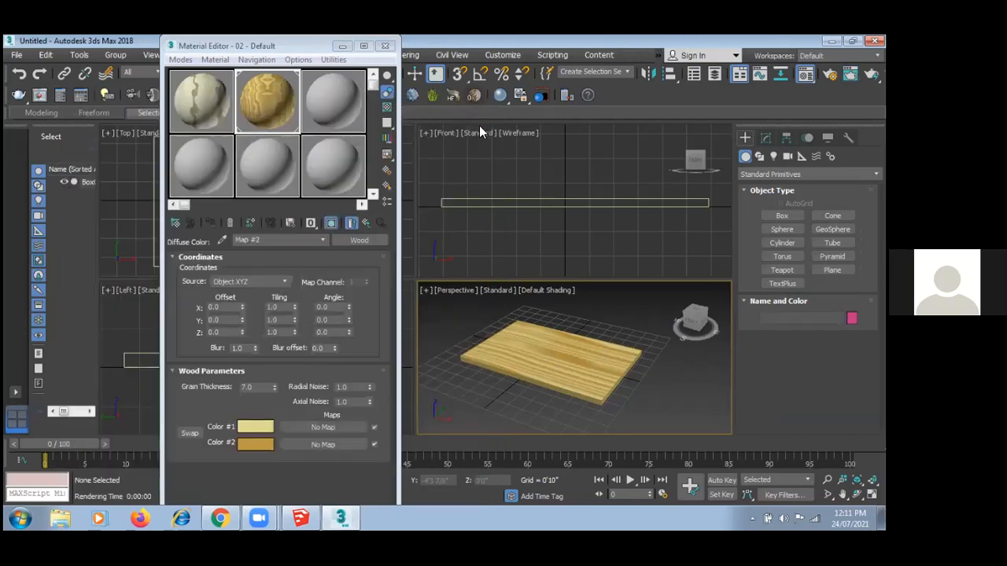
- Give the third material slot a Bitmap diffuse map
left_click(324, 99)
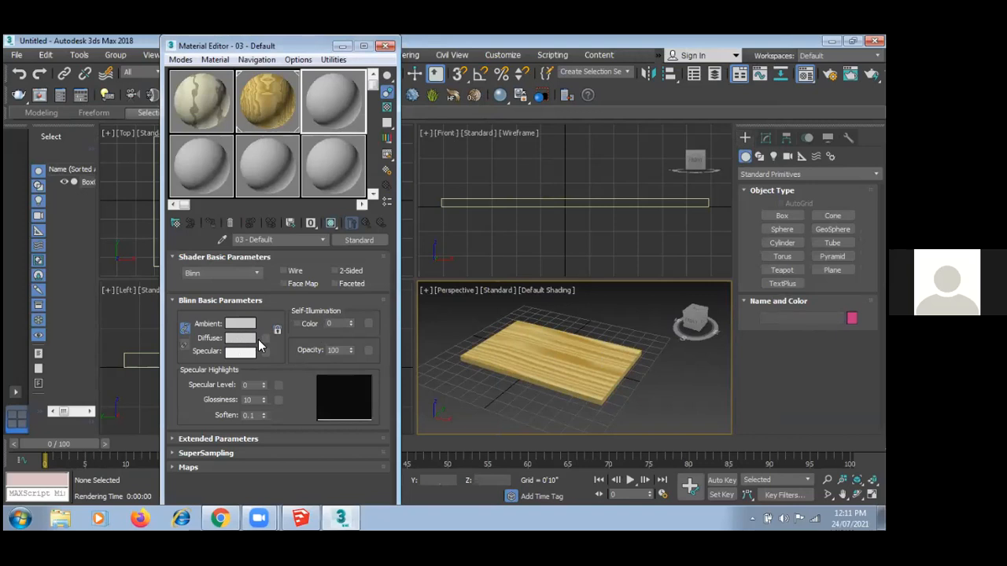
left_click(265, 340)
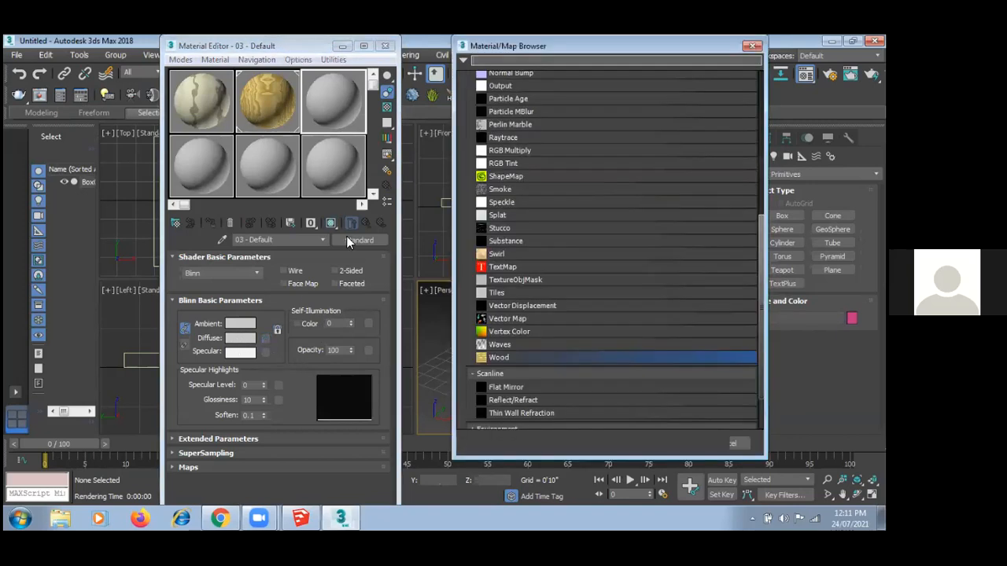
scroll(560, 141, "up", 7)
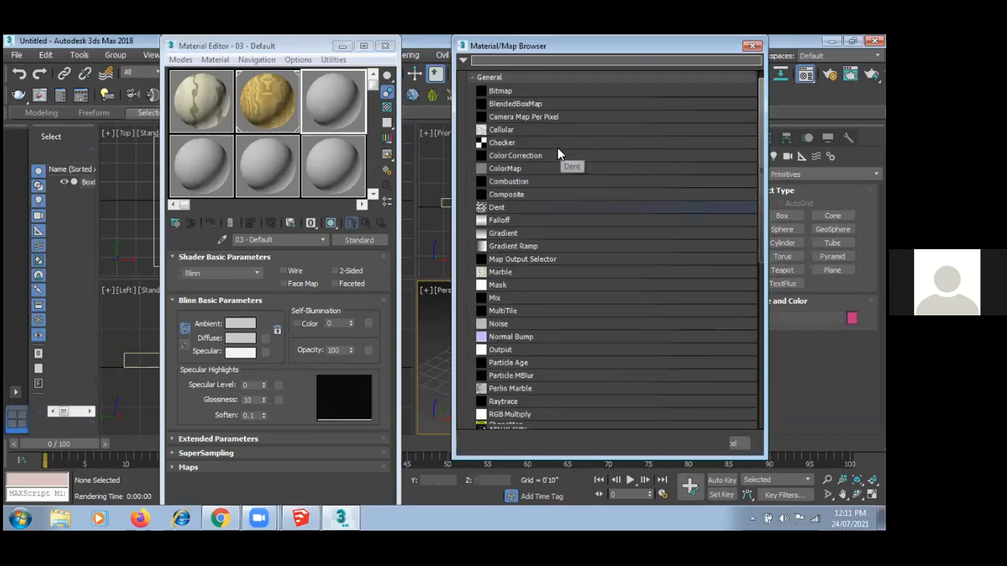
double_click(502, 91)
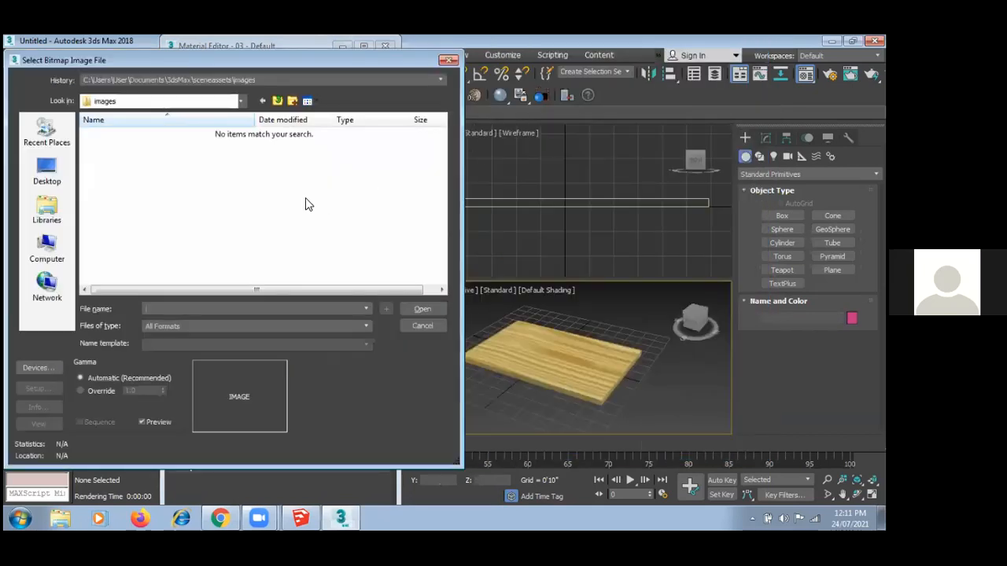
- Load the seamless_2251 image from the E: drive's 3ds max support file\MATERIAL folder as the diffuse bitmap
left_click(165, 105)
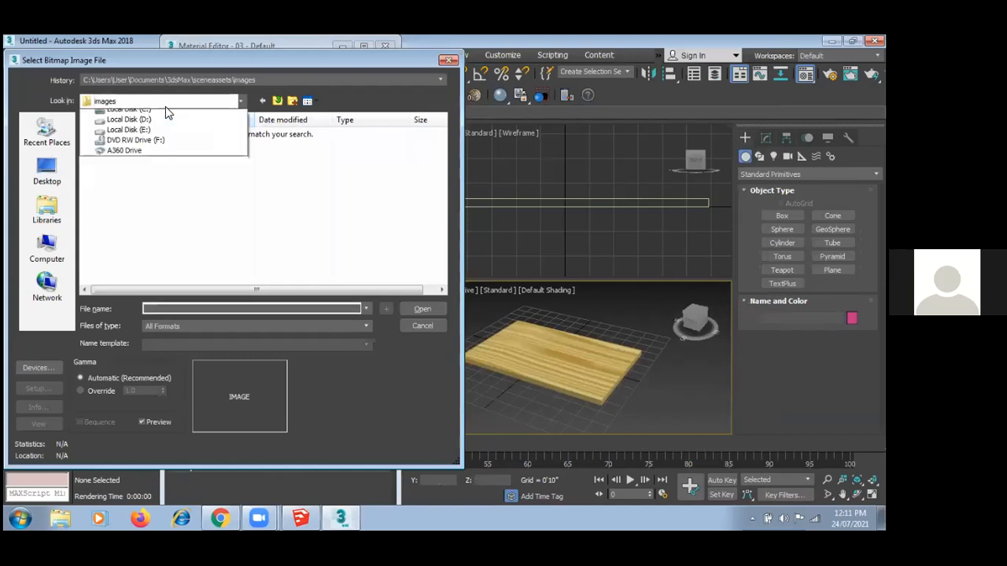
left_click(128, 249)
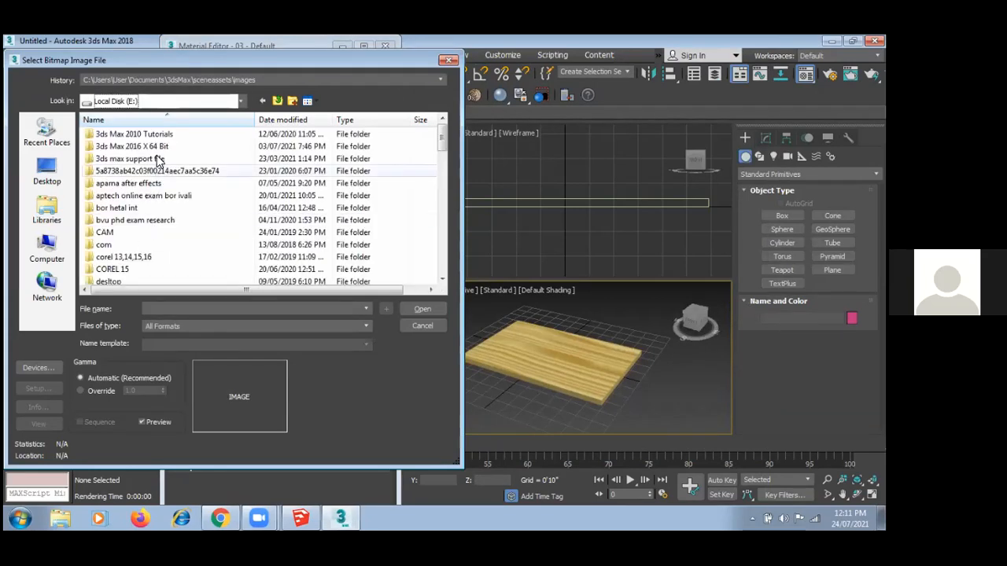
double_click(130, 158)
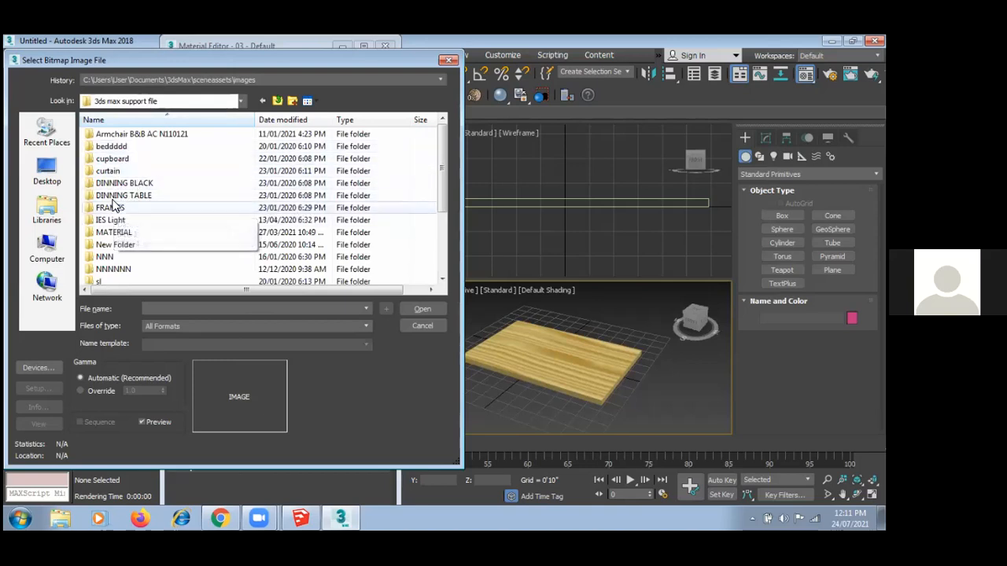
double_click(126, 234)
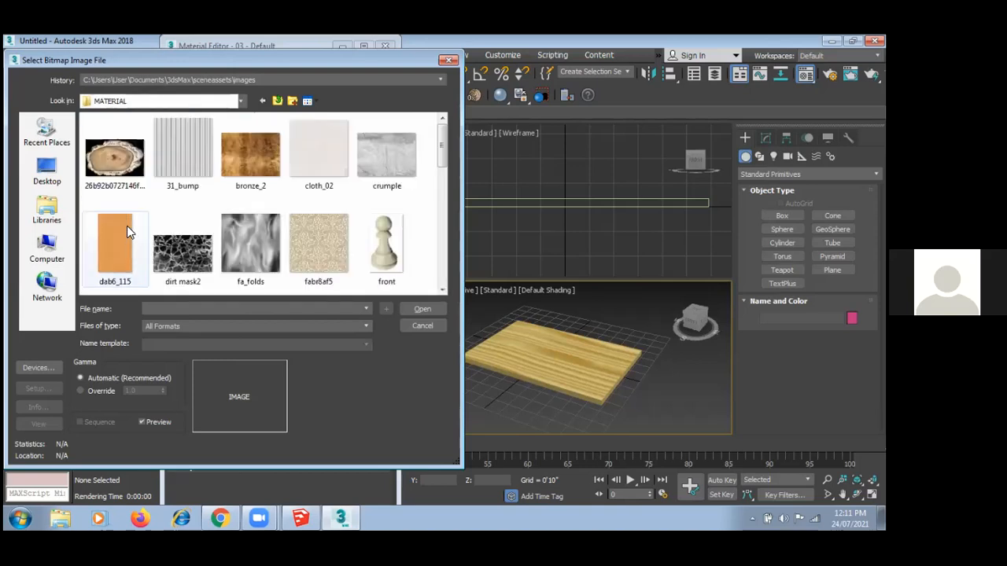
left_click_drag(439, 155, 446, 196)
left_click(188, 168)
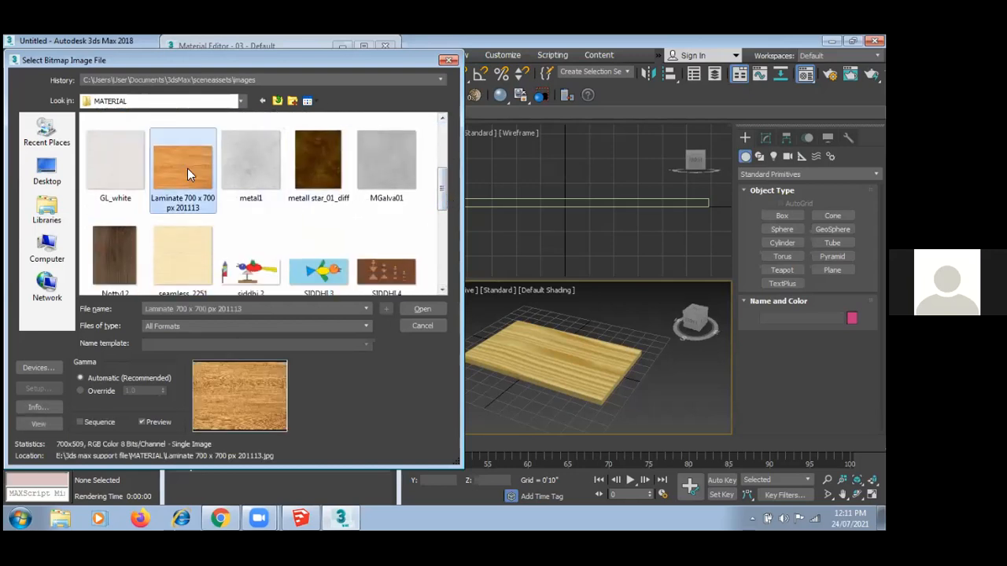
left_click(189, 250)
left_click(422, 309)
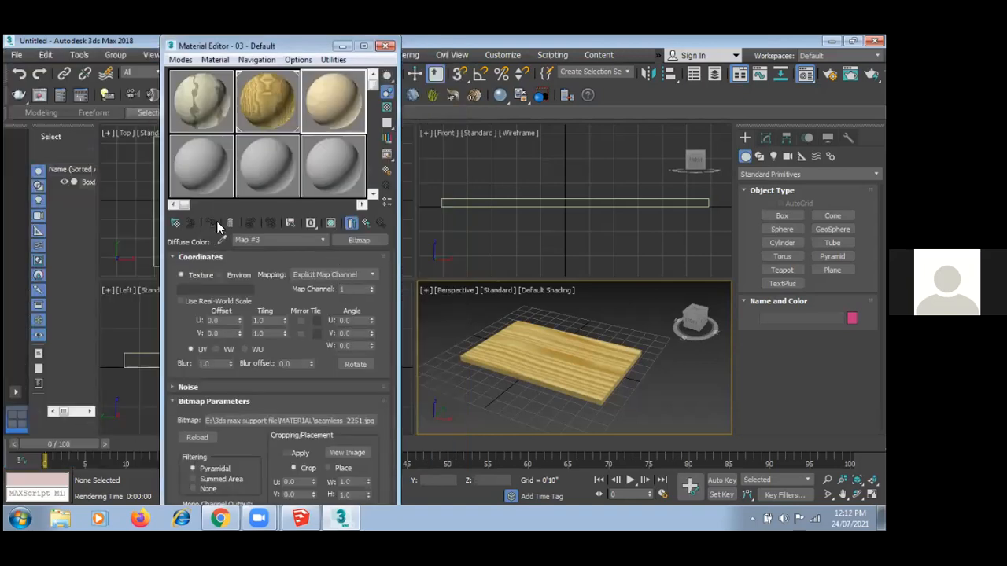
- Assign the bitmap material to the box and show it shaded in the viewport
left_click(512, 375)
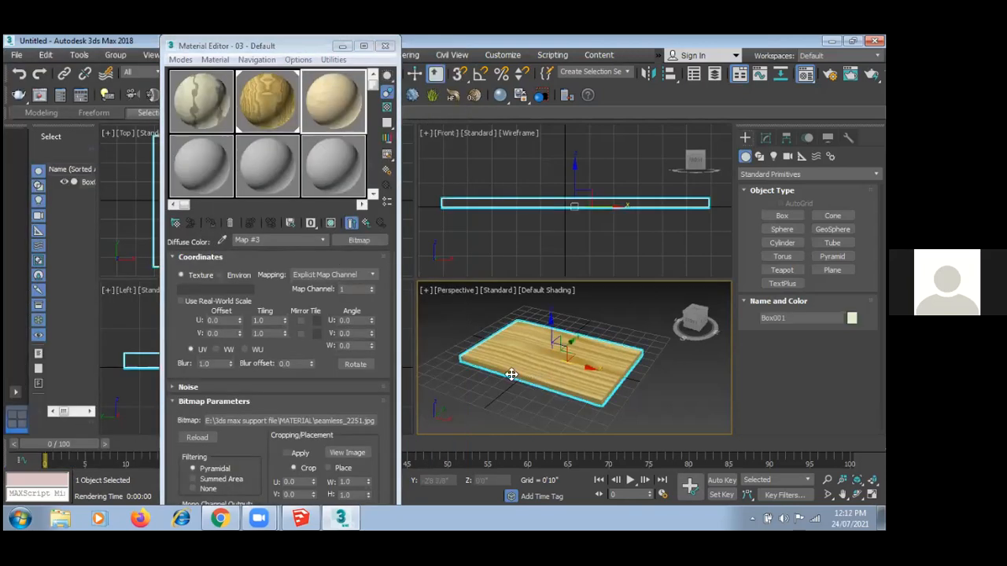
left_click(211, 227)
left_click(331, 222)
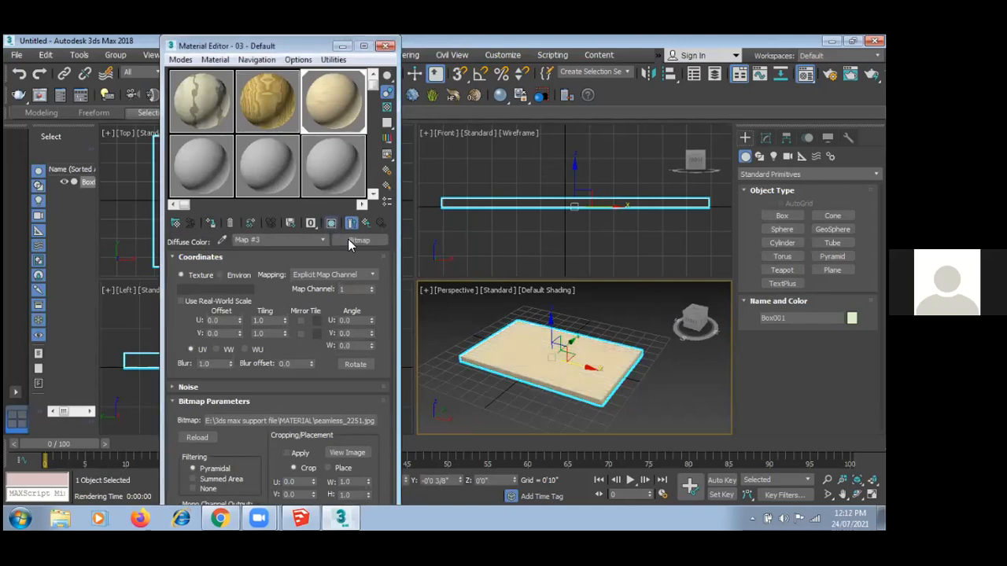
- Deselect the box, render the Perspective view with the bitmap texture and close the render window
left_click(661, 397)
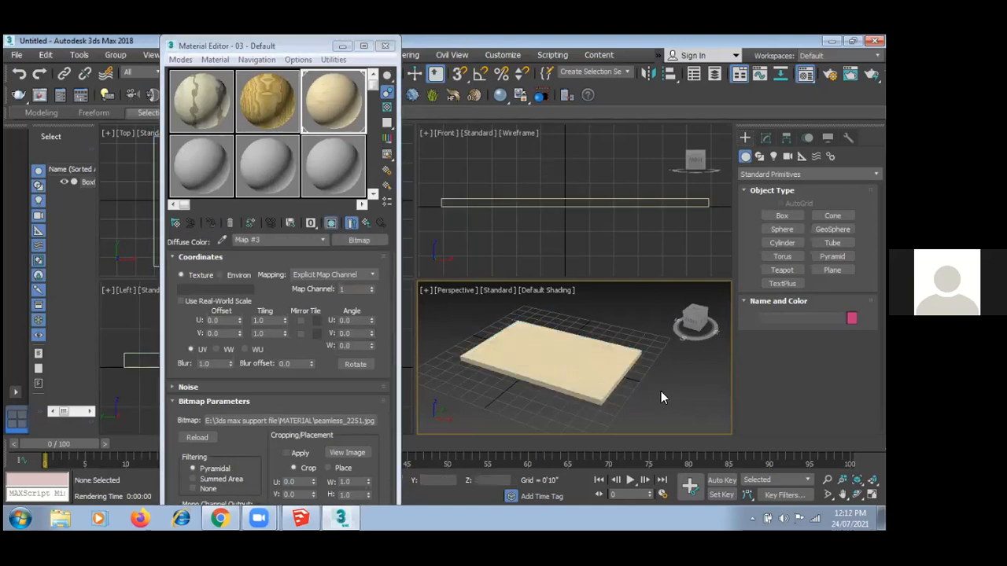
key("shift+q")
scroll(223, 354, "up", 3)
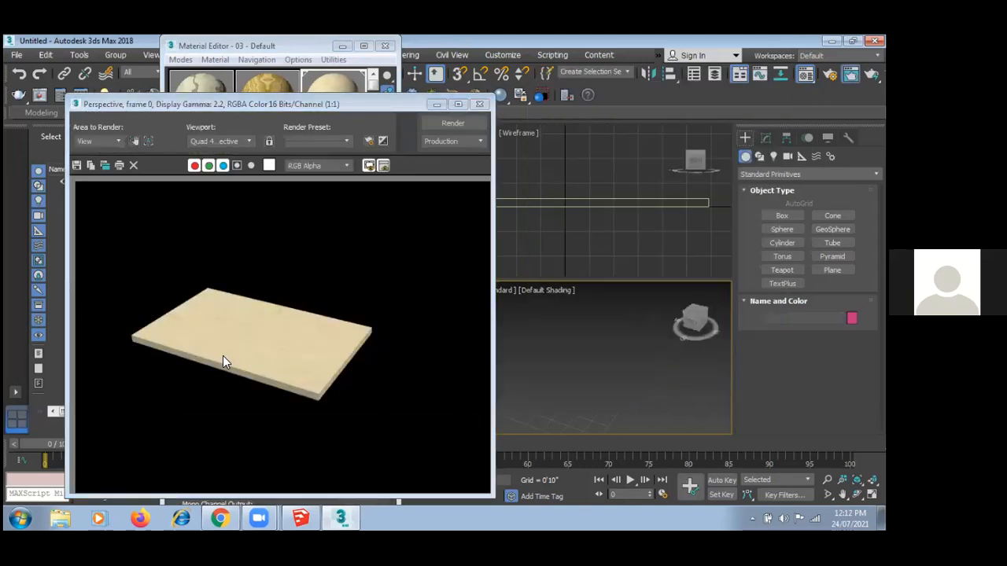
left_click(238, 329)
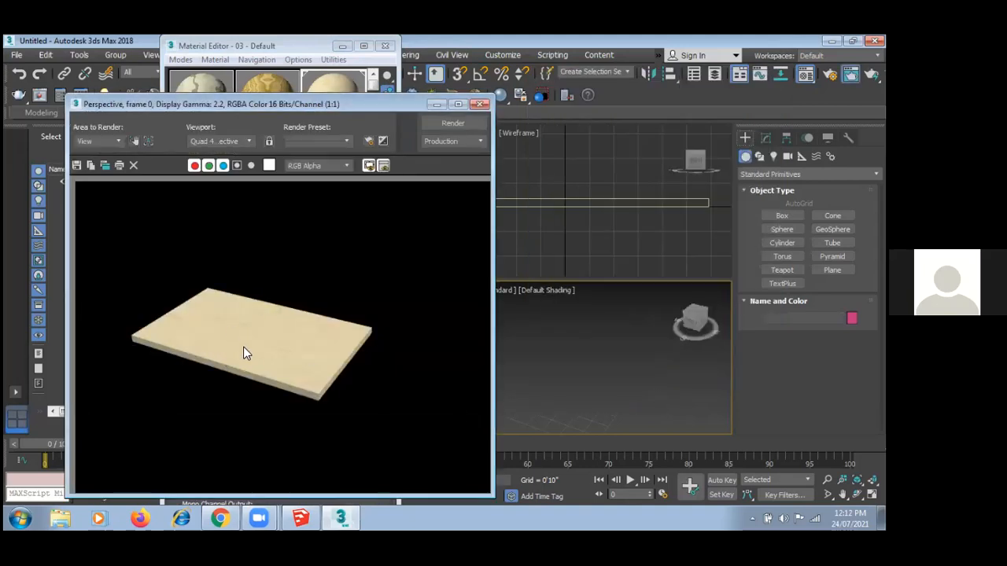
left_click(482, 104)
- Render a close-up of the bitmap-textured box in the Perspective view and close the render window
left_click(872, 480)
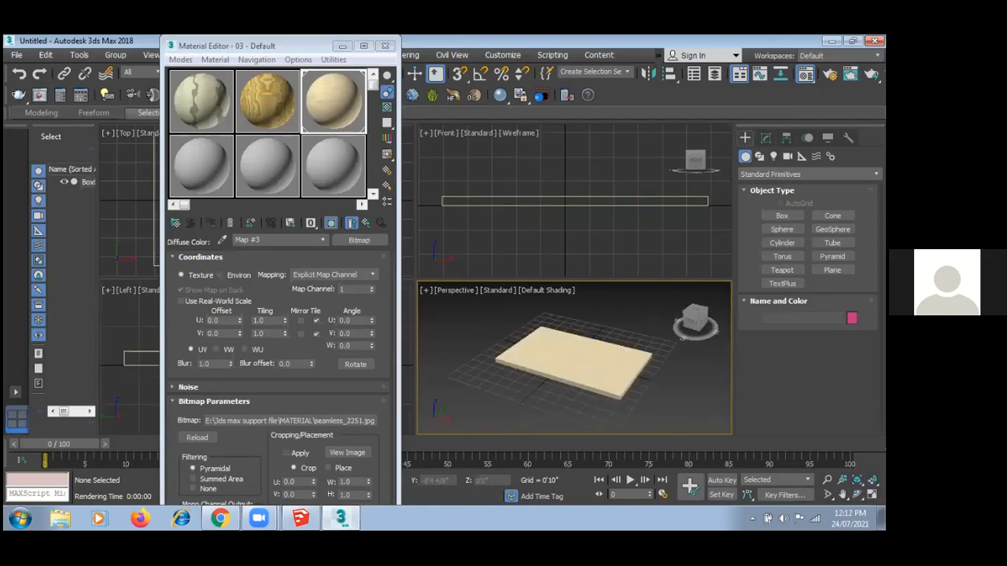
scroll(550, 370, "up", 5)
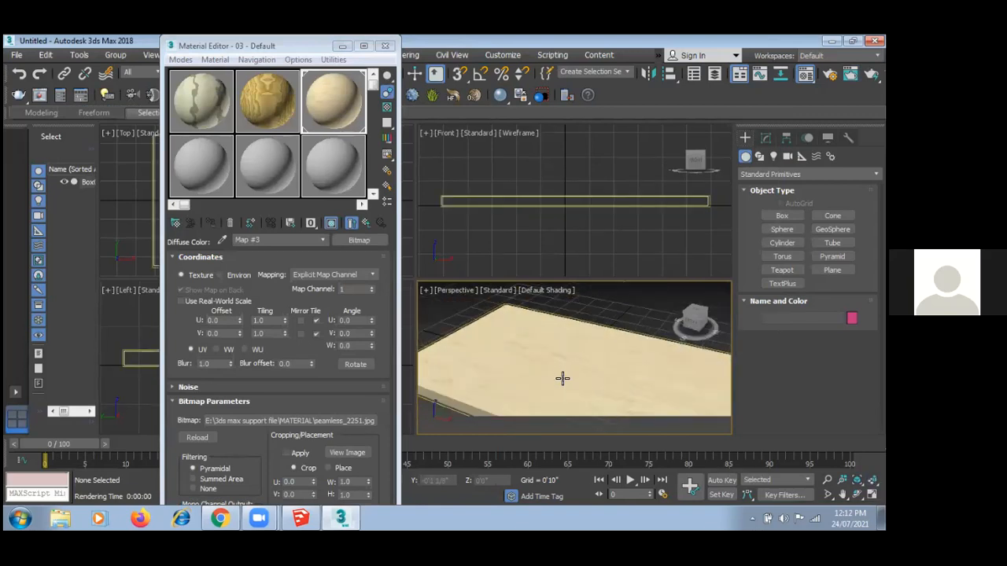
key("shift+q")
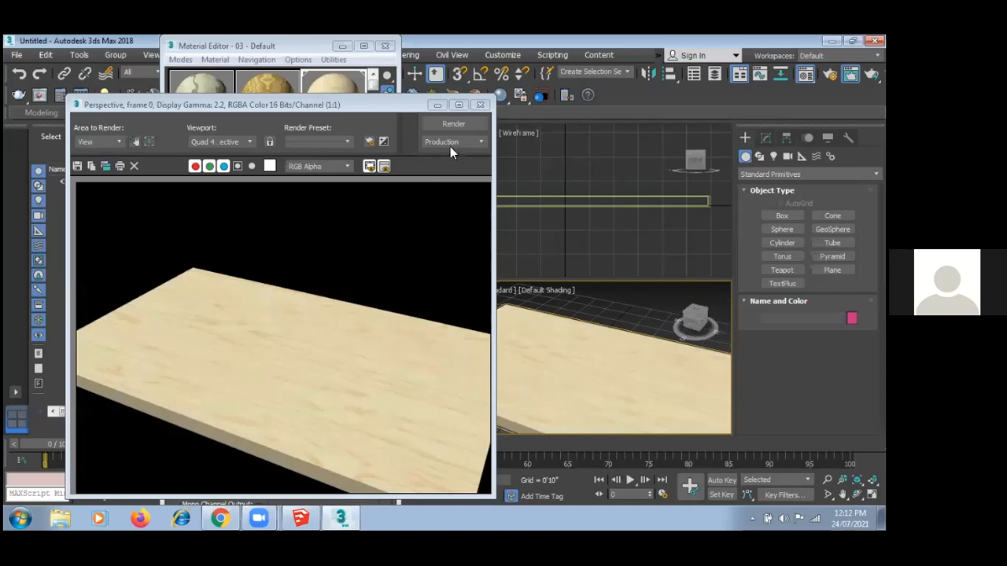
left_click(480, 105)
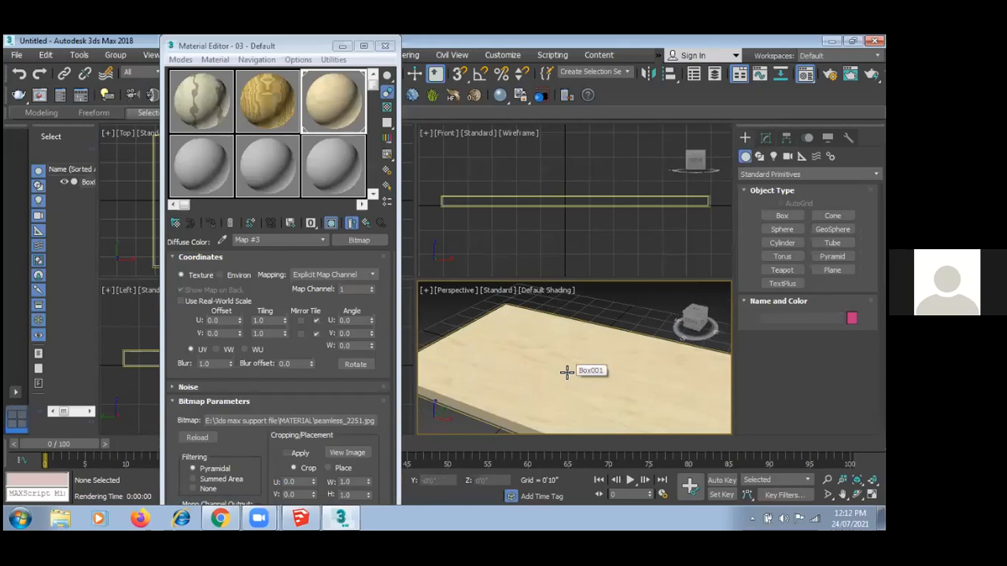
- Close the Material Editor and delete the box from the scene
left_click(220, 177)
left_click(521, 385)
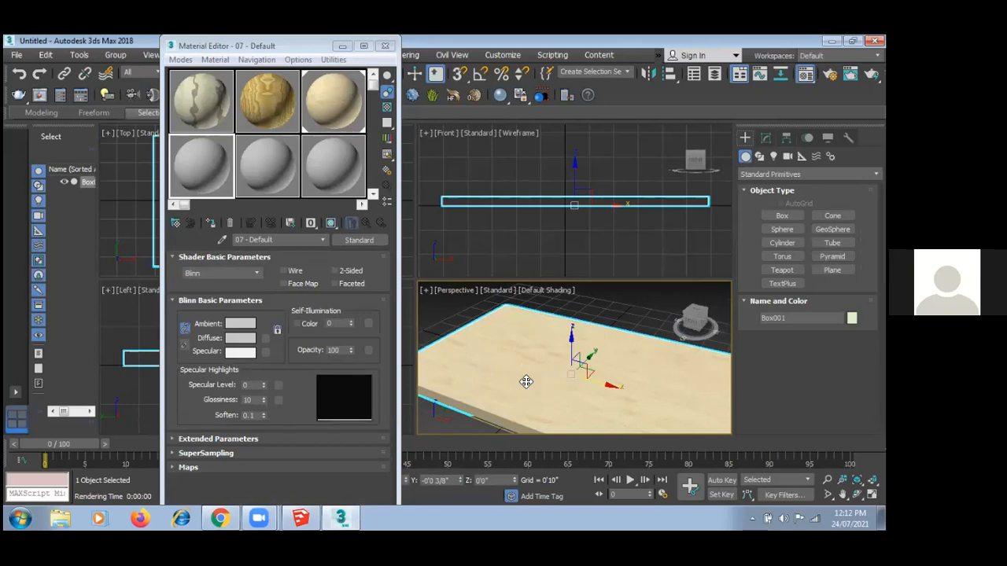
scroll(494, 334, "down", 5)
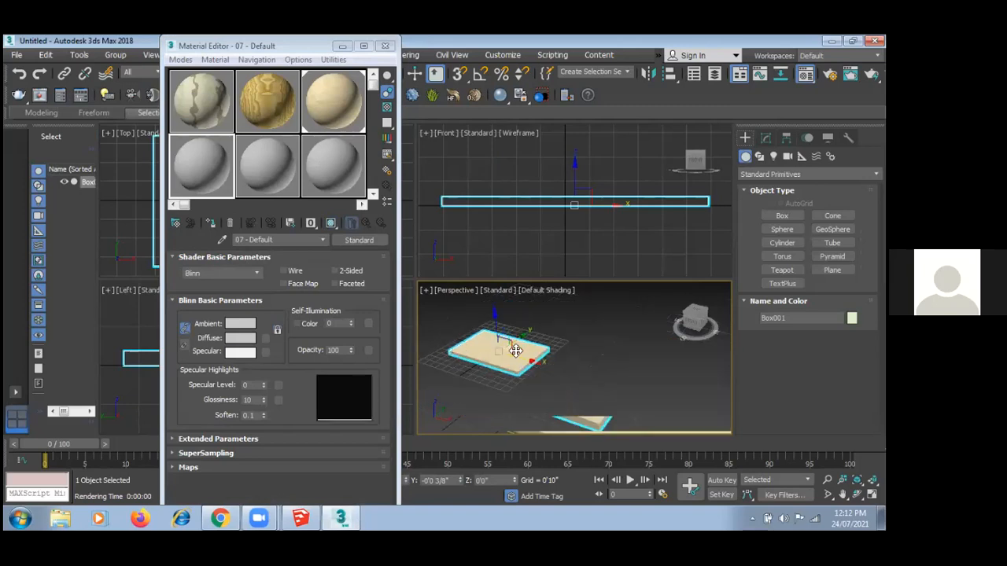
scroll(516, 349, "up", 3)
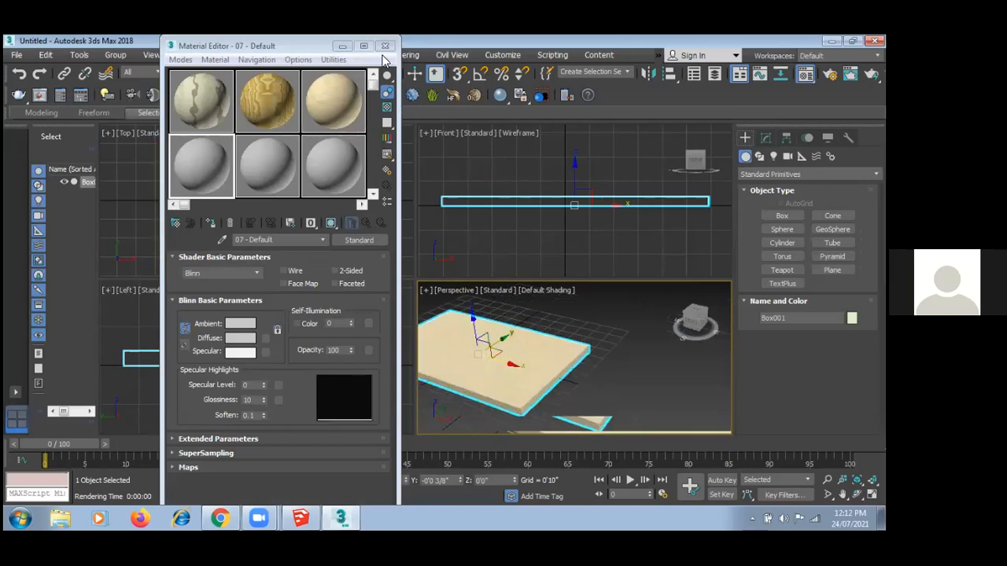
key("Delete")
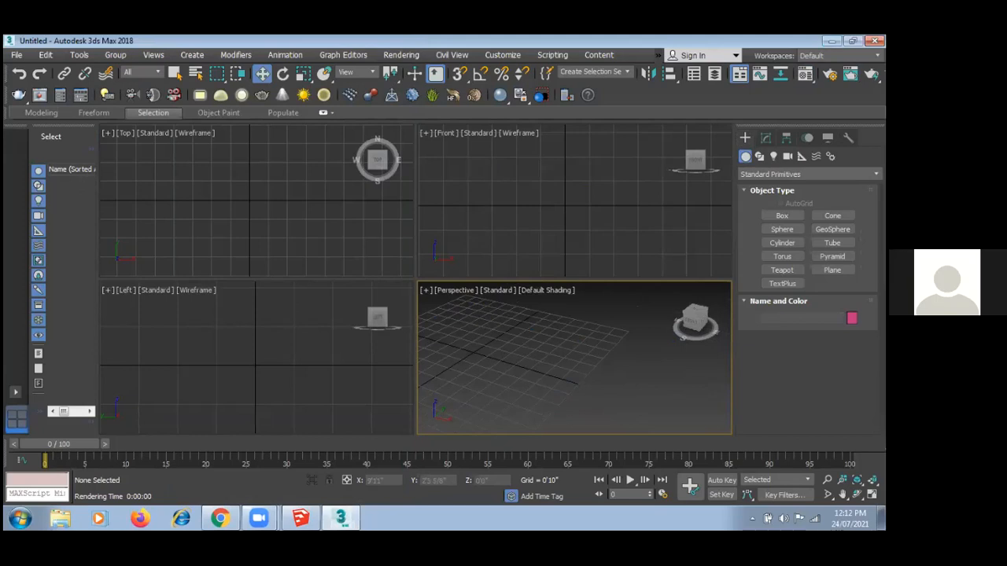
- Create a sliding window in the Top view, about 6'10" wide, 4" deep and 6'4" high, and fit it in all viewports
left_click(808, 174)
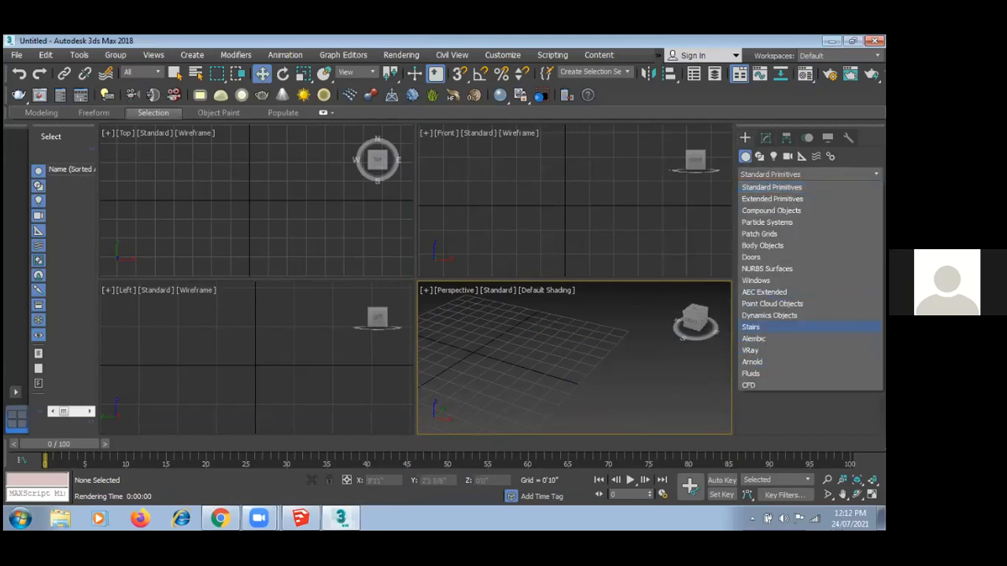
left_click(756, 281)
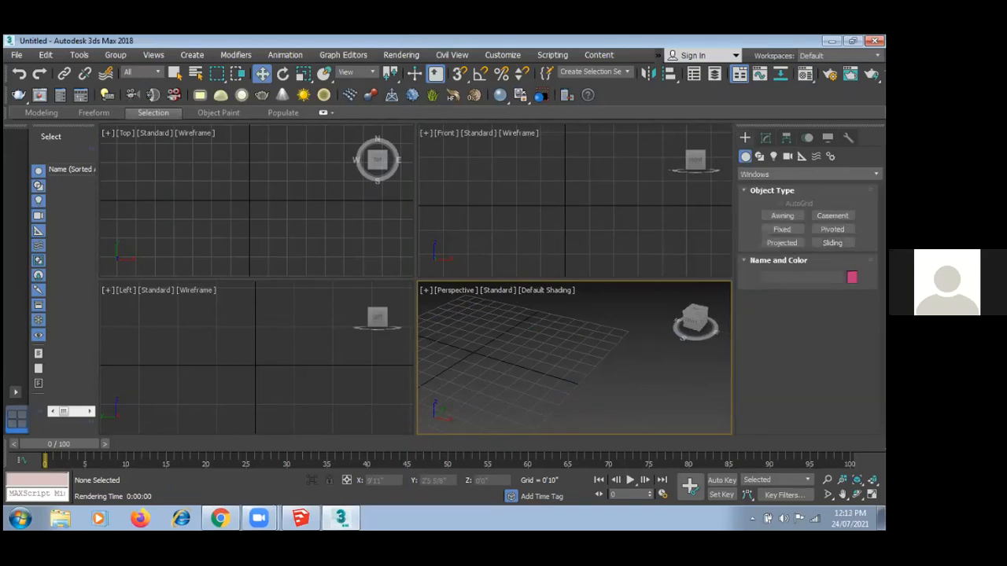
left_click(832, 242)
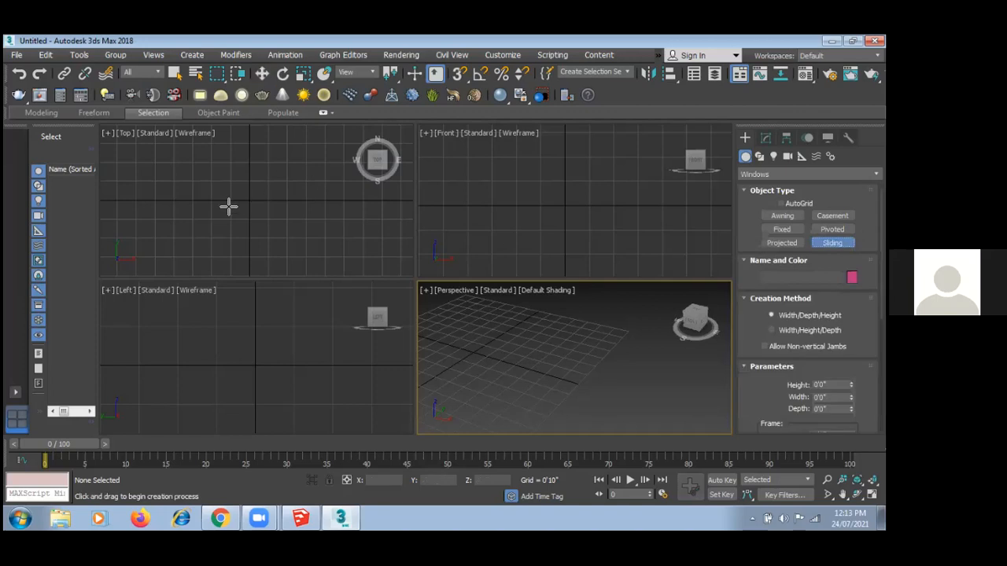
left_click_drag(181, 202, 335, 200)
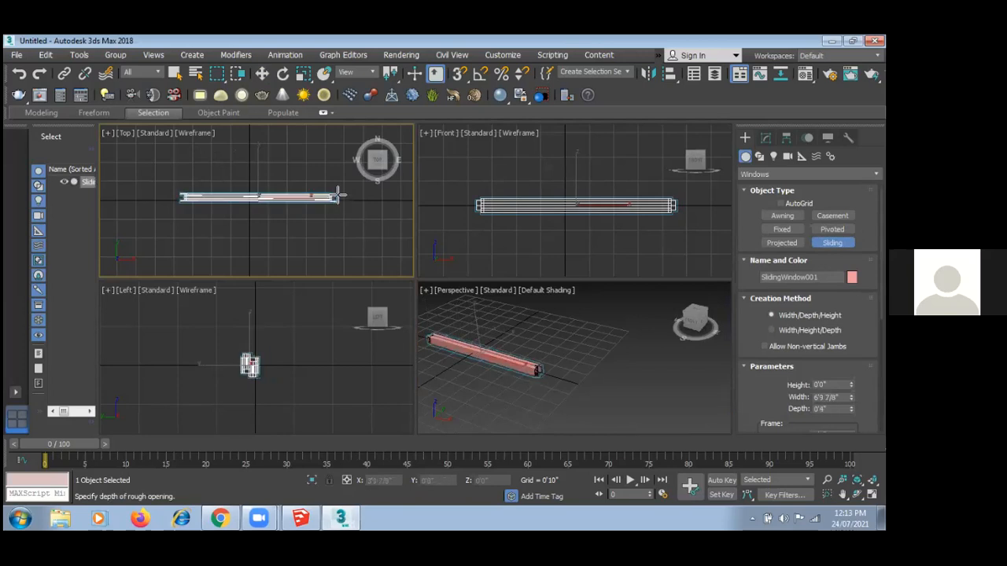
left_click(336, 190)
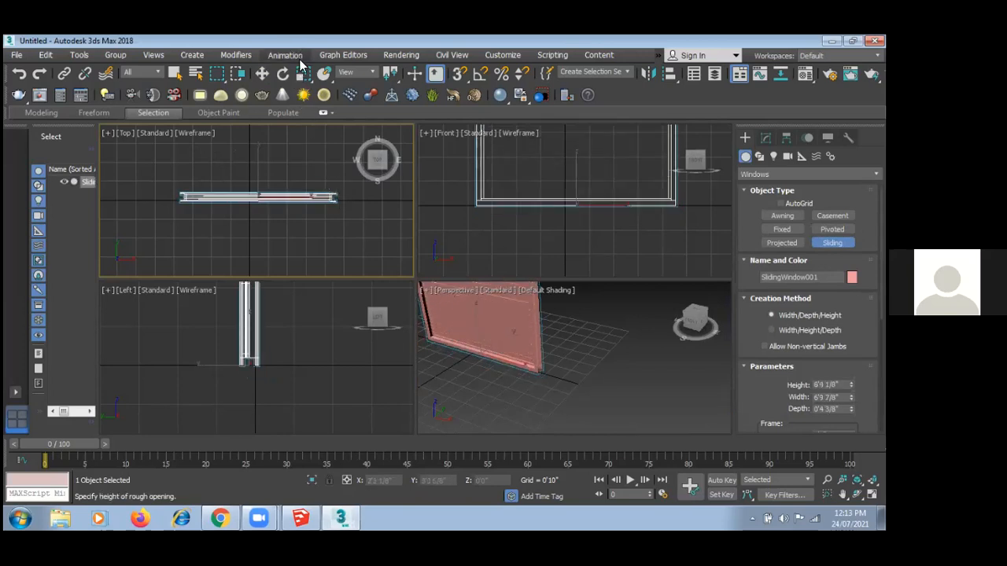
left_click(265, 73)
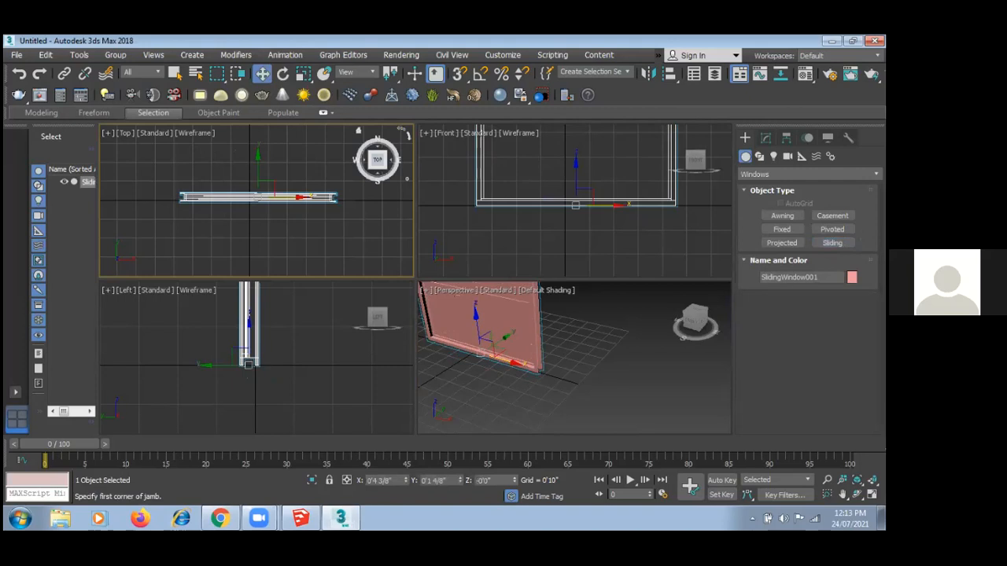
left_click(872, 481)
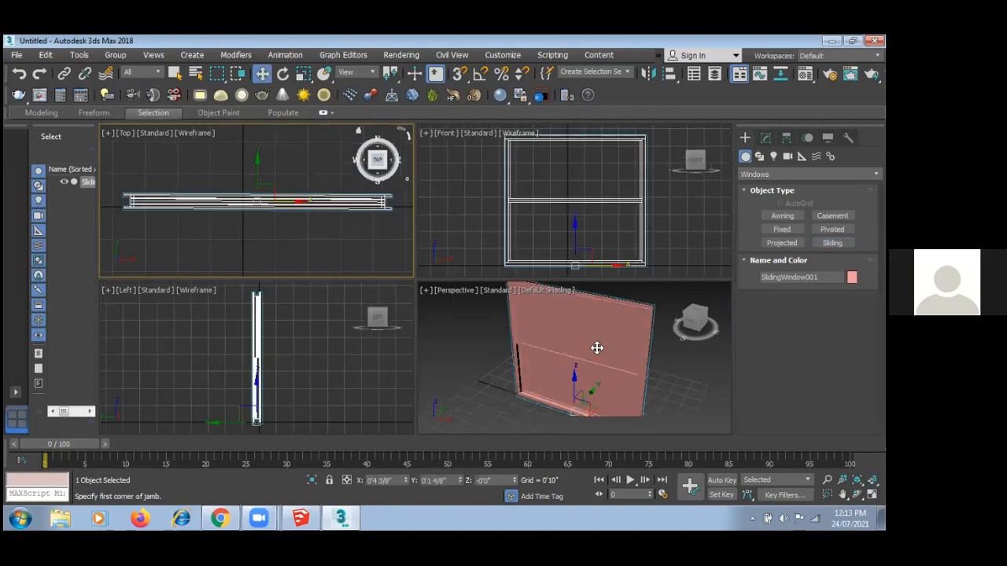
- Render the sliding window in the Perspective view, then close the render window and Render Setup
left_click(283, 73)
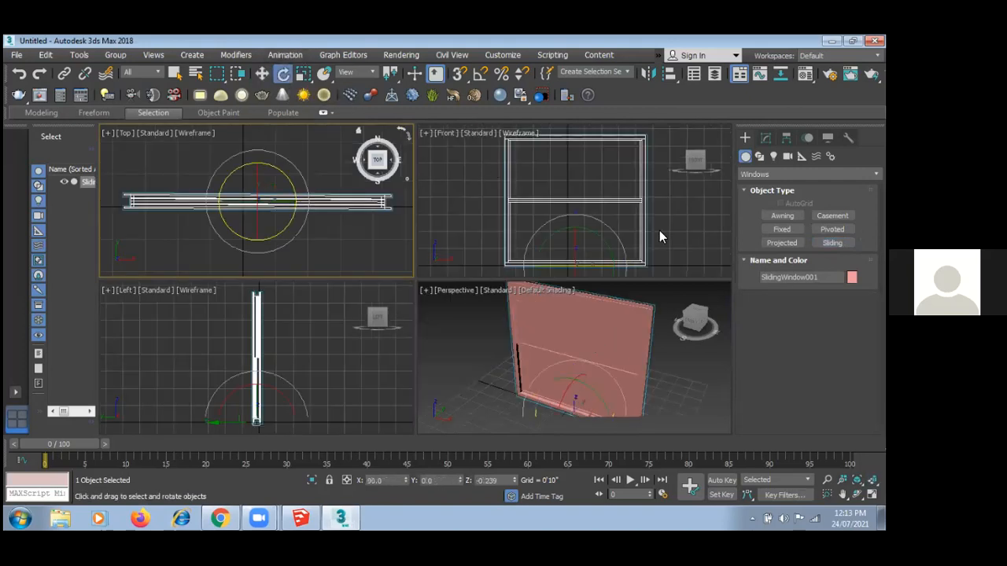
left_click(571, 250)
left_click_drag(596, 236, 659, 333)
right_click(659, 335)
key("F10")
key("Return")
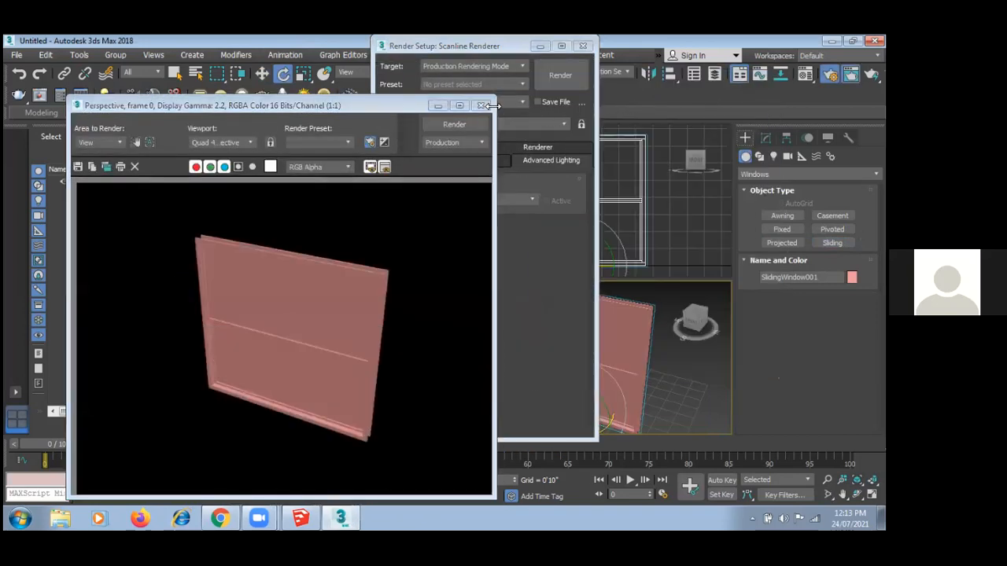
left_click(481, 105)
left_click(582, 46)
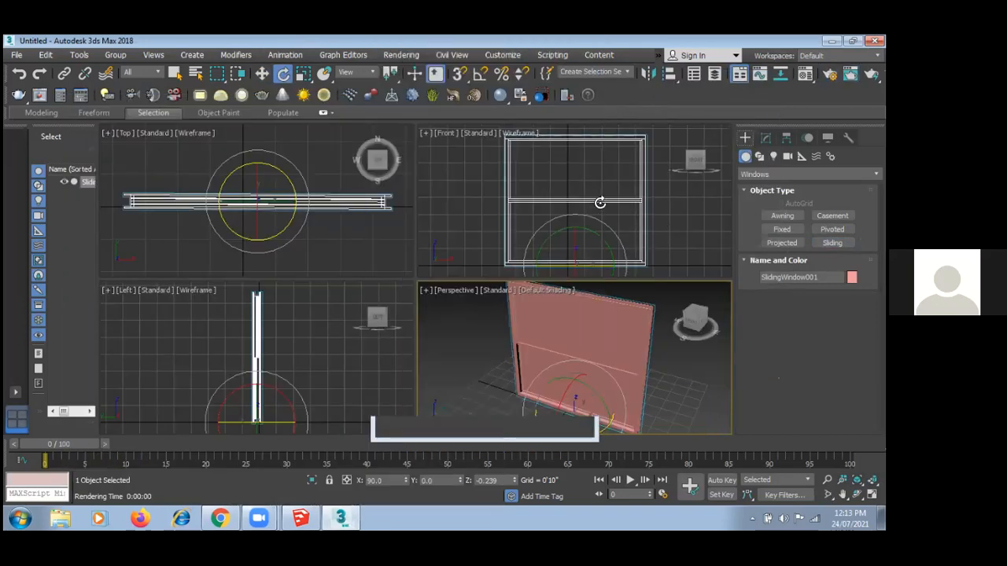
- Rotate the sliding window about 90° in the Front view and set its X rotation to -90
left_click(595, 233)
left_click_drag(613, 258, 638, 391)
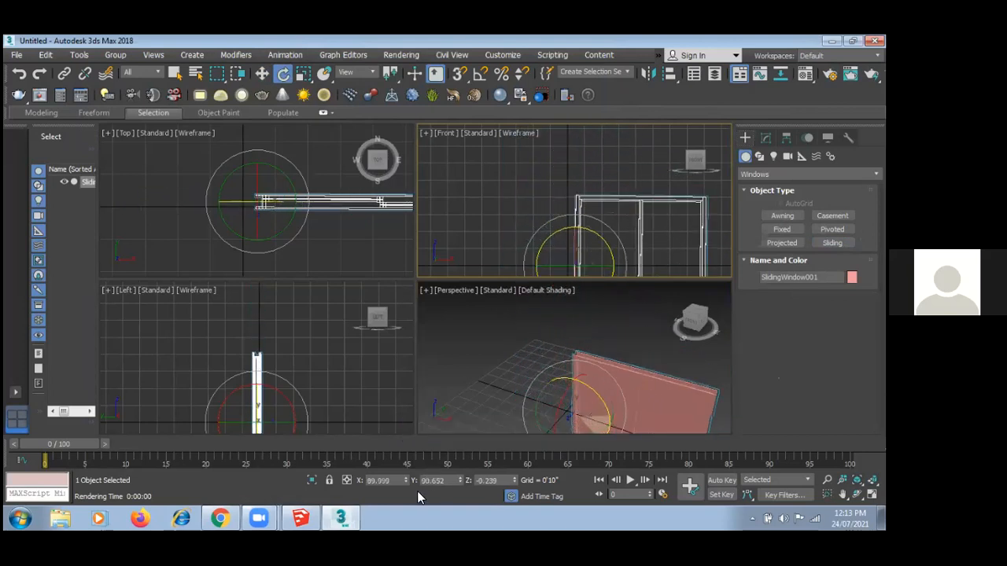
double_click(381, 481)
type("90")
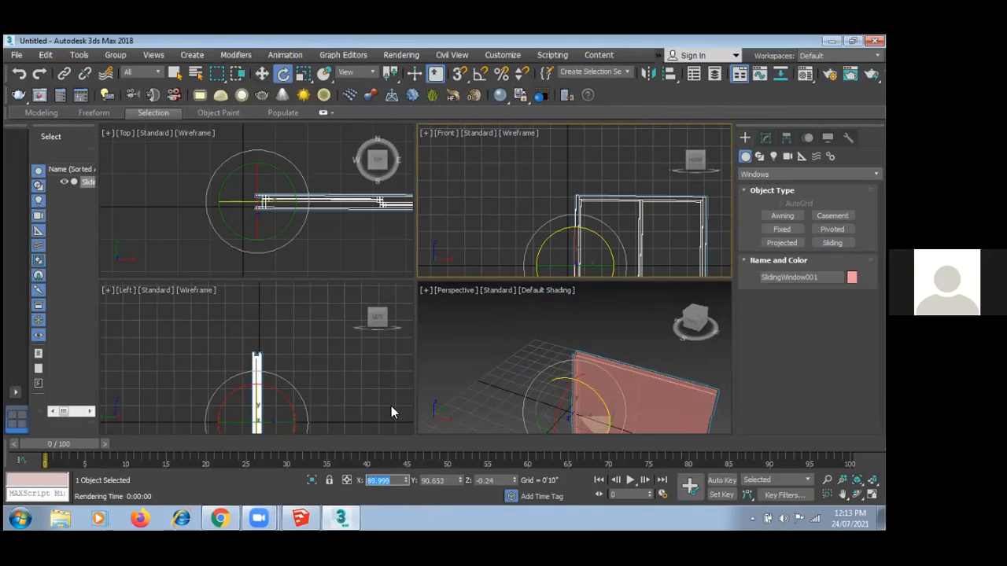
double_click(502, 481)
key("BackSpace")
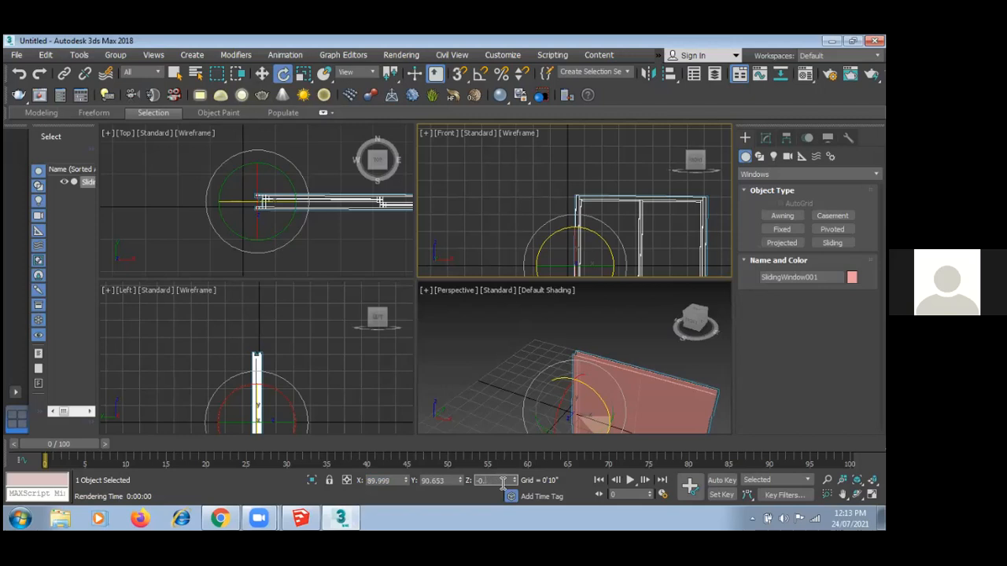
key("Return")
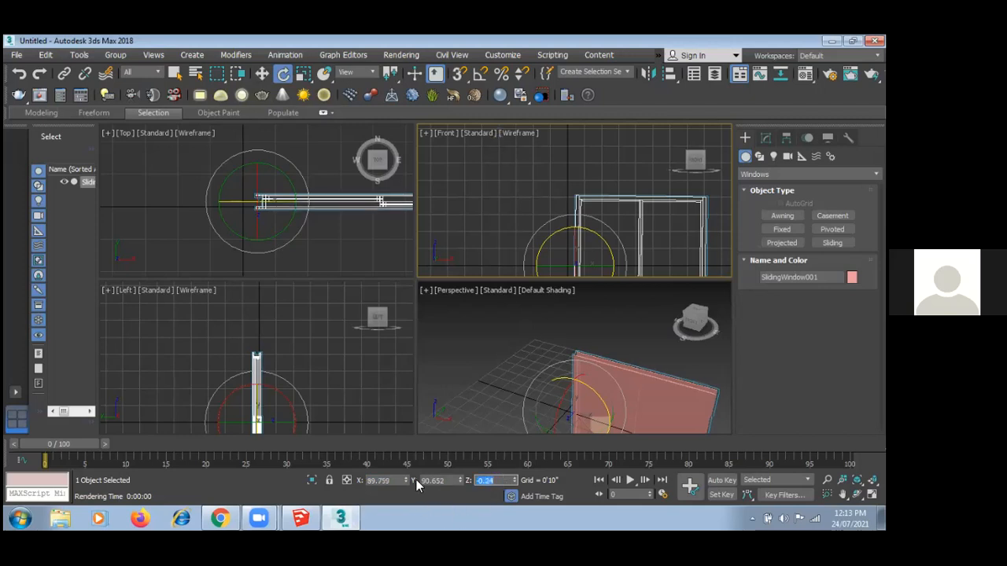
double_click(364, 482)
type("-90")
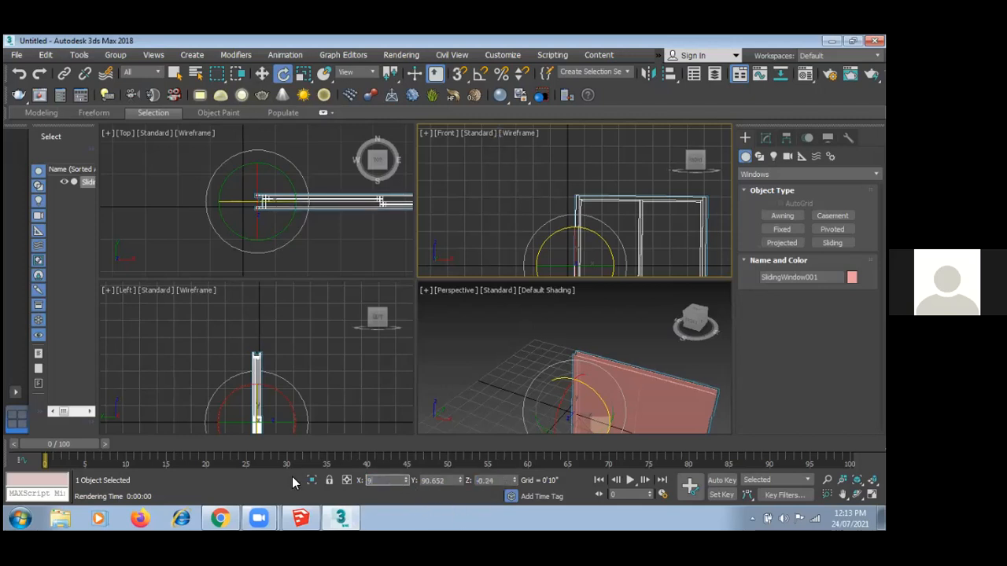
key("Return")
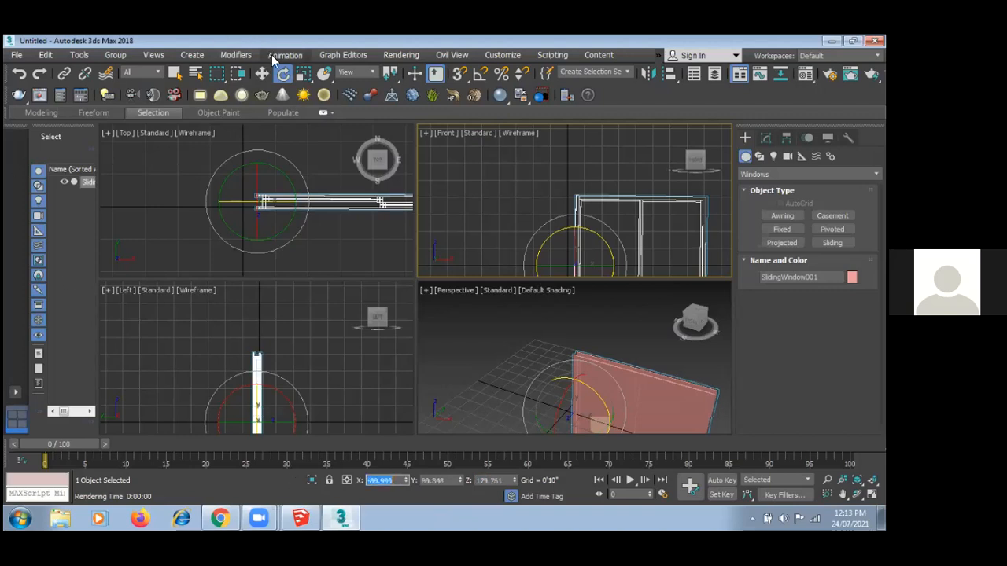
- Move the sliding window in the Front view to about X -0'9 5/8" and Z 3'1 4/8"
left_click(263, 73)
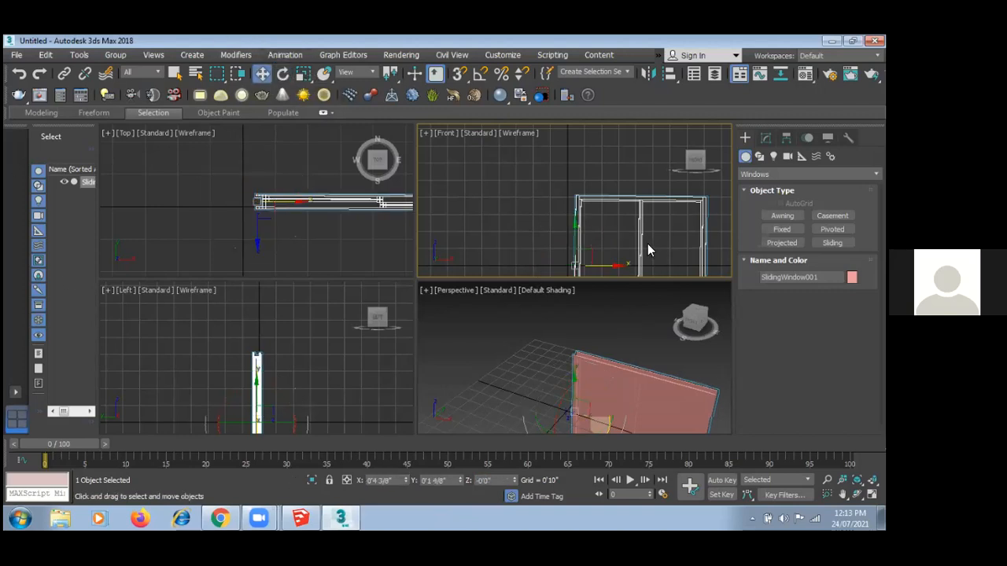
left_click_drag(643, 245, 512, 166)
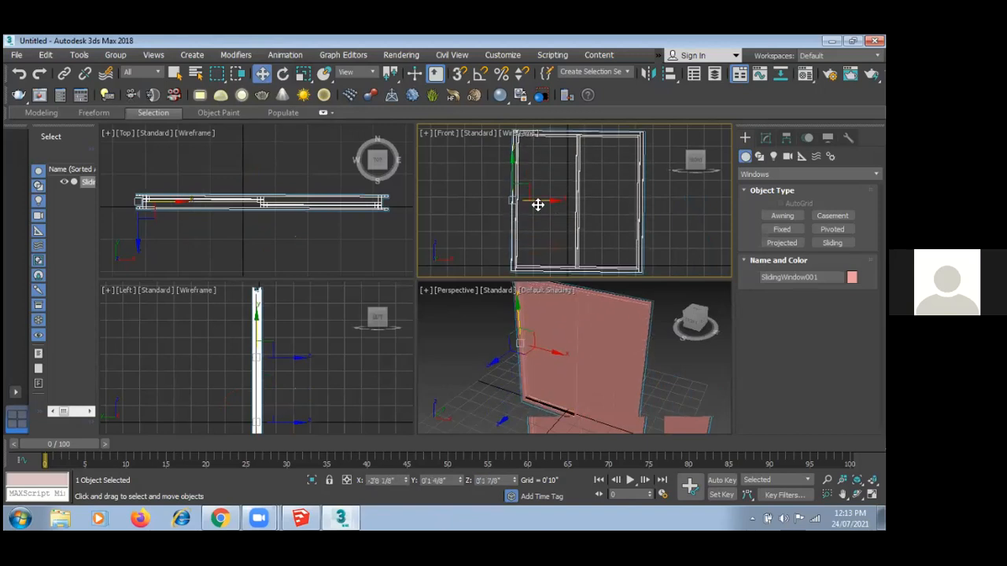
left_click_drag(537, 204, 587, 204)
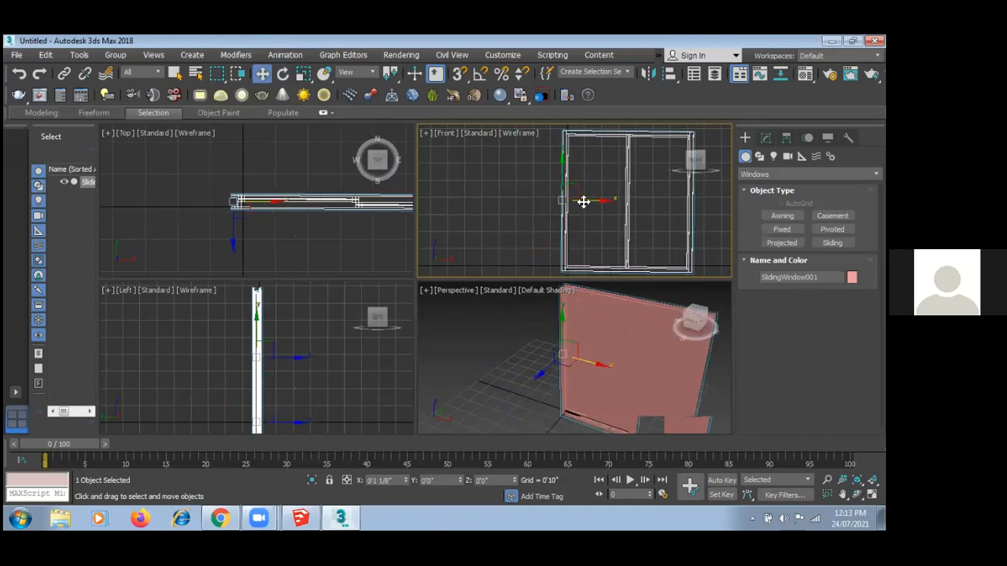
left_click_drag(607, 200, 584, 199)
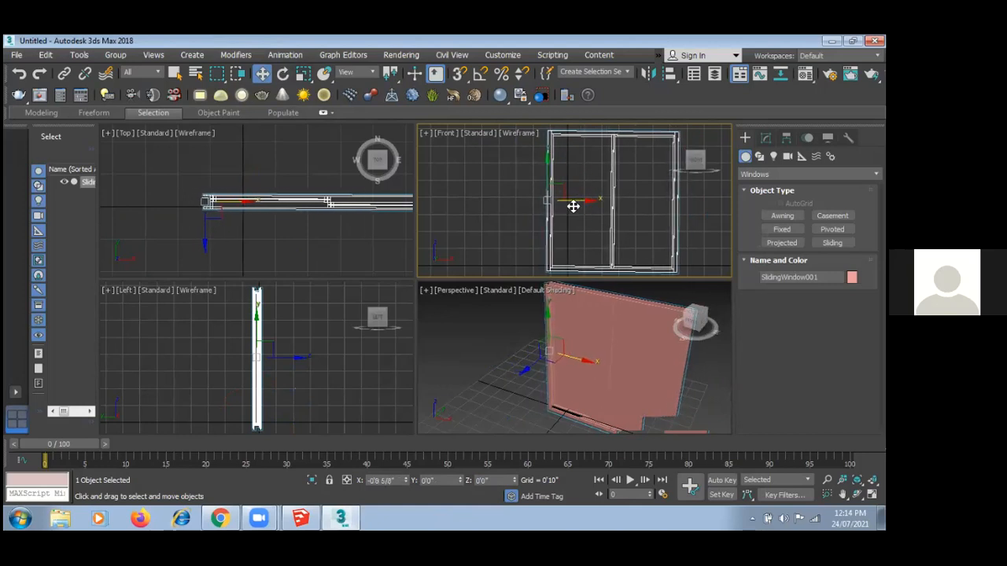
left_click_drag(546, 166, 564, 191)
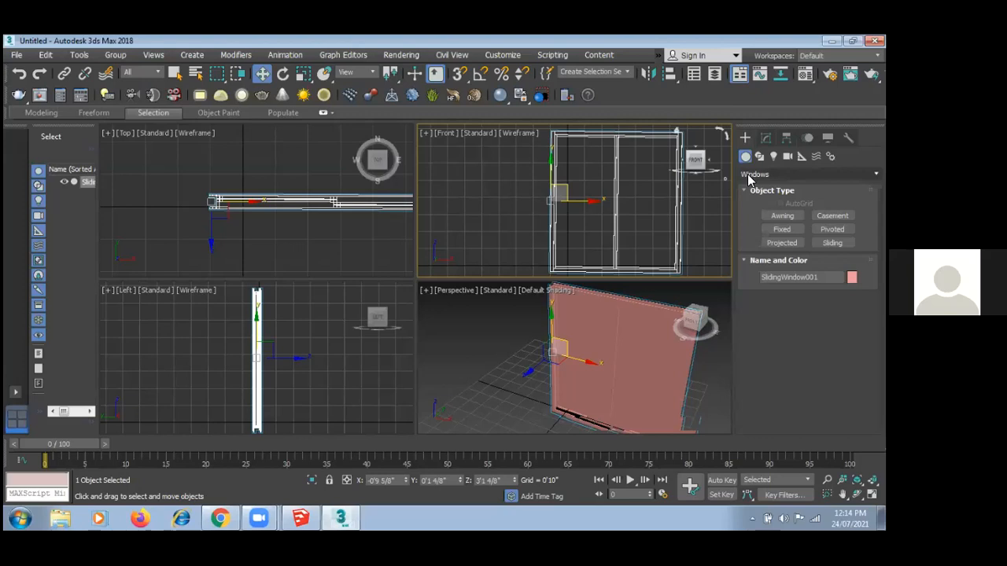
- Set the sliding window's Open value to 27% in its parameters
left_click(766, 138)
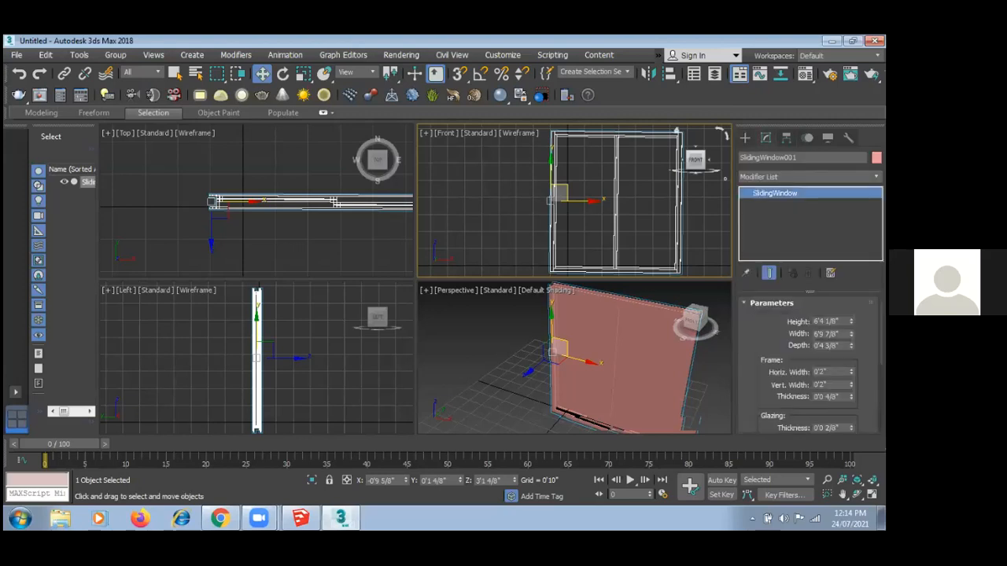
scroll(810, 362, "down", 3)
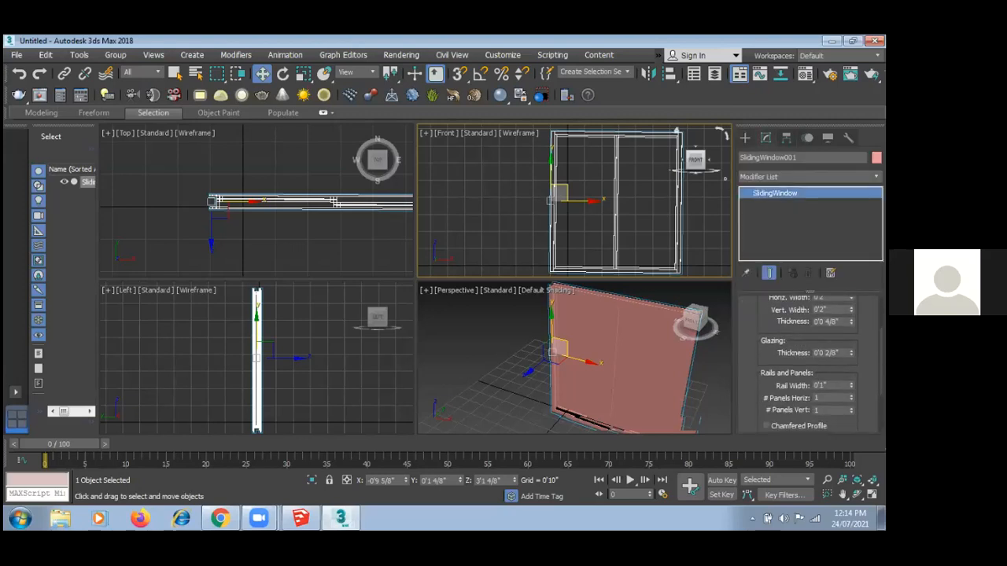
scroll(810, 362, "down", 3)
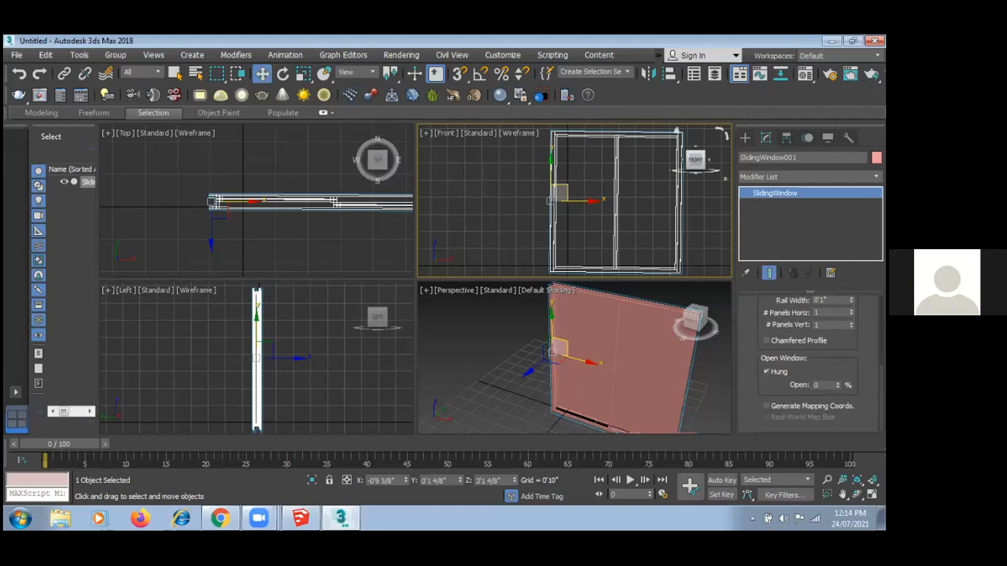
left_click_drag(838, 385, 838, 364)
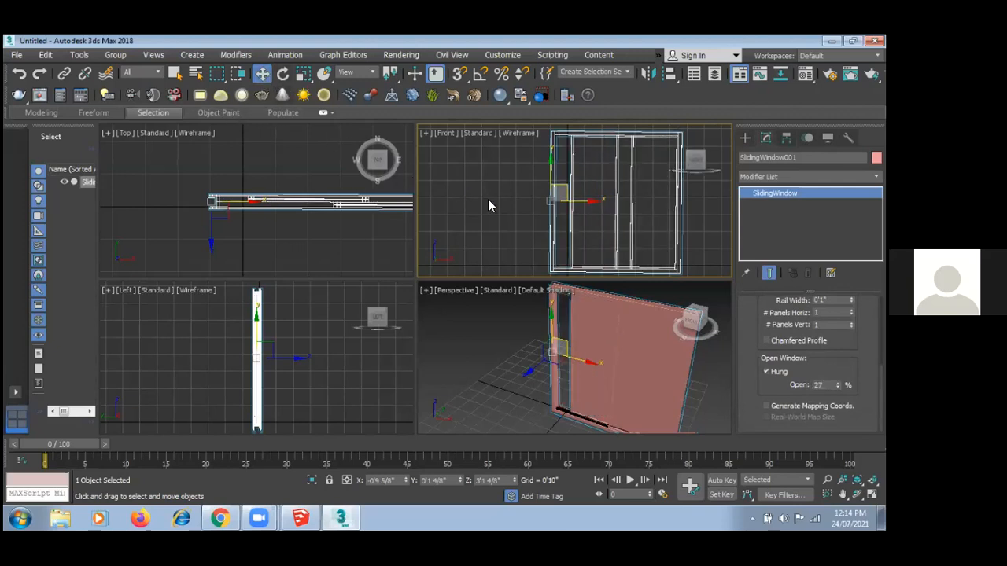
- Delete the sliding window from the scene
left_click(511, 217)
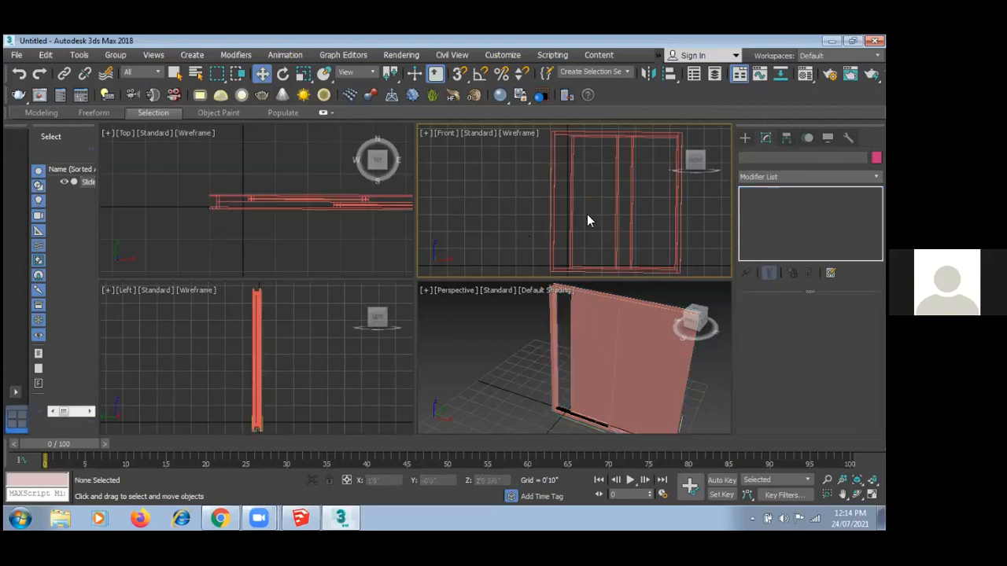
left_click(570, 221)
key("Delete")
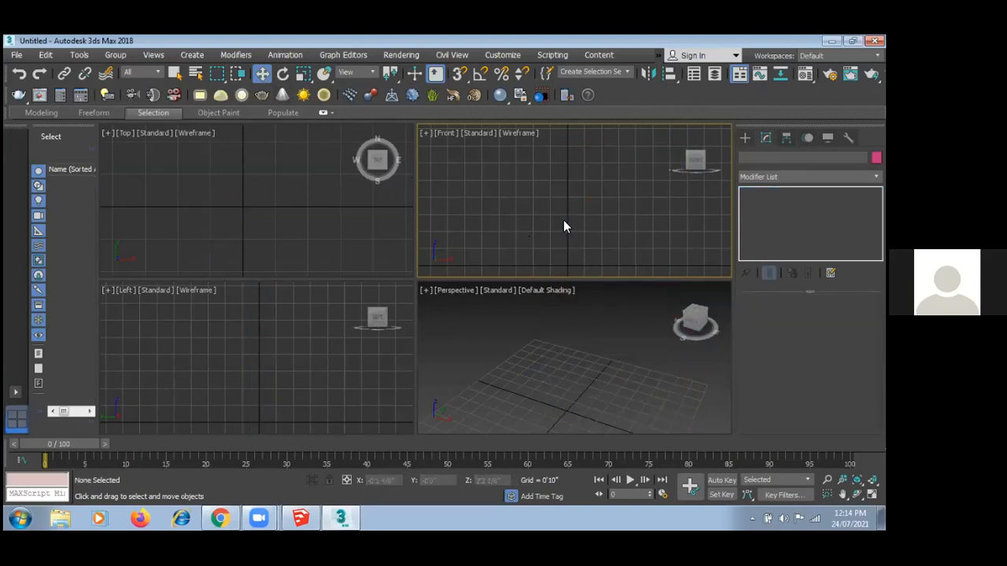
- Create an open U-Type Stair with a carriage in the Top view
left_click(745, 138)
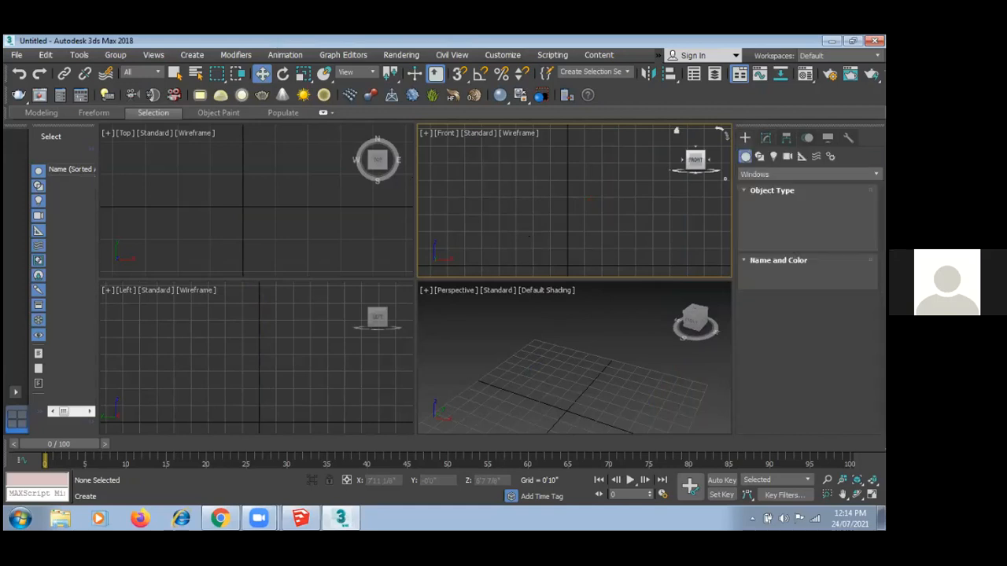
left_click(808, 174)
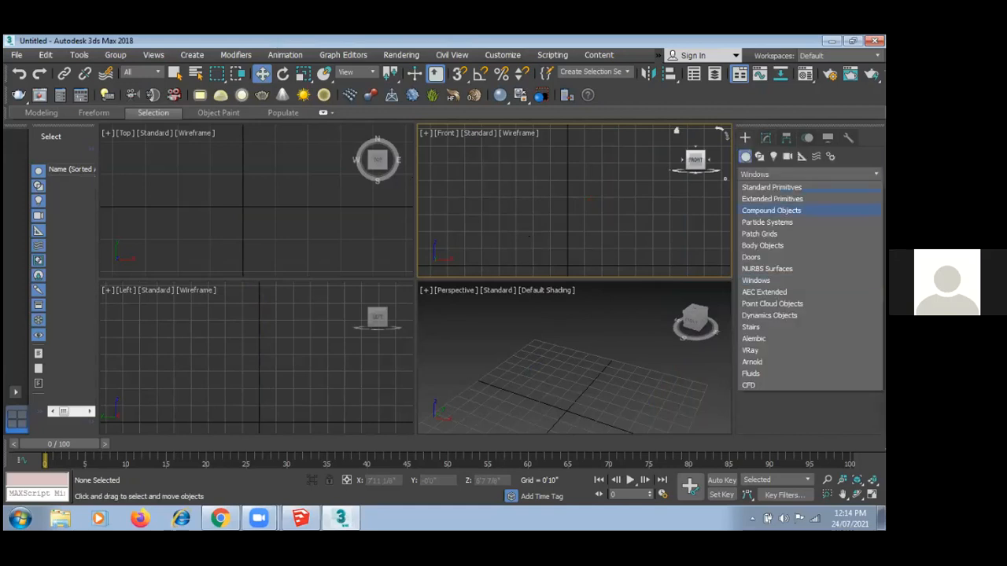
left_click(771, 326)
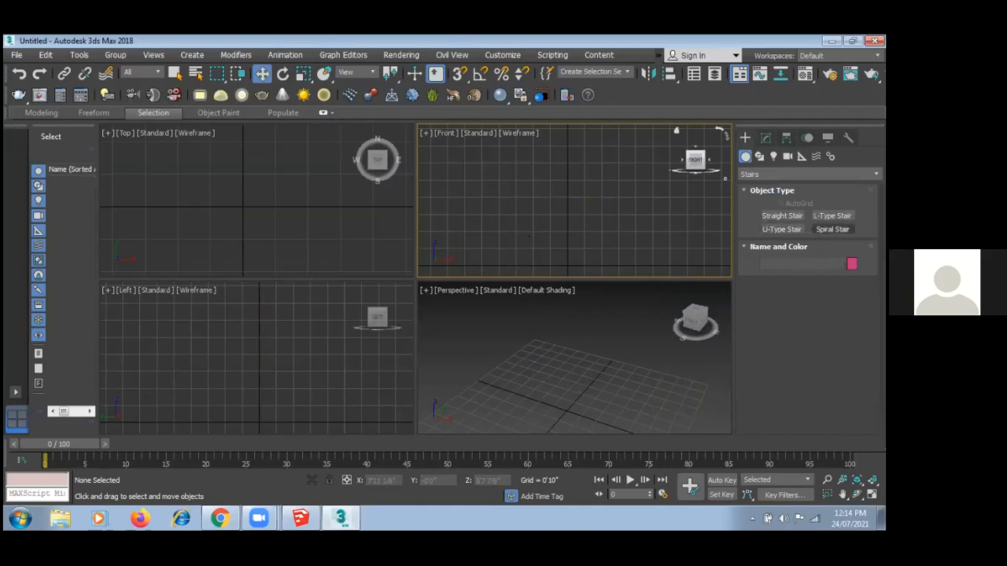
left_click(782, 228)
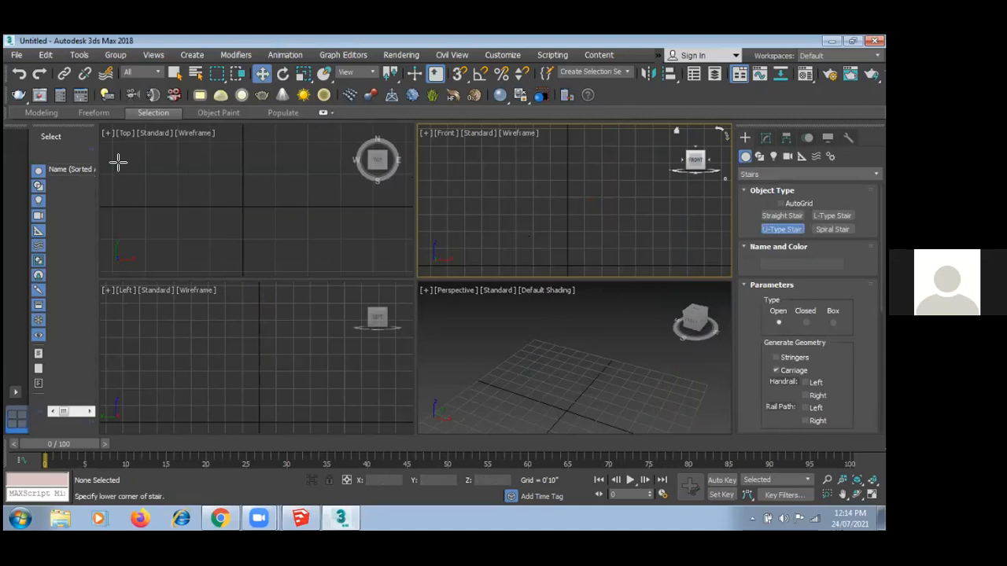
left_click_drag(161, 146, 319, 149)
left_click(303, 270)
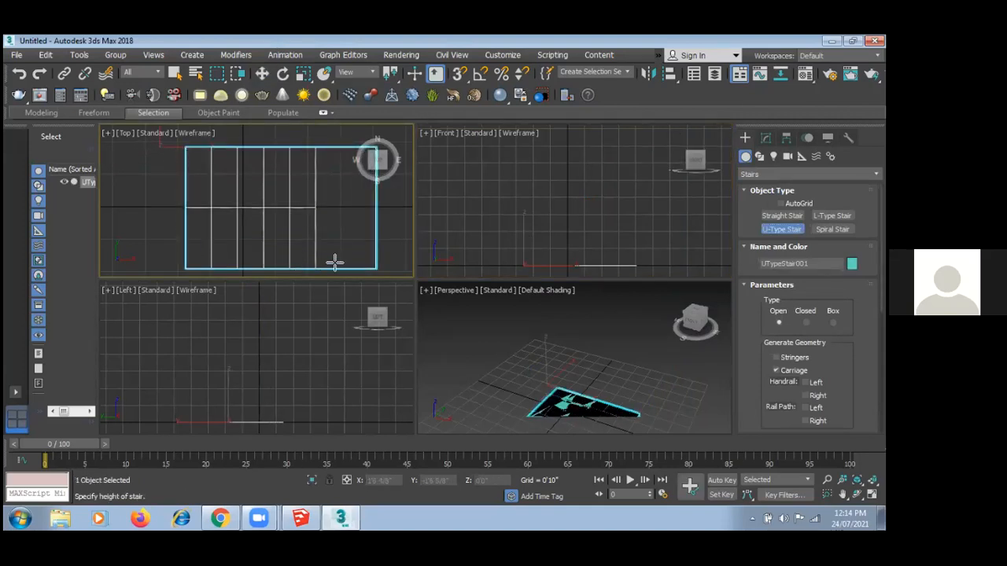
left_click(295, 52)
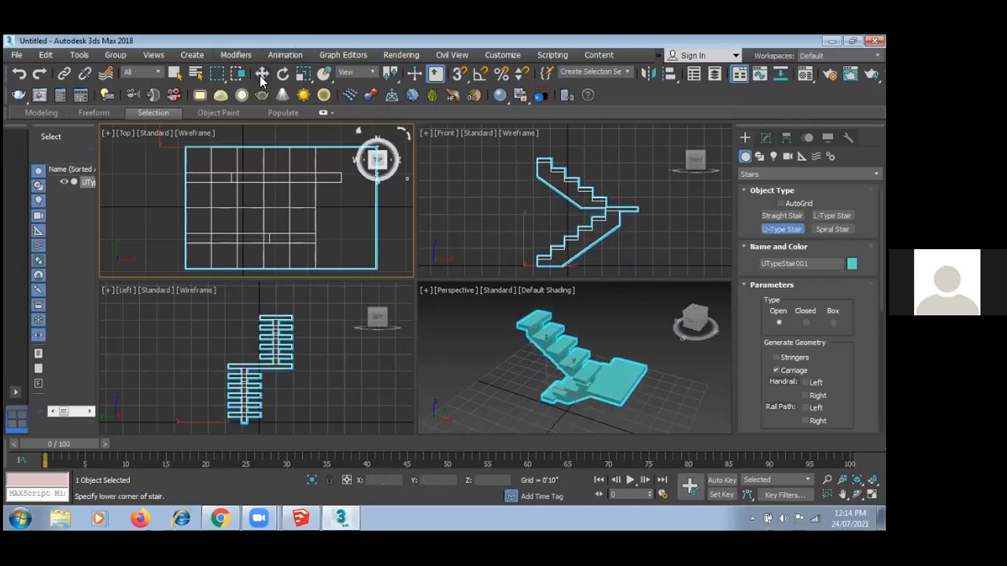
left_click(261, 74)
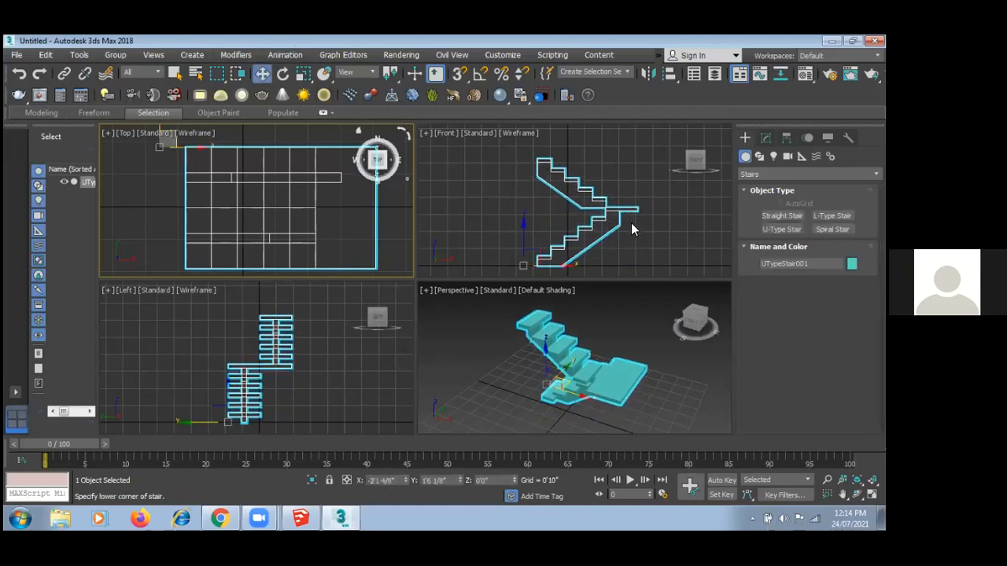
- Delete the U-type stair from the scene
left_click(602, 231)
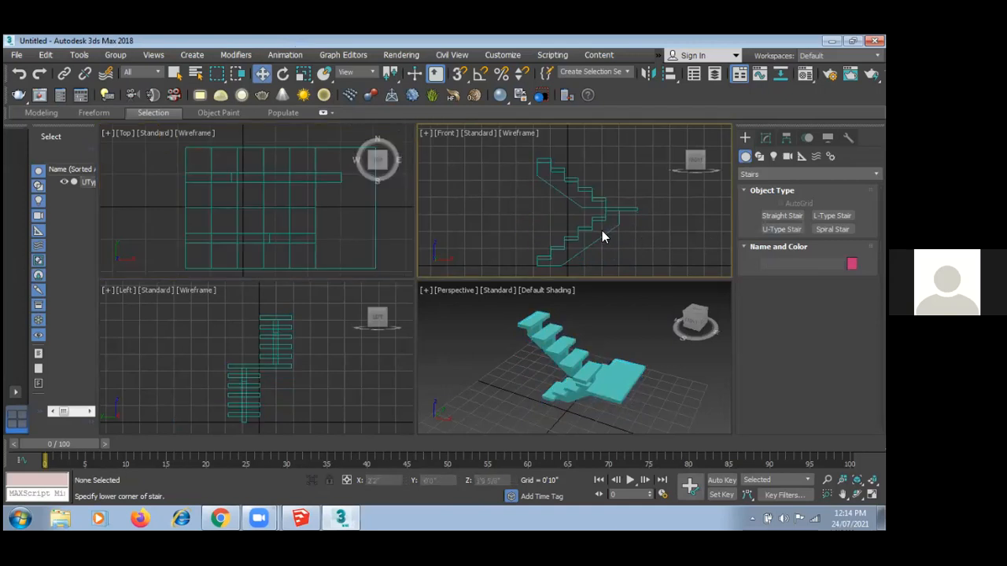
left_click(601, 236)
key("Delete")
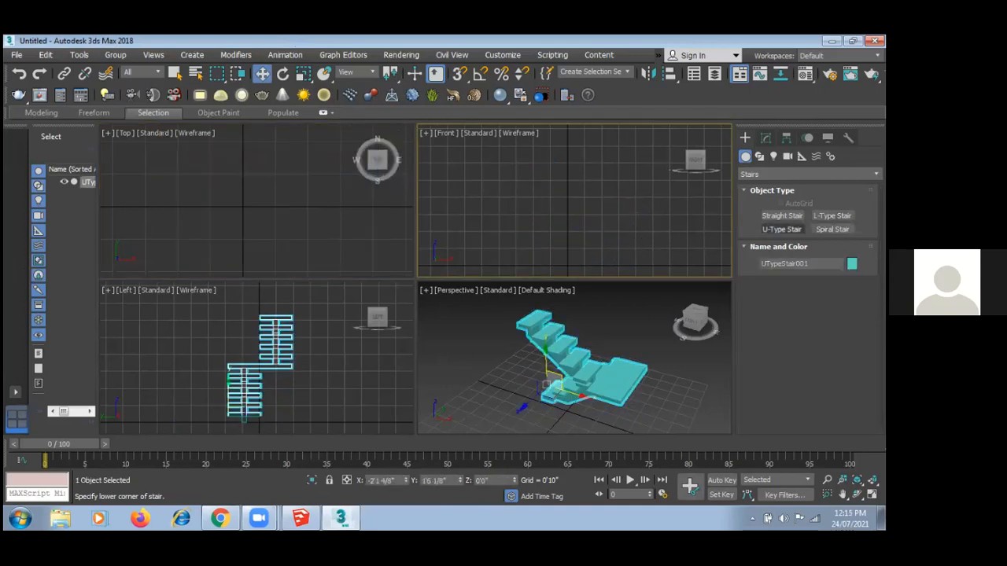
- Create an open Spiral Stair centred near the origin in the Top view
left_click(832, 229)
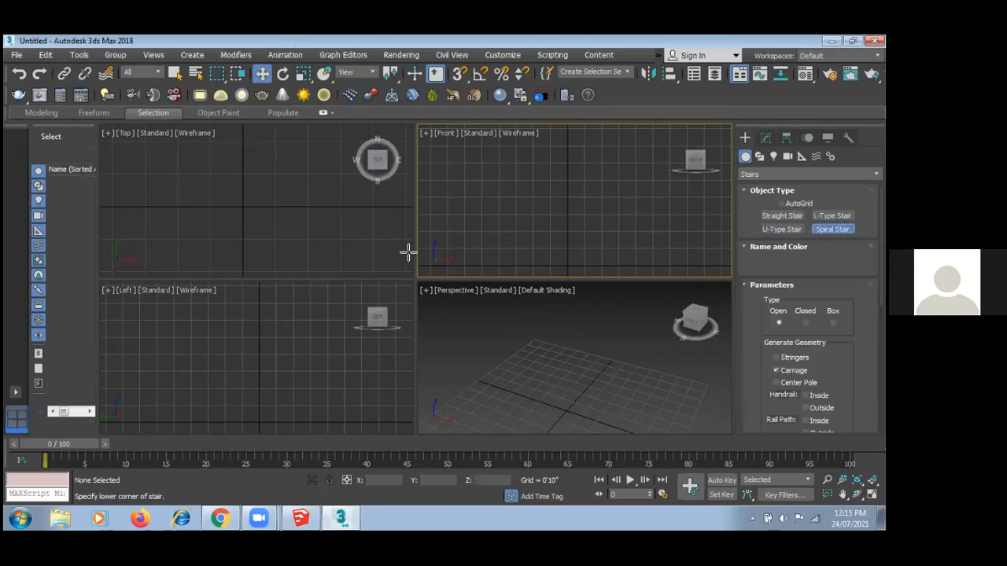
left_click_drag(241, 210, 292, 241)
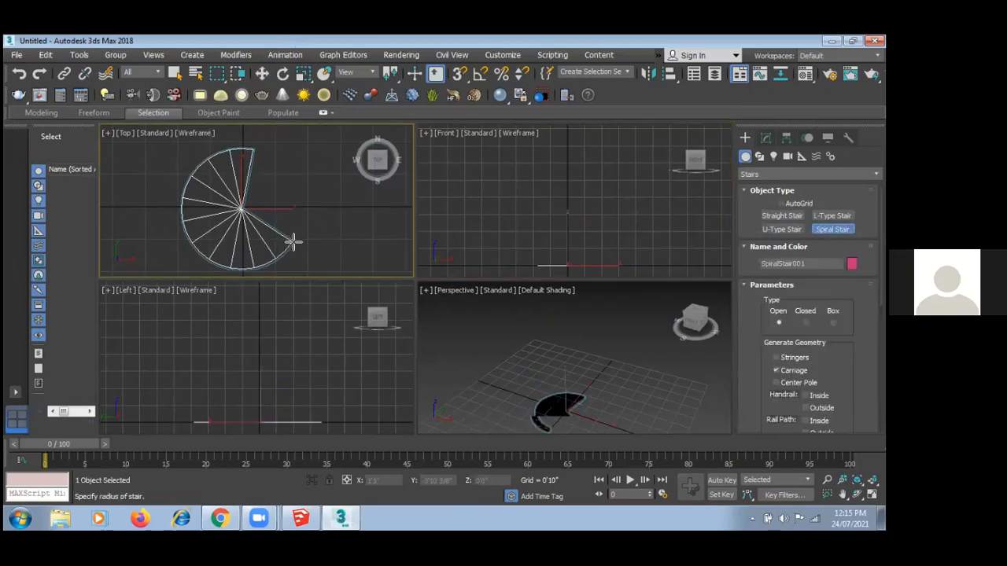
left_click(324, 83)
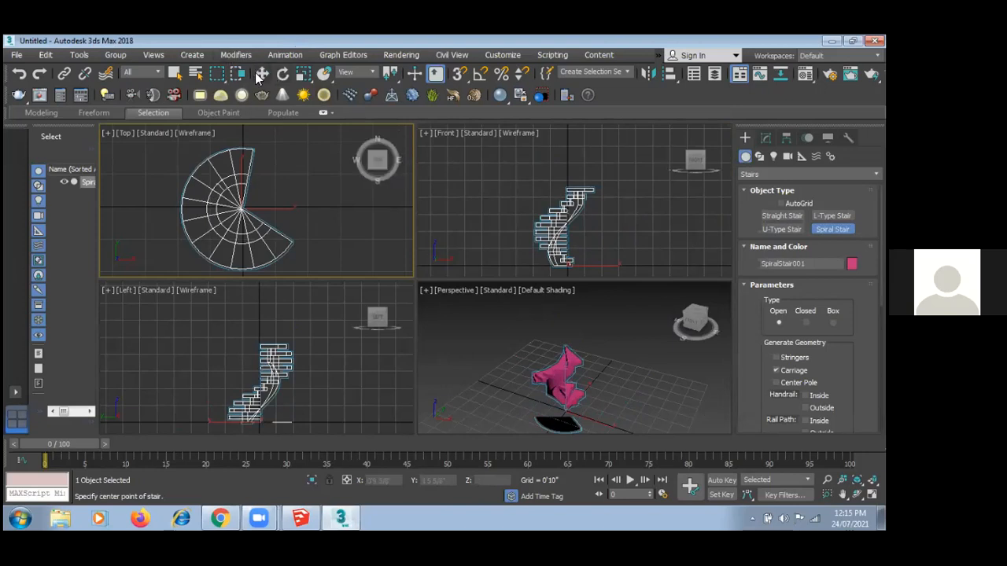
left_click(262, 73)
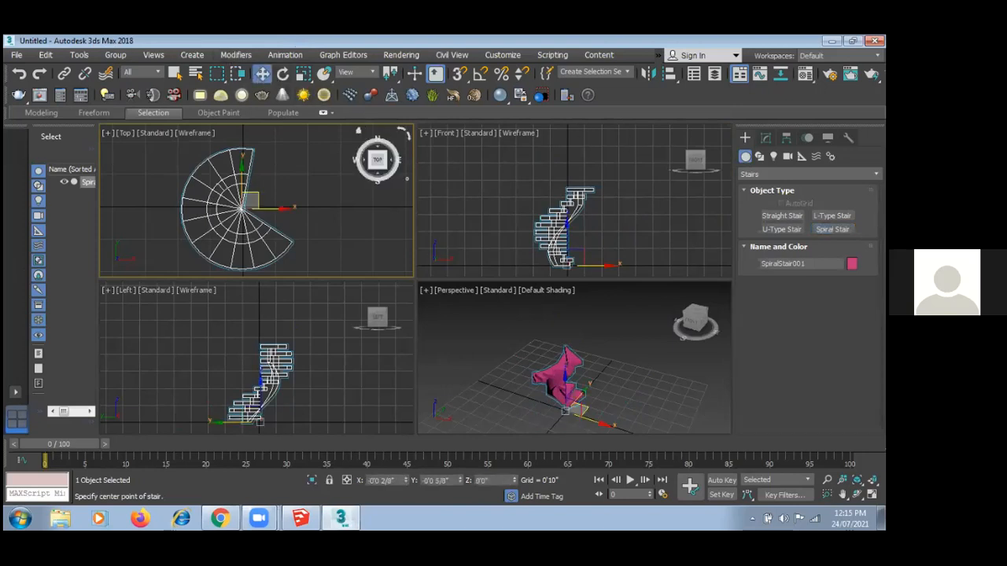
- Turn on stringers and both the inside and outside handrails for the spiral stair
left_click(765, 138)
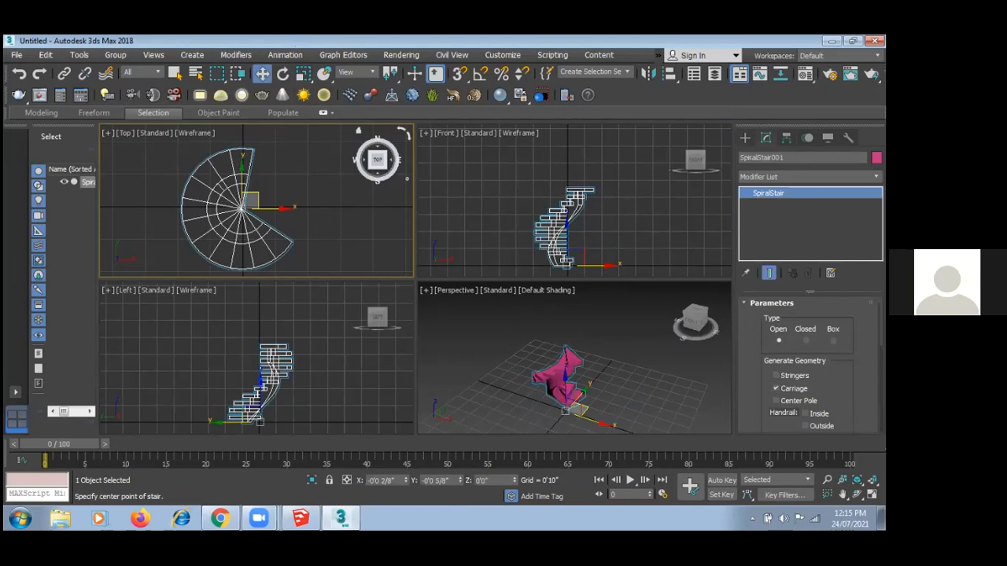
scroll(810, 361, "down", 2)
left_click(777, 364)
left_click(776, 364)
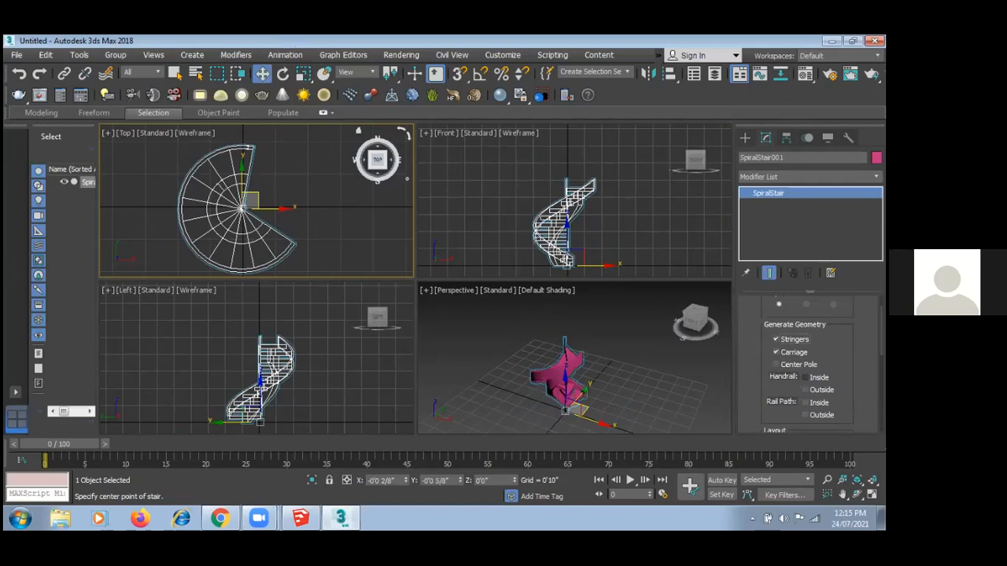
left_click(806, 378)
left_click(805, 390)
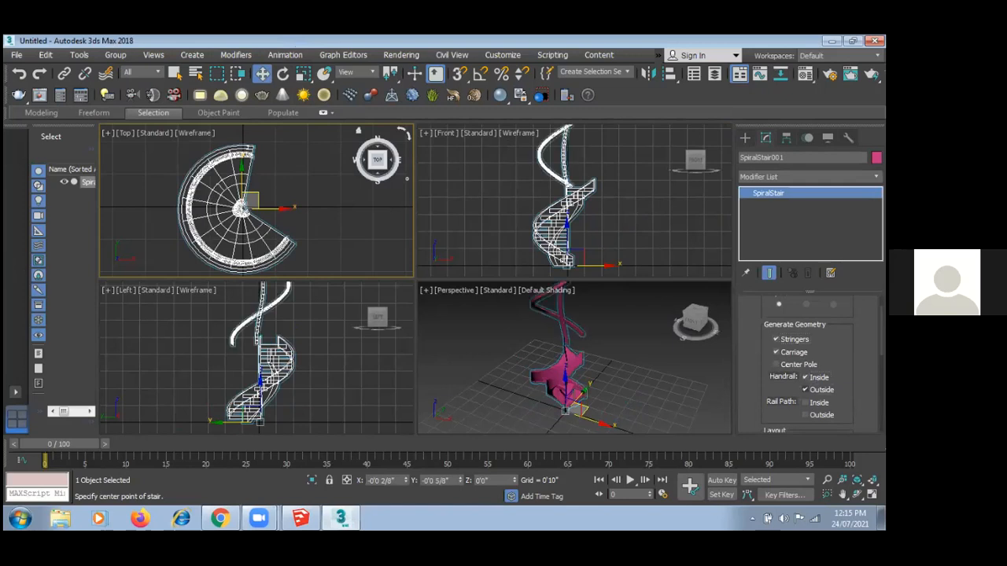
- Delete the spiral stair from the scene
left_click(262, 74)
left_click(644, 219)
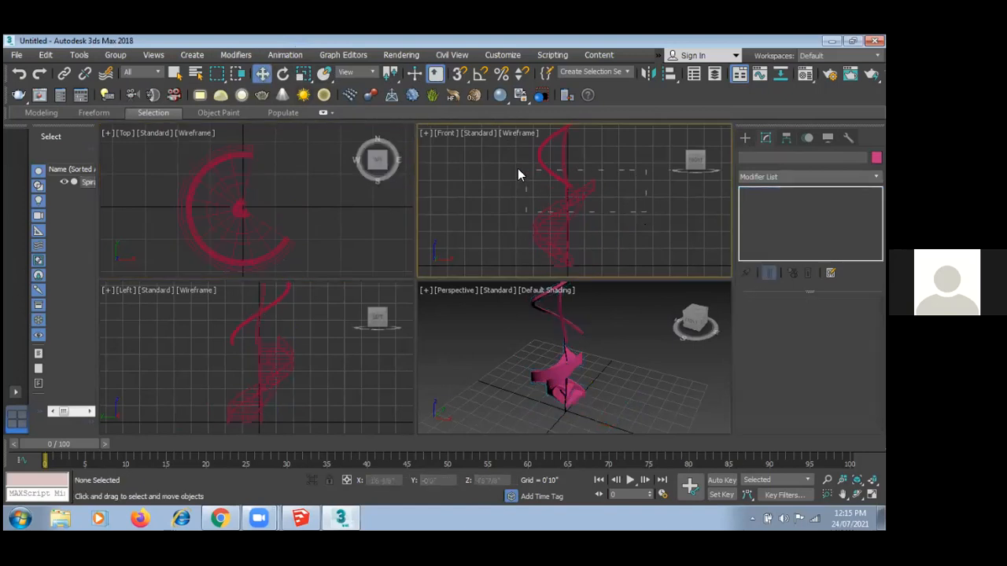
key("ctrl+a")
key("Delete")
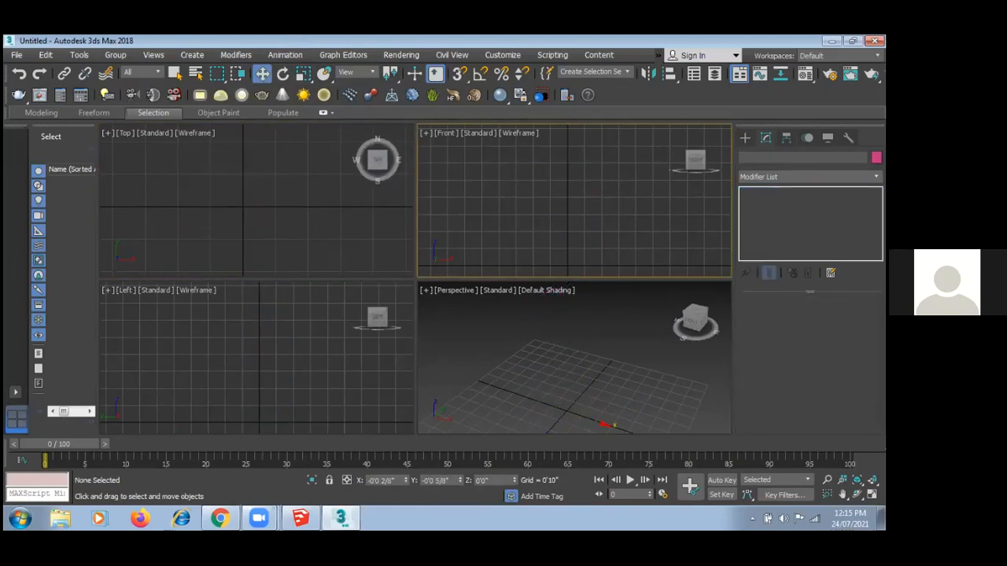
- Create a flat Box from the Standard Primitives around the origin in the Top view as a floor slab
left_click(872, 480)
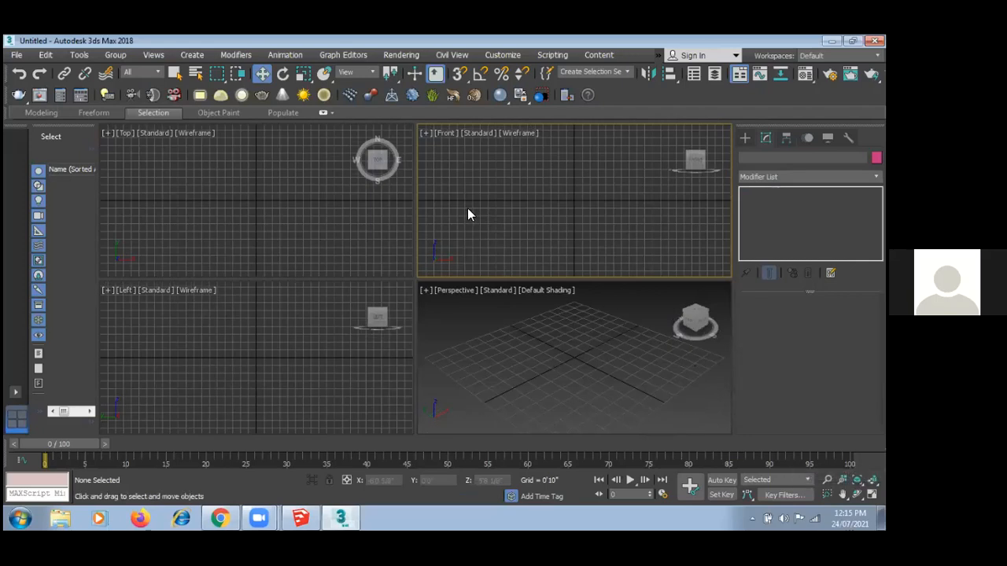
left_click(745, 137)
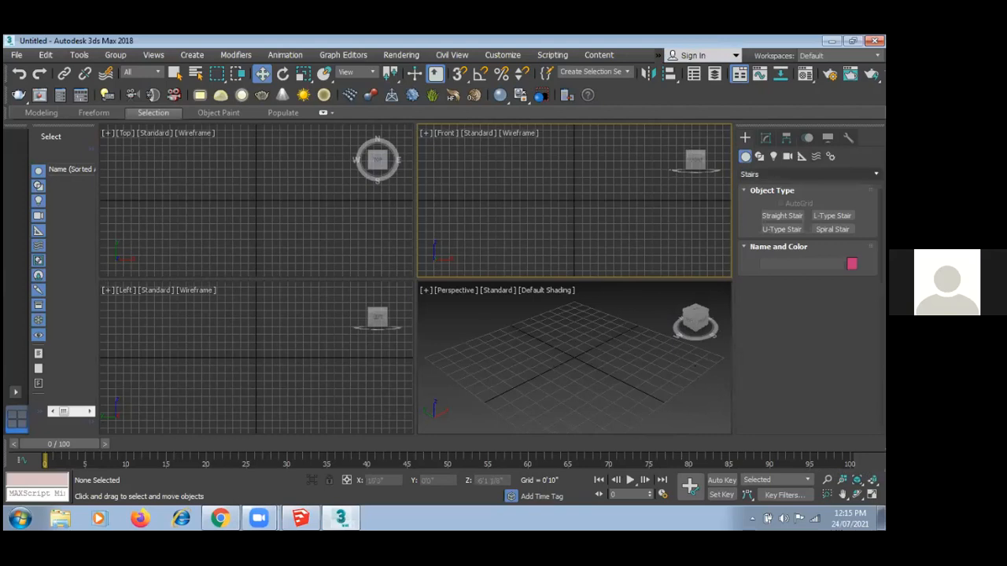
left_click(262, 74)
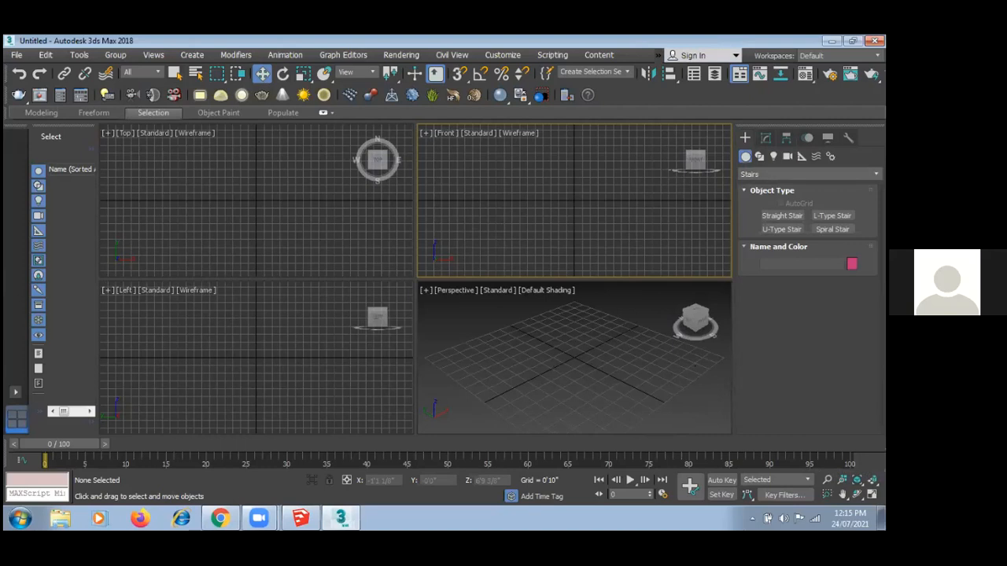
left_click(748, 175)
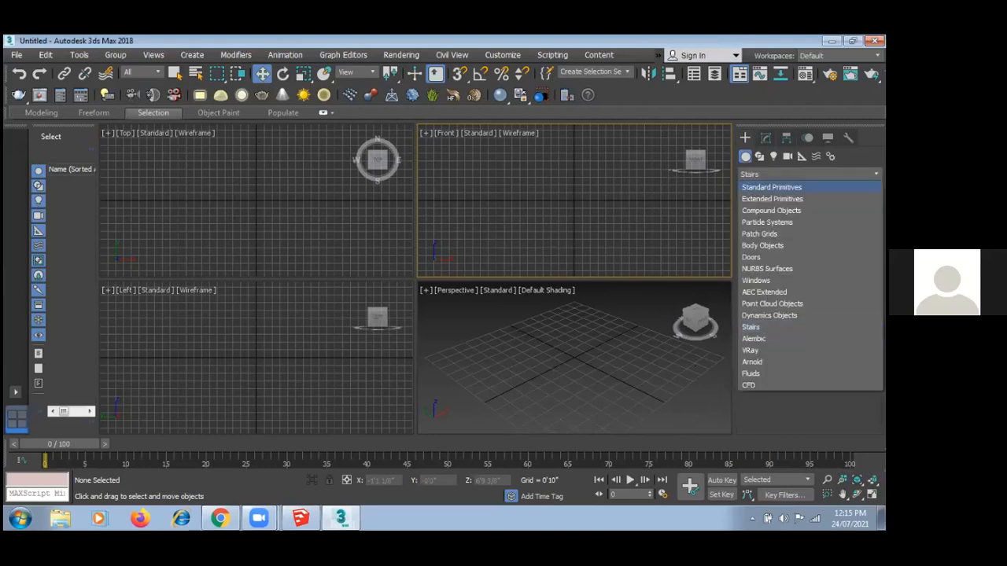
left_click(755, 186)
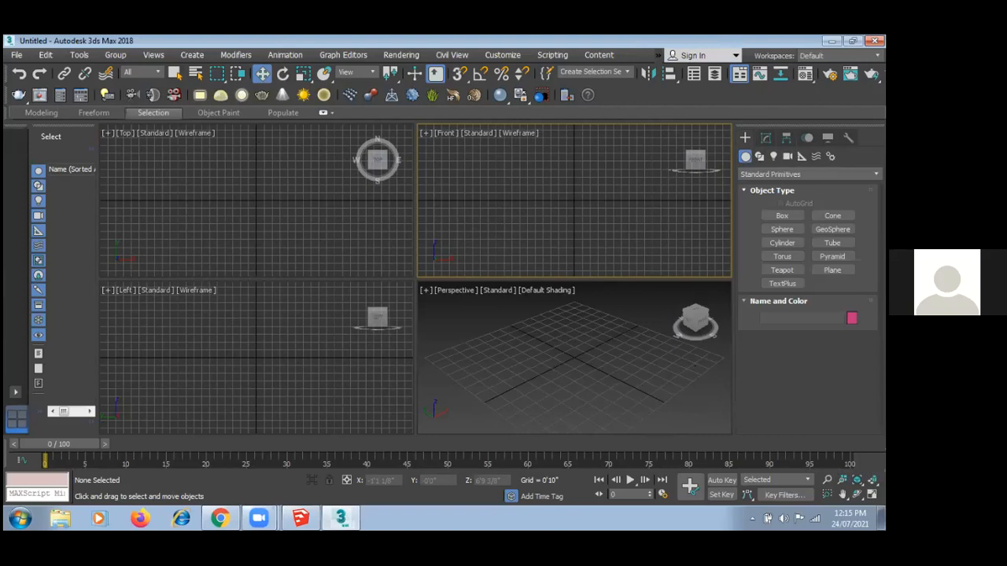
left_click(782, 216)
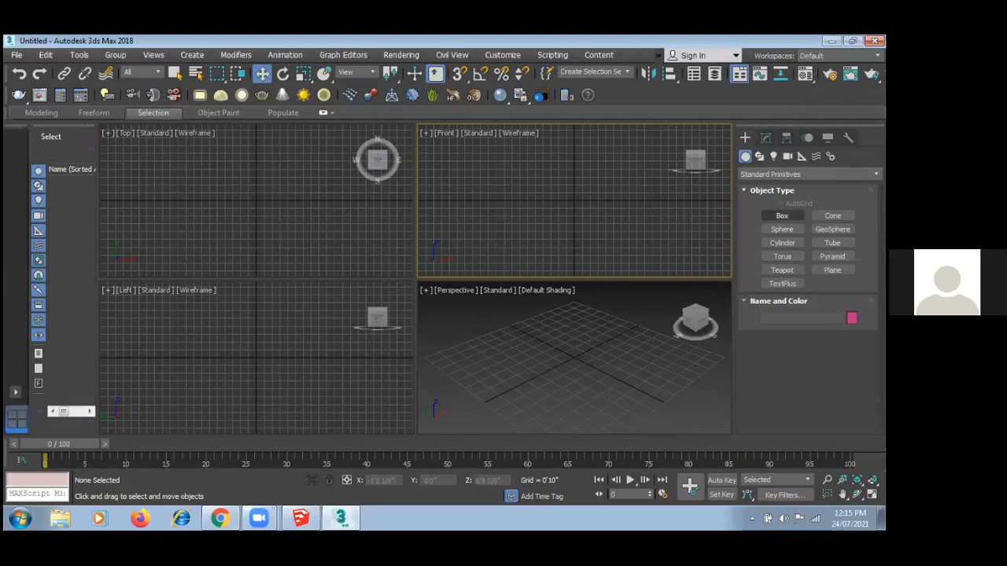
left_click(208, 167)
left_click_drag(229, 201, 299, 236)
left_click(302, 230)
- Create a thin upright box, about 3" by 12' in plan, beside the slab's lower edge in the Top view
left_click_drag(195, 247, 306, 250)
left_click(303, 174)
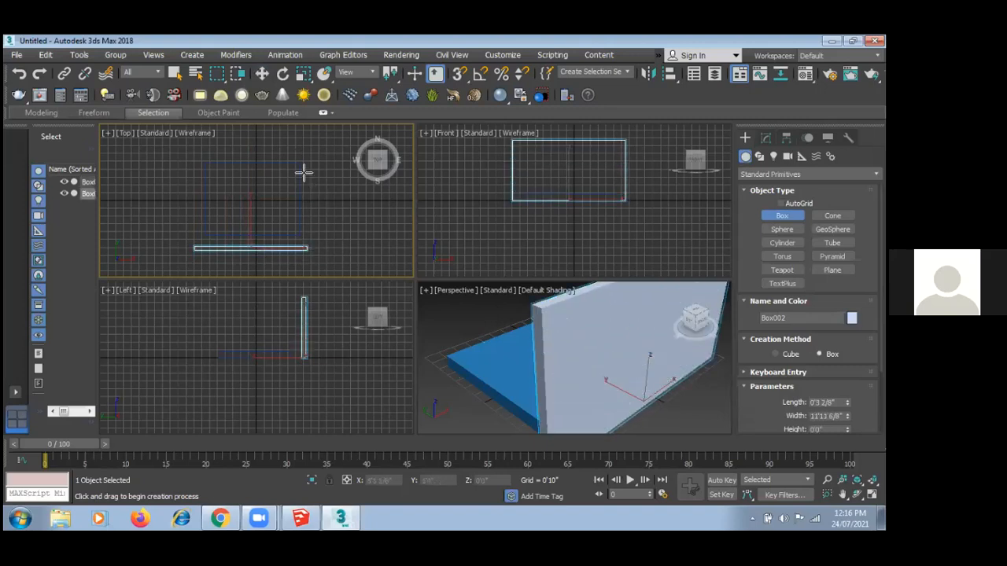
left_click(262, 74)
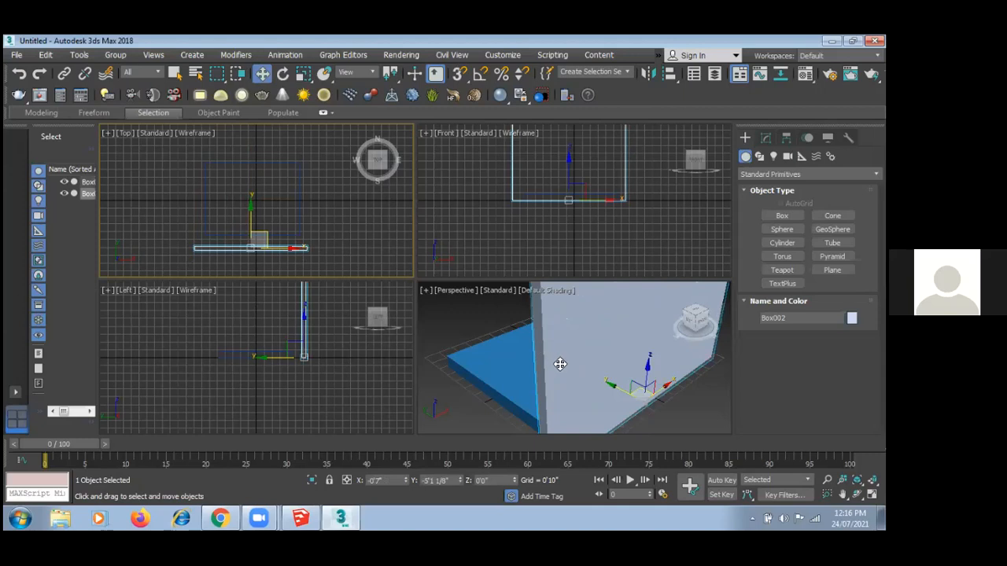
scroll(657, 369, "down", 3)
left_click(670, 387)
left_click(618, 356)
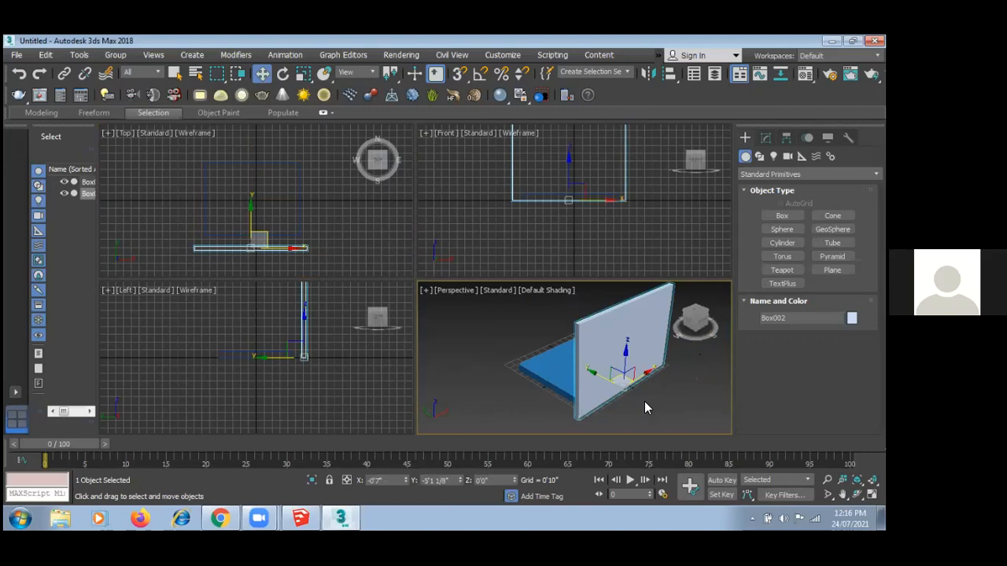
- Change the unused 07 - Default material in the Material Editor from Standard to the Raytrace type
key("m")
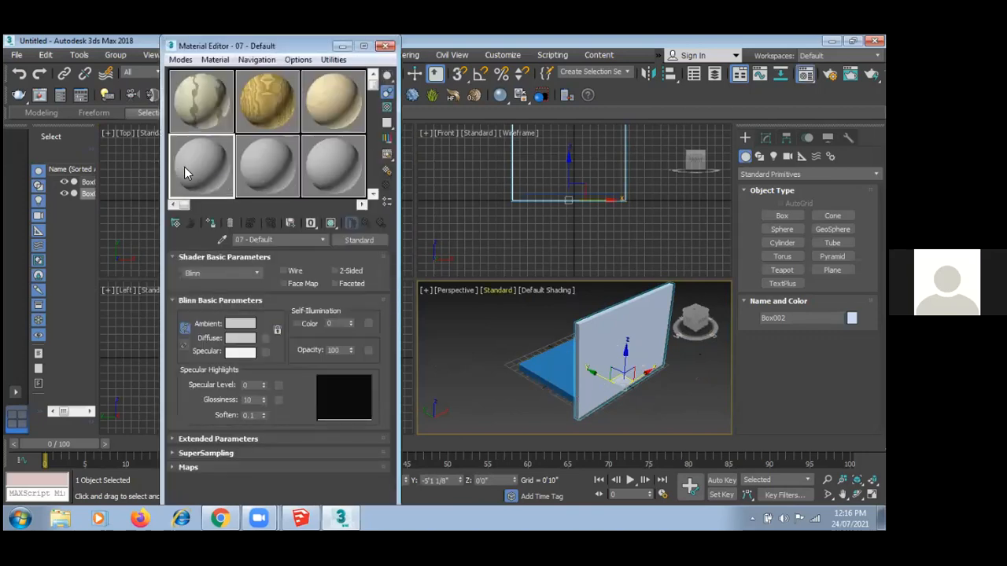
left_click(368, 242)
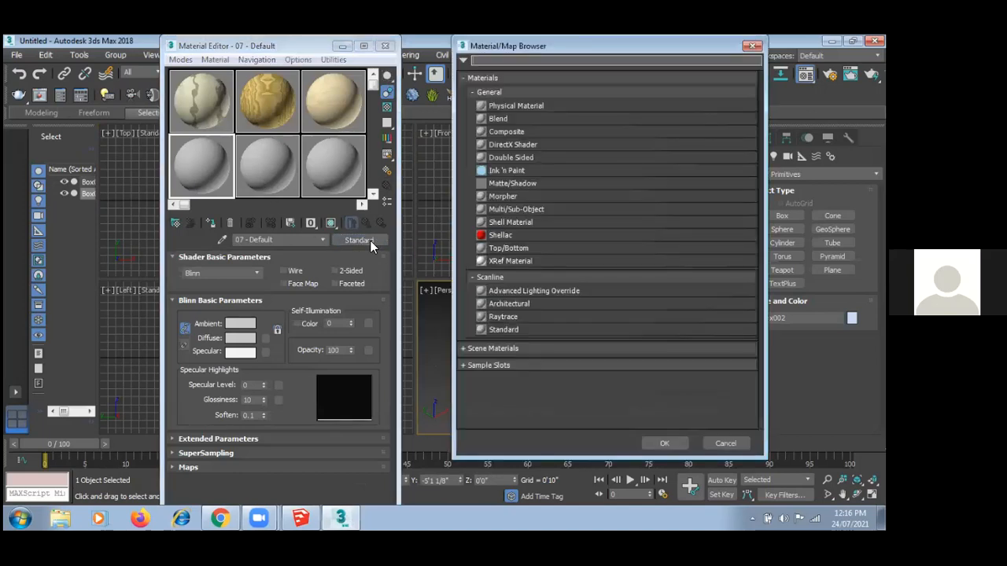
left_click(509, 317)
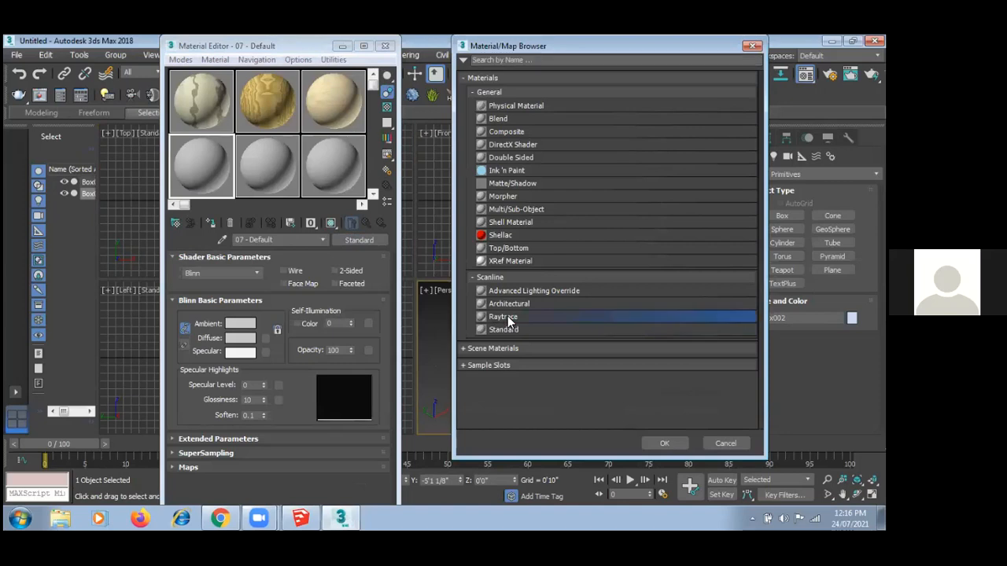
double_click(508, 317)
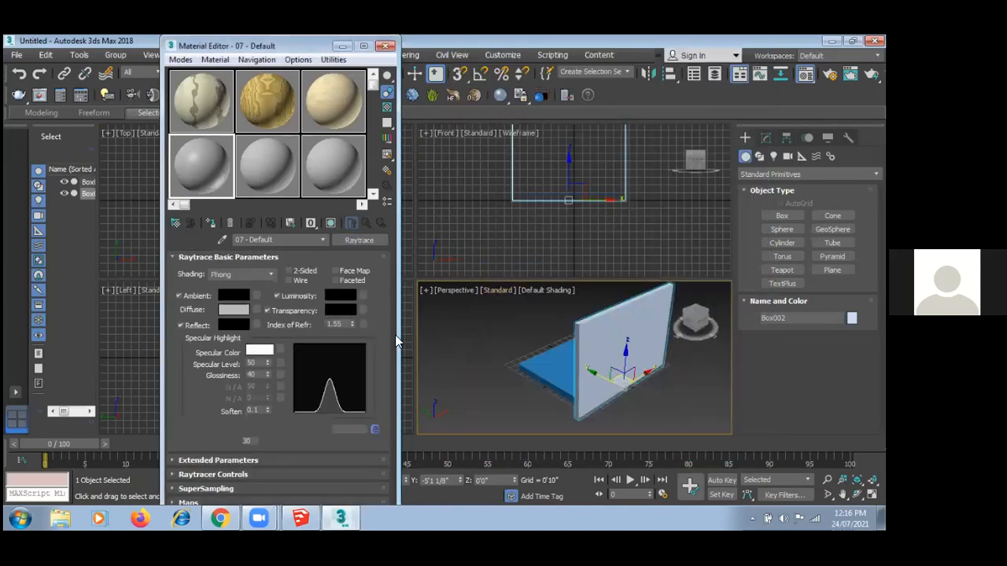
- Switch the Raytrace material's transparency from a colour to a numeric amount and set it to 90
left_click(268, 311)
left_click(340, 311)
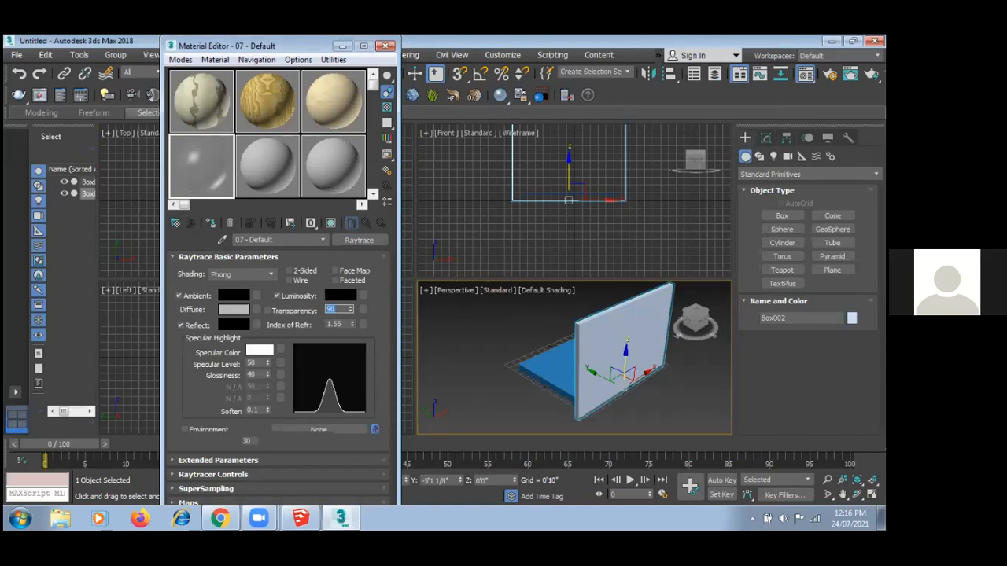
left_click(584, 336)
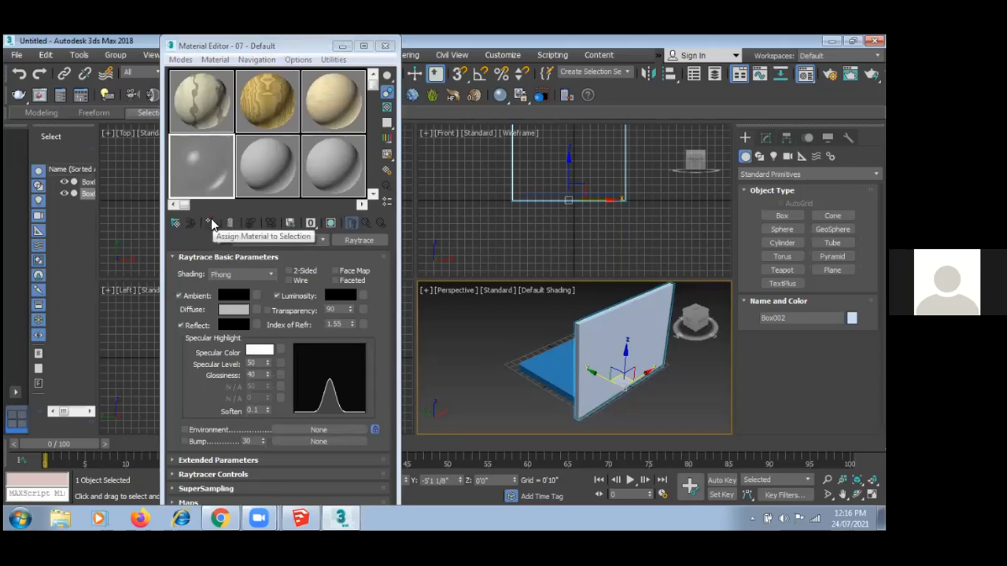
- Assign the 07 - Default Raytrace material to the selected upright box and show it shaded in the viewport
left_click(211, 225)
left_click(331, 224)
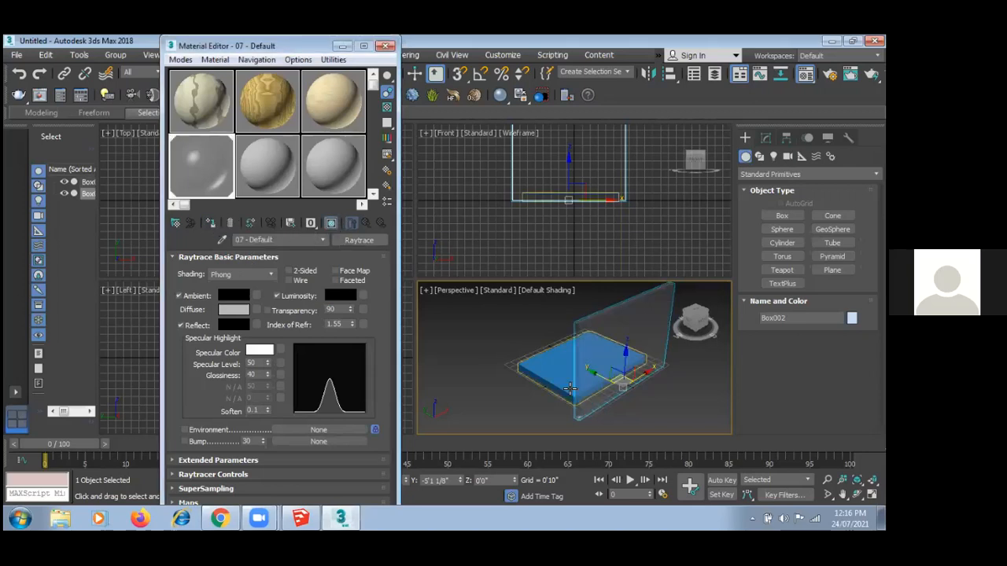
left_click(688, 386)
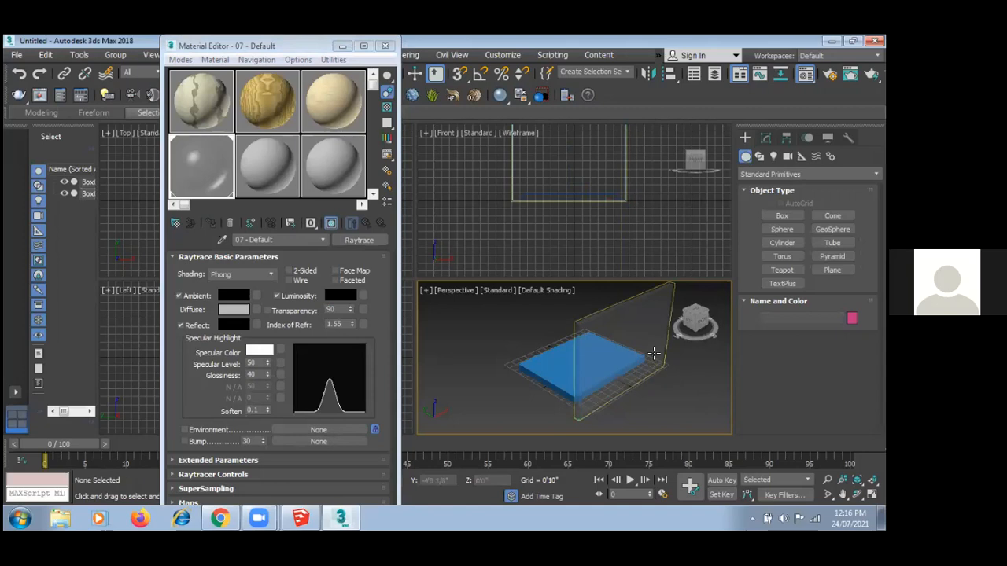
middle_click_drag(663, 385, 640, 384)
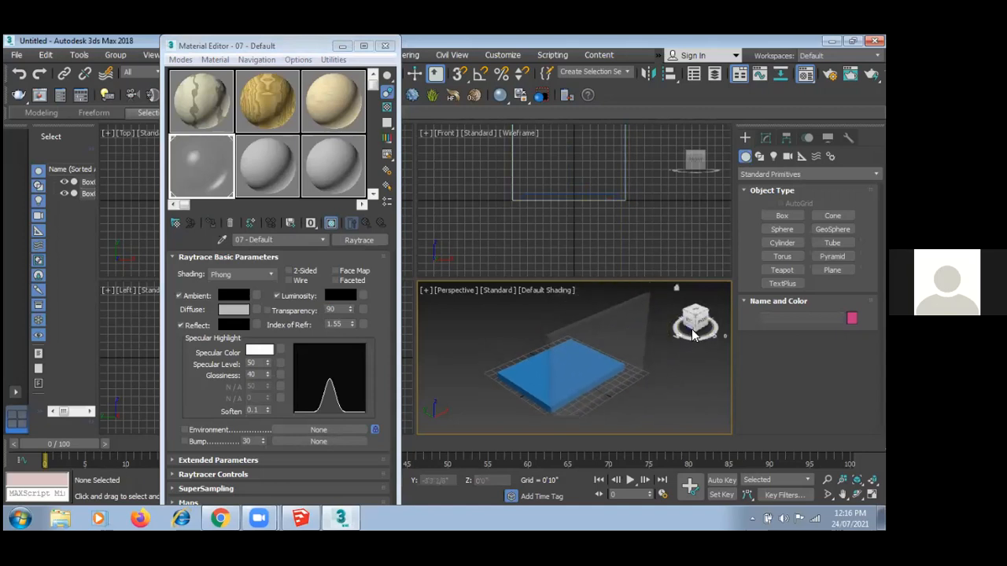
mouse_move(694, 321)
left_mouse_down()
mouse_move(666, 303)
mouse_move(687, 321)
left_mouse_up()
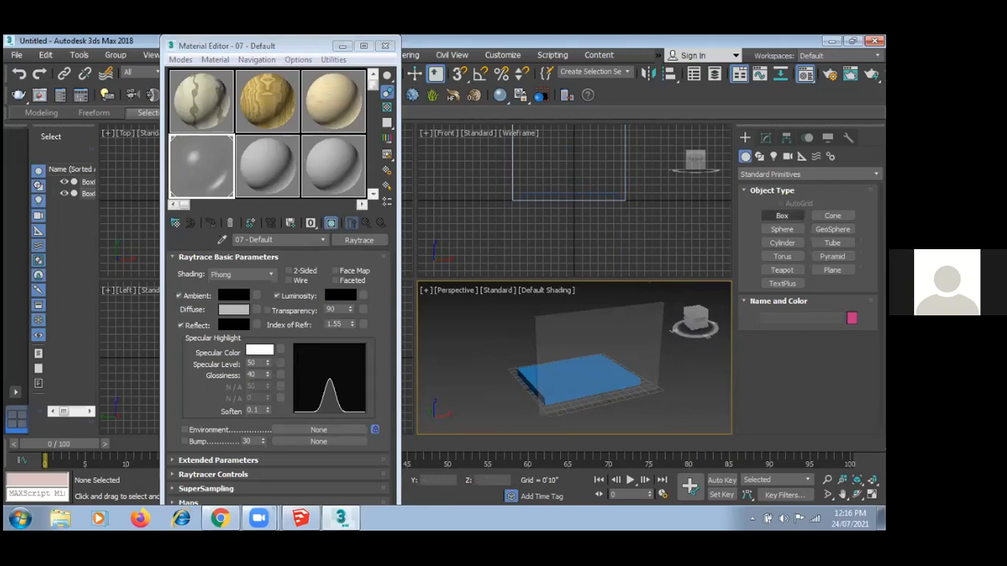
- Undo the material assignment on the upright box, leaving the box selected
left_click(781, 215)
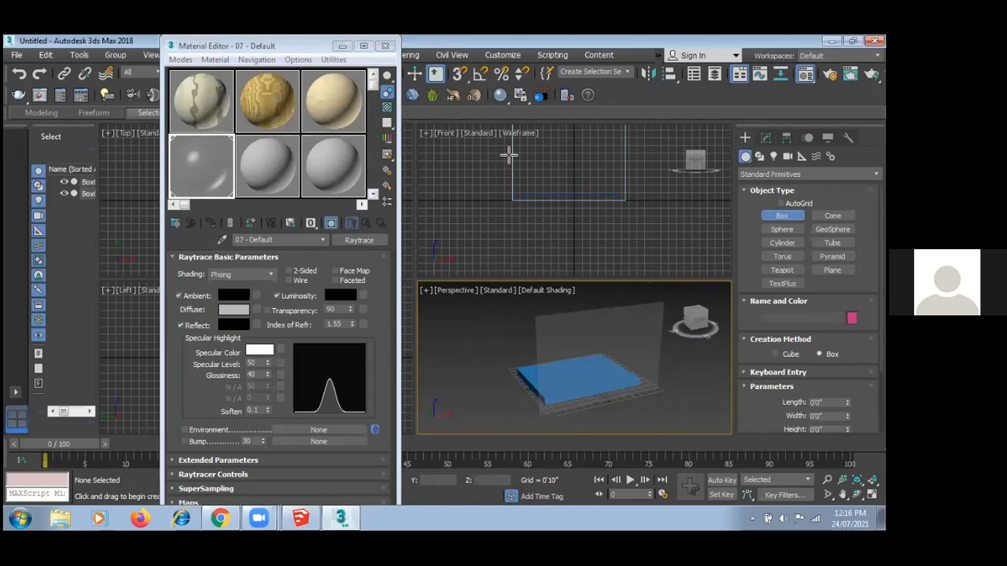
left_click(342, 45)
left_click(262, 73)
left_click(591, 326)
left_click(600, 351)
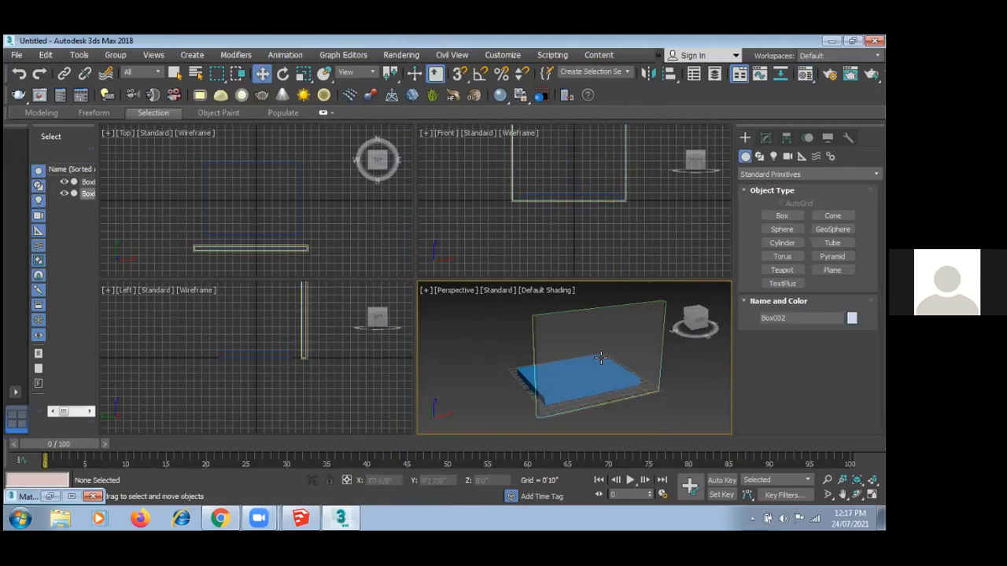
left_click(606, 356)
key("alt+x")
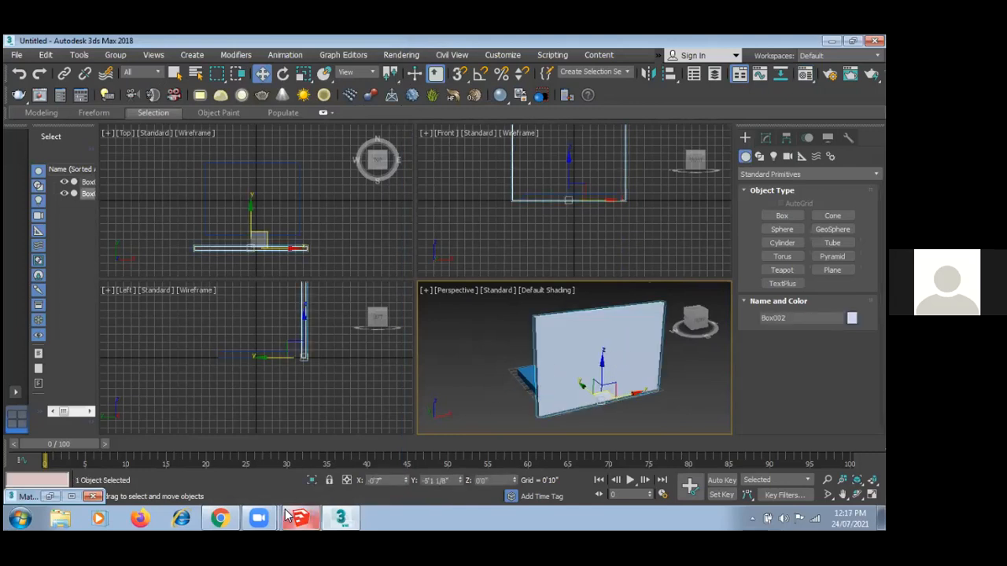
- Change the unused 08 - Default material from Standard to the Raytrace type
mouse_move(287, 516)
key("m")
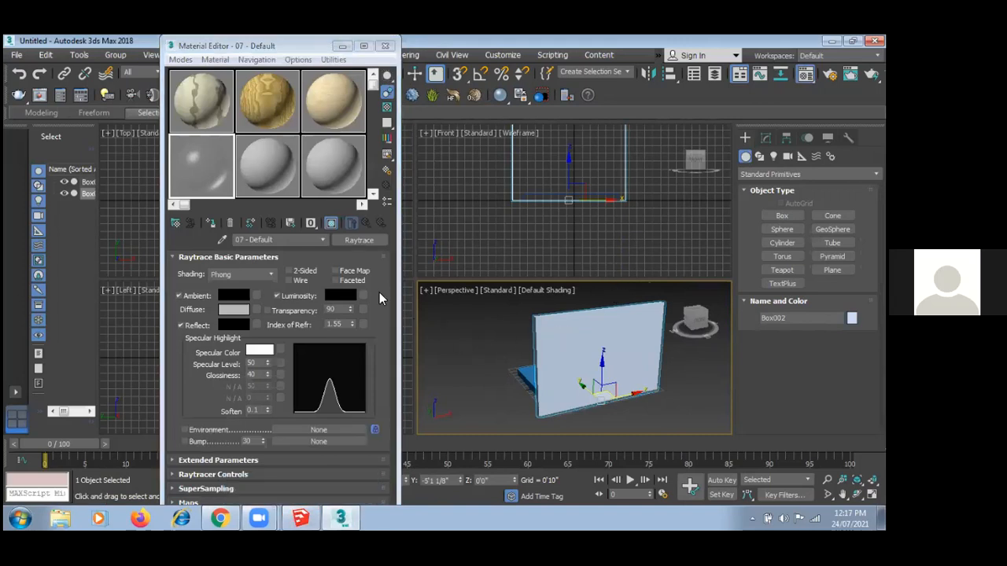
left_click(269, 171)
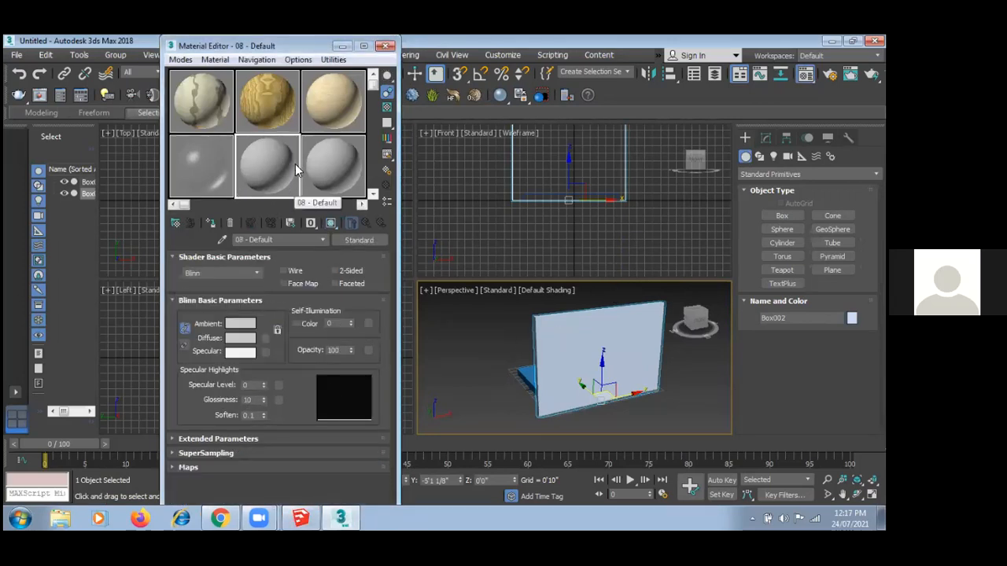
mouse_move(375, 92)
left_mouse_down()
mouse_move(386, 121)
mouse_move(384, 88)
left_mouse_up()
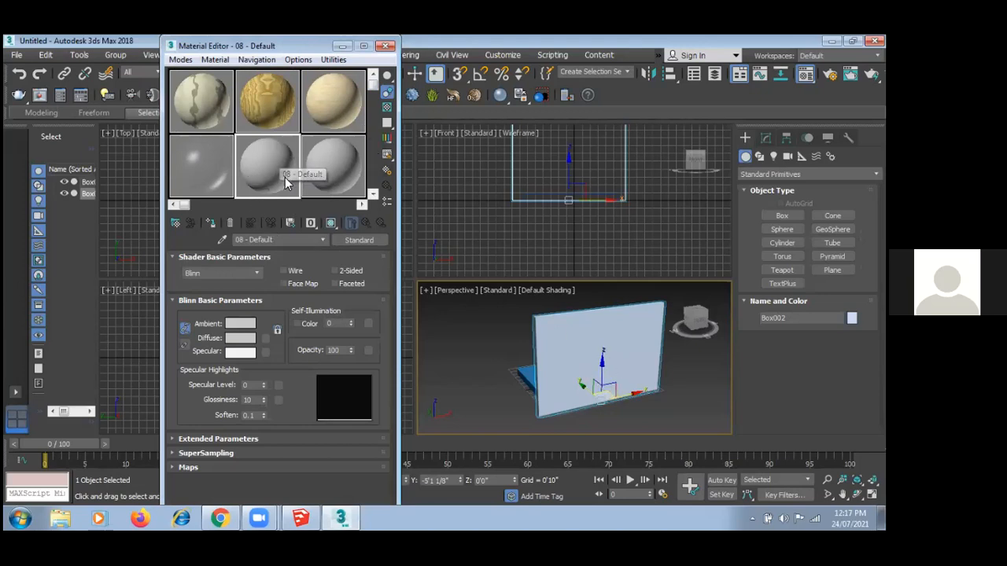
left_click(373, 240)
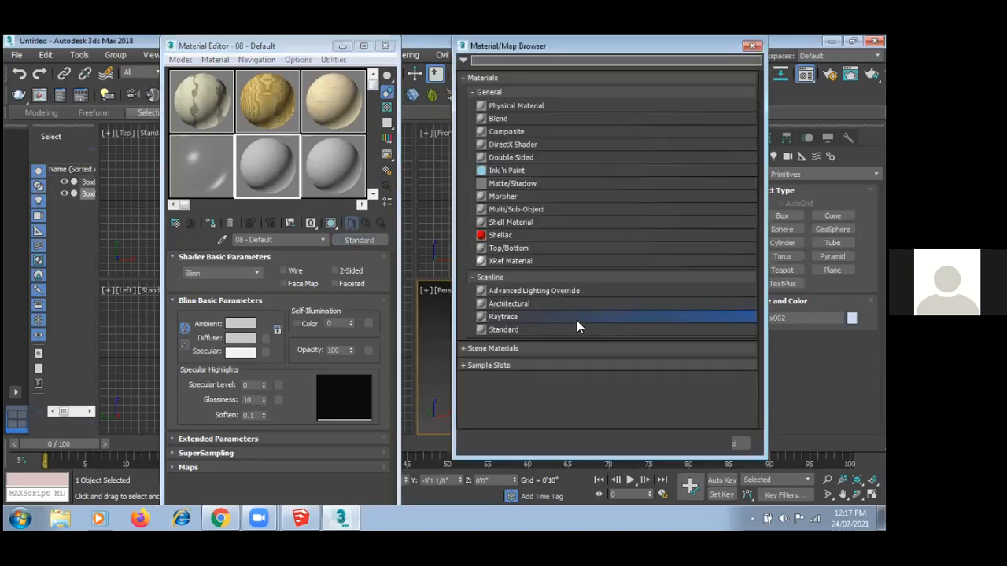
double_click(519, 316)
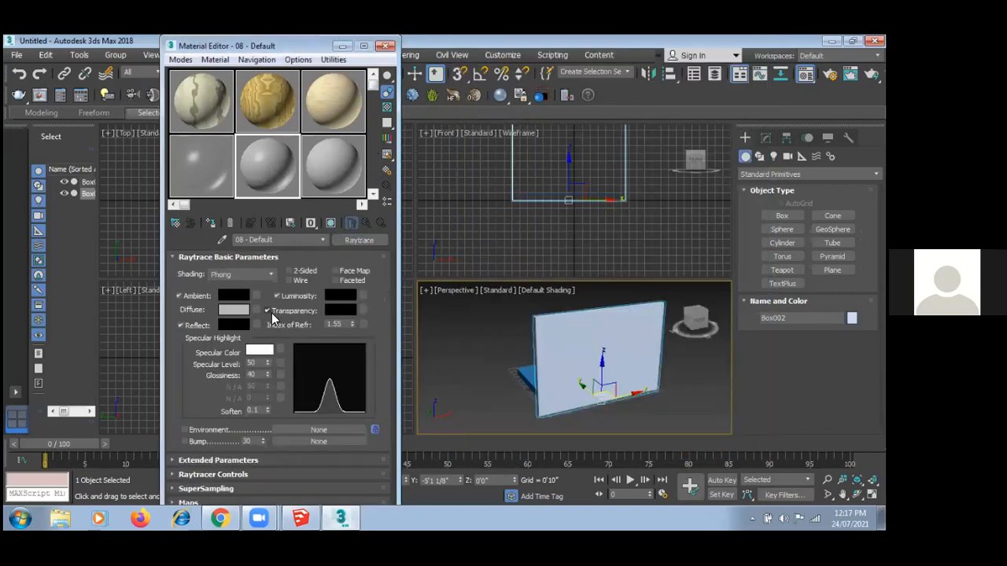
- Set the 08 - Default material's transparency to a numeric 90, assign it to the upright box and show it in the viewport
left_click(269, 312)
left_click(339, 309)
key("Return")
left_click(211, 224)
left_click(331, 224)
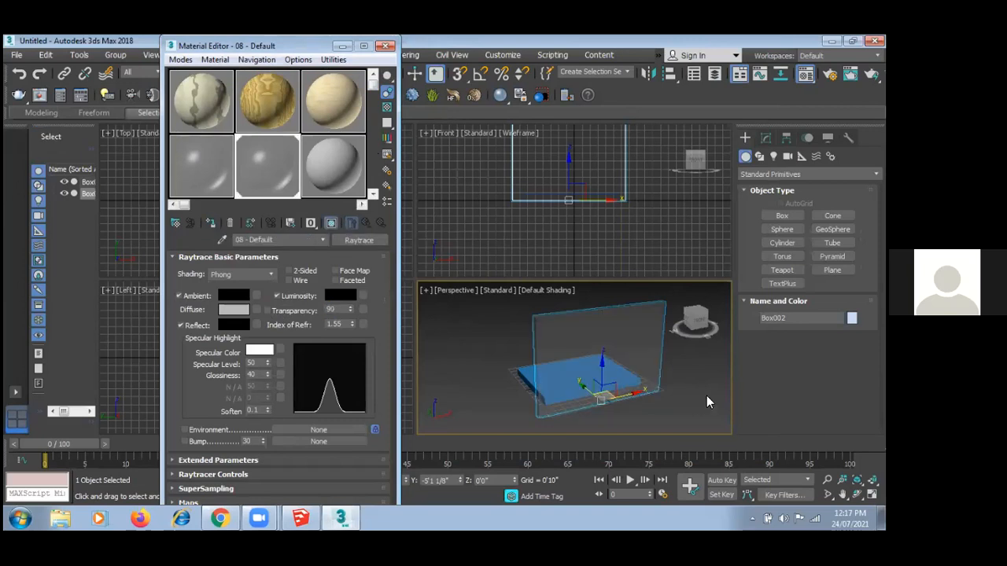
mouse_move(685, 365)
middle_mouse_down()
mouse_move(700, 378)
mouse_move(674, 369)
middle_mouse_up()
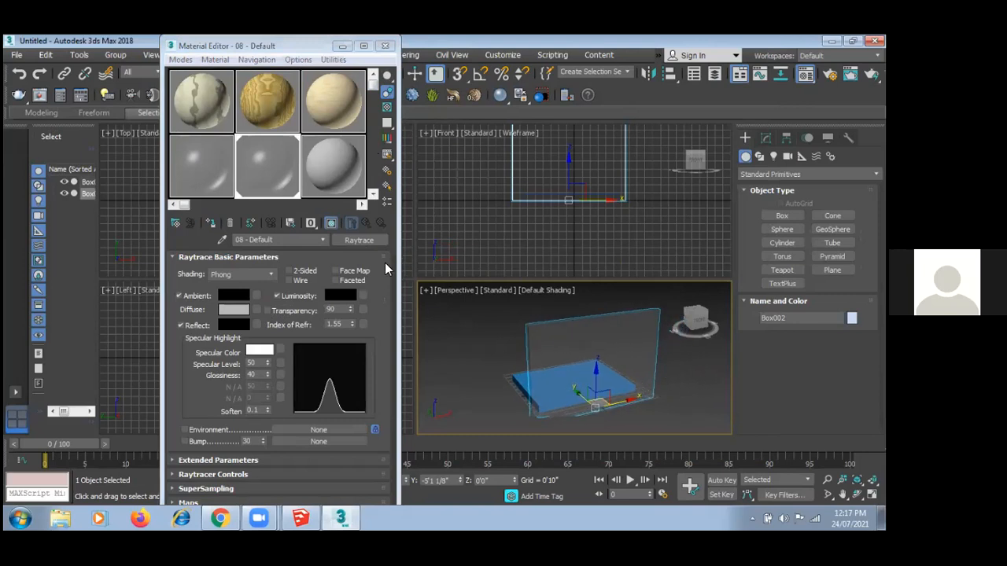
- Create a thin upright box behind the flat slab in the Top view, parallel to the front panel and similar in width and height
left_click(329, 170)
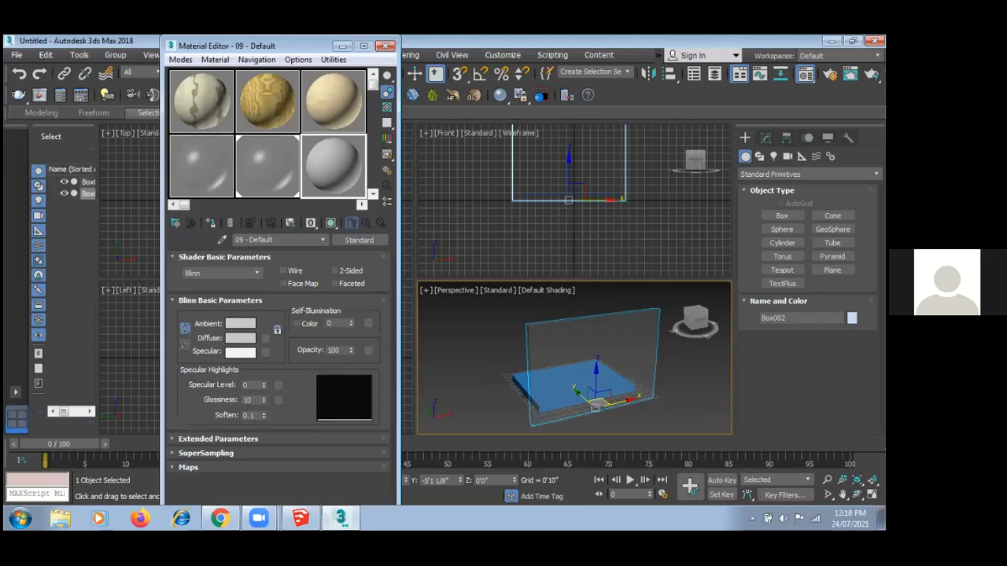
left_click(782, 216)
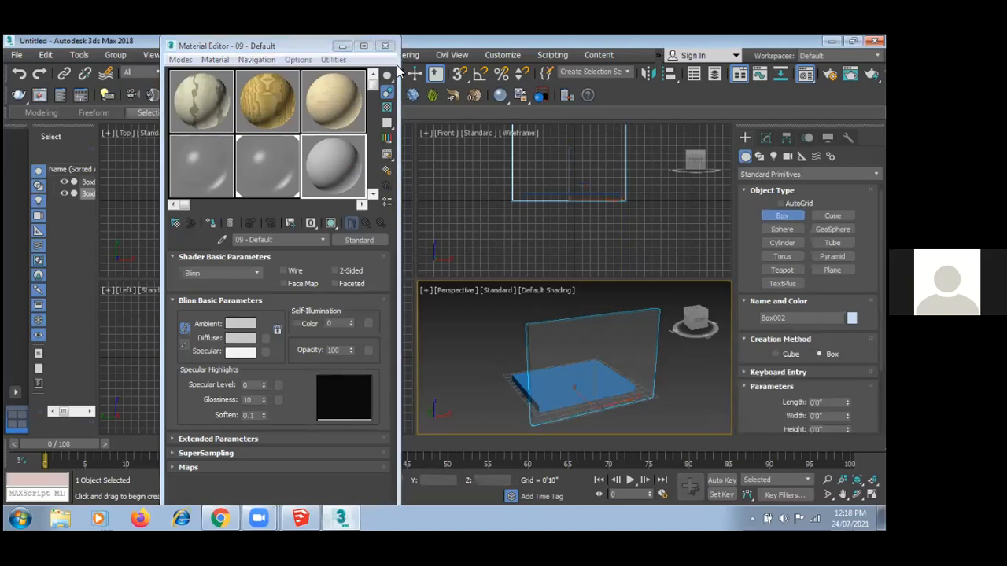
left_click(385, 46)
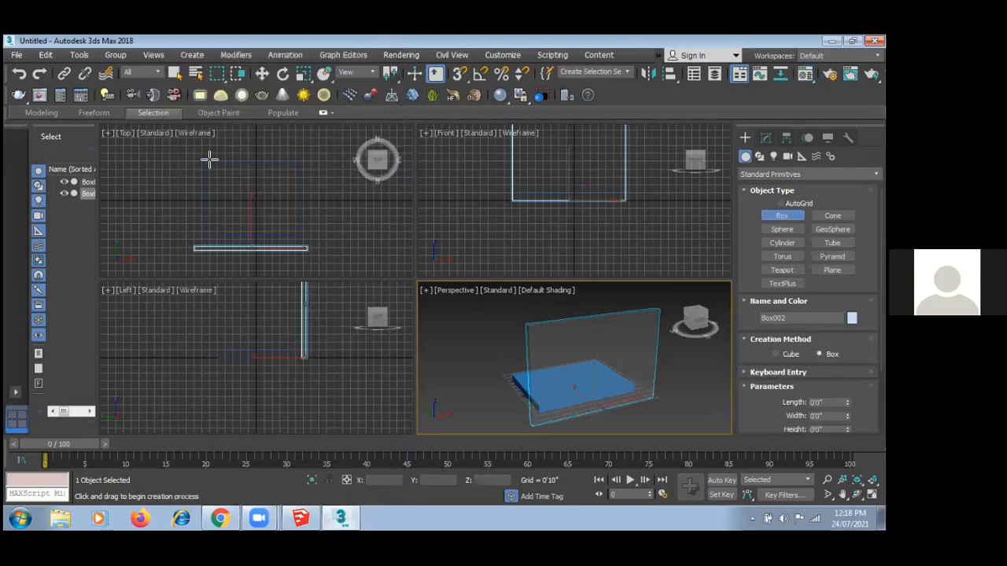
left_click_drag(194, 148, 307, 154)
left_click(306, 111)
left_click(262, 73)
mouse_move(454, 217)
middle_mouse_down()
mouse_move(477, 218)
mouse_move(455, 223)
middle_mouse_up()
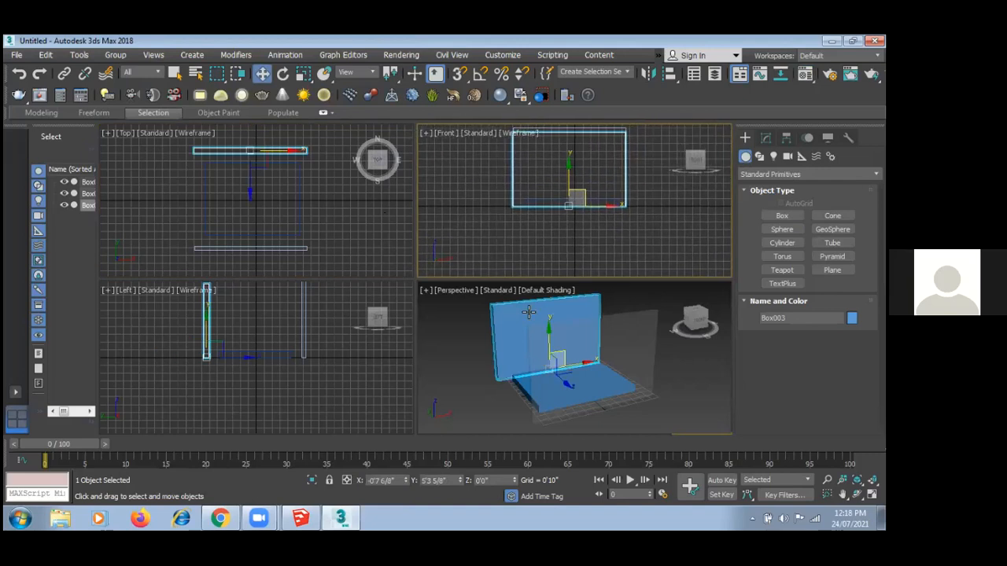
- Select the rear upright box and change the 09 - Default material to the Raytrace type
left_click(475, 384)
left_click(515, 352)
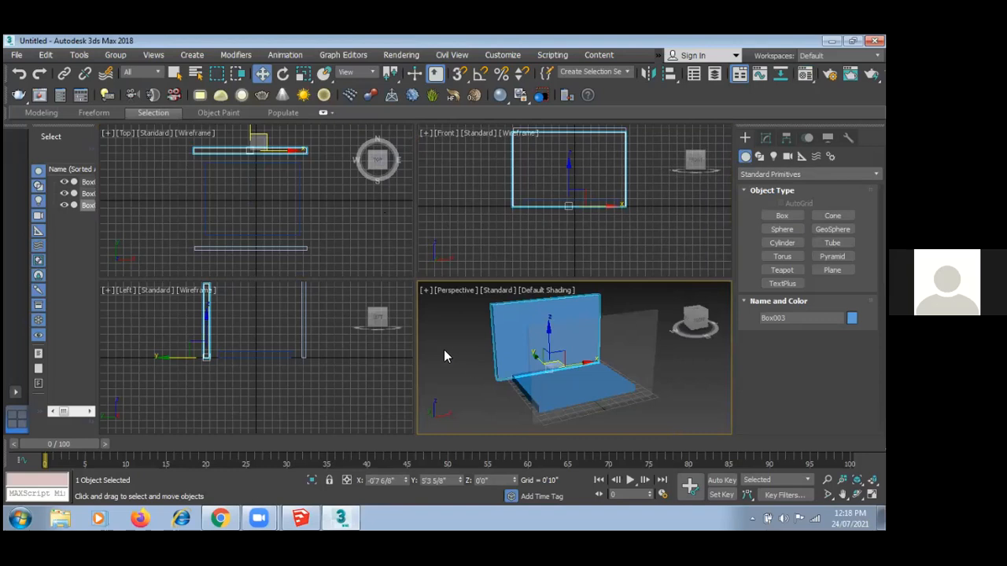
key("m")
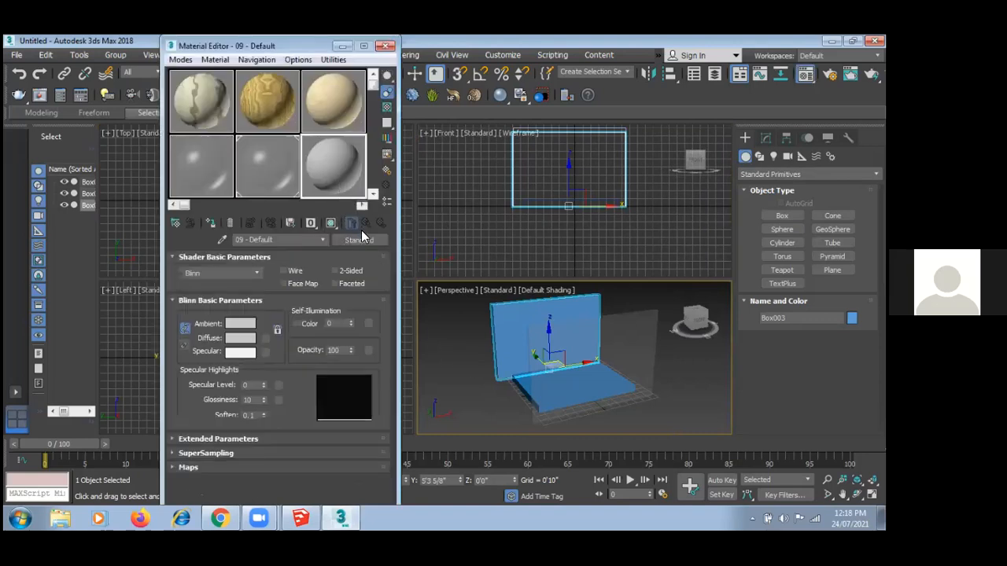
left_click(359, 239)
left_click(506, 316)
double_click(506, 316)
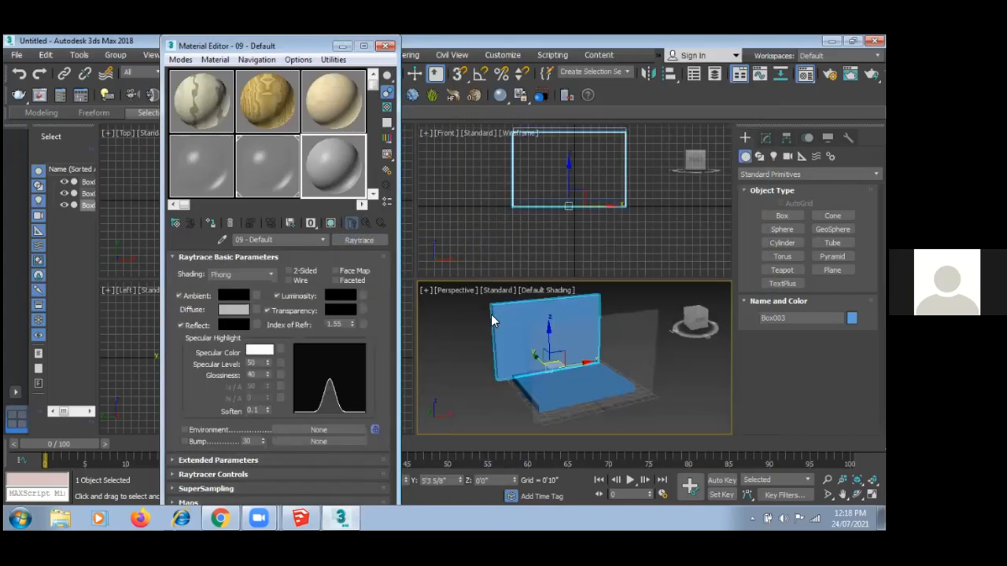
- Set the 09 - Default material's reflection to a numeric 90, assign it to the rear box and show it in the viewport
left_click(182, 323)
left_click_drag(221, 324, 189, 323)
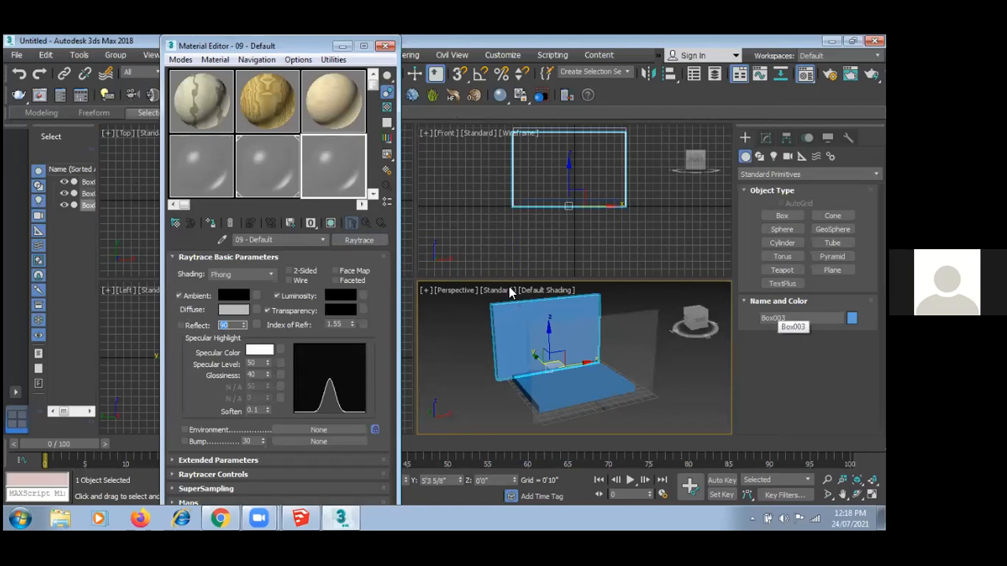
left_click(210, 223)
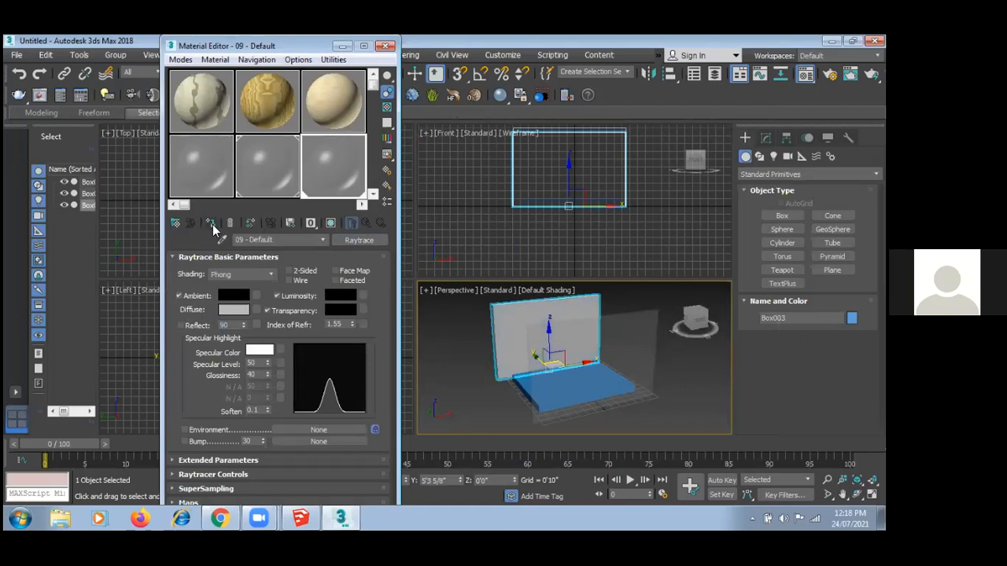
left_click(331, 222)
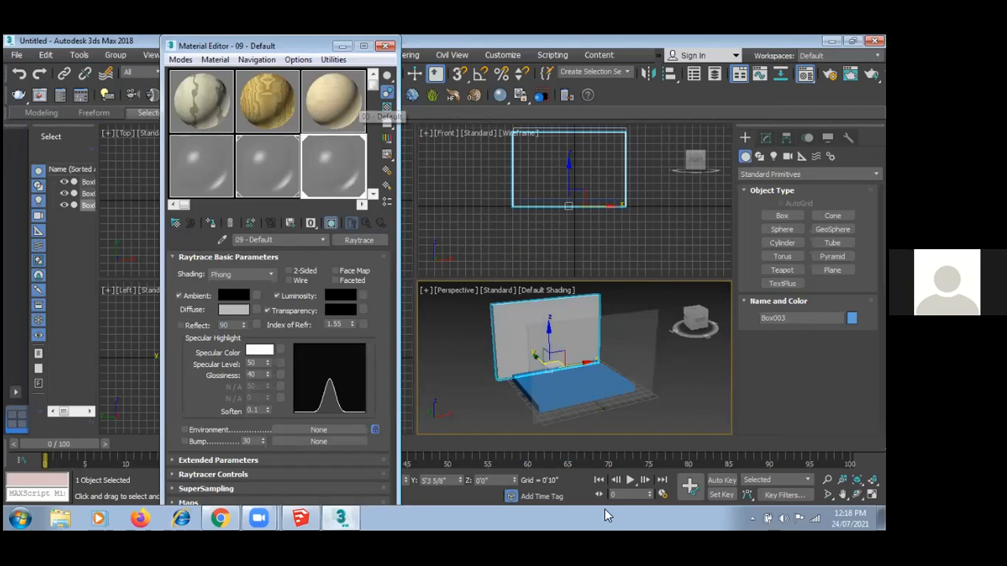
left_click(470, 384)
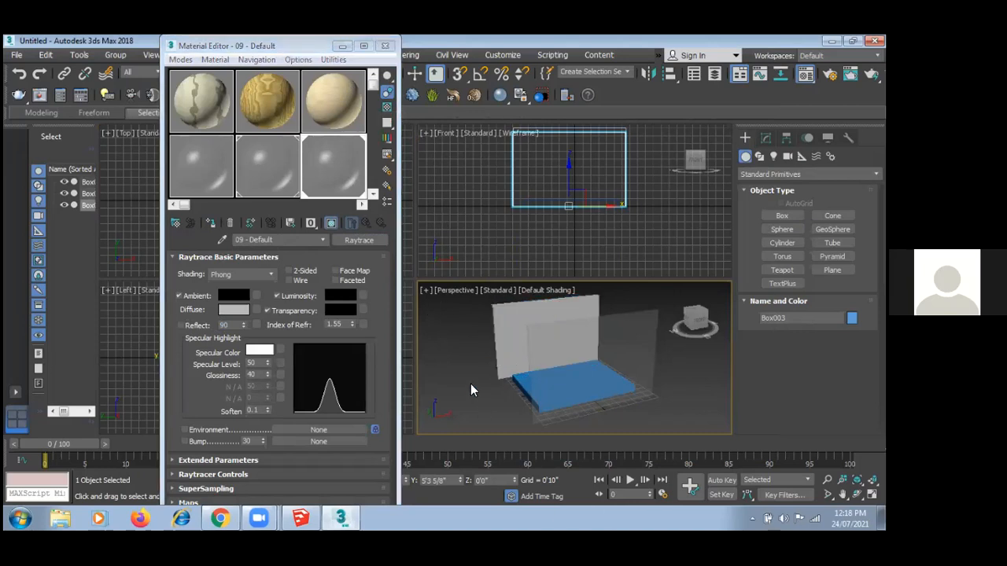
- Render the Perspective view to check the glass and mirror materials, and close the rendered image
left_click(384, 47)
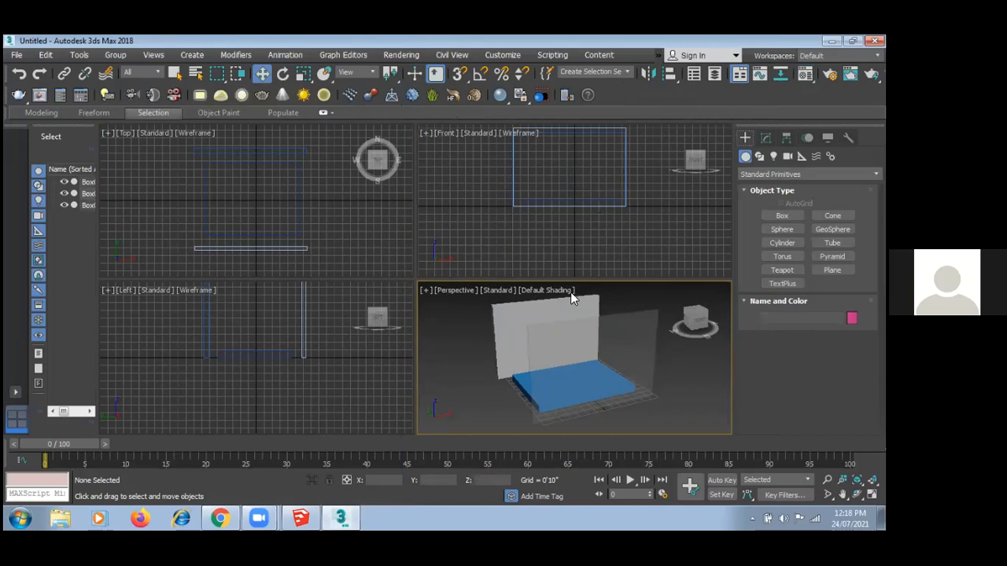
key("shift+q")
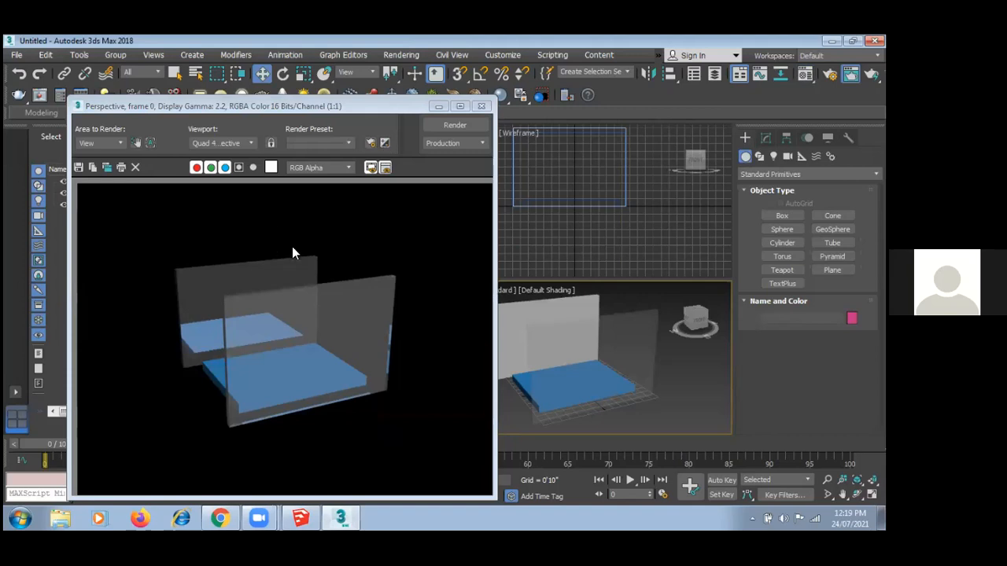
left_click(482, 107)
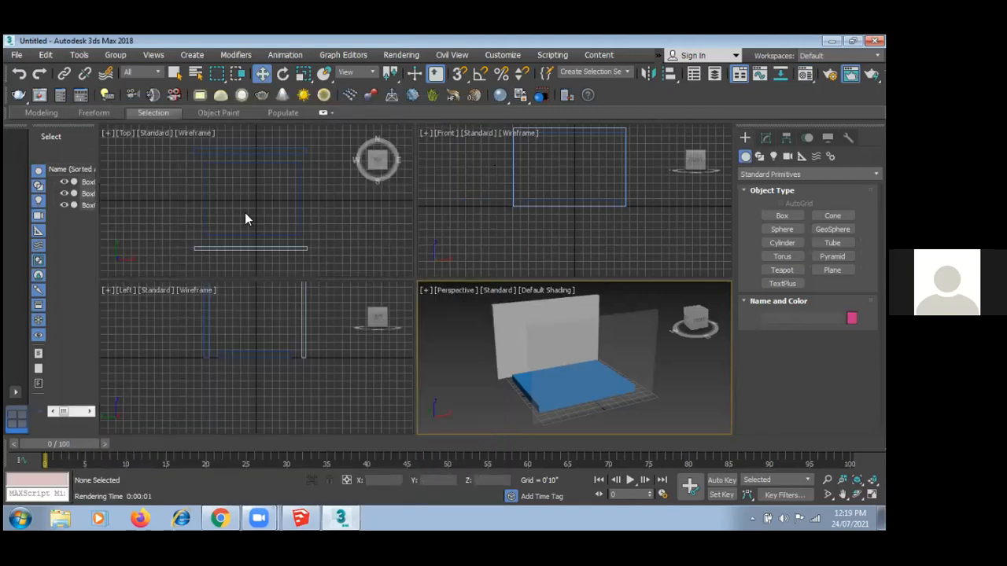
- Delete all three boxes from the scene and reset the zoom extents of all viewports
left_click(312, 246)
key("ctrl+a")
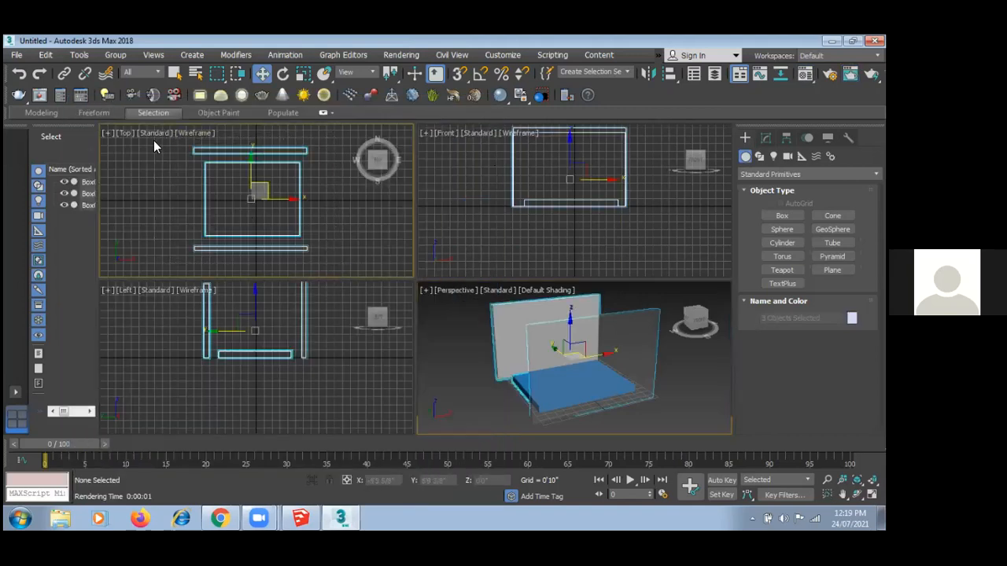
key("Delete")
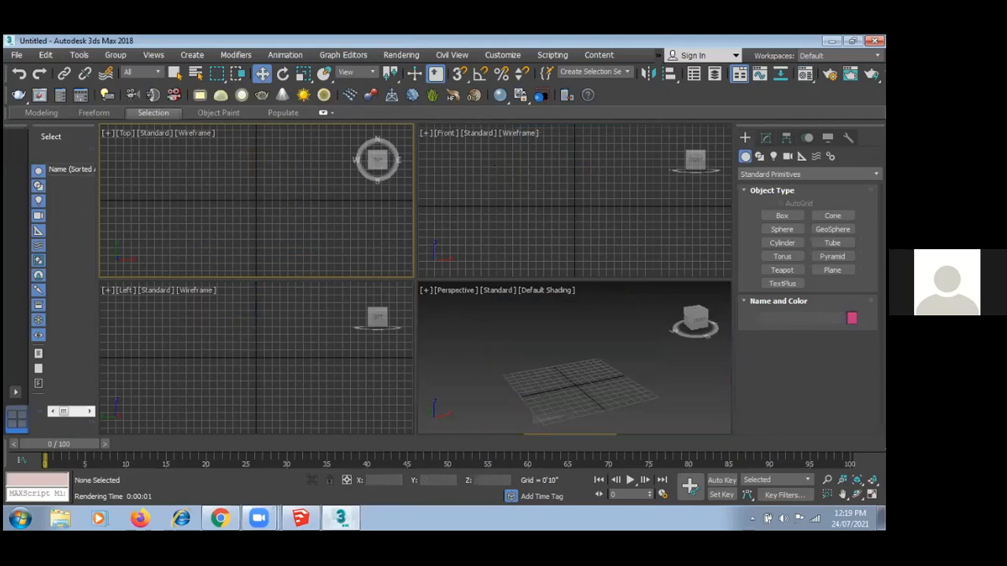
left_click(871, 481)
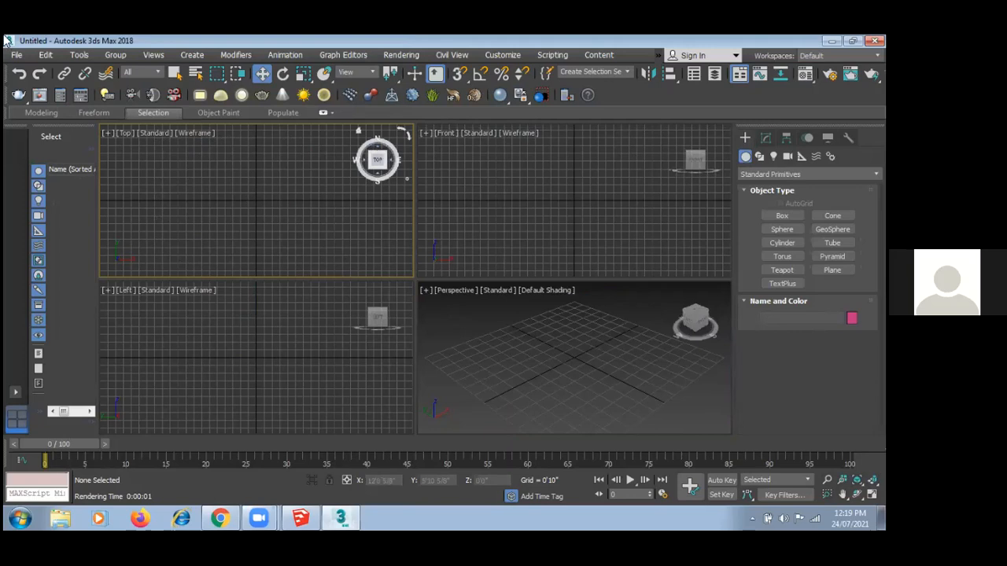
- Open the file selection dialog for importing an external file into the empty scene
left_click(520, 227)
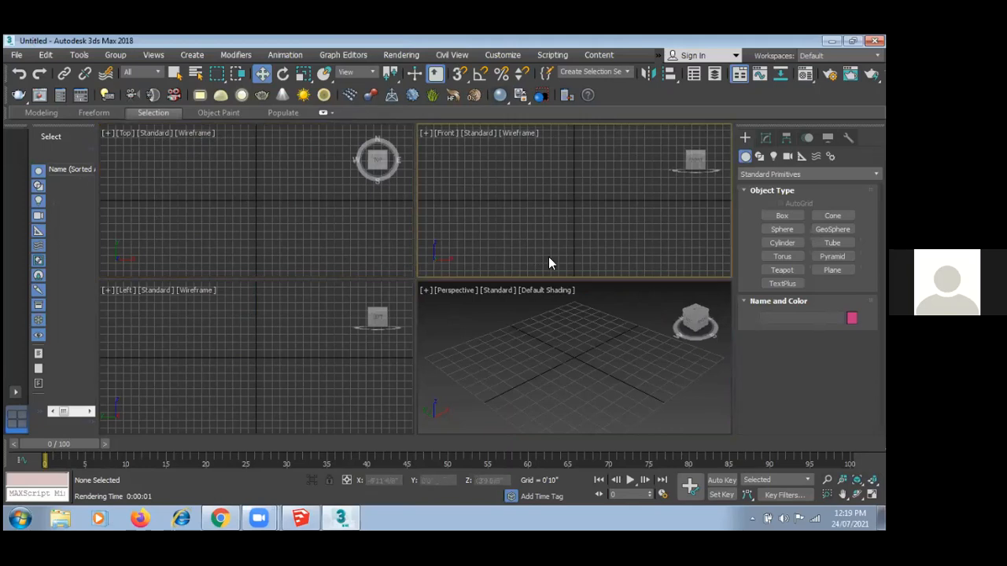
left_click(521, 328)
left_click(482, 230)
left_click(15, 58)
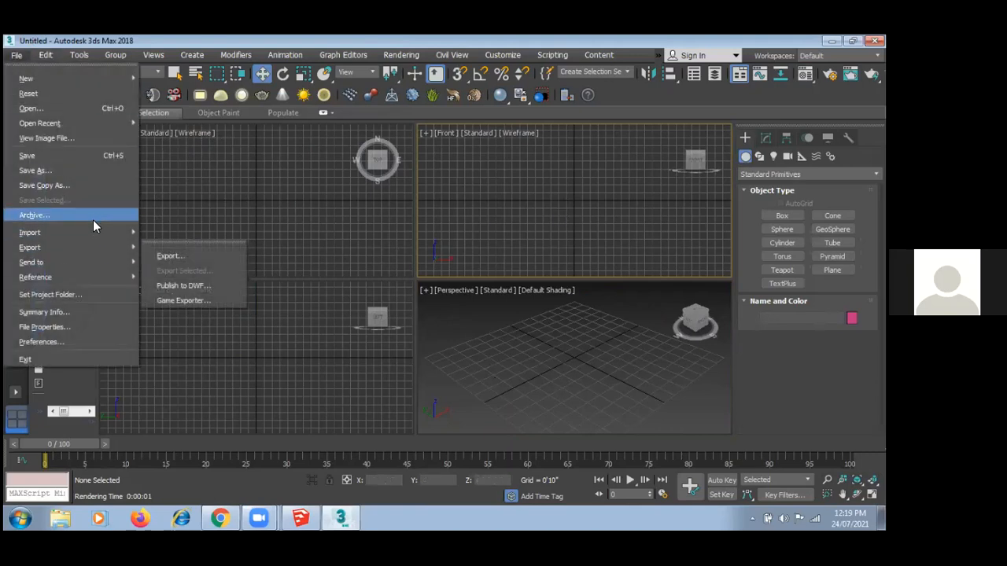
mouse_move(91, 233)
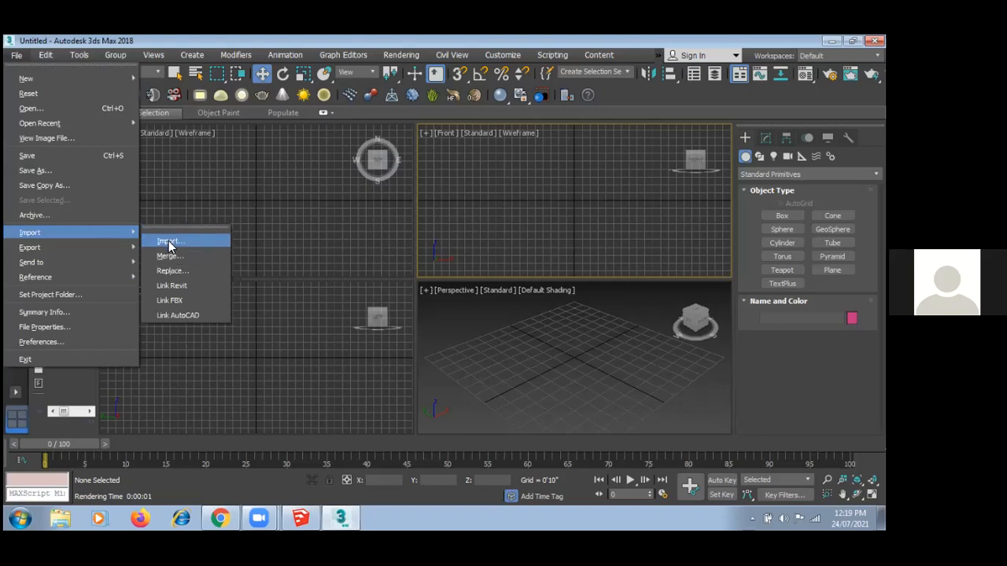
left_click(168, 243)
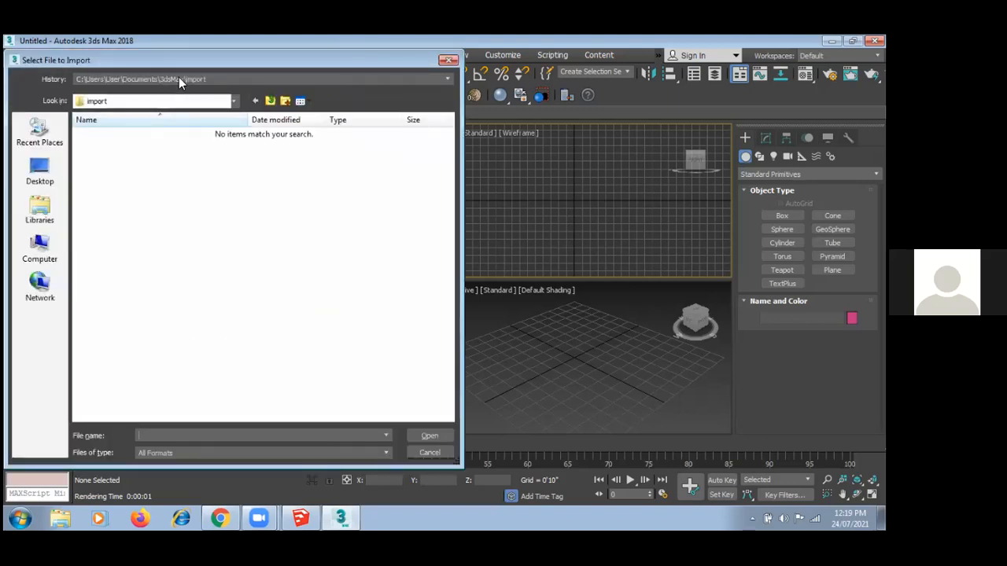
- Browse to the sofa folder inside the 3ds max support file folder on Local Disk (E:)
left_click(179, 77)
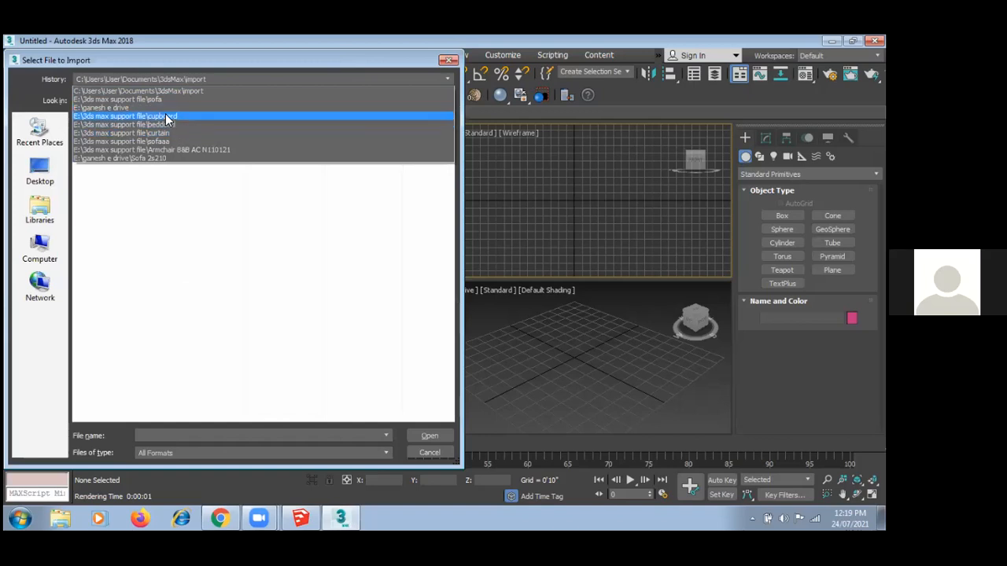
left_click(195, 91)
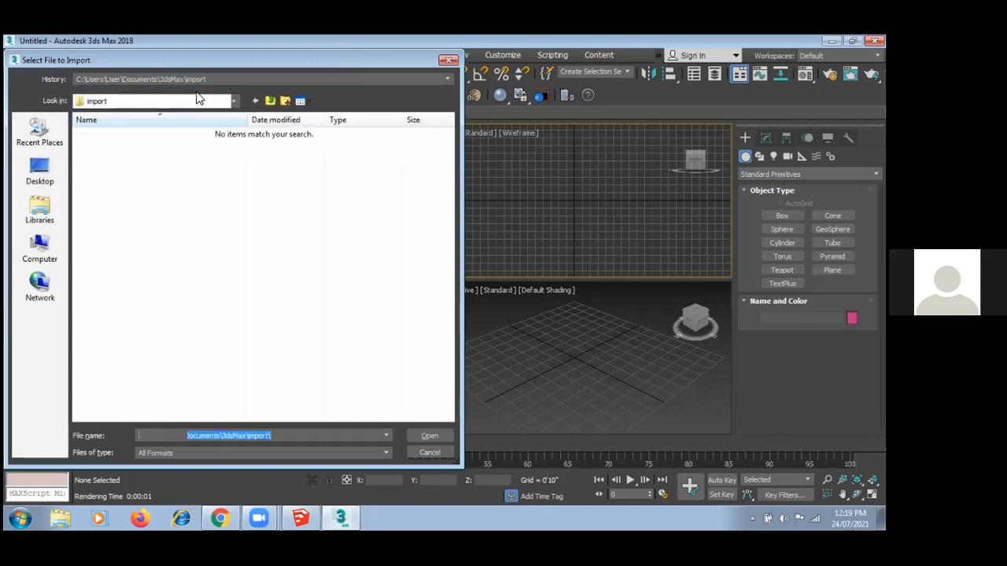
left_click(219, 75)
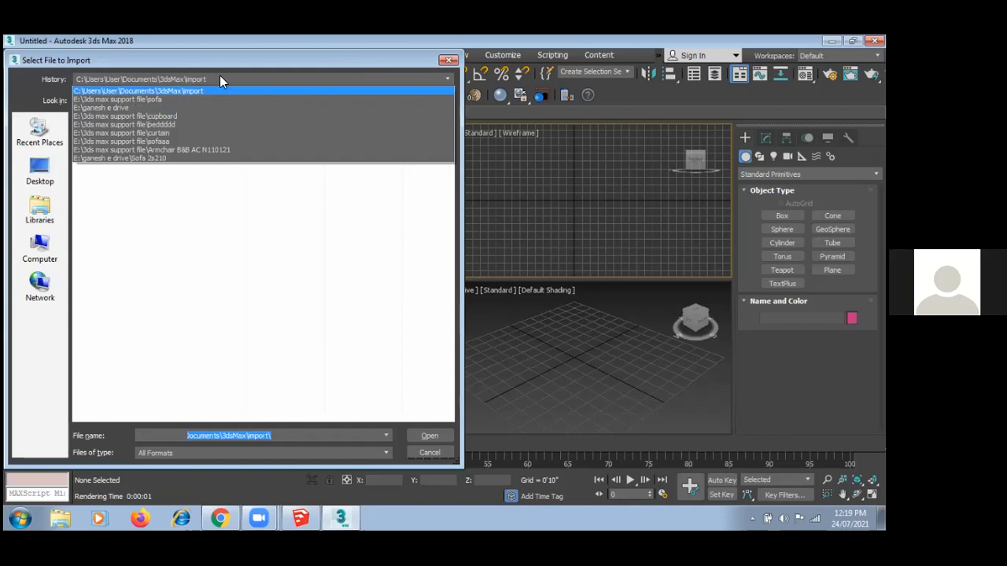
left_click(127, 150)
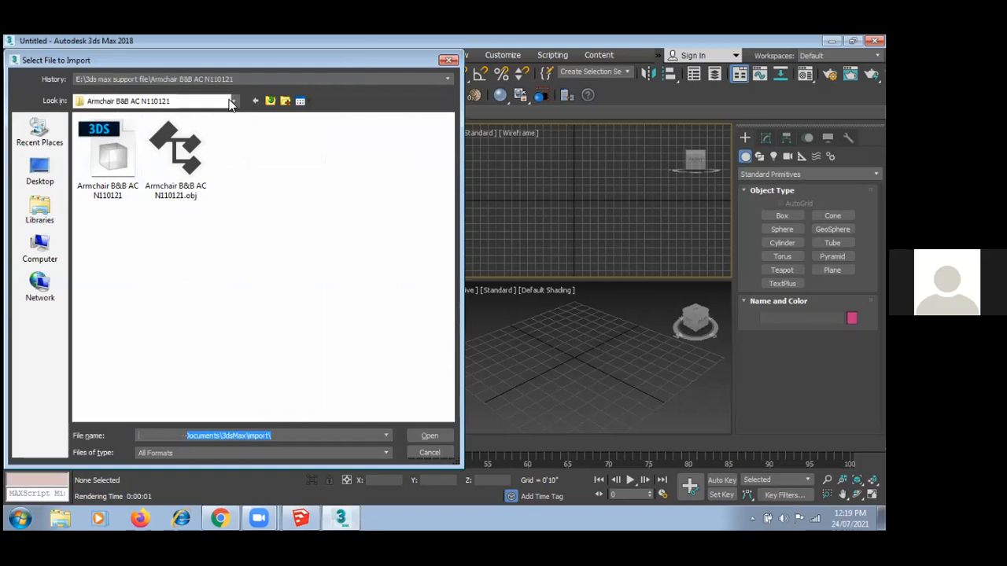
left_click(232, 102)
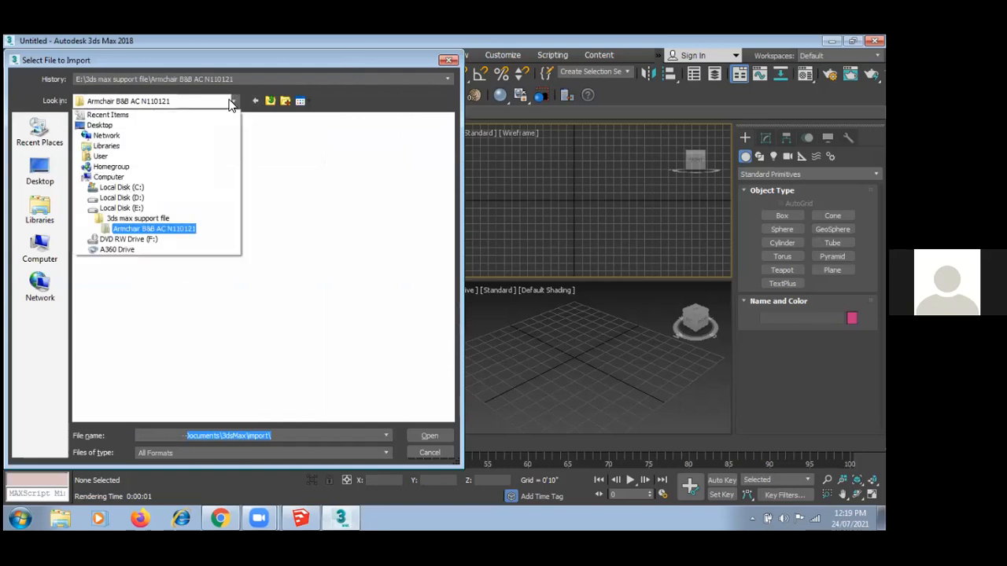
left_click(139, 220)
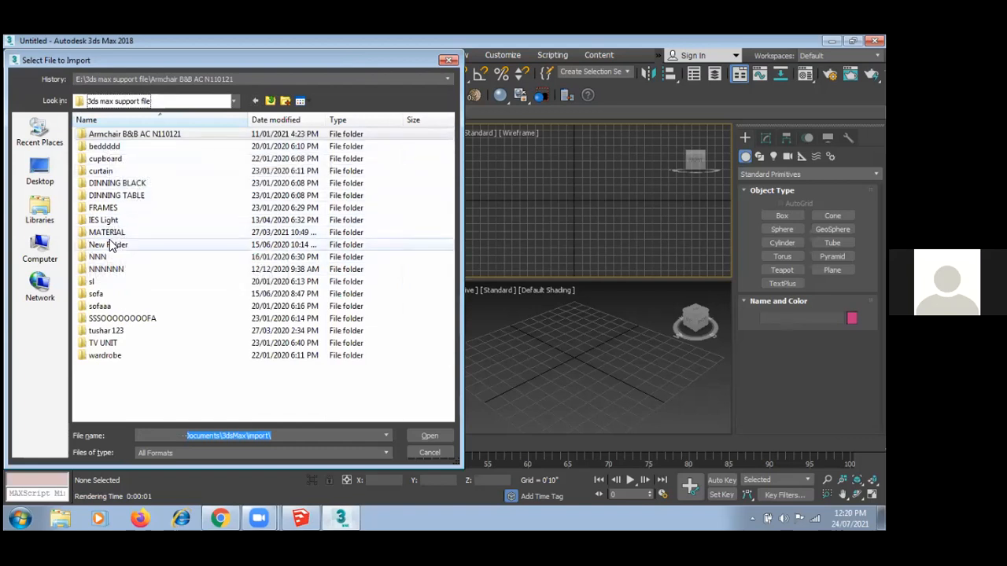
double_click(98, 294)
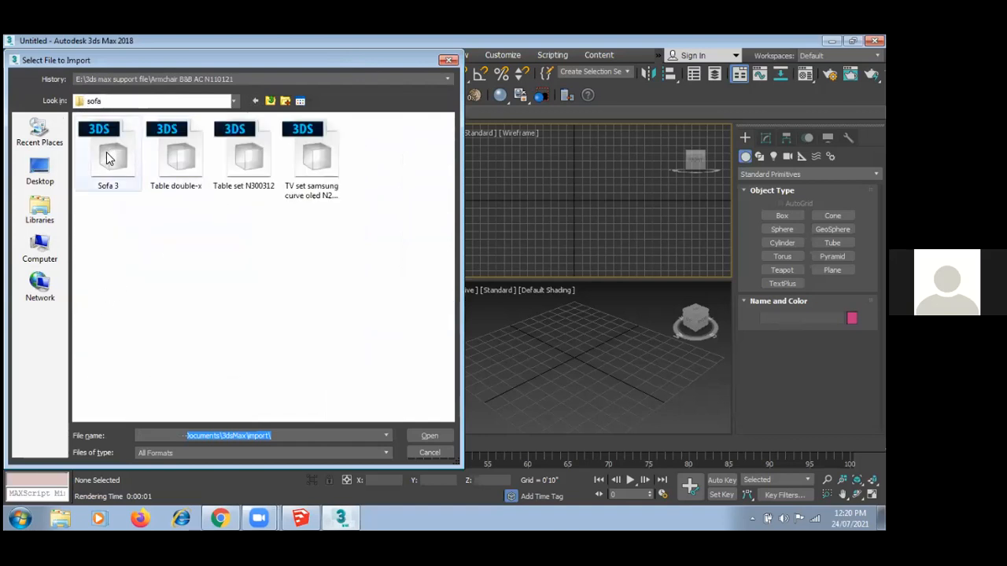
- Import the Sofa 3 3DS file, merging its objects with the current scene and converting units
left_click(109, 159)
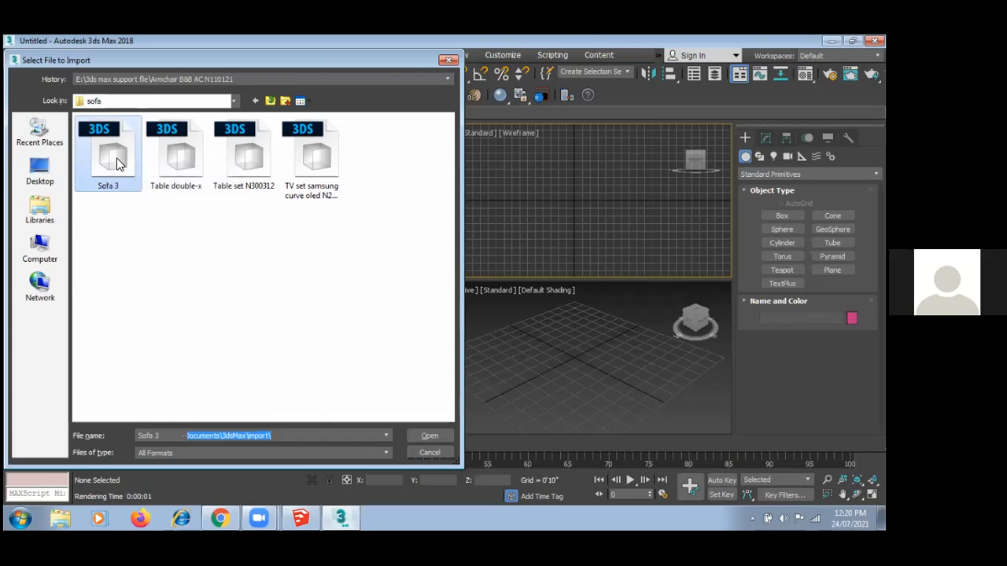
double_click(116, 160)
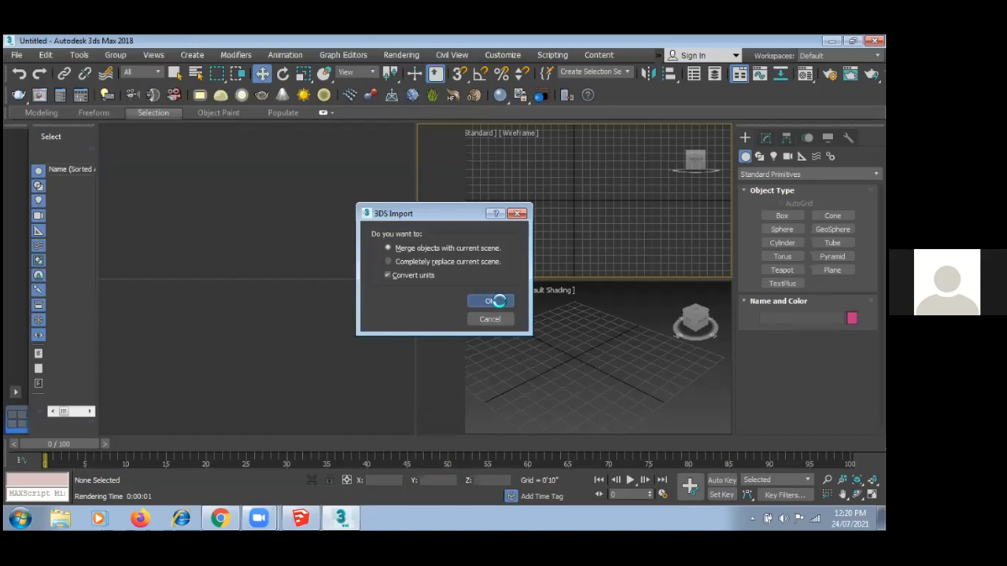
left_click(467, 322)
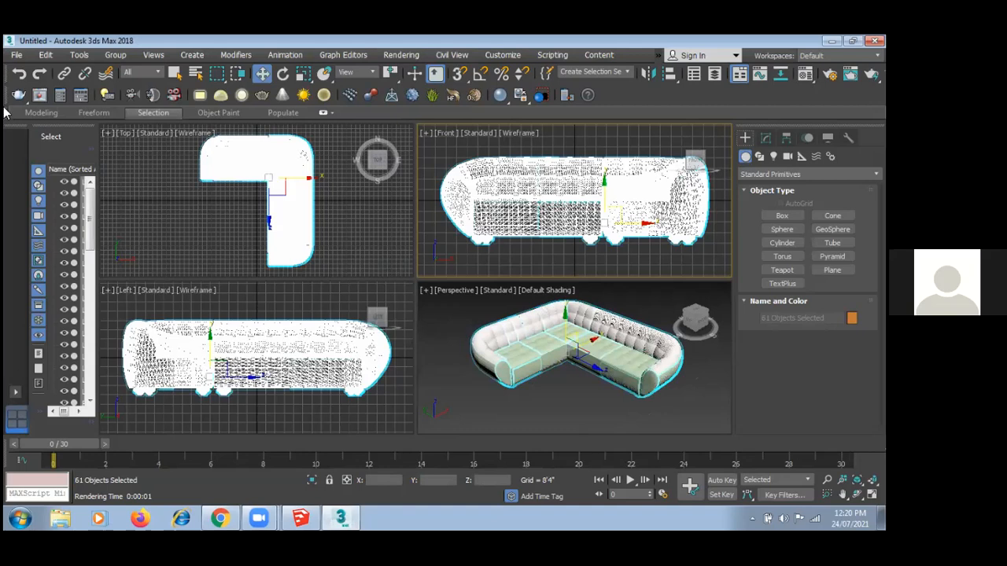
- Clear the selection and check the sofa's separate parts by selecting and deselecting the long backrest in the Perspective view
left_click(594, 391)
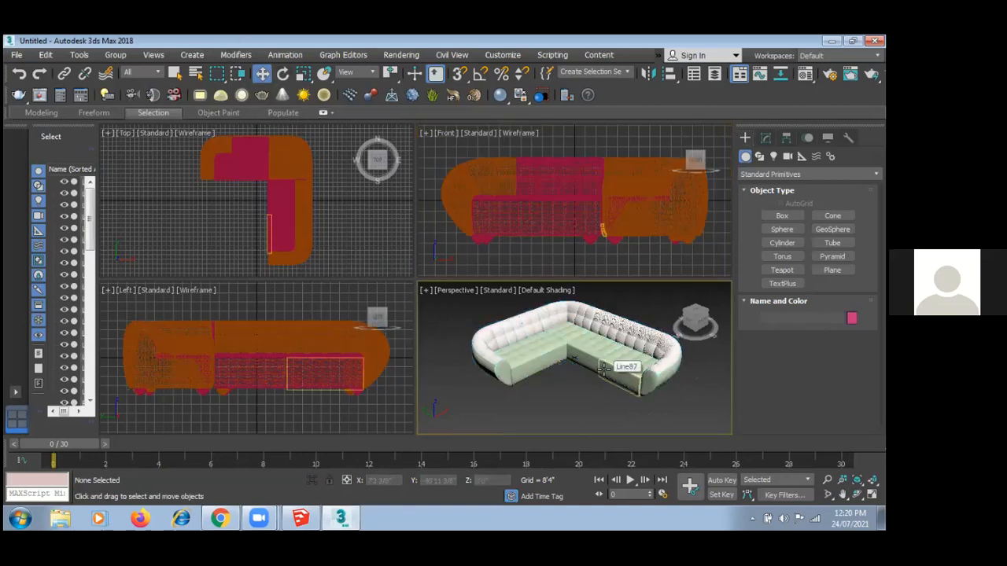
left_click(627, 370)
left_click(684, 387)
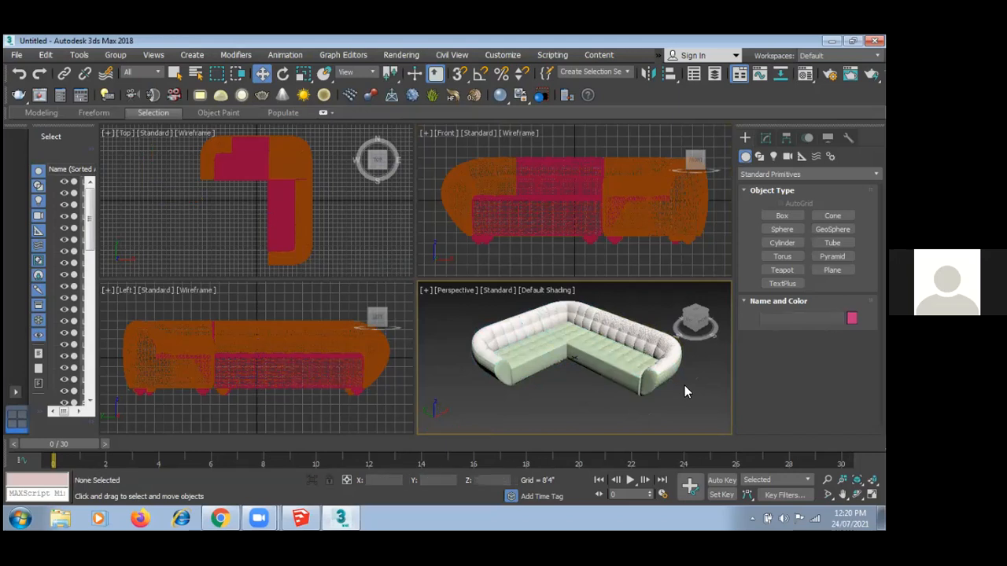
left_click(645, 366)
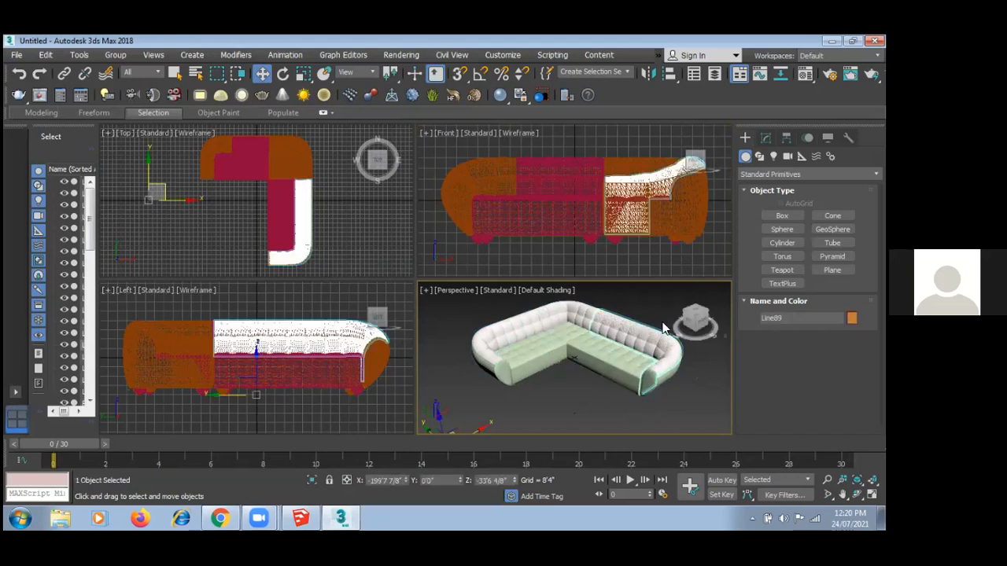
left_click(699, 383)
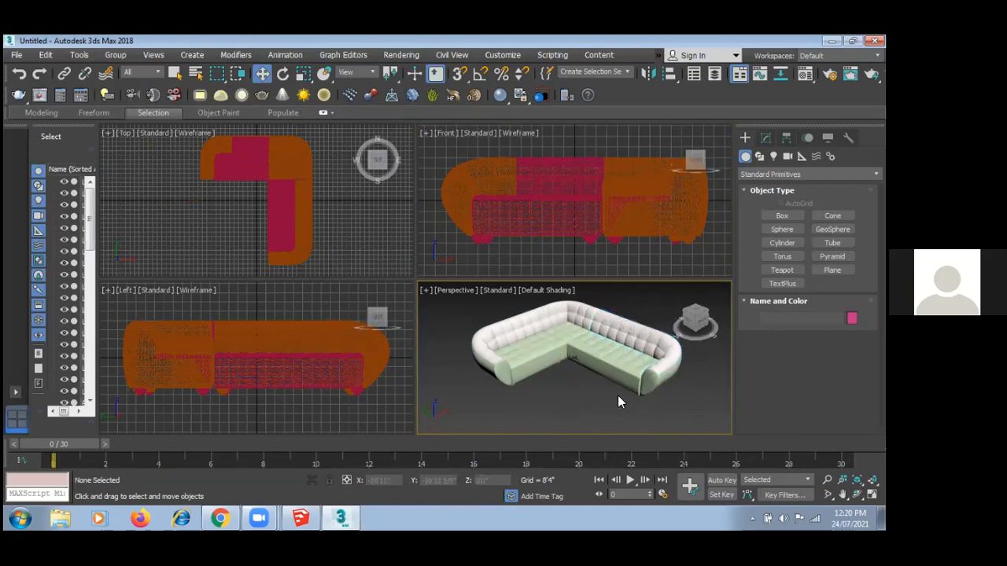
- Assign the 01 - Default marble material to the sofa's Line89 backrest section and deselect it
left_click(613, 358)
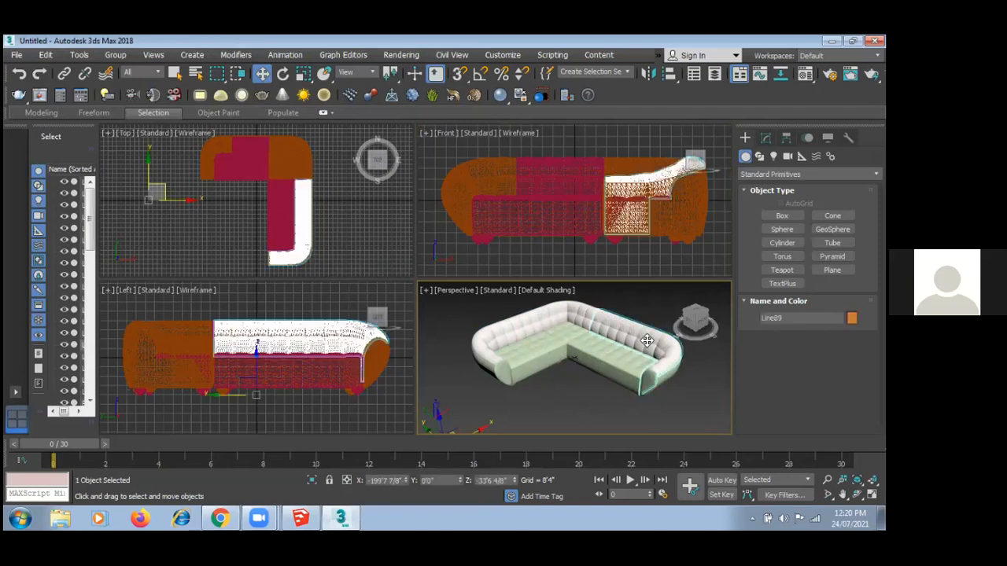
key("m")
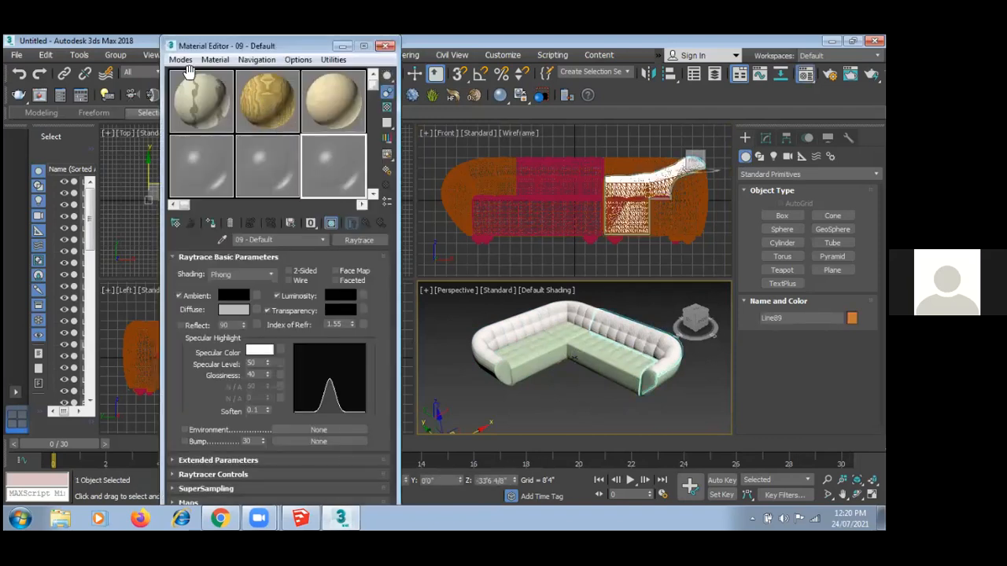
left_click(194, 101)
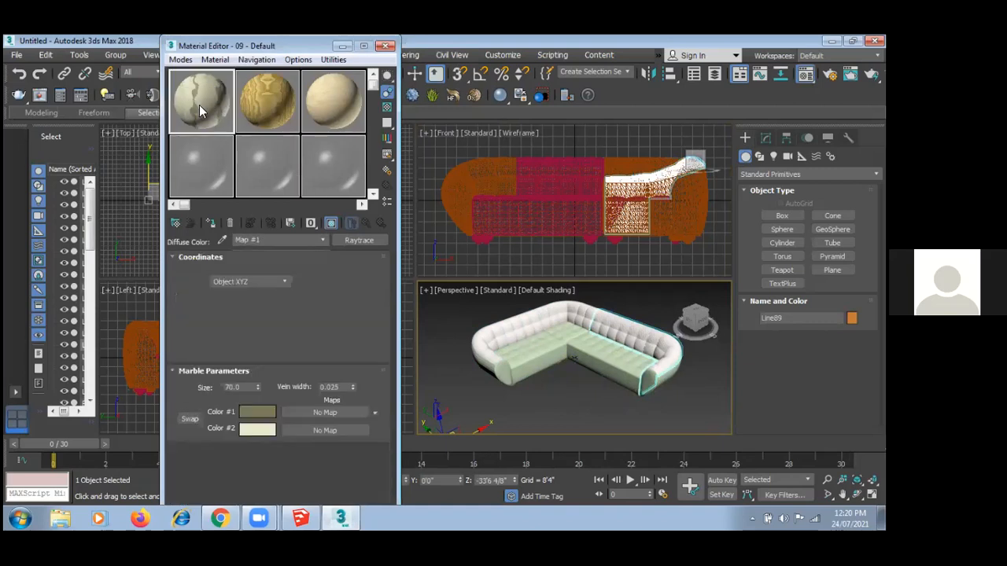
left_click(351, 223)
left_click(578, 391)
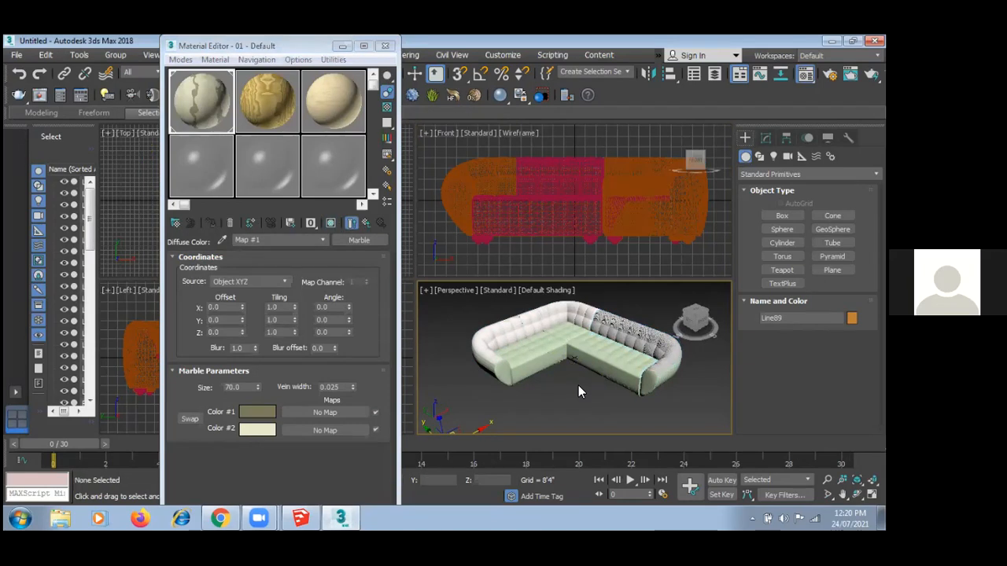
- Render the Perspective view, continuing without the missing map files, and close the rendered image and the Material Editor
key("shift+q")
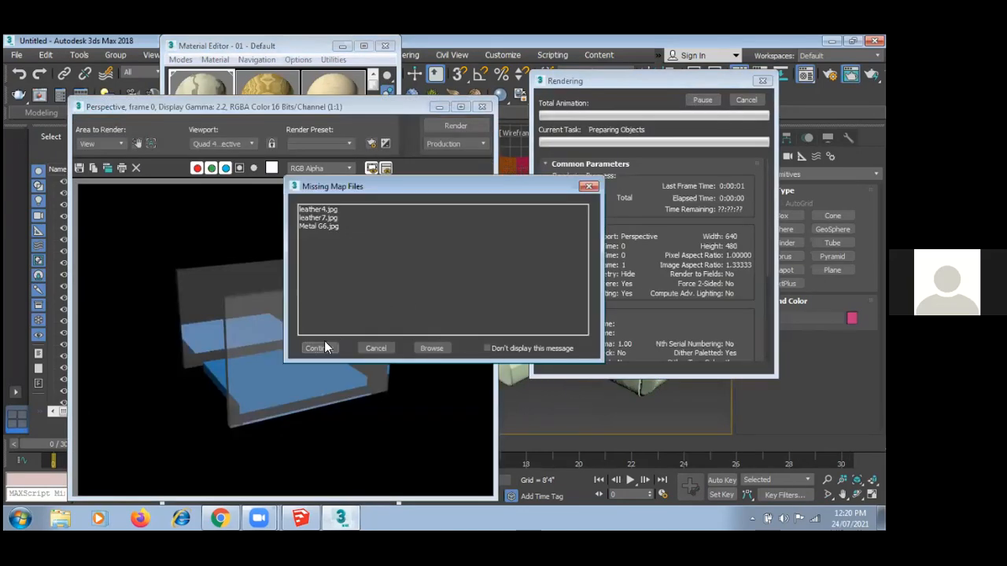
left_click(314, 347)
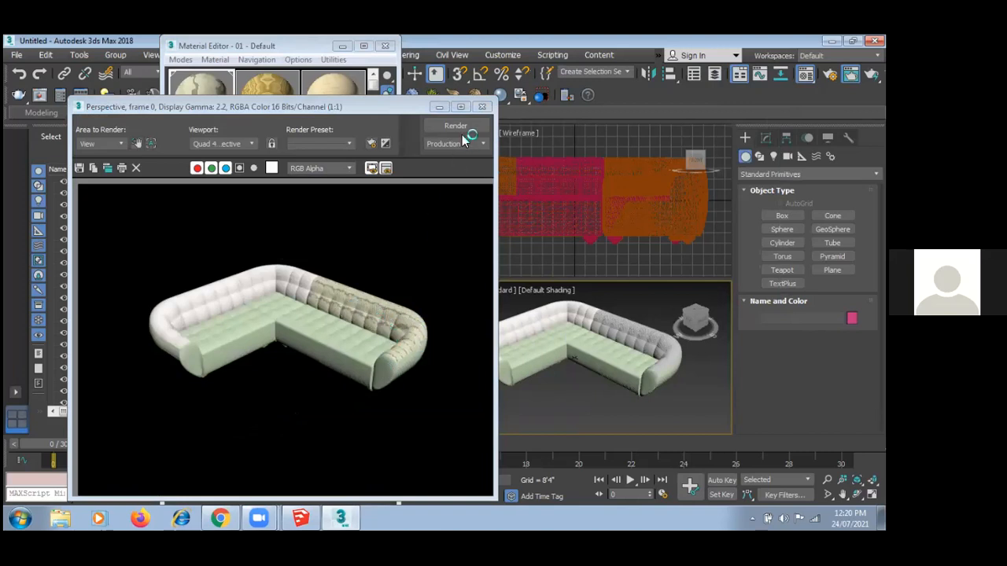
left_click(482, 108)
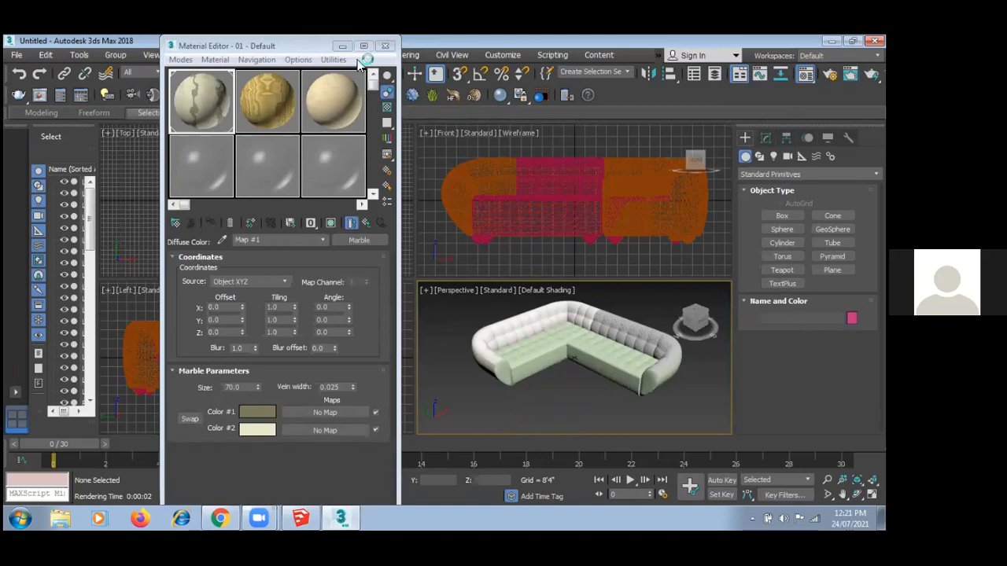
left_click(384, 47)
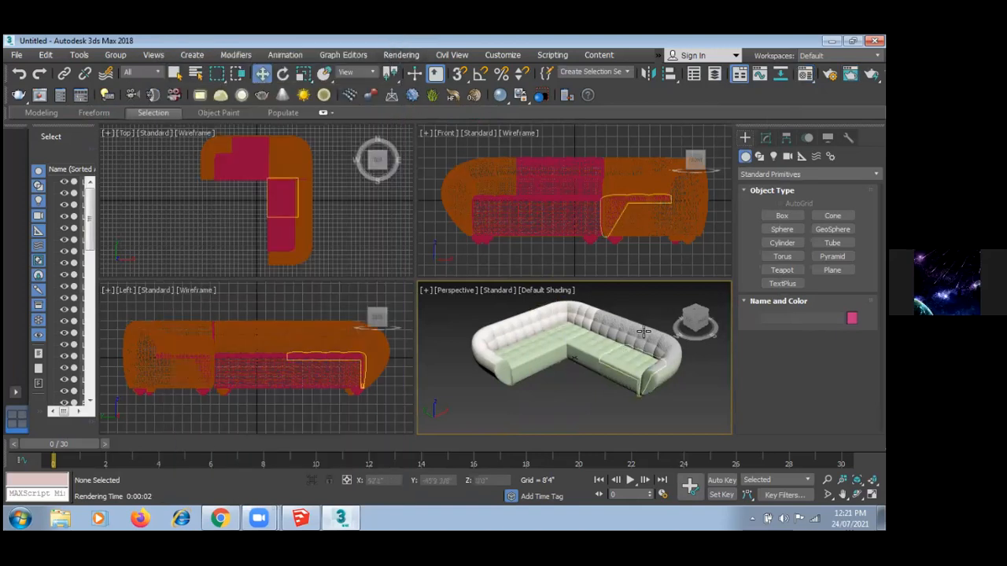
left_click(577, 351)
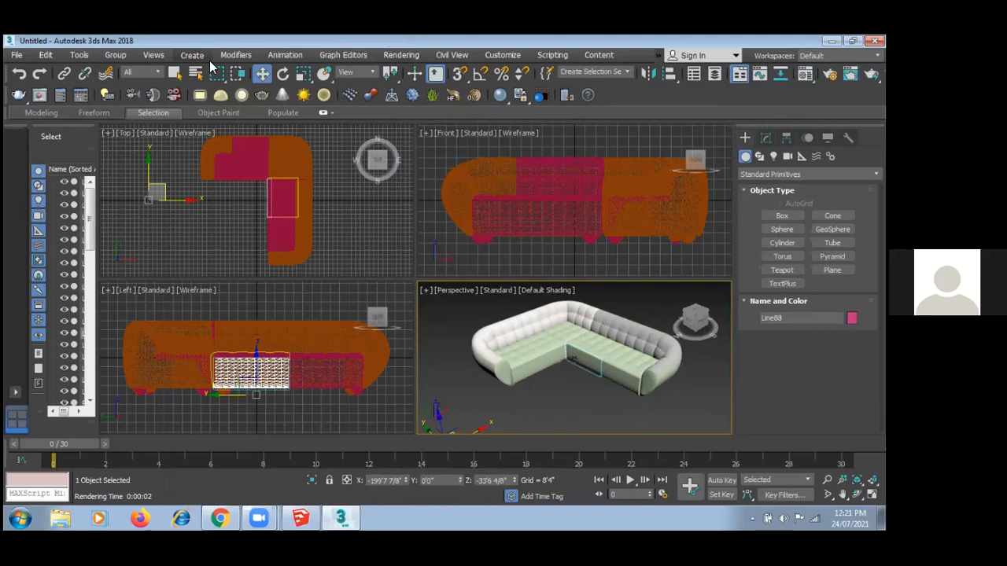
- Switch to Chrome and change the image search from exterior to "3d interior design"
left_click(220, 516)
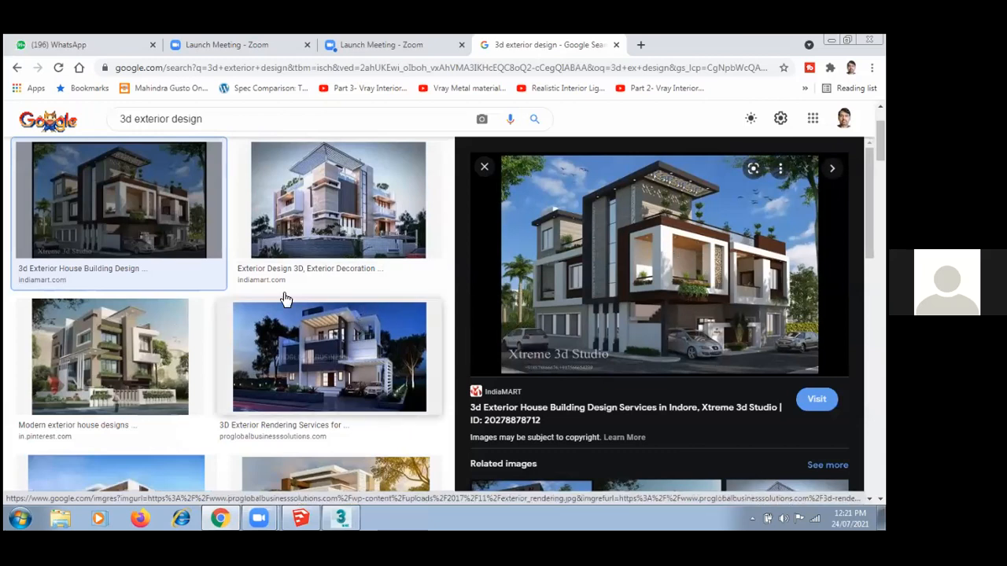
left_click(16, 69)
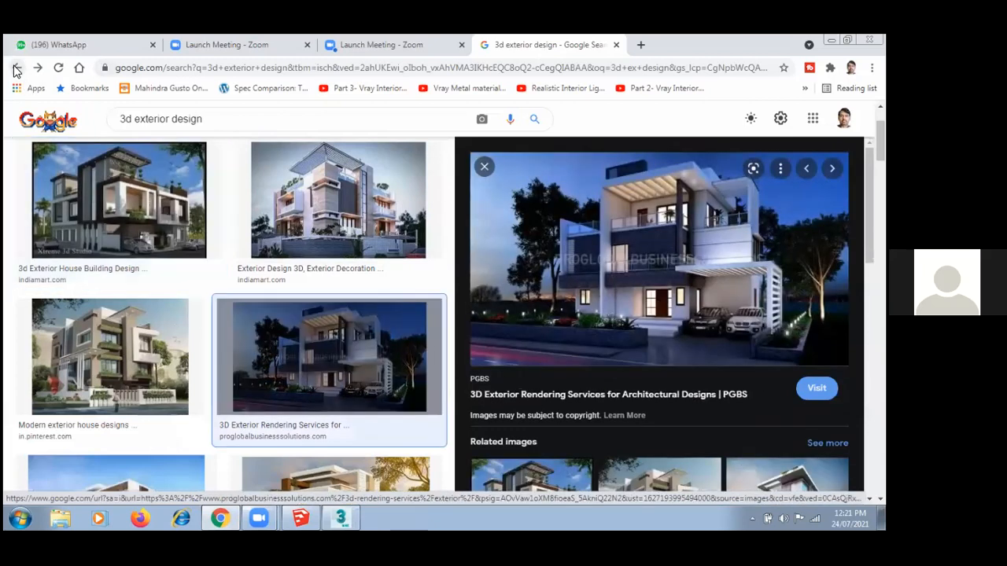
left_click(15, 69)
left_click(16, 69)
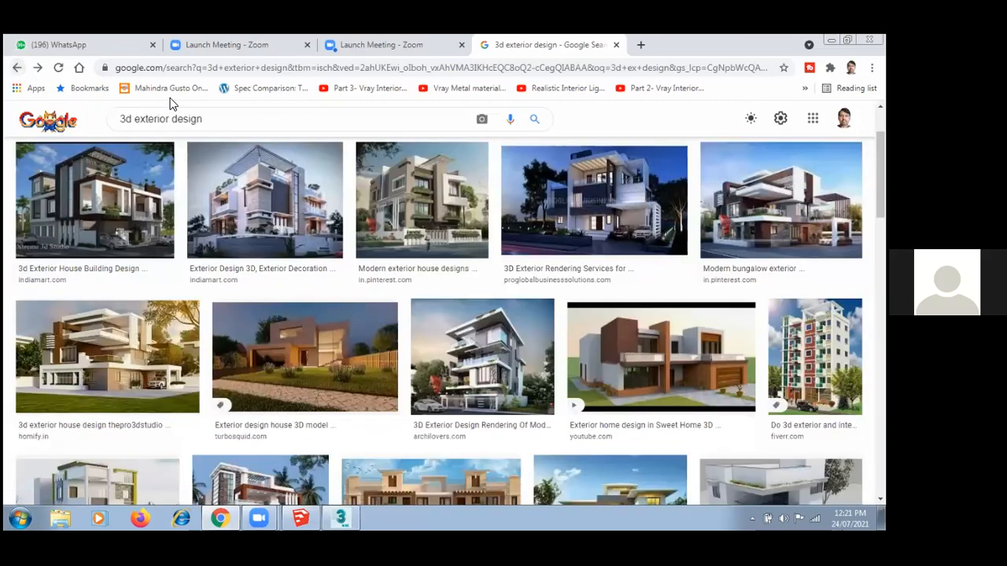
left_click_drag(170, 119, 149, 118)
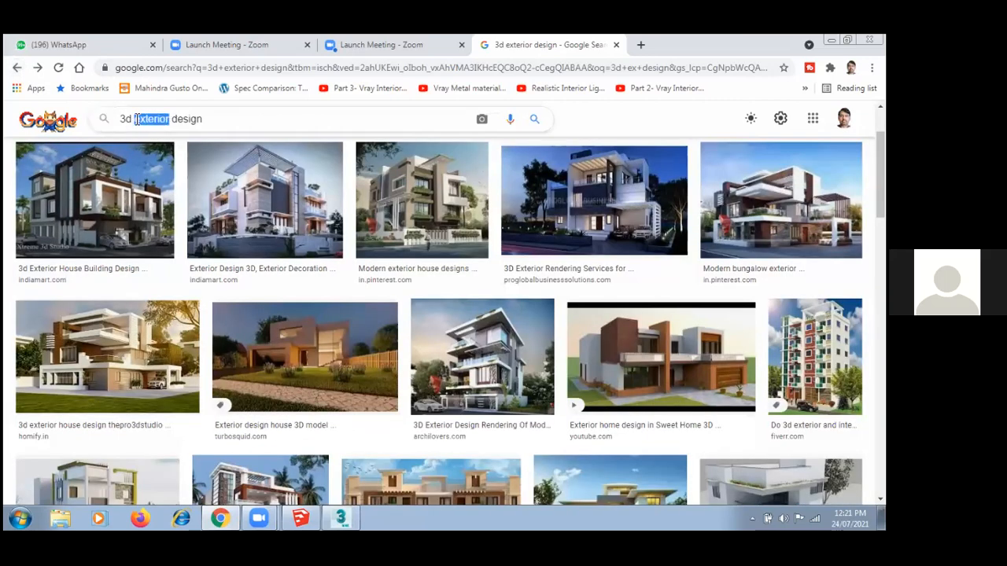
key("BackSpace")
type("in")
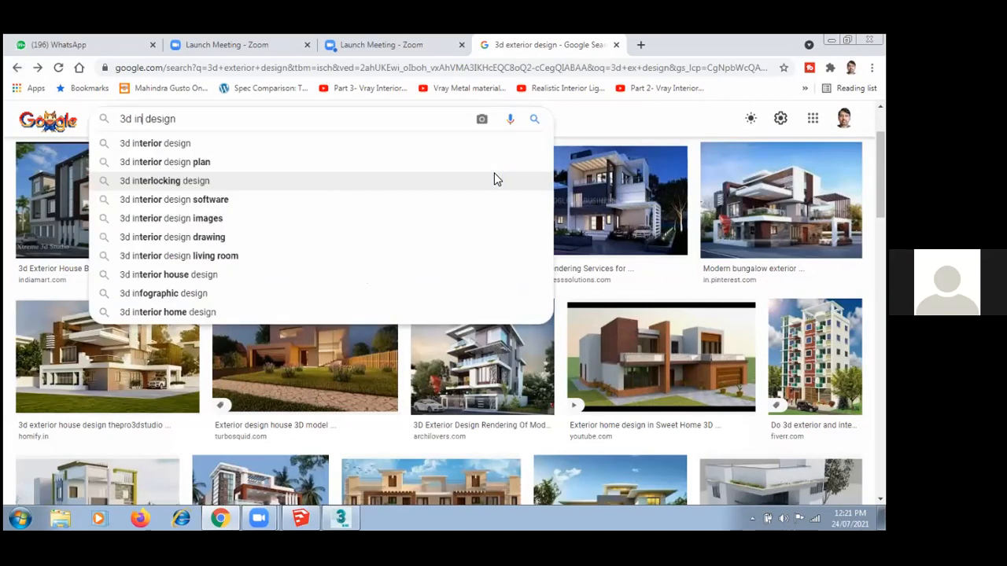
left_click(155, 146)
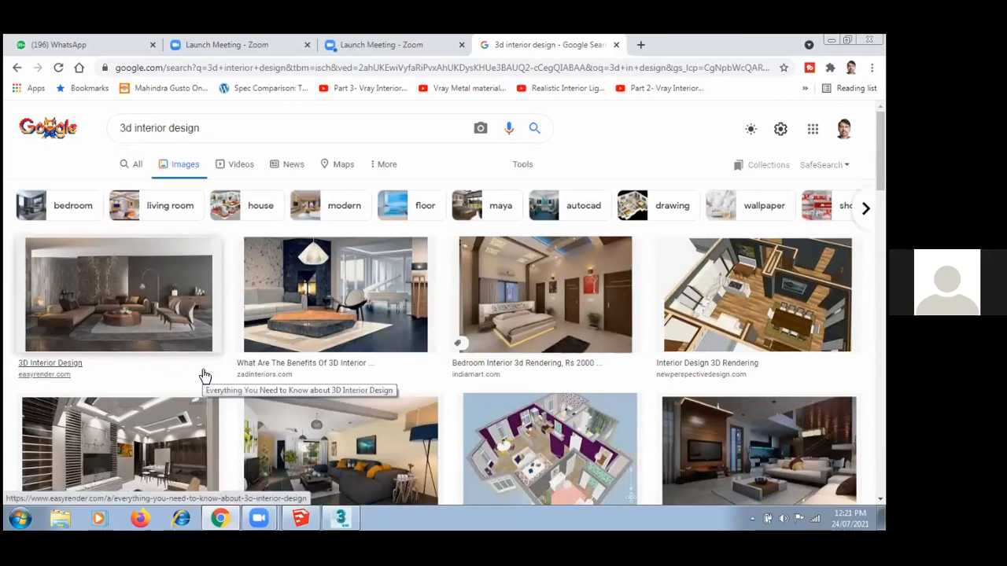
- In a new browser tab, find archive3d.net by searching for "3d archive" and open its Chairs, Tables, Sofas category
left_click(641, 46)
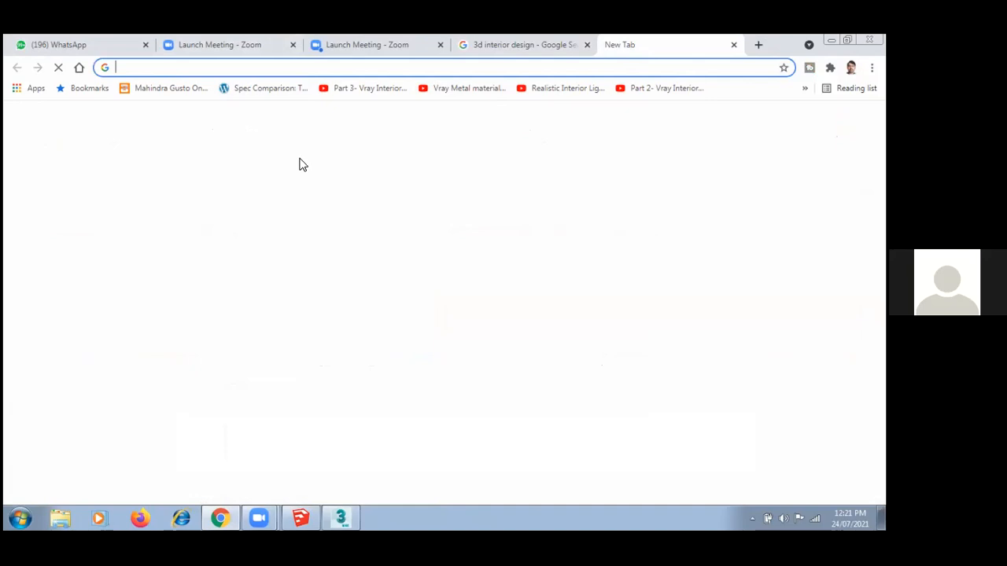
type("3d")
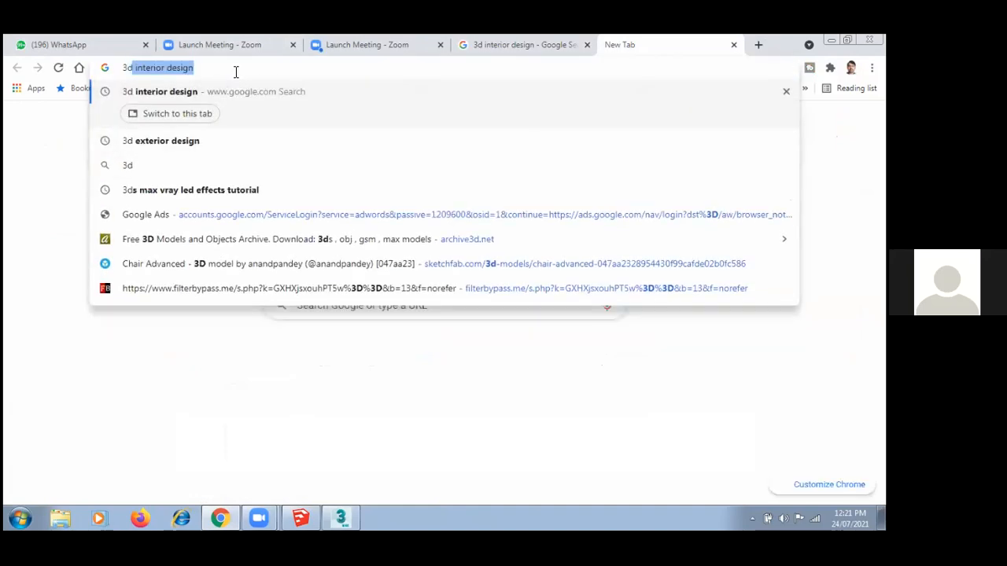
type(" a")
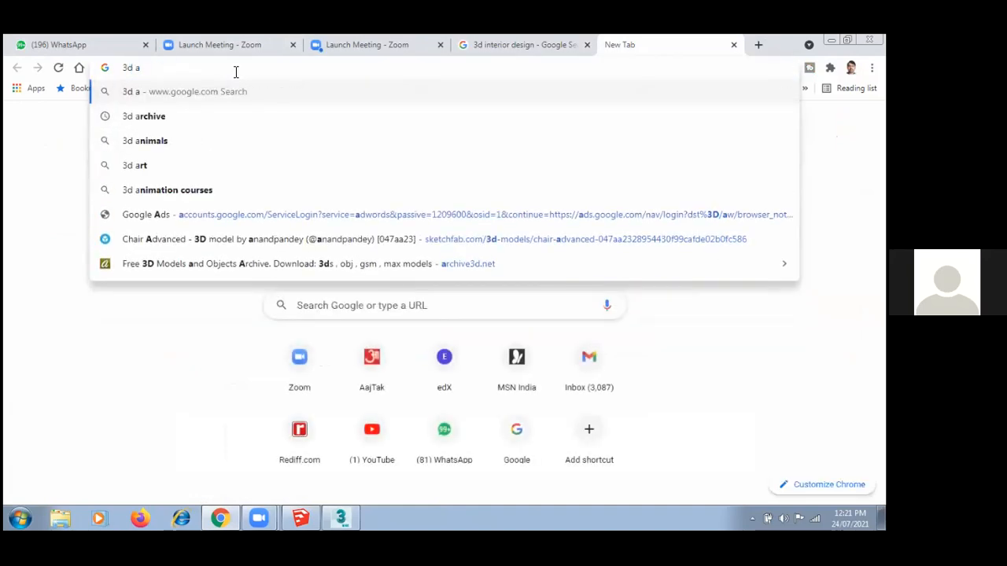
left_click(170, 119)
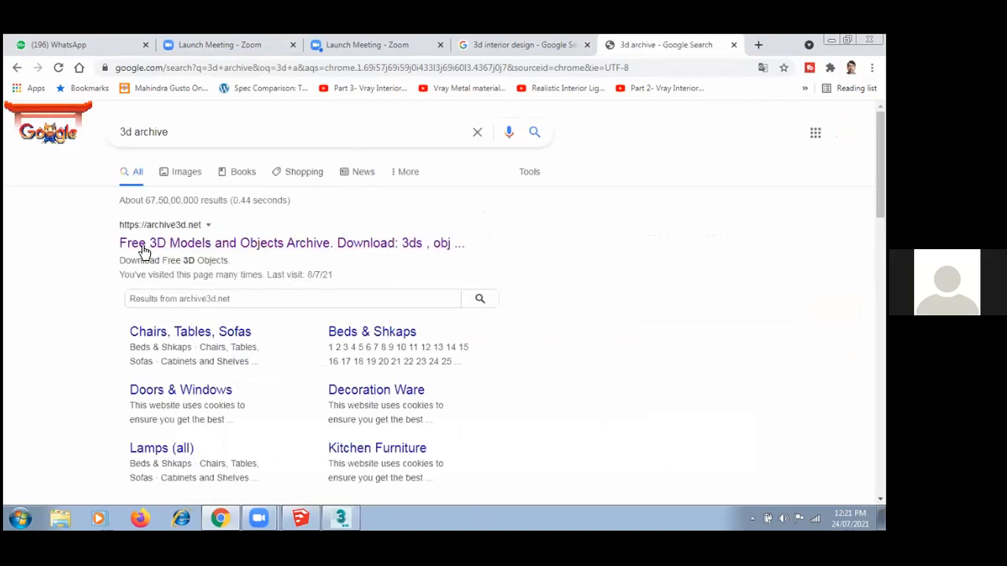
left_click(279, 246)
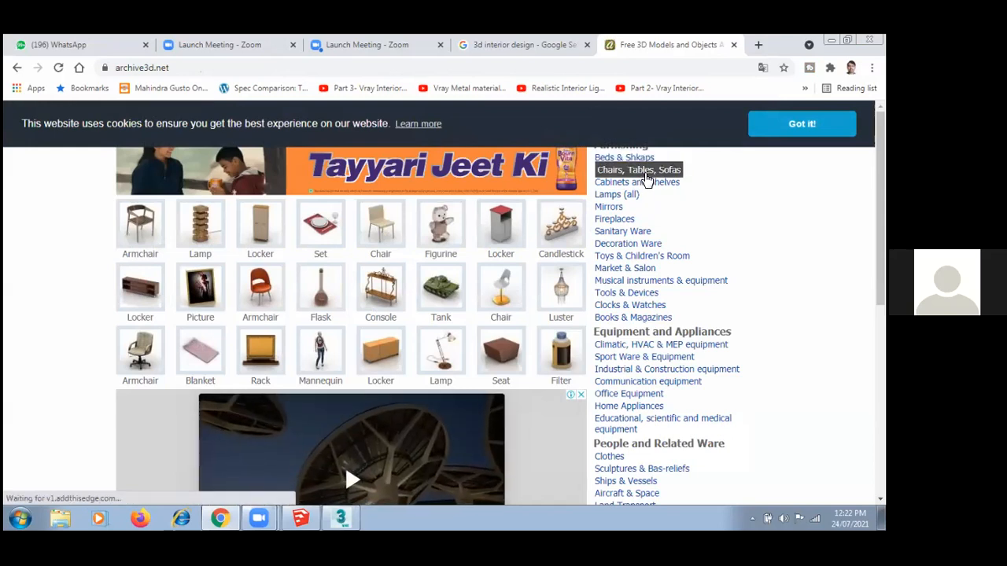
left_click(646, 179)
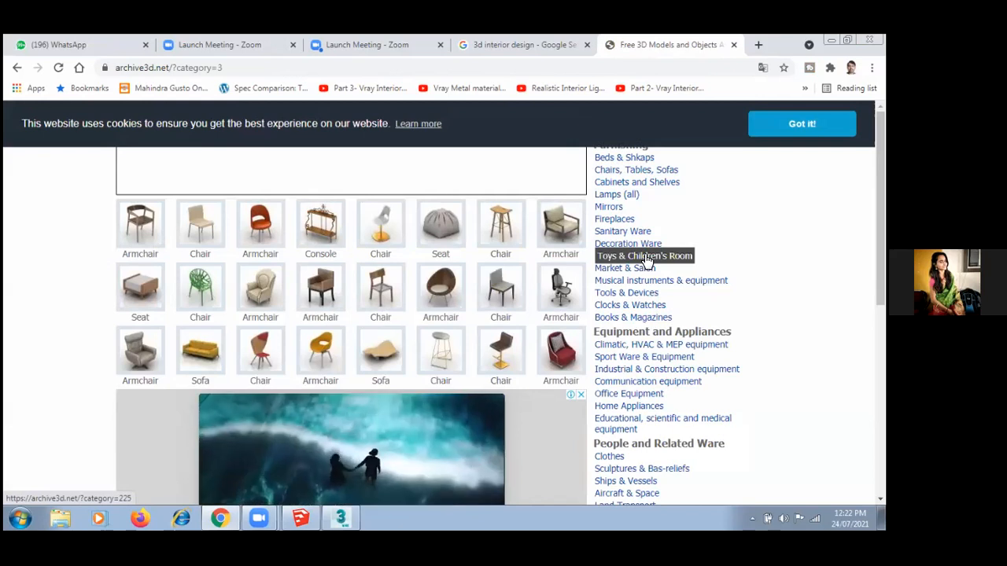
- Open the lamps category on archive3d.net and view the page of the blue IKEA SKOJIG luster model
left_click(658, 317)
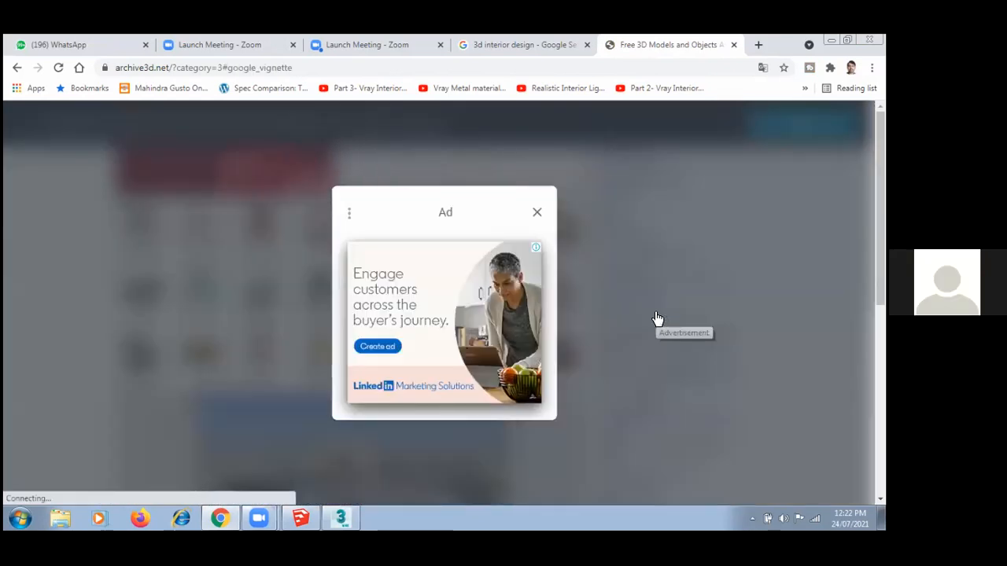
left_click(537, 214)
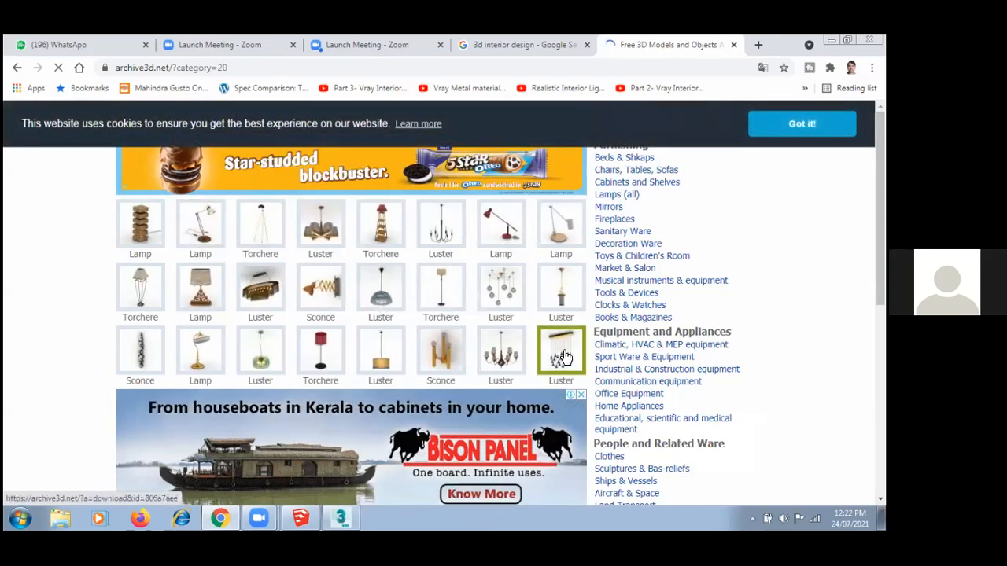
left_click(382, 295)
scroll(402, 314, "down", 1)
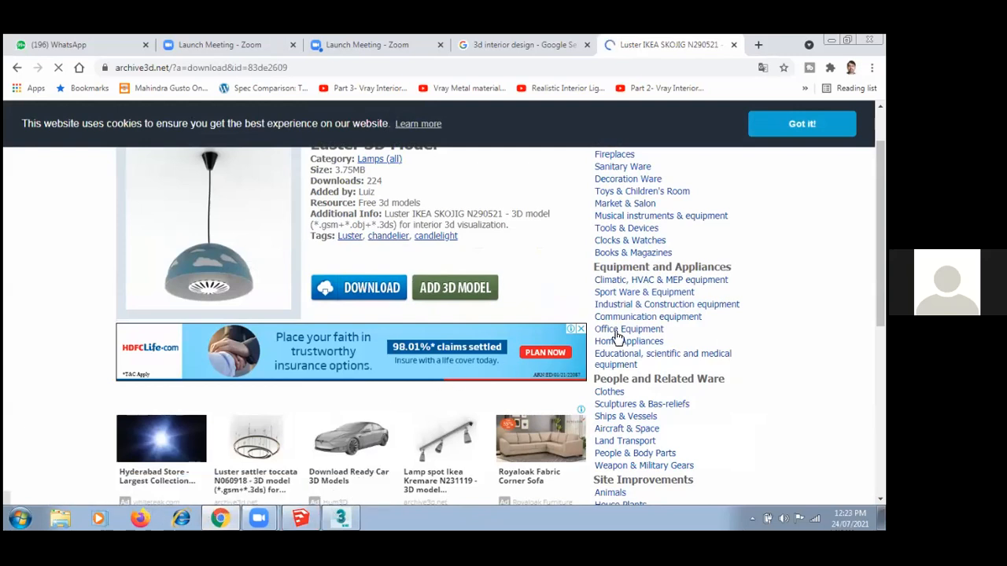
scroll(380, 268, "up", 1)
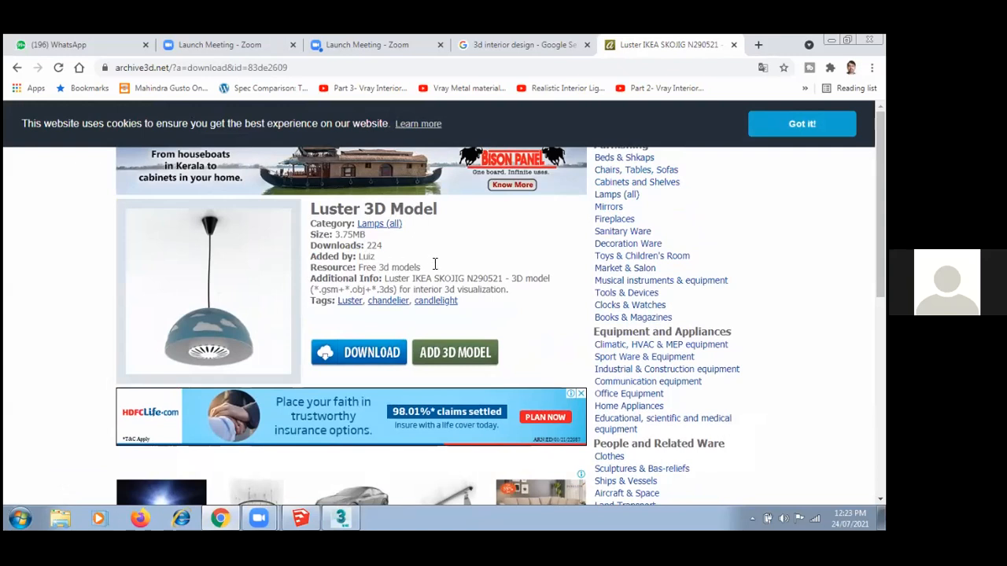
- Check the 3ds file format in the luster's additional info and look through the related models listed below
double_click(383, 290)
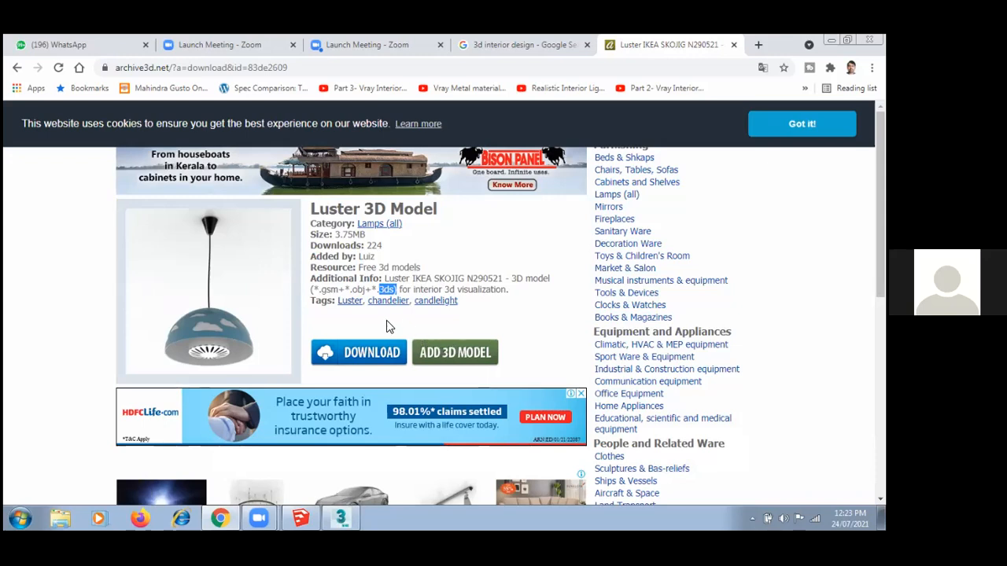
scroll(398, 315, "down", 5)
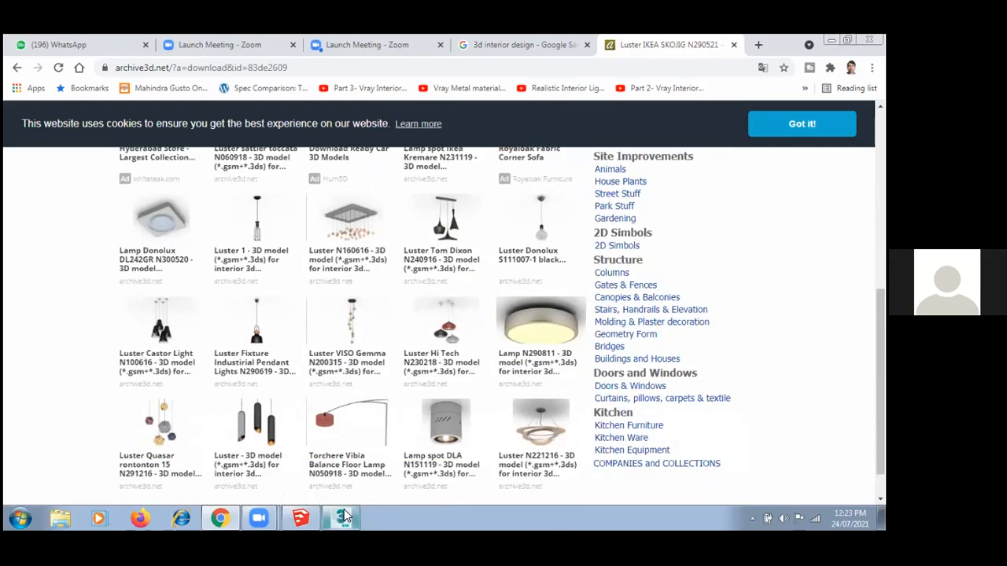
scroll(434, 397, "up", 1)
scroll(433, 405, "up", 4)
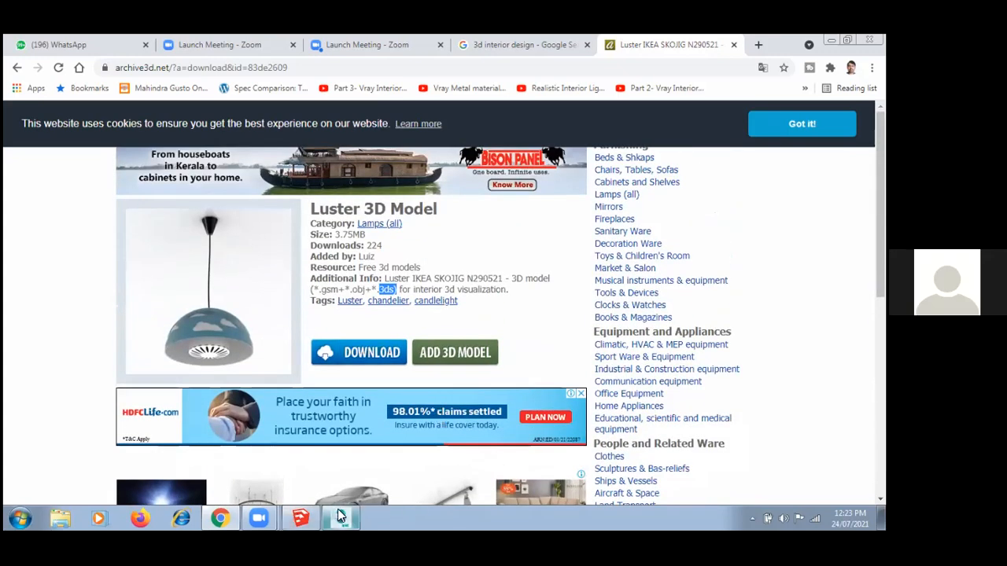
- Switch to 3ds Max, select all of the sofa's objects in the Front view and delete them
mouse_move(343, 515)
left_click(342, 516)
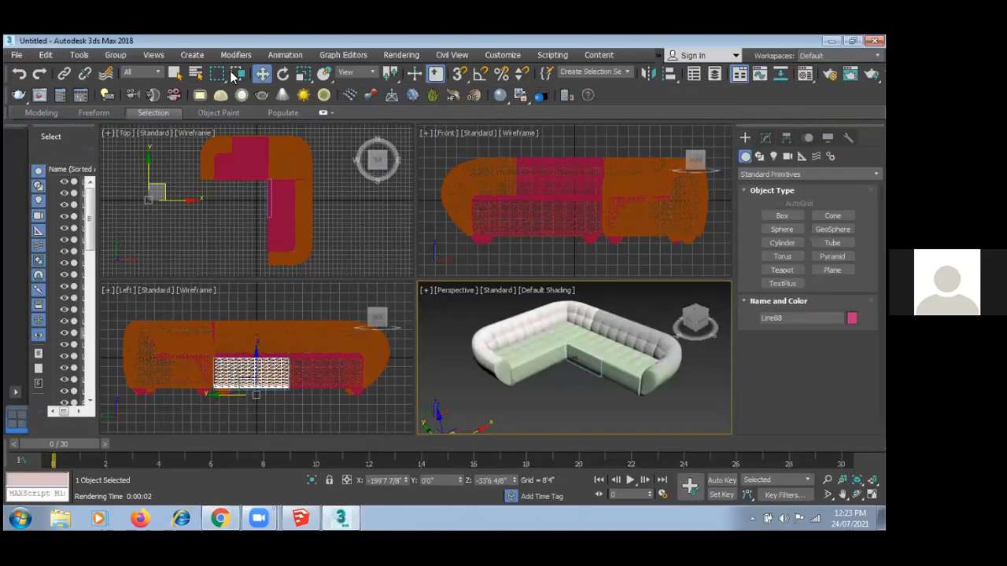
left_click(656, 254)
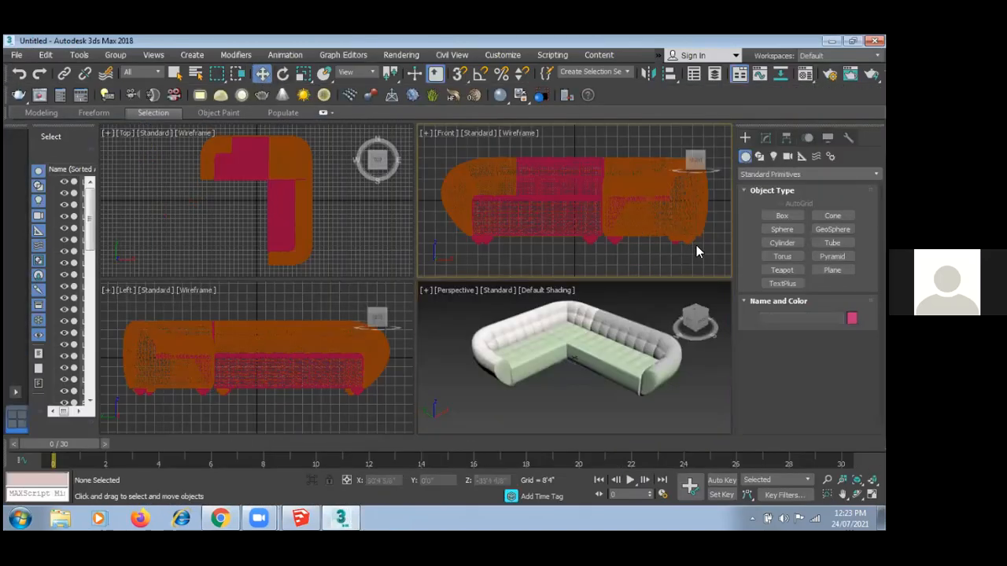
left_click_drag(438, 145, 712, 250)
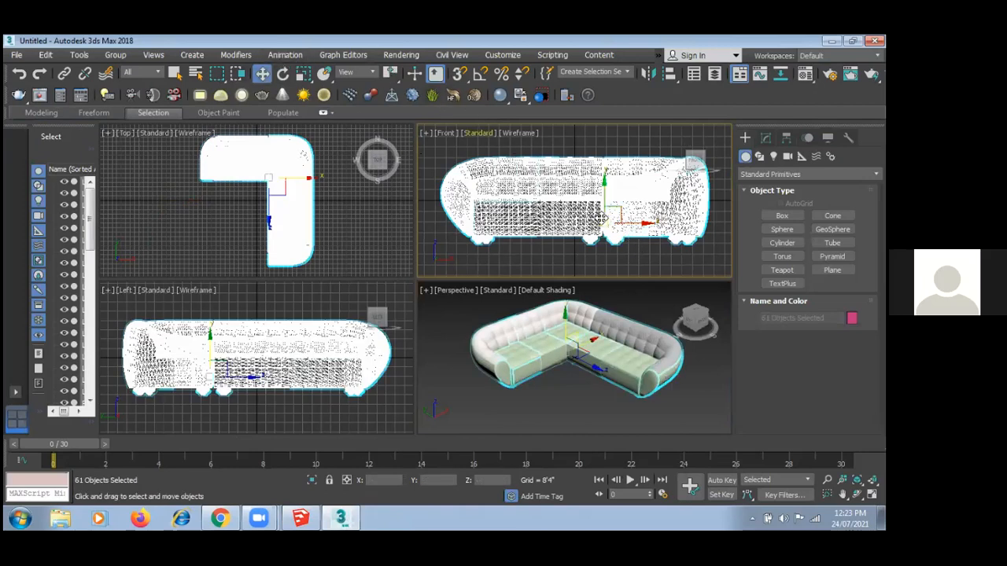
left_click_drag(601, 213, 603, 177)
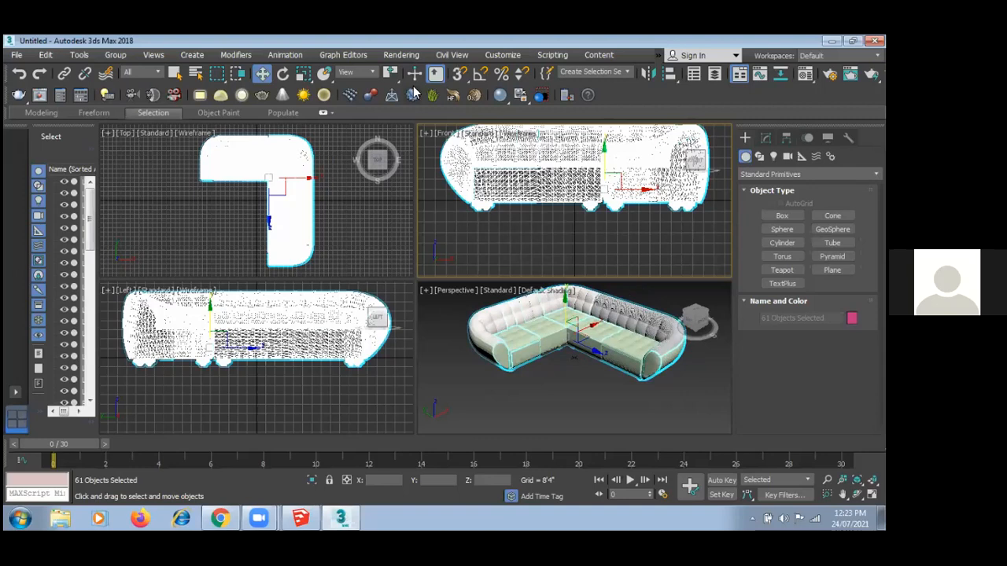
left_click(551, 57)
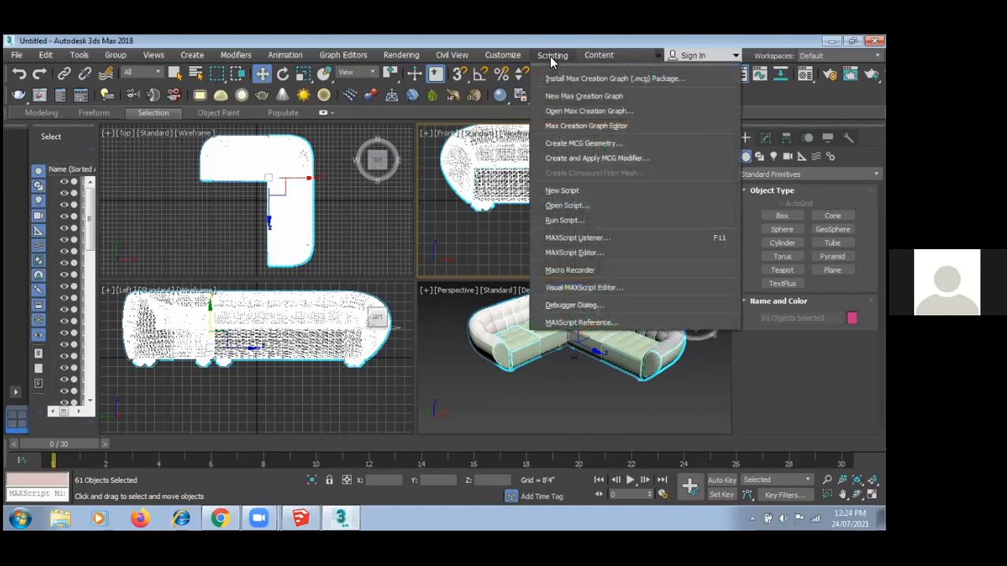
left_click(365, 233)
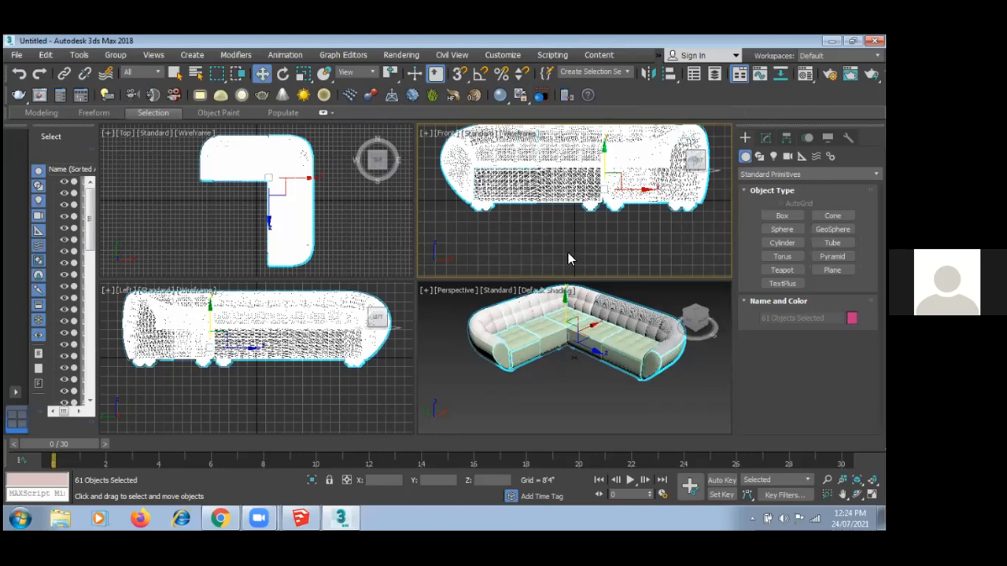
key("Delete")
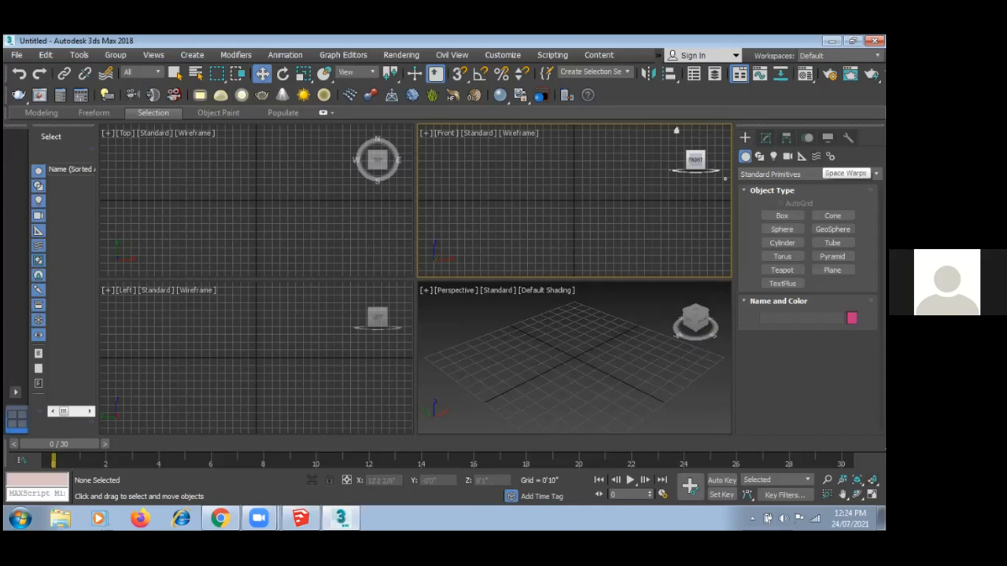
- Create a standing Biped from the Systems objects near the origin in the Front view and deselect it
left_click(830, 156)
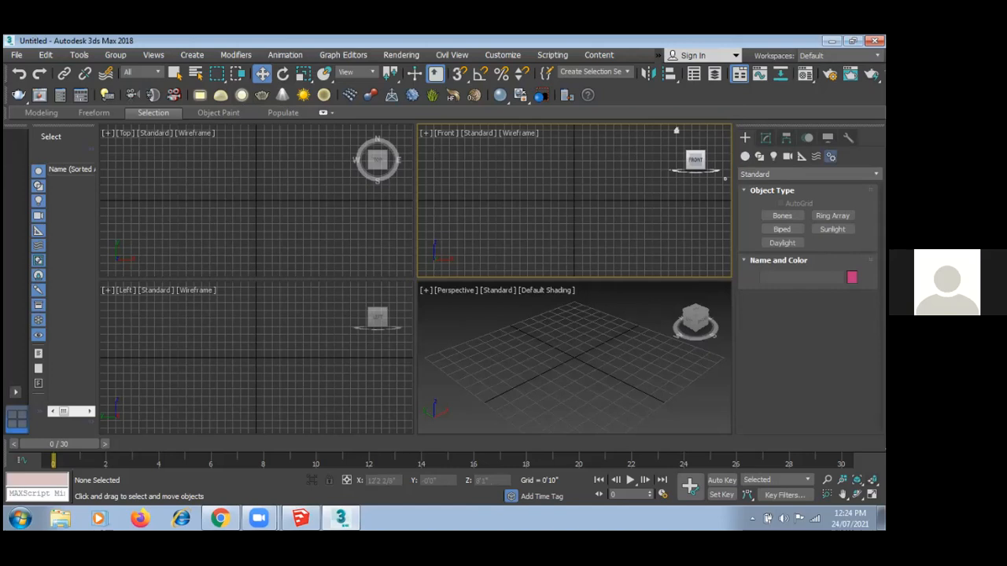
left_click(782, 229)
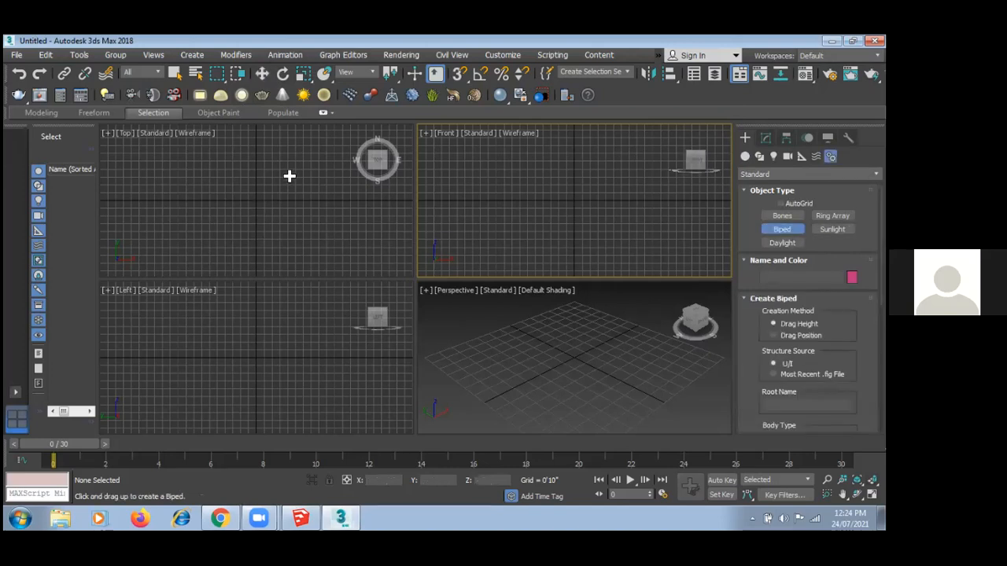
left_click_drag(572, 164, 550, 154)
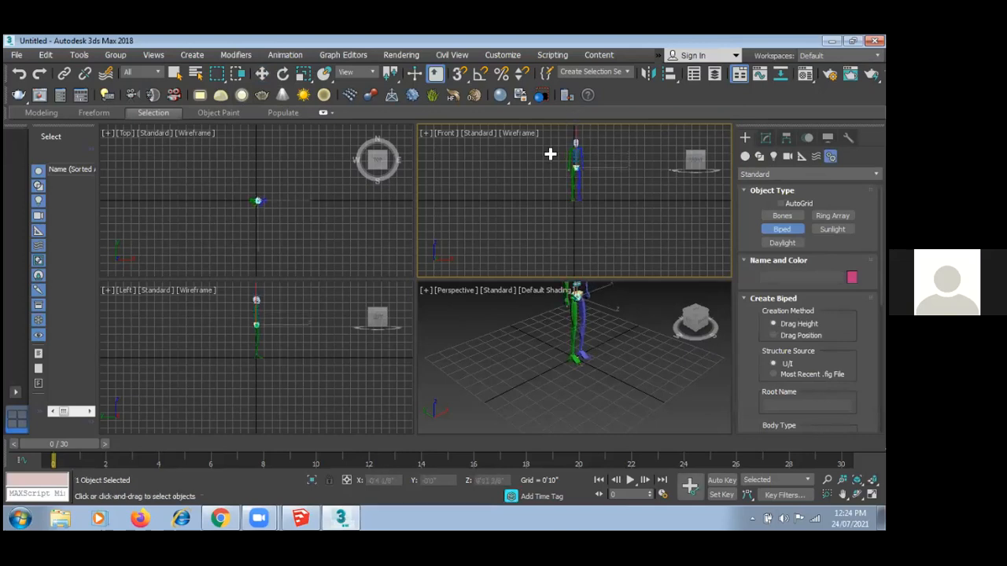
key("w")
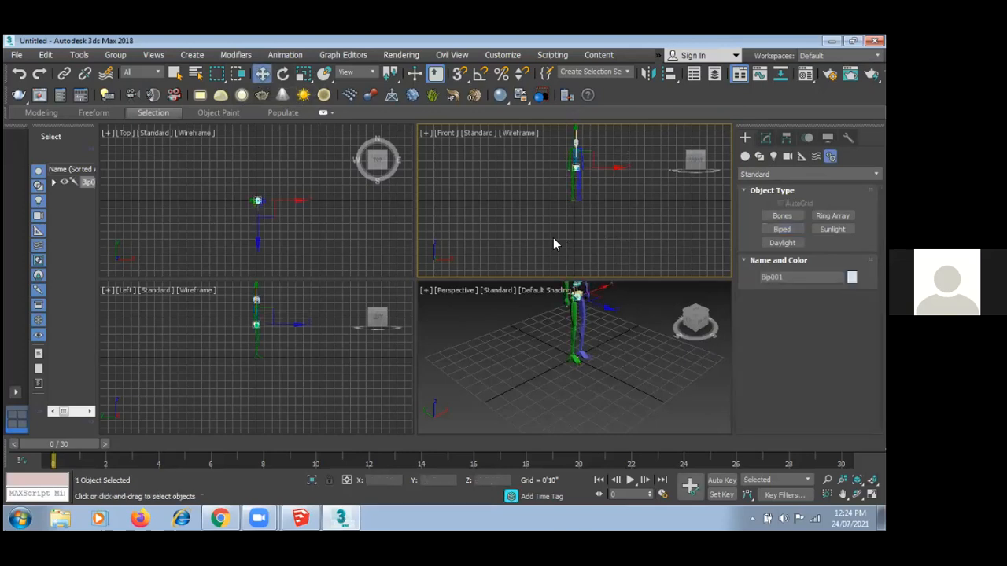
left_click(553, 238)
left_click(523, 362)
scroll(500, 356, "down", 4)
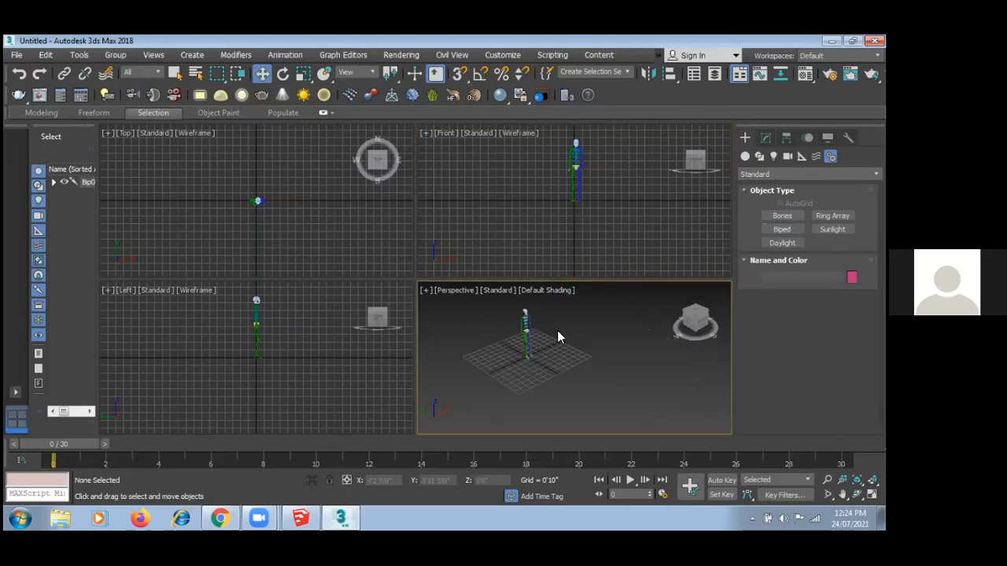
scroll(557, 331, "up", 3)
- Select all parts of the biped in the Front view and show its motion parameters
left_click_drag(604, 134, 538, 216)
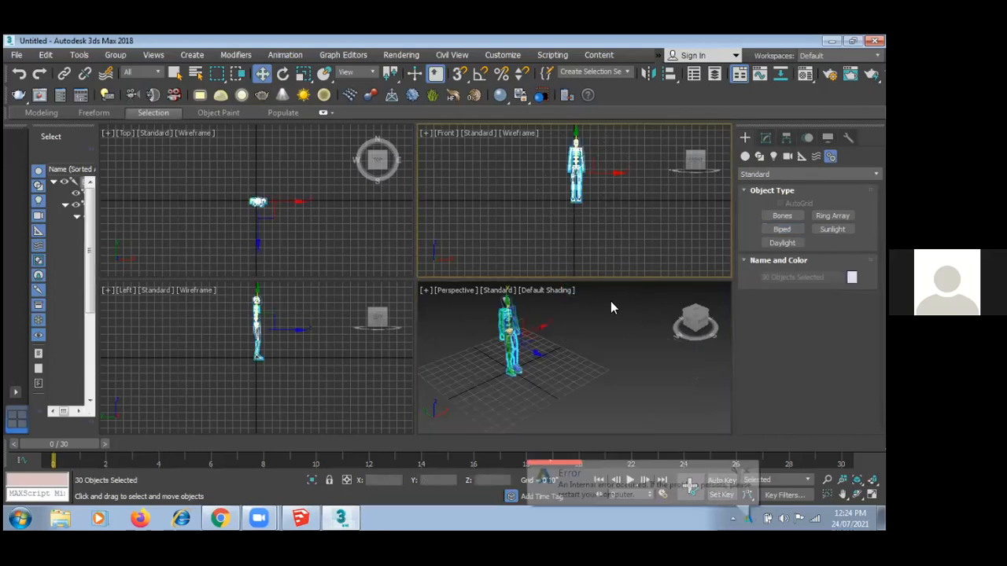
left_click(612, 189)
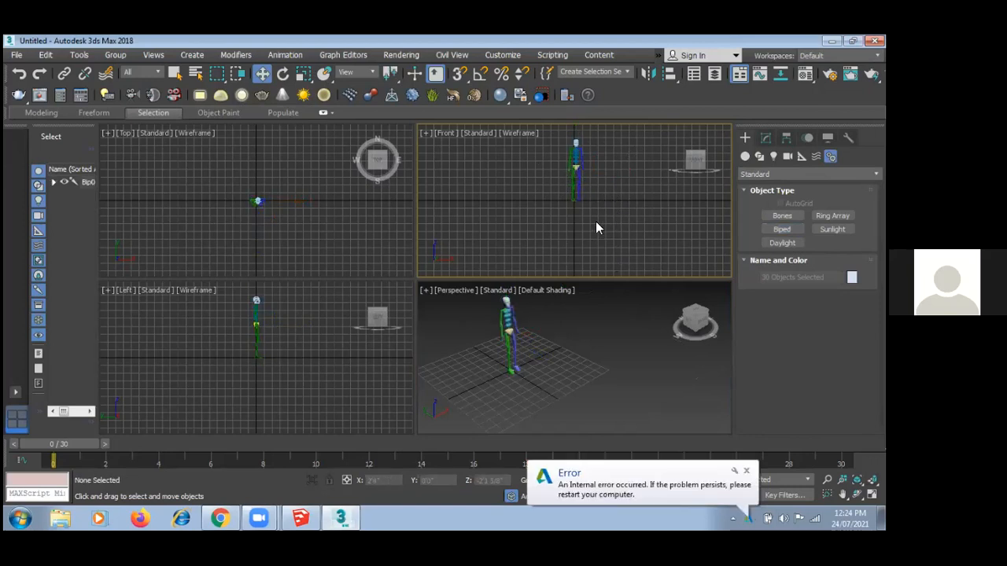
scroll(581, 209, "up", 2)
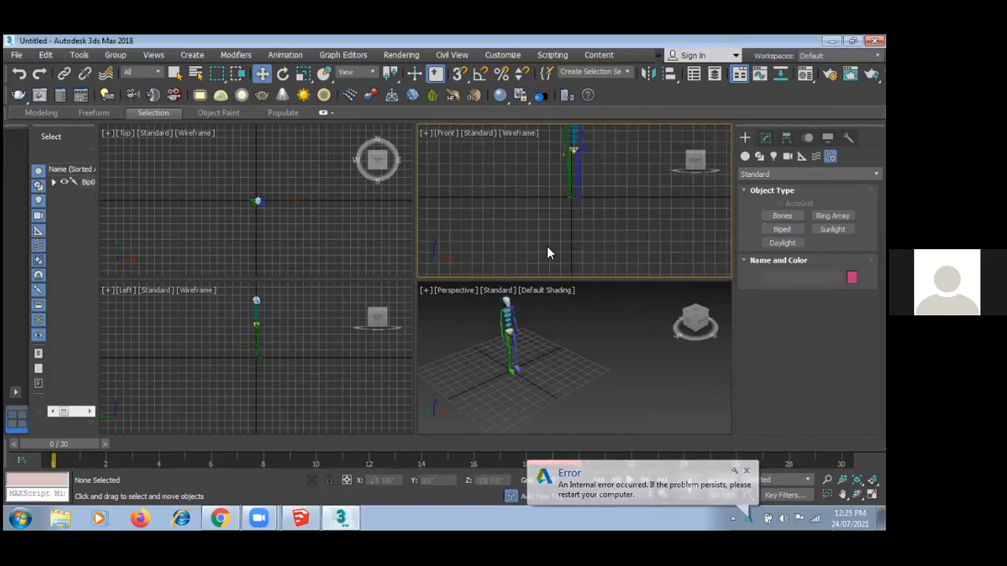
scroll(539, 245, "down", 2)
scroll(582, 232, "up", 1)
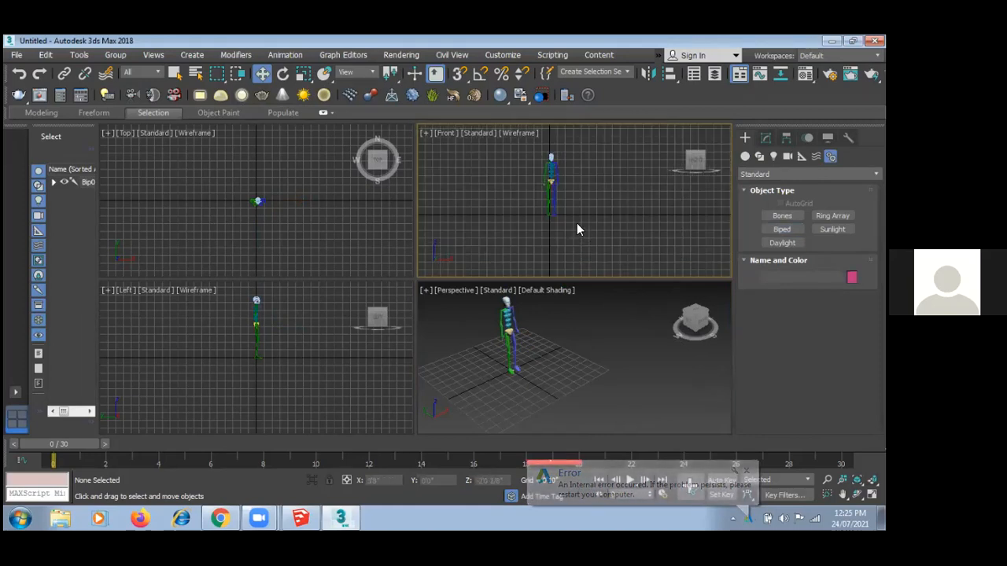
left_click_drag(575, 148, 518, 228)
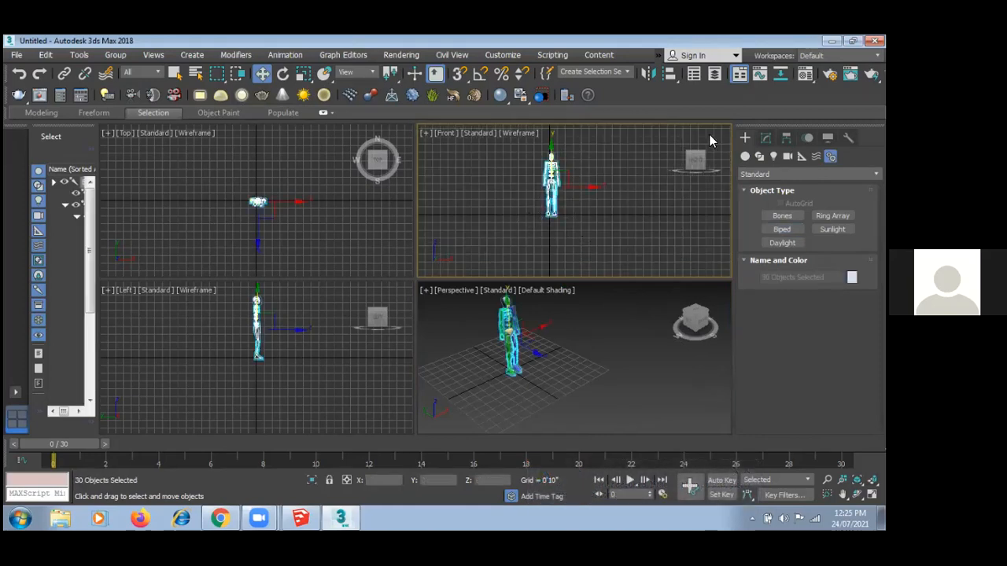
left_click(808, 138)
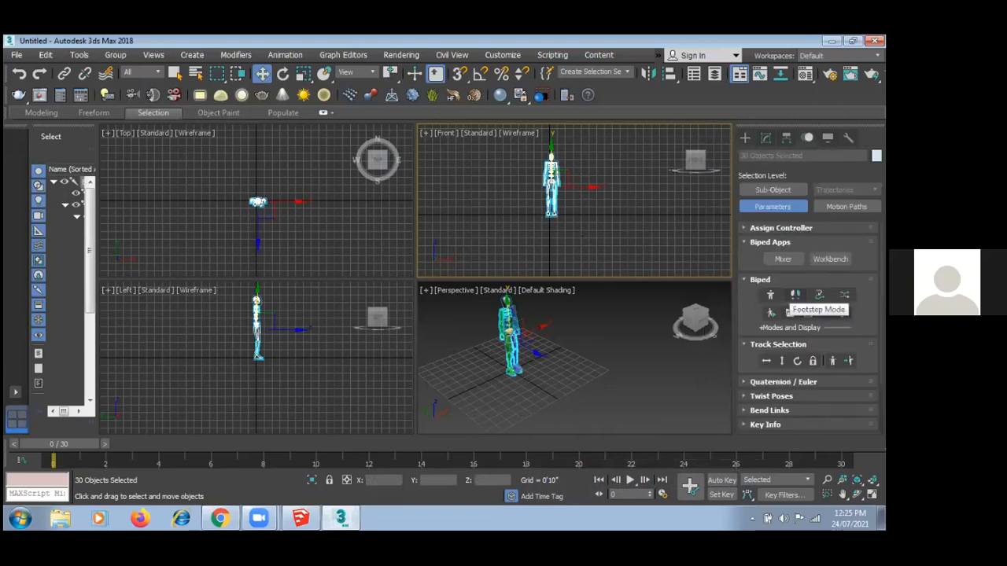
left_click(570, 219)
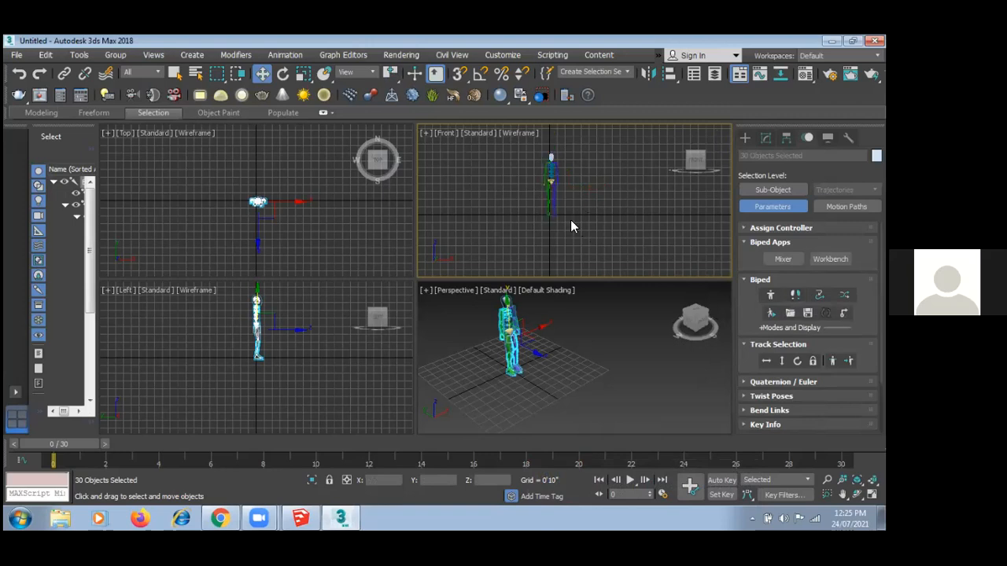
left_click_drag(533, 152, 532, 142)
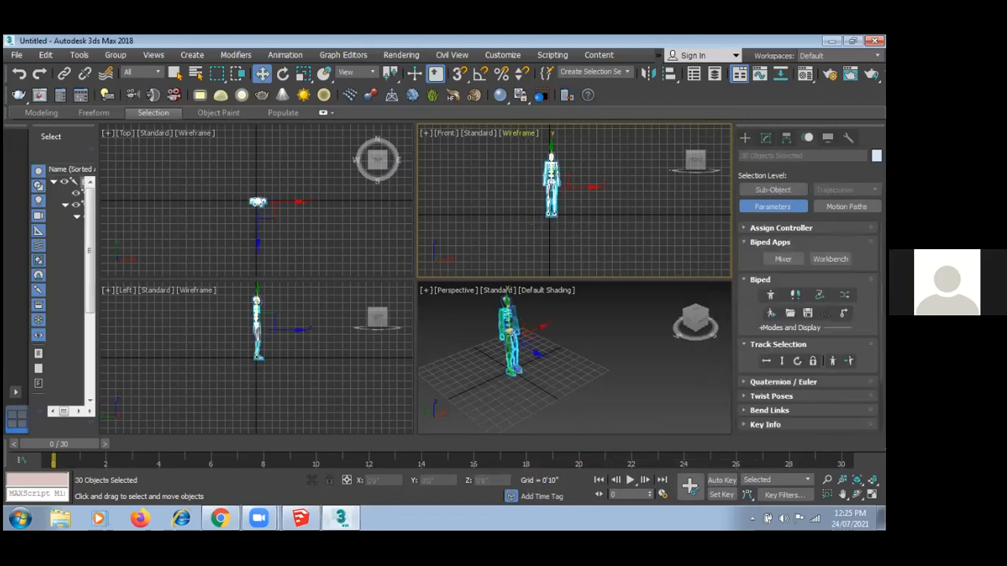
left_click(744, 137)
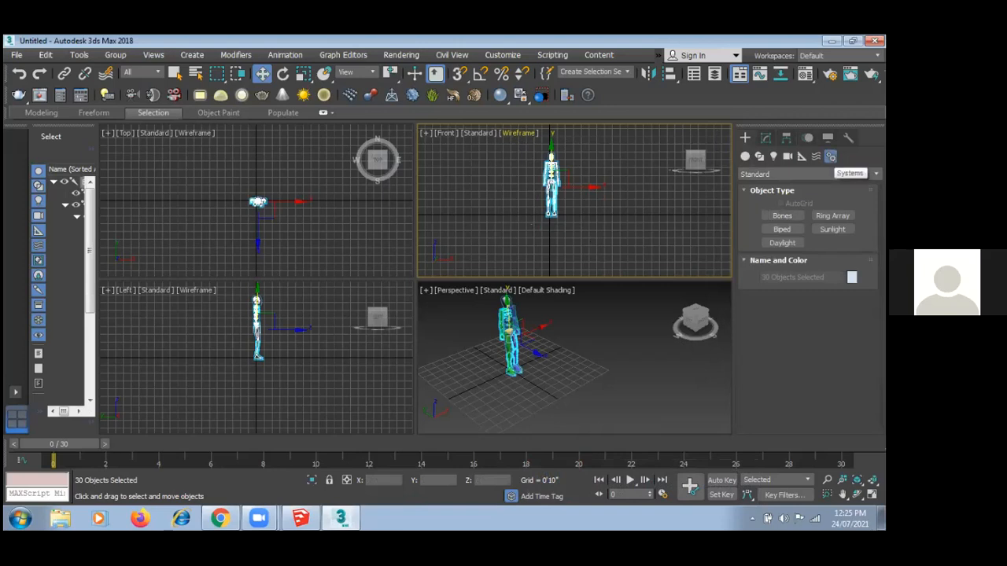
left_click(782, 229)
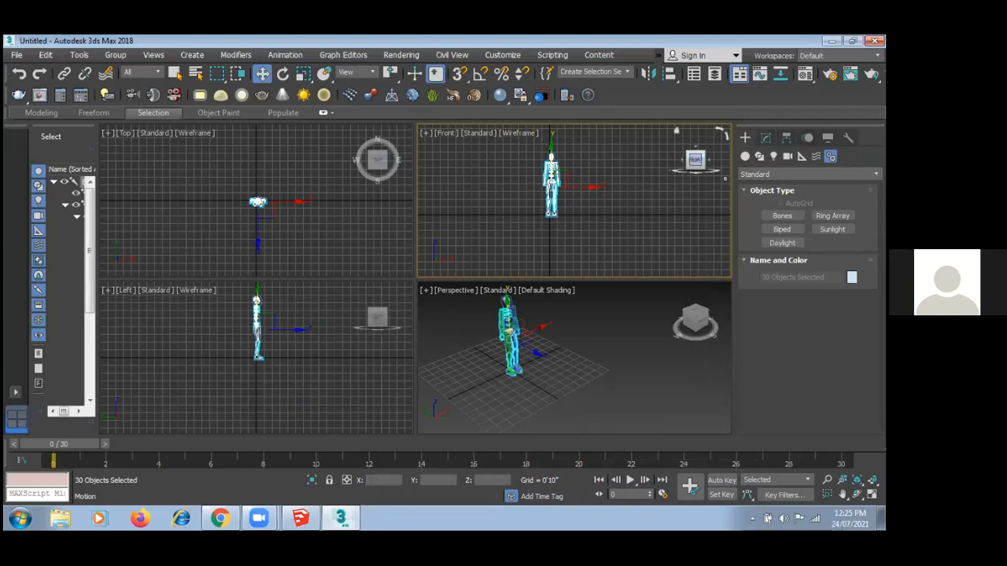
left_click(808, 137)
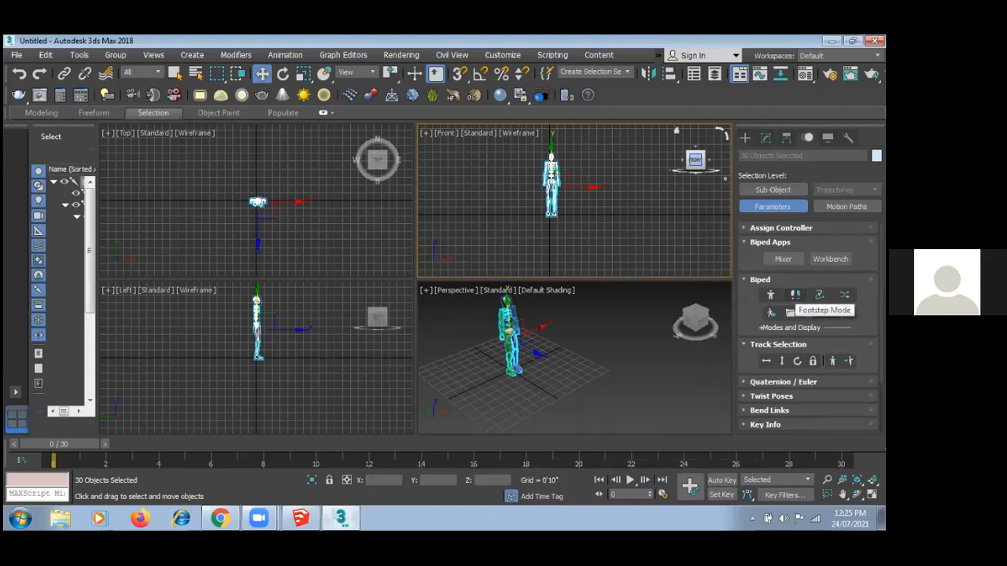
- Enter the biped's Footstep Mode, set the number of footsteps and create multiple walk footsteps starting with the left foot
left_click(795, 295)
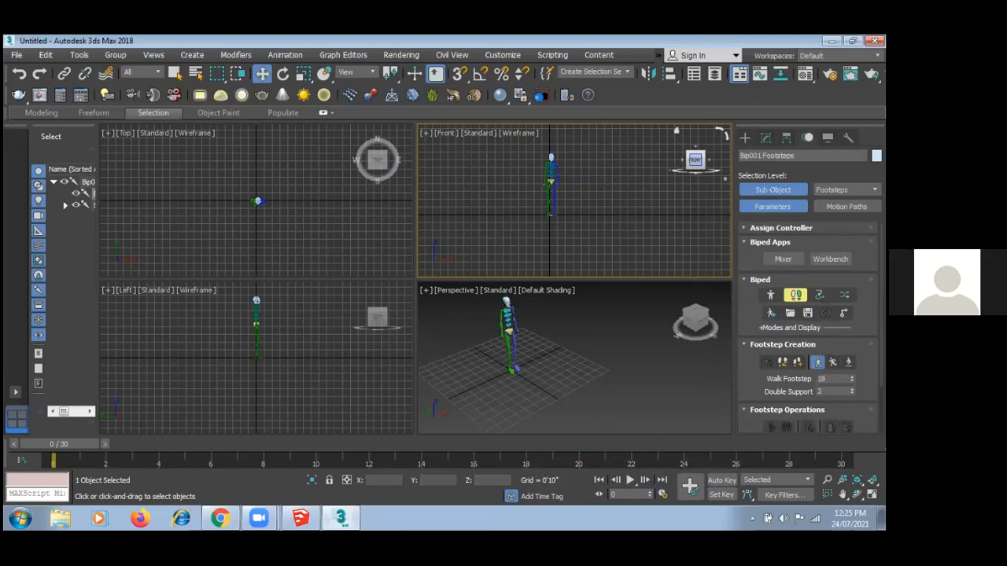
left_click(797, 362)
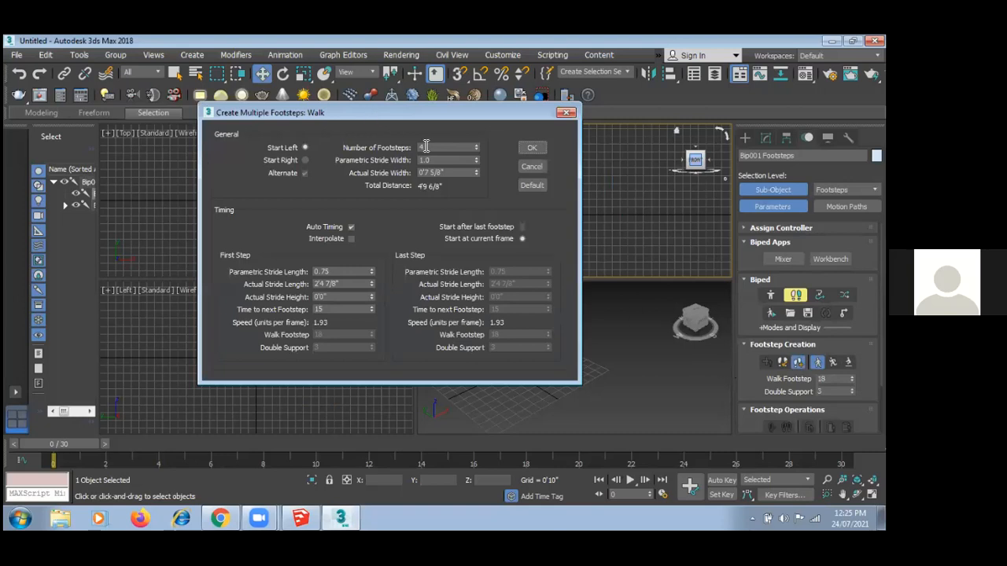
left_click_drag(441, 147, 403, 155)
left_click(532, 148)
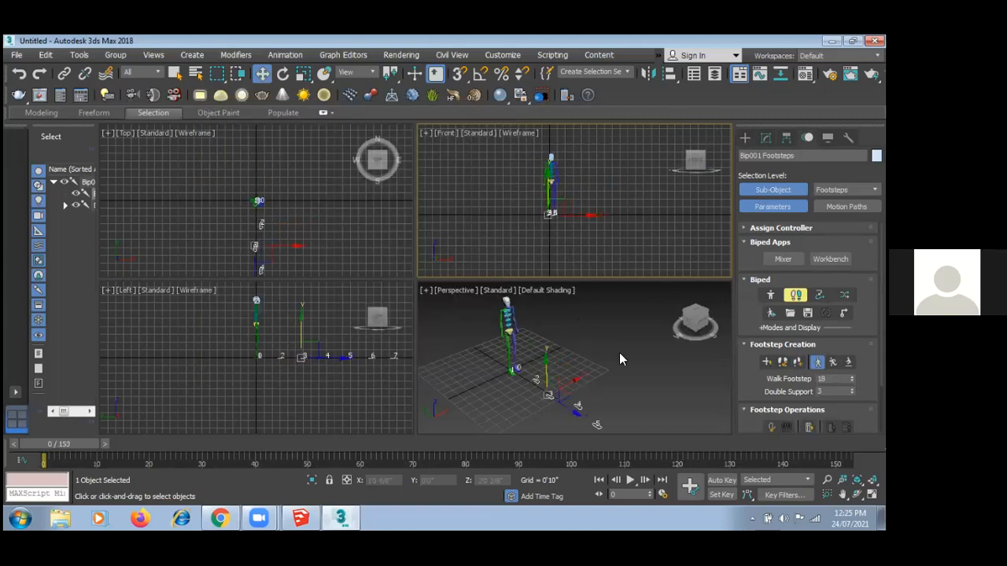
- Create keys for the biped's inactive footsteps and play the walk animation
scroll(787, 370, "down", 1)
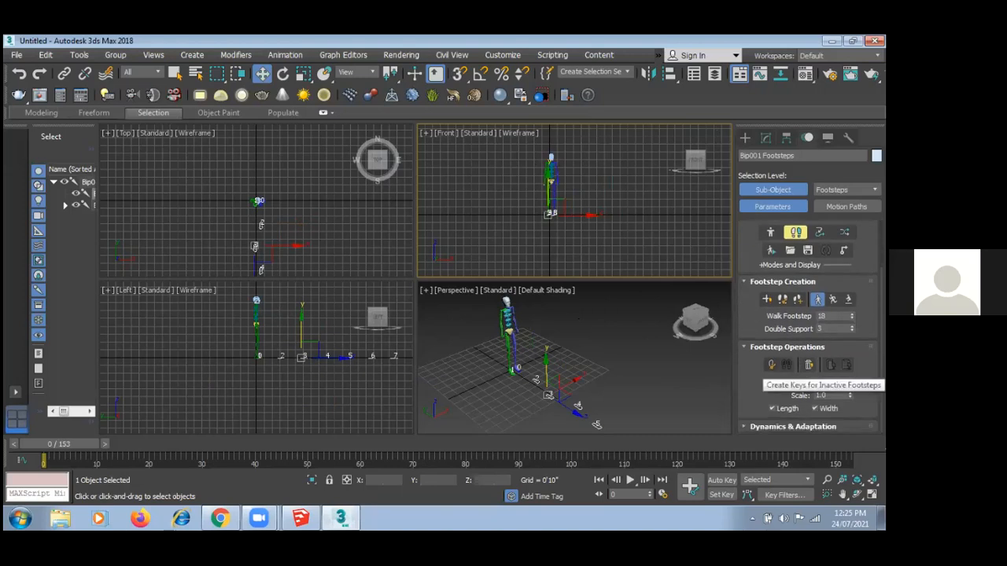
left_click(637, 480)
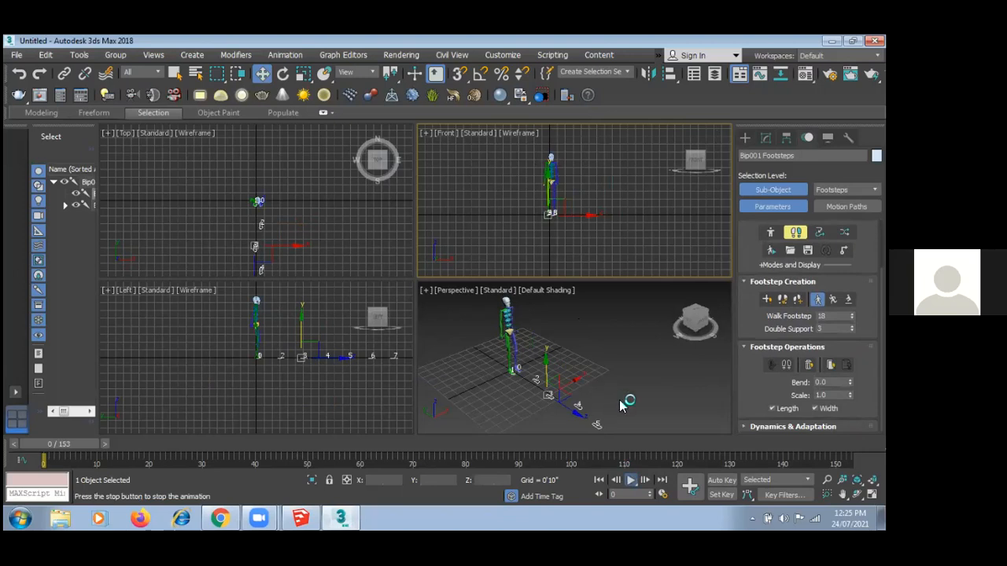
- Watch the biped's walk in the Perspective view, exit Footstep Mode and deselect the biped
left_click(593, 381)
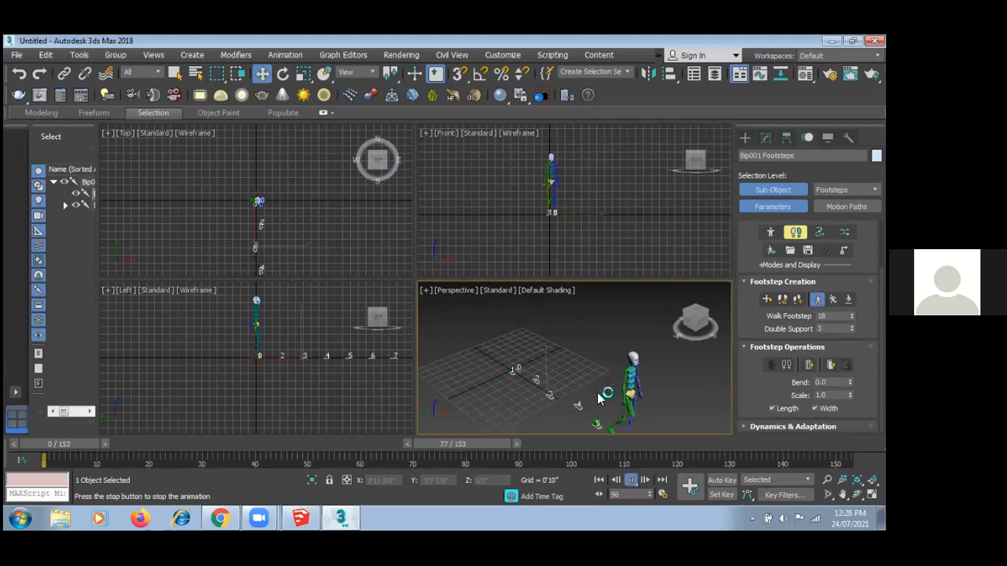
scroll(472, 319, "down", 4)
scroll(527, 340, "up", 4)
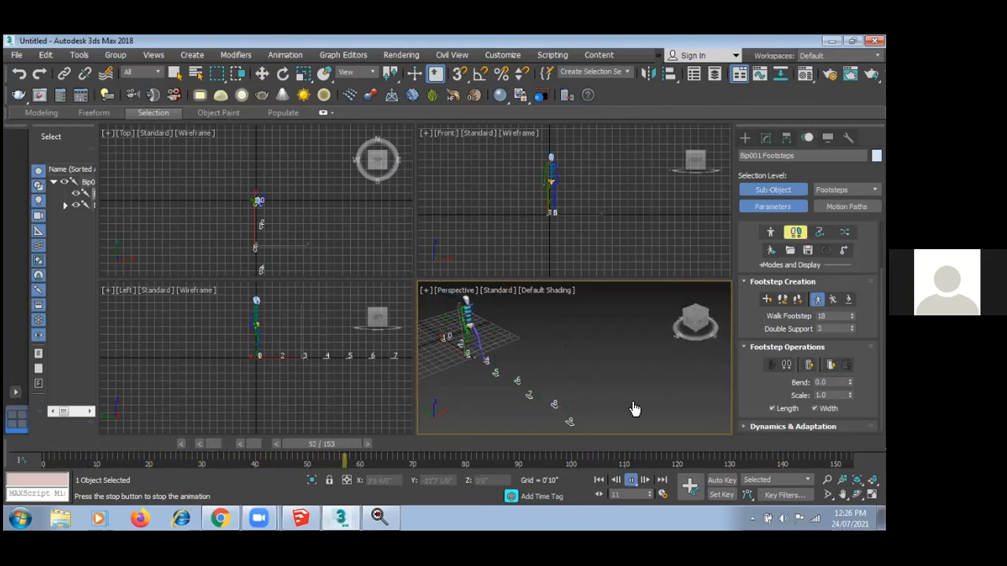
left_click(796, 232)
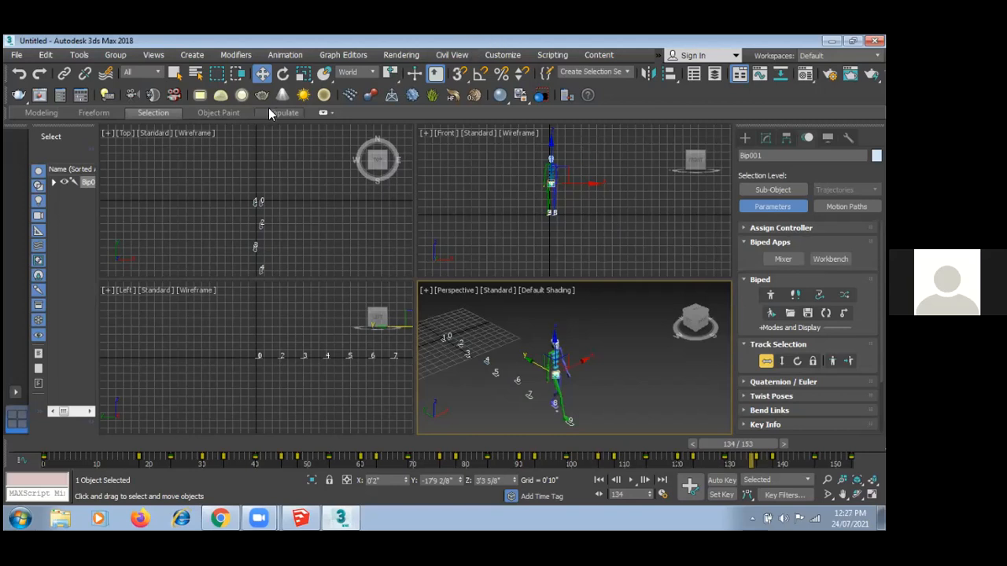
left_click(598, 220)
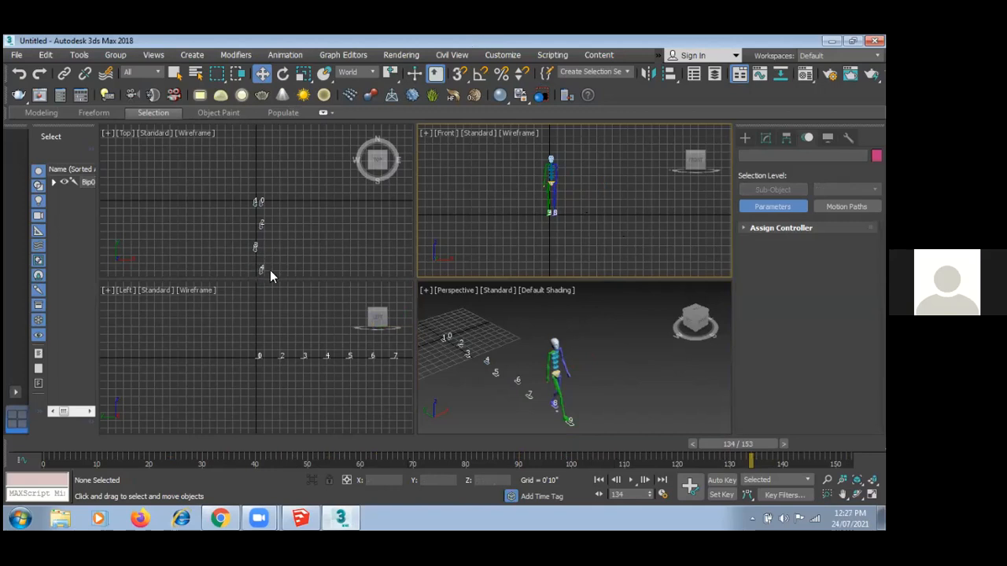
left_click(263, 230)
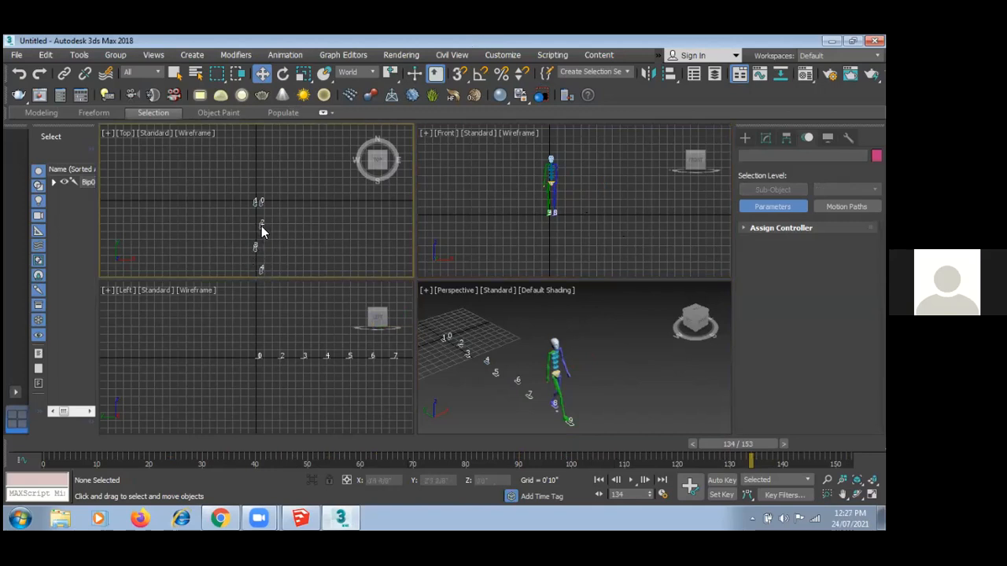
left_click(262, 73)
- Reset the scene without saving the biped walk animation
left_click(20, 56)
left_click(37, 89)
left_click(450, 299)
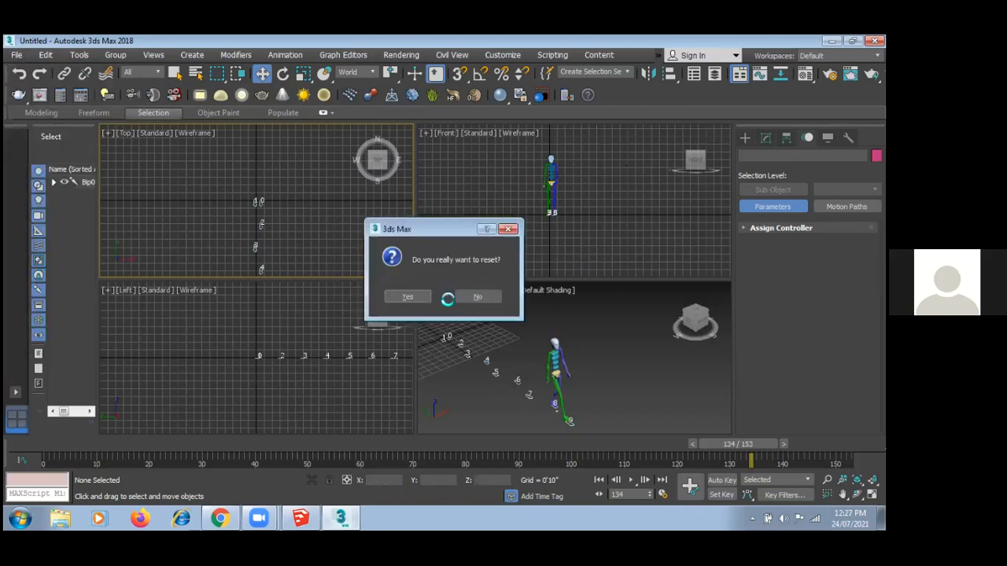
left_click(408, 298)
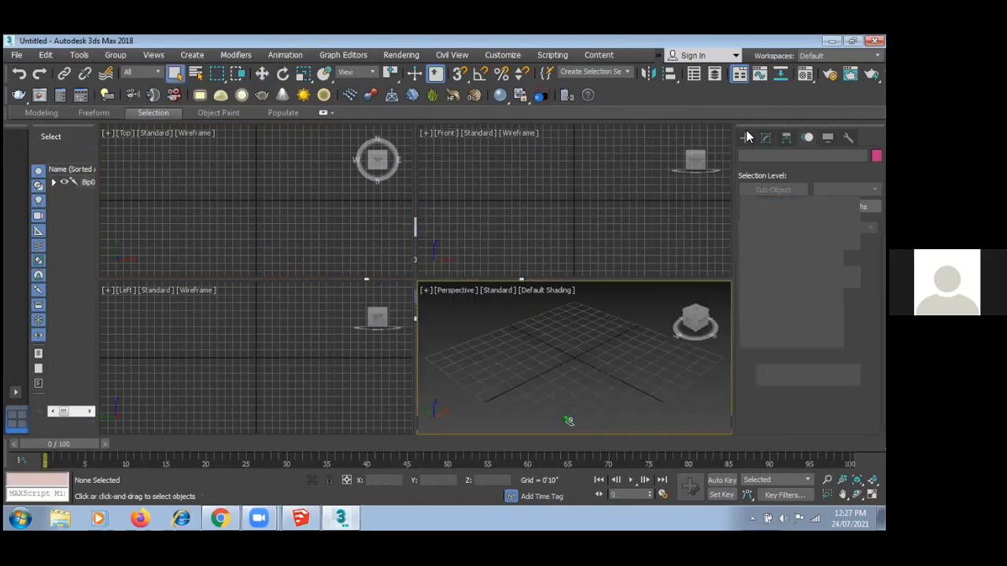
- Open the recent file Led lights effects.max and examine the room in the Top and Perspective views
left_click(16, 56)
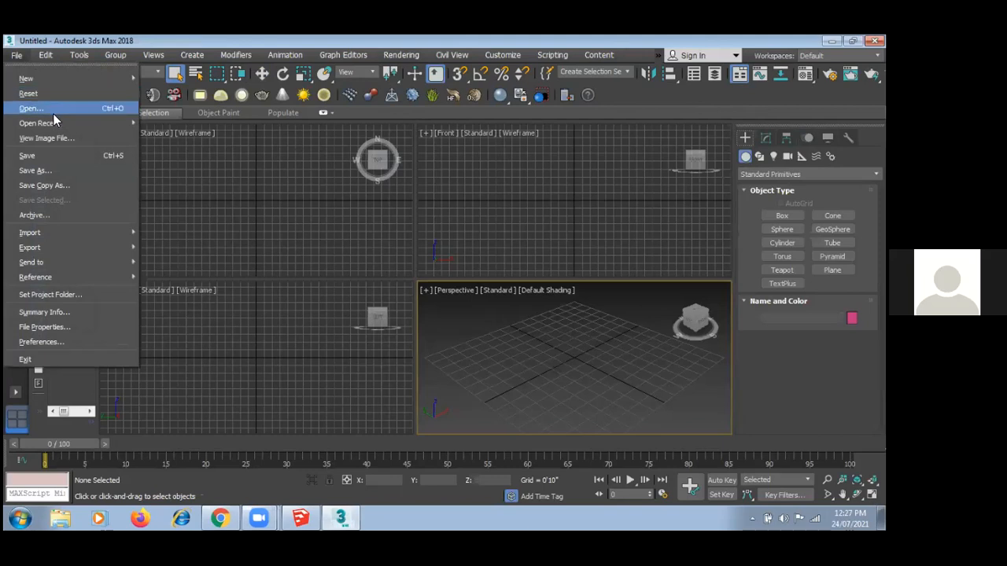
mouse_move(59, 125)
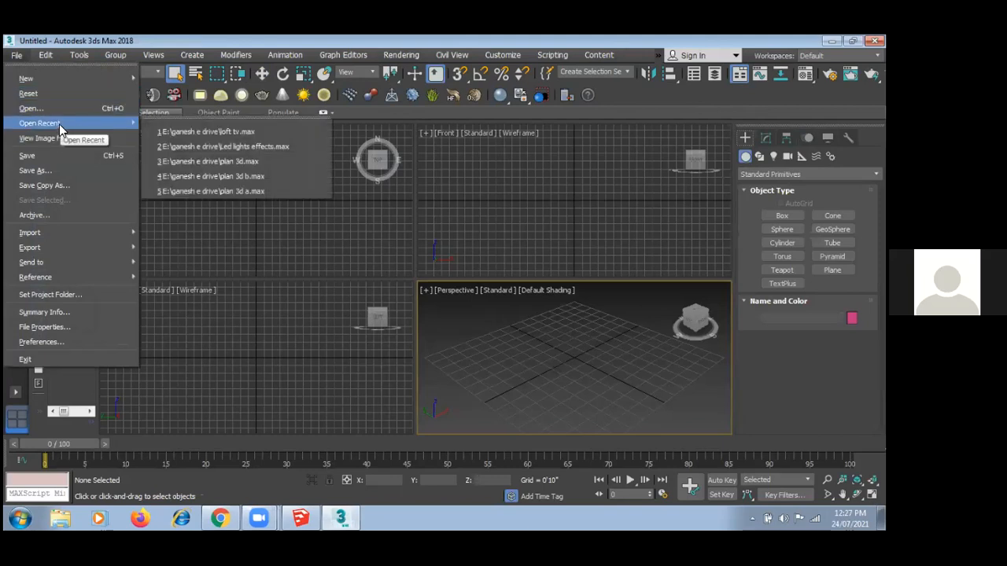
left_click(275, 152)
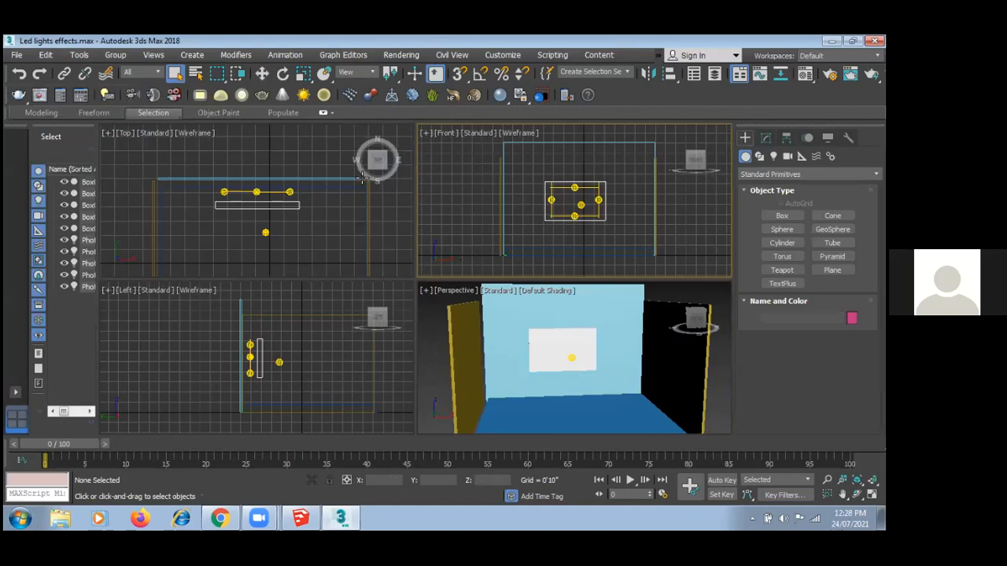
left_click(313, 166)
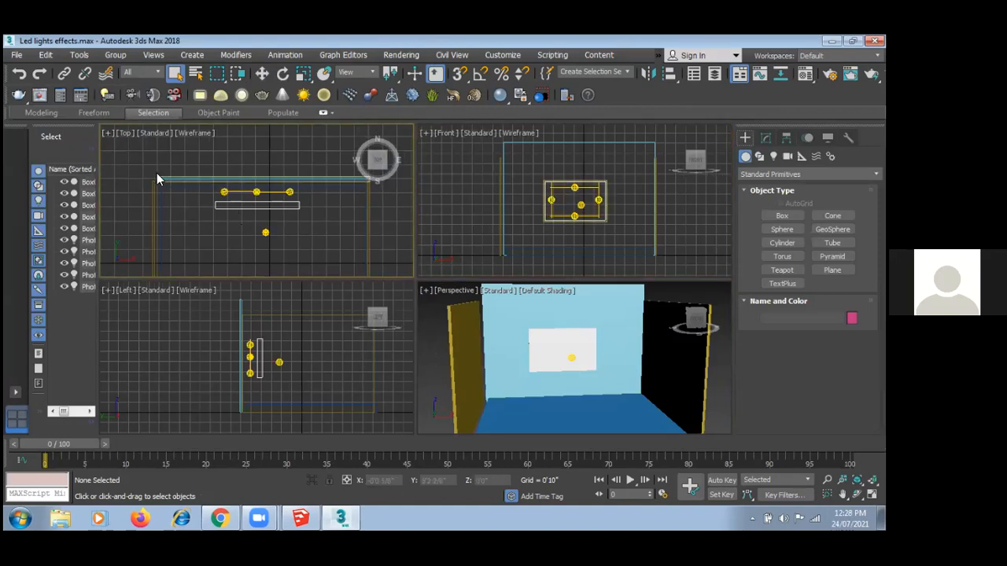
scroll(202, 151, "down", 3)
scroll(230, 169, "up", 2)
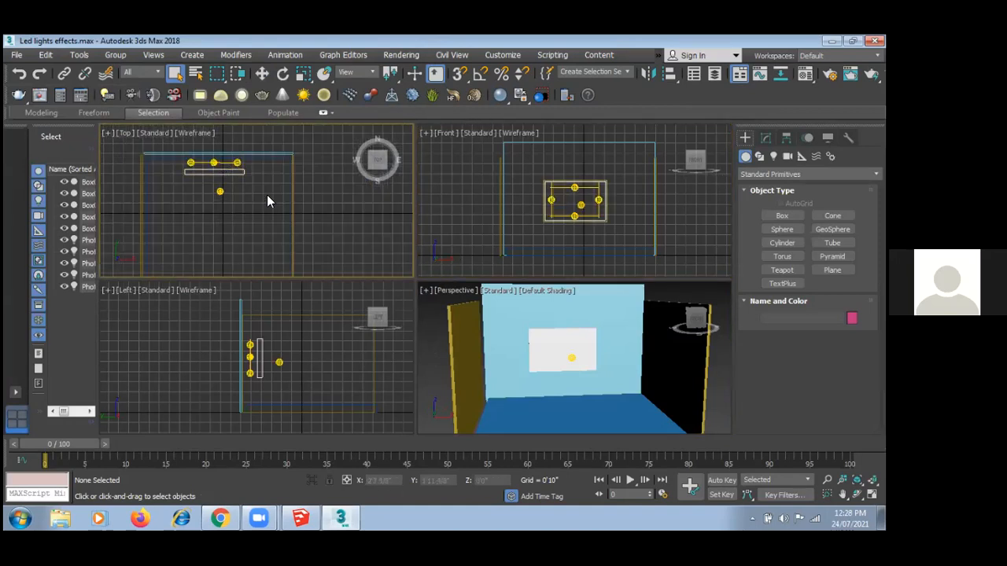
left_click(428, 339)
scroll(487, 330, "down", 4)
scroll(499, 333, "up", 2)
- Open the recent file plan 3d b.max
left_click(17, 56)
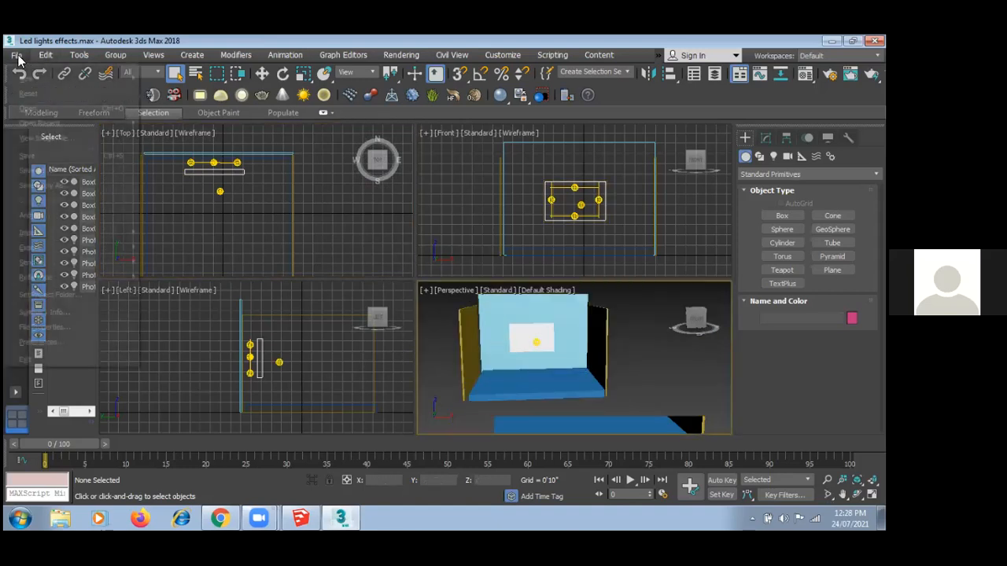
mouse_move(85, 124)
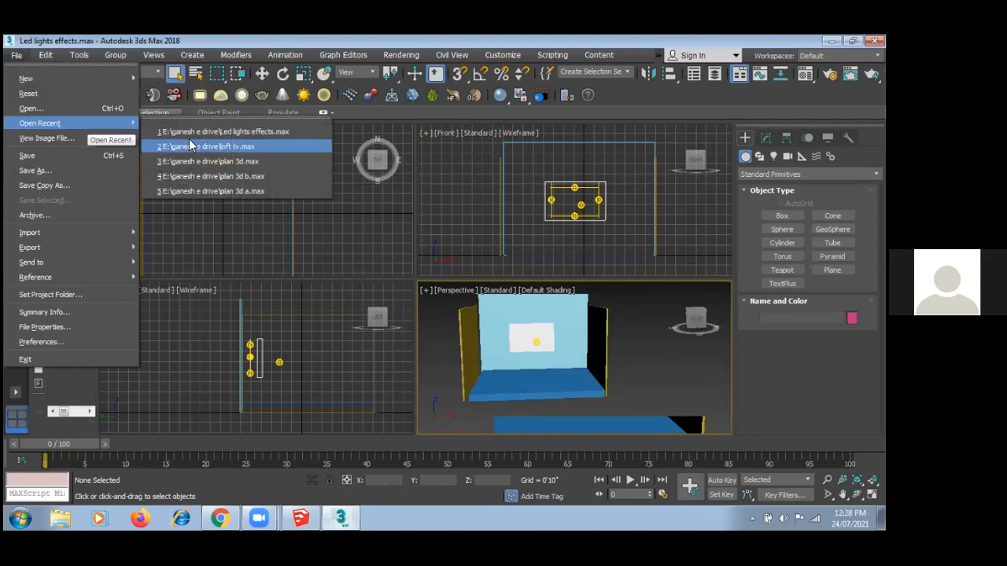
left_click(275, 177)
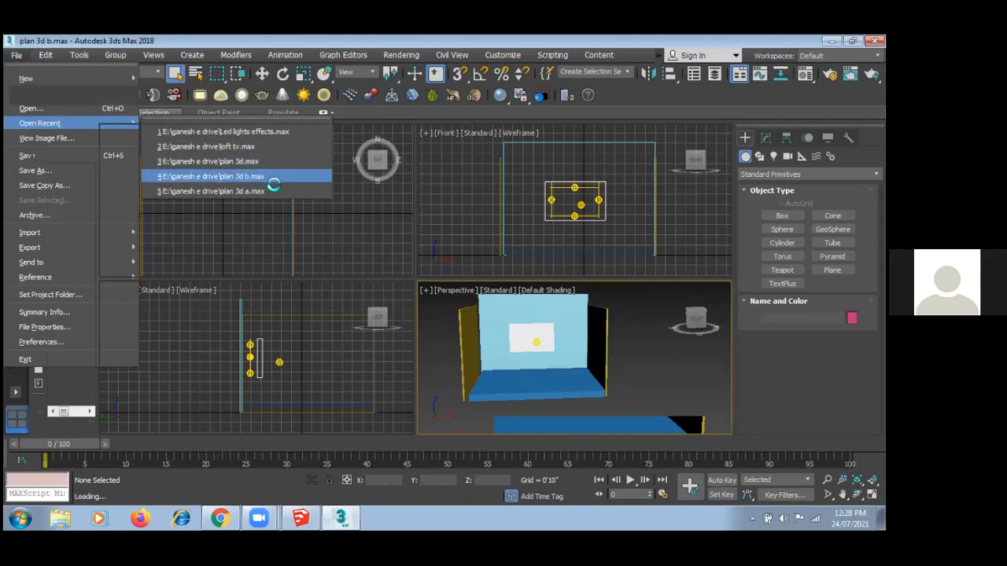
- Open the recent file plan 3d a.max
left_click(16, 57)
mouse_move(40, 123)
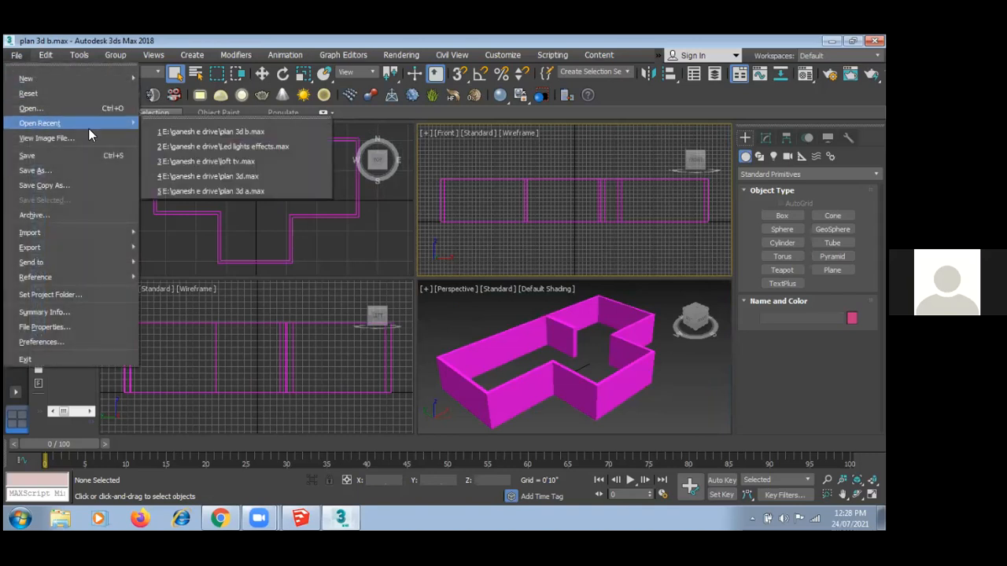
left_click(250, 193)
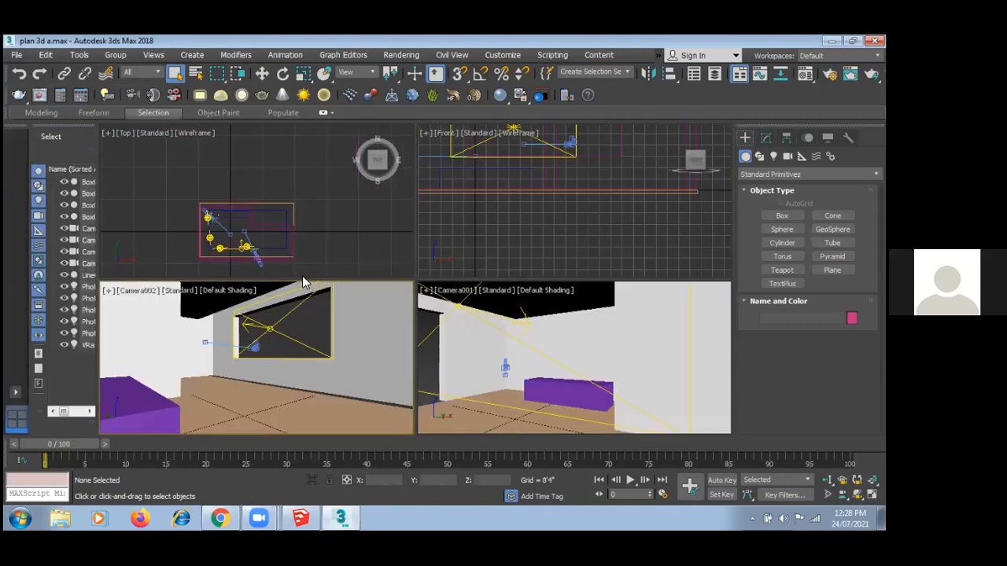
- Test-render the Camera001 view of the room and close the V-Ray frame buffer
left_click(345, 192)
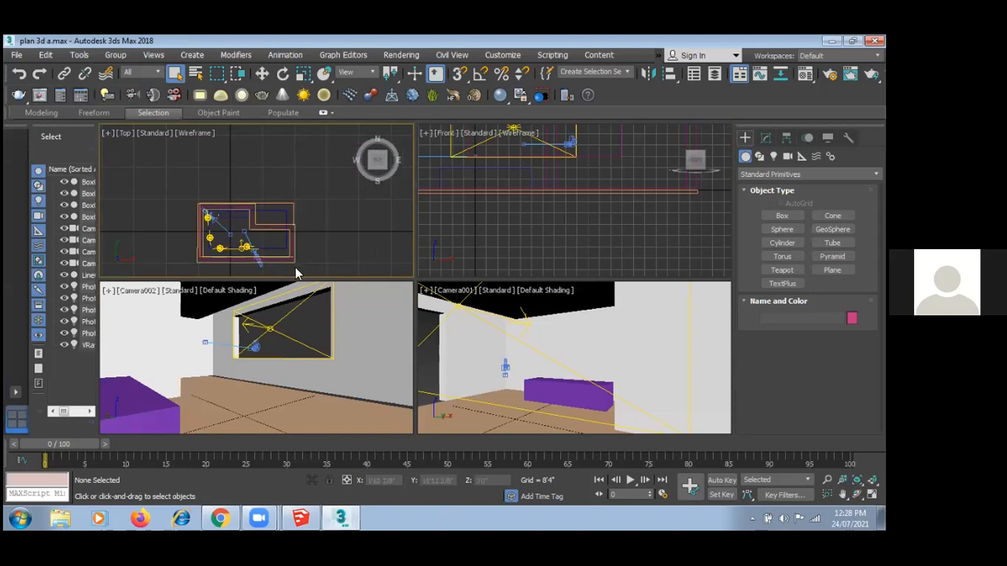
left_click(290, 309)
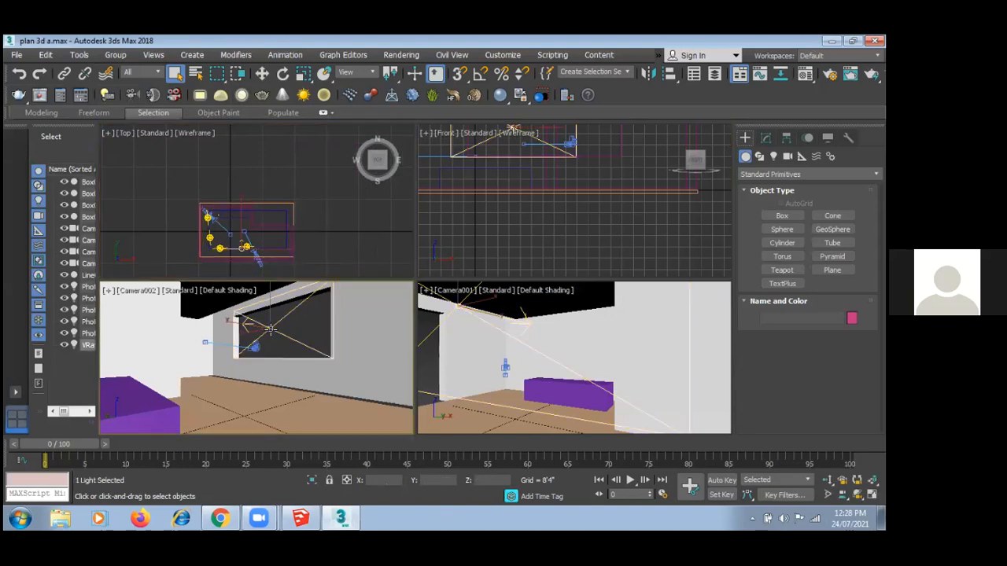
left_click(344, 182)
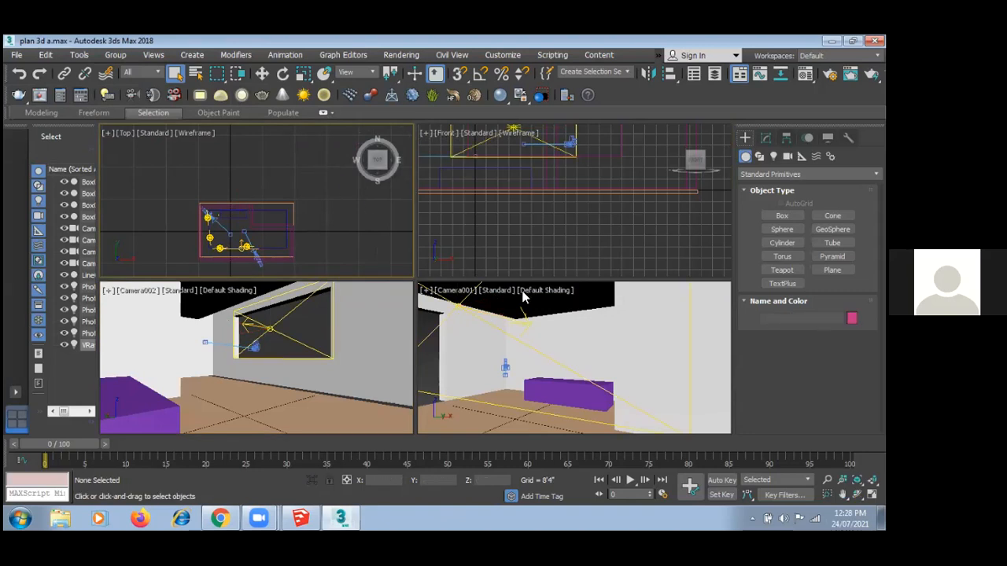
left_click(505, 391)
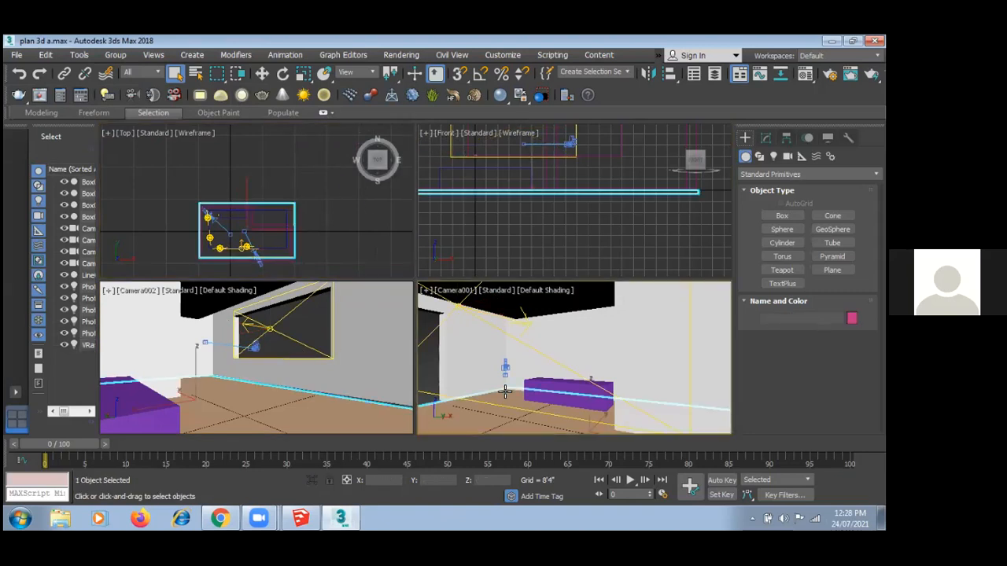
key("shift+q")
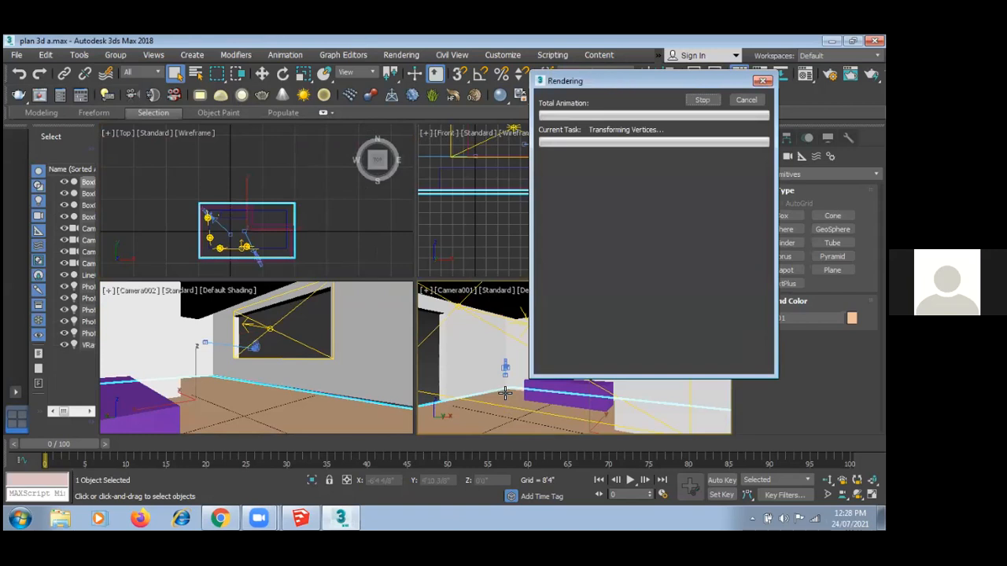
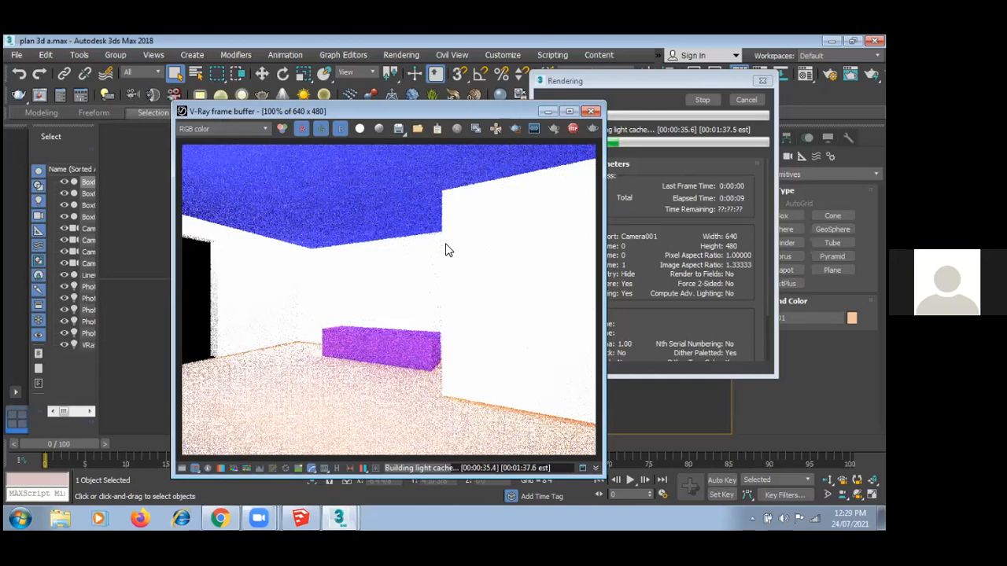
left_click(591, 111)
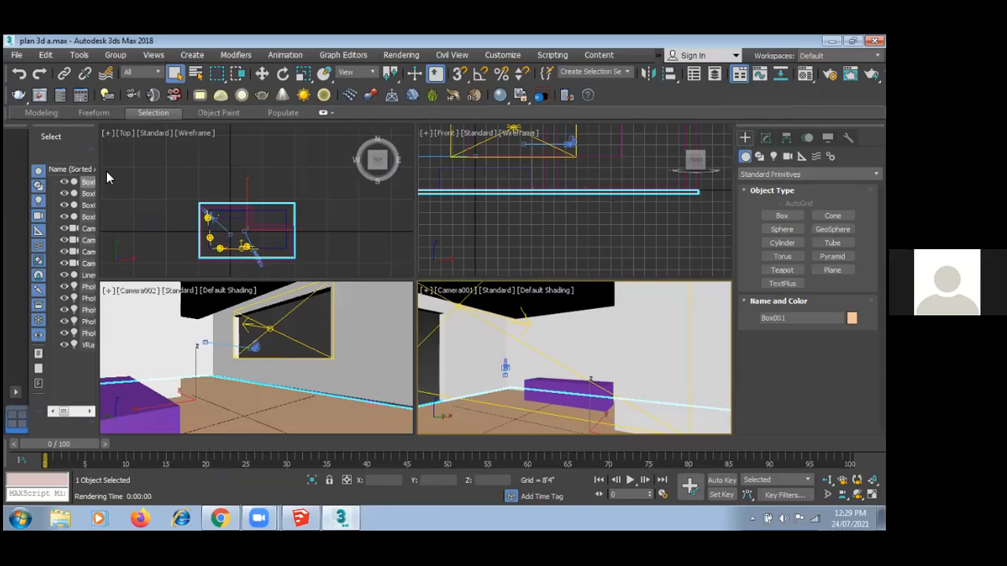
- Try deleting the room's lights individually in the Top view, and undo the last deletion
left_click(252, 148)
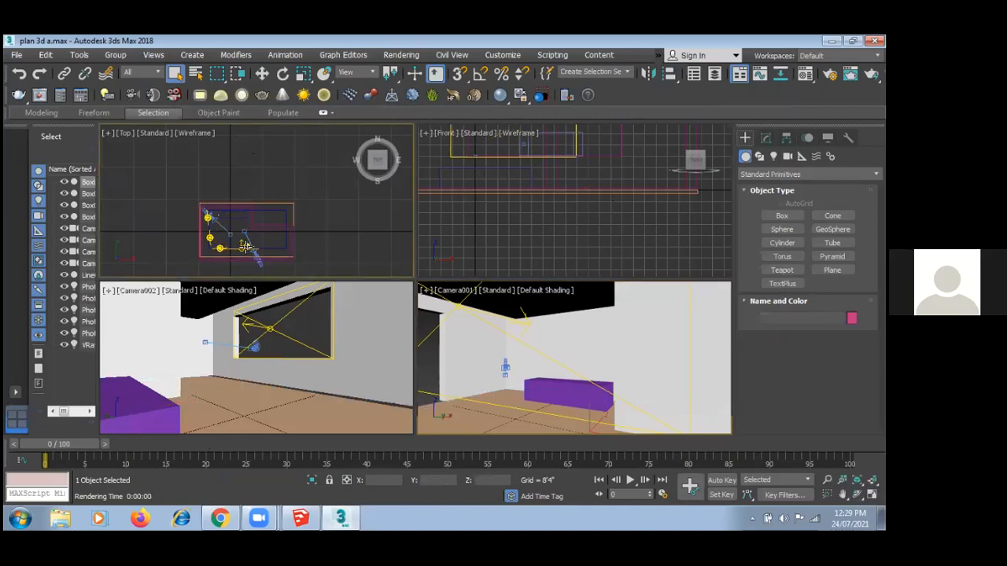
left_click(220, 249)
key("Delete")
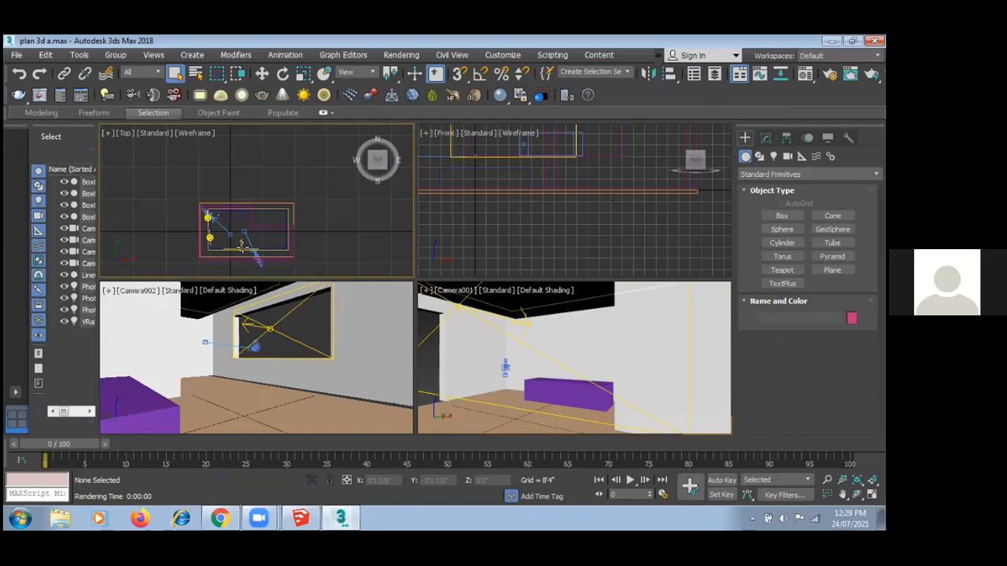
left_click(217, 237)
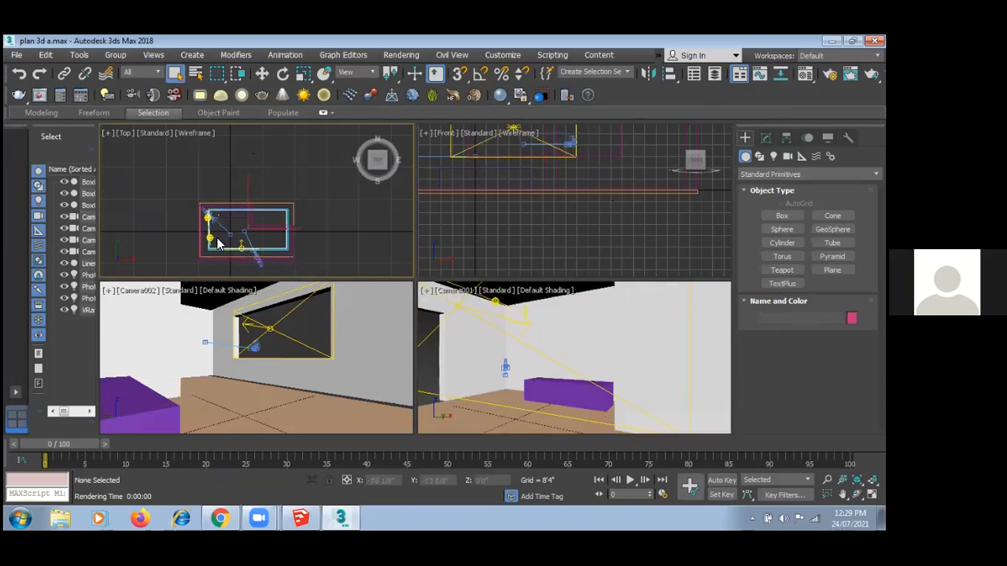
key("ctrl+z")
left_click(309, 182)
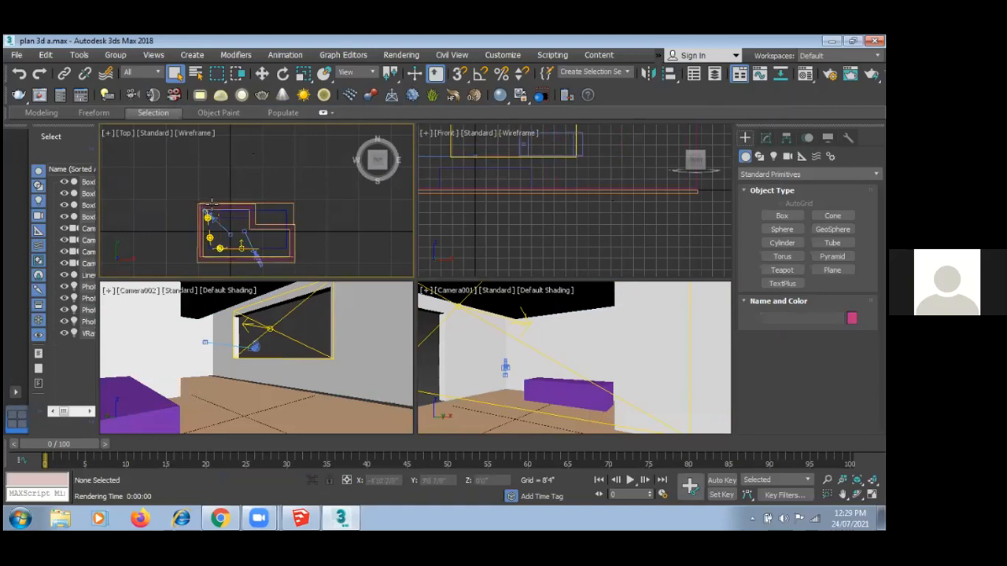
- Limit selection to Lights and delete all of the room's lights in the Top view
left_click(157, 74)
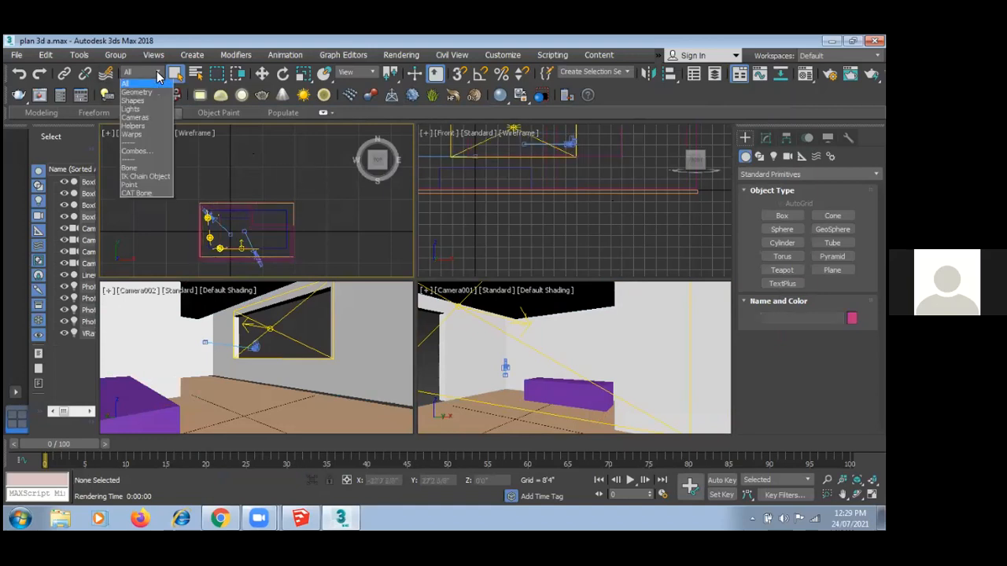
left_click(132, 109)
left_click_drag(168, 168, 256, 266)
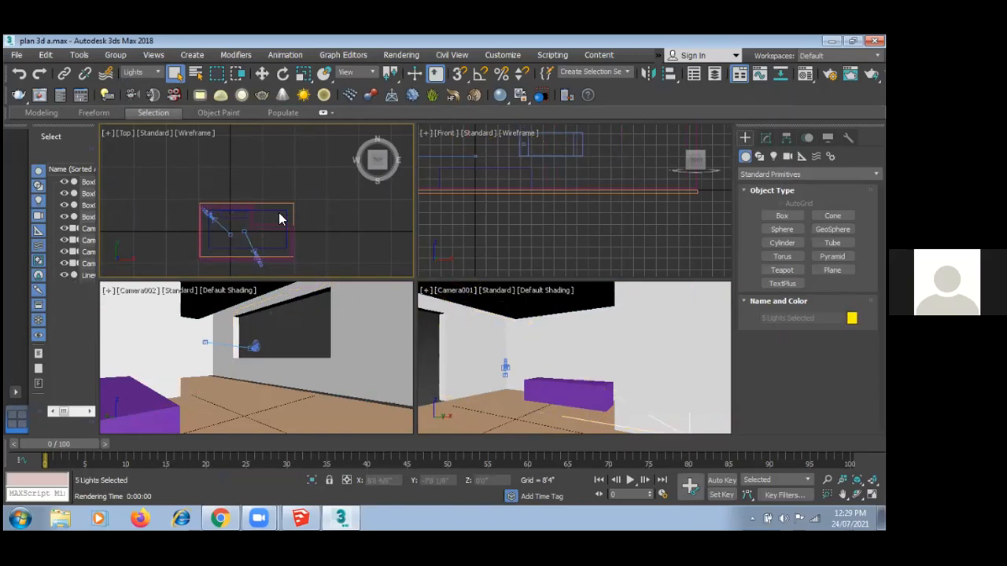
left_click(204, 193)
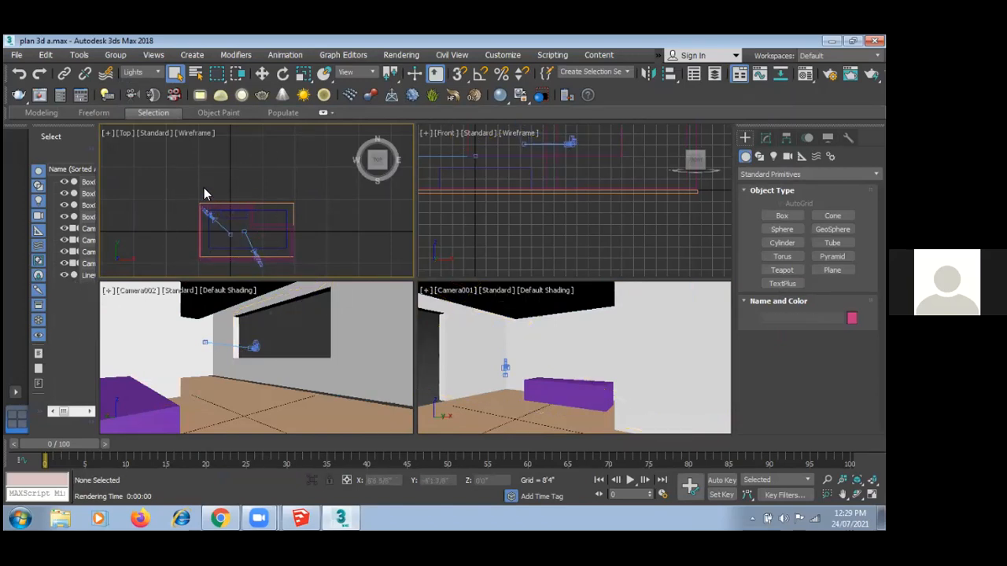
- Limit selection to Cameras and delete all of the room's cameras in the Top view
left_click(147, 70)
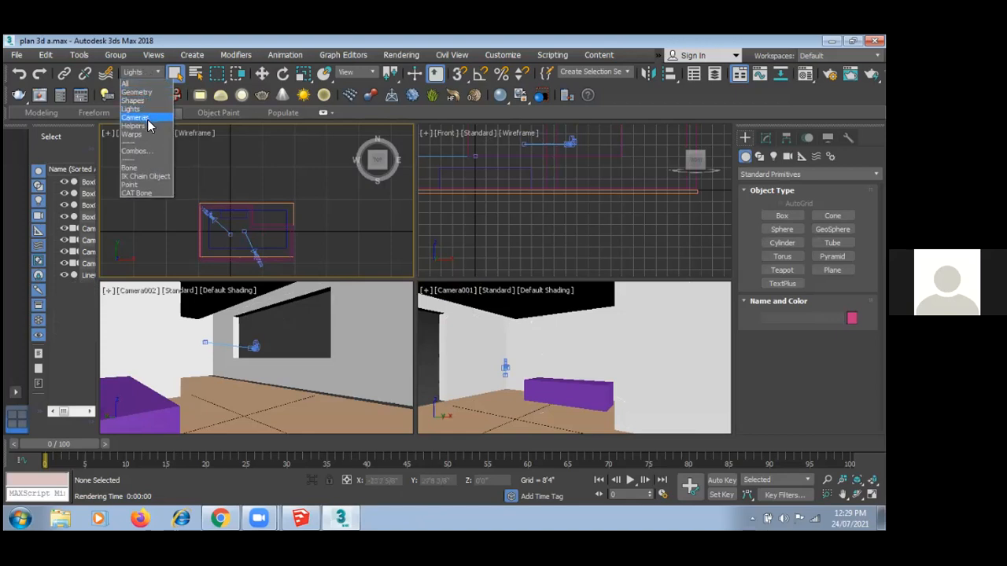
left_click(148, 119)
left_click_drag(174, 189, 277, 278)
key("Delete")
left_click(464, 360)
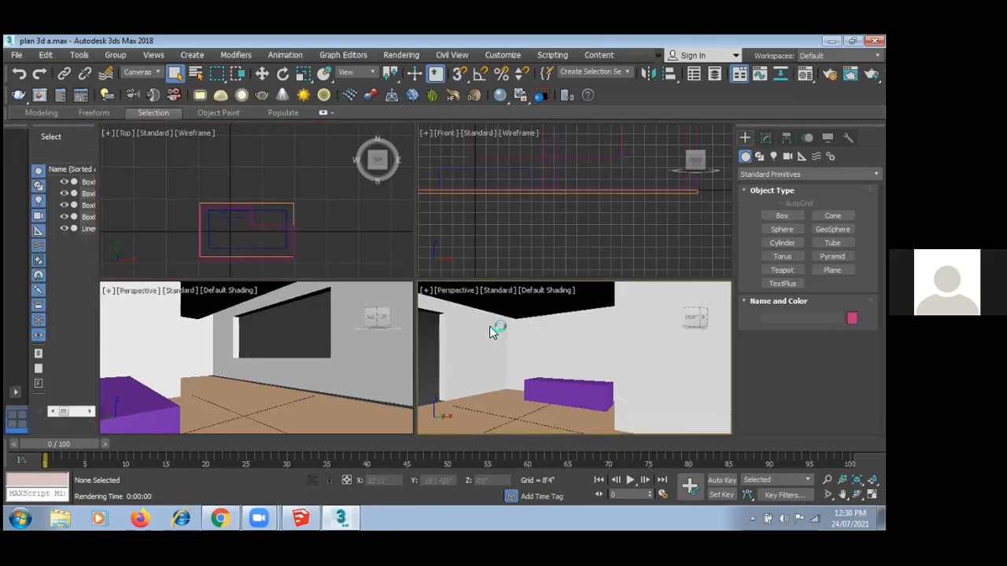
- Change the former Camera002 viewport to the Left view and make the Front view active
left_click(197, 374)
key("l")
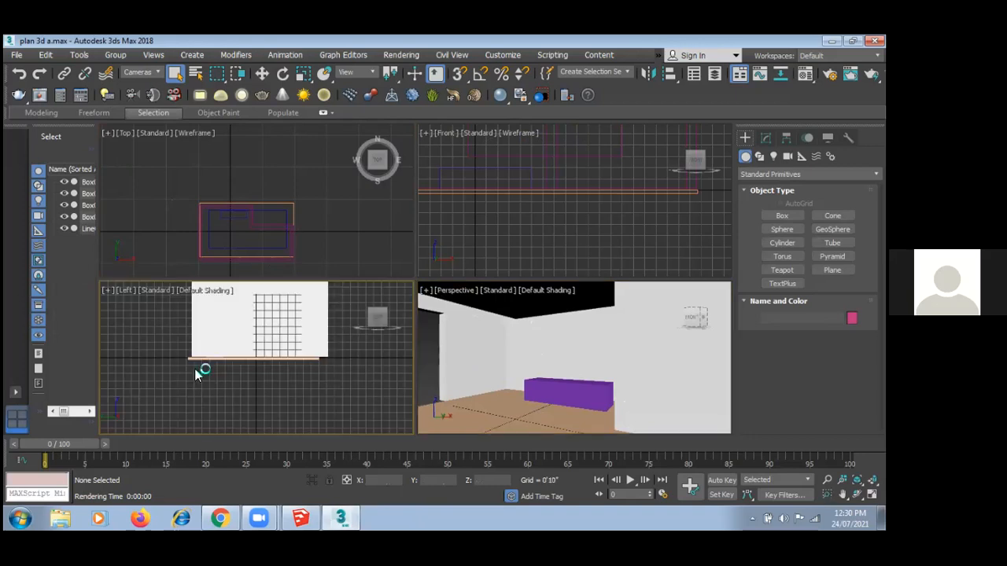
left_click(256, 179)
left_click(528, 167)
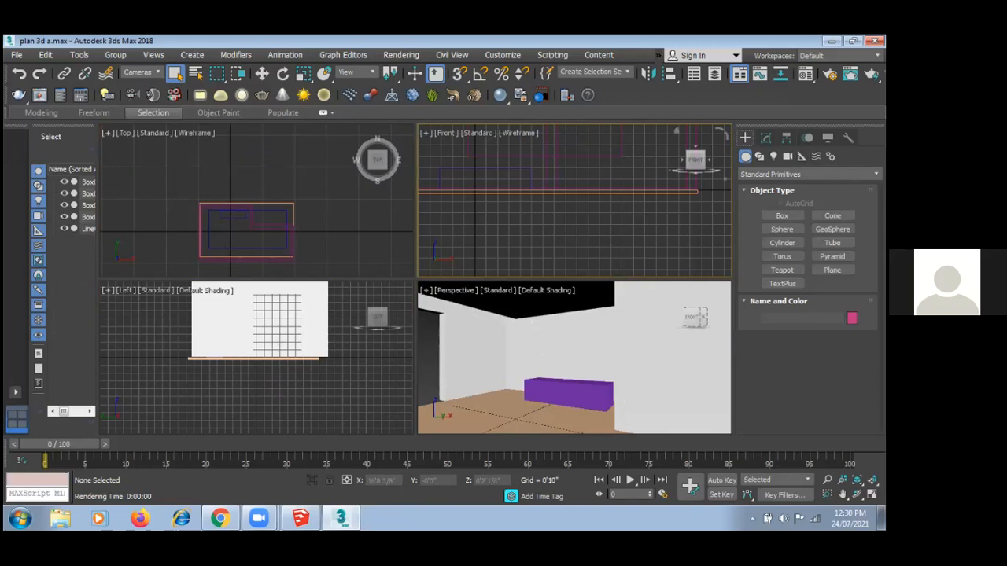
- Create a Target camera in the Top view, placed in the room's lower-left corner and aimed diagonally up into the room
left_click(497, 359)
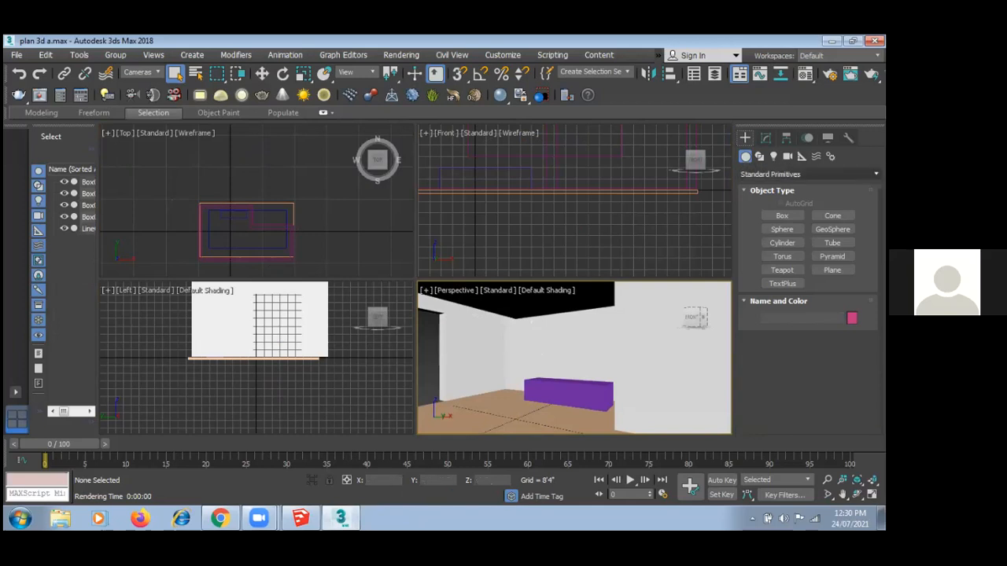
left_click(787, 157)
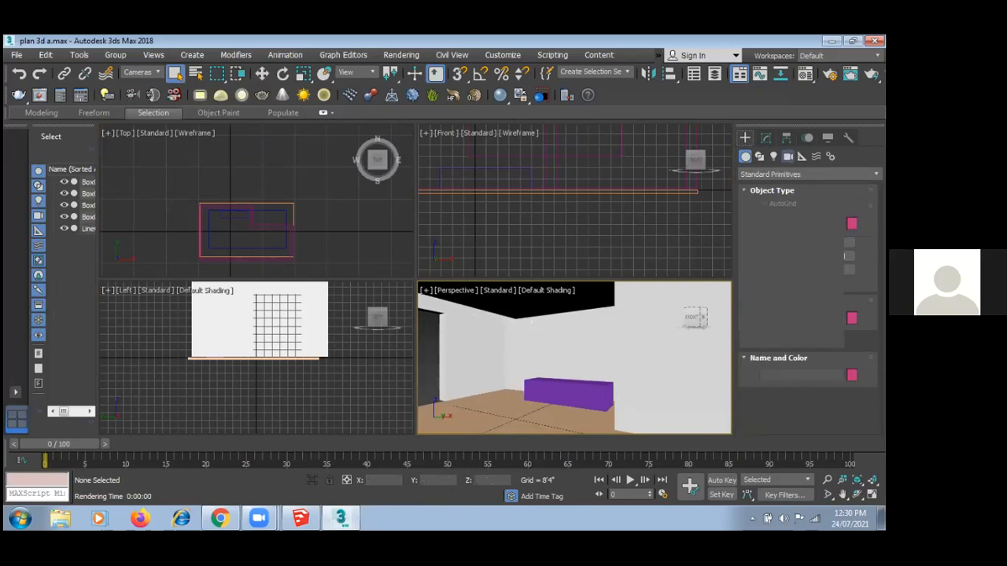
left_click(832, 216)
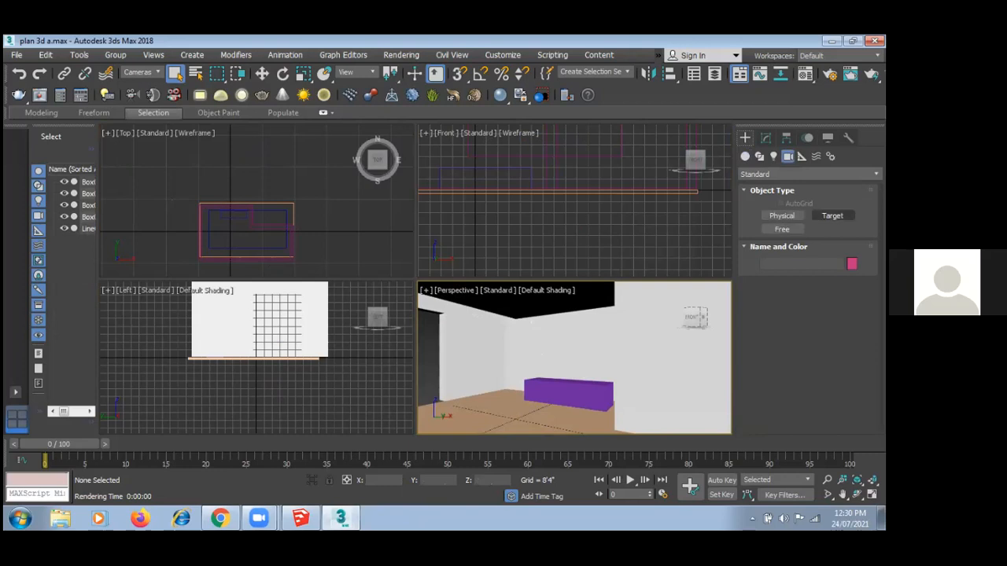
left_click(832, 216)
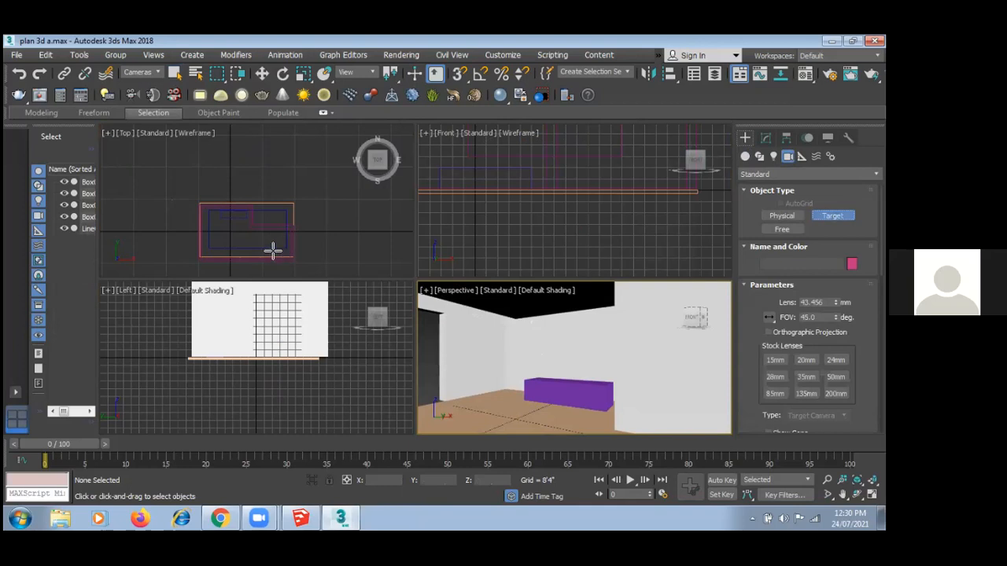
left_click_drag(212, 253, 220, 234)
- Raise the camera together with its target in the Front view to a height of about 2'11 4/8"
left_click(262, 73)
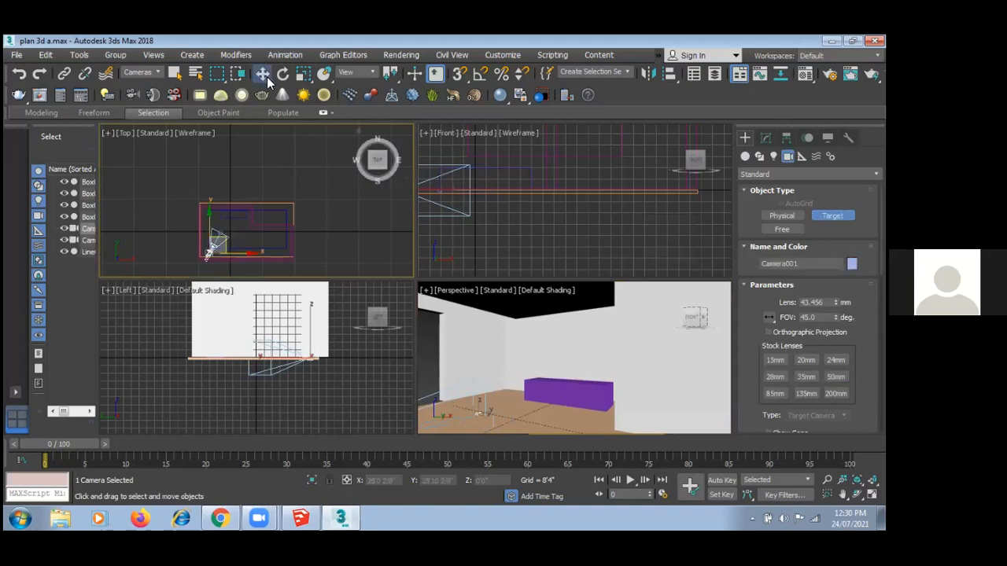
left_click(571, 205)
scroll(546, 214, "down", 2)
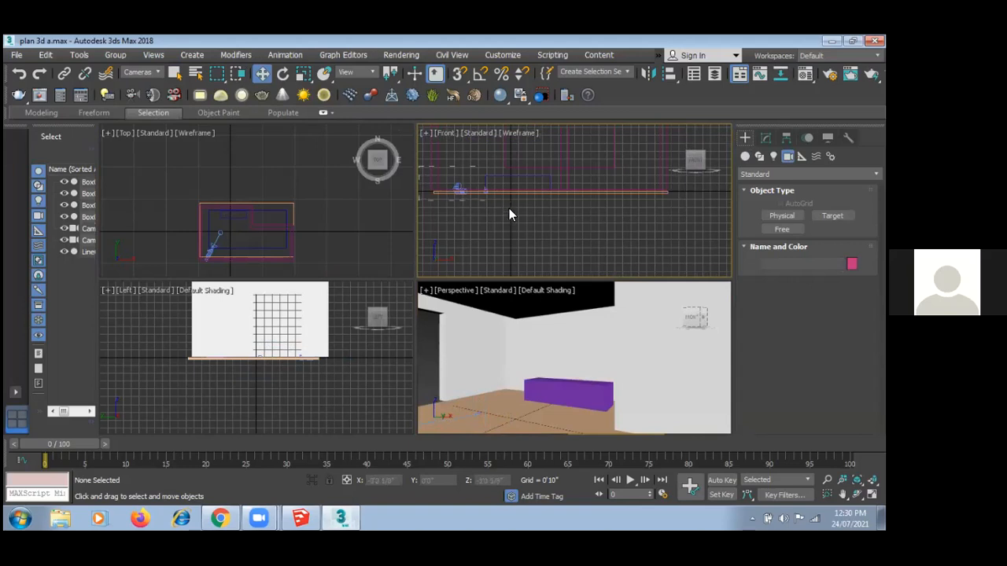
left_click_drag(509, 209, 511, 211)
left_click_drag(470, 169, 465, 140)
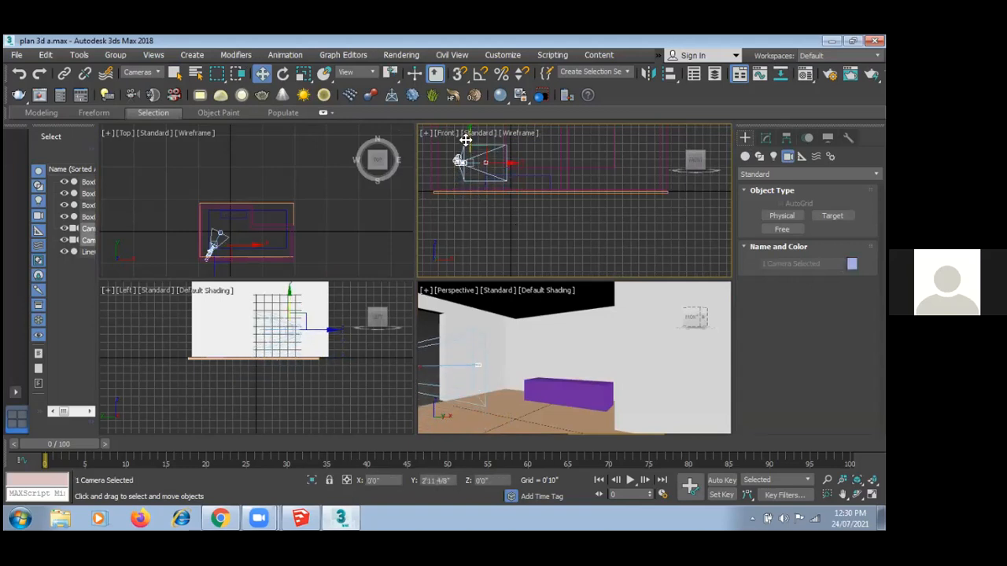
scroll(536, 329, "down", 2)
middle_click_drag(506, 205, 519, 234)
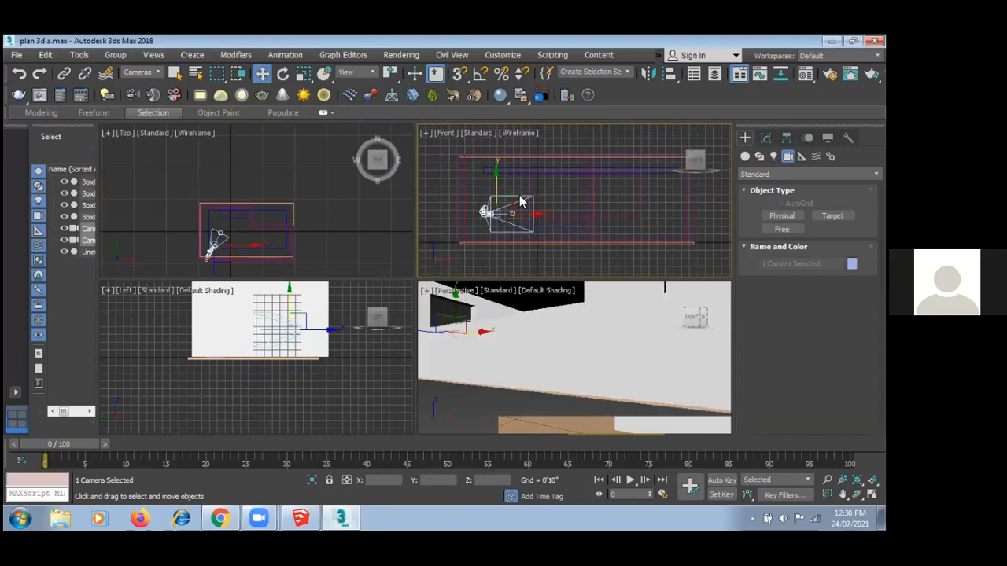
left_click(471, 254)
left_click(486, 212)
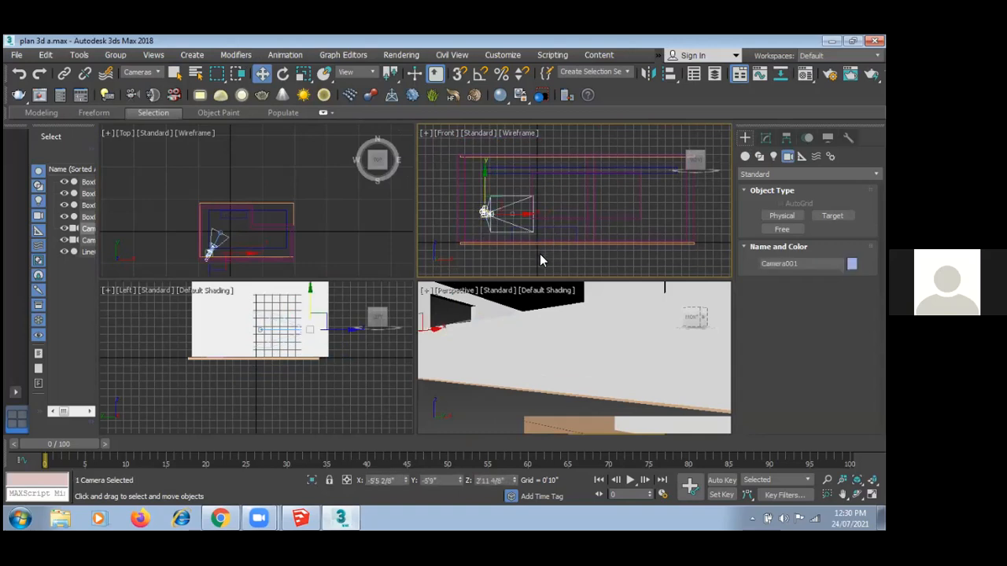
- Switch the Perspective viewport to the new camera's view
left_click(528, 336)
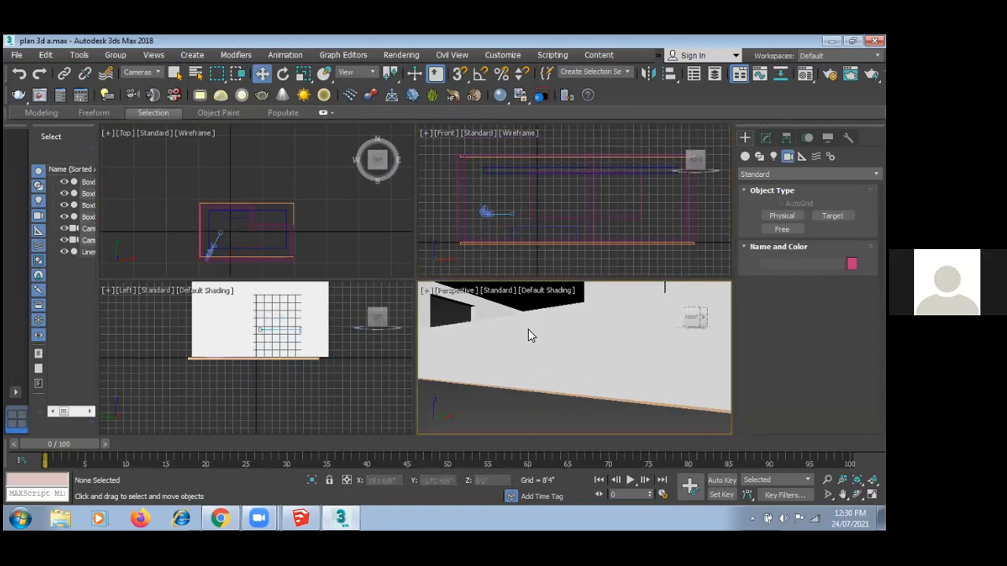
key("c")
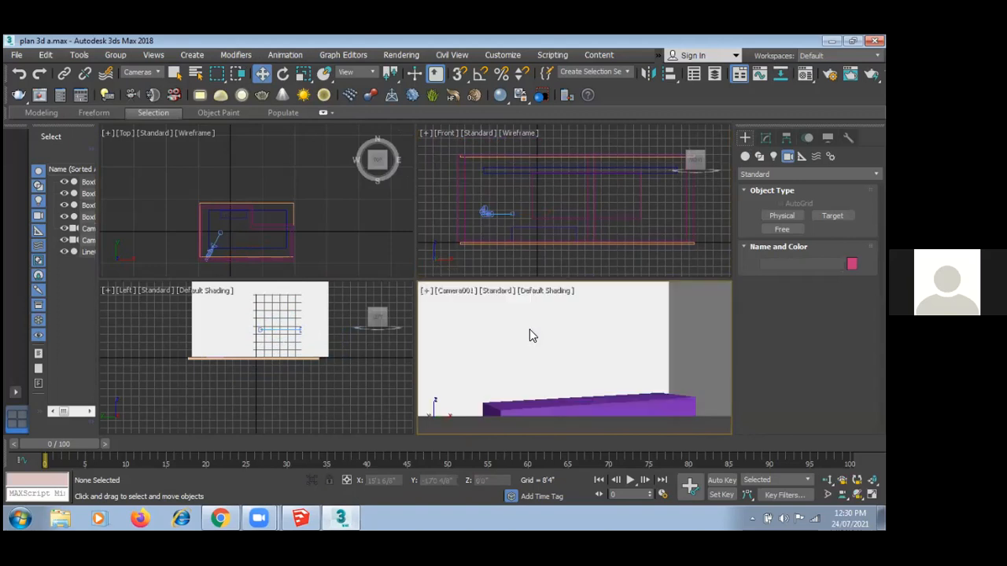
left_click(484, 213)
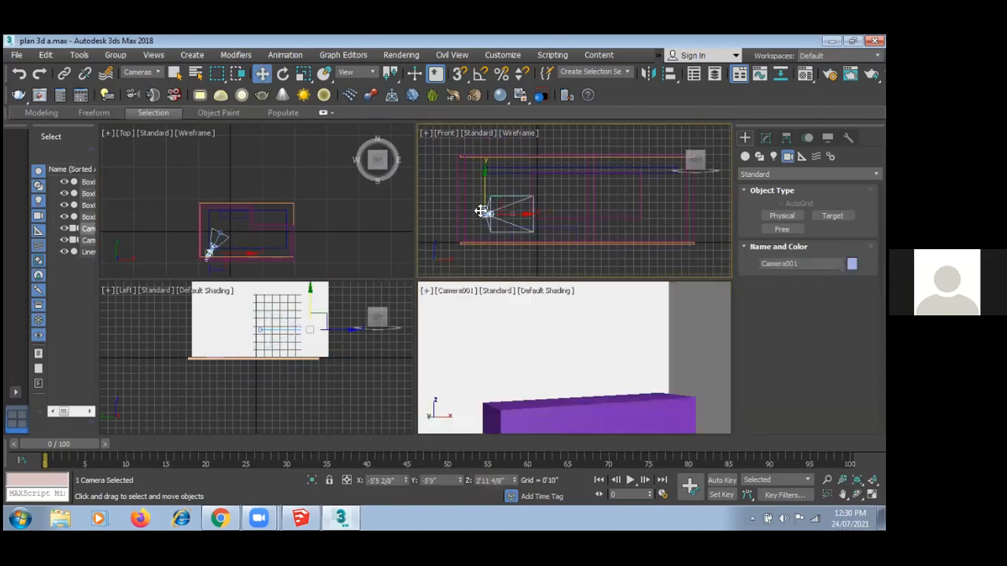
left_click(562, 353)
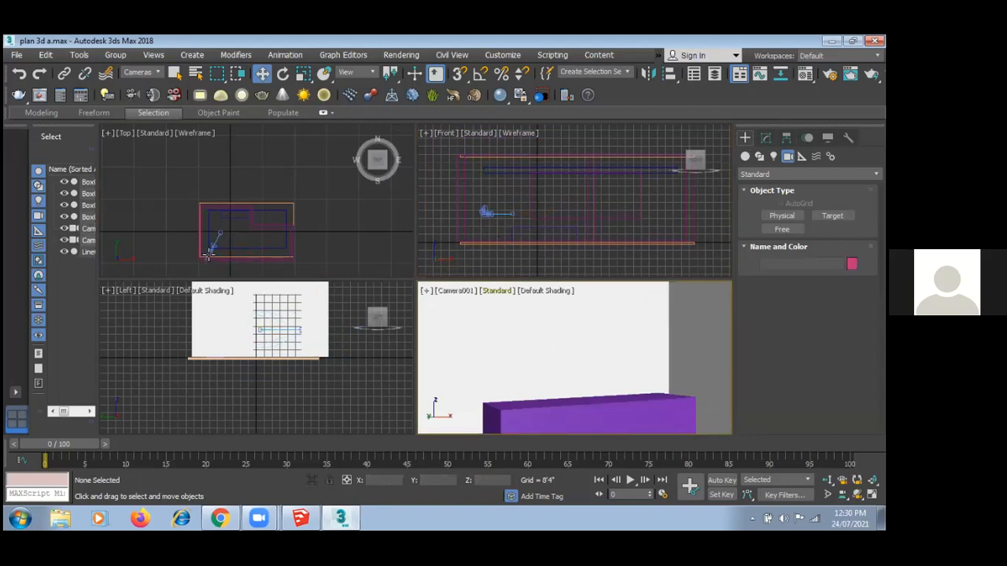
- Give the room camera the 20mm stock lens and make the camera viewport active
left_click(209, 254)
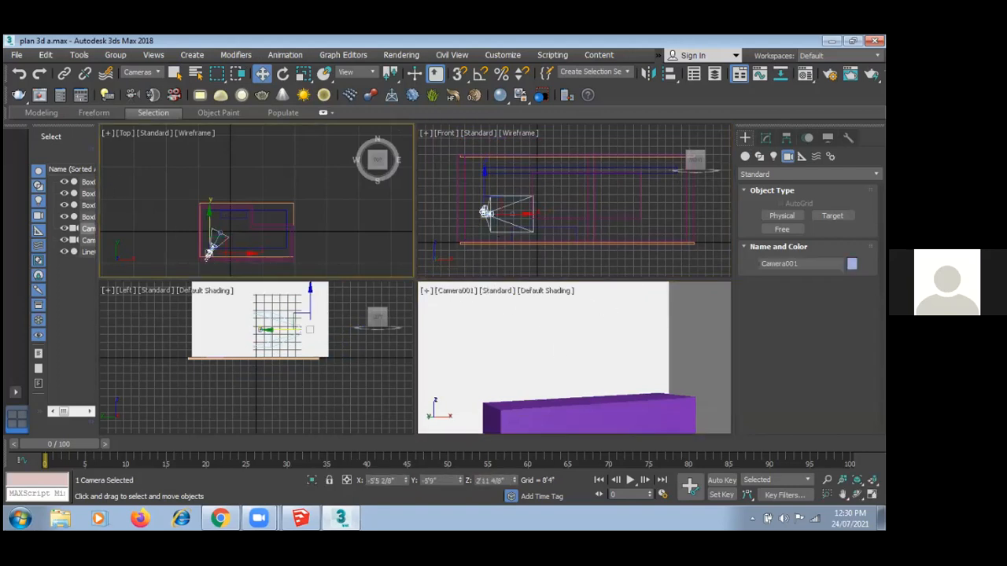
left_click(766, 138)
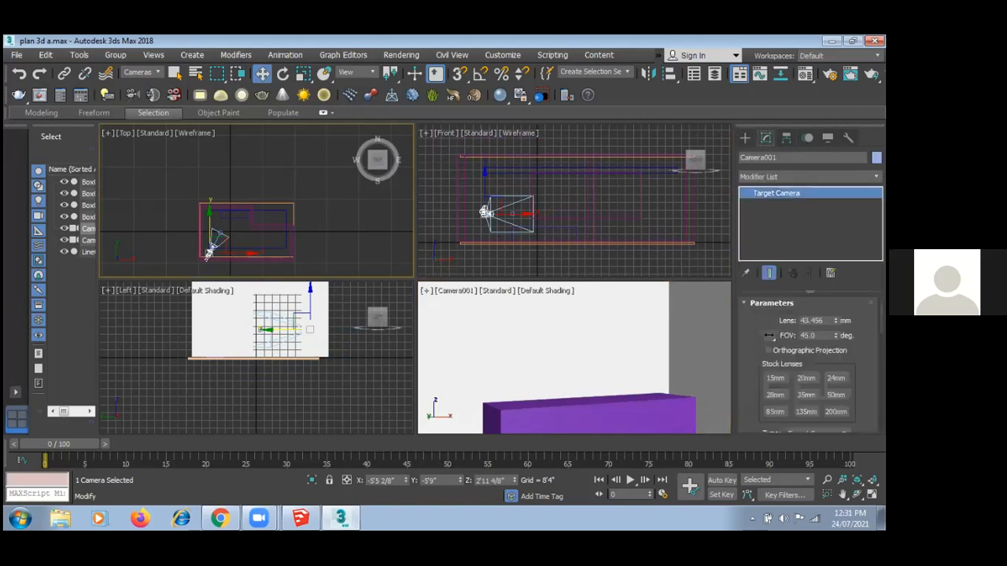
double_click(812, 321)
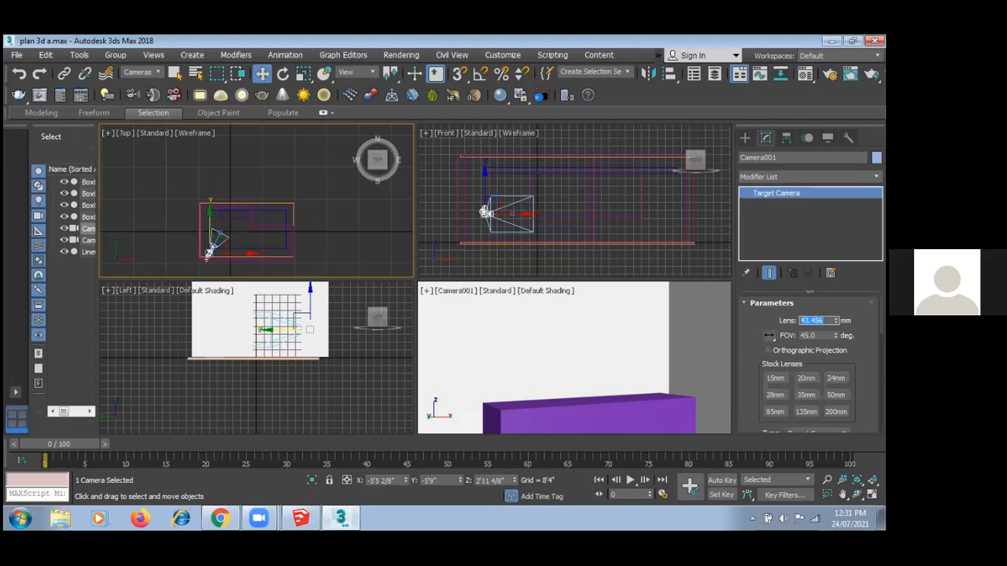
left_click(806, 378)
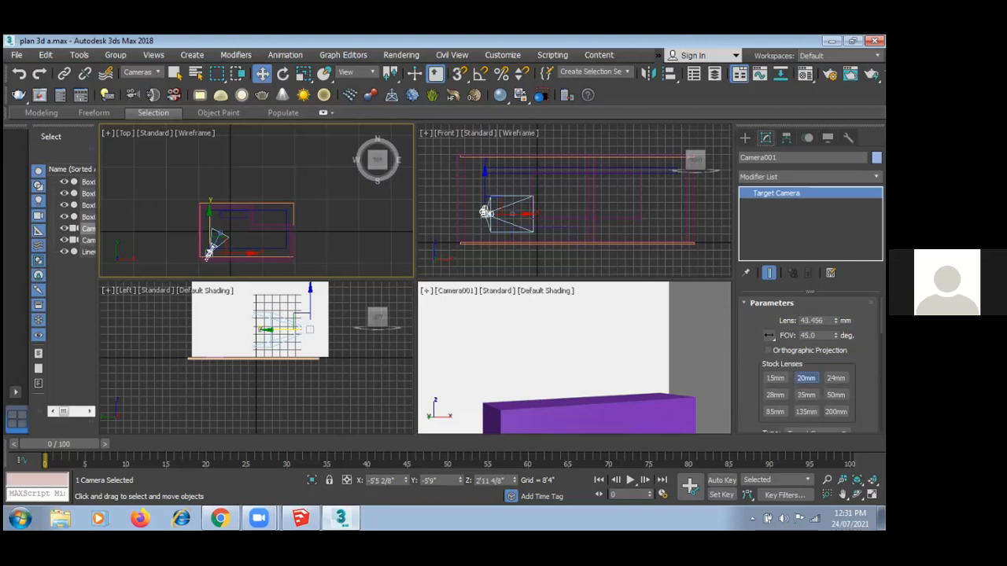
left_click(651, 406)
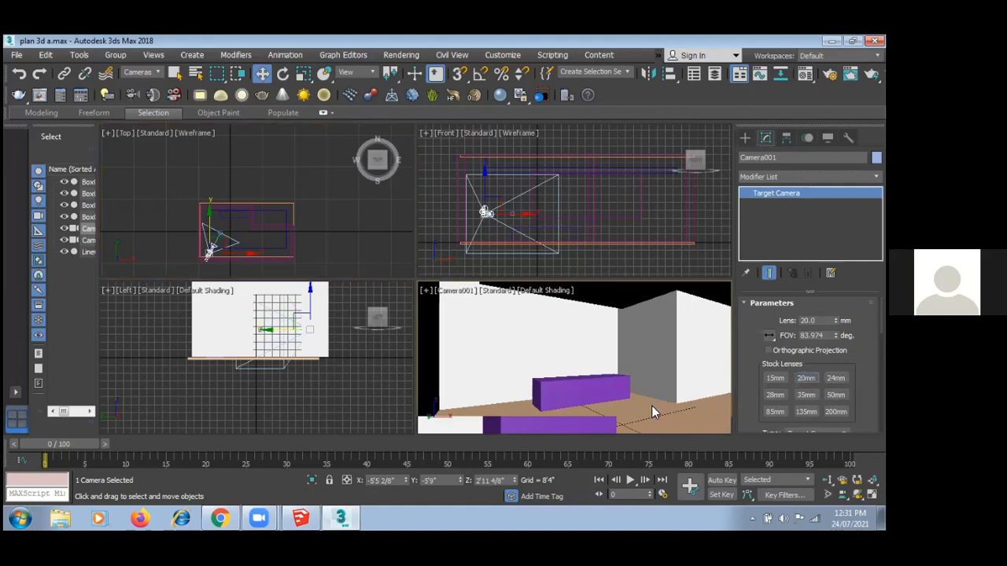
- Try a V-Ray render of the camera view, cancel it and close the frame buffer
key("shift+q")
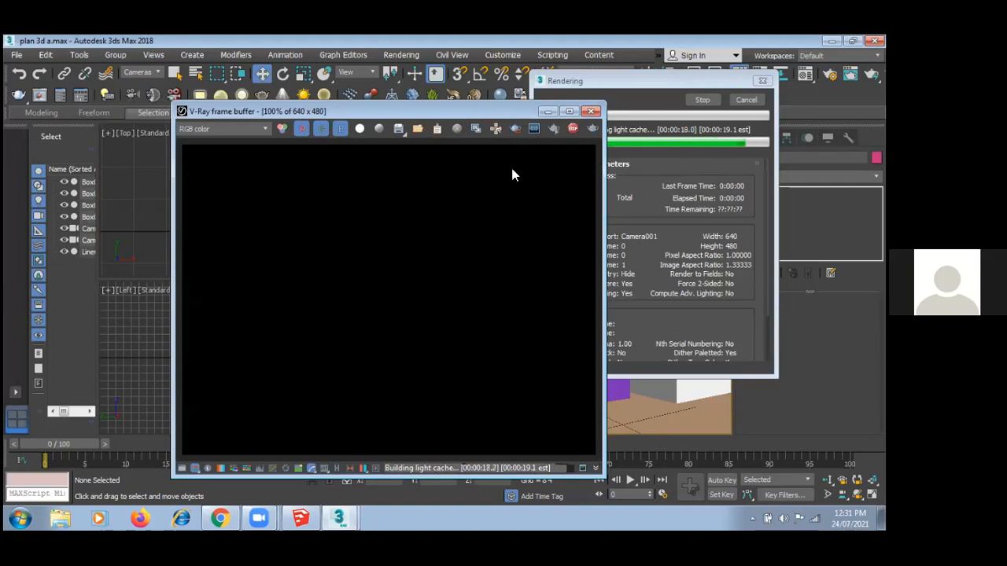
left_click(746, 100)
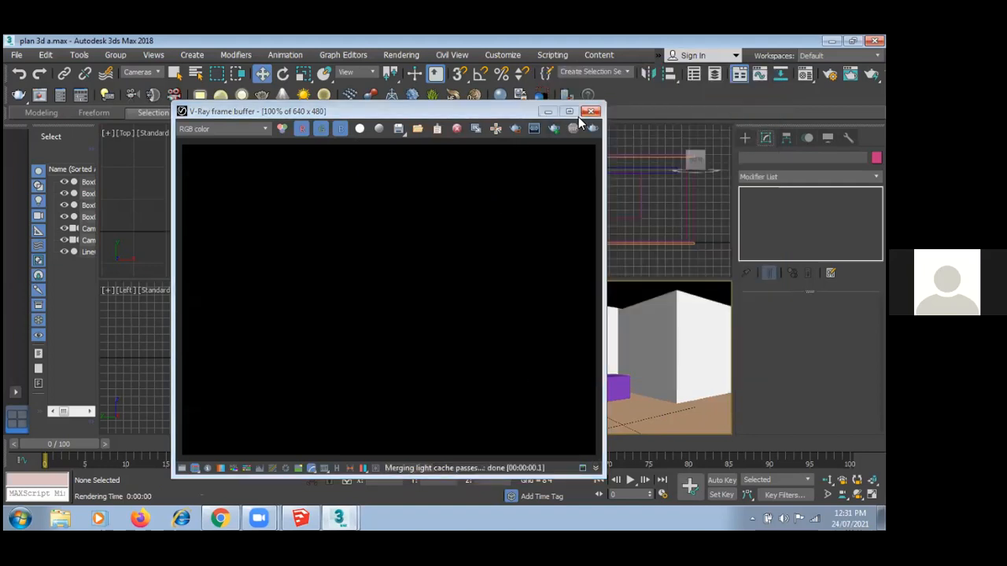
left_click(588, 112)
- Make the Top view active and bring up the creation options for lights
left_click(224, 148)
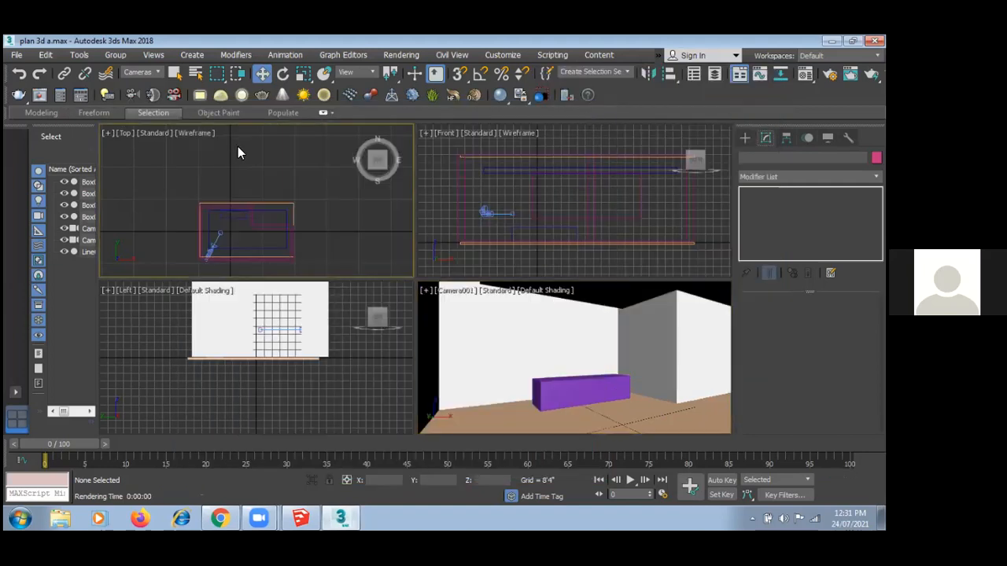
left_click(745, 139)
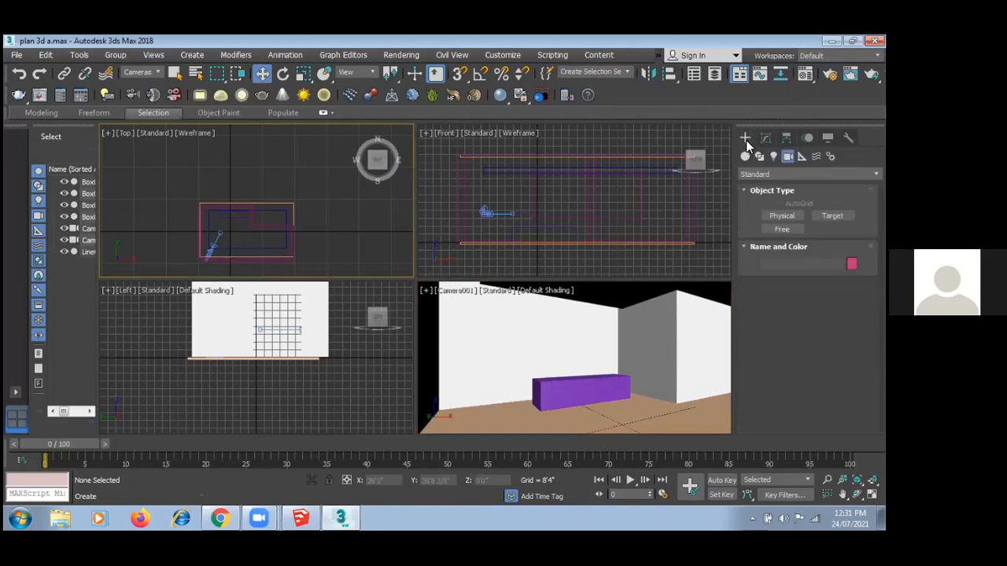
left_click(773, 156)
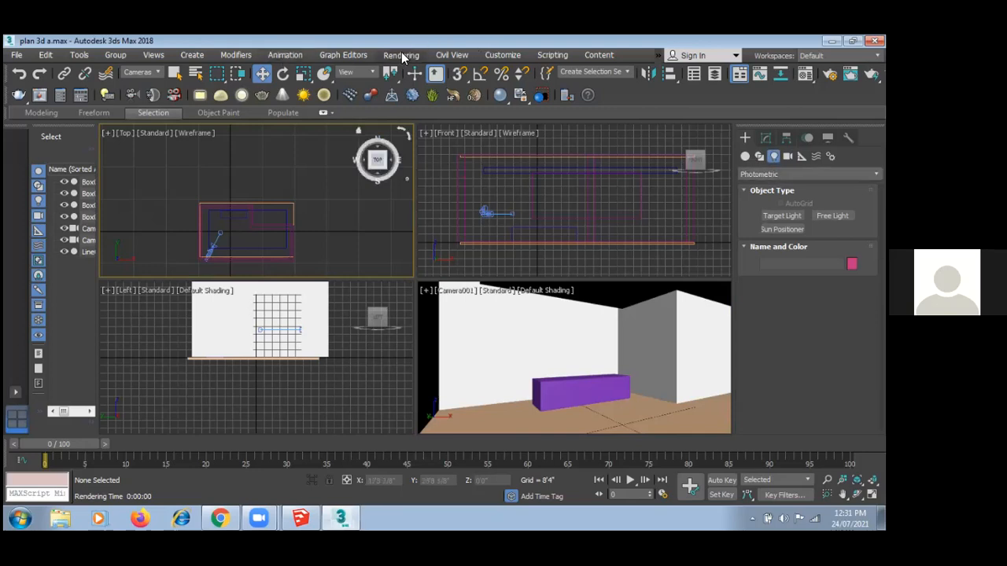
left_click(810, 175)
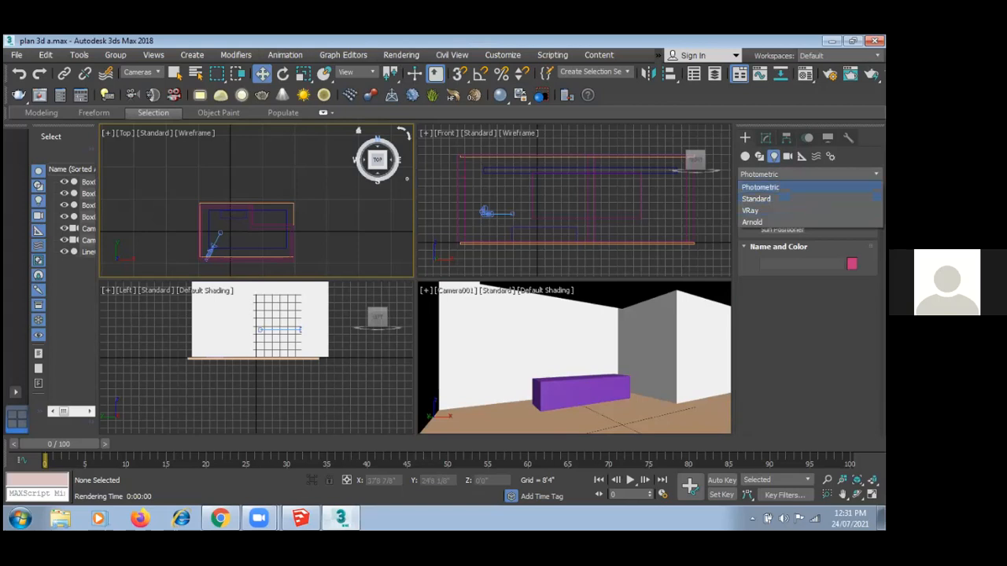
left_click(413, 55)
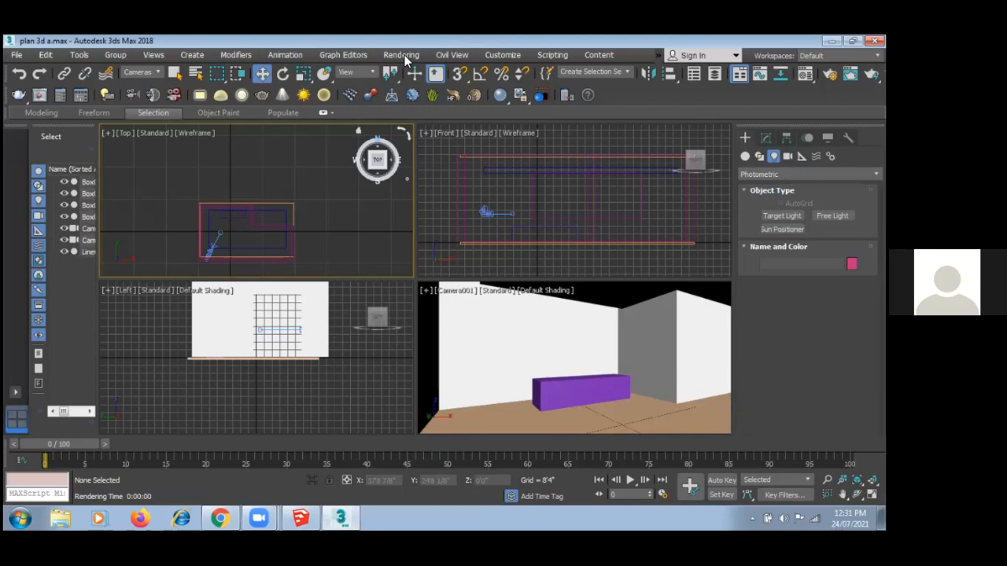
- Set the renderer to Scanline Renderer in Render Setup and close the dialog
left_click(404, 55)
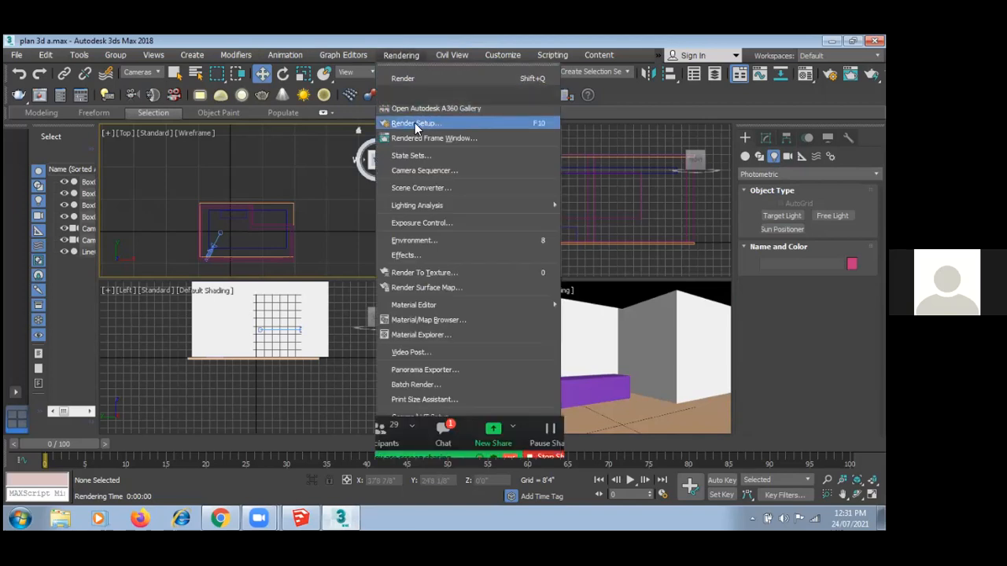
left_click(480, 128)
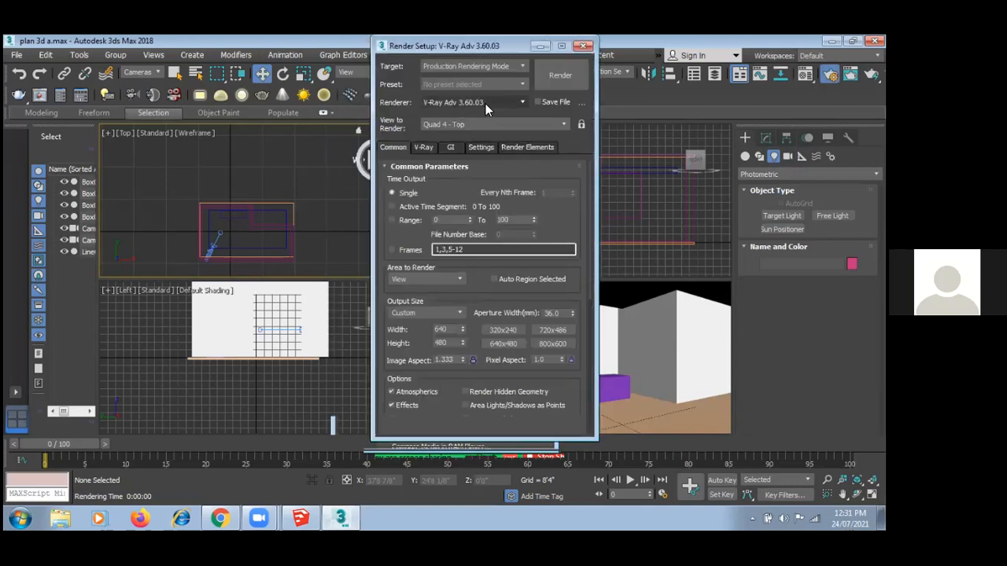
left_click(506, 102)
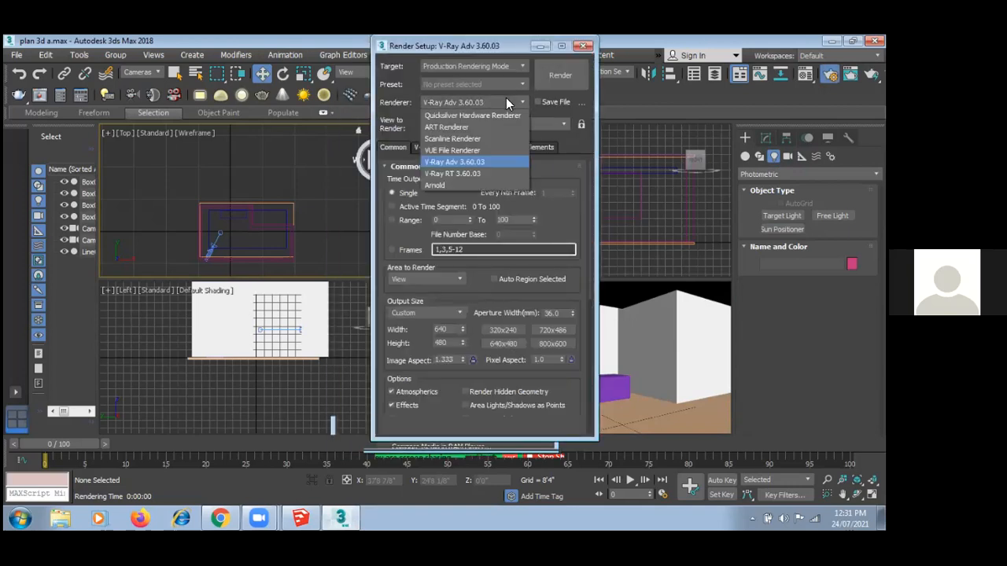
left_click(449, 144)
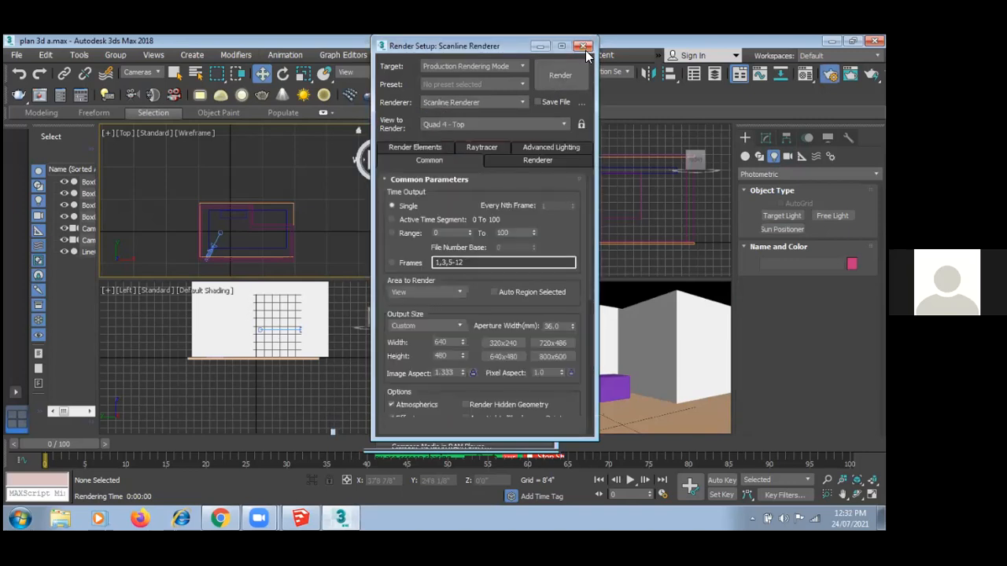
left_click(582, 47)
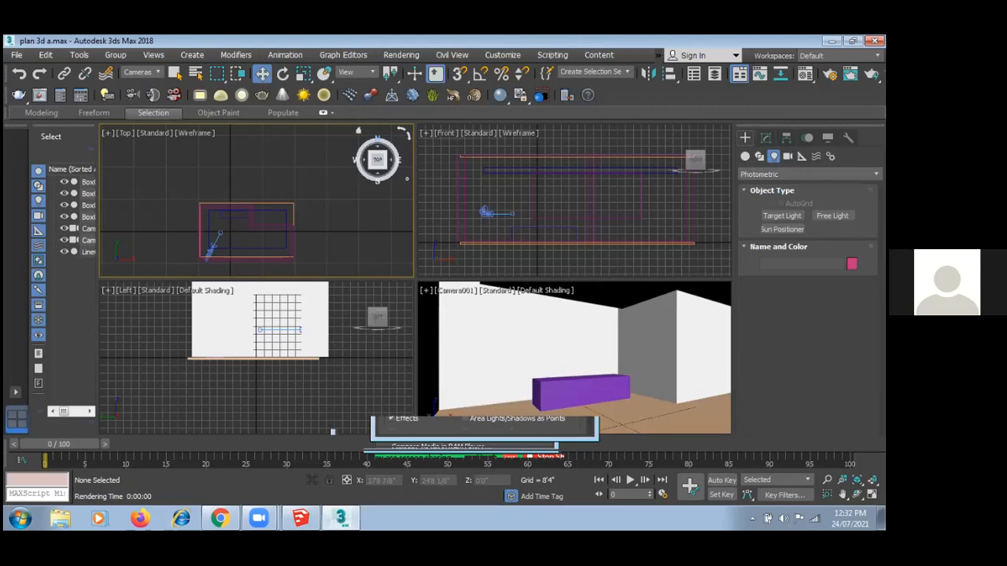
- Place a Standard Omni light in the Top view, inside the room near the camera's target
left_click(808, 174)
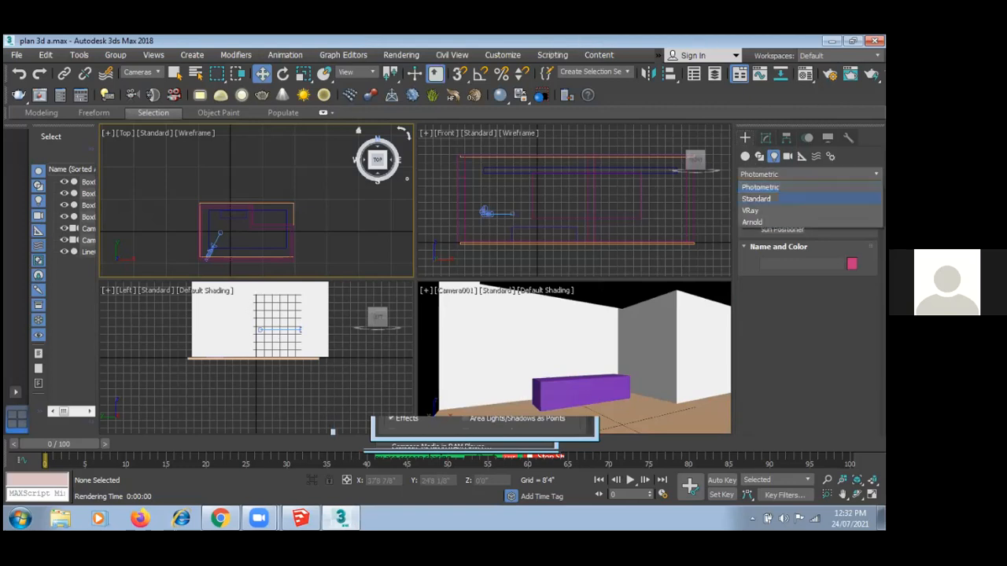
left_click(756, 199)
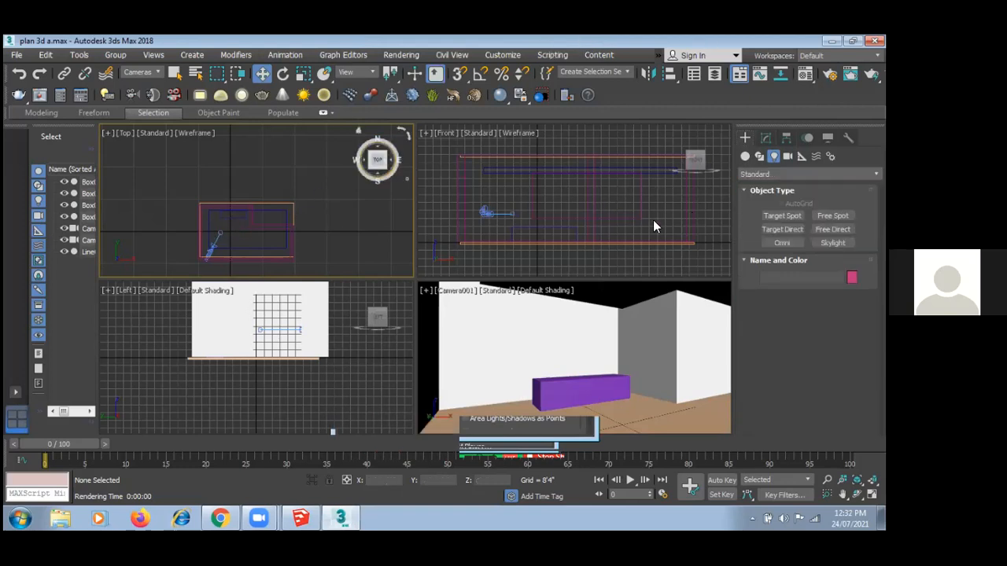
left_click(782, 242)
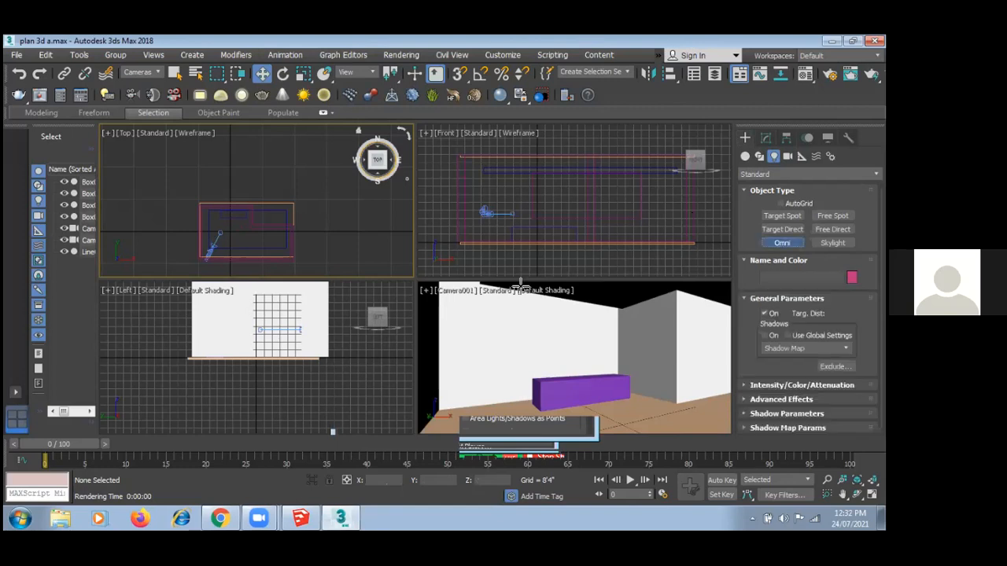
left_click(215, 228)
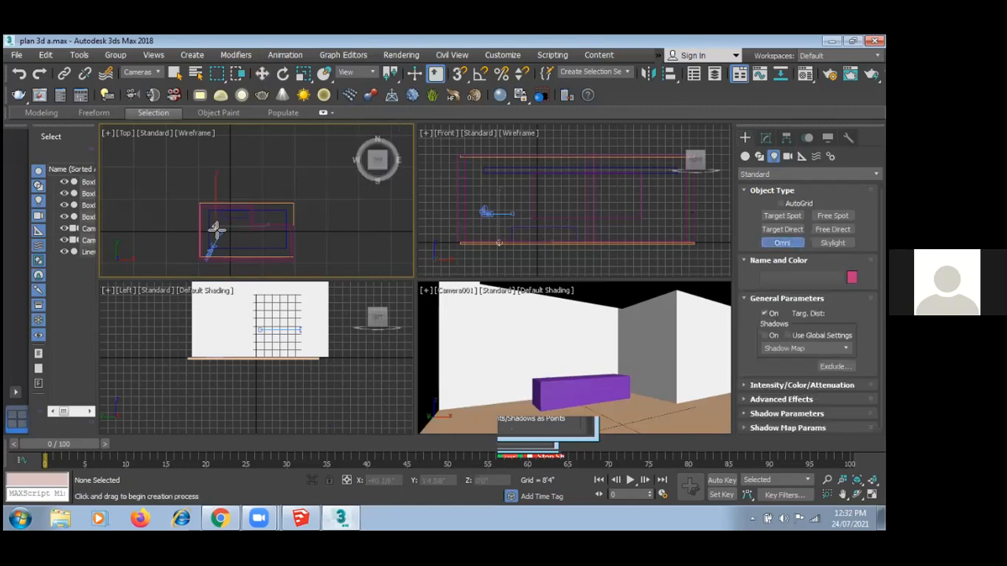
- Limit the selection filter to Lights and raise the Omni light in the Front view to a height of about 7'1"
left_click(262, 73)
left_click(142, 71)
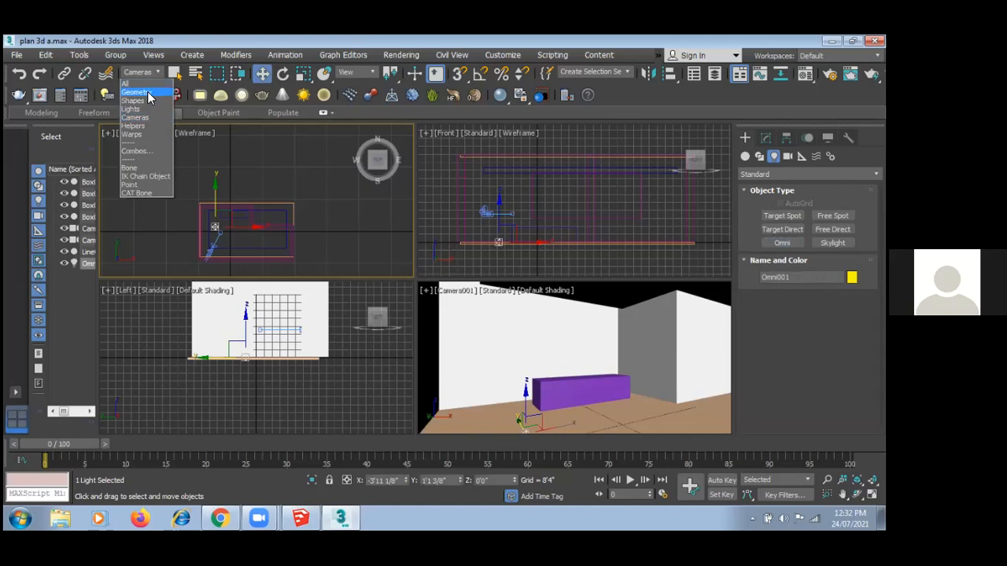
left_click(141, 110)
left_click(497, 225)
left_click_drag(497, 226, 500, 155)
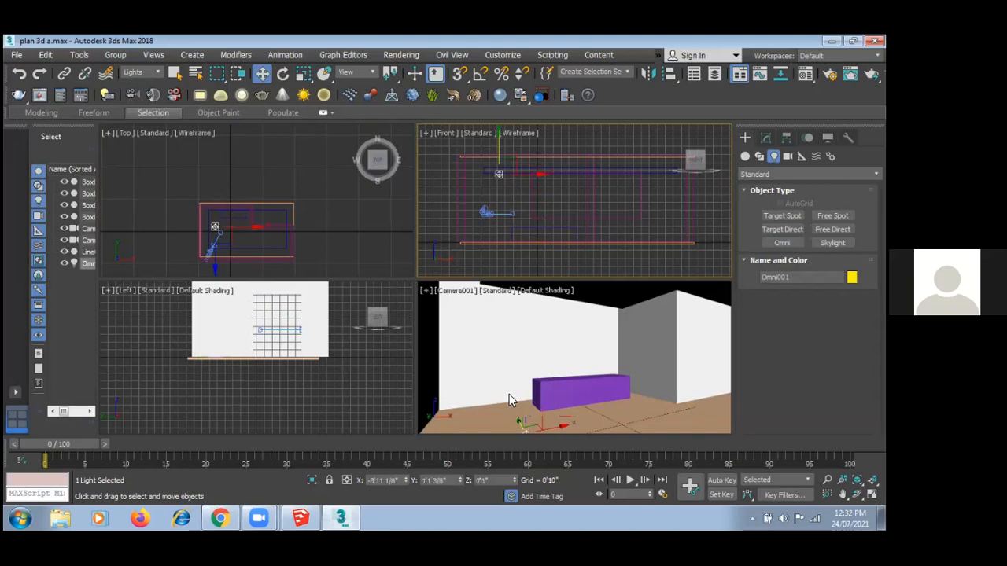
- Render the camera view lit by the raised Omni light and close the rendered frame window
left_click(510, 394)
key("shift+q")
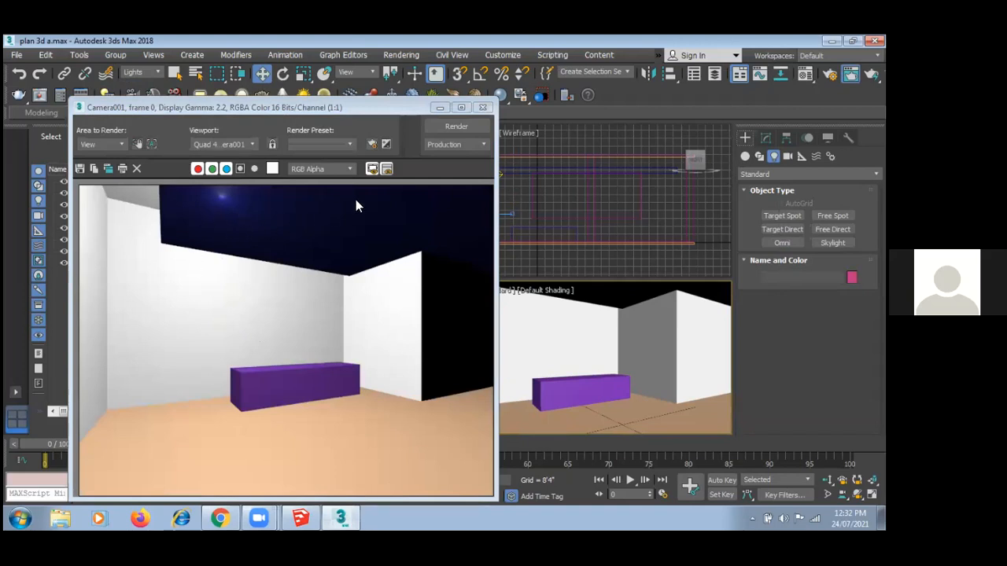
left_click(482, 107)
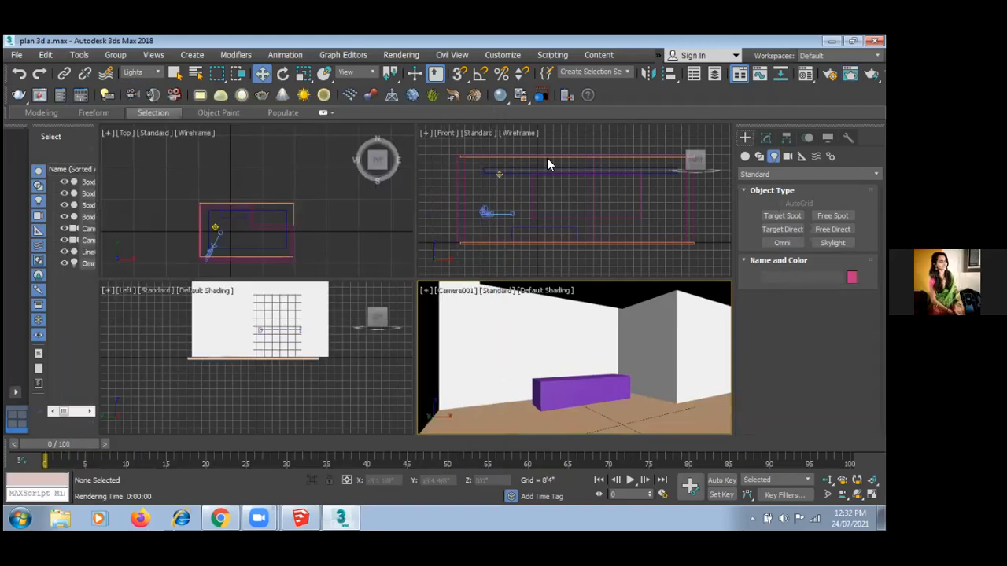
- Delete the Omni light from the room
left_click(276, 180)
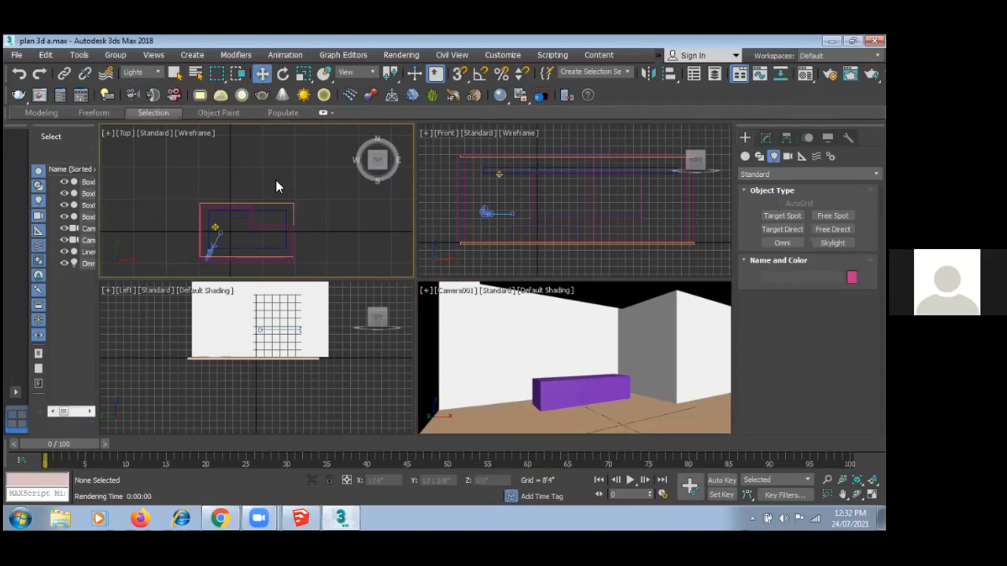
left_click(216, 227)
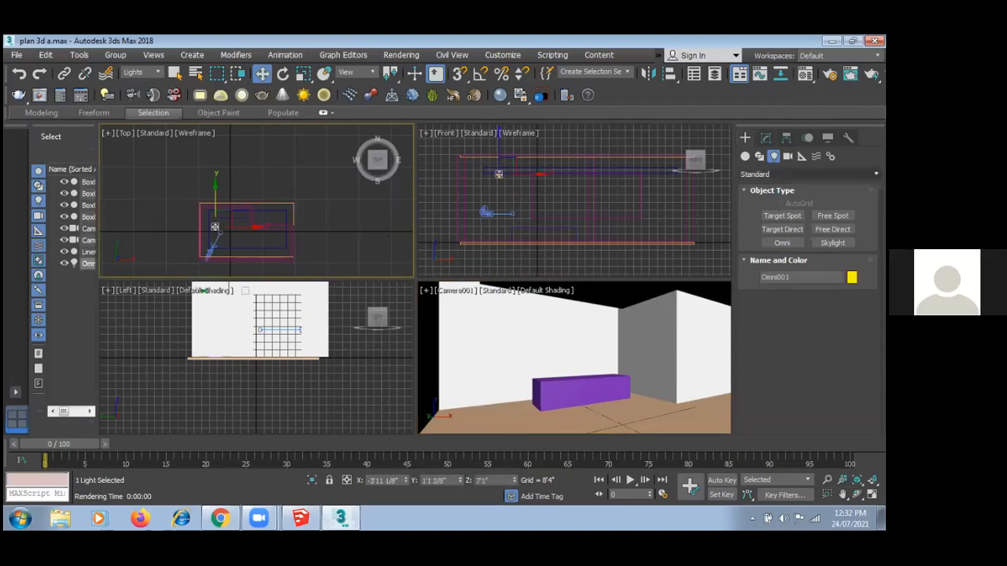
key("Delete")
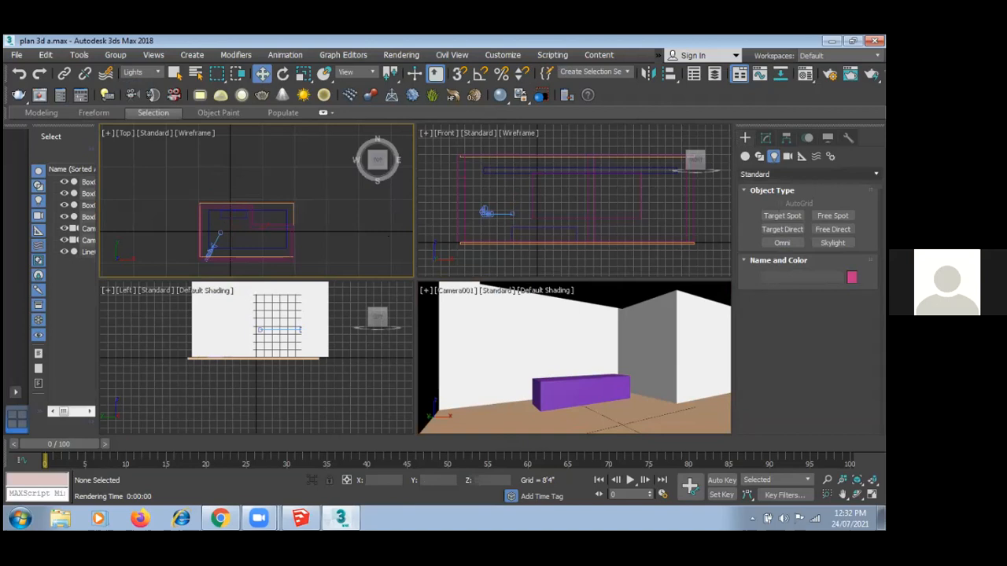
- Switch light creation to Photometric and accept the recommended Logarithmic Exposure Control
left_click(808, 174)
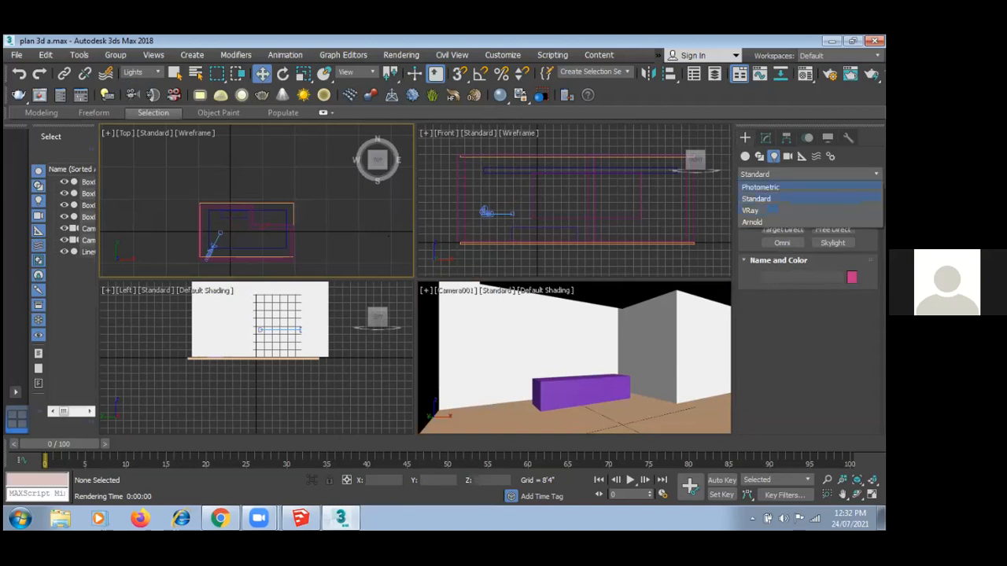
left_click(760, 187)
left_click(781, 215)
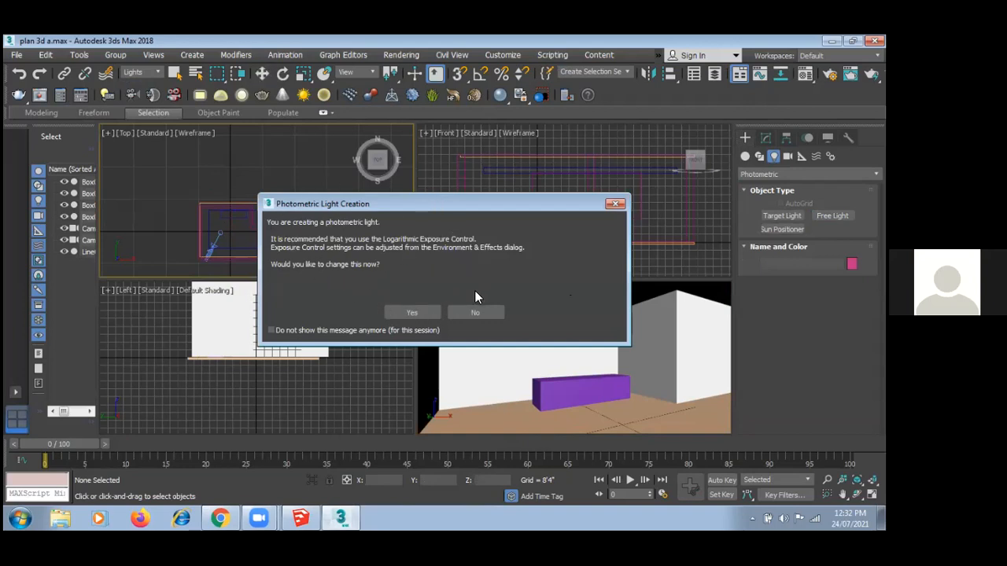
left_click(423, 314)
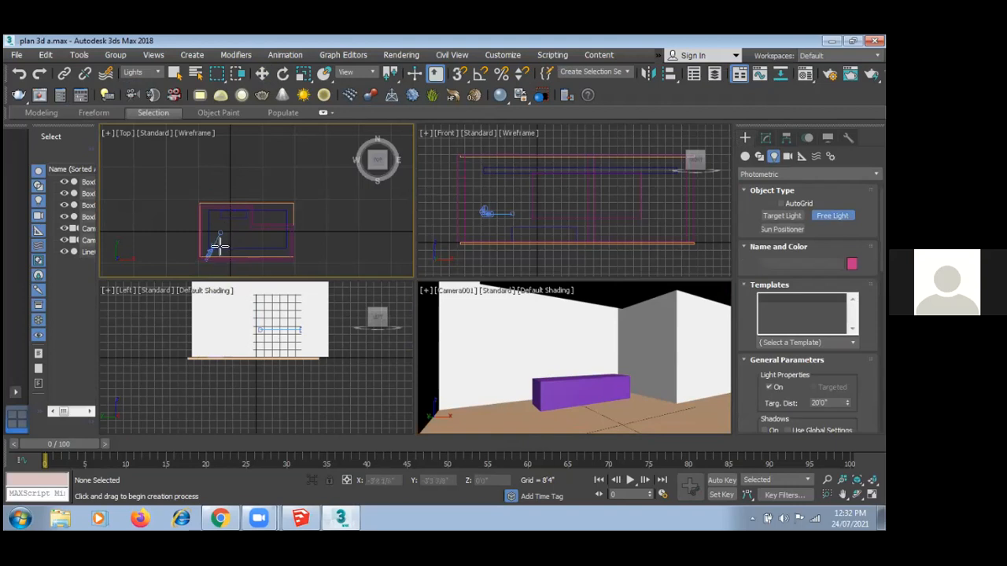
- Place a photometric Free Light inside the room near the camera and raise it to about 6'9", close to the ceiling
left_click(217, 246)
key("w")
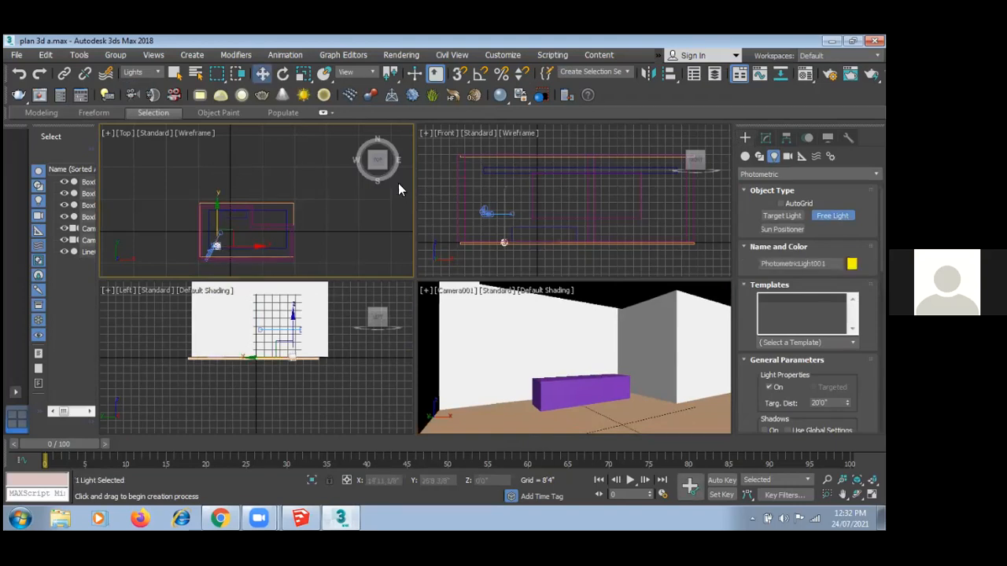
left_click_drag(504, 234, 489, 173)
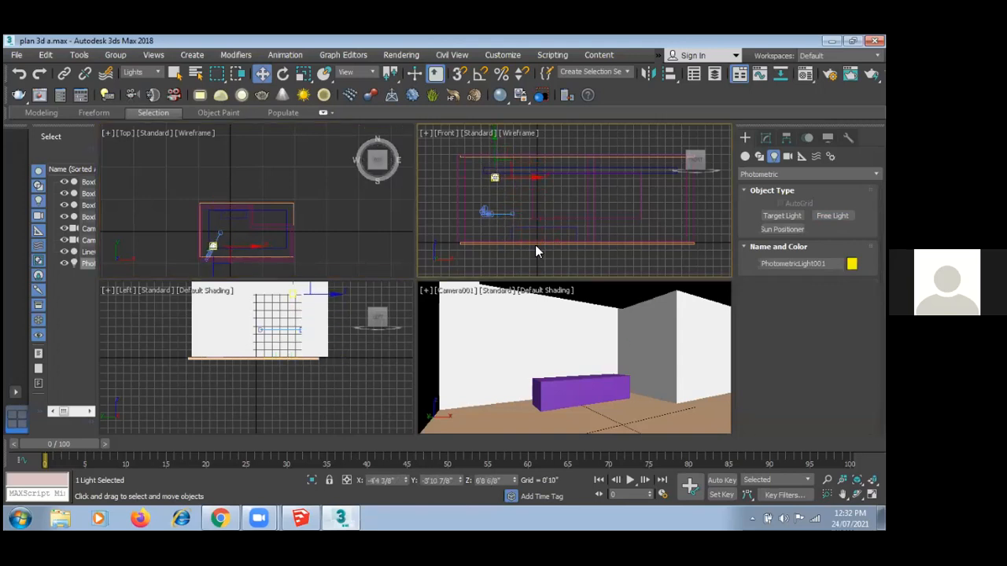
- Render the camera view lit by the photometric Free Light and close the rendered frame window
left_click(550, 353)
key("shift+q")
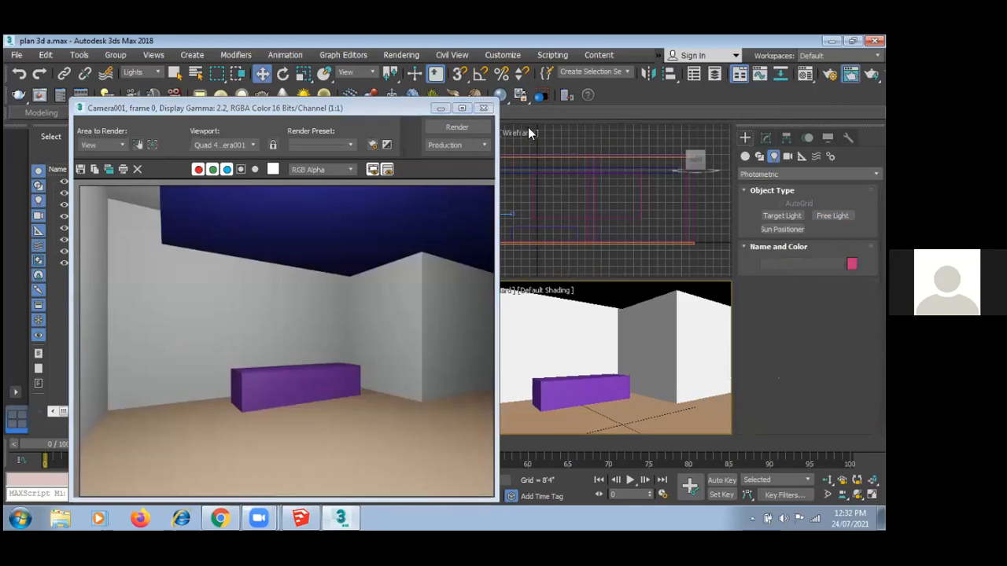
left_click(483, 108)
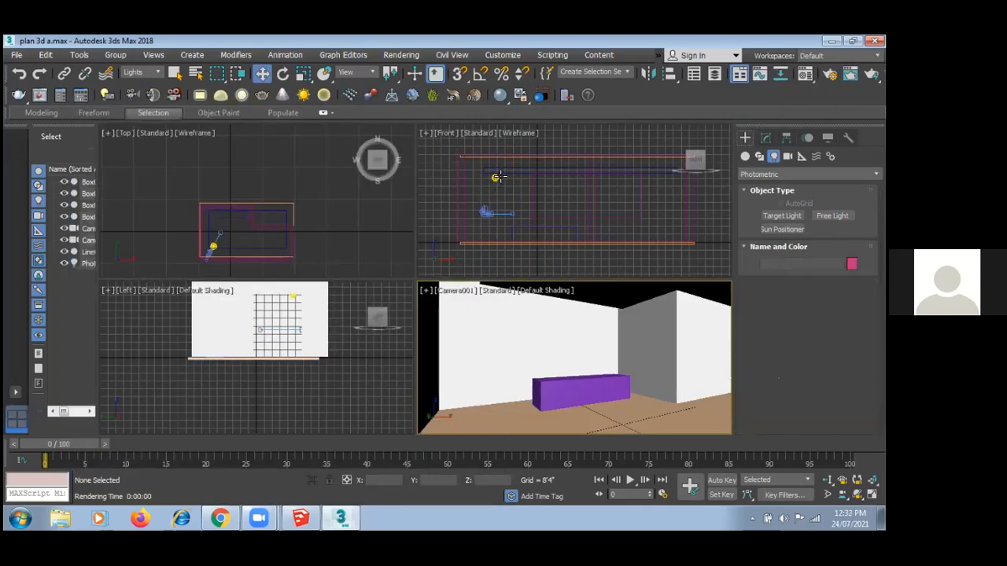
- Apply the 40W Bulb template to the photometric Free Light, test-render the camera view and close the render
left_click(496, 177)
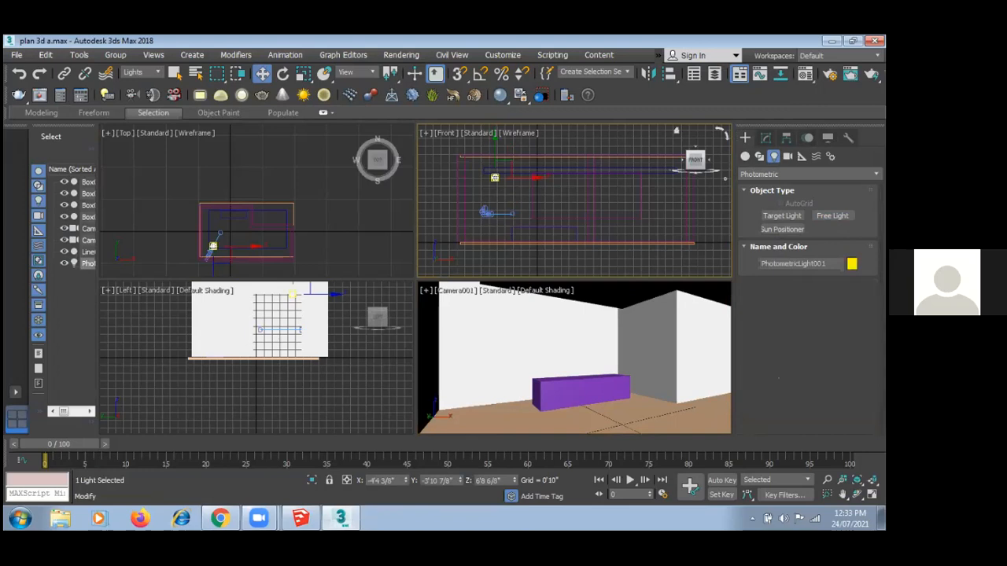
left_click(765, 138)
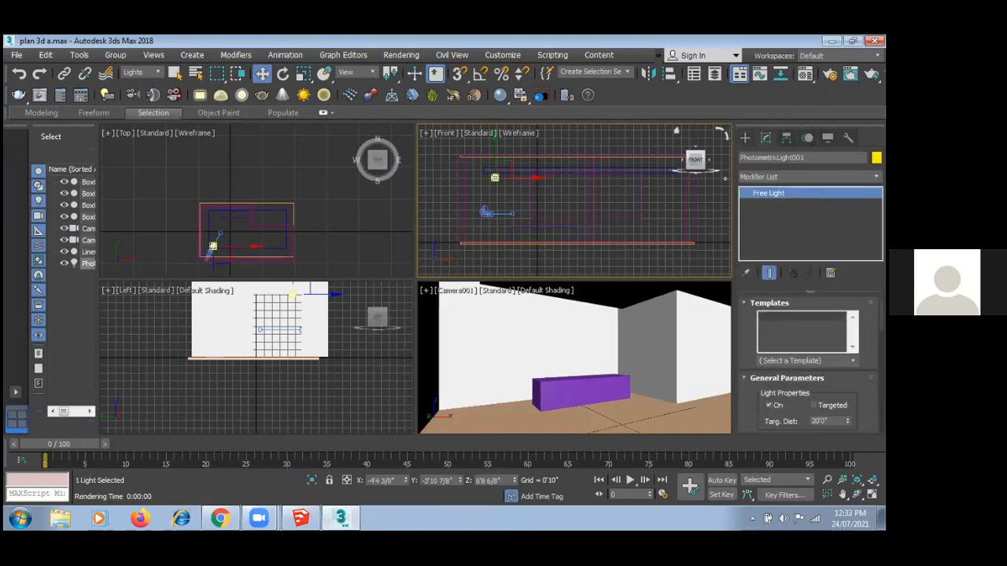
left_click(806, 360)
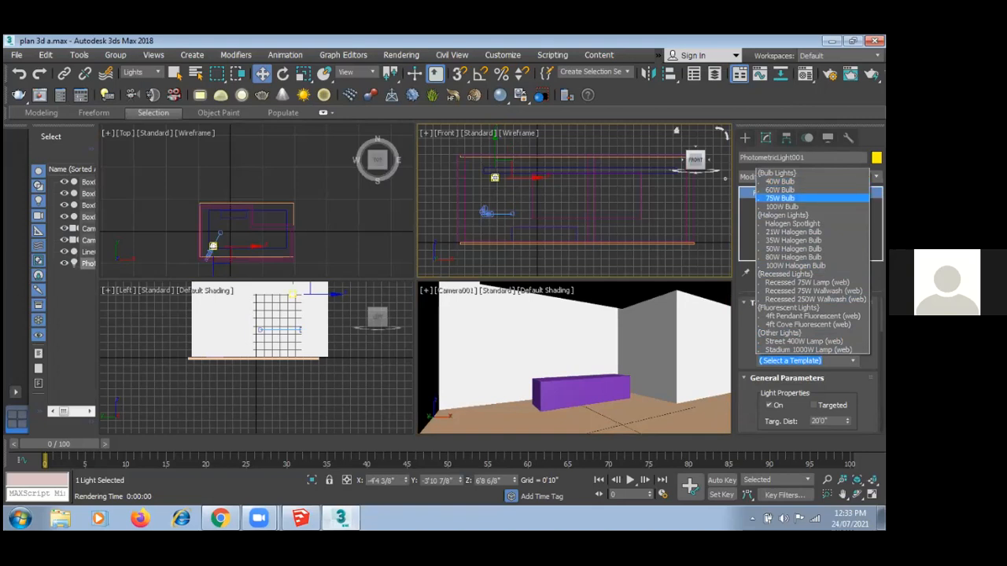
left_click(780, 181)
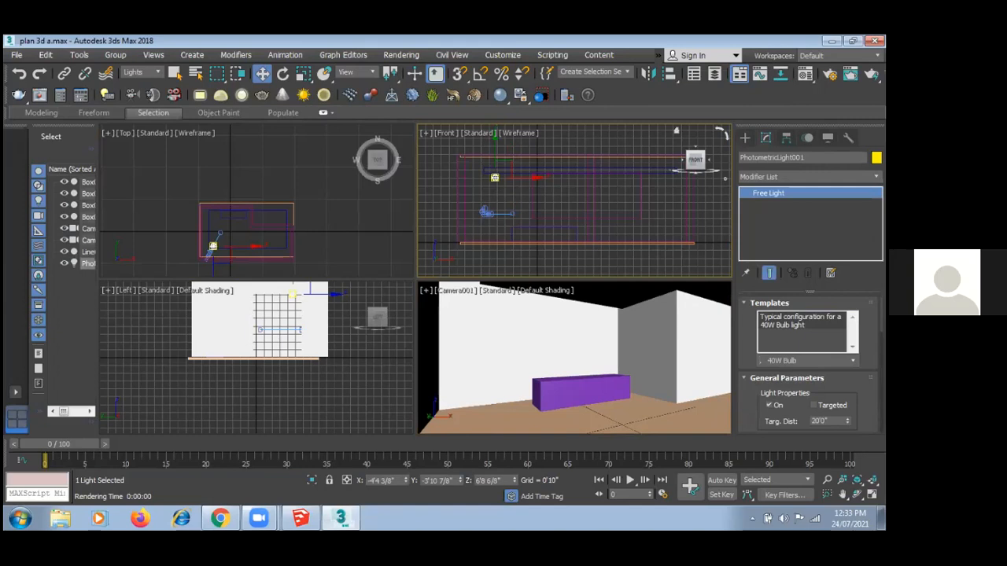
left_click(525, 362)
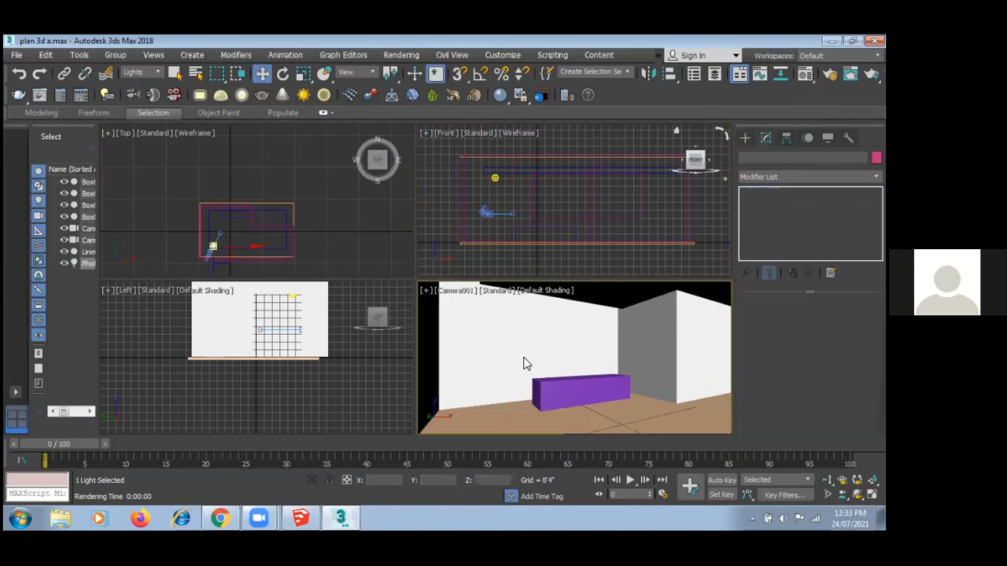
key("shift+q")
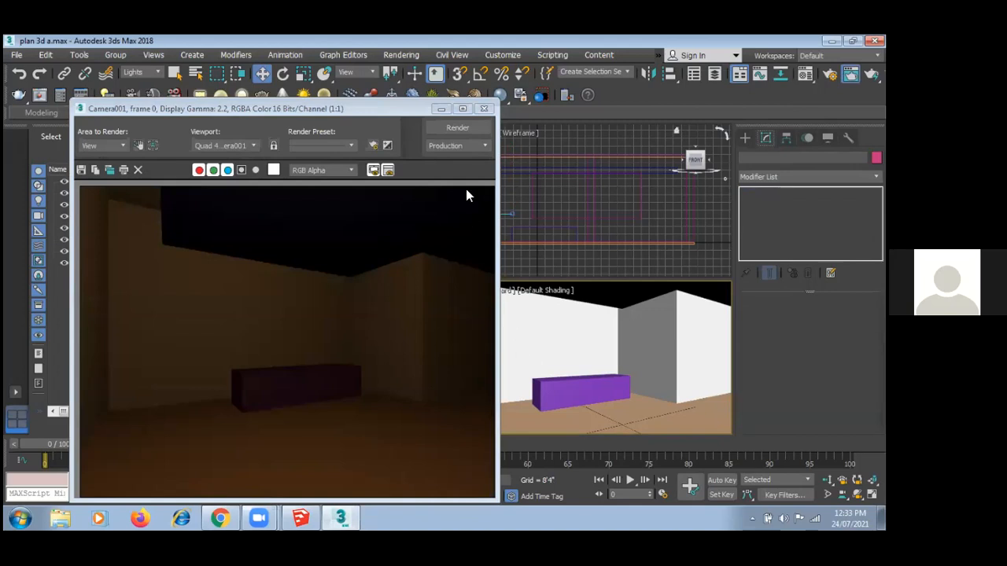
left_click(485, 109)
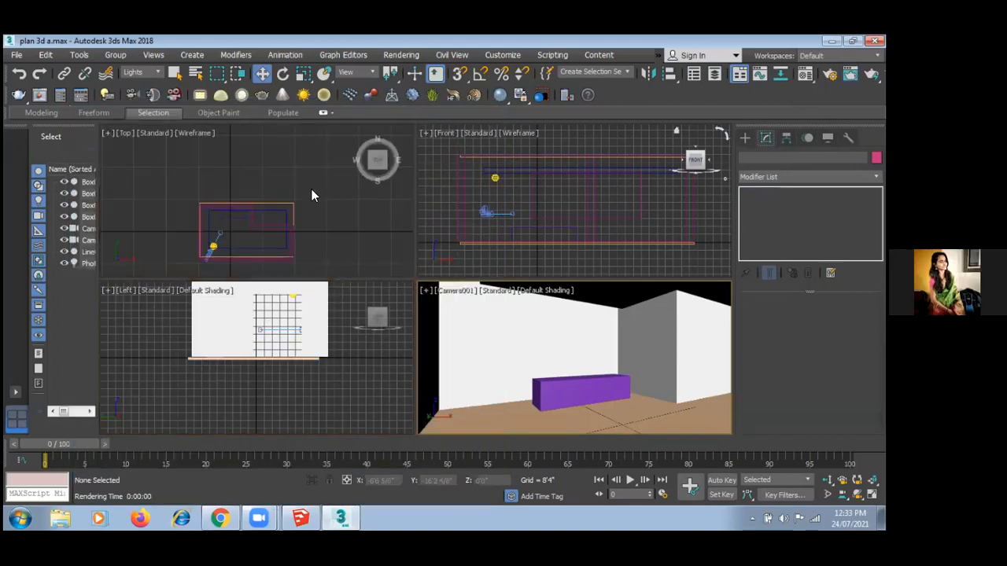
- Apply the 50W Halogen Bulb template to the photometric Free Light, test-render the camera view and close the render
left_click(494, 179)
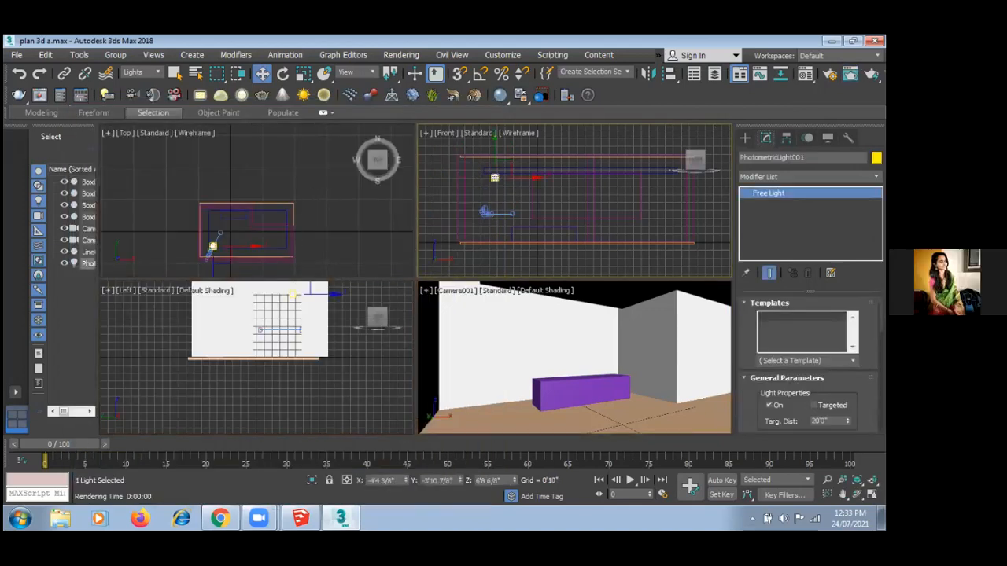
left_click(791, 360)
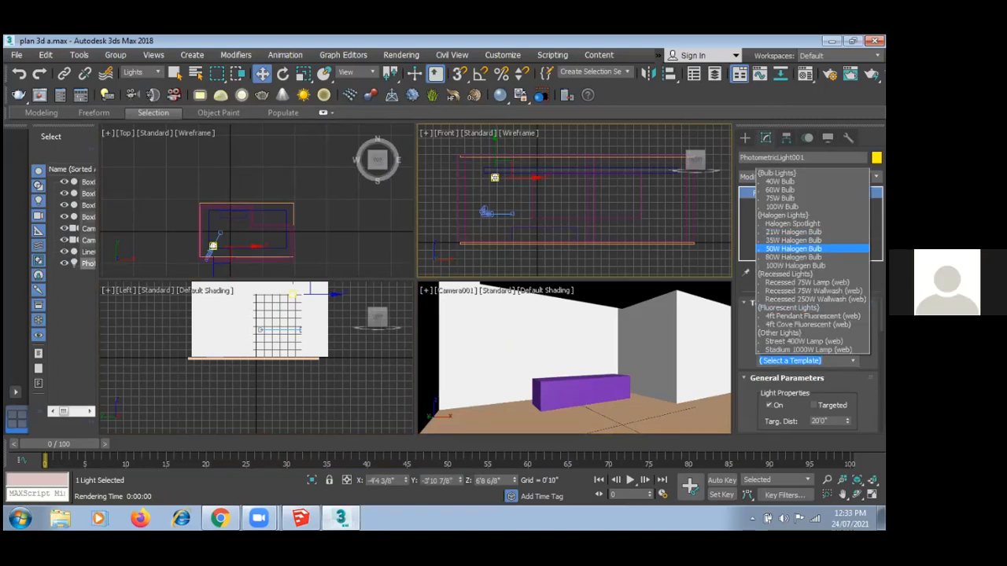
left_click(793, 249)
left_click(517, 369)
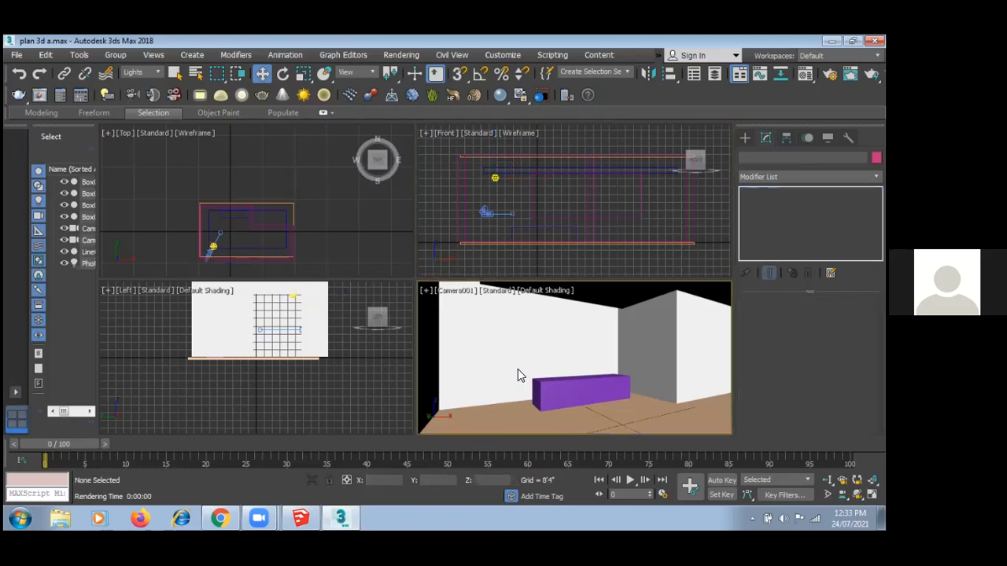
key("shift+q")
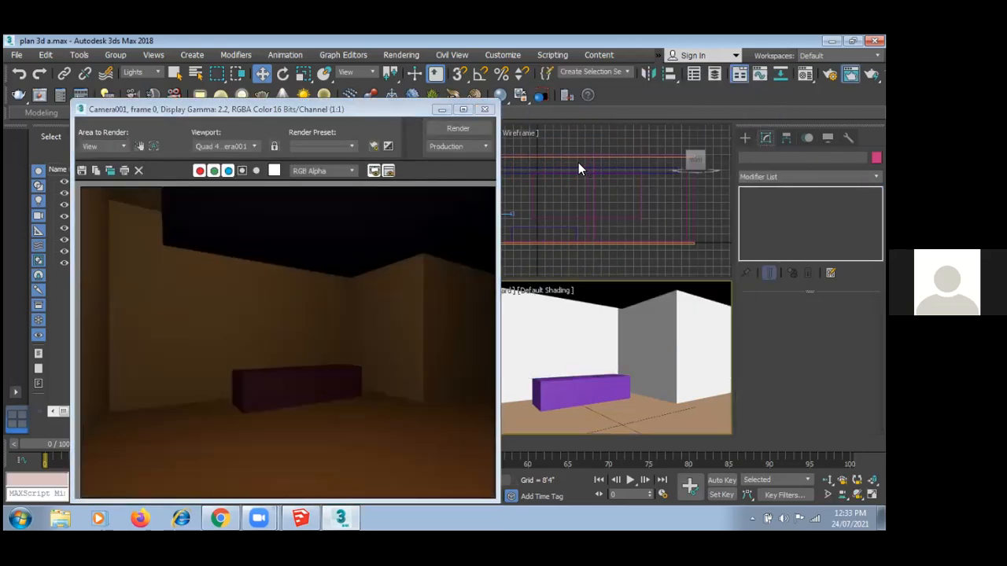
left_click(484, 109)
- Apply the 100W Halogen Bulb template to the photometric Free Light, test-render the camera view and close the render
left_click_drag(494, 177, 618, 175)
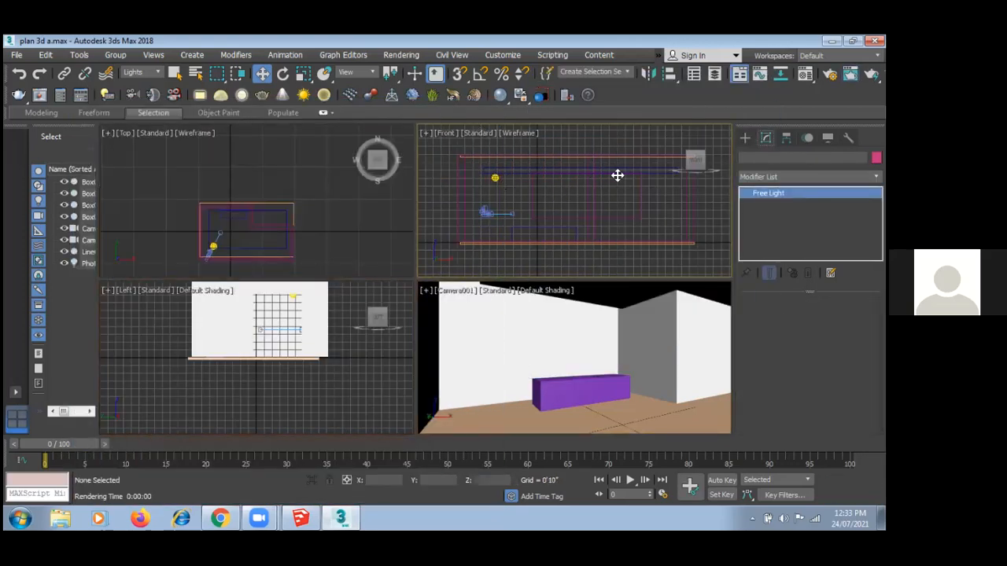
left_click(806, 360)
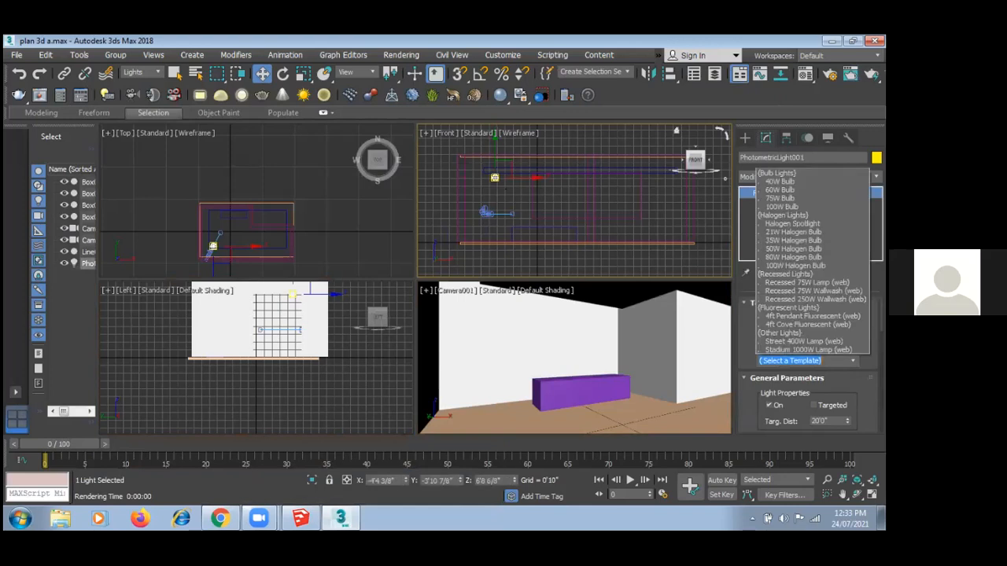
left_click(794, 264)
left_click(470, 369)
key("shift+q")
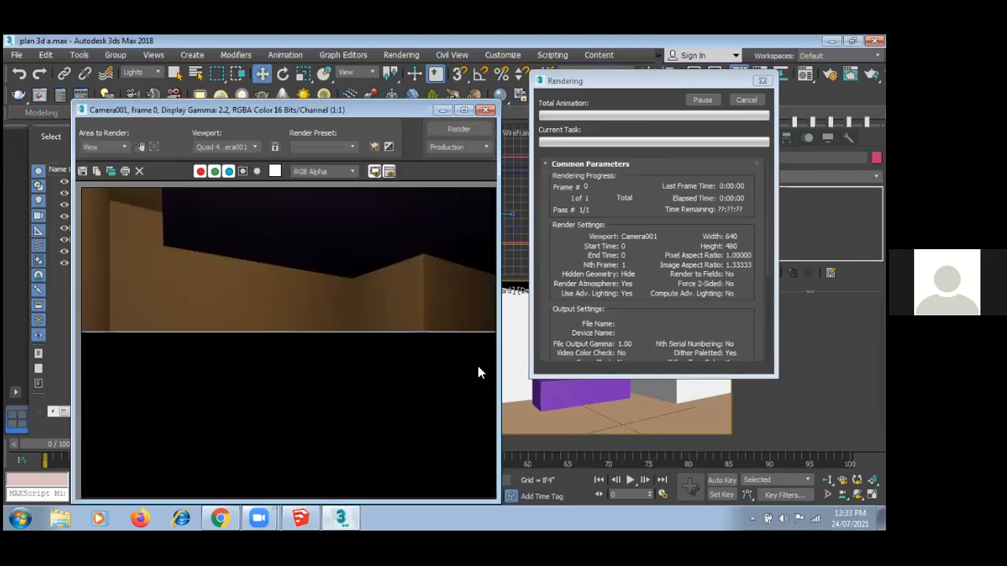
left_click(487, 111)
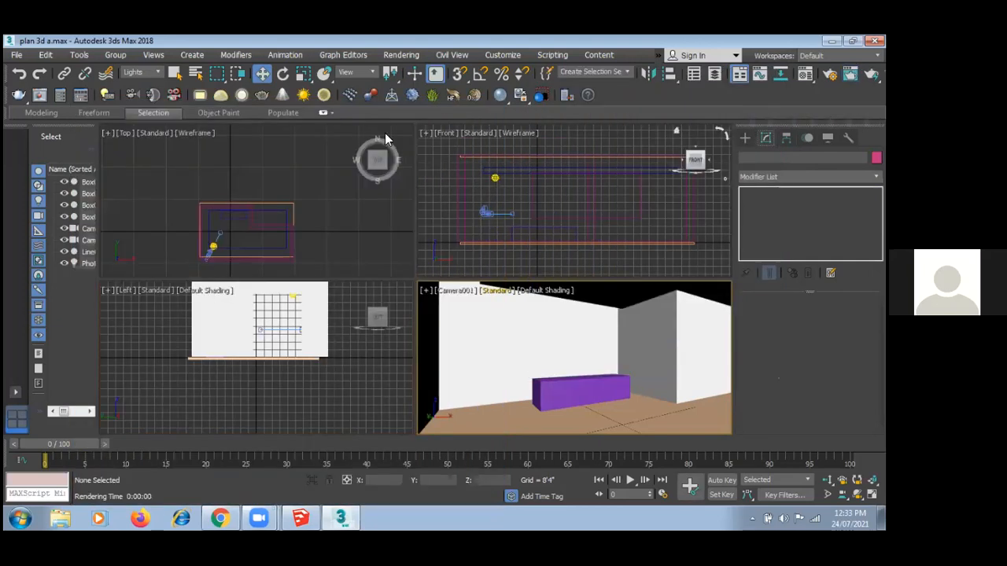
- Apply a web-distribution lamp template to the photometric Free Light, render the camera view and close the render
left_click(494, 178)
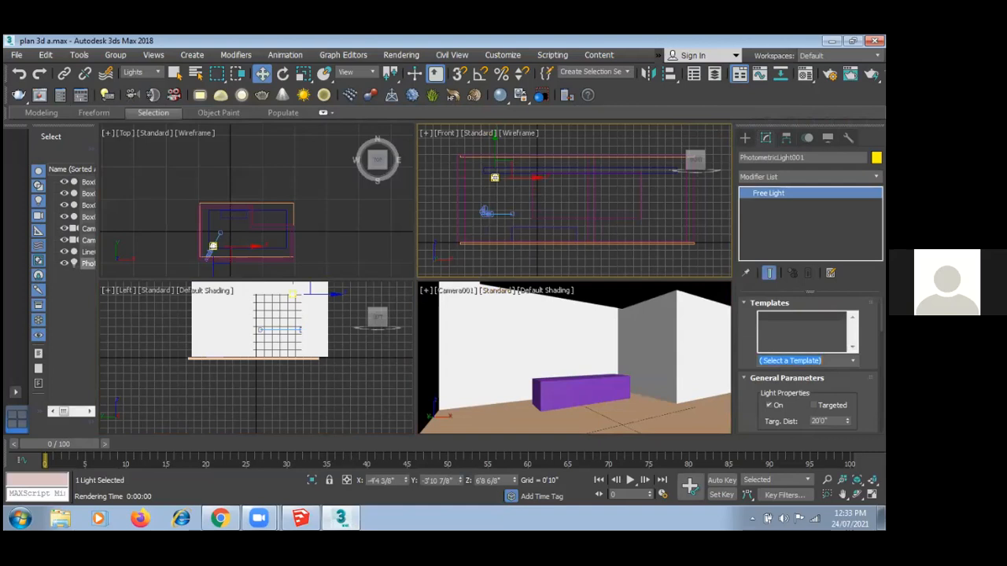
left_click(794, 360)
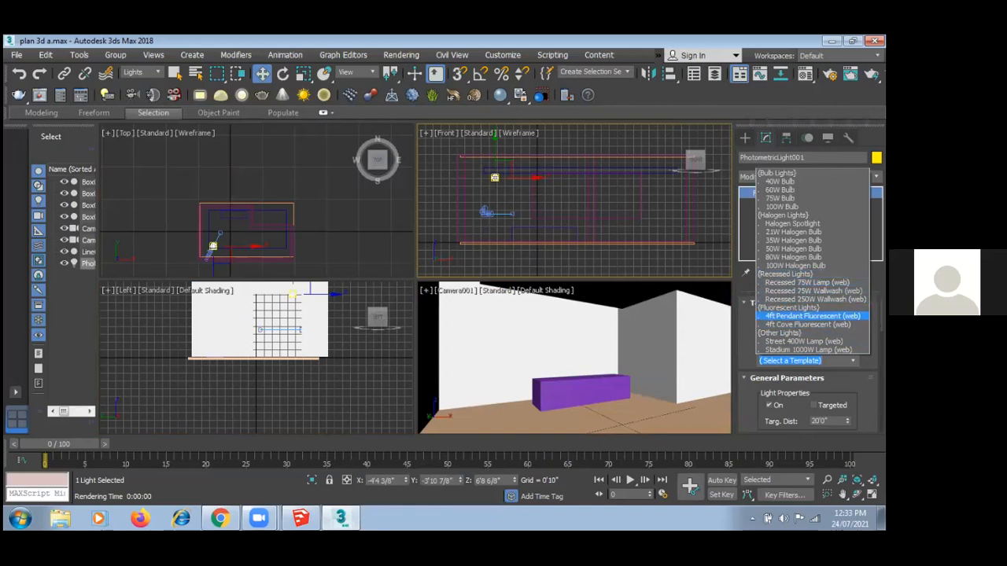
left_click(532, 305)
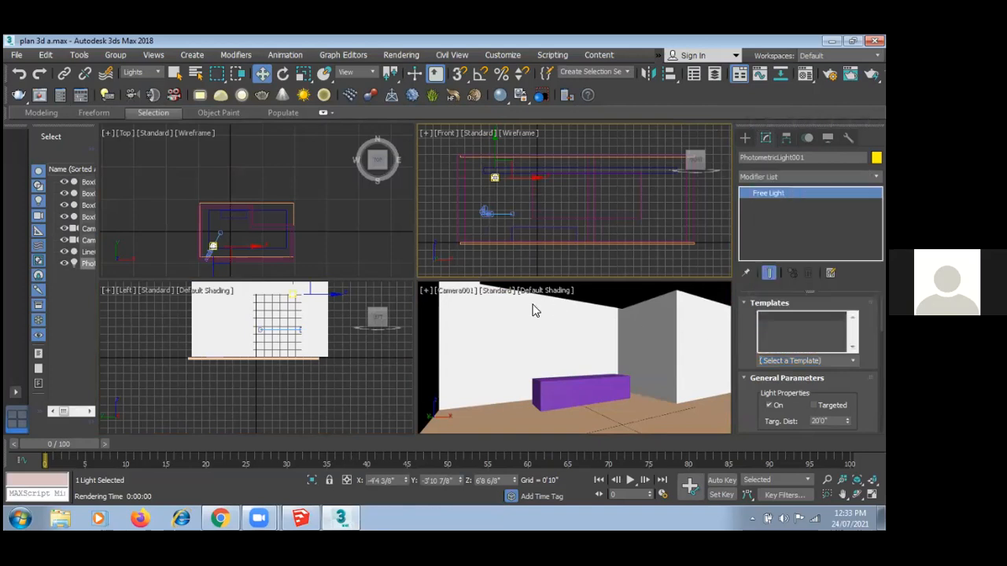
left_click(489, 411)
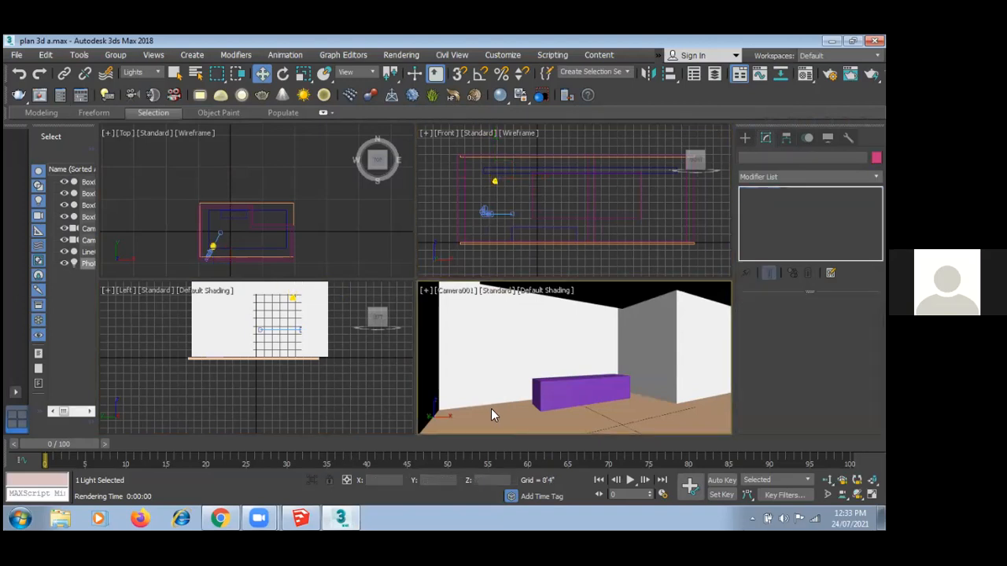
key("shift+q")
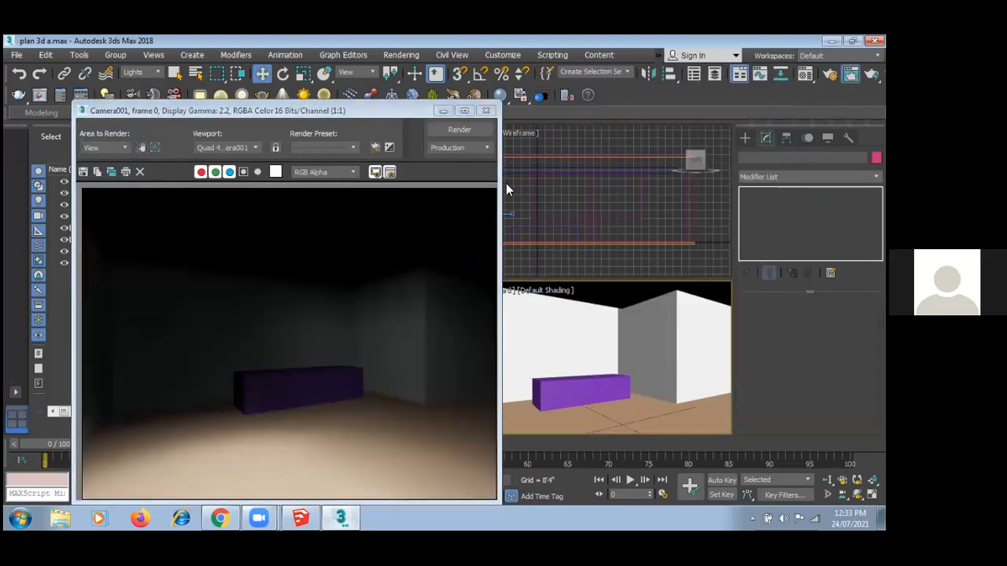
left_click(485, 111)
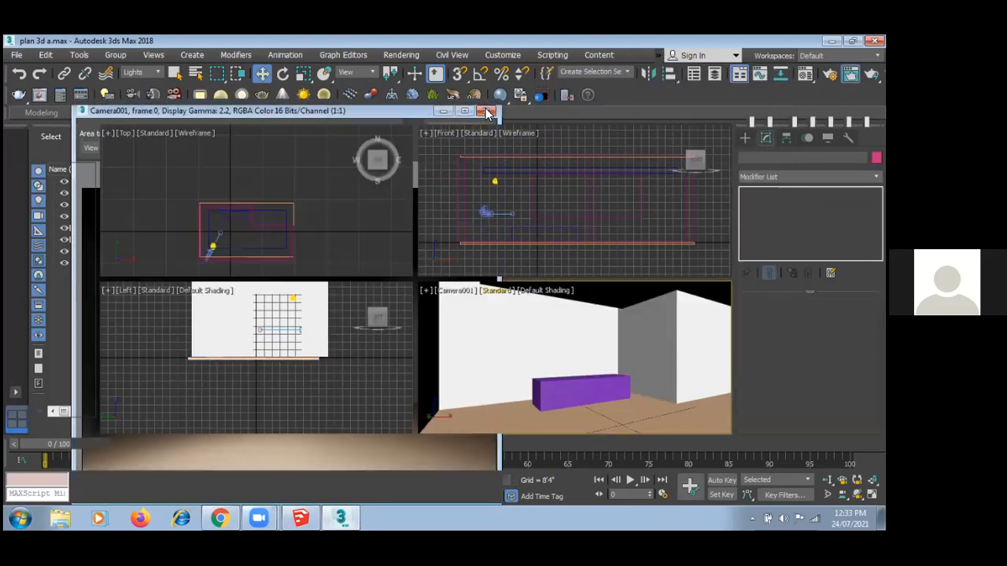
- Delete the old photometric light, place a new Free Light in the Front view and raise it to about 7'2" near the ceiling
left_click(214, 247)
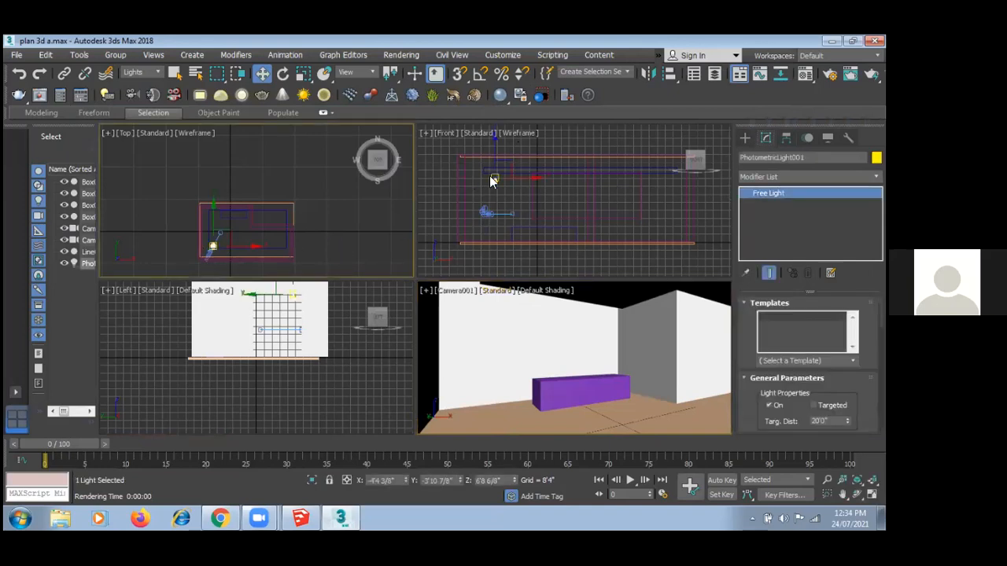
key("Delete")
left_click(745, 138)
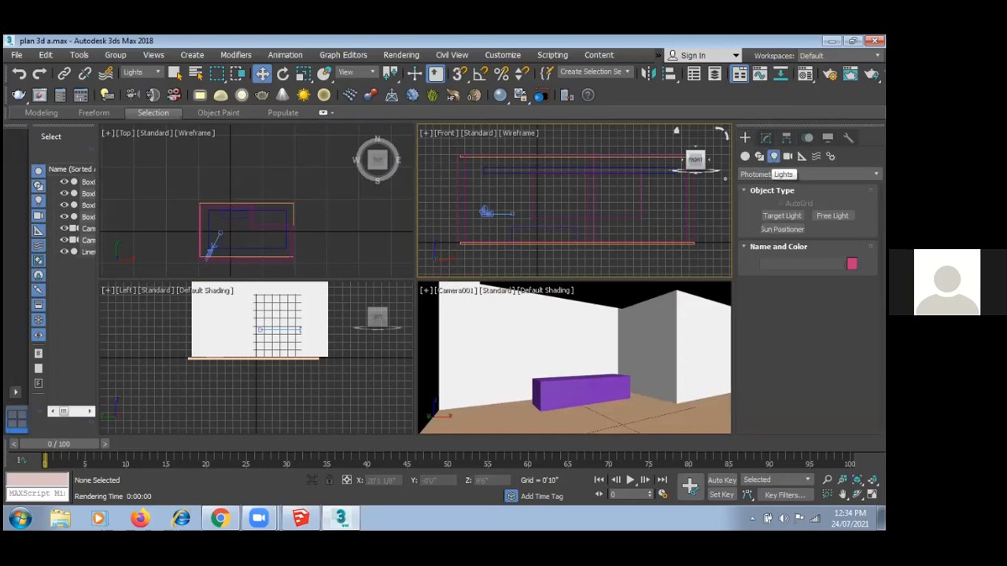
left_click(832, 215)
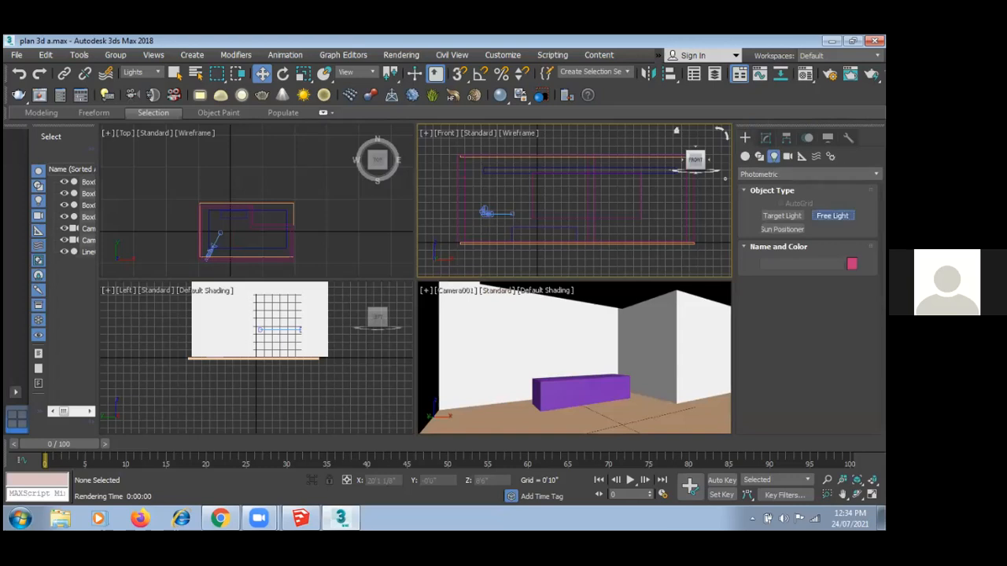
left_click(504, 188)
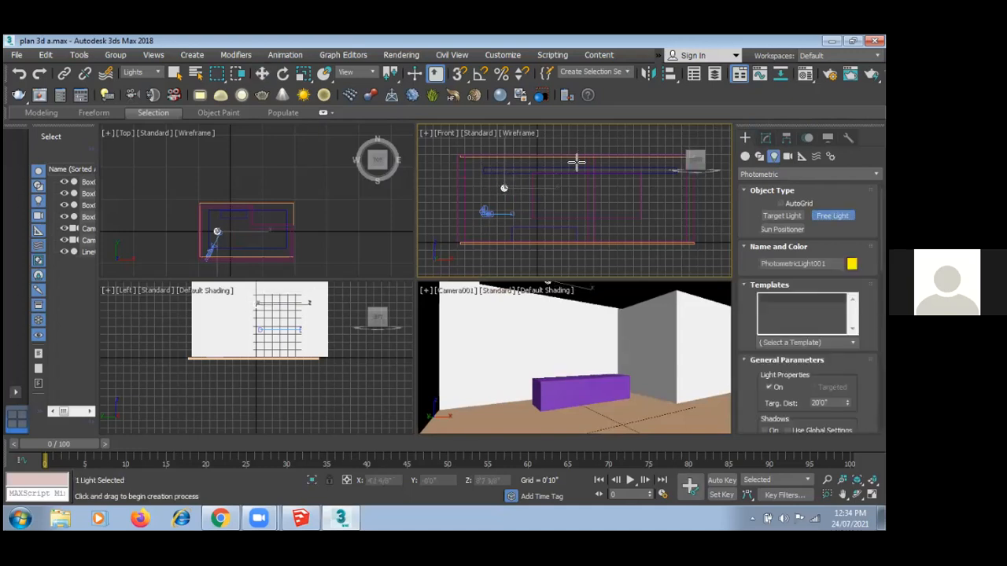
left_click(262, 73)
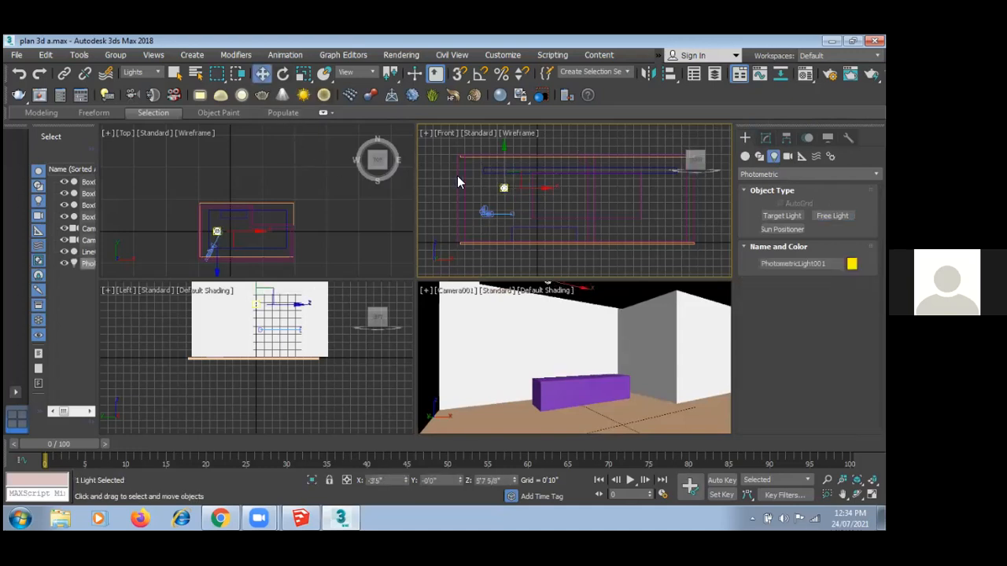
left_click_drag(501, 185, 493, 171)
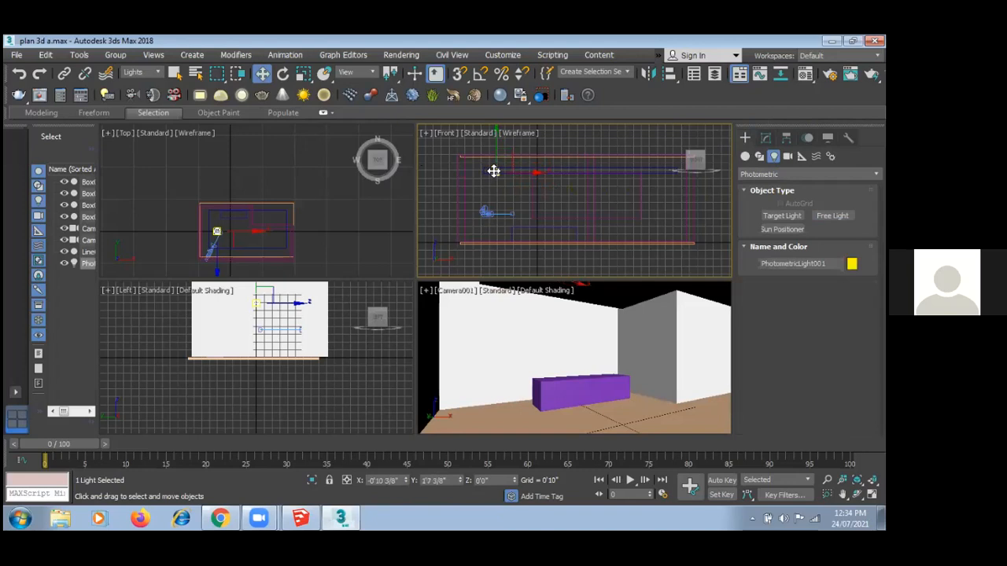
- Apply the Recessed 250W Wallwash (web) template to the Free Light, test-render the camera view and close the render
left_click(766, 138)
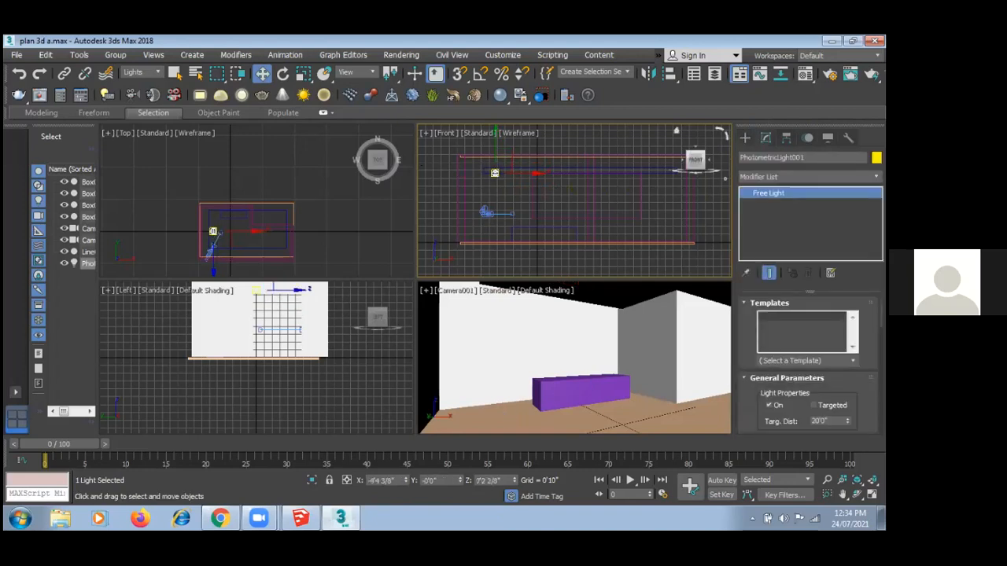
left_click(798, 360)
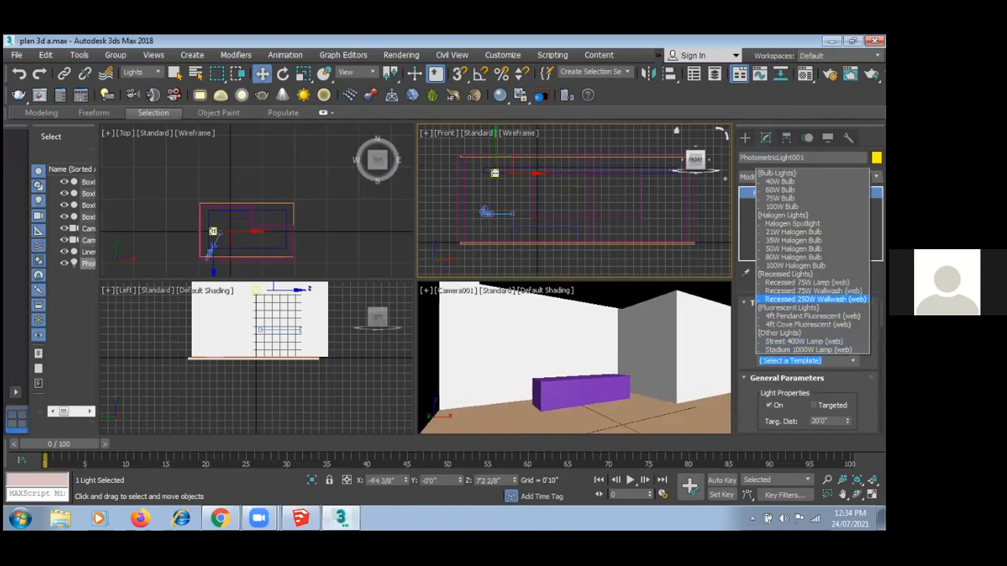
left_click(815, 299)
left_click(604, 372)
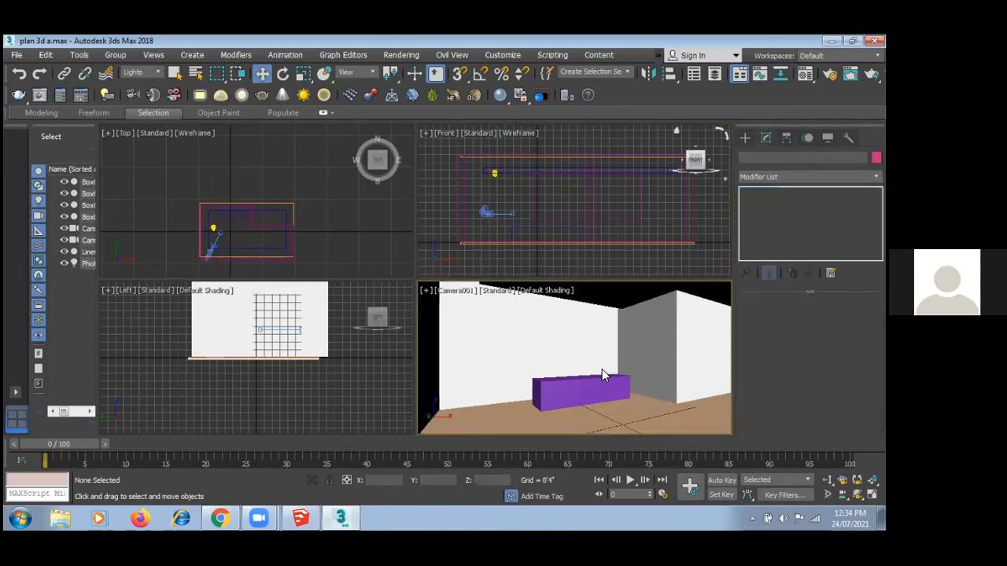
key("shift+q")
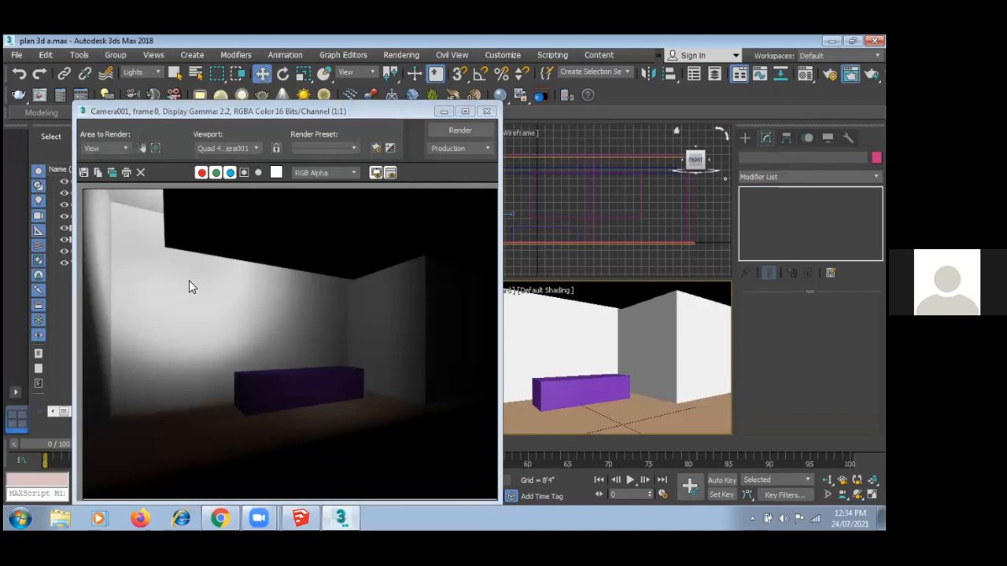
left_click(487, 112)
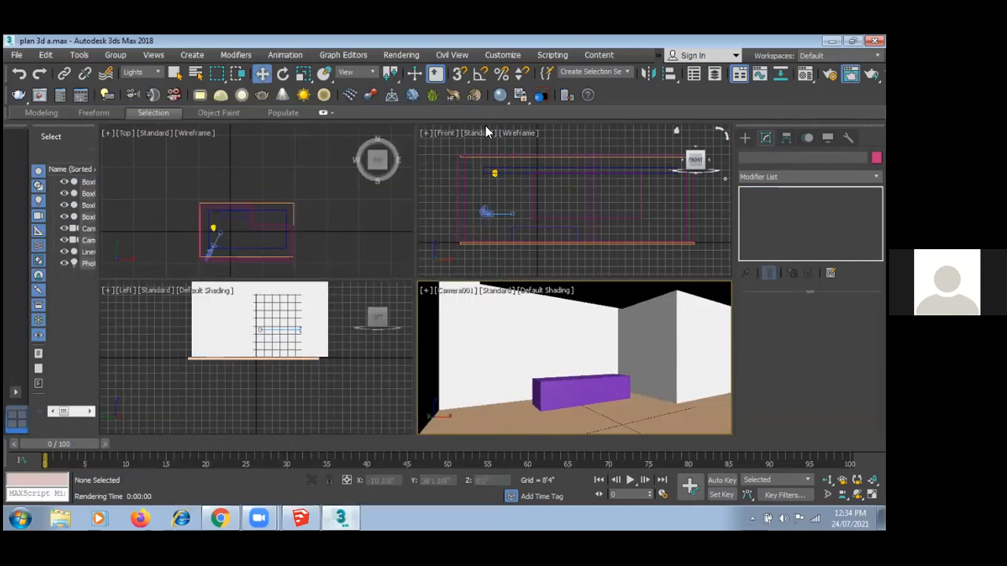
- Switch the wallwash light's color to Kelvin and set its filter color to a saturated yellow
left_click(494, 174)
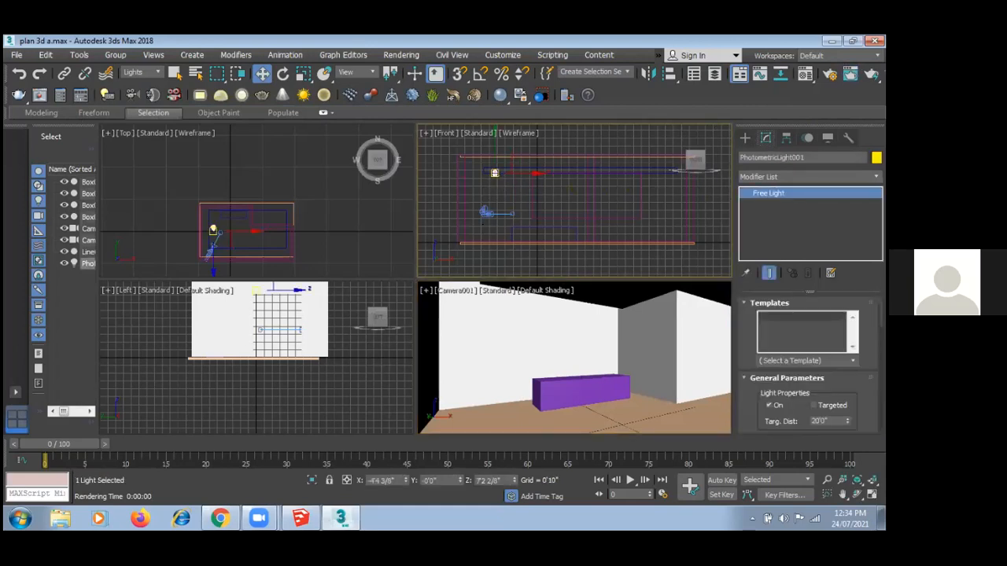
scroll(808, 393, "down", 5)
left_click(808, 419)
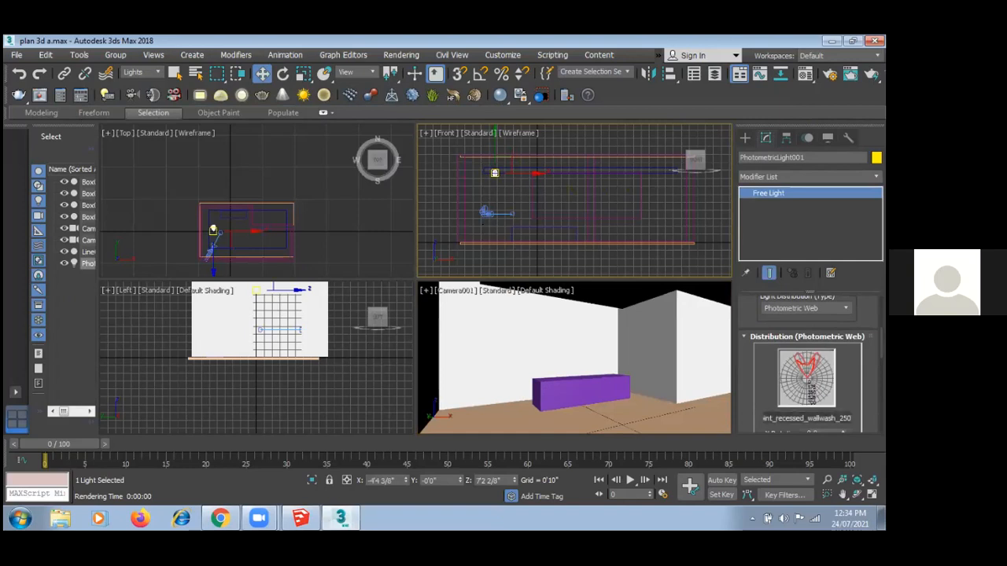
scroll(808, 370, "down", 5)
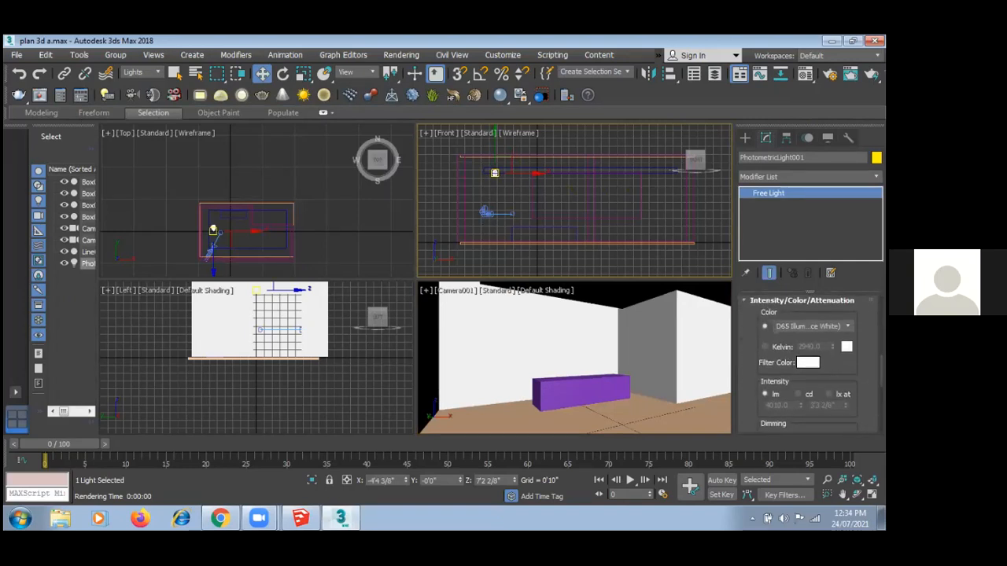
left_click(766, 347)
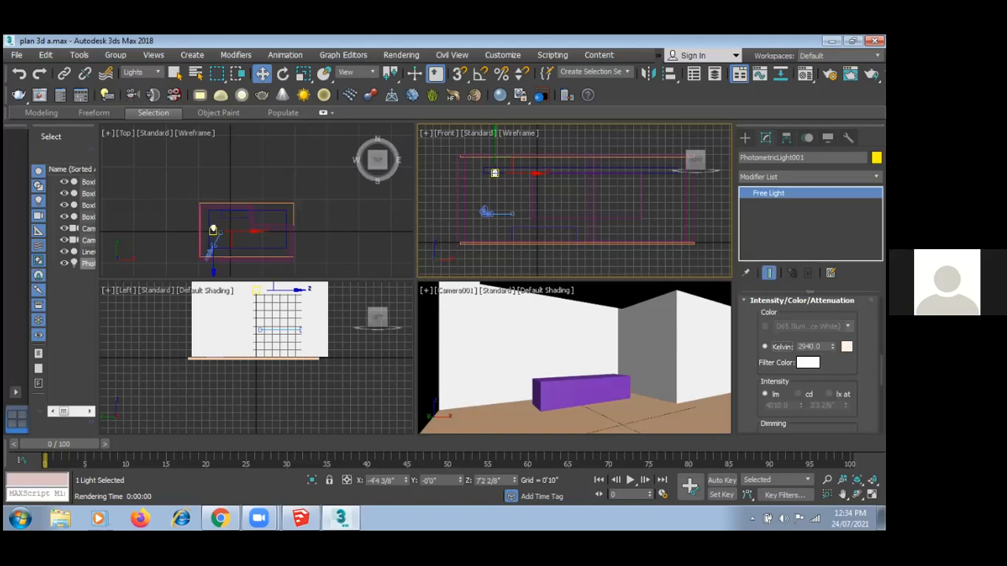
left_click(808, 362)
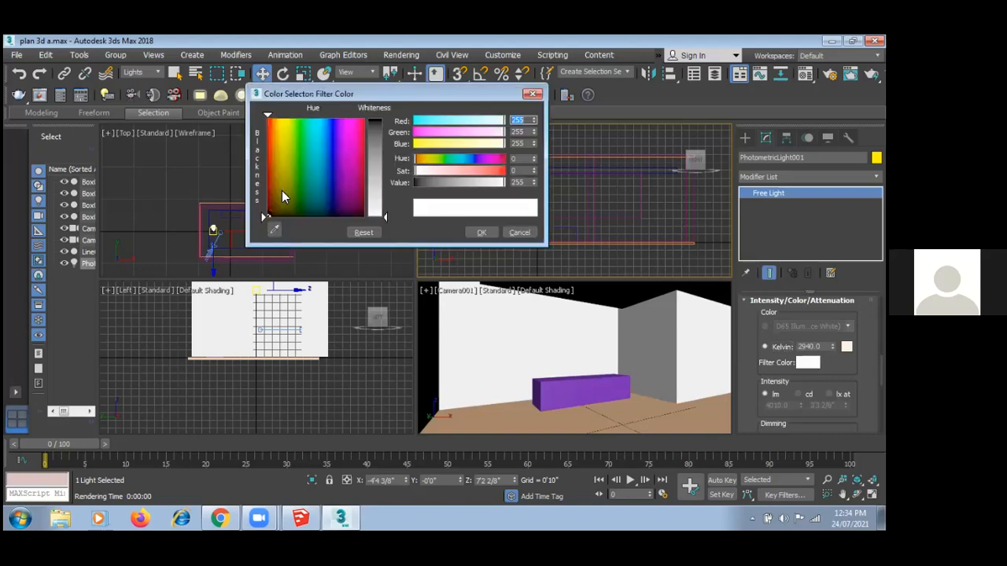
left_click(281, 167)
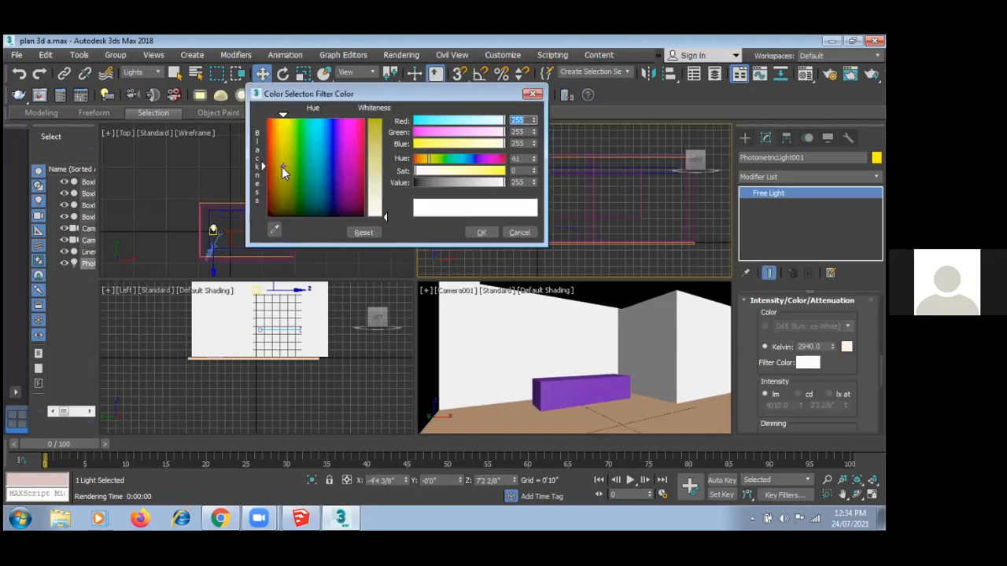
left_click(380, 136)
left_click(485, 233)
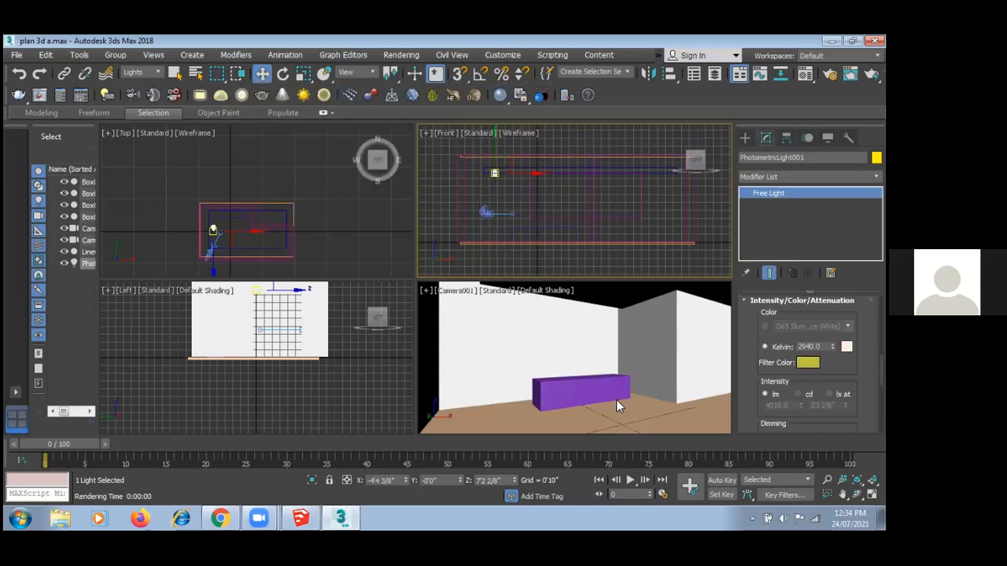
- Test-render the camera view with the yellow-filtered light and close the render
left_click(591, 406)
key("shift+q")
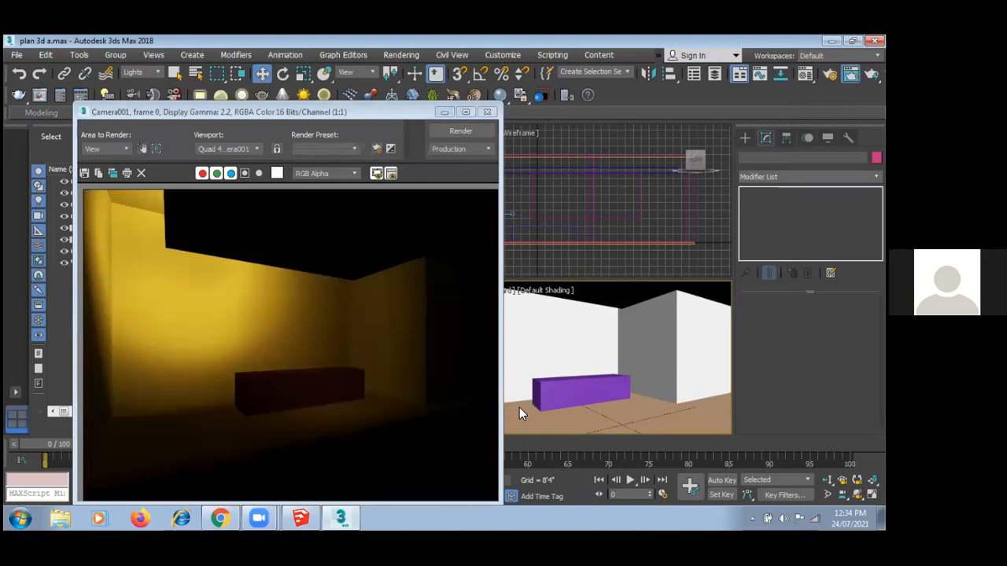
left_click(487, 112)
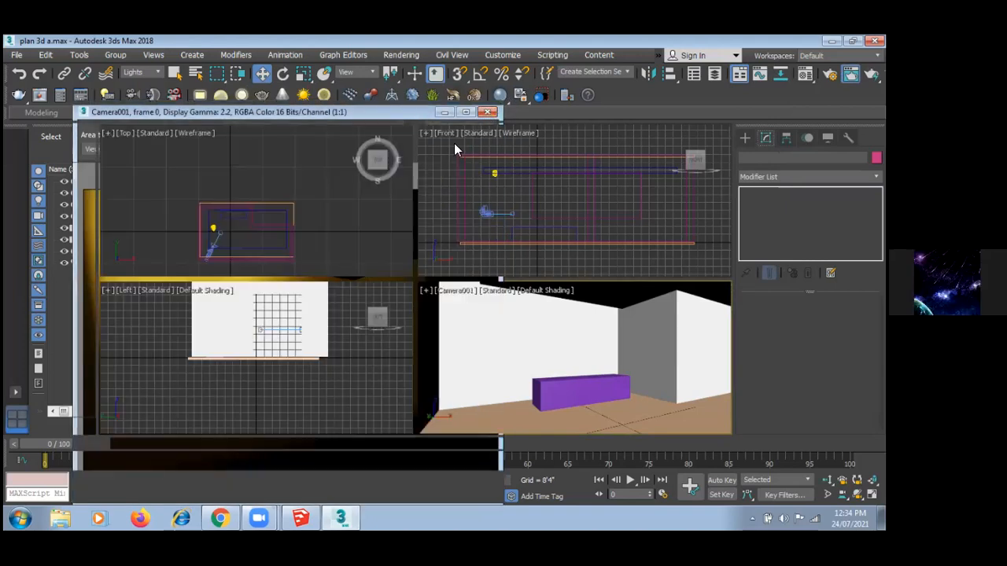
- Clone the yellow light along the Y axis in the Top view as one instance
left_click(213, 230)
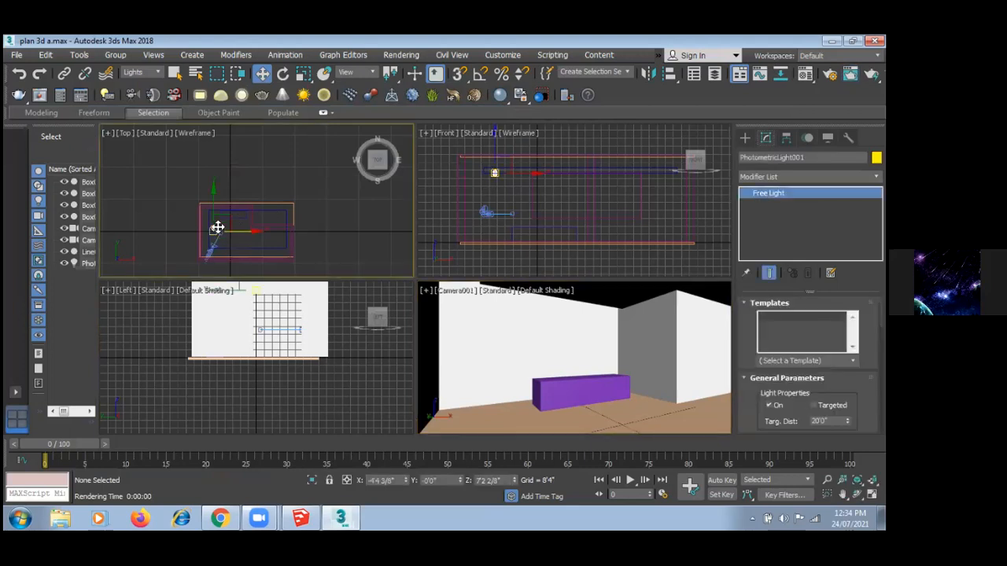
mouse_move(215, 202)
left_mouse_down("shift")
mouse_move(216, 192)
mouse_move(221, 211)
left_mouse_up("shift")
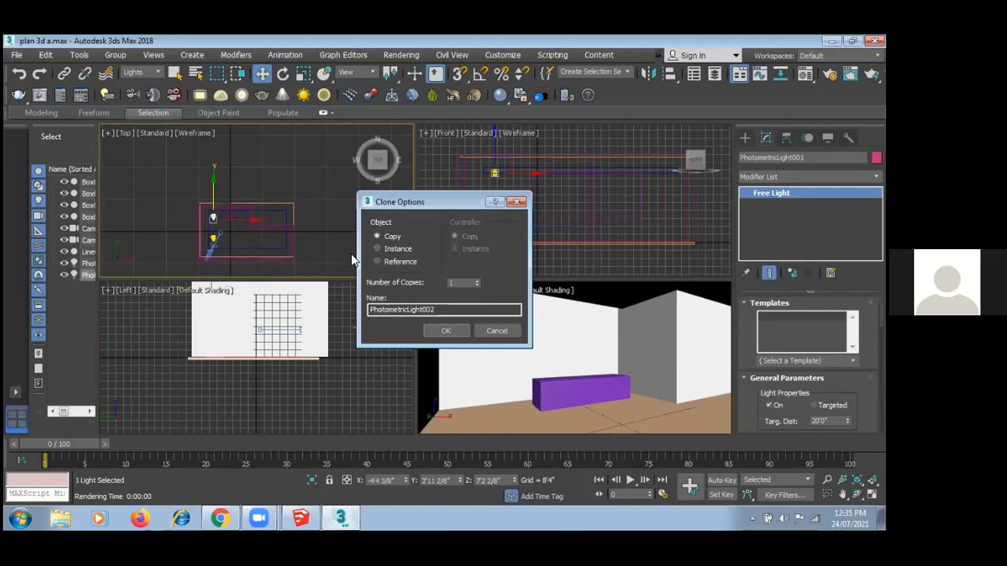
left_click(392, 251)
left_click(442, 332)
- Select both lights in the Top view and clone the pair along the X axis as instances to form a four-light grid
left_click(177, 162)
mouse_move(184, 184)
left_mouse_down()
mouse_move(219, 248)
mouse_move(270, 229)
left_mouse_up()
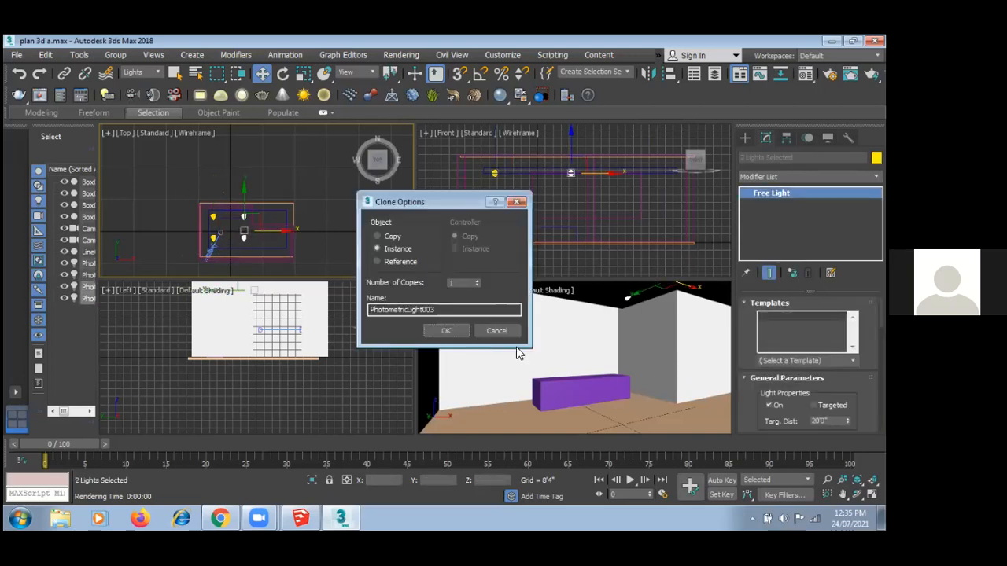
left_click(445, 331)
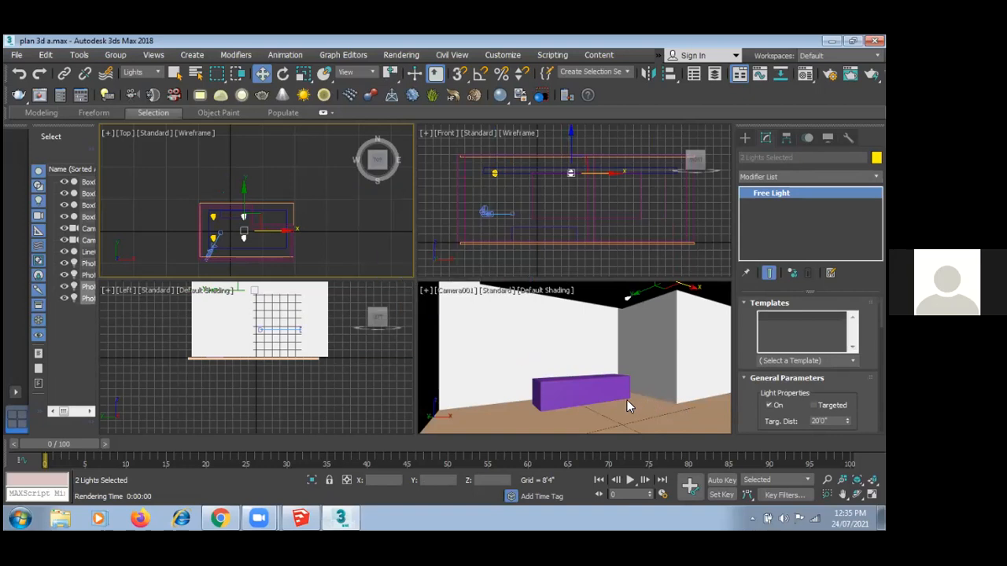
- Test-render the camera view with all four instanced lights and close the render
left_click(637, 406)
key("shift+q")
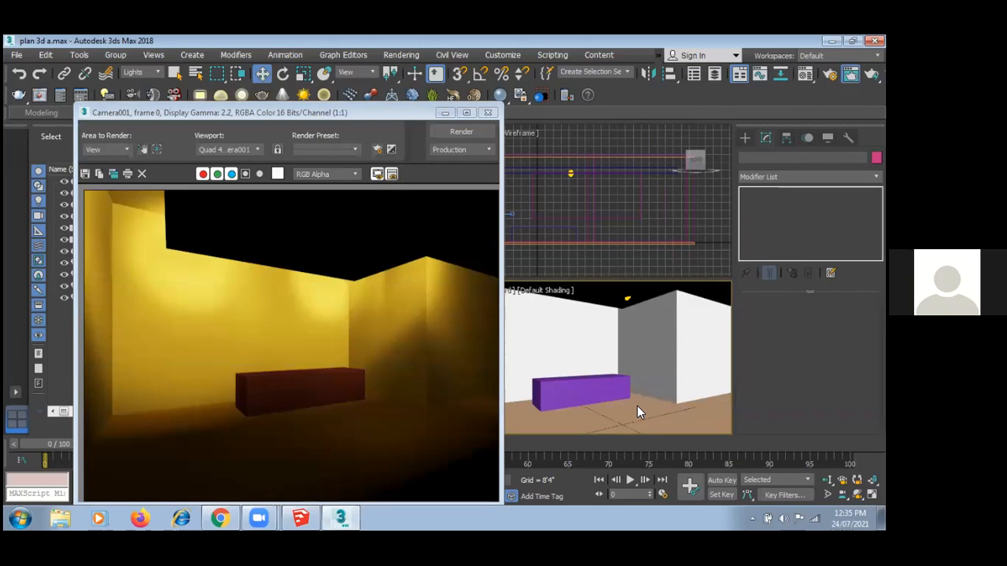
left_click(488, 113)
- Select all four photometric lights in the Top view and delete them
left_click(200, 175)
left_click_drag(199, 185, 256, 253)
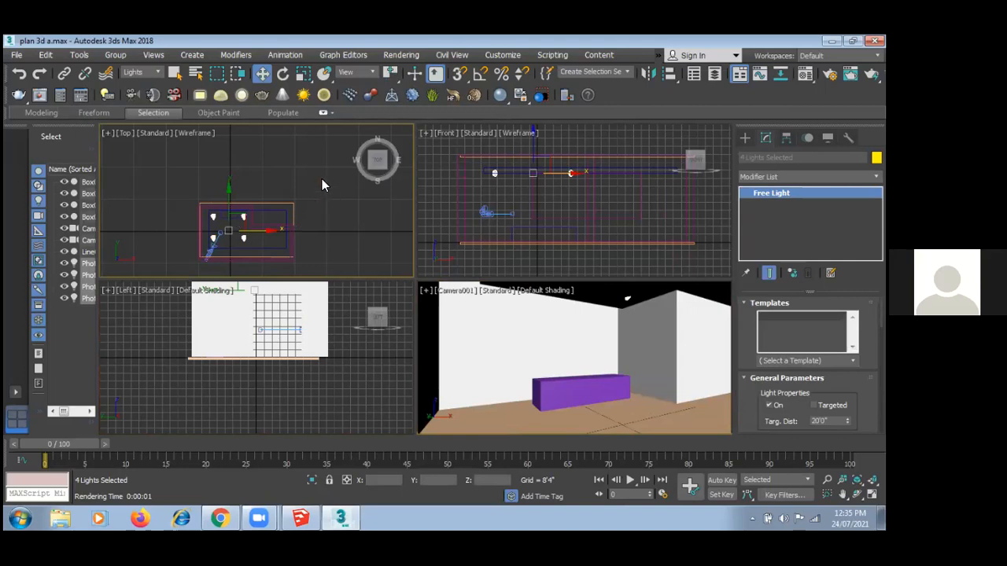
left_click(295, 165)
left_click_drag(194, 185, 278, 250)
key("Delete")
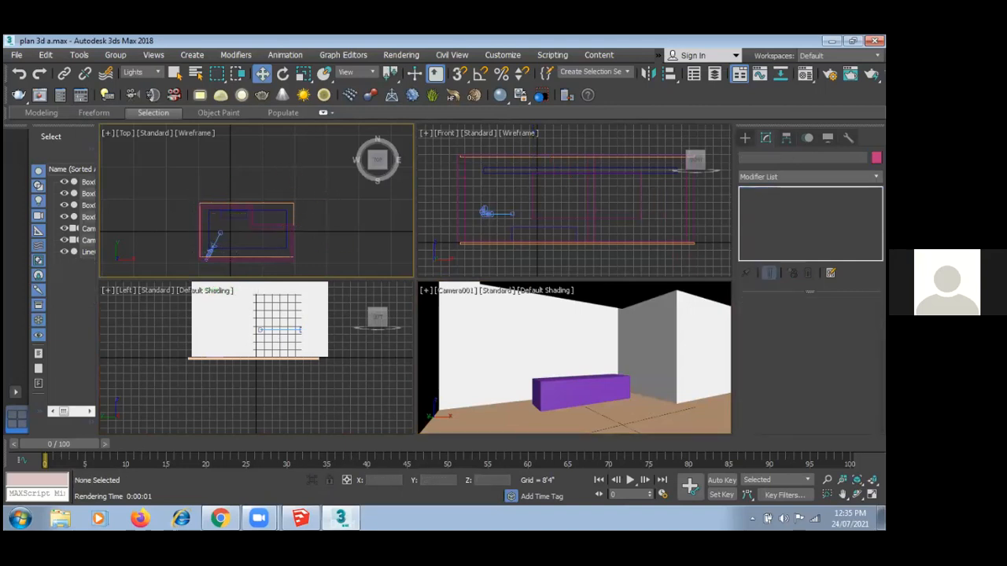
- Place a new photometric Free Light near the camera in the Top view and raise it to about 6'10" in the Front view
left_click(745, 137)
left_click(832, 216)
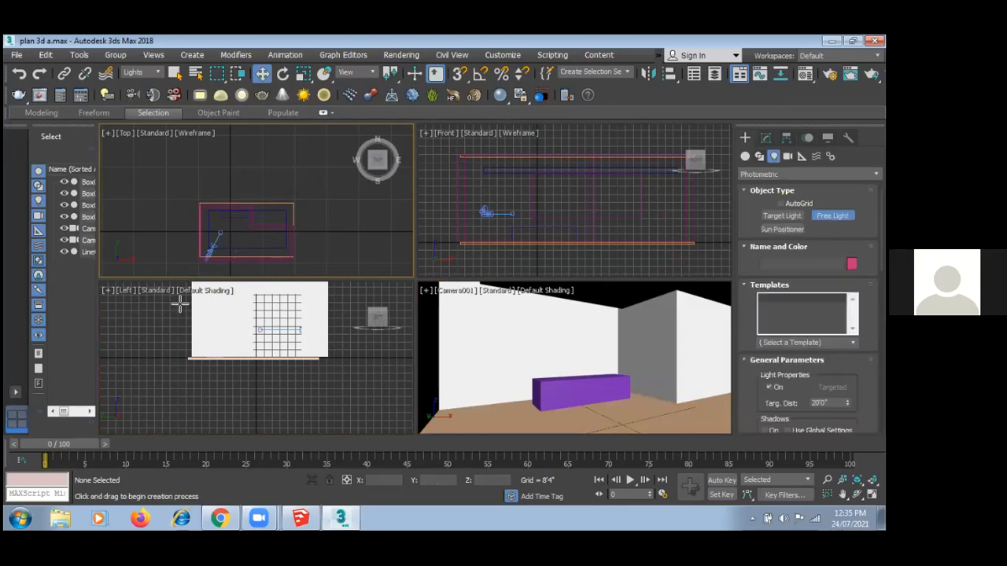
left_click(217, 241)
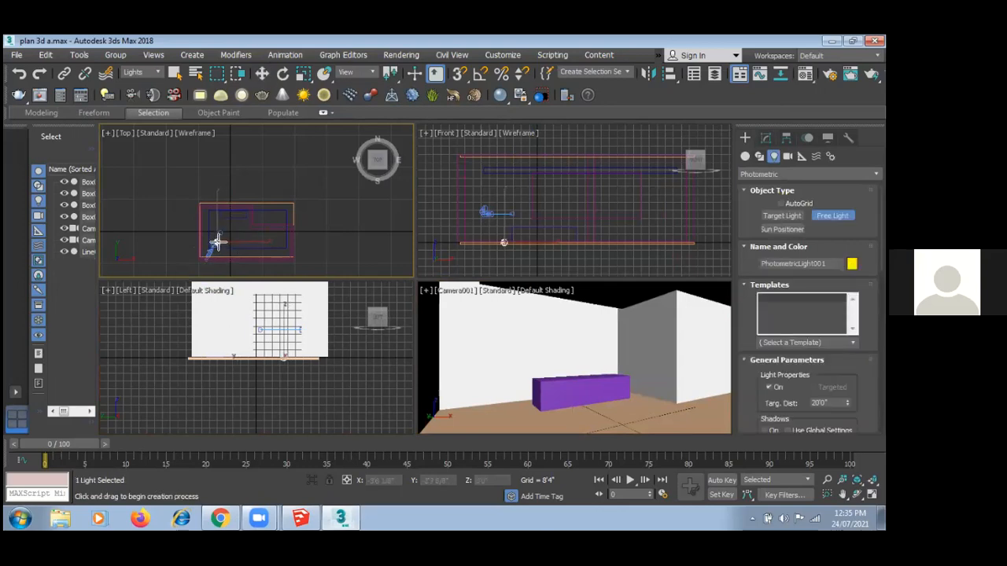
left_click(262, 73)
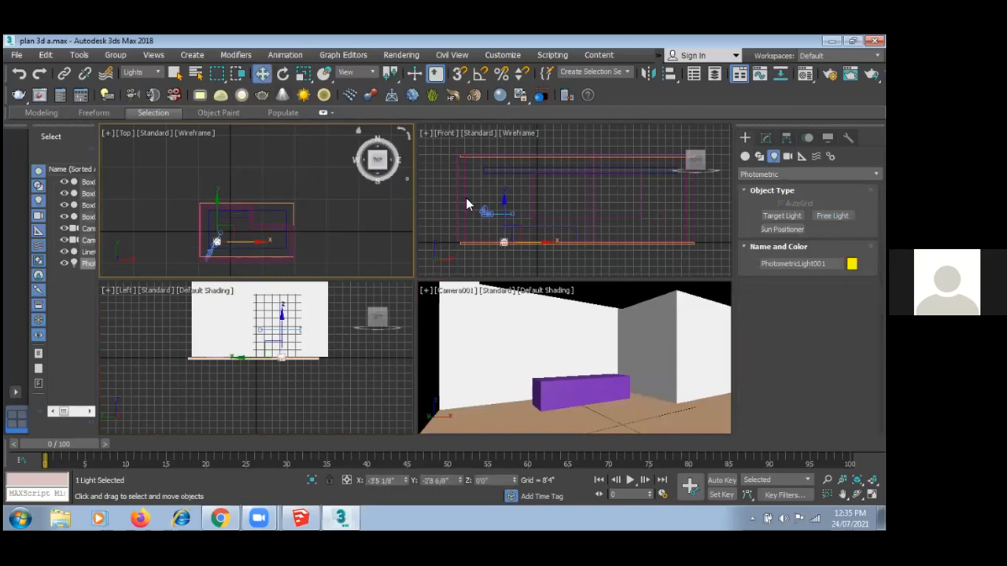
key("space")
left_click(486, 228)
left_click_drag(521, 237, 491, 166)
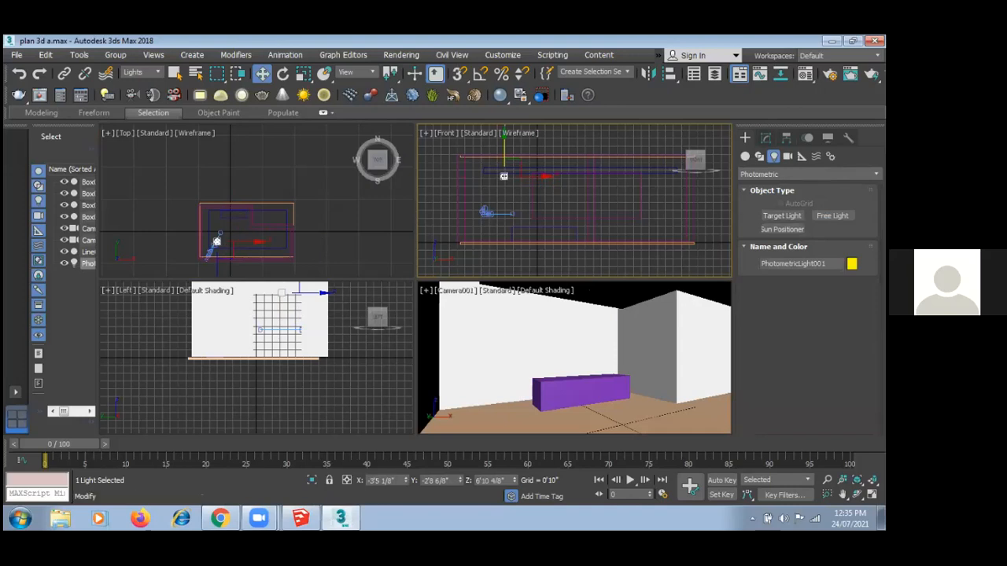
- Clone the new Free Light along the Y axis in the Top view as one instance
left_click(766, 138)
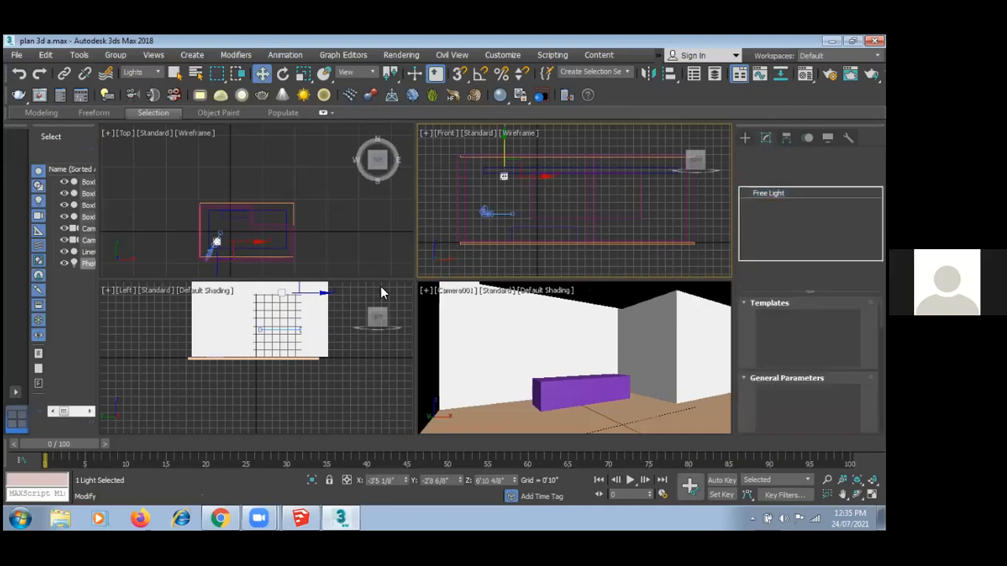
left_click(215, 242)
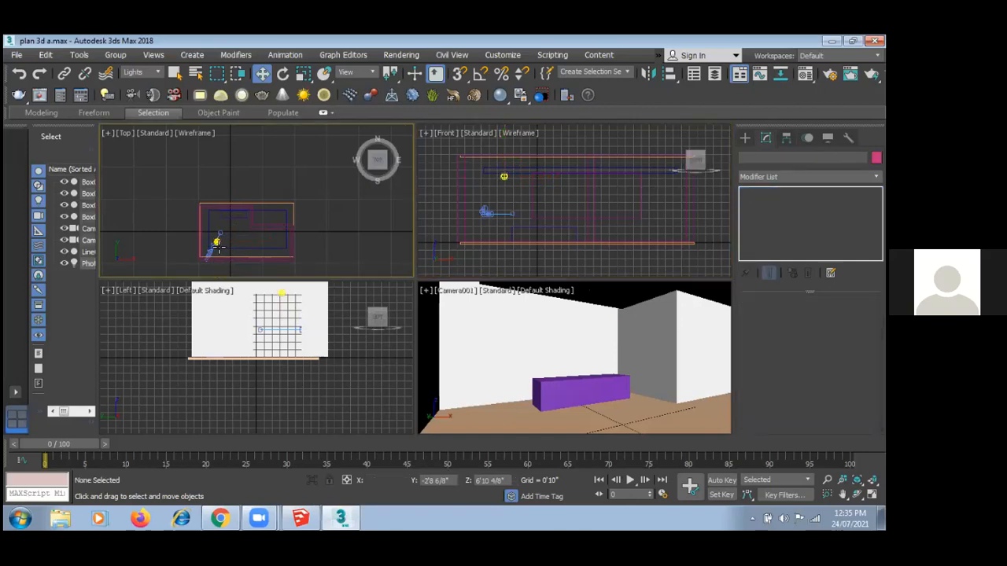
left_click_drag(219, 239, 212, 194)
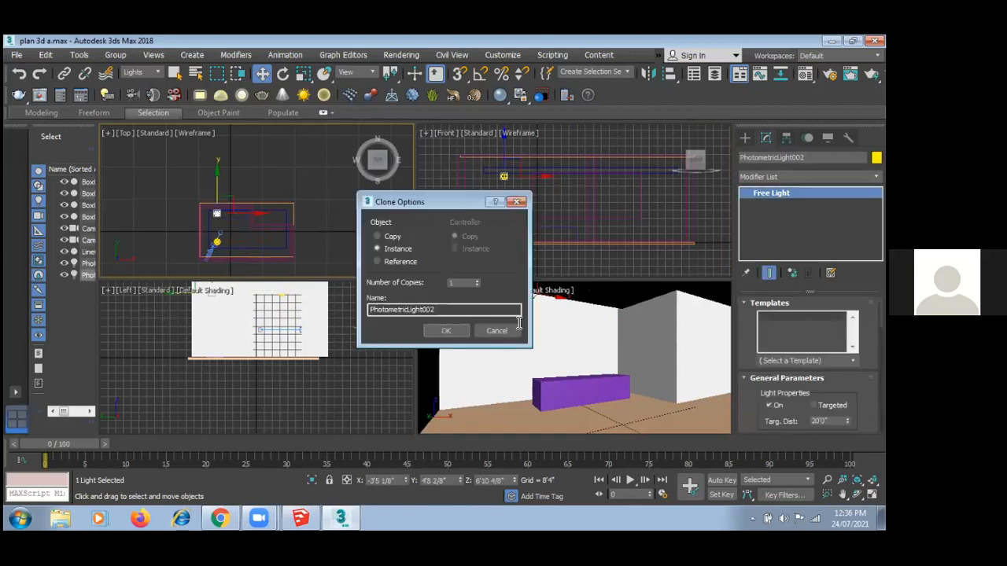
key("Return")
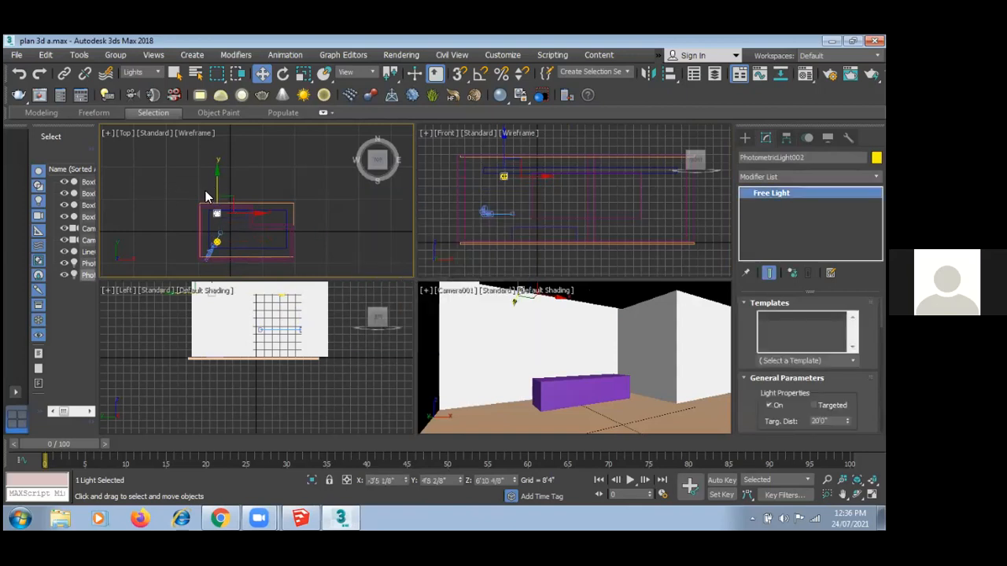
- Clone the two Free Lights along the X axis in the Top view as one instance and test-render the camera view
left_click_drag(236, 253, 274, 230)
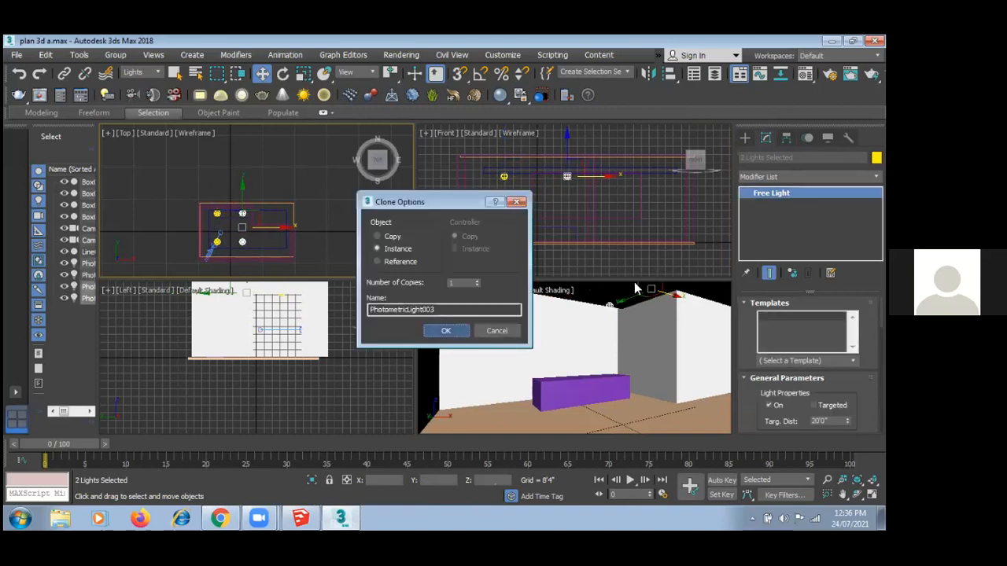
left_click(457, 331)
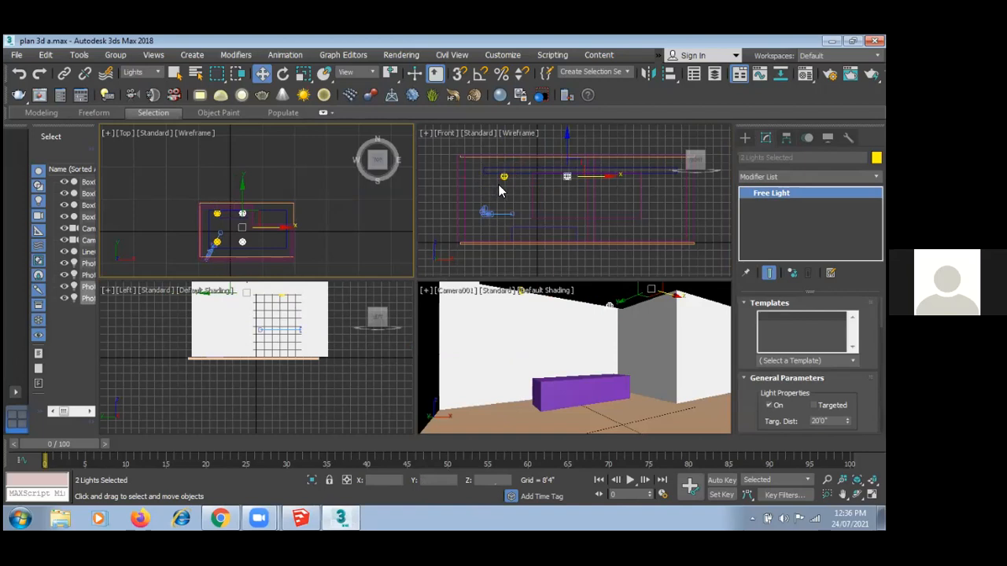
left_click(509, 401)
key("shift+q")
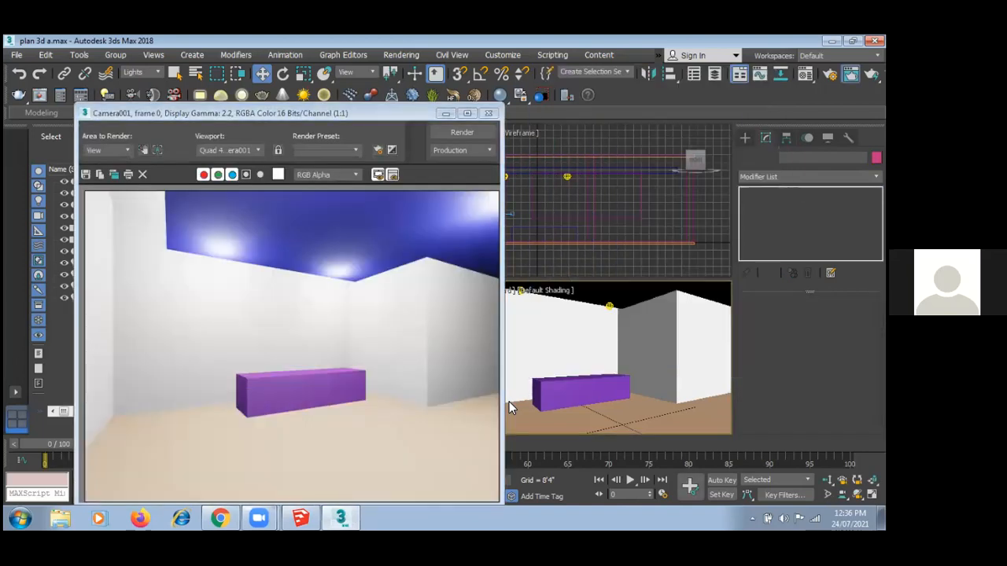
left_click(494, 115)
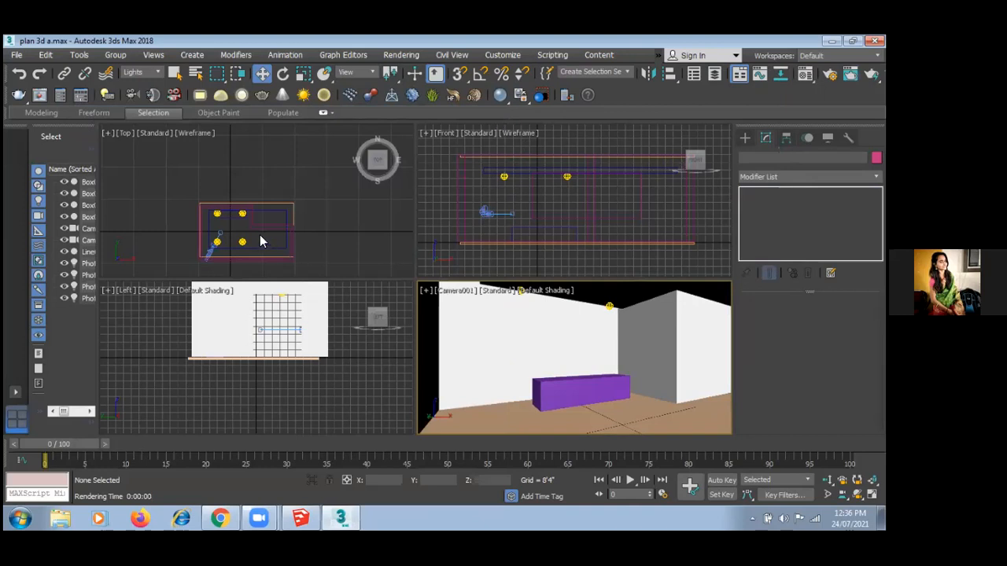
- Turn on shadows for the instanced Free Lights through the upper-left light in the Top view
left_click(216, 215)
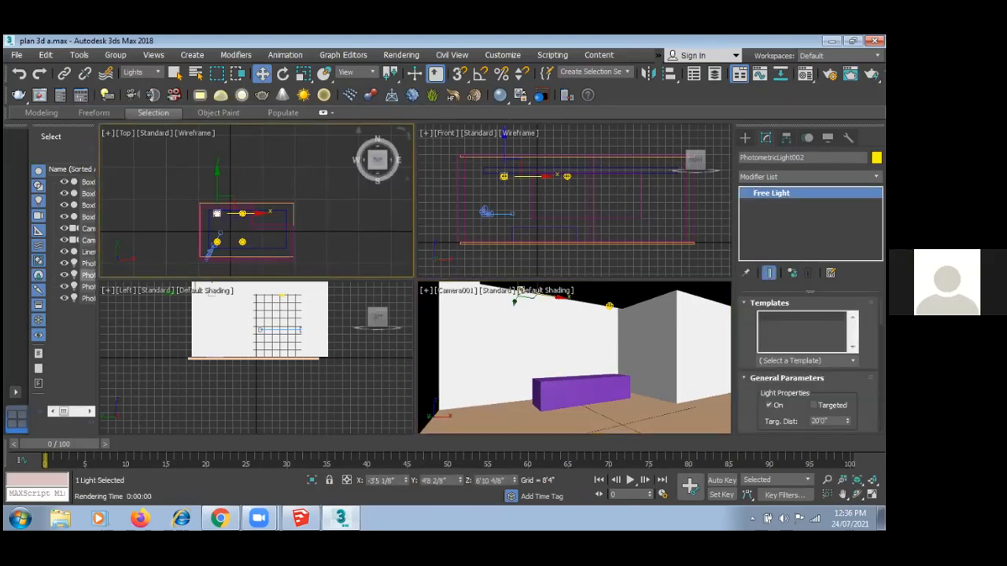
scroll(810, 362, "down", 3)
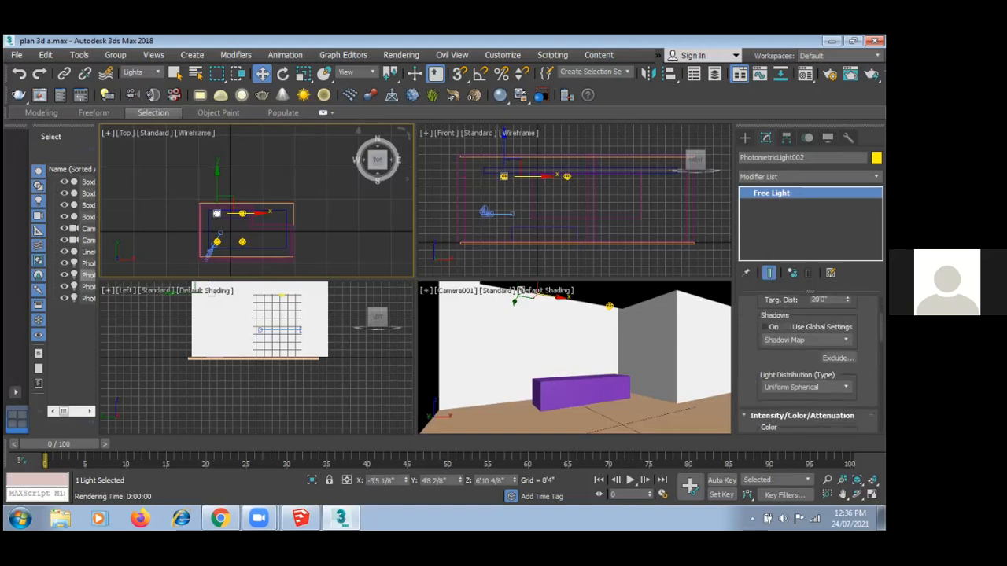
left_click(763, 327)
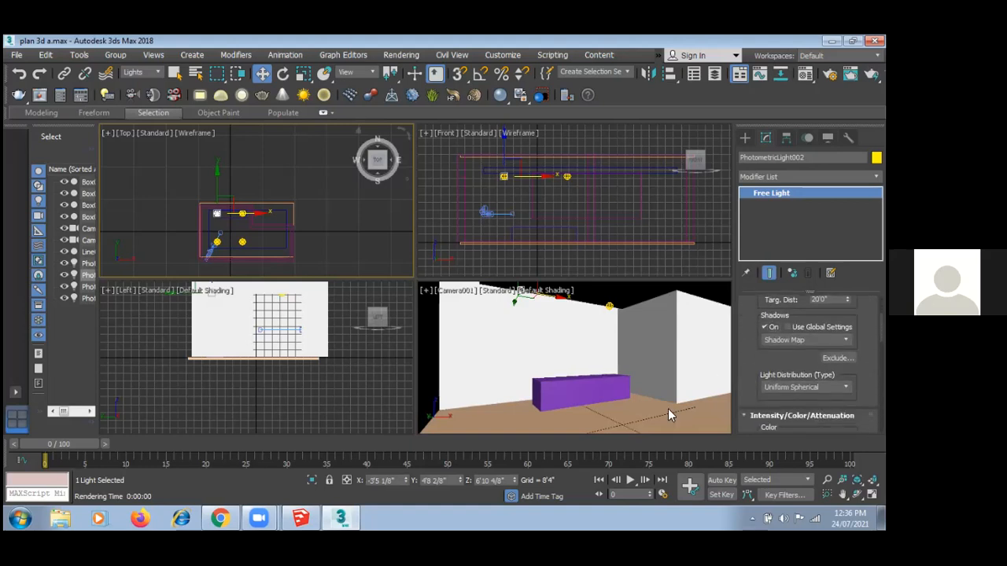
- Test-render the camera view with the lights' shadows enabled and close the render
left_click(597, 406)
key("shift+q")
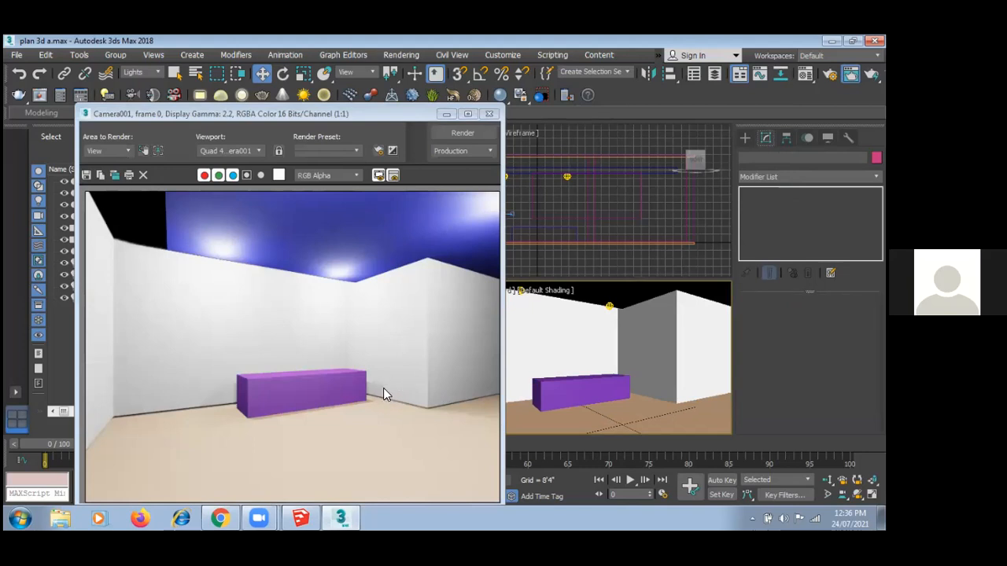
left_click_drag(354, 115, 380, 45)
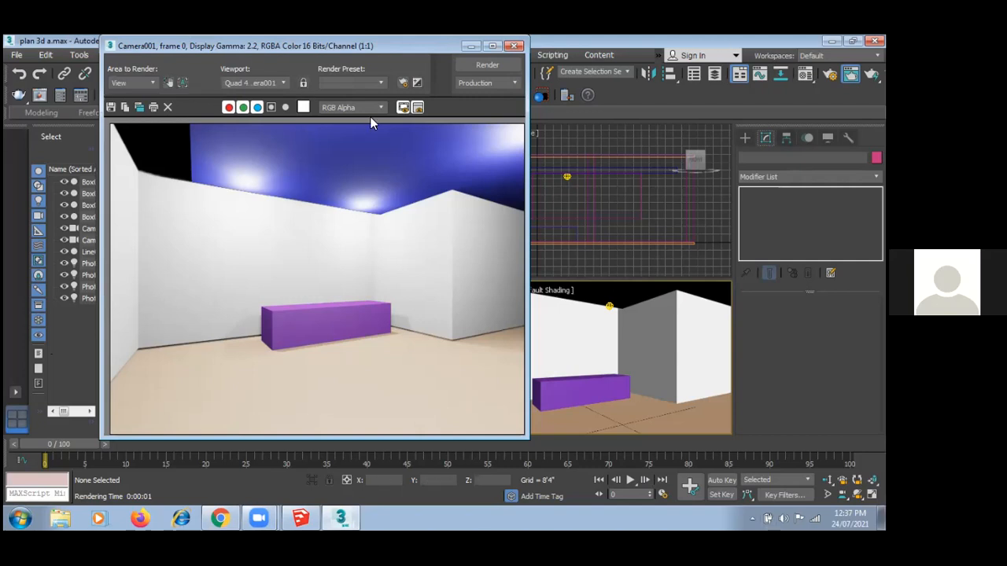
left_click(514, 46)
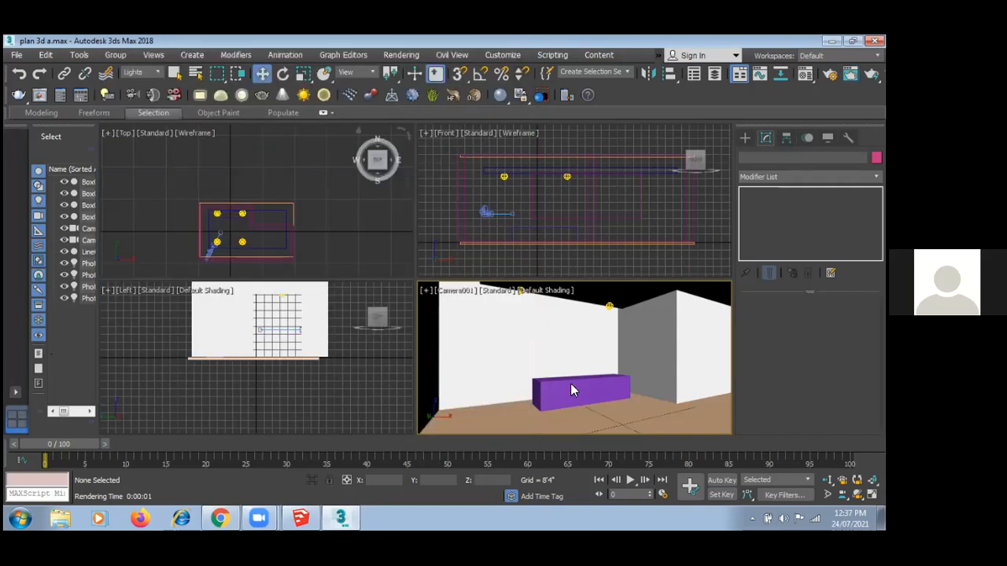
- Set the selection filter to All and select the purple box in the camera view
left_click(157, 73)
left_click(130, 83)
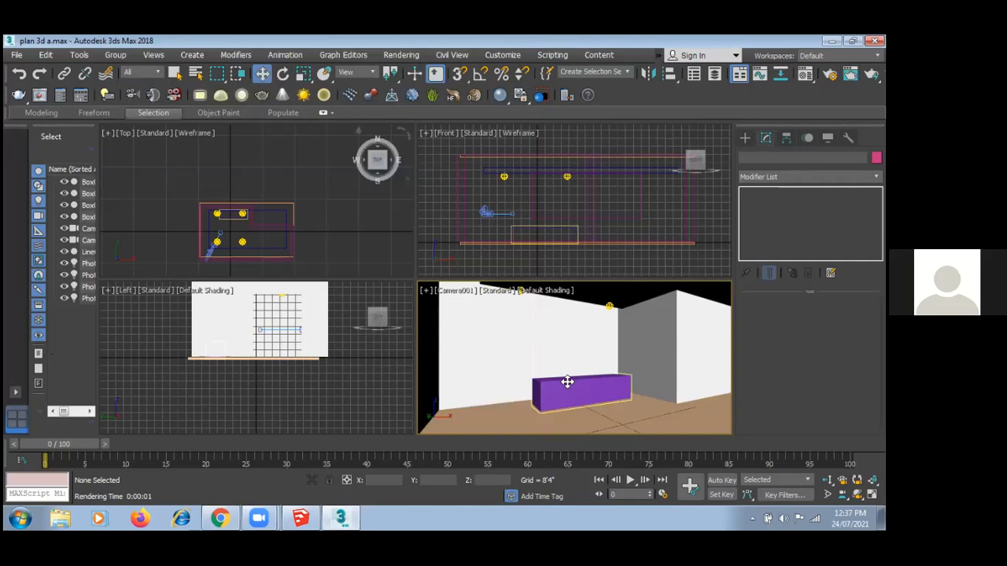
left_click(567, 382)
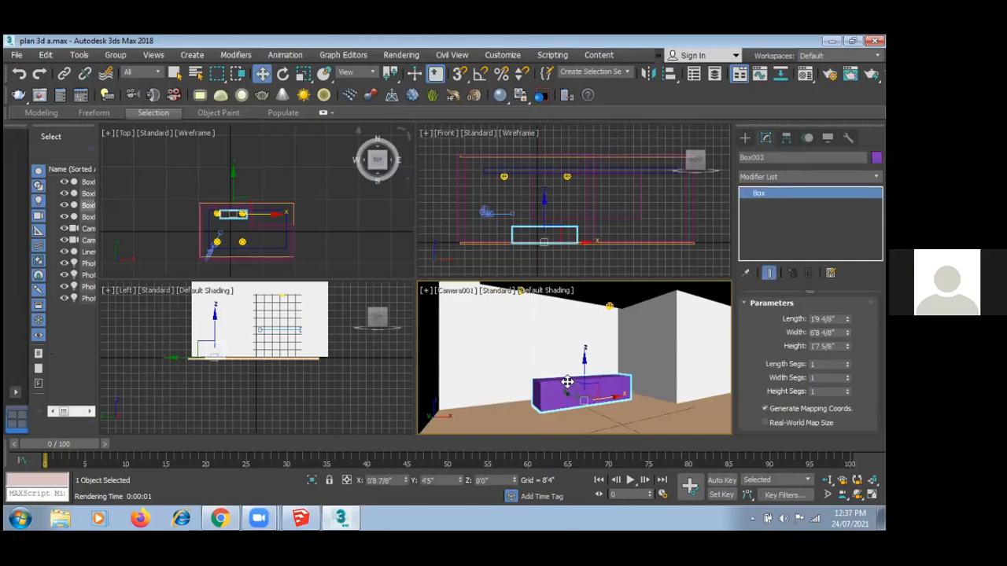
- Try to load the Laminate 700 x 700 px 201113 bitmap as the first material's diffuse map, assign it to the box and show it shaded
key("m")
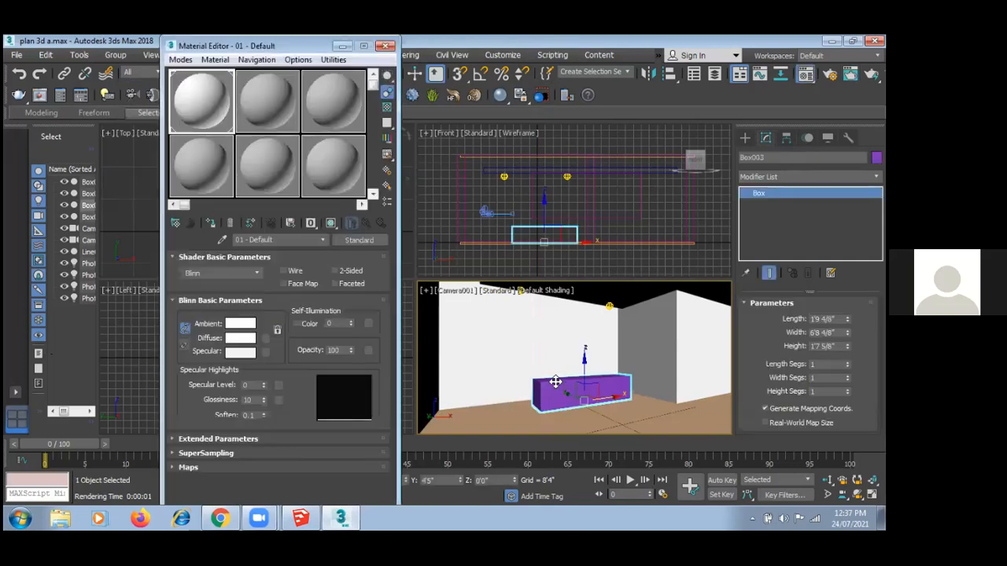
left_click(266, 338)
double_click(500, 107)
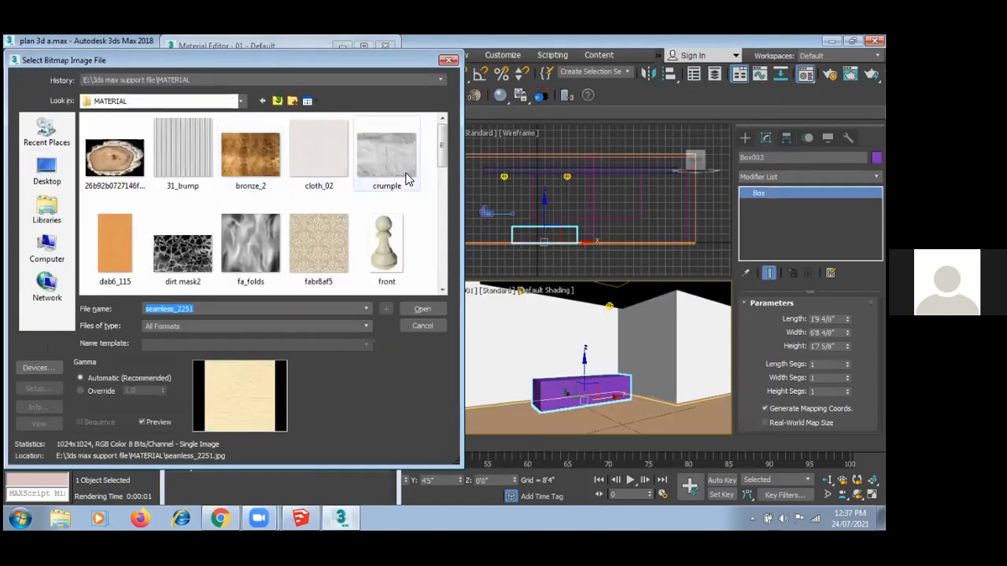
left_click_drag(442, 153, 441, 194)
left_click(205, 189)
double_click(192, 187)
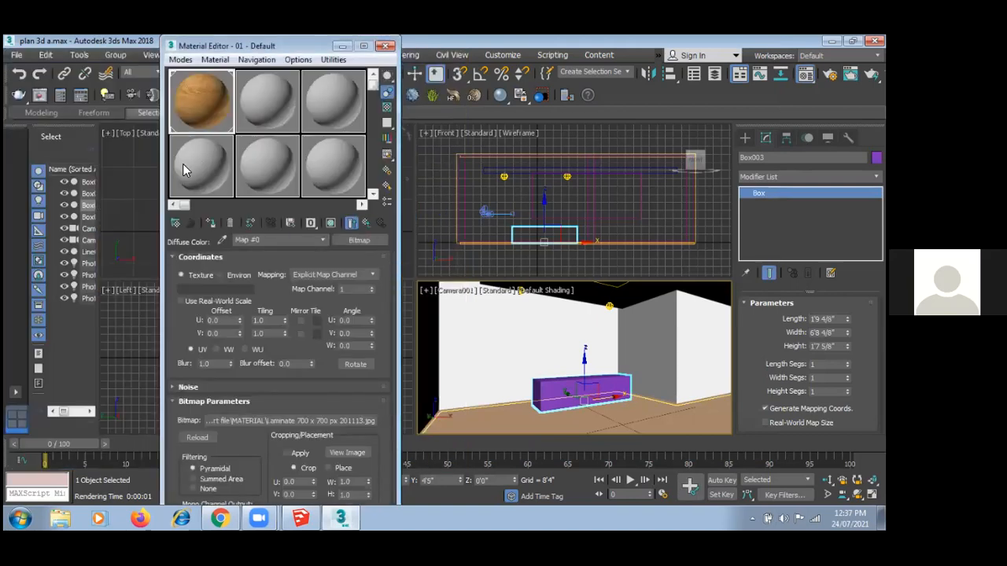
left_click(210, 222)
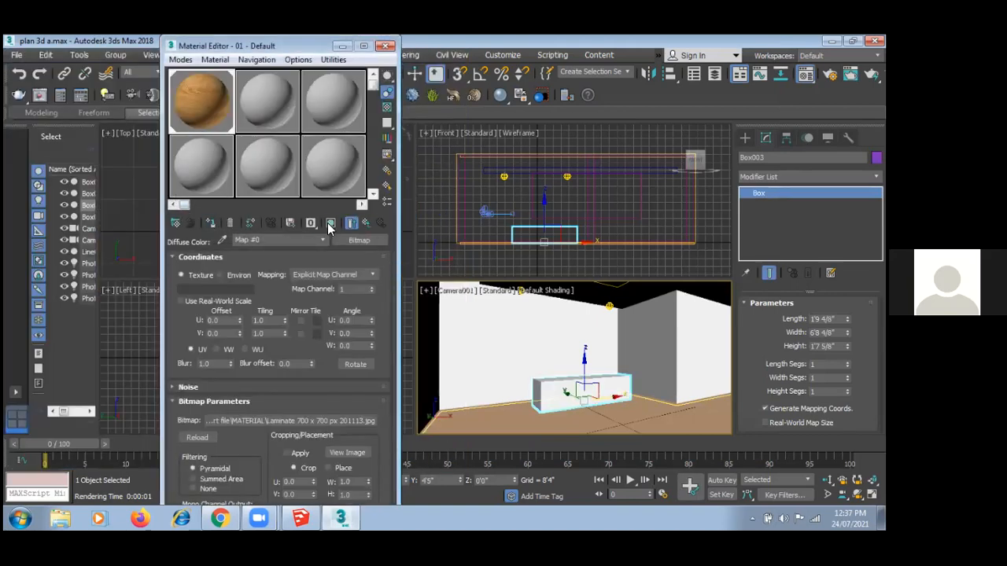
left_click(331, 223)
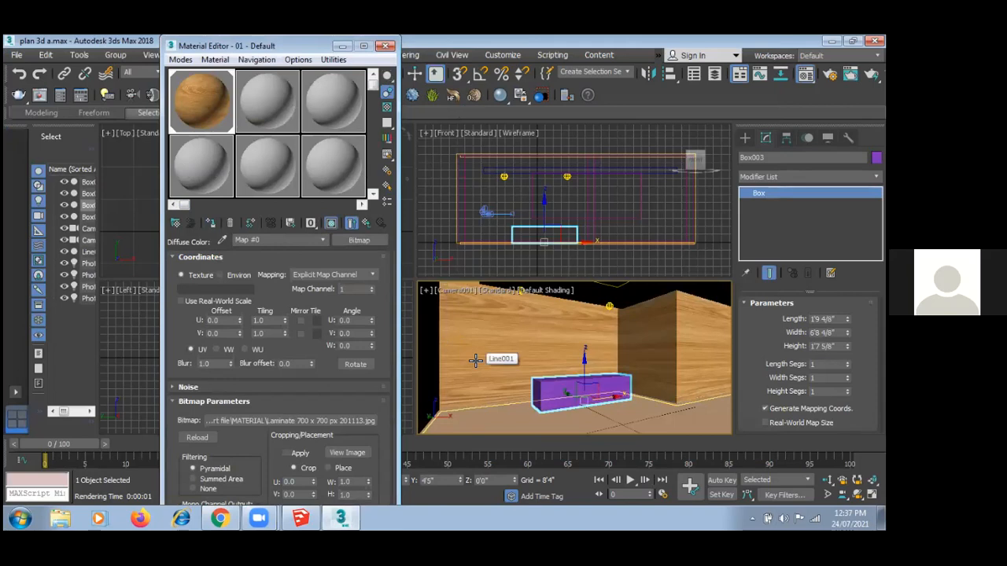
- Undo the laminate map and its assignment to the box
left_click(489, 405)
key("ctrl+z")
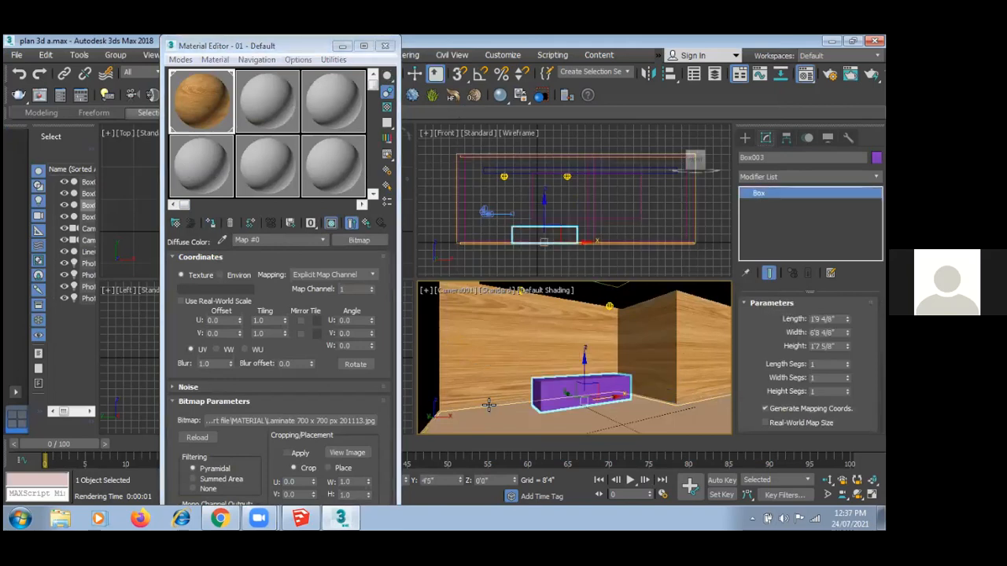
key("ctrl+z")
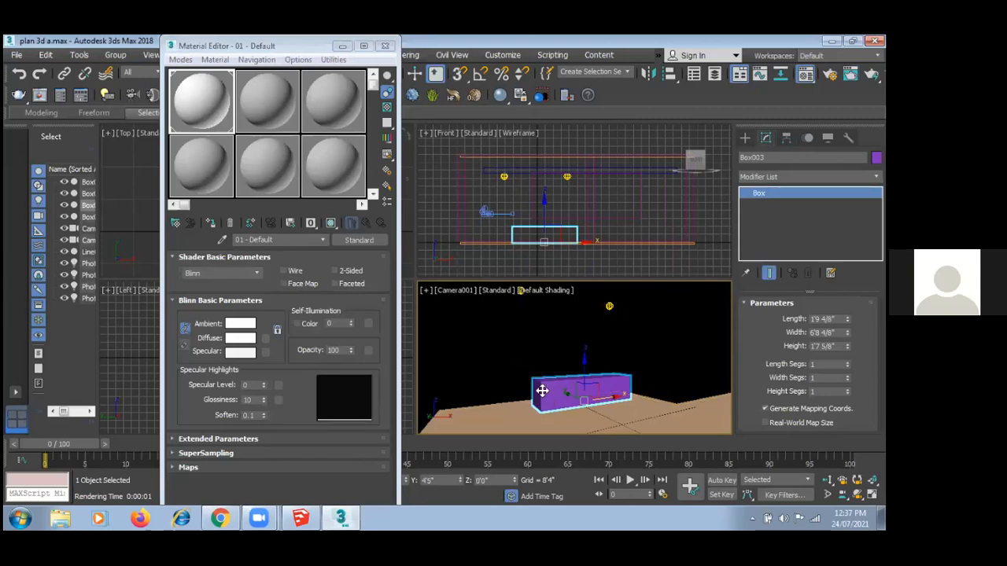
- Load the Laminate 700 x 700 px 201113 bitmap into the first material's diffuse slot again, assign it to the purple box and show it shaded
left_click(428, 157)
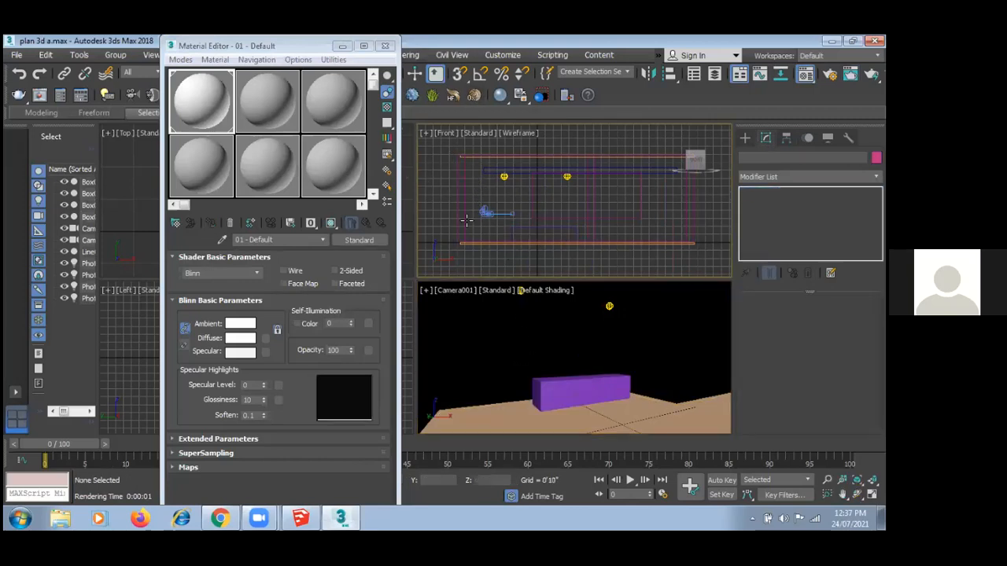
left_click(581, 390)
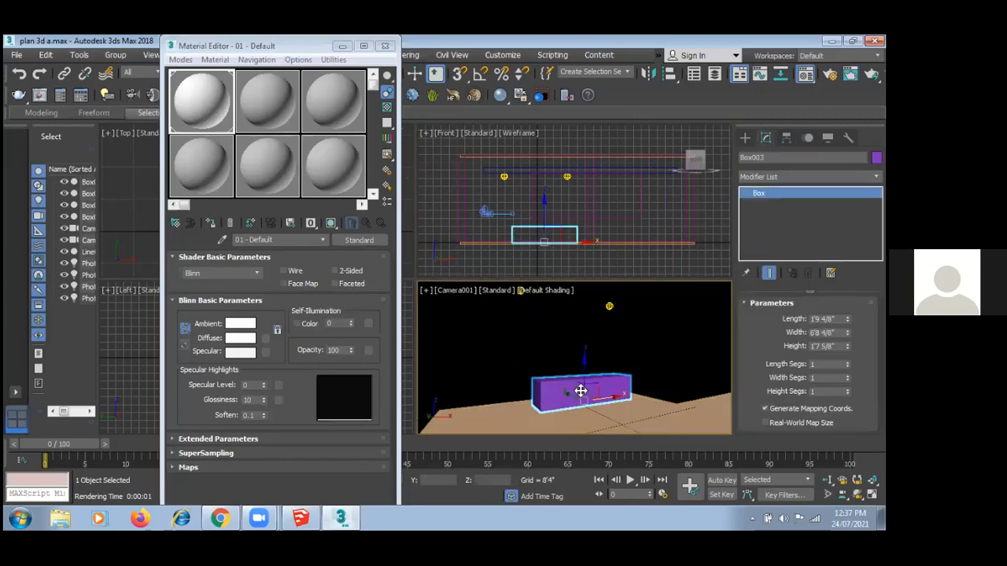
left_click(265, 337)
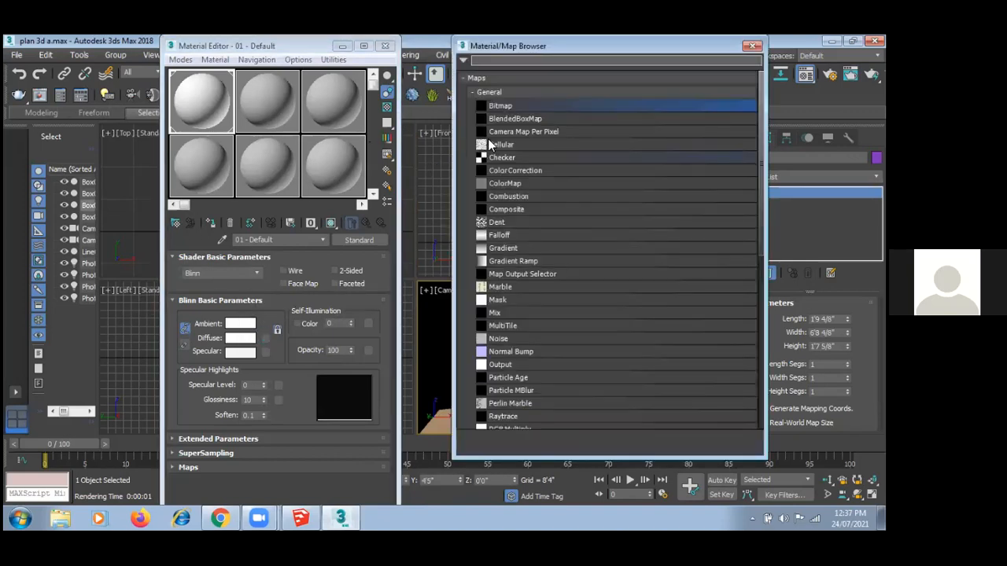
double_click(521, 104)
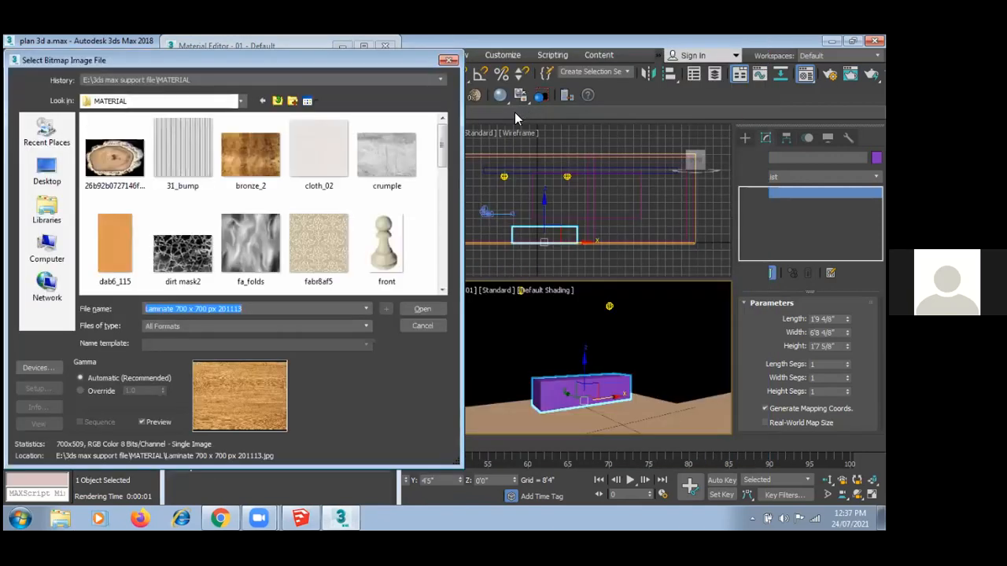
scroll(442, 168, "down", 6)
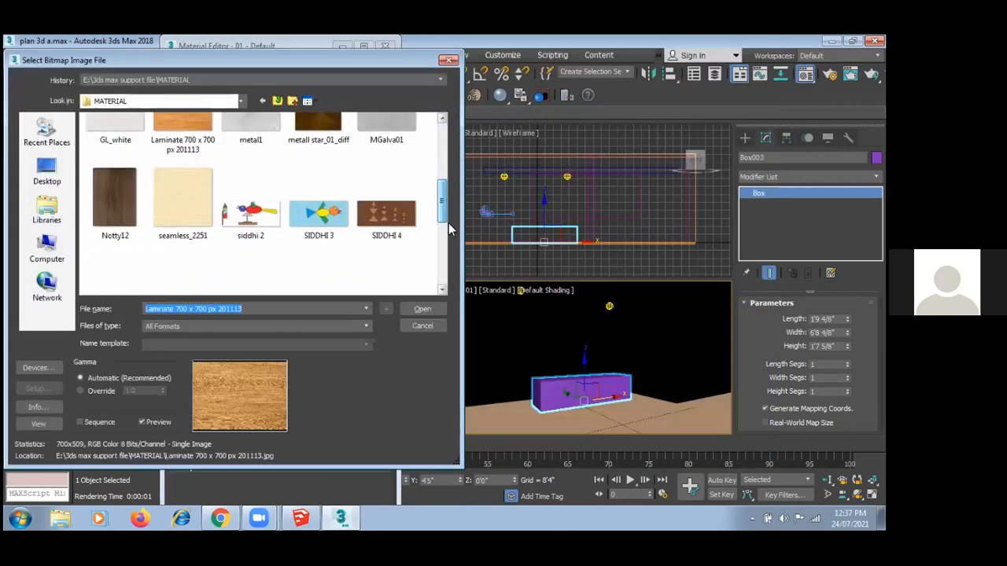
left_click_drag(442, 240, 441, 199)
double_click(173, 140)
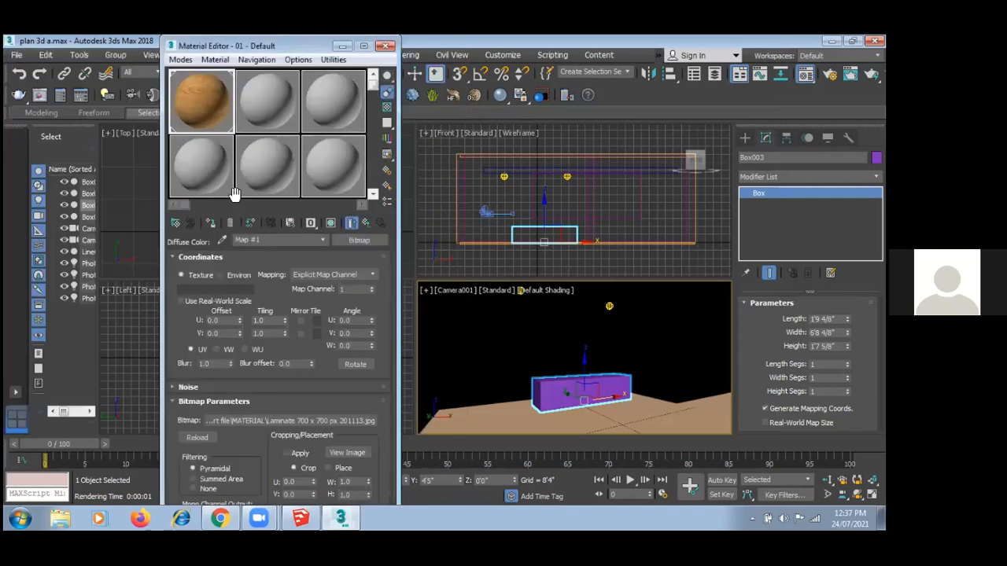
left_click(210, 224)
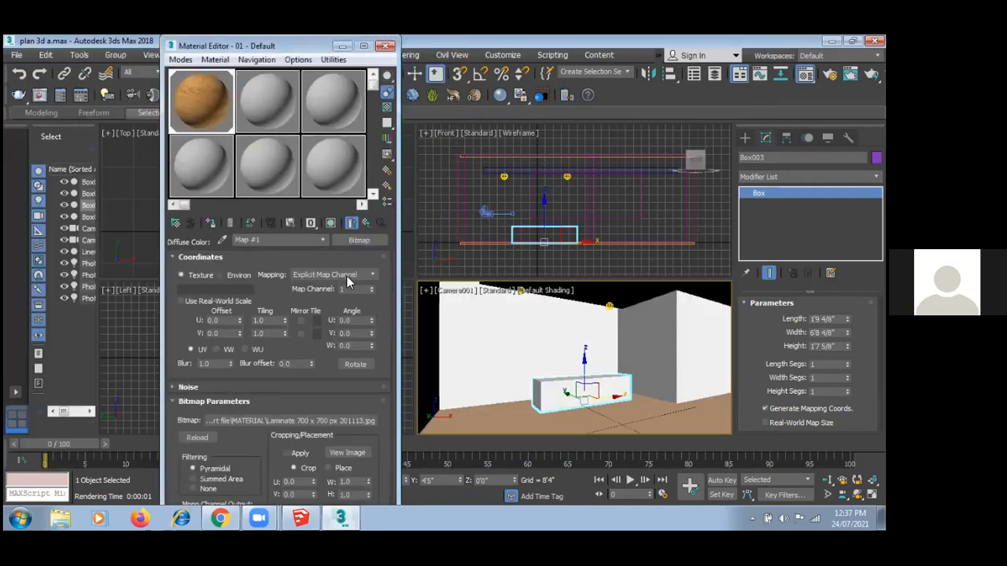
left_click(331, 223)
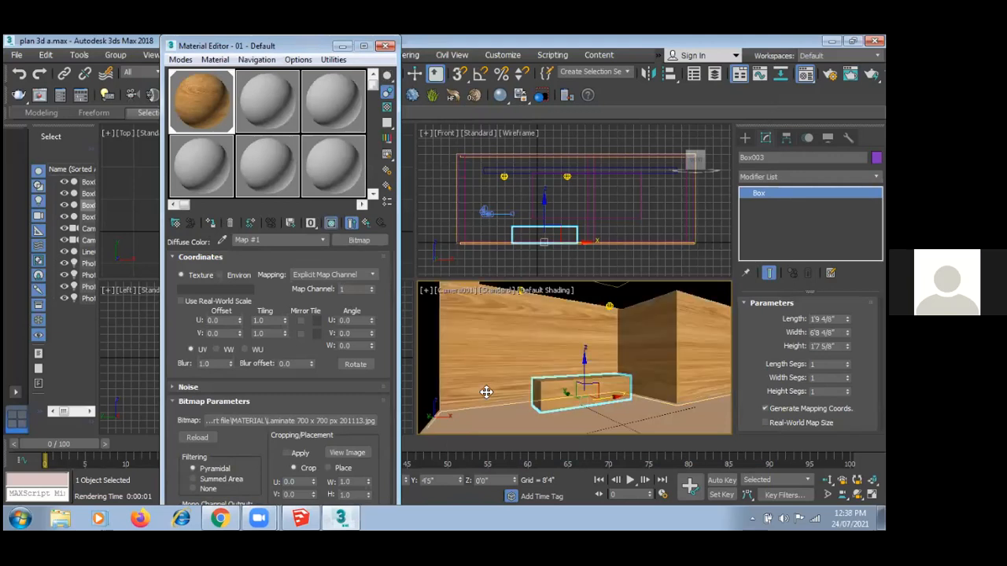
- Test-render the camera view with the laminate material, and close the render and the Material Editor
left_click(486, 392)
key("shift+q")
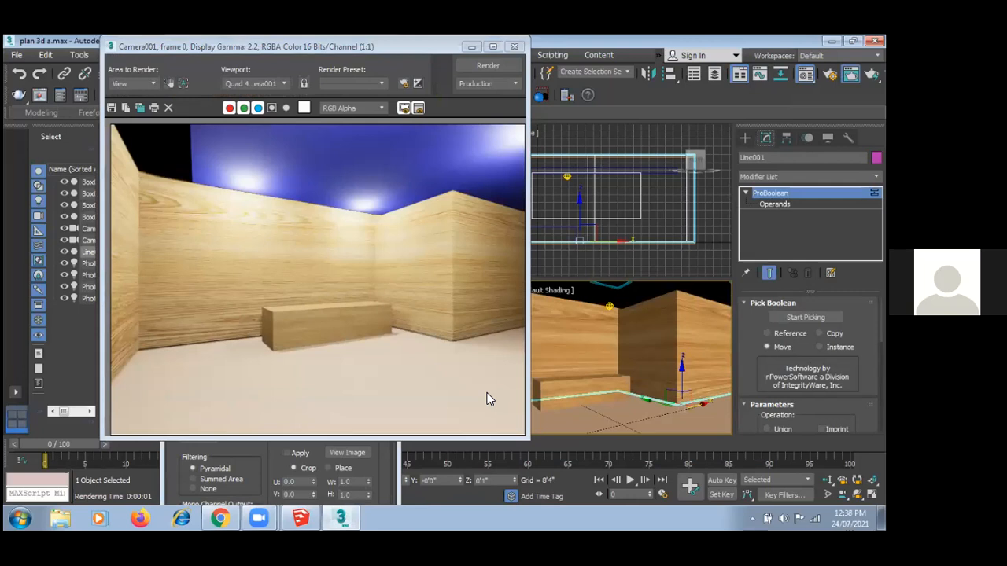
left_click(386, 370)
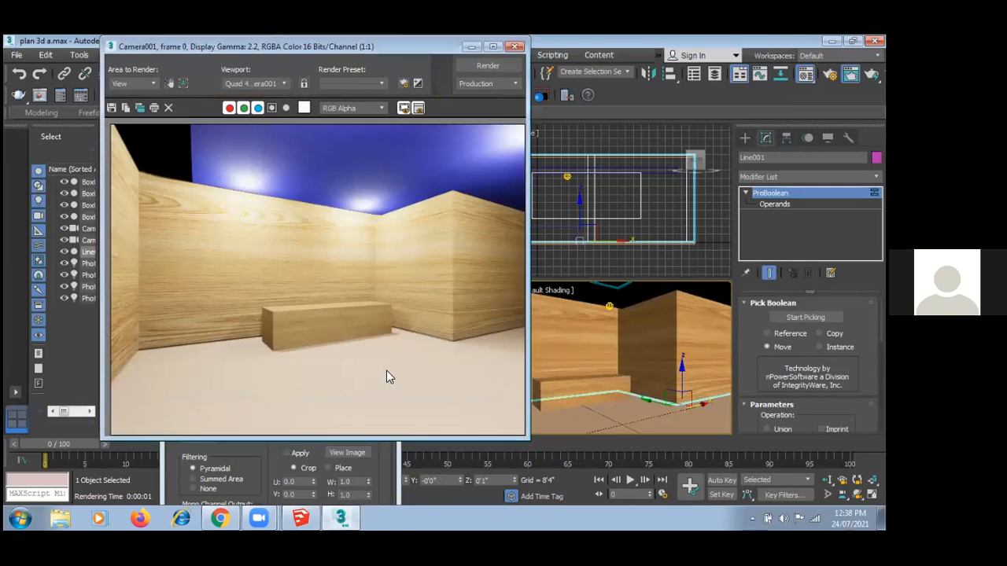
left_click(514, 46)
left_click(384, 46)
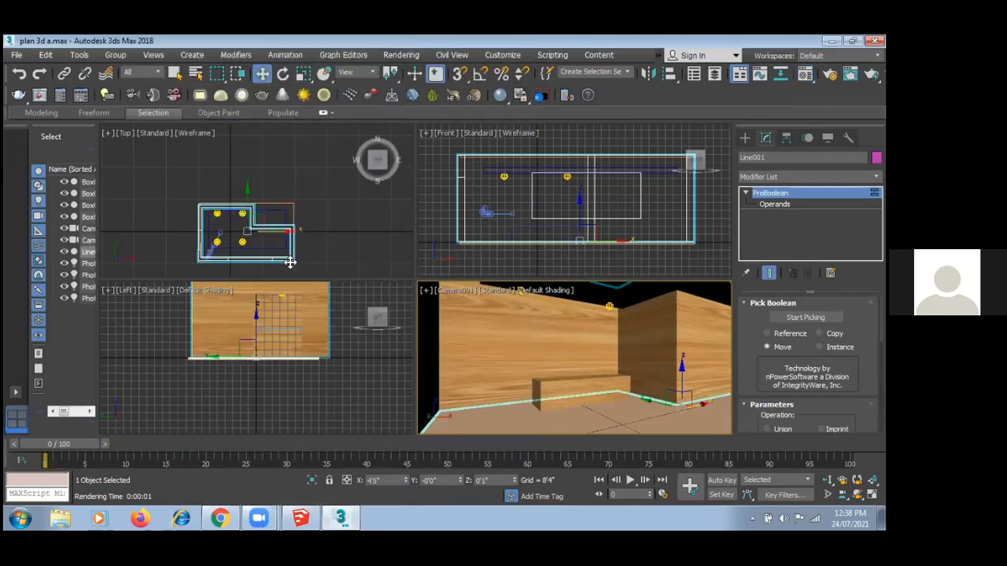
- Load the metall star_01_diff bitmap into the second material's diffuse slot, assign it to the floor box and show it shaded
left_click(311, 240)
left_click(276, 221)
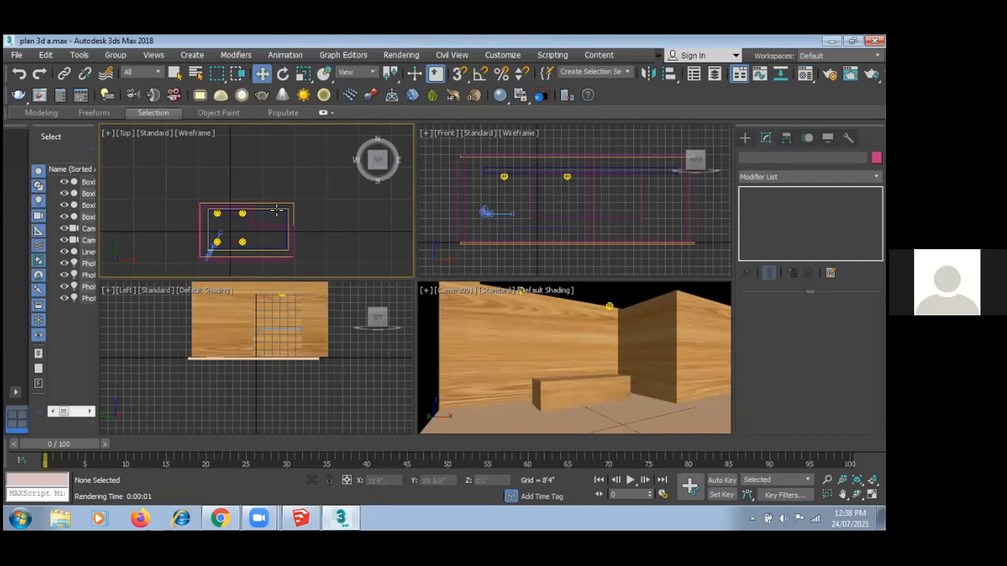
left_click(480, 253)
left_click(477, 244)
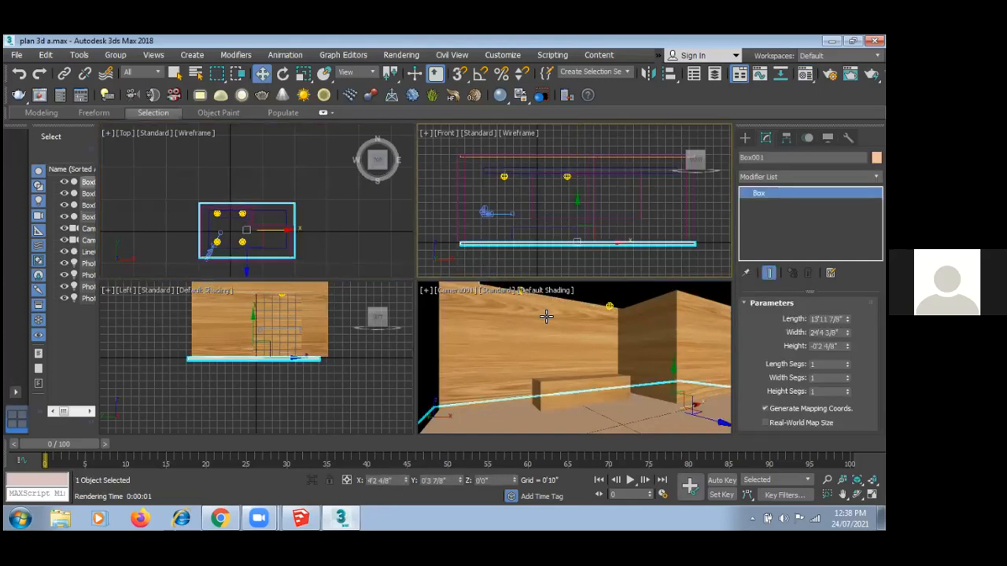
key("m")
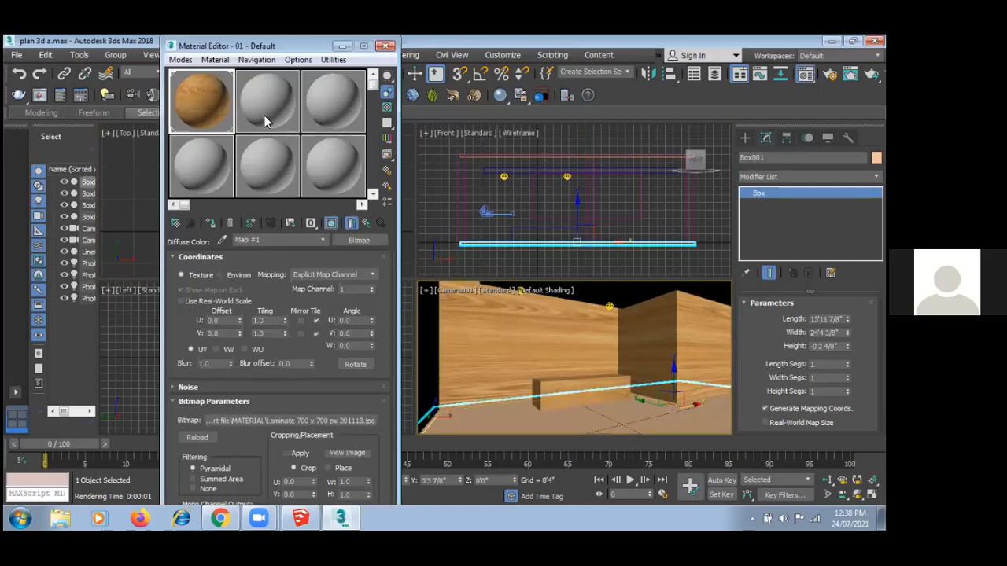
left_click(263, 115)
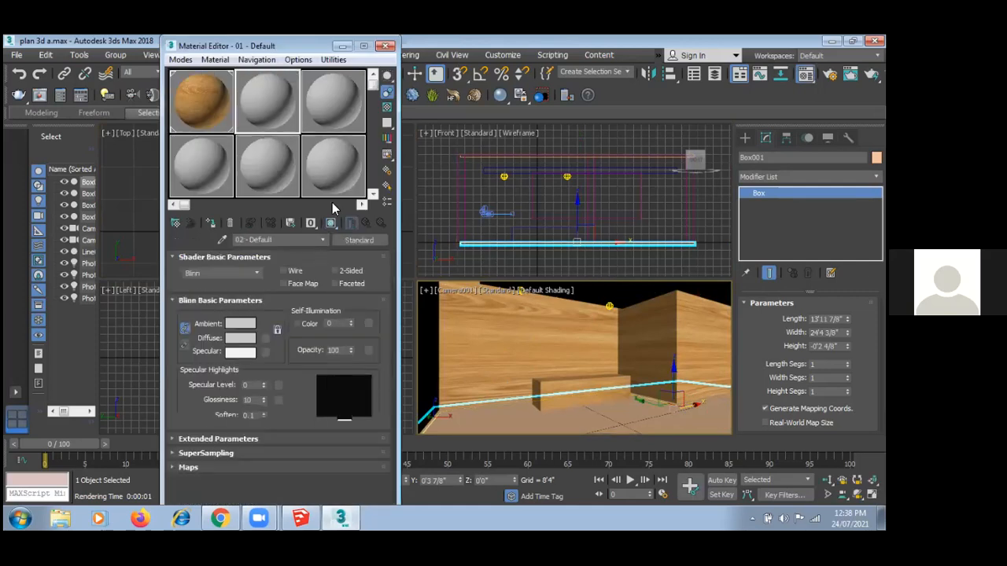
left_click(266, 339)
double_click(501, 106)
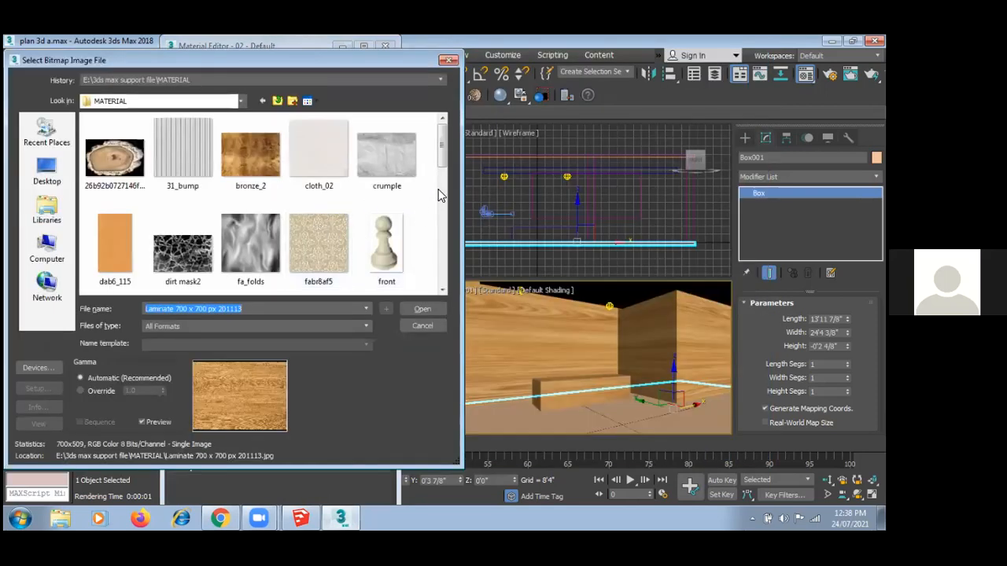
scroll(438, 159, "down", 2)
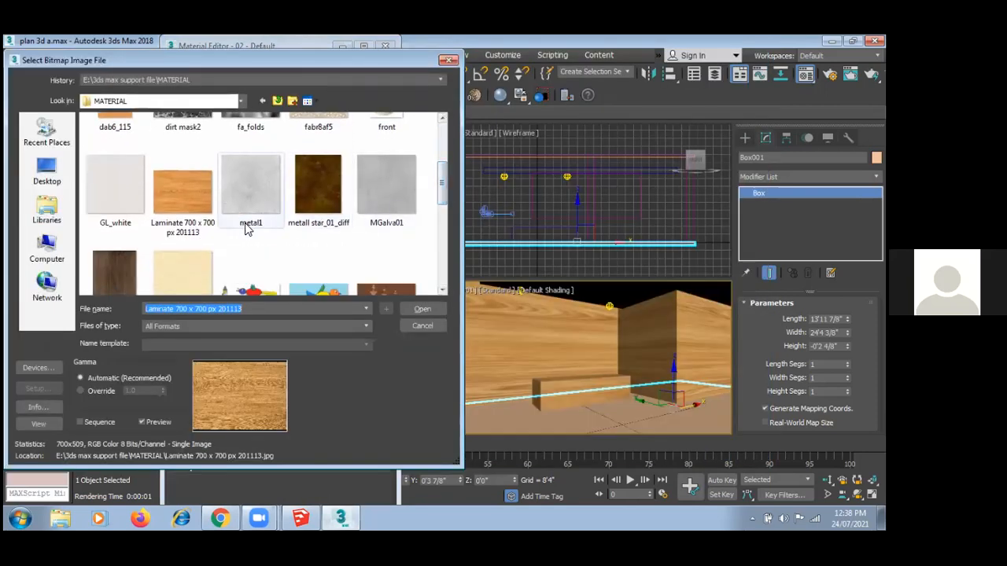
double_click(322, 195)
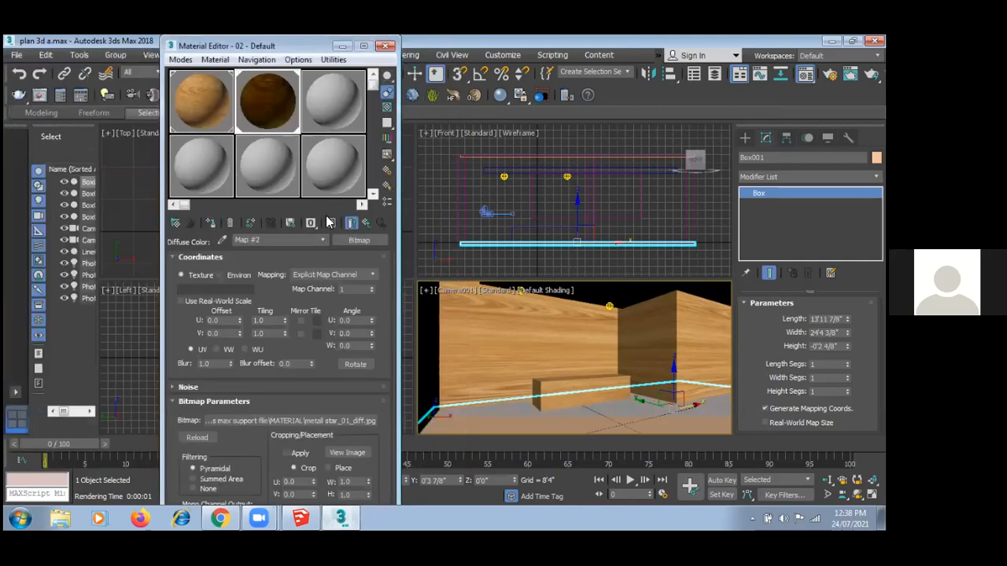
- Test-render the camera view with the floor material, and close the render and the Material Editor
left_click(469, 398)
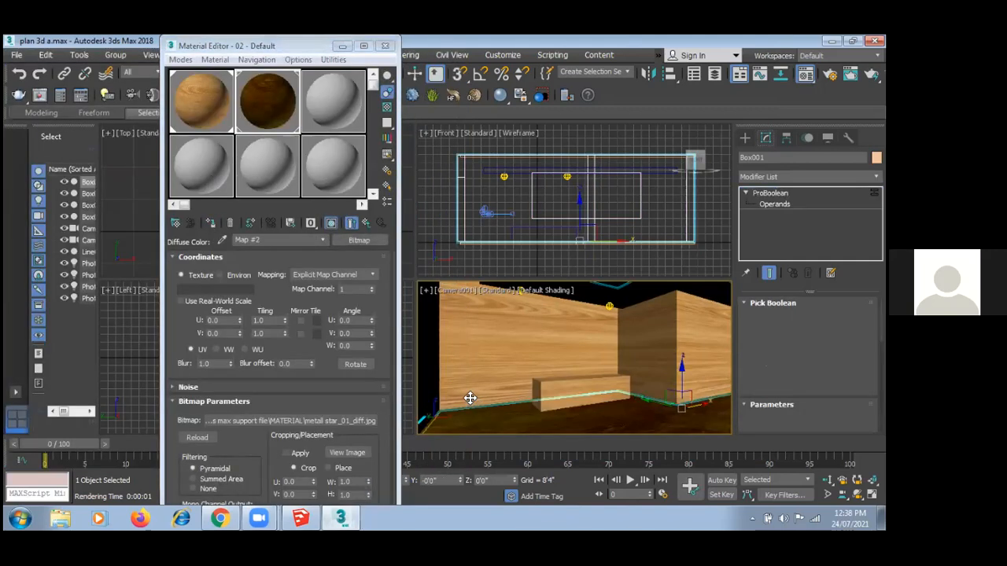
key("shift+q")
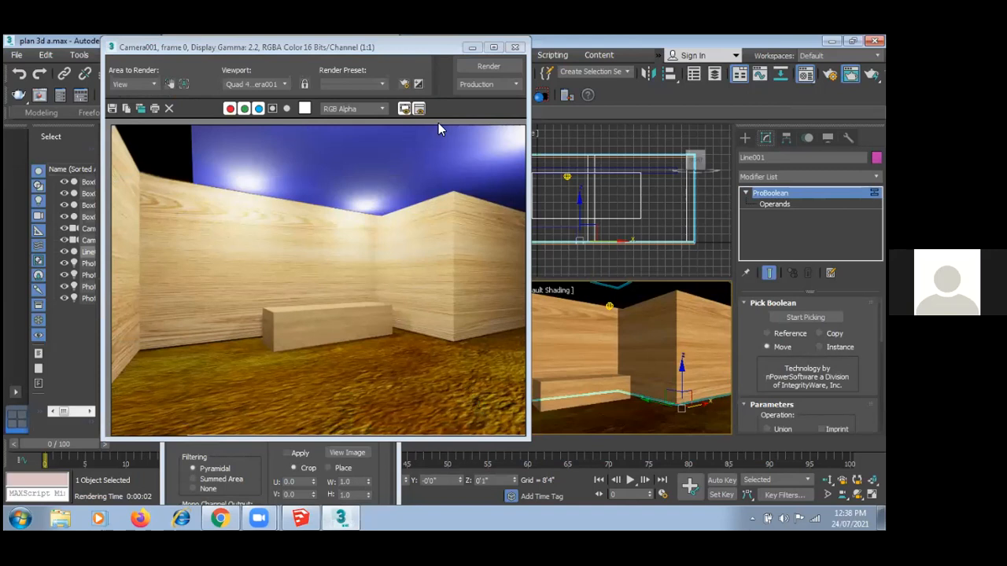
left_click(516, 46)
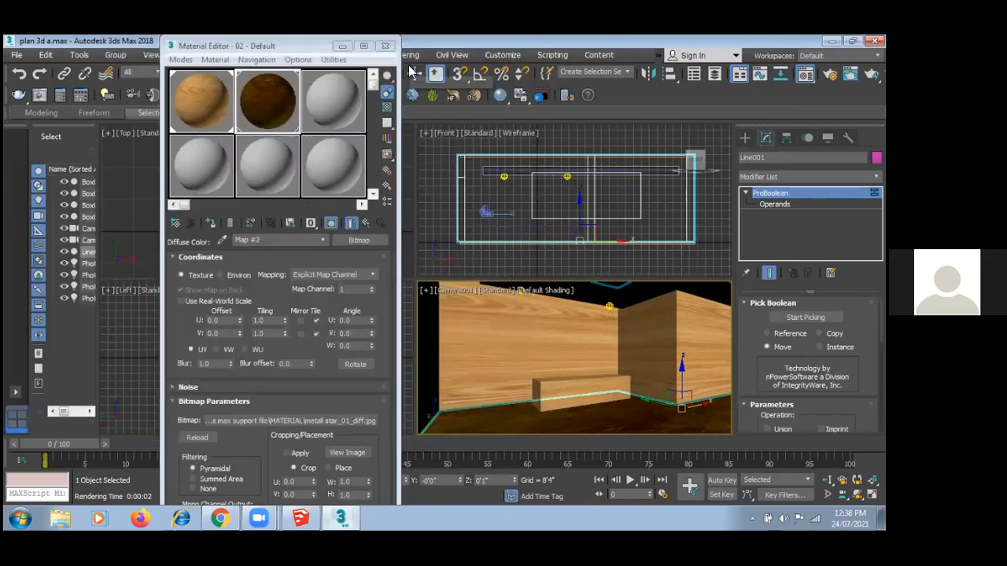
left_click(385, 51)
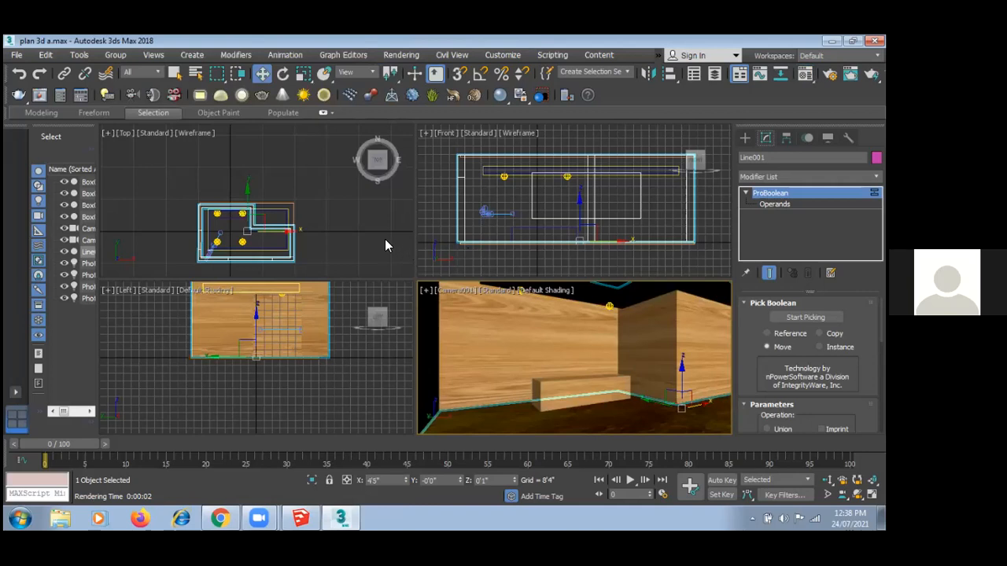
left_click(386, 240)
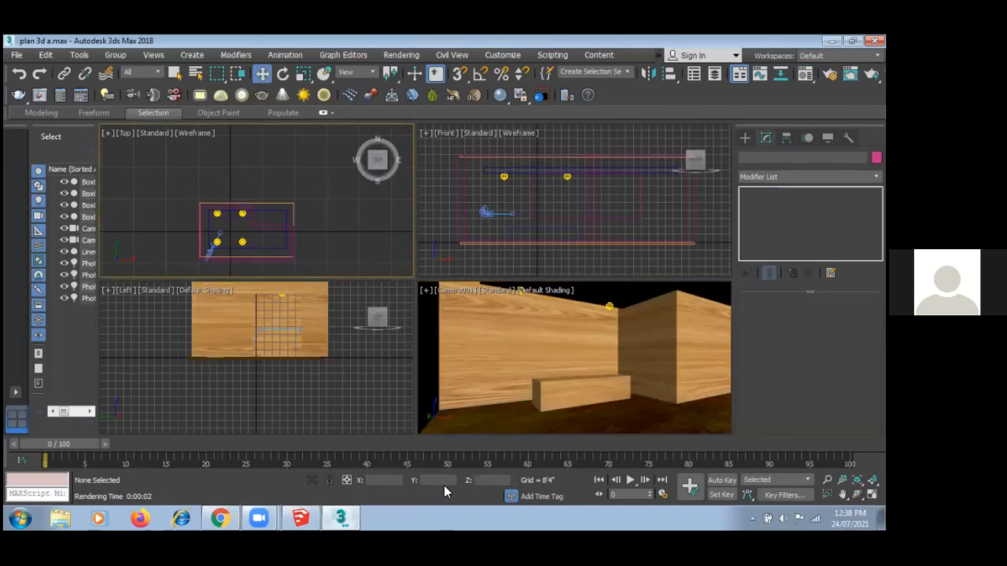
left_click(470, 257)
left_click(472, 246)
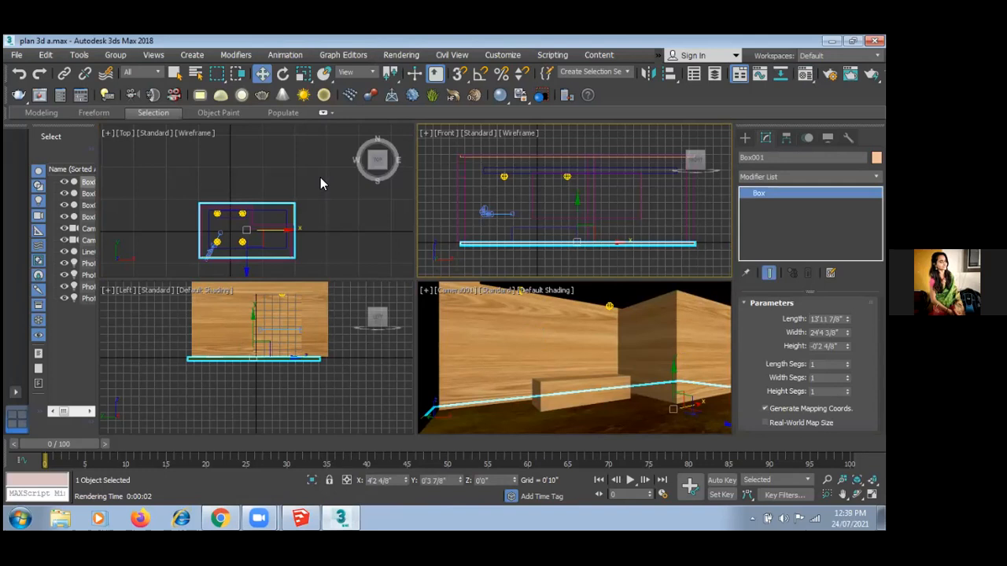
left_click(342, 196)
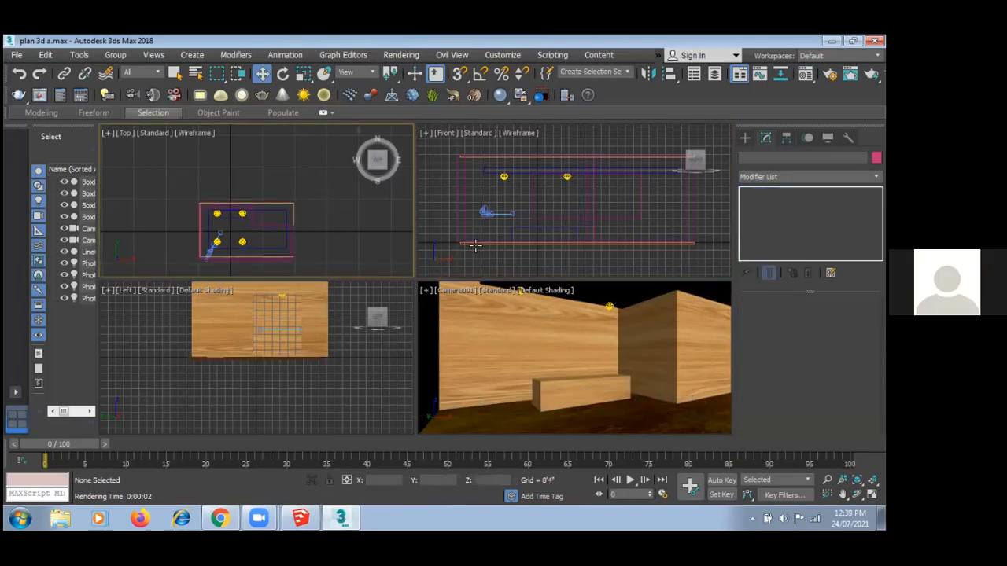
left_click(746, 138)
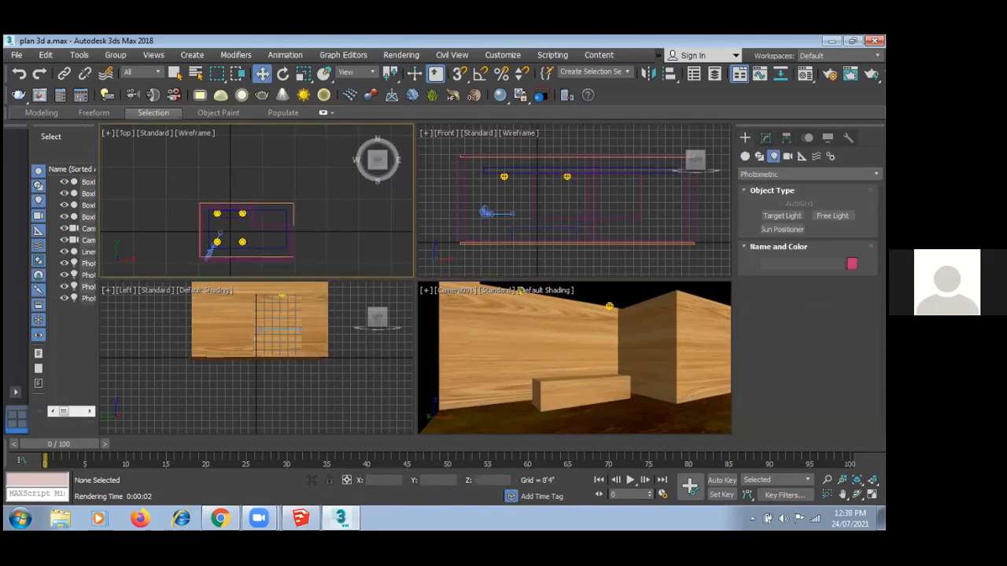
left_click(803, 174)
left_click(705, 180)
left_click(642, 213)
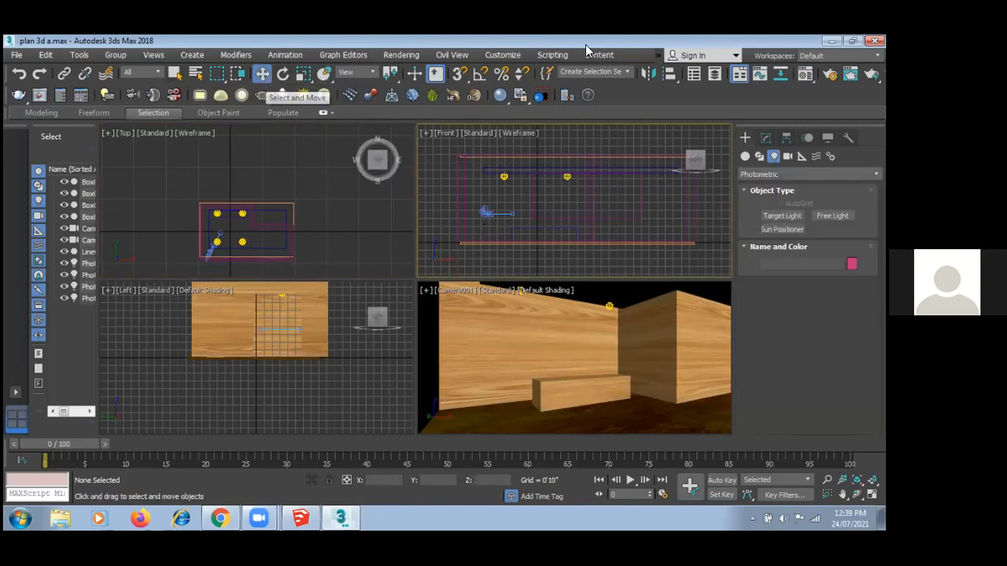
- Render the camera view, look at saving the image in JPEG format, and close the save dialog and render without saving
left_click(501, 374)
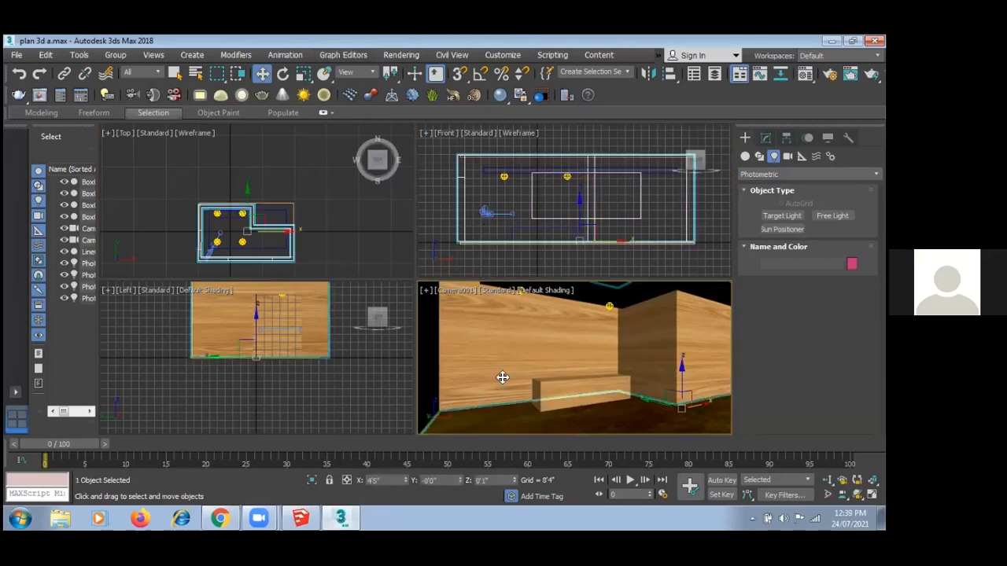
key("shift+q")
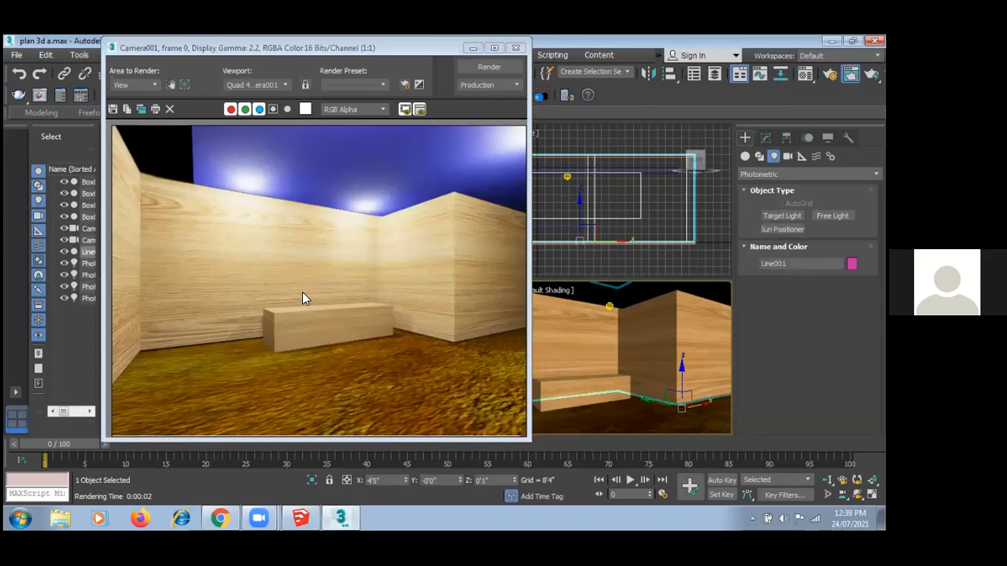
left_click(112, 109)
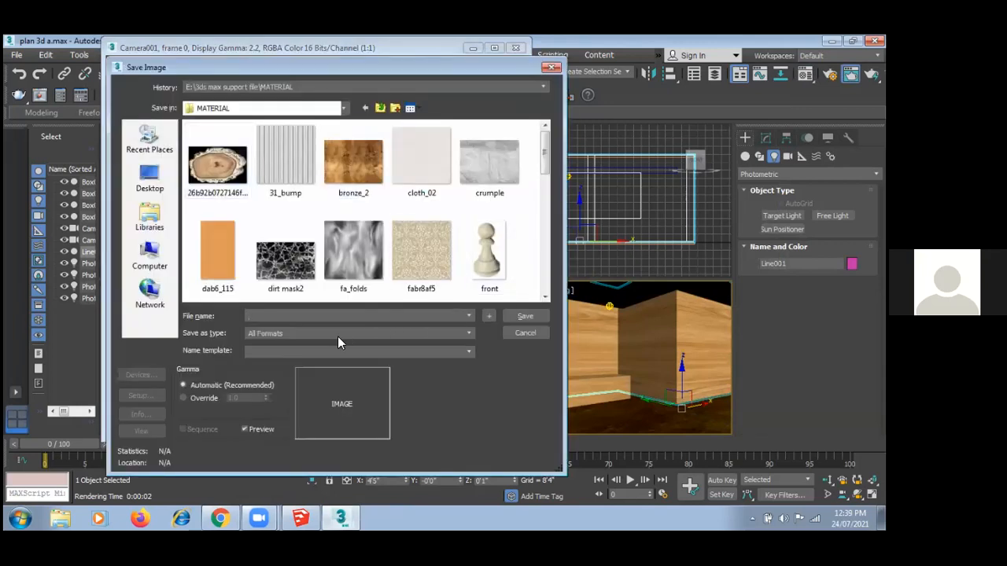
left_click(336, 333)
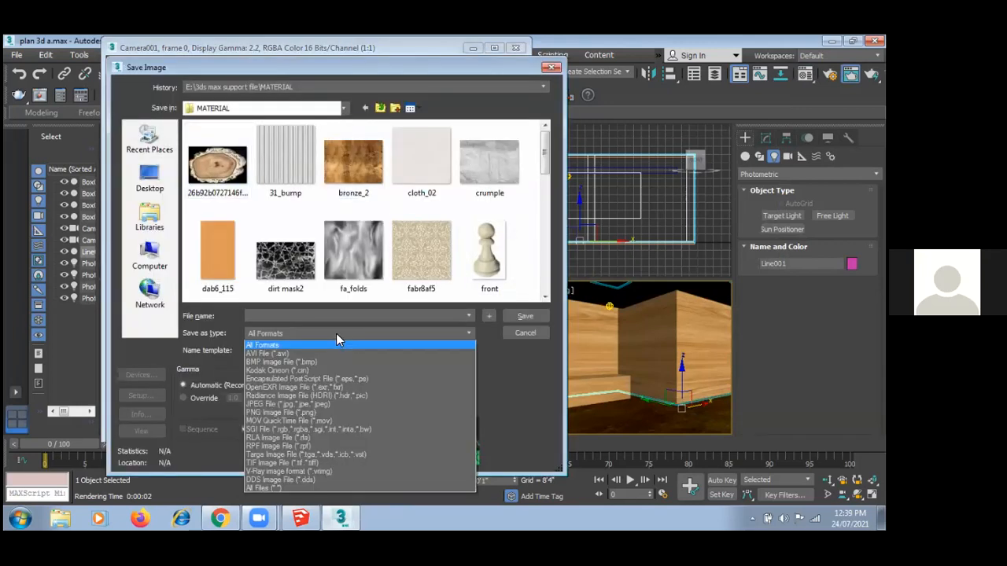
left_click(324, 405)
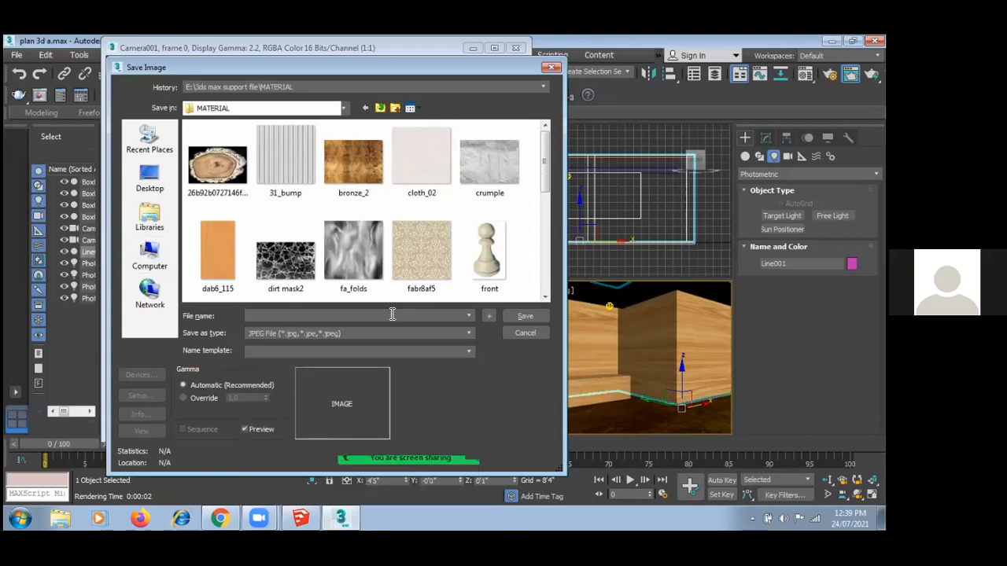
left_click(552, 67)
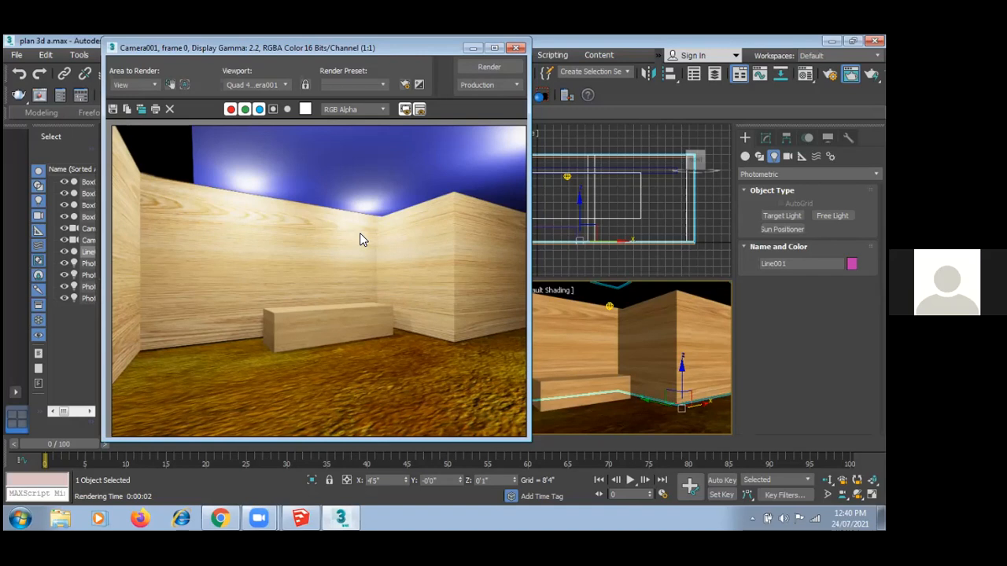
left_click(517, 48)
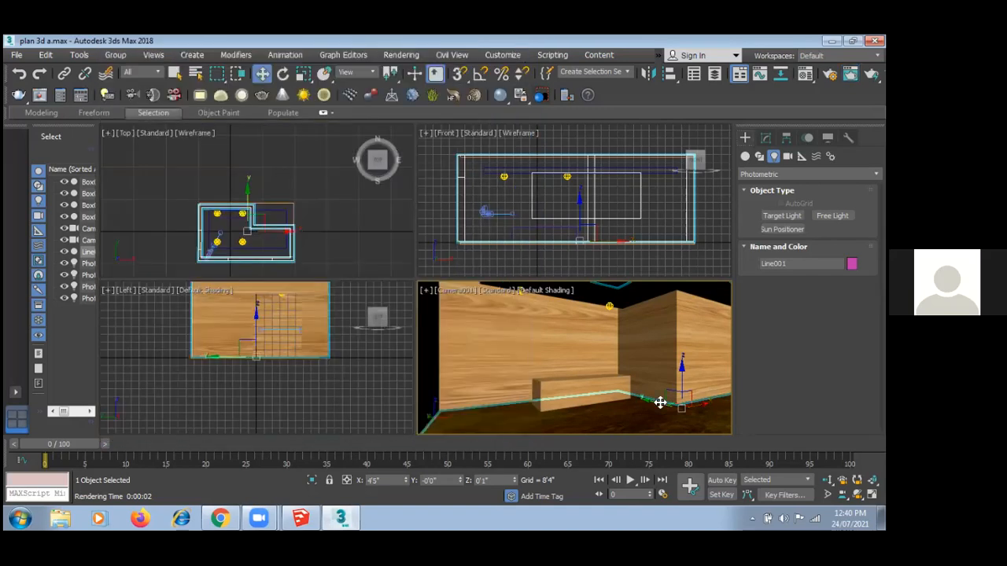
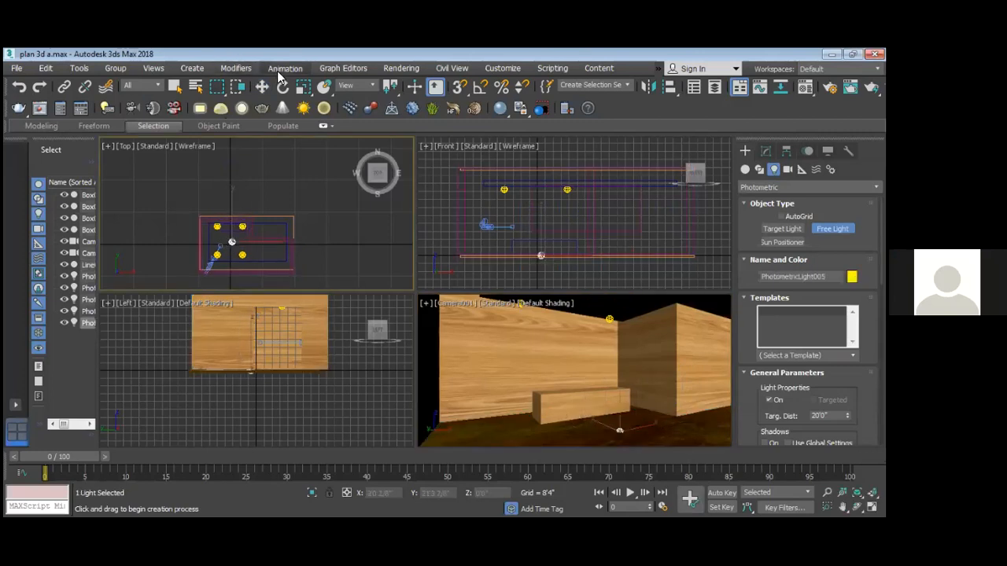
- Raise the new free light in the front view to a height of about 6'8", level with the ceiling lights
left_click(265, 88)
right_click(556, 233)
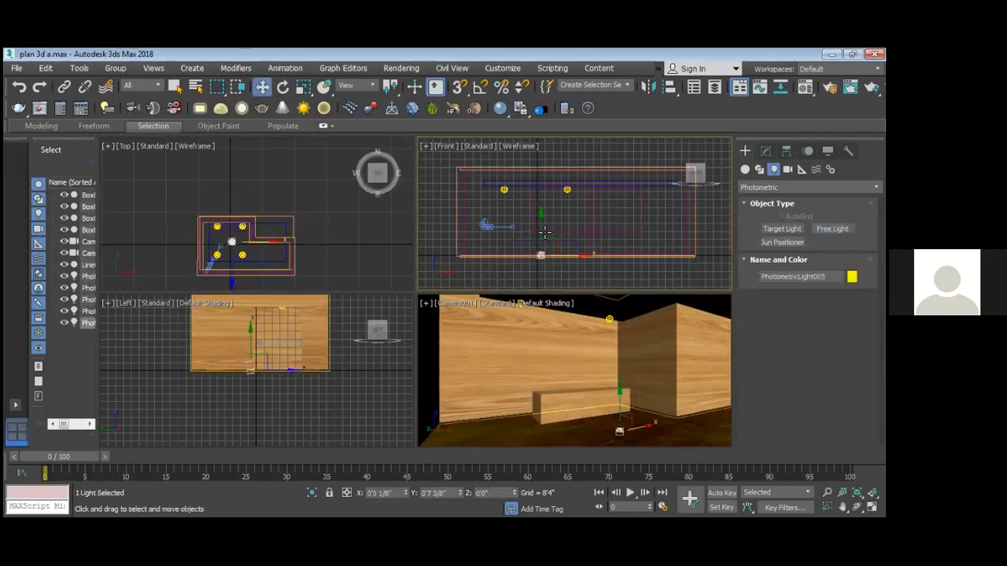
left_click_drag(541, 231, 544, 169)
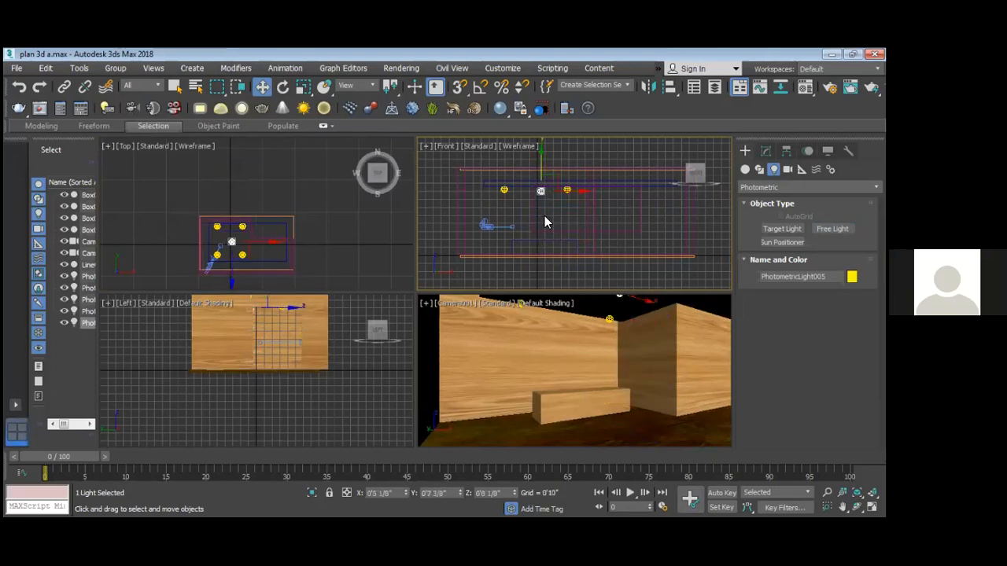
- Test-render the camera view with the raised fifth light and close the render
left_click(626, 415)
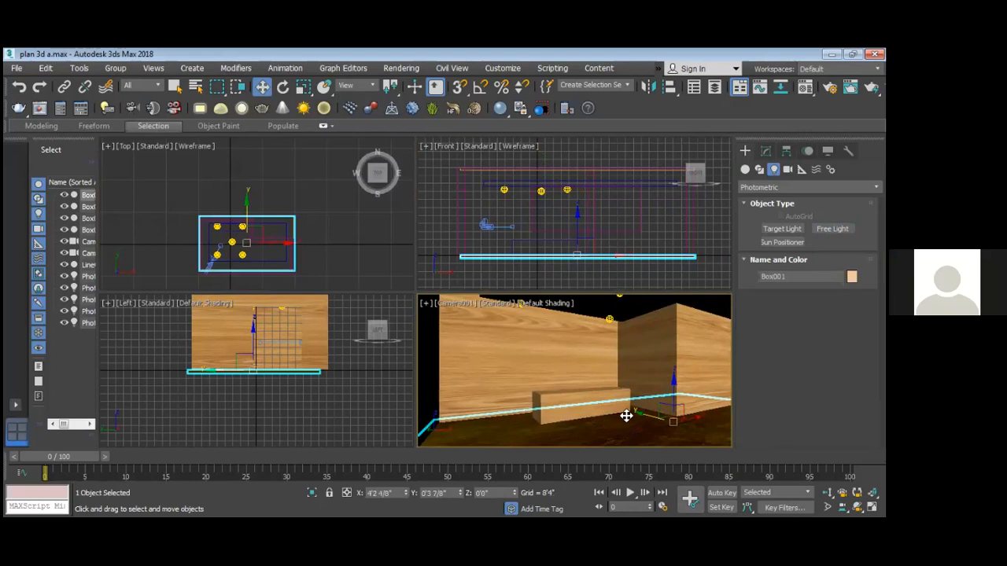
key("shift+q")
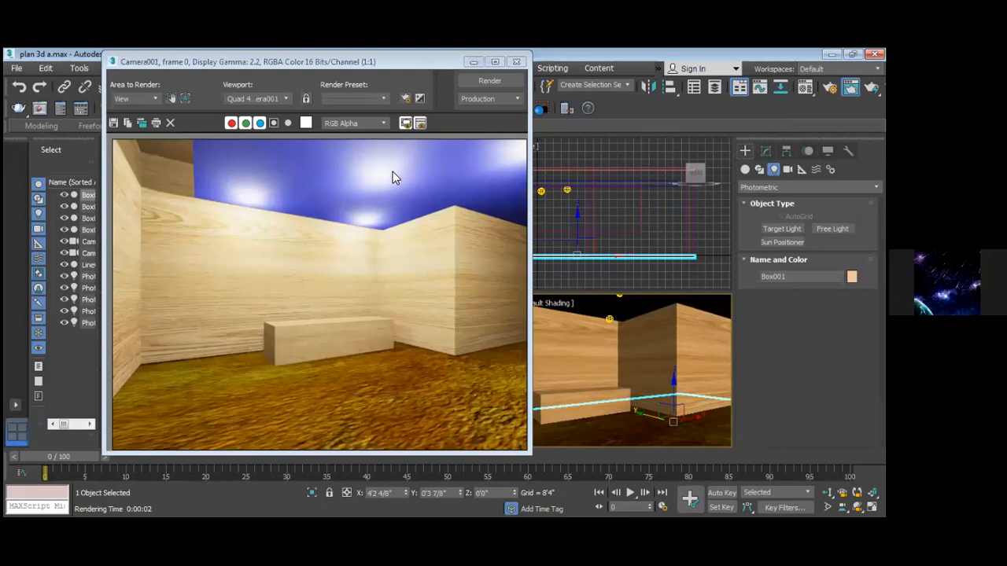
left_click(519, 63)
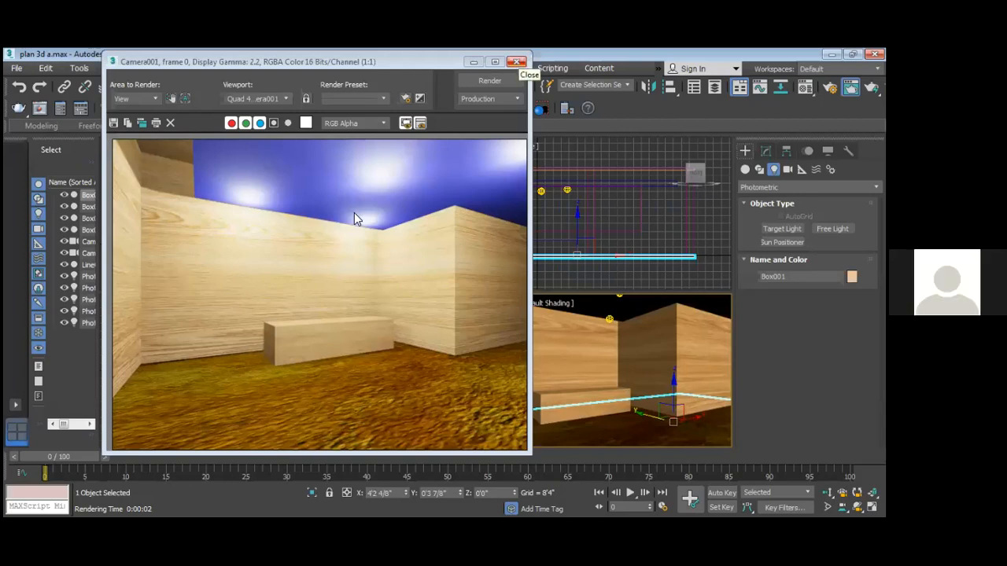
- Place another free photometric light near the middle of the room, raise it to slightly below the other lights and shift it slightly left
left_click(609, 184)
left_click(608, 184)
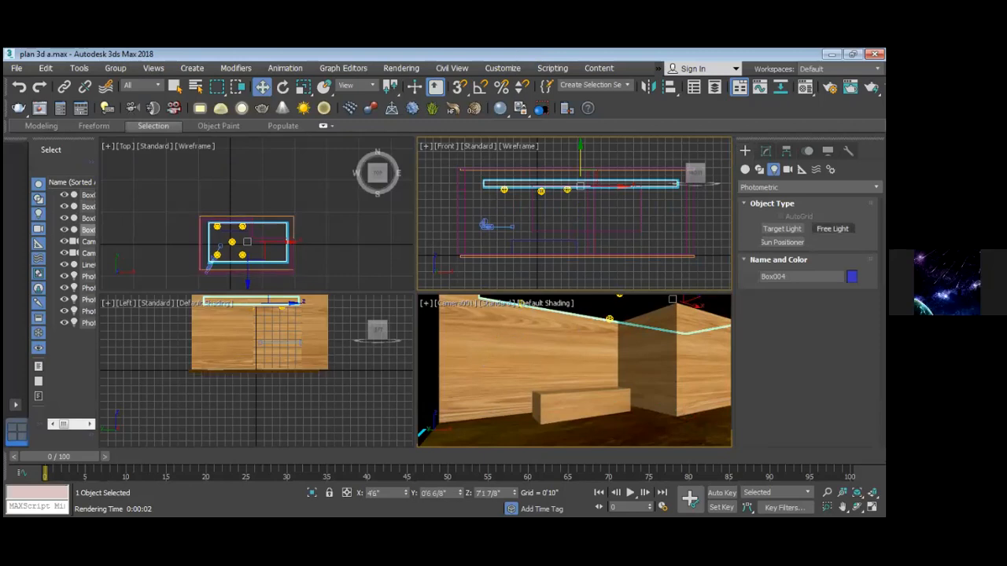
left_click(832, 228)
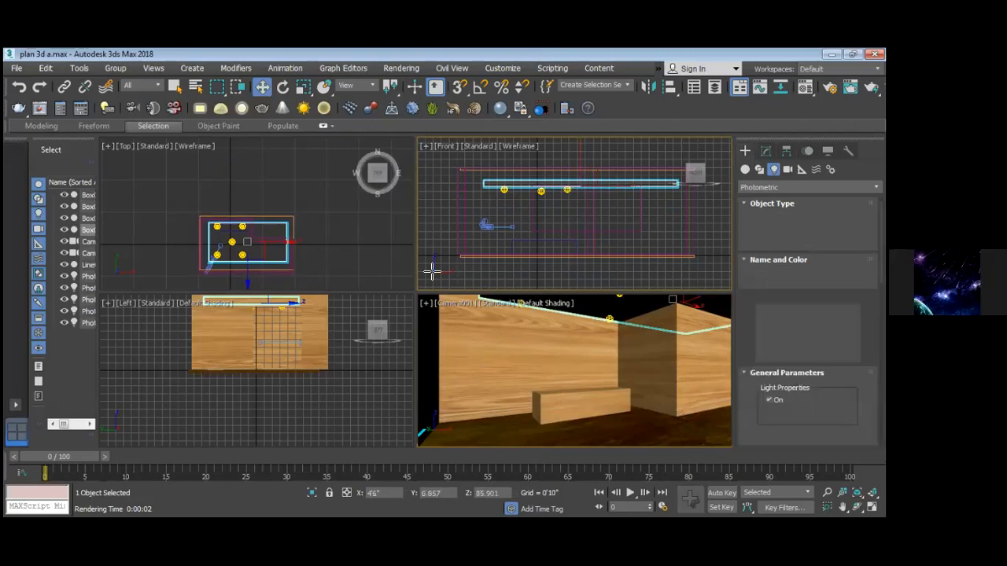
left_click(249, 237)
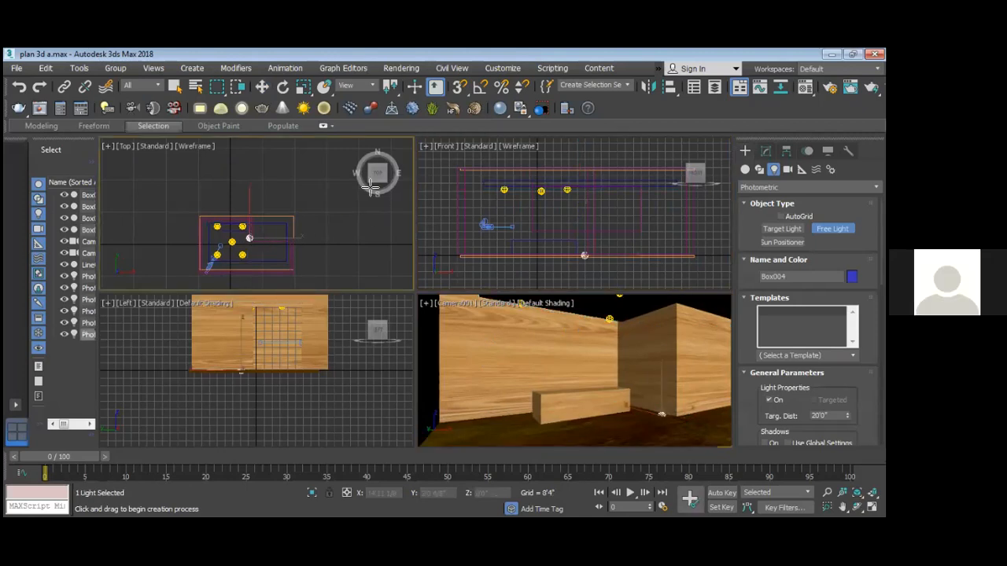
left_click(262, 86)
left_click_drag(582, 243, 566, 193)
mouse_move(627, 215)
left_mouse_down()
mouse_move(583, 210)
mouse_move(615, 213)
left_mouse_up()
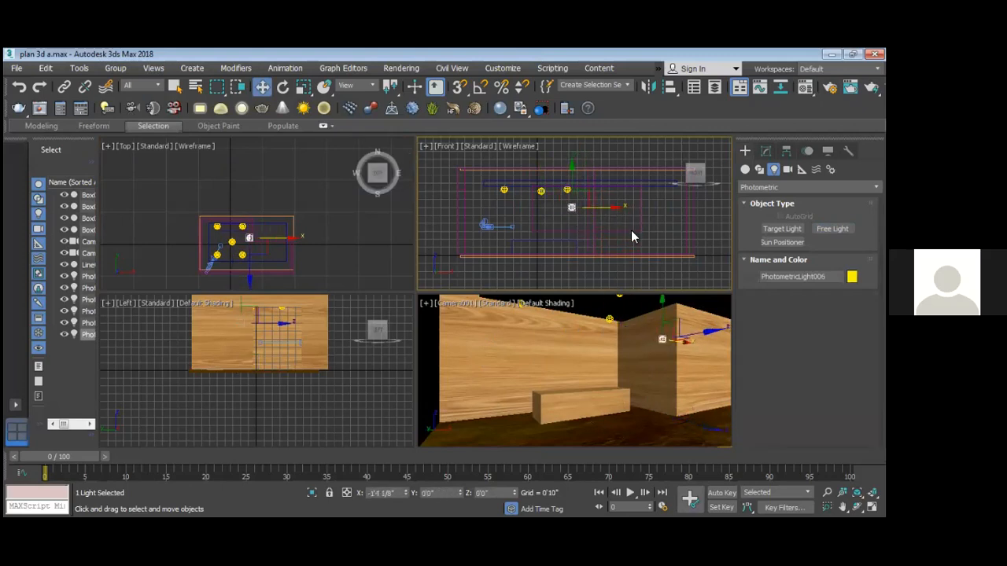
- Test-render the camera view with the sixth light added
left_click(654, 391)
left_click(647, 338)
left_click(646, 417)
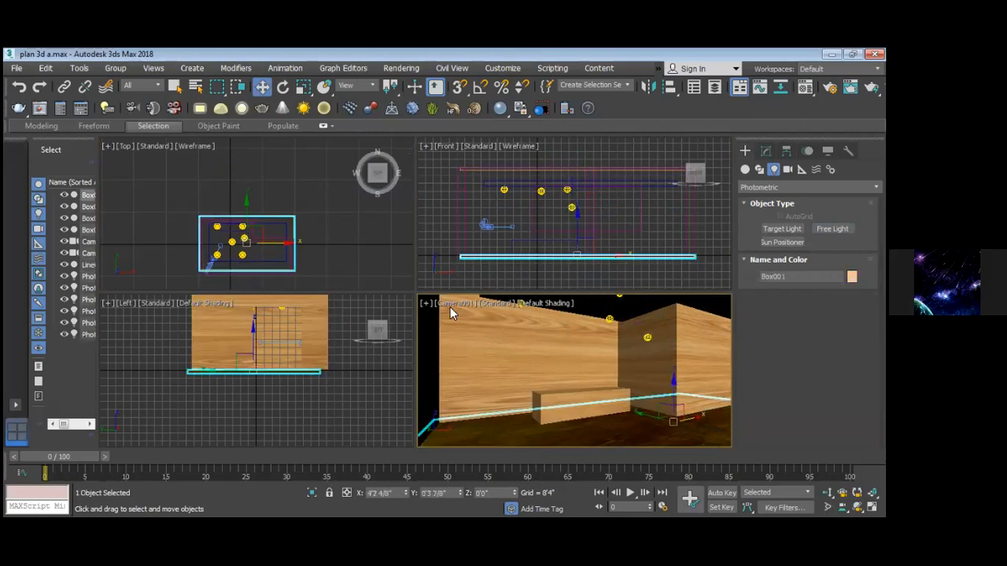
key("shift+q")
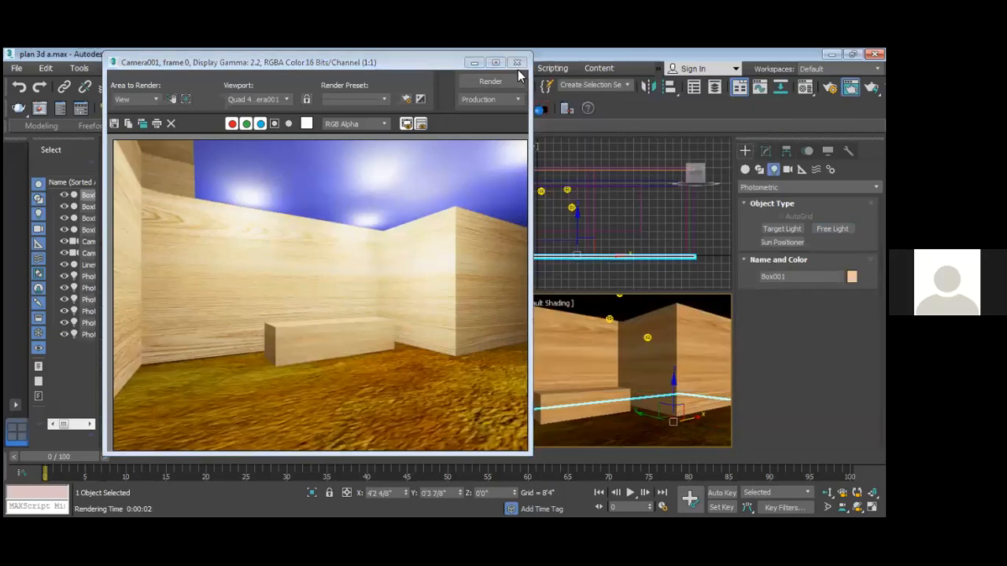
- Close the render and set the sixth light's distribution type to Photometric Web
left_click(520, 62)
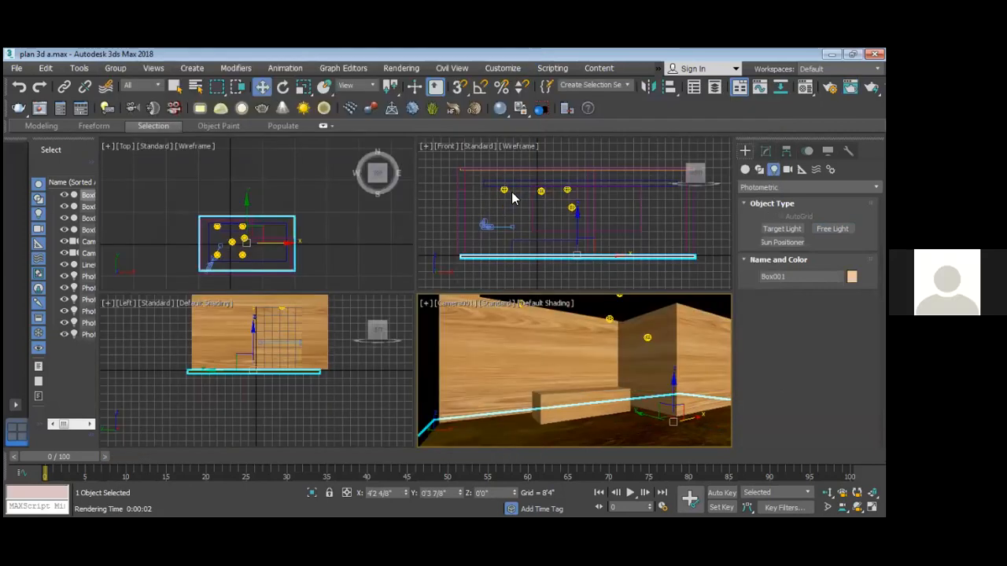
left_click(570, 209)
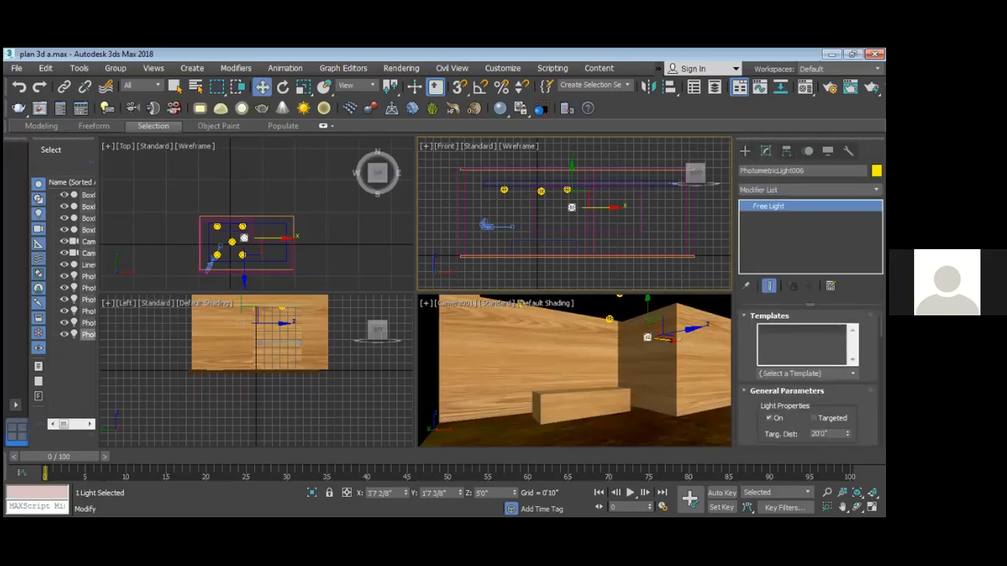
scroll(808, 370, "down", 5)
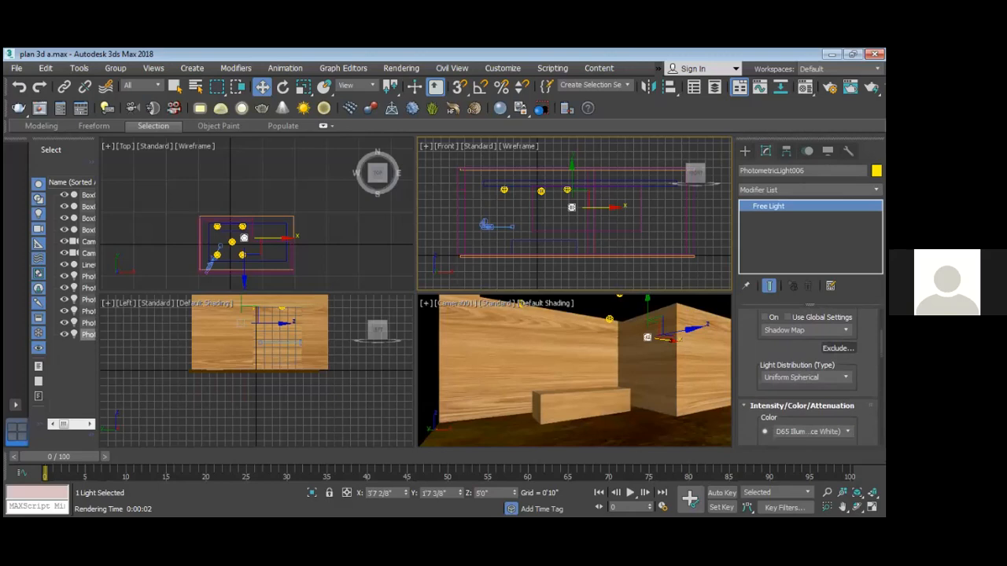
left_click(806, 376)
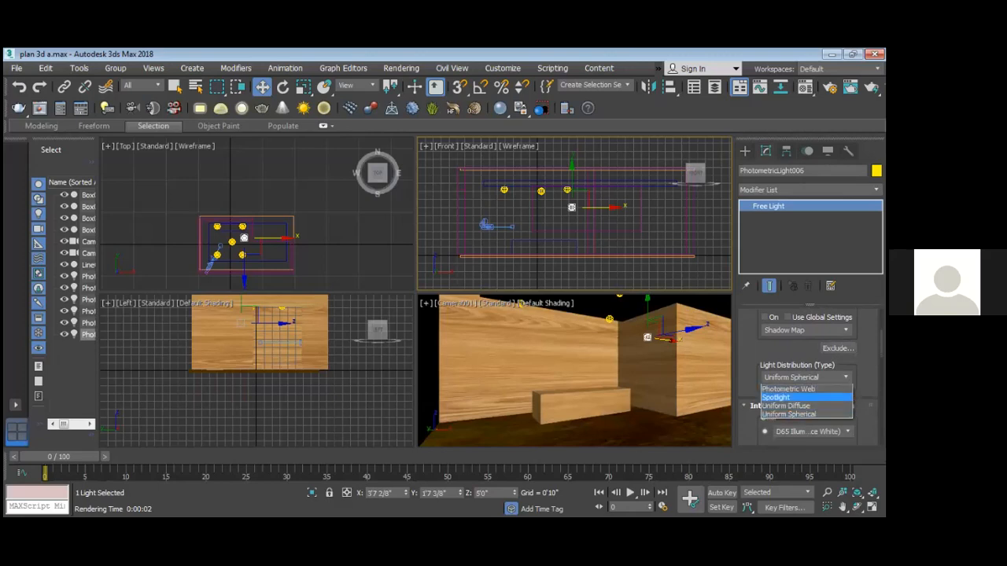
left_click(787, 389)
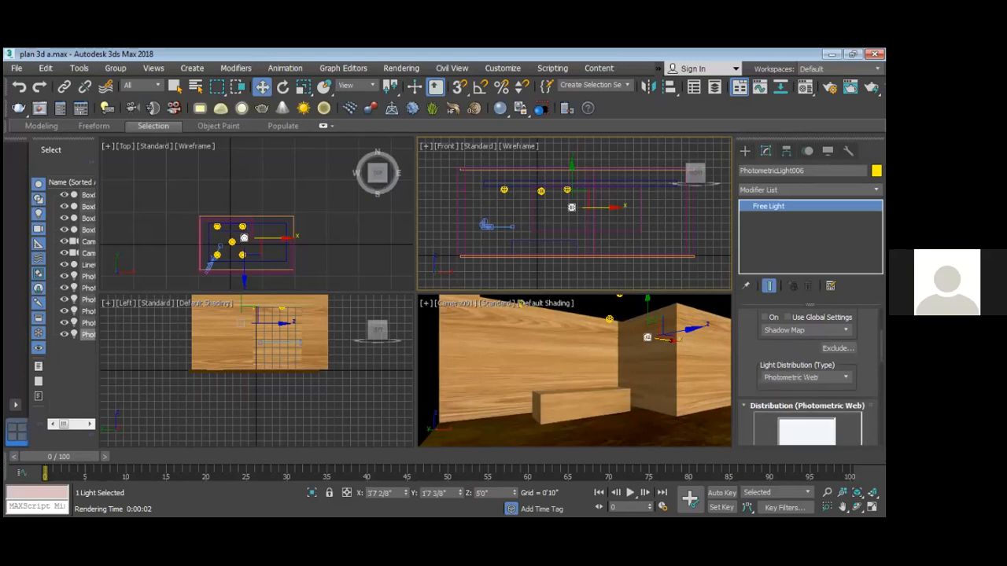
scroll(806, 378, "down", 3)
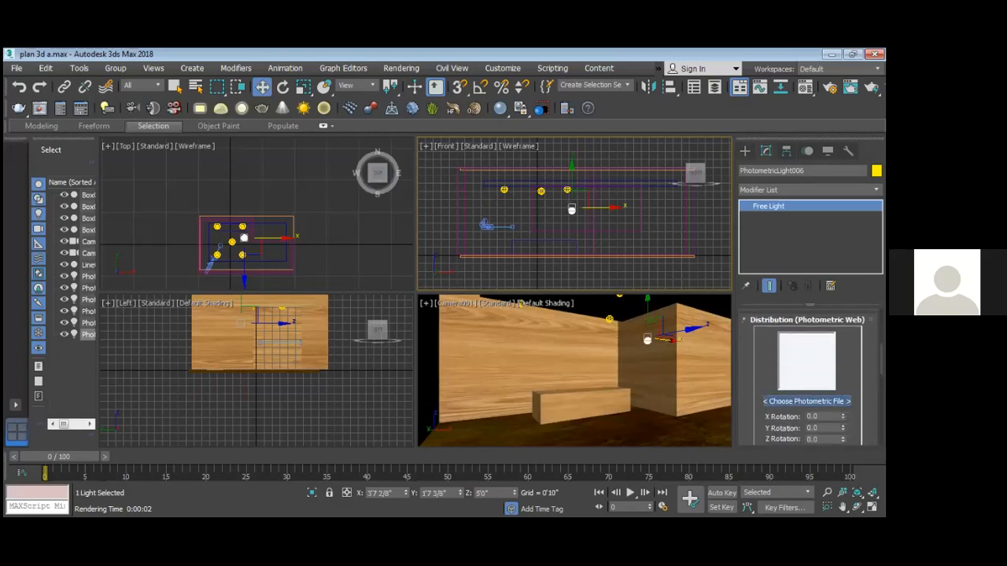
- Load the photometric file 22.ies from the IES Light\ies folder into the sixth light
left_click(806, 401)
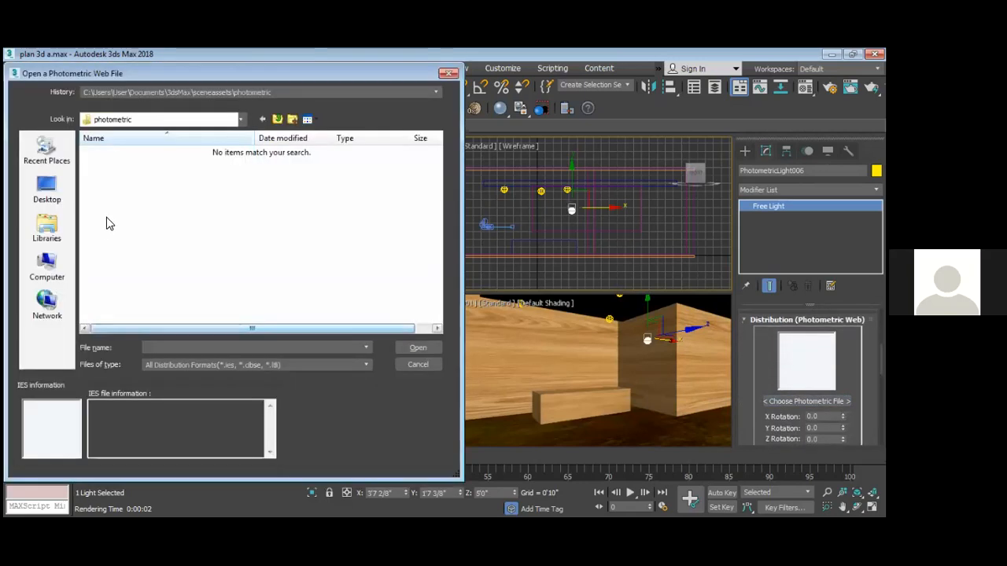
left_click(196, 92)
left_click(188, 111)
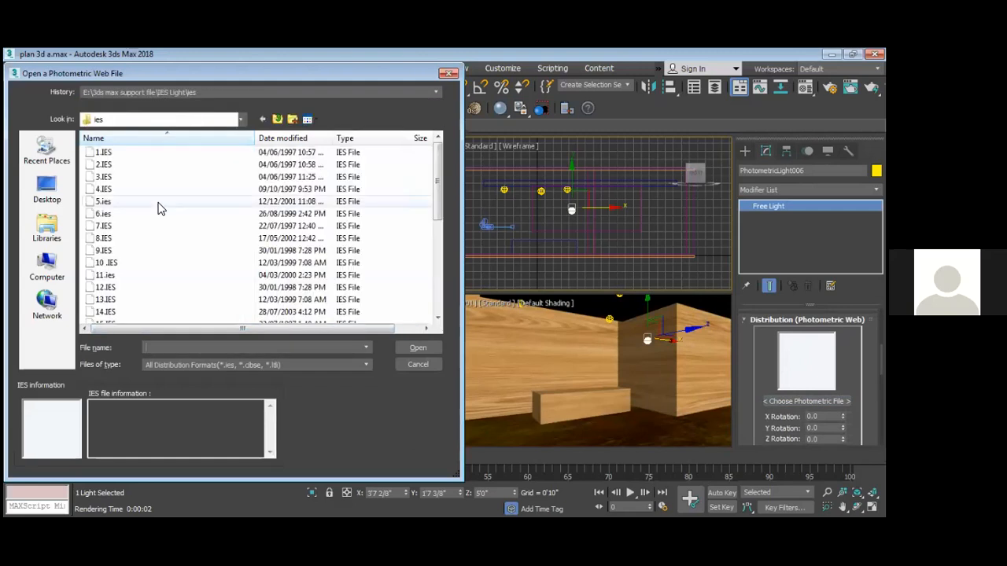
left_click(106, 312)
left_click_drag(443, 192, 437, 251)
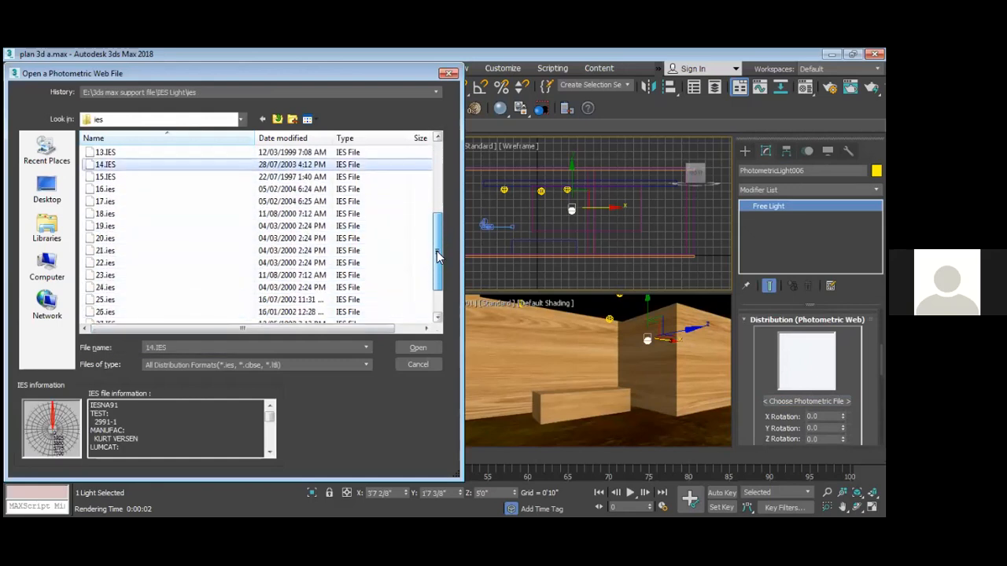
left_click(107, 264)
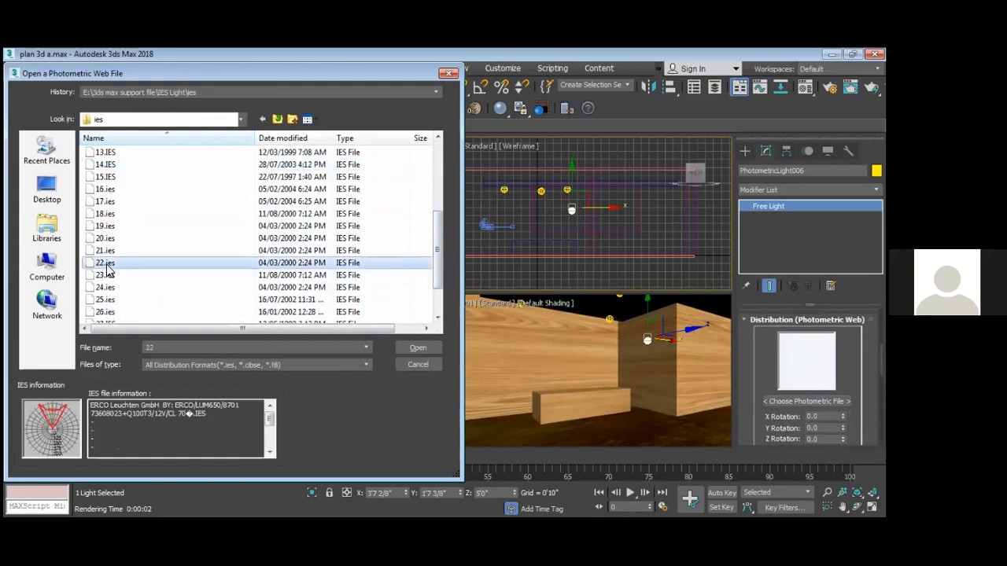
double_click(107, 265)
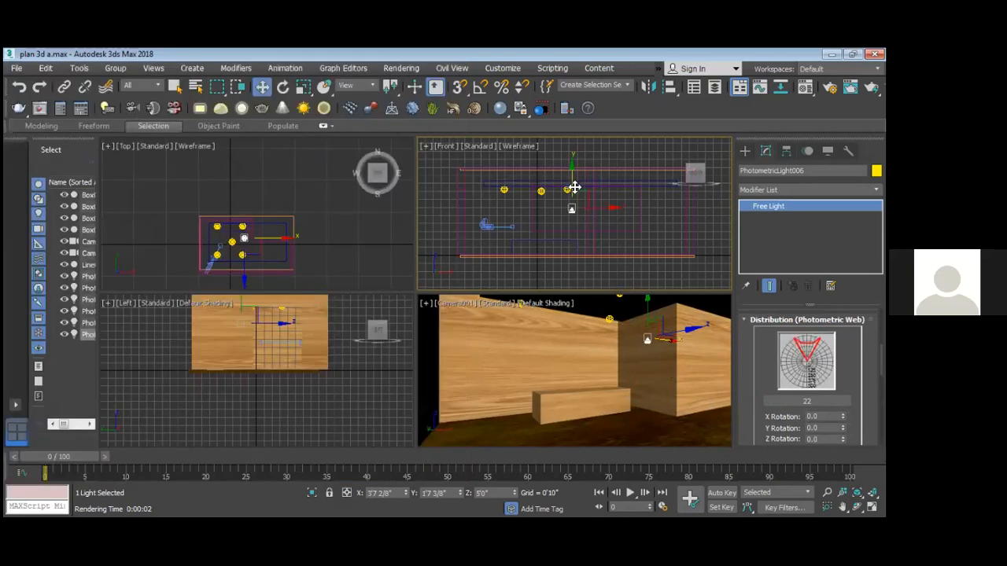
- Delete the two right-hand ceiling lights and the central fifth light in the top view
left_click(204, 191)
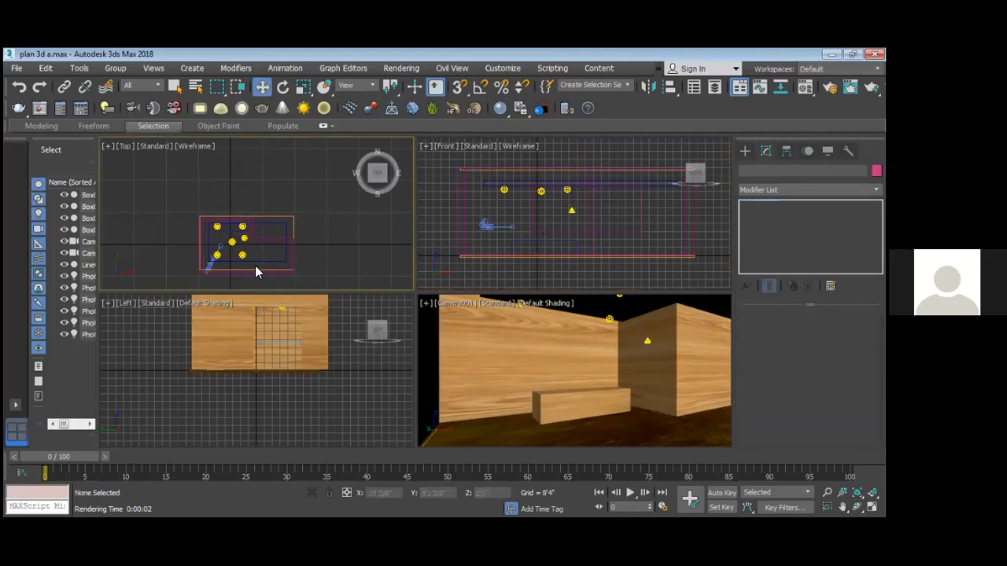
left_click(242, 254)
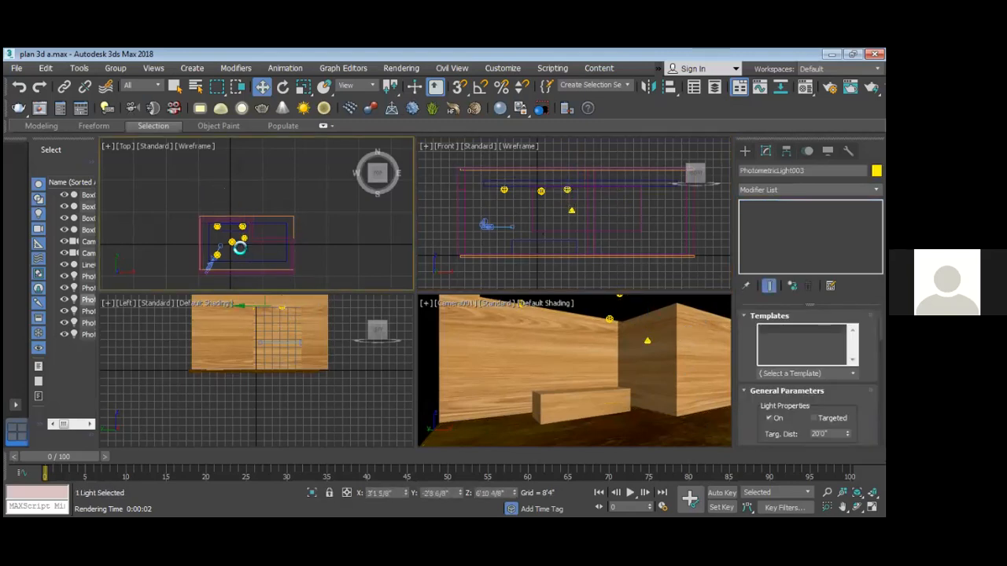
left_click(243, 227)
key("Delete")
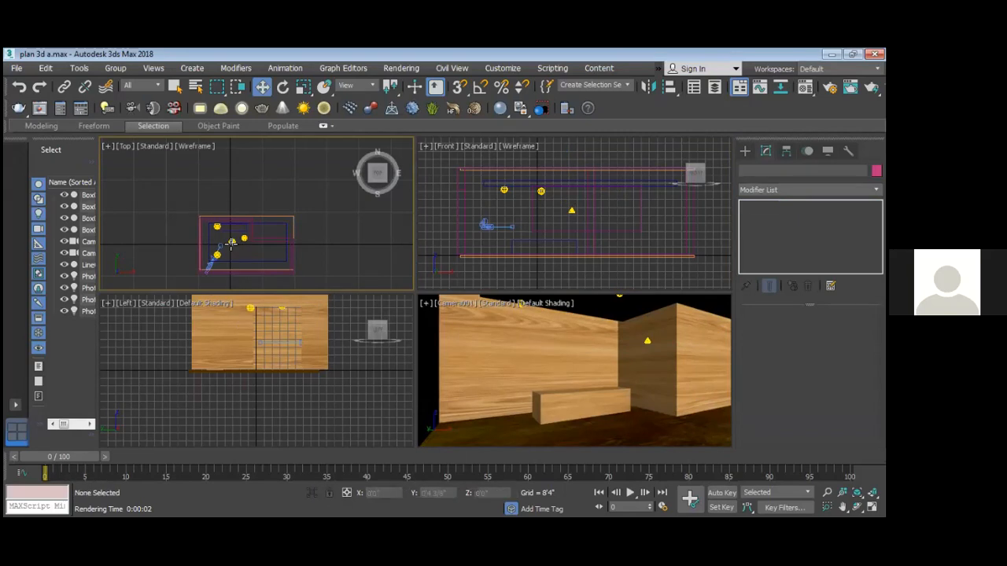
left_click(244, 238)
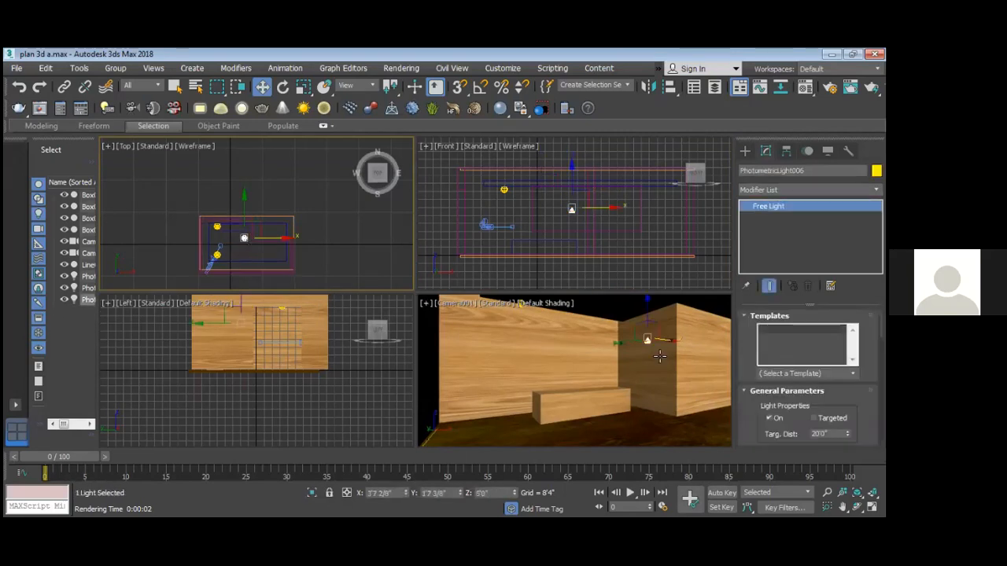
left_click(746, 151)
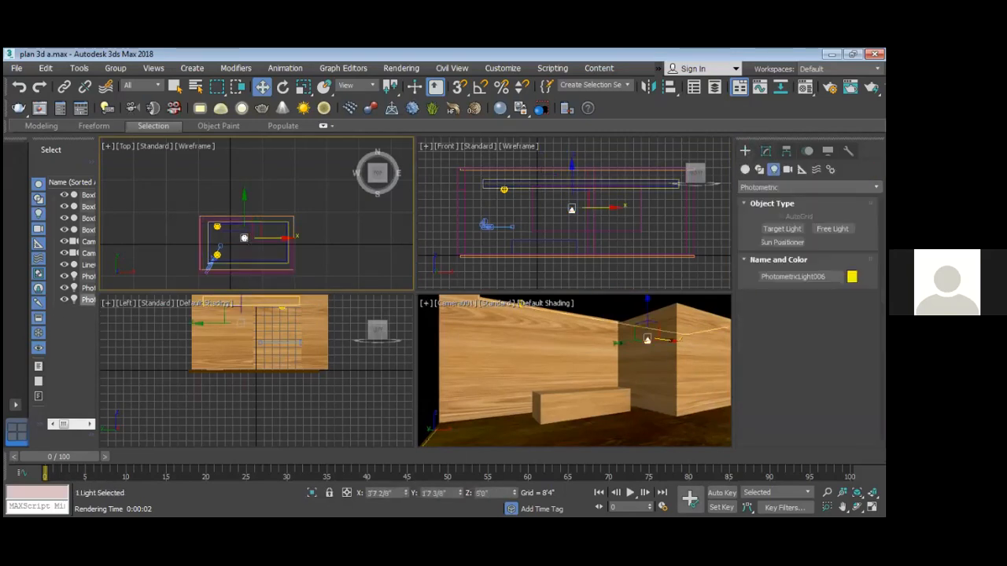
left_click(765, 151)
- Test-render the camera view with the IES light and the two left-hand ceiling lights, and close the render
left_click(638, 409)
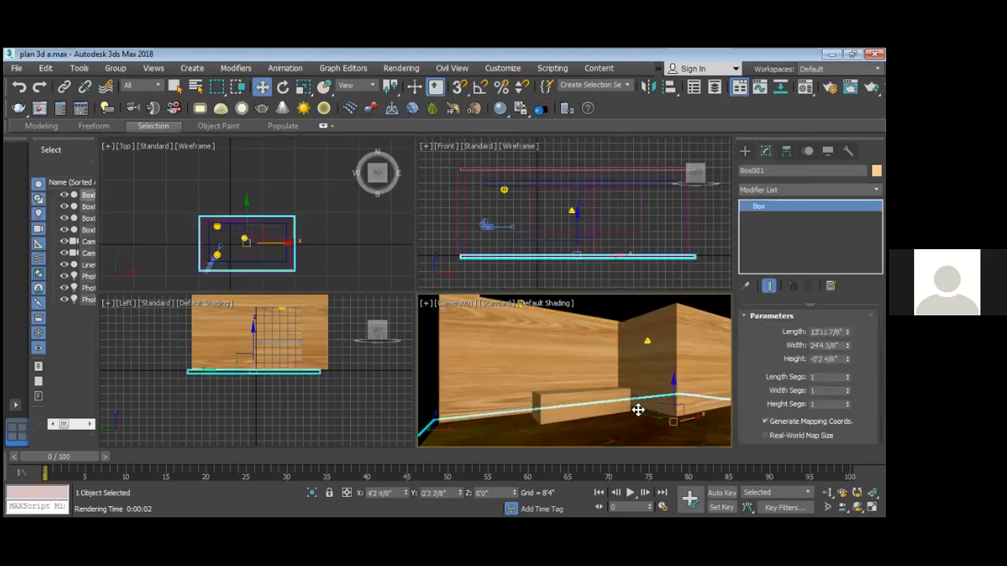
key("shift+q")
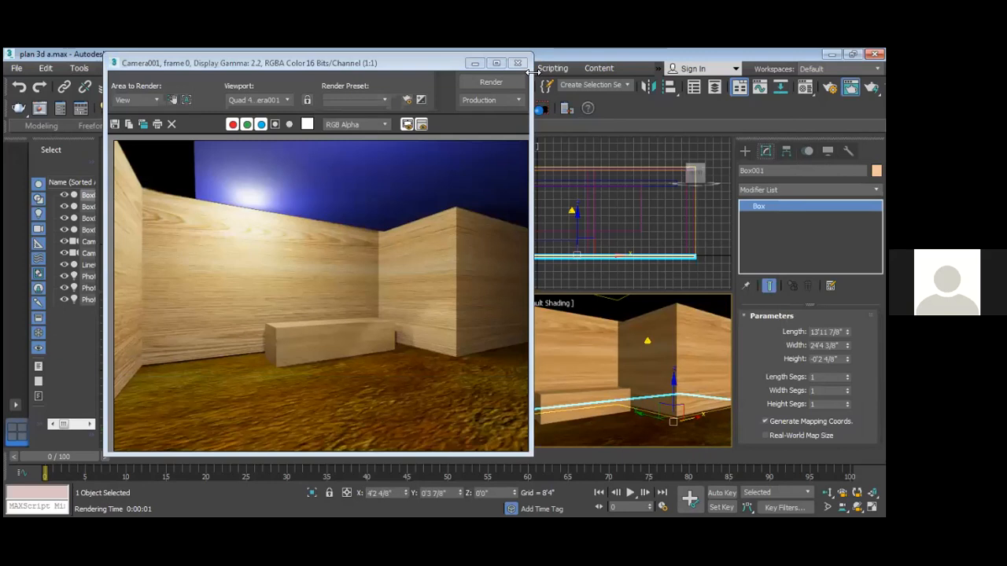
key("Escape")
- Delete the upper-left ceiling light in the top view and raise the IES light to a height of about 6'7"
left_click(217, 228)
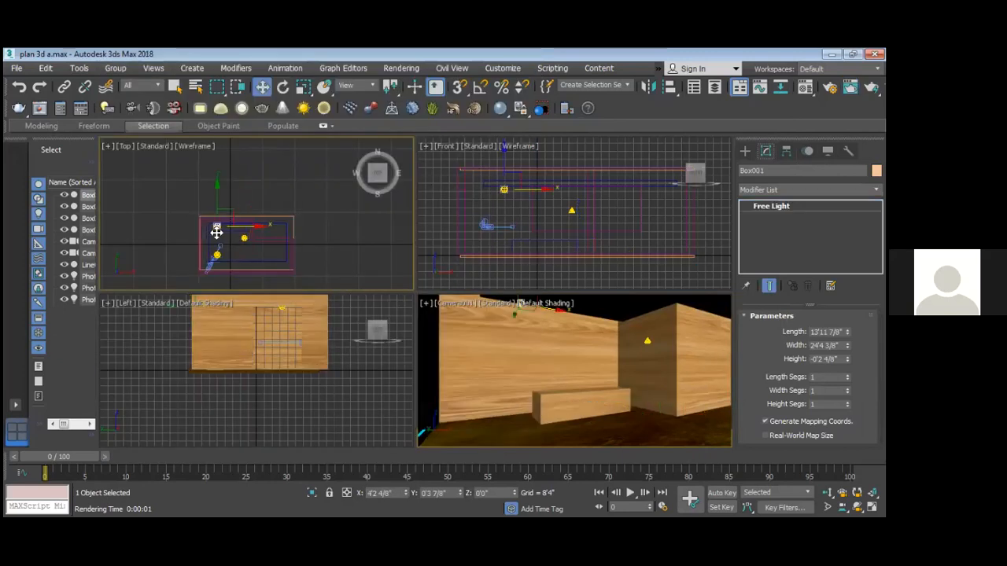
key("Delete")
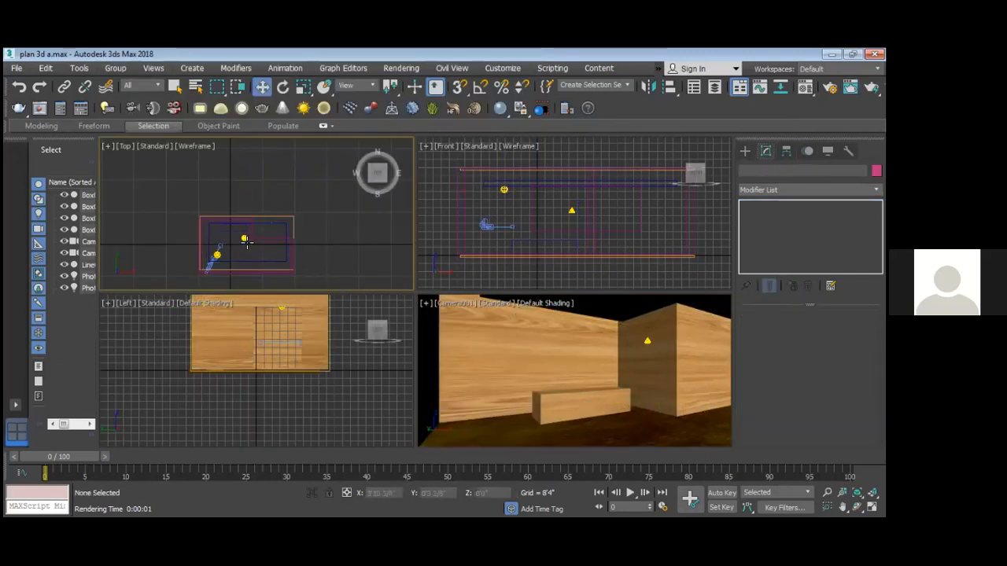
left_click(244, 238)
left_click(572, 181)
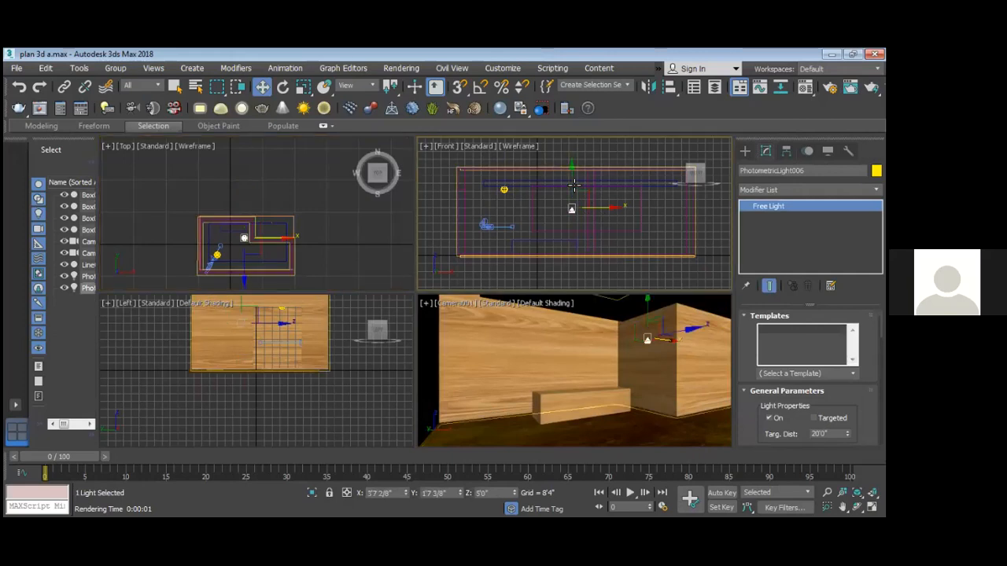
- Test-render the camera view with the raised IES light and close the render
left_click(668, 384)
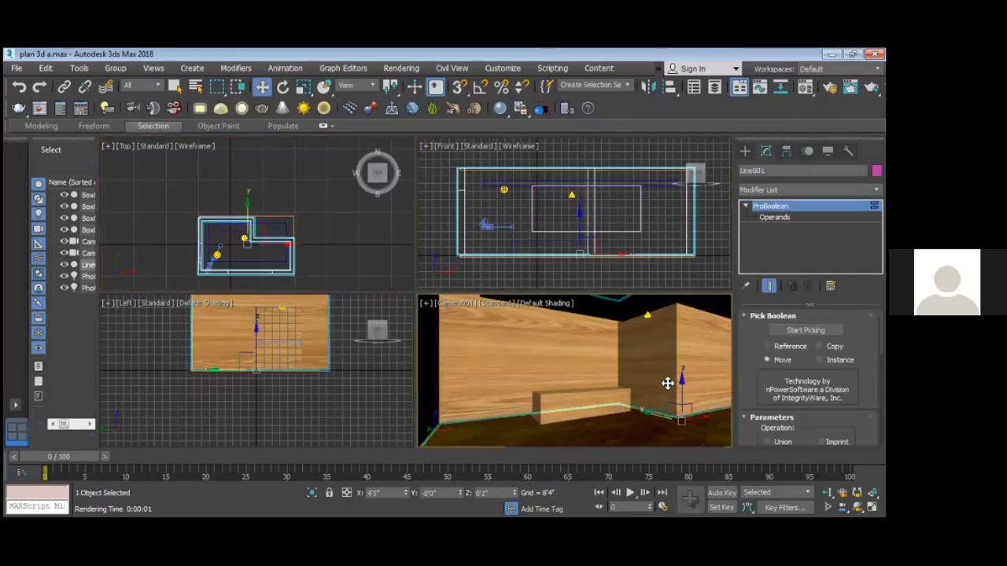
key("shift+q")
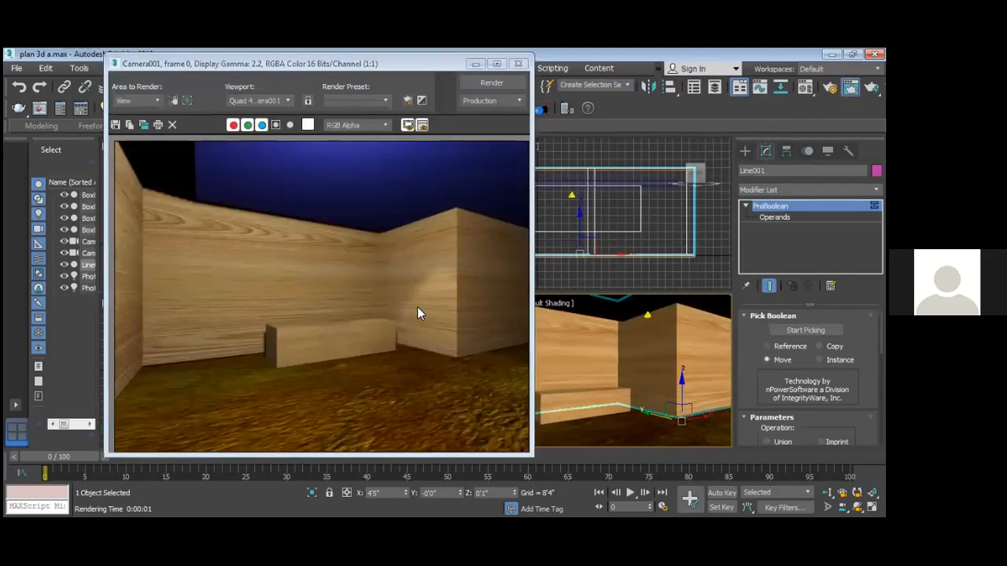
left_click(519, 65)
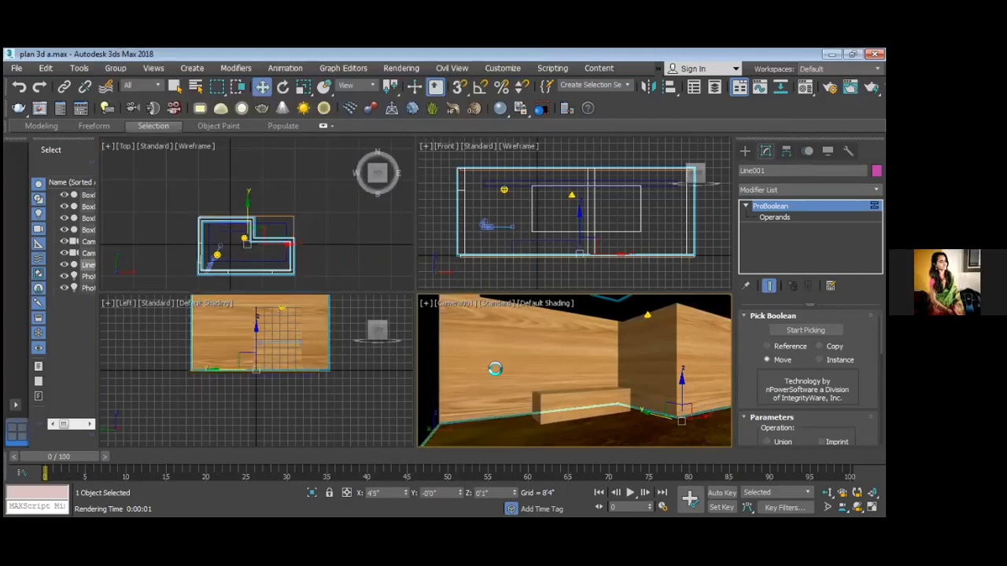
- Replace the walls' wood material with the plain grey 03 - Default material and minimize the Material Editor
left_click(314, 231)
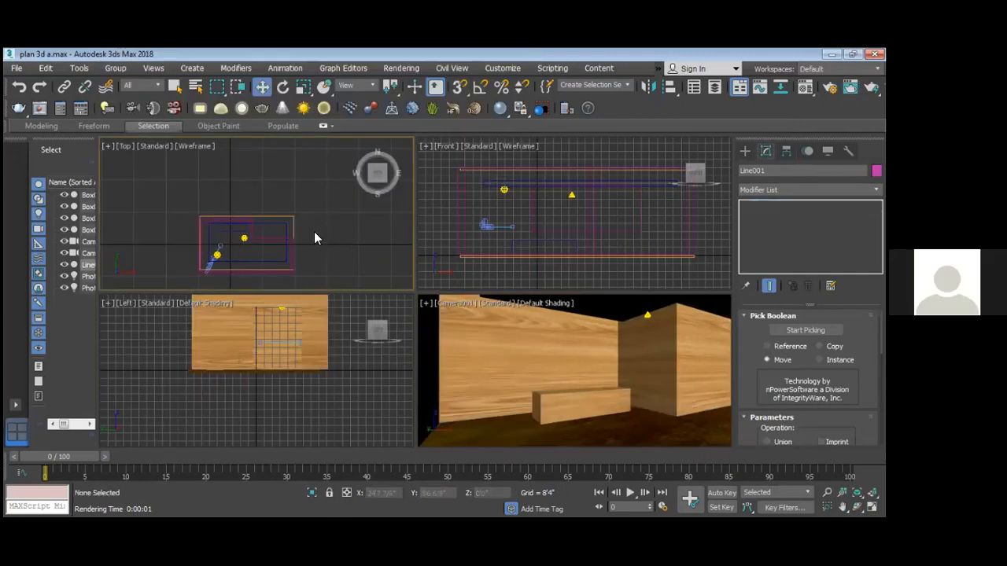
left_click(283, 240)
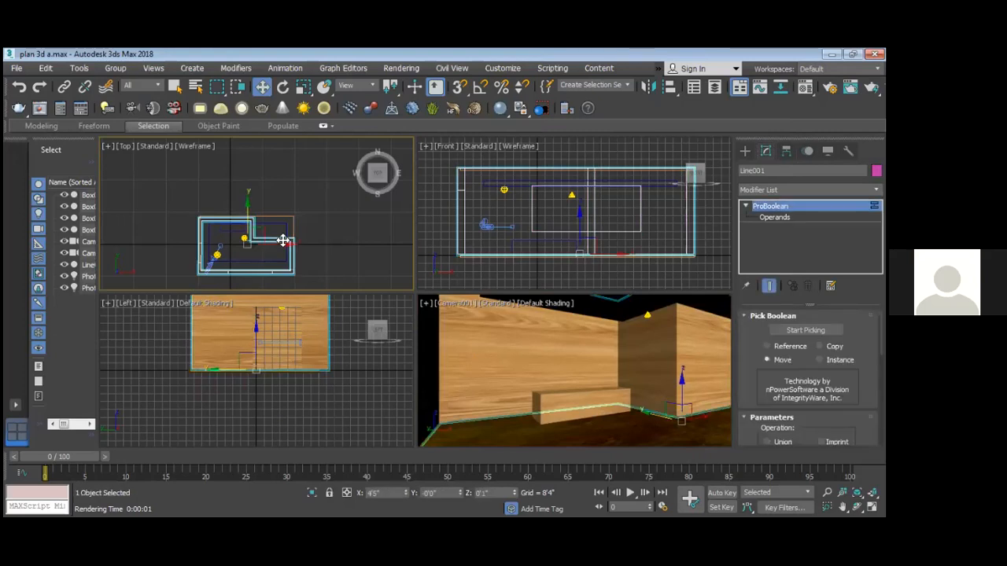
key("m")
left_click(334, 114)
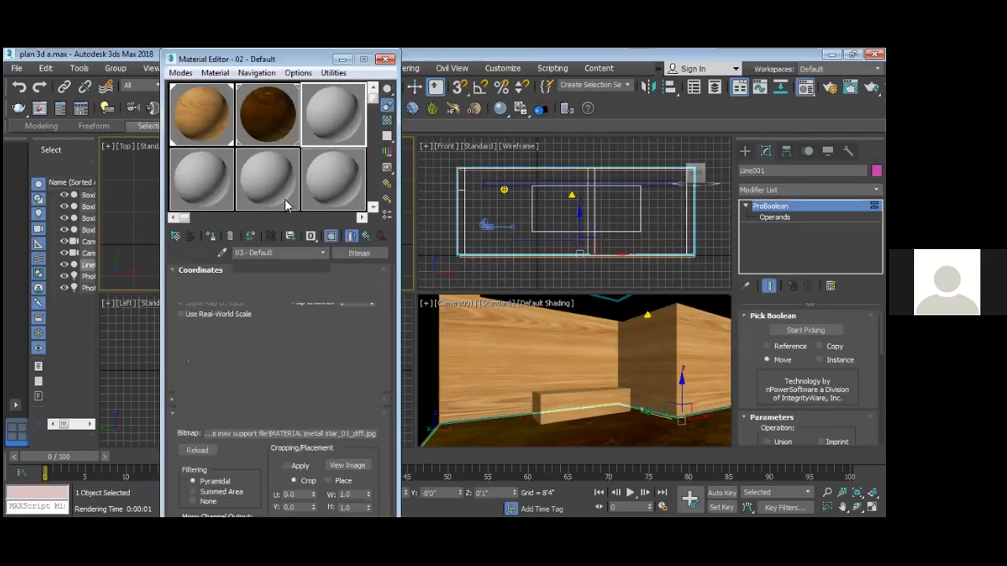
left_click(331, 237)
left_click(330, 237)
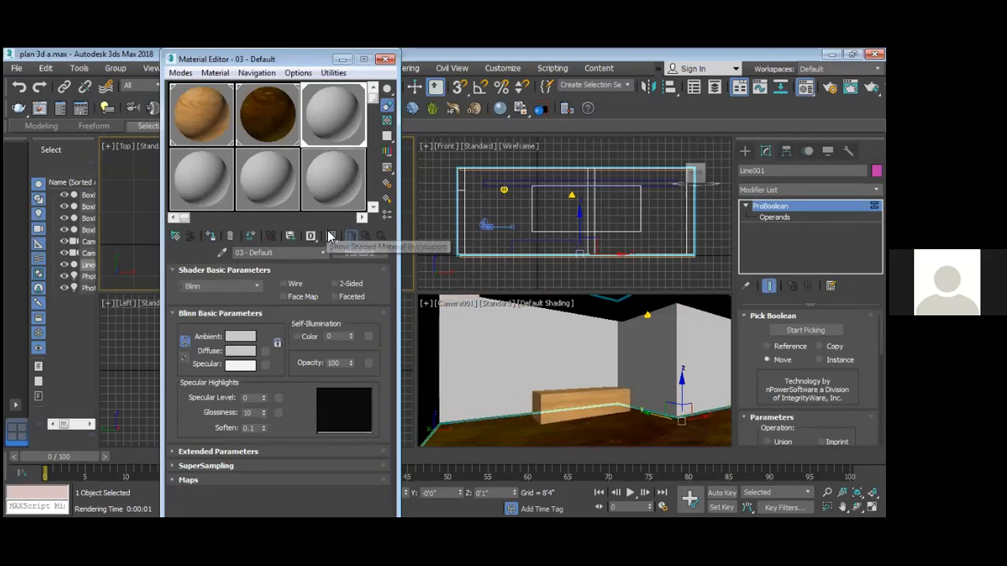
left_click(342, 59)
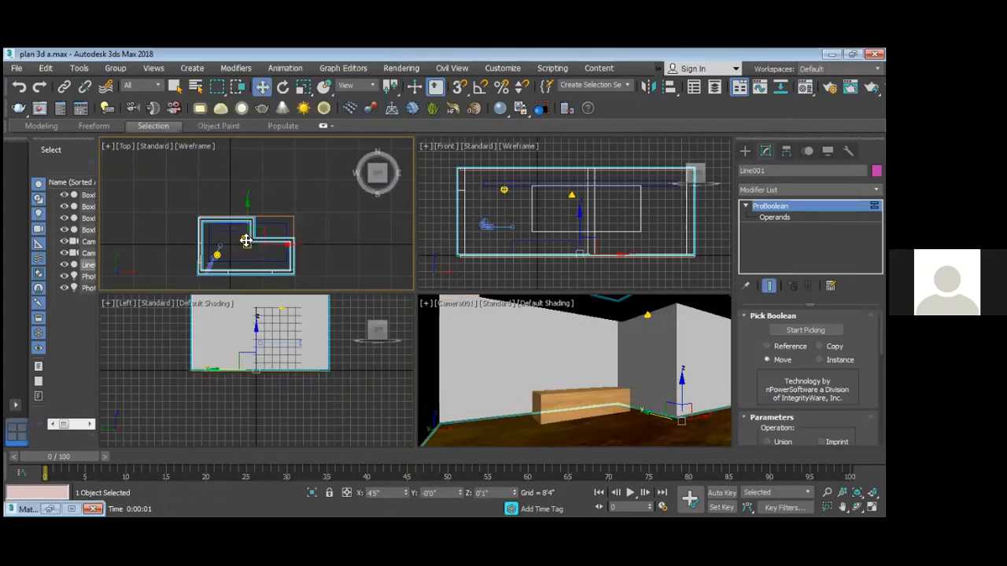
- Move the IES light above the box near the back wall, to about X 0'5", Y 5'6"
left_click_drag(267, 238, 250, 239)
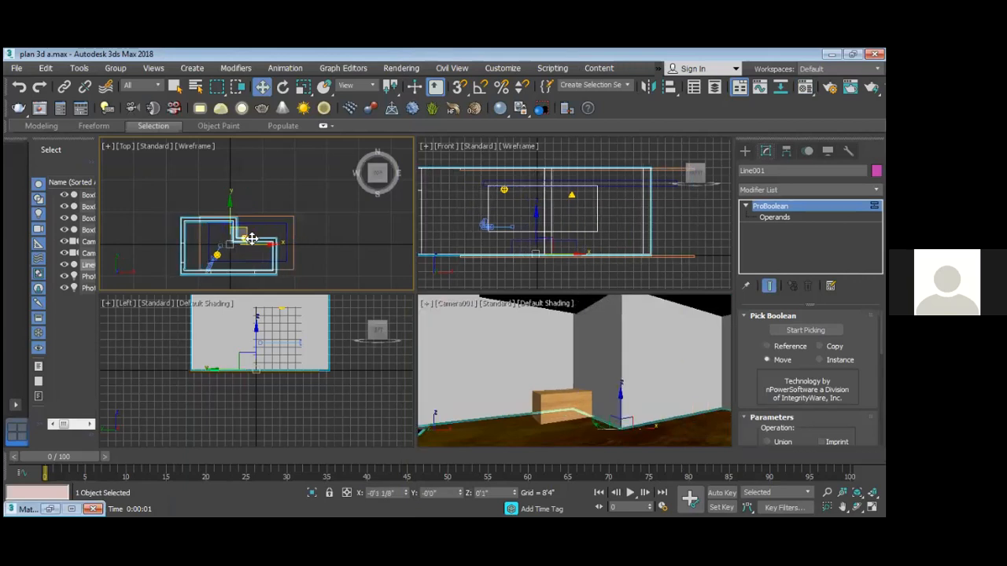
key("ctrl+z")
left_click(310, 182)
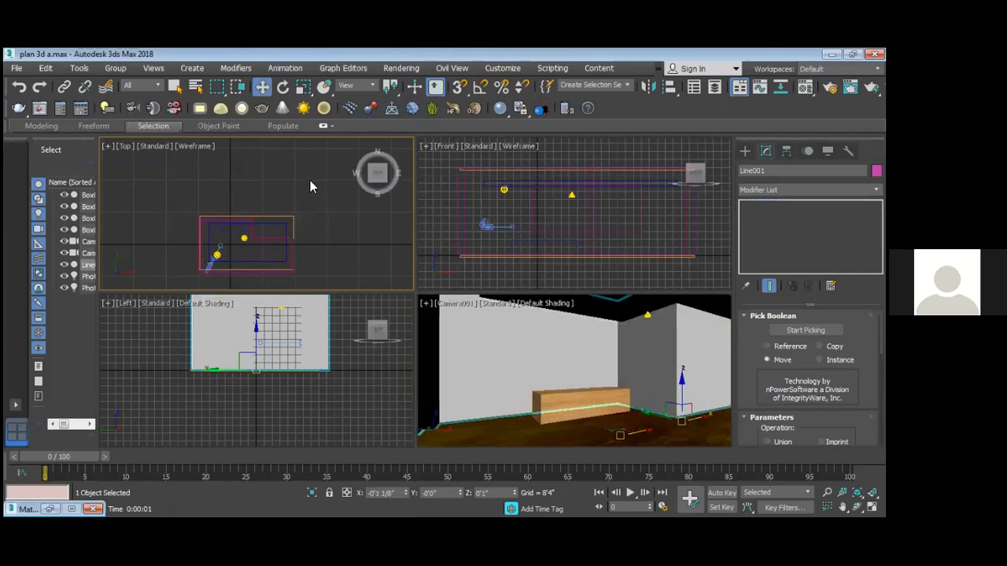
left_click(244, 238)
left_click_drag(258, 225, 247, 210)
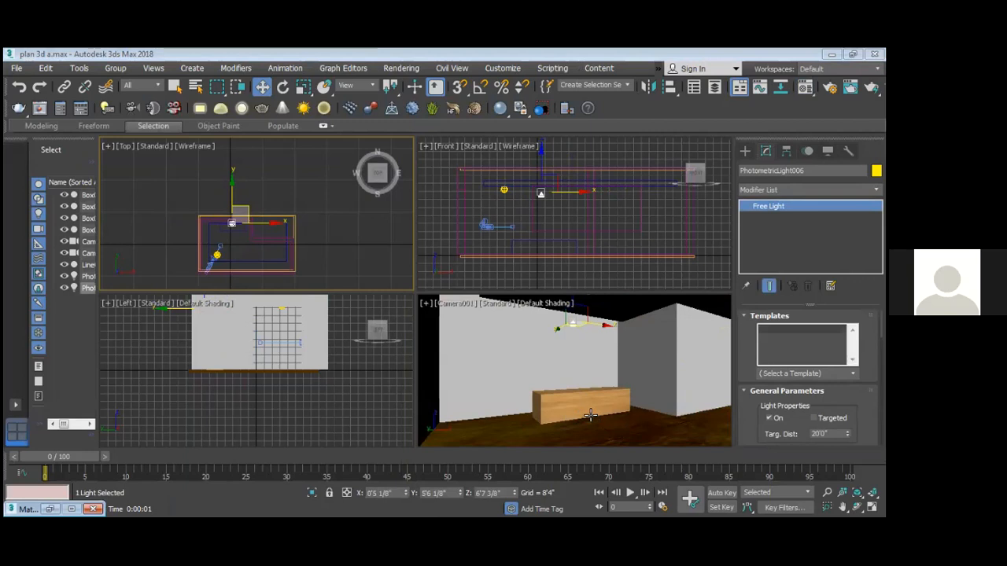
- Test-render the camera view twice to check the IES light's beam on the grey wall above the box, closing each render
left_click(588, 413)
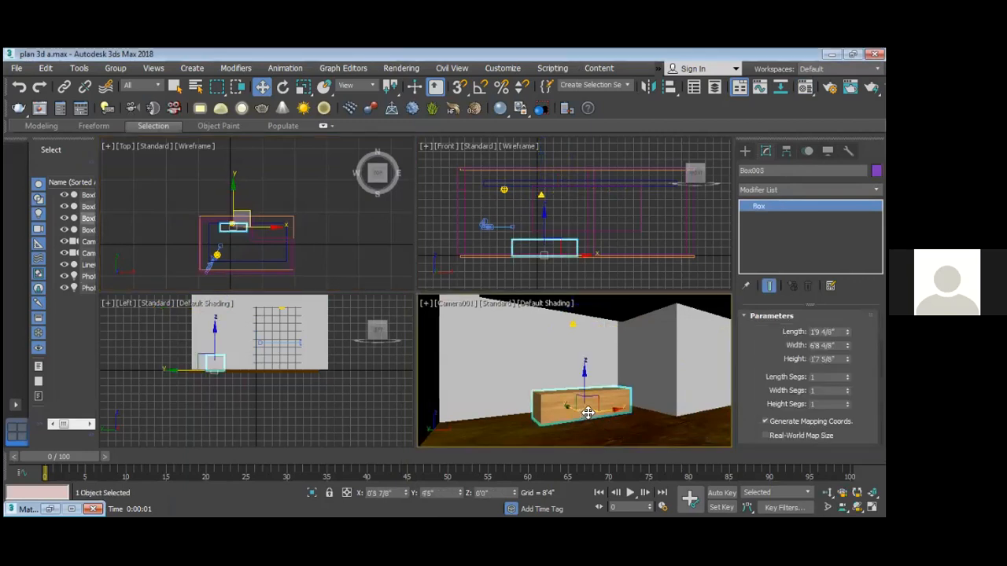
key("shift+q")
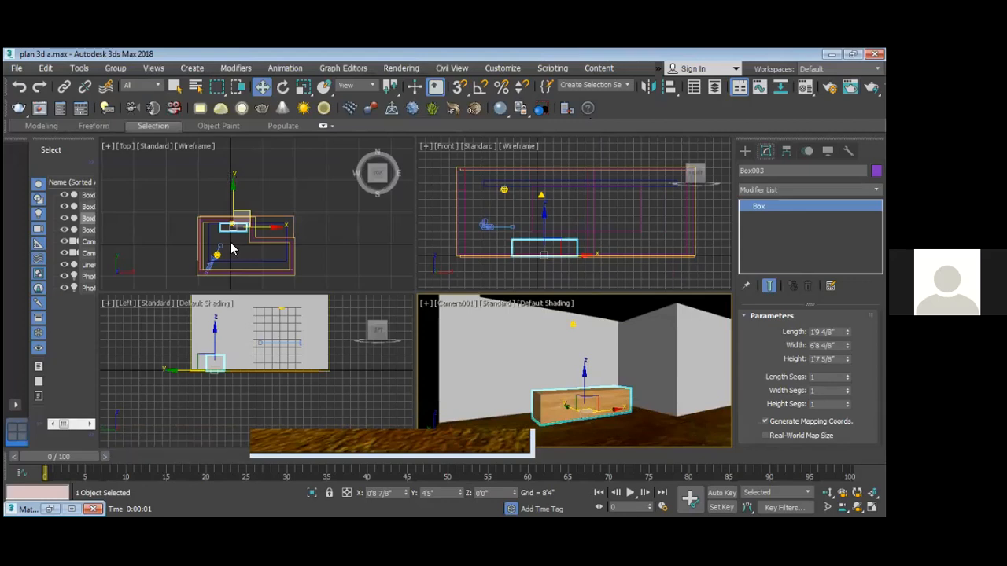
left_click(552, 210)
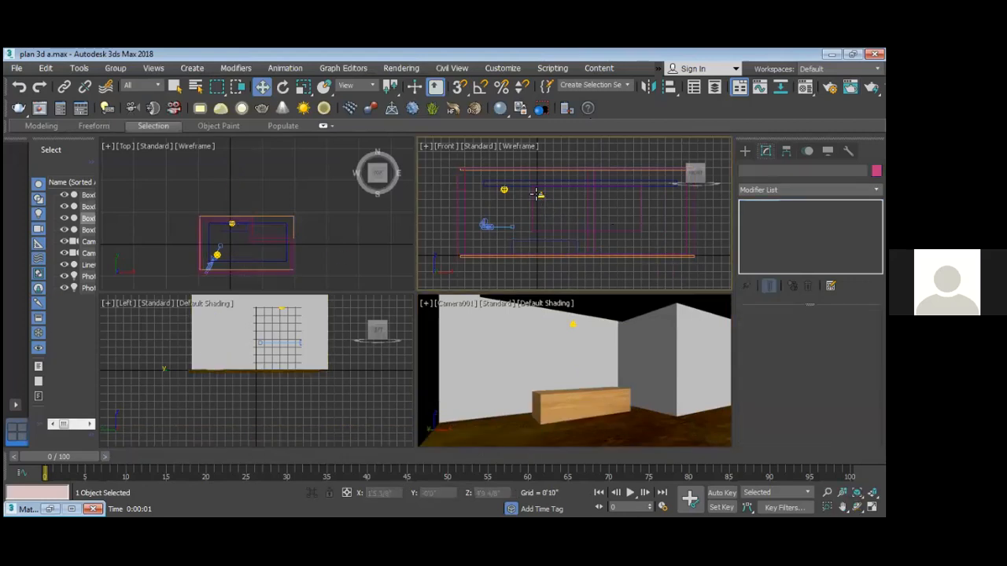
left_click(542, 196)
left_click(647, 416)
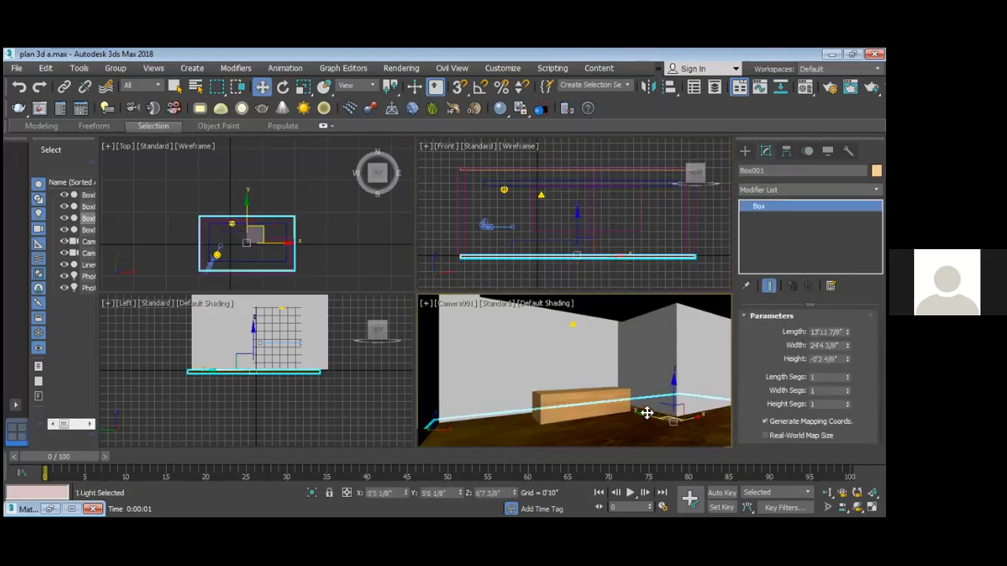
key("shift+q")
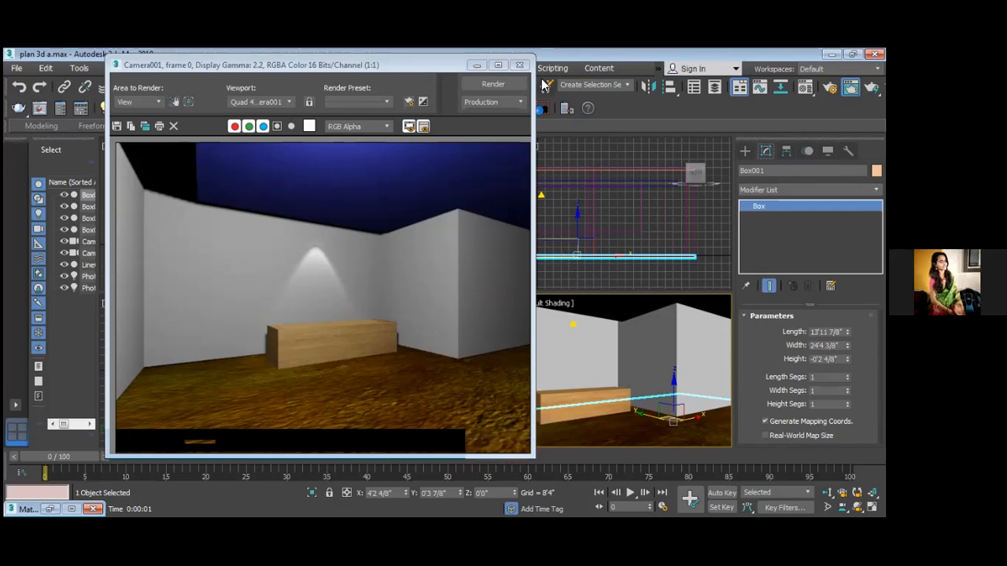
left_click(522, 67)
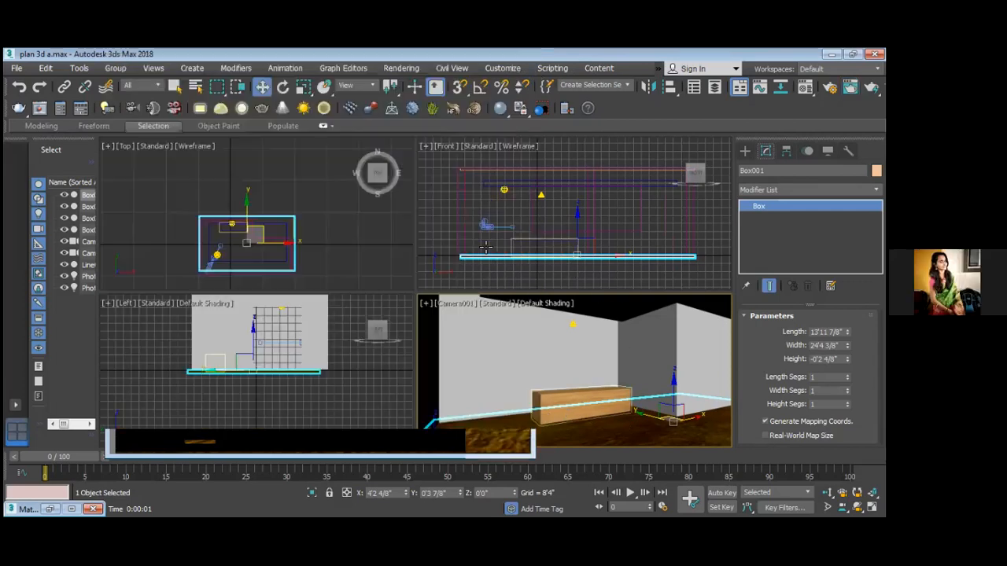